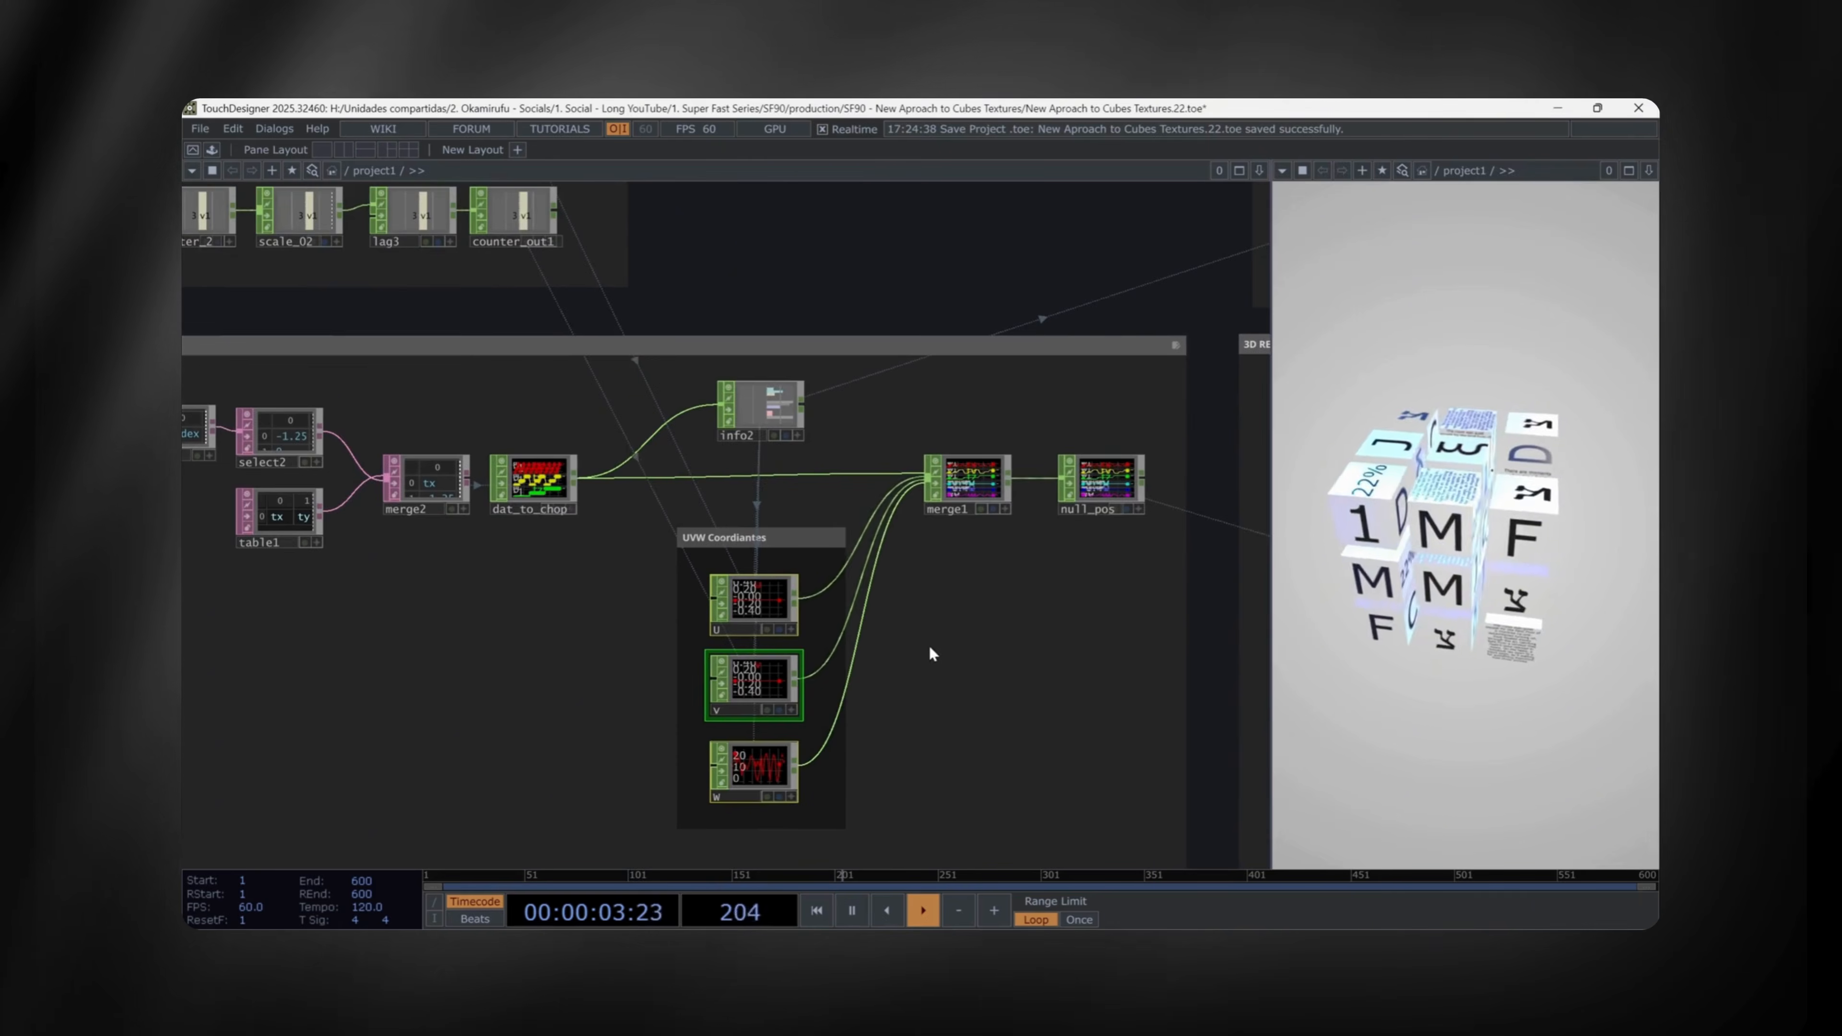
- Examine the UVW coordinate CHOPs and how they merge into null_pos for the 3D render network
{"action": "scroll", "coordinate": [995, 648], "scroll_direction": "up", "scroll_amount": 2}
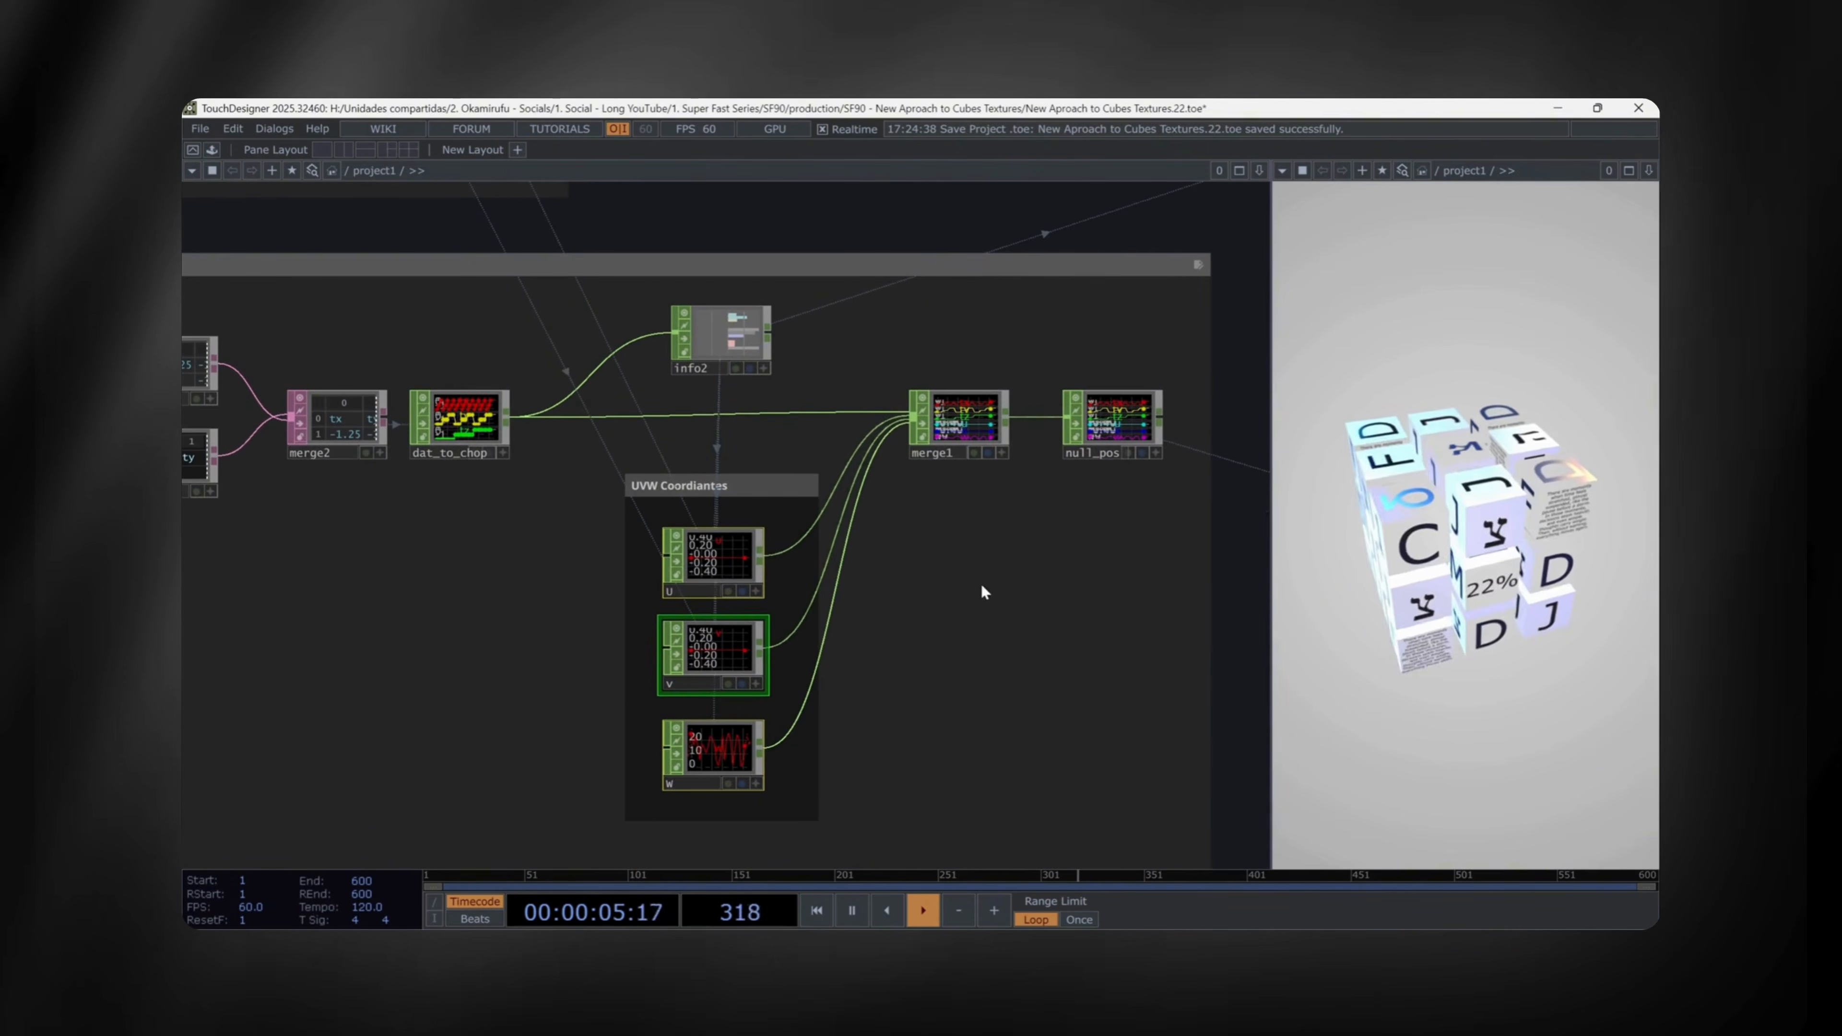
{"action": "left_click", "coordinate": [970, 423]}
{"action": "left_click_drag", "start_coordinate": [941, 572], "coordinate": [580, 619]}
{"action": "left_click", "coordinate": [744, 467]}
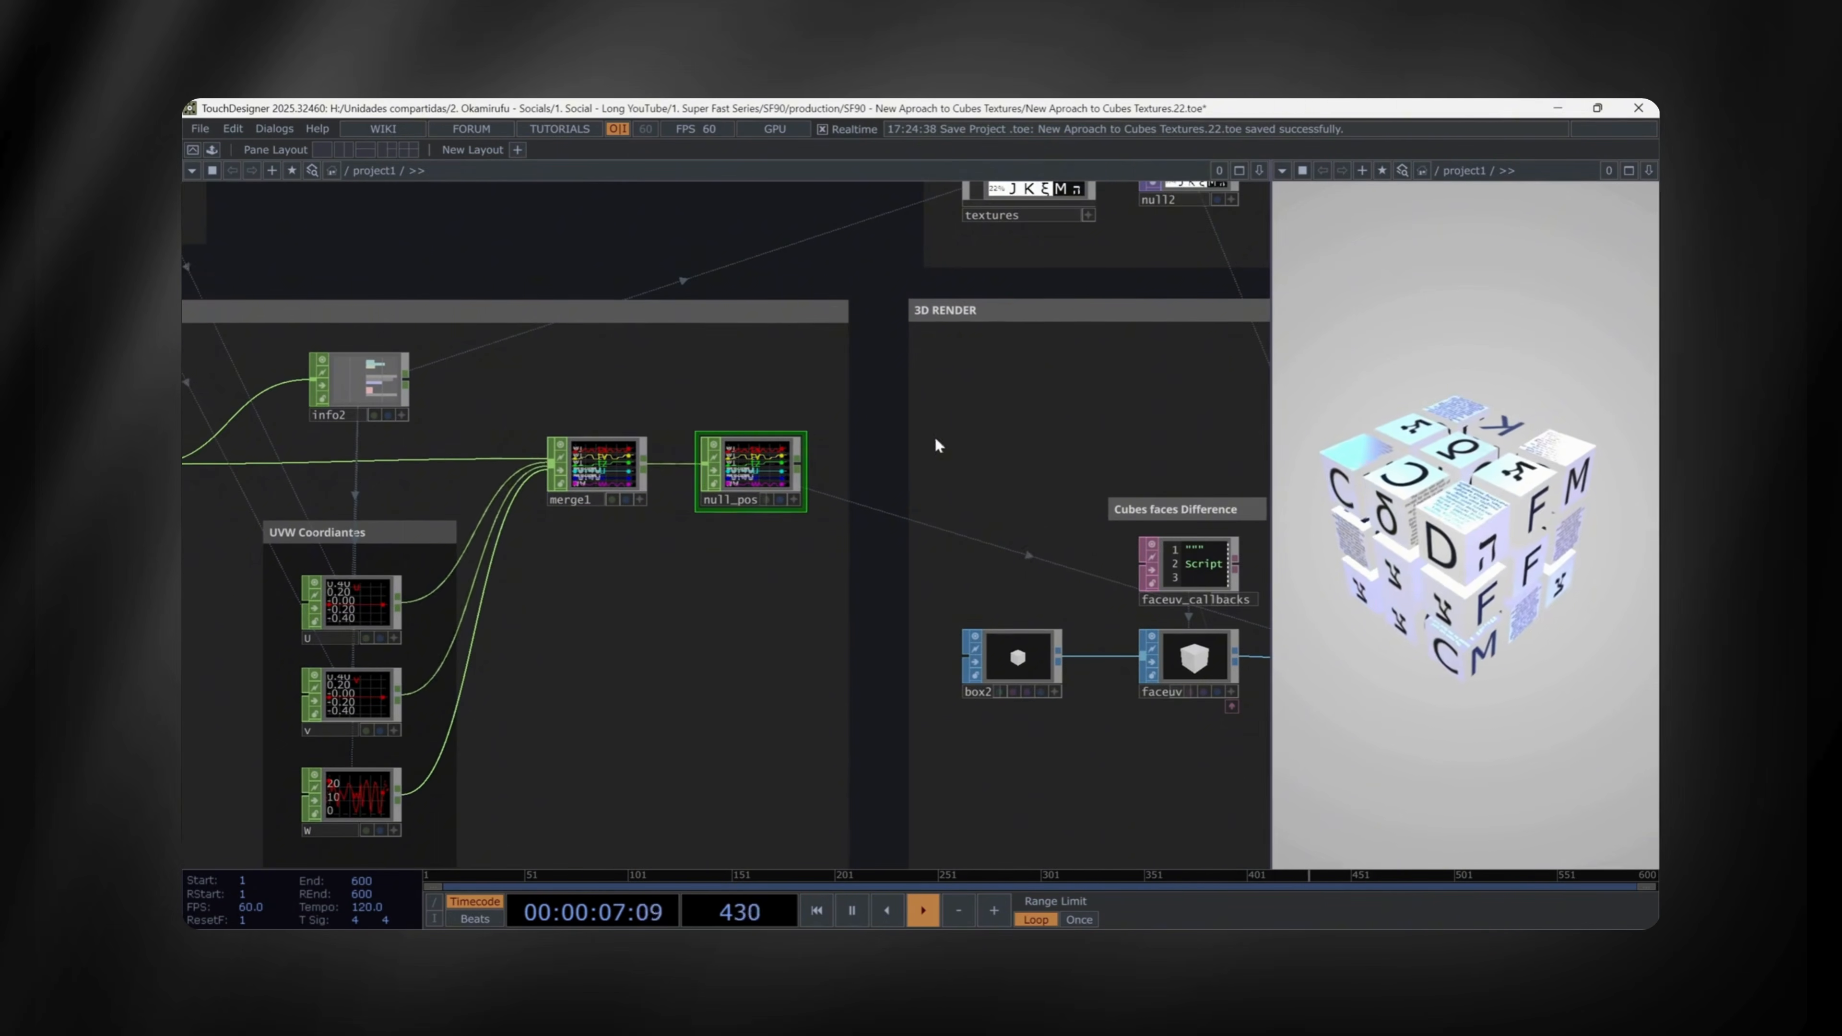
{"action": "scroll", "coordinate": [1040, 413], "scroll_direction": "down", "scroll_amount": 2}
{"action": "scroll", "coordinate": [981, 450], "scroll_direction": "down", "scroll_amount": 1}
{"action": "left_click_drag", "start_coordinate": [1000, 480], "coordinate": [870, 634]}
- Enter the textures component, examine its letter, switch1, level1 and tex3d1 operators, and return to the project network
{"action": "left_click", "coordinate": [905, 442]}
{"action": "key", "text": "i"}
{"action": "left_click_drag", "start_coordinate": [804, 346], "coordinate": [997, 333]}
{"action": "scroll", "coordinate": [998, 338], "scroll_direction": "down", "scroll_amount": 3}
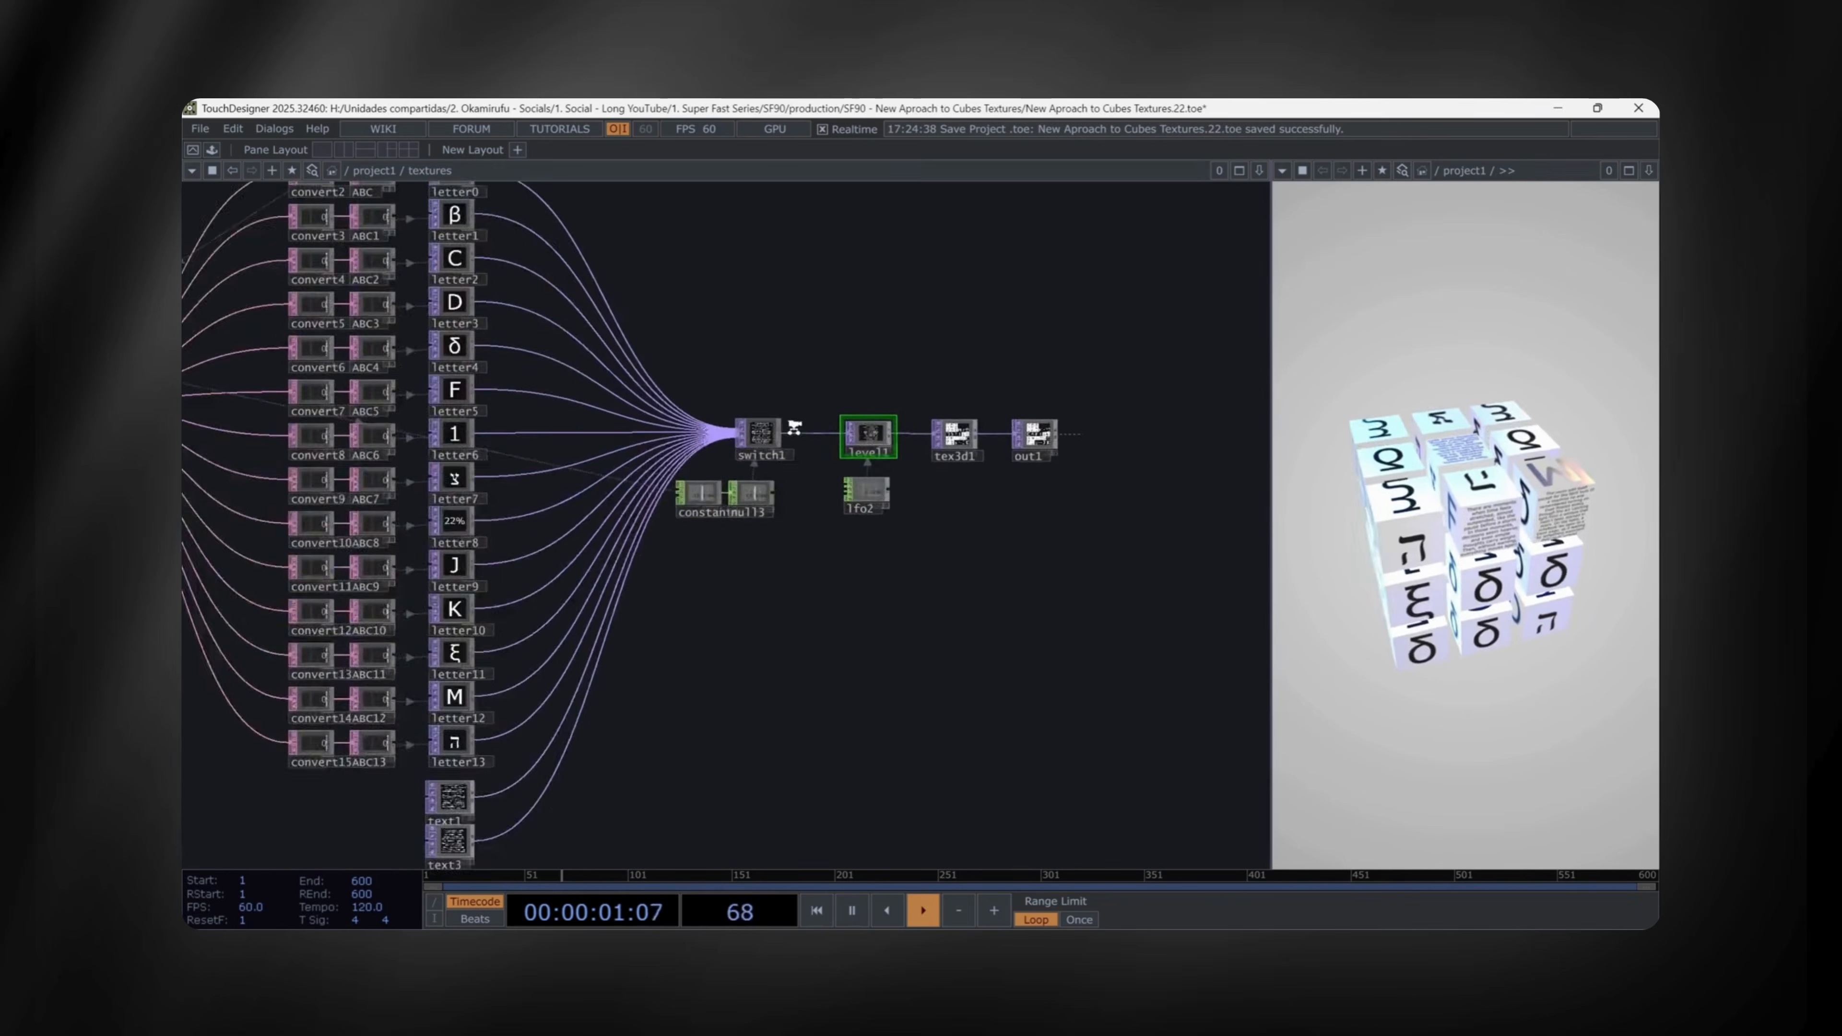
{"action": "scroll", "coordinate": [859, 617], "scroll_direction": "down", "scroll_amount": 1}
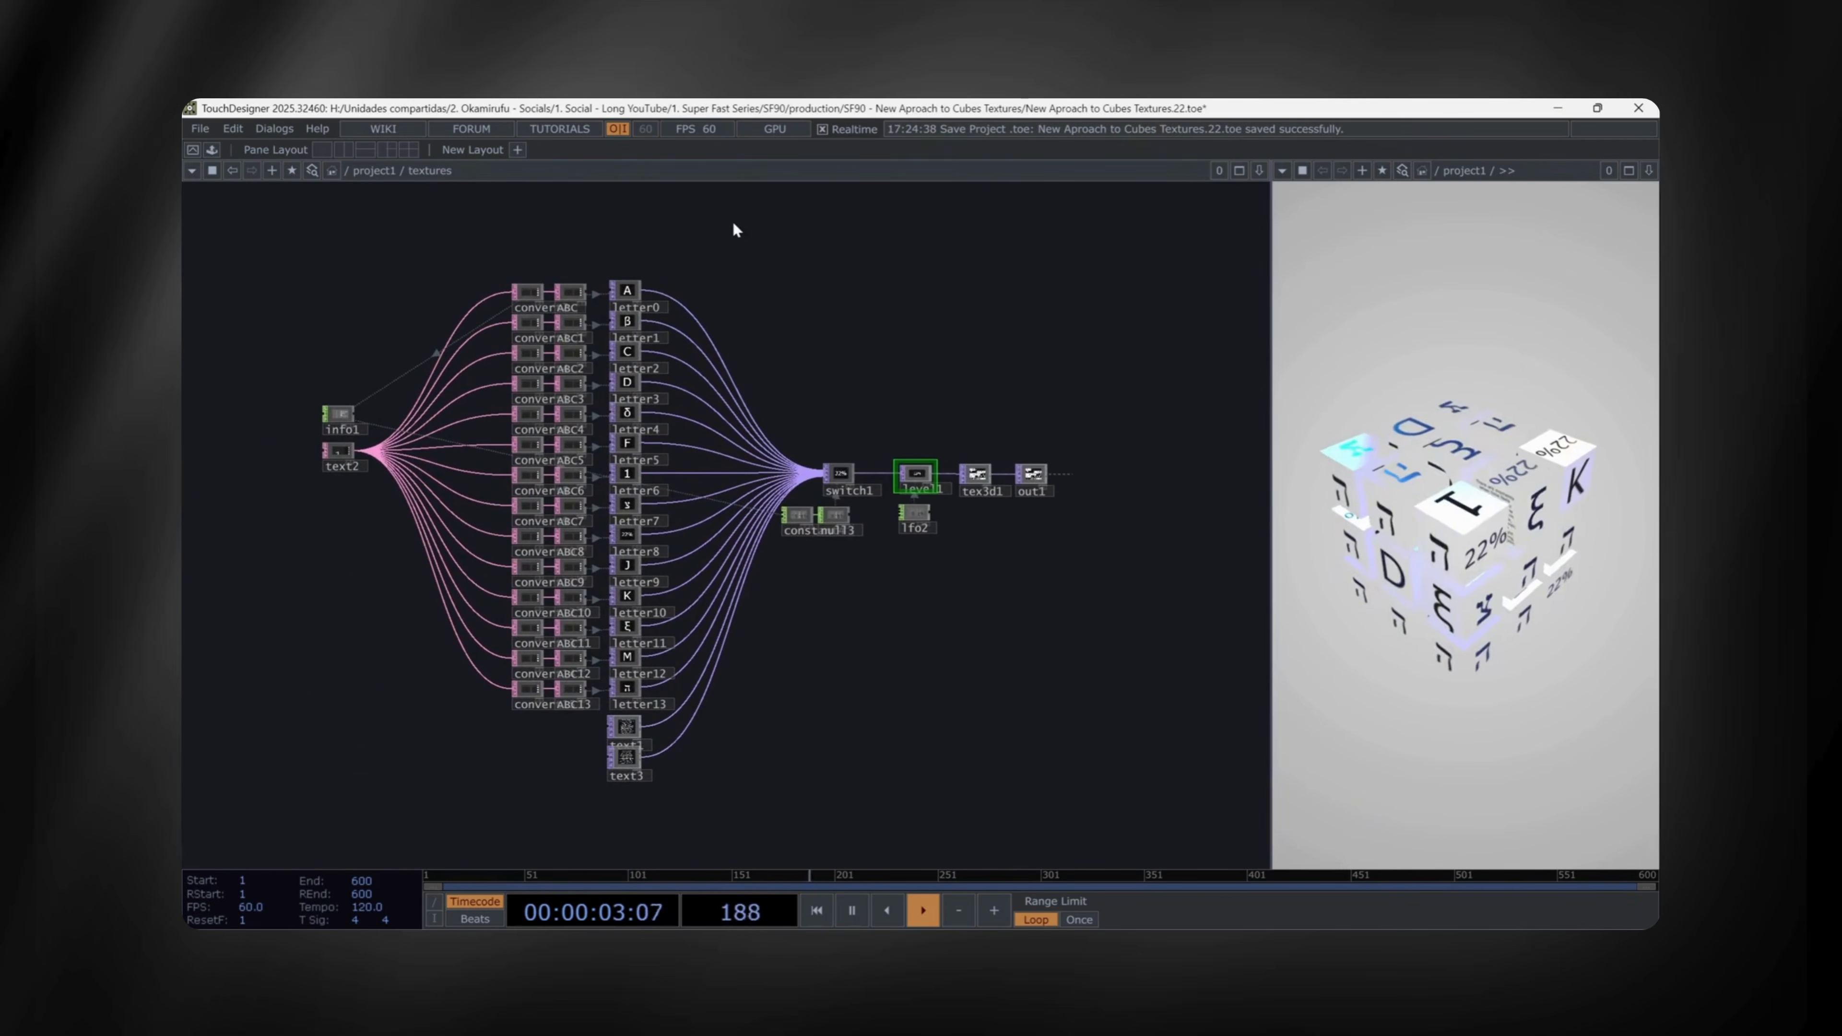
{"action": "scroll", "coordinate": [952, 498], "scroll_direction": "up", "scroll_amount": 8}
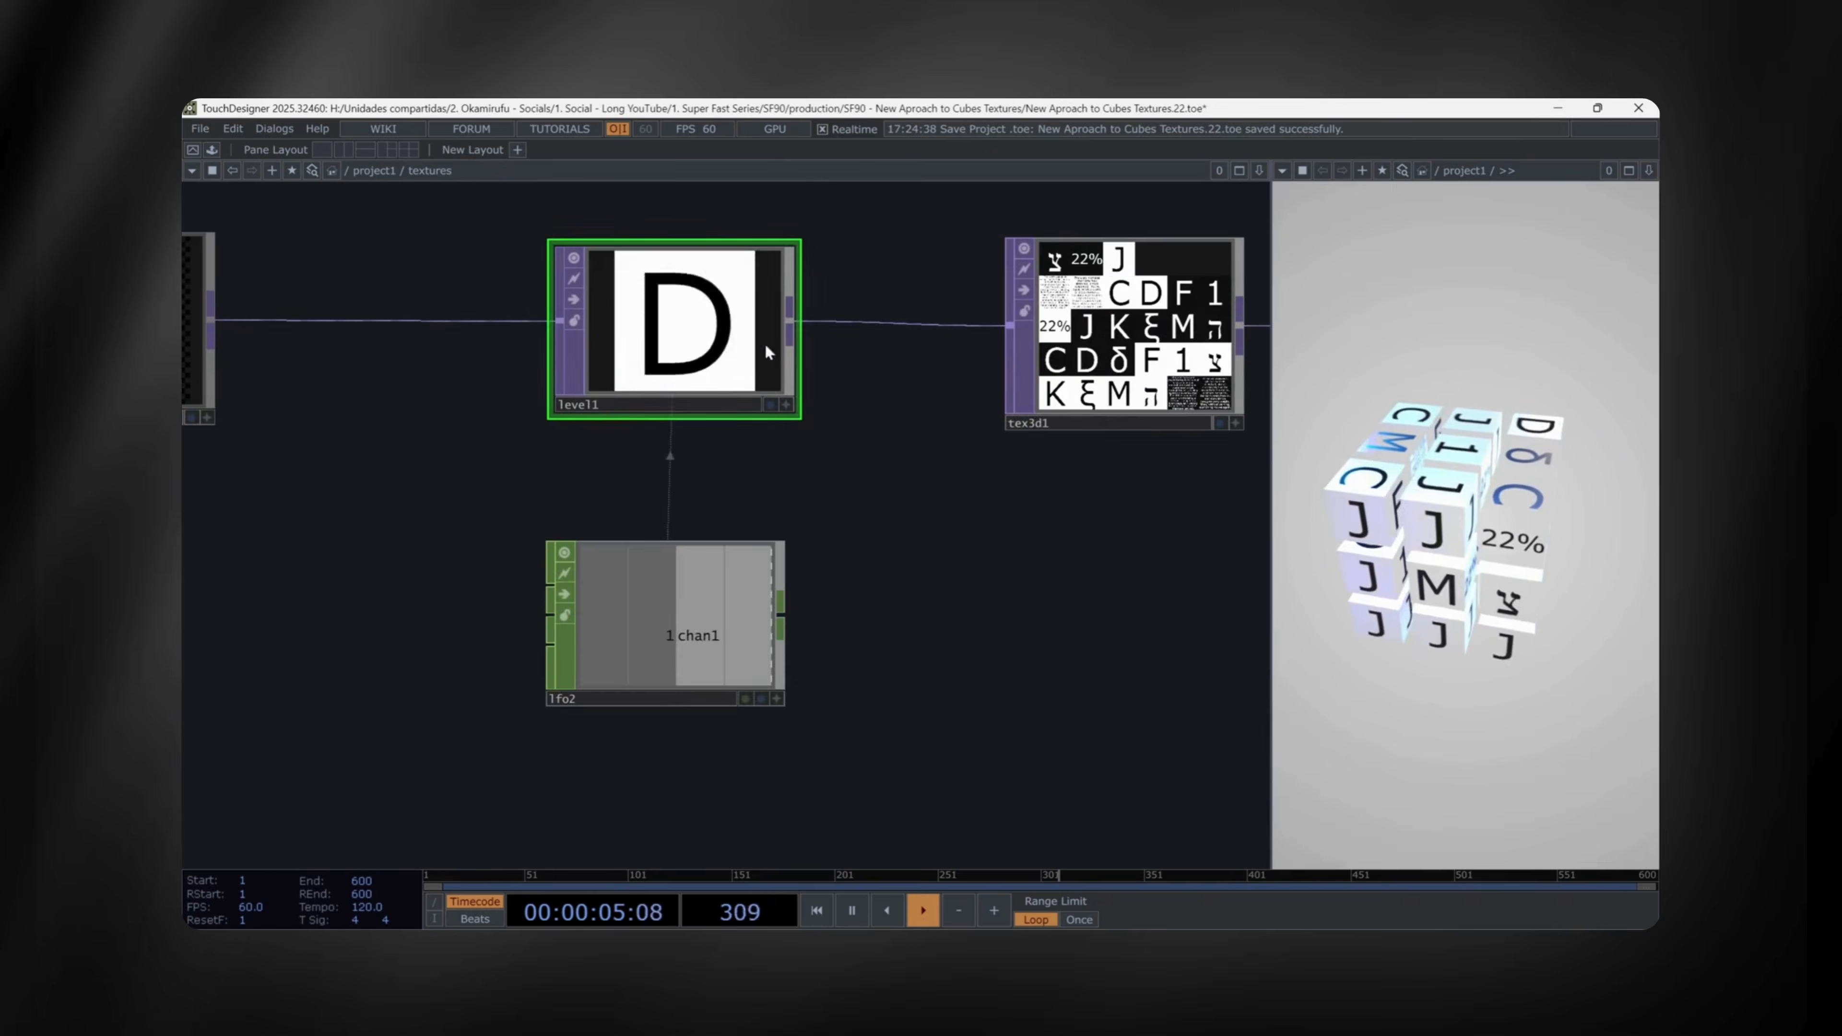
{"action": "key", "text": "u"}
- Examine the Script SOP callback code in the faceuv_callbacks DAT
{"action": "scroll", "coordinate": [961, 548], "scroll_direction": "up", "scroll_amount": 5}
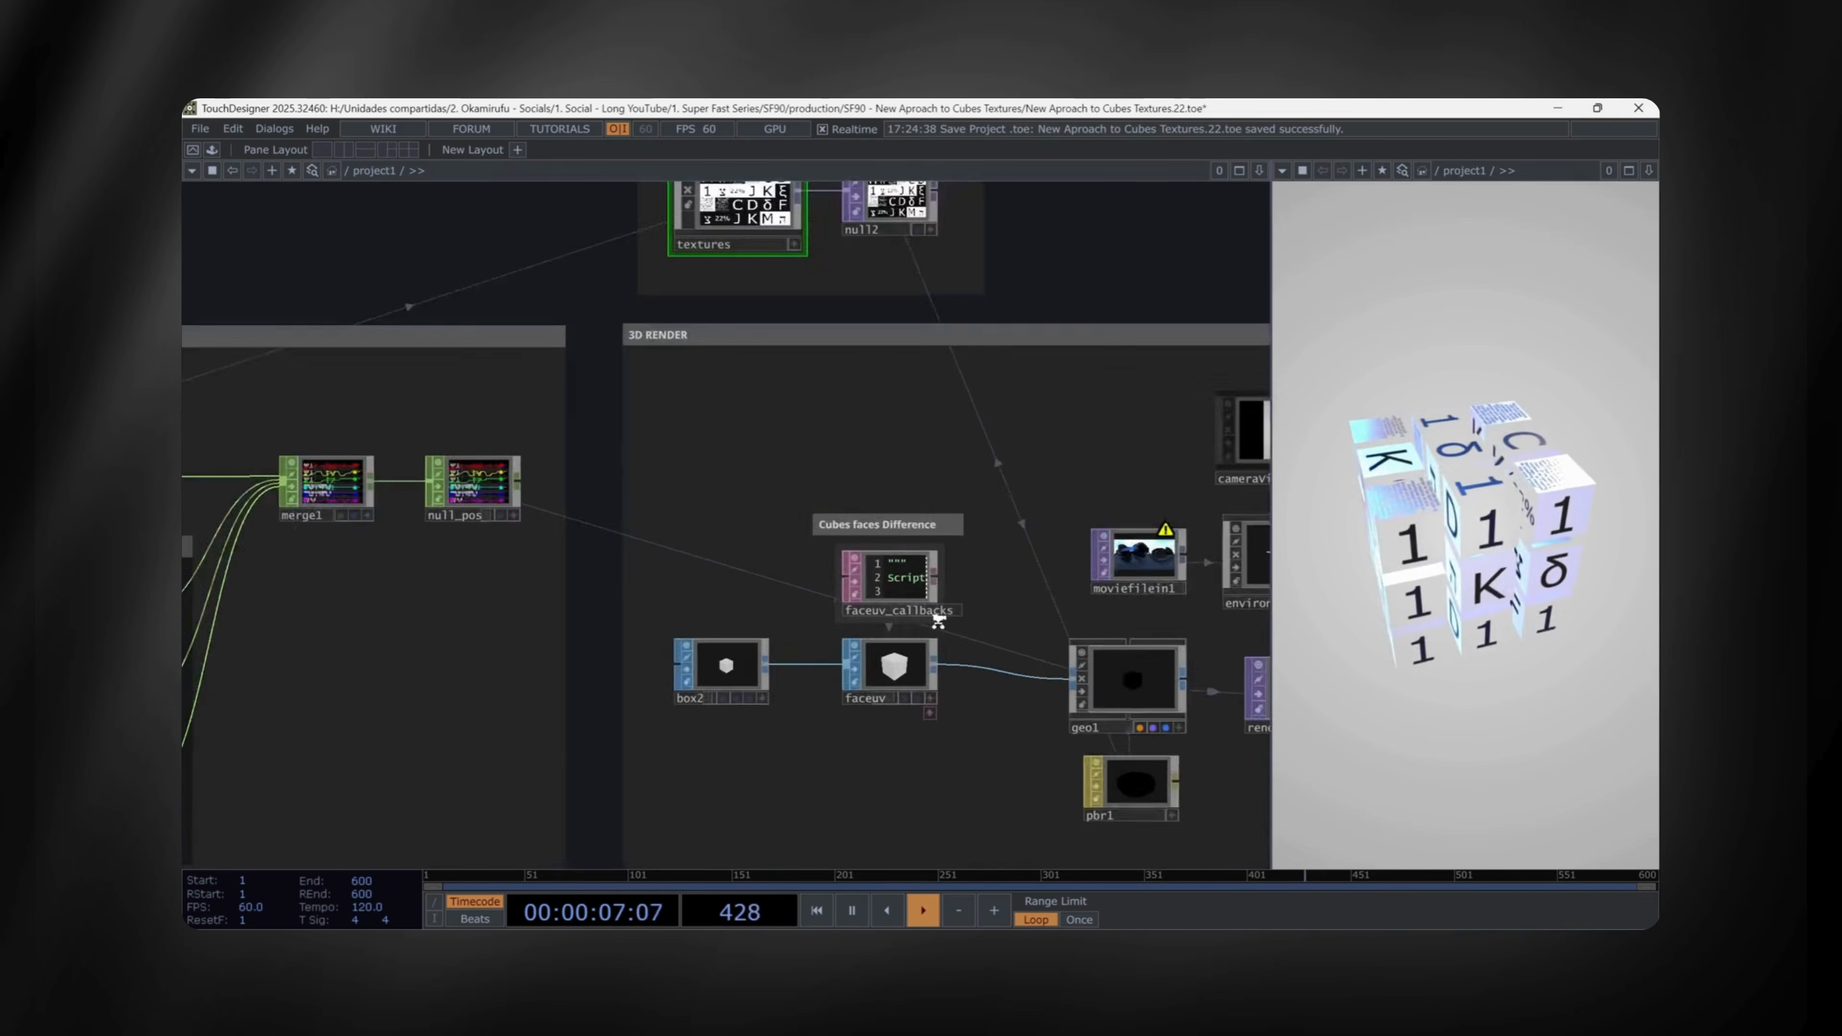
{"action": "scroll", "coordinate": [938, 622], "scroll_direction": "up", "scroll_amount": 10}
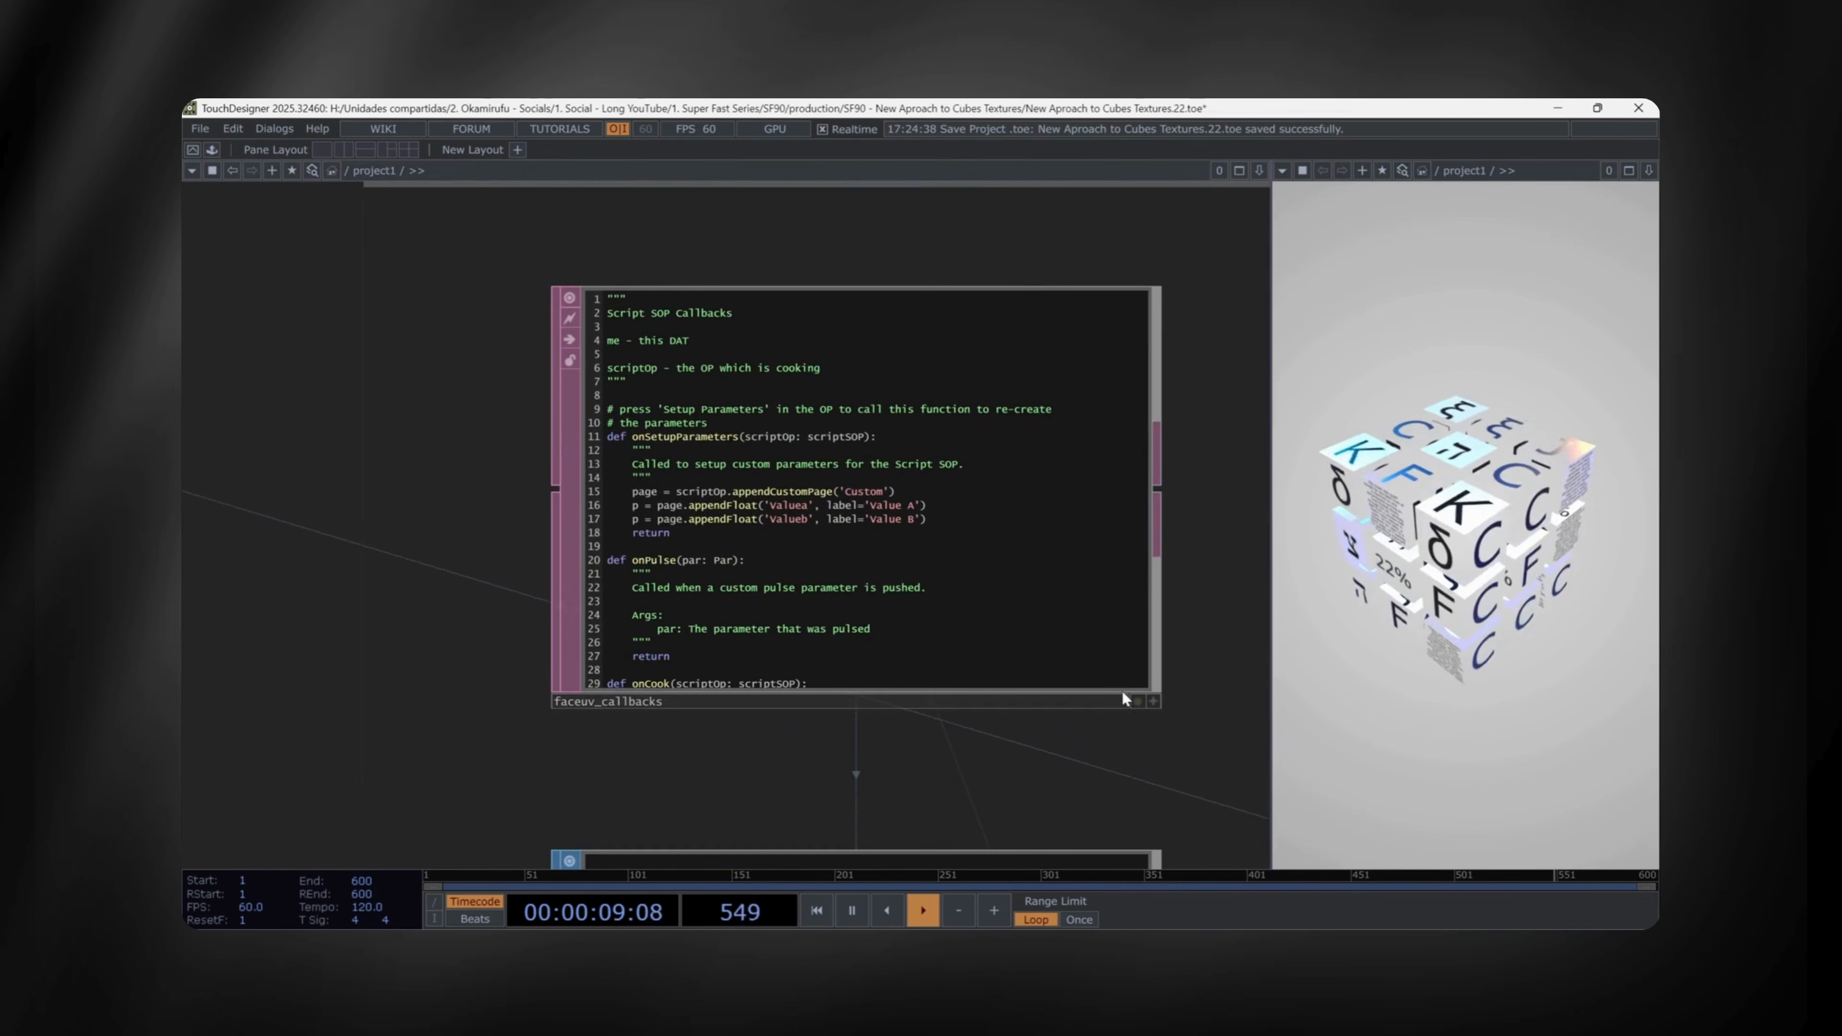
{"action": "scroll", "coordinate": [1124, 697], "scroll_direction": "down", "scroll_amount": 10}
- Examine the 3D render chain from geo1 to the bg output, then the layout of the complete project network
{"action": "left_click_drag", "start_coordinate": [1198, 750], "coordinate": [611, 403]}
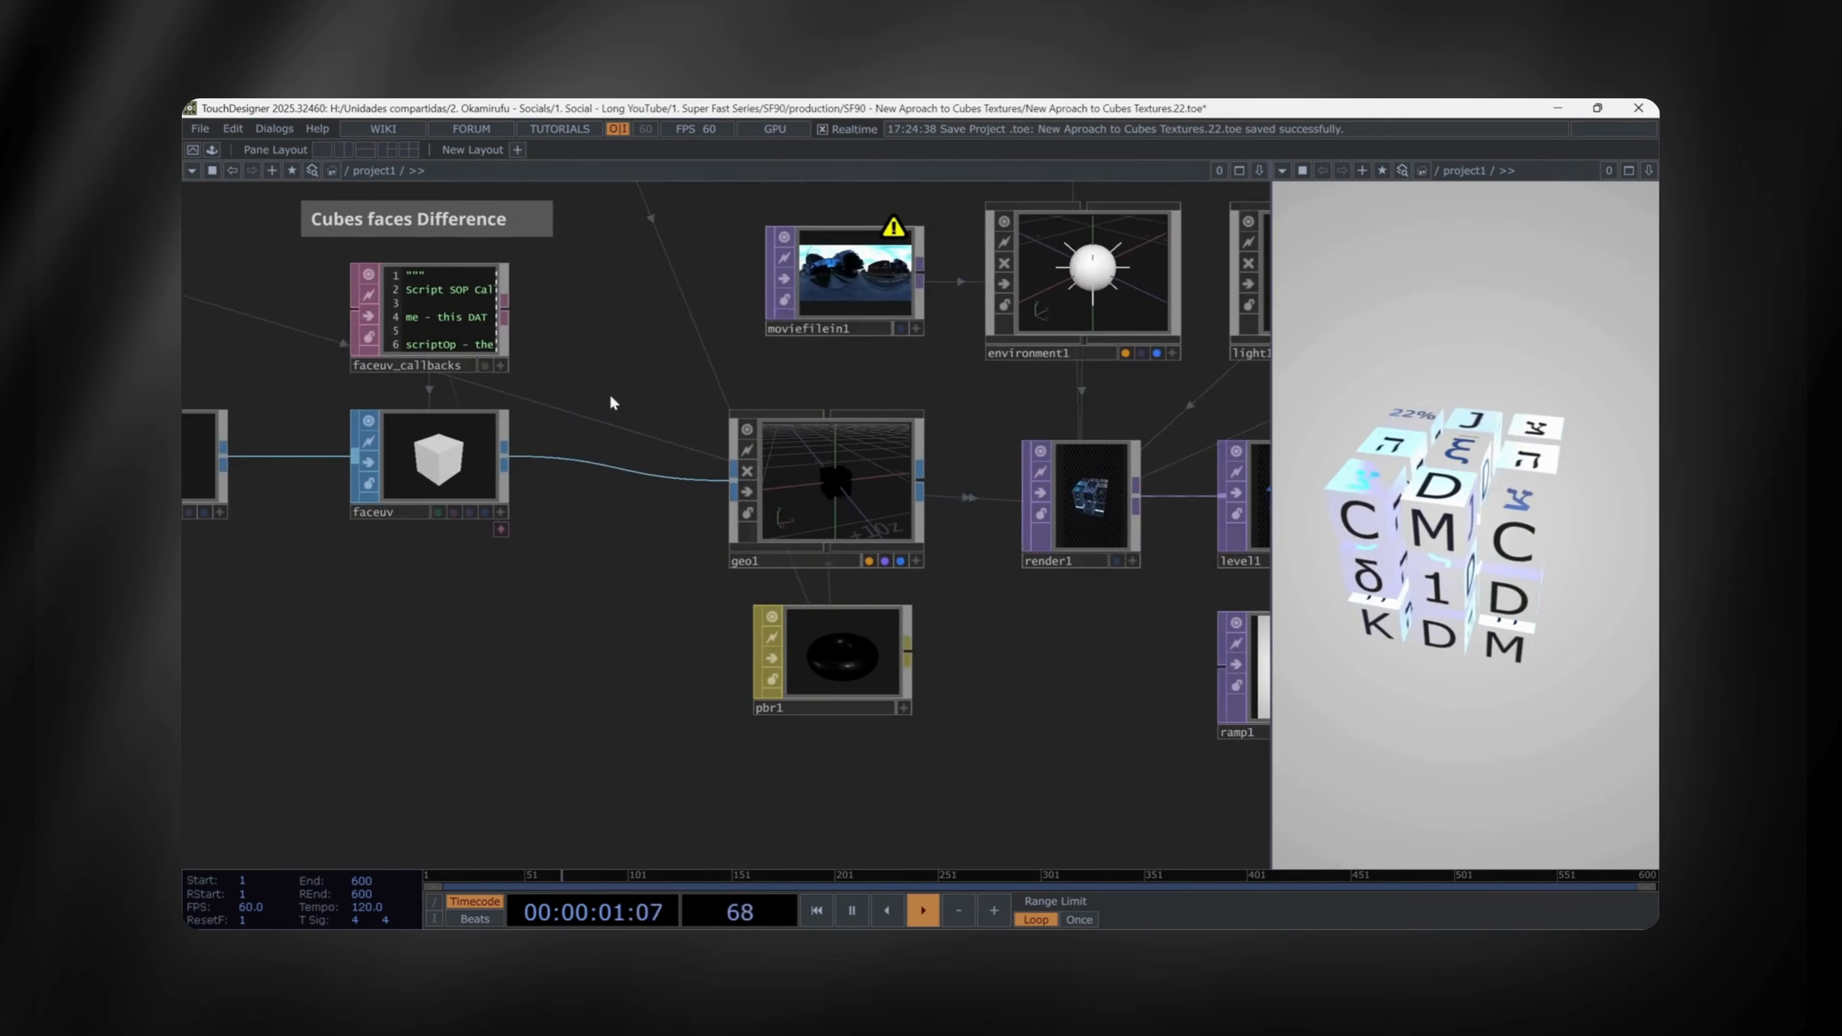
{"action": "scroll", "coordinate": [1095, 726], "scroll_direction": "down", "scroll_amount": 2}
{"action": "left_click_drag", "start_coordinate": [1095, 726], "coordinate": [781, 693]}
{"action": "scroll", "coordinate": [992, 528], "scroll_direction": "up", "scroll_amount": 6}
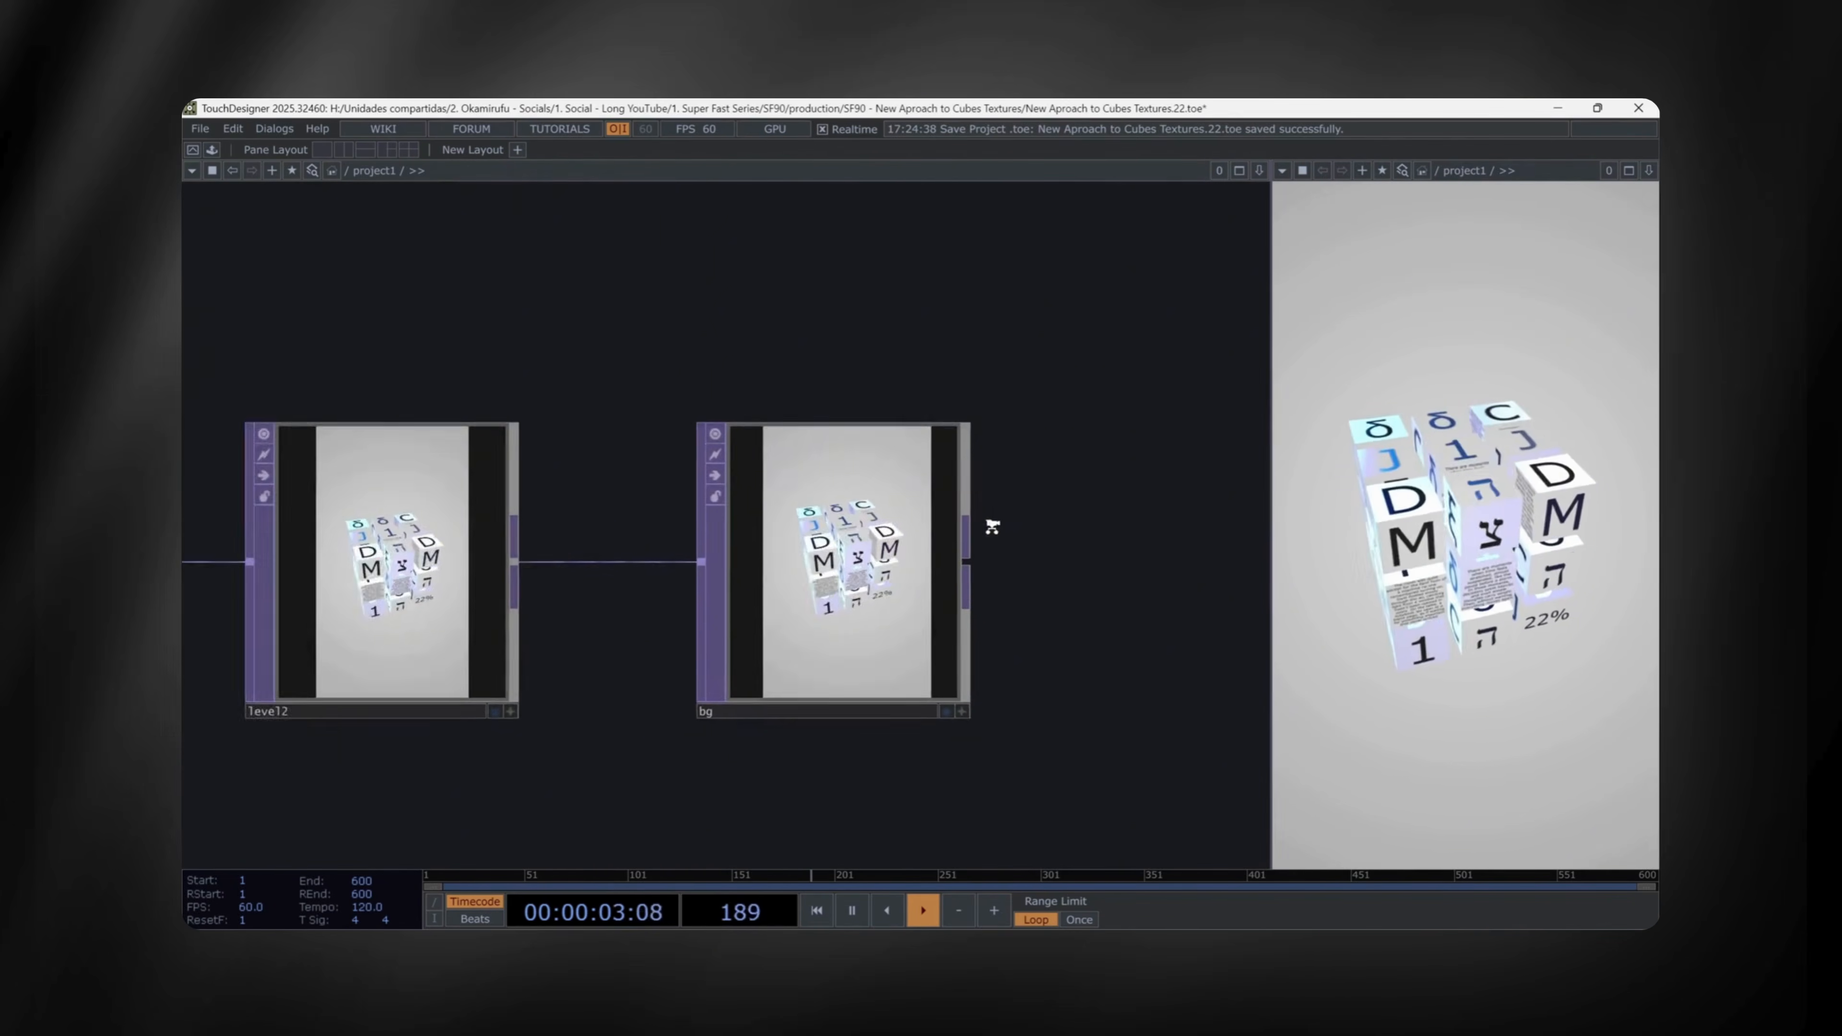
{"action": "scroll", "coordinate": [1015, 566], "scroll_direction": "up", "scroll_amount": 5}
{"action": "scroll", "coordinate": [1153, 519], "scroll_direction": "down", "scroll_amount": 1}
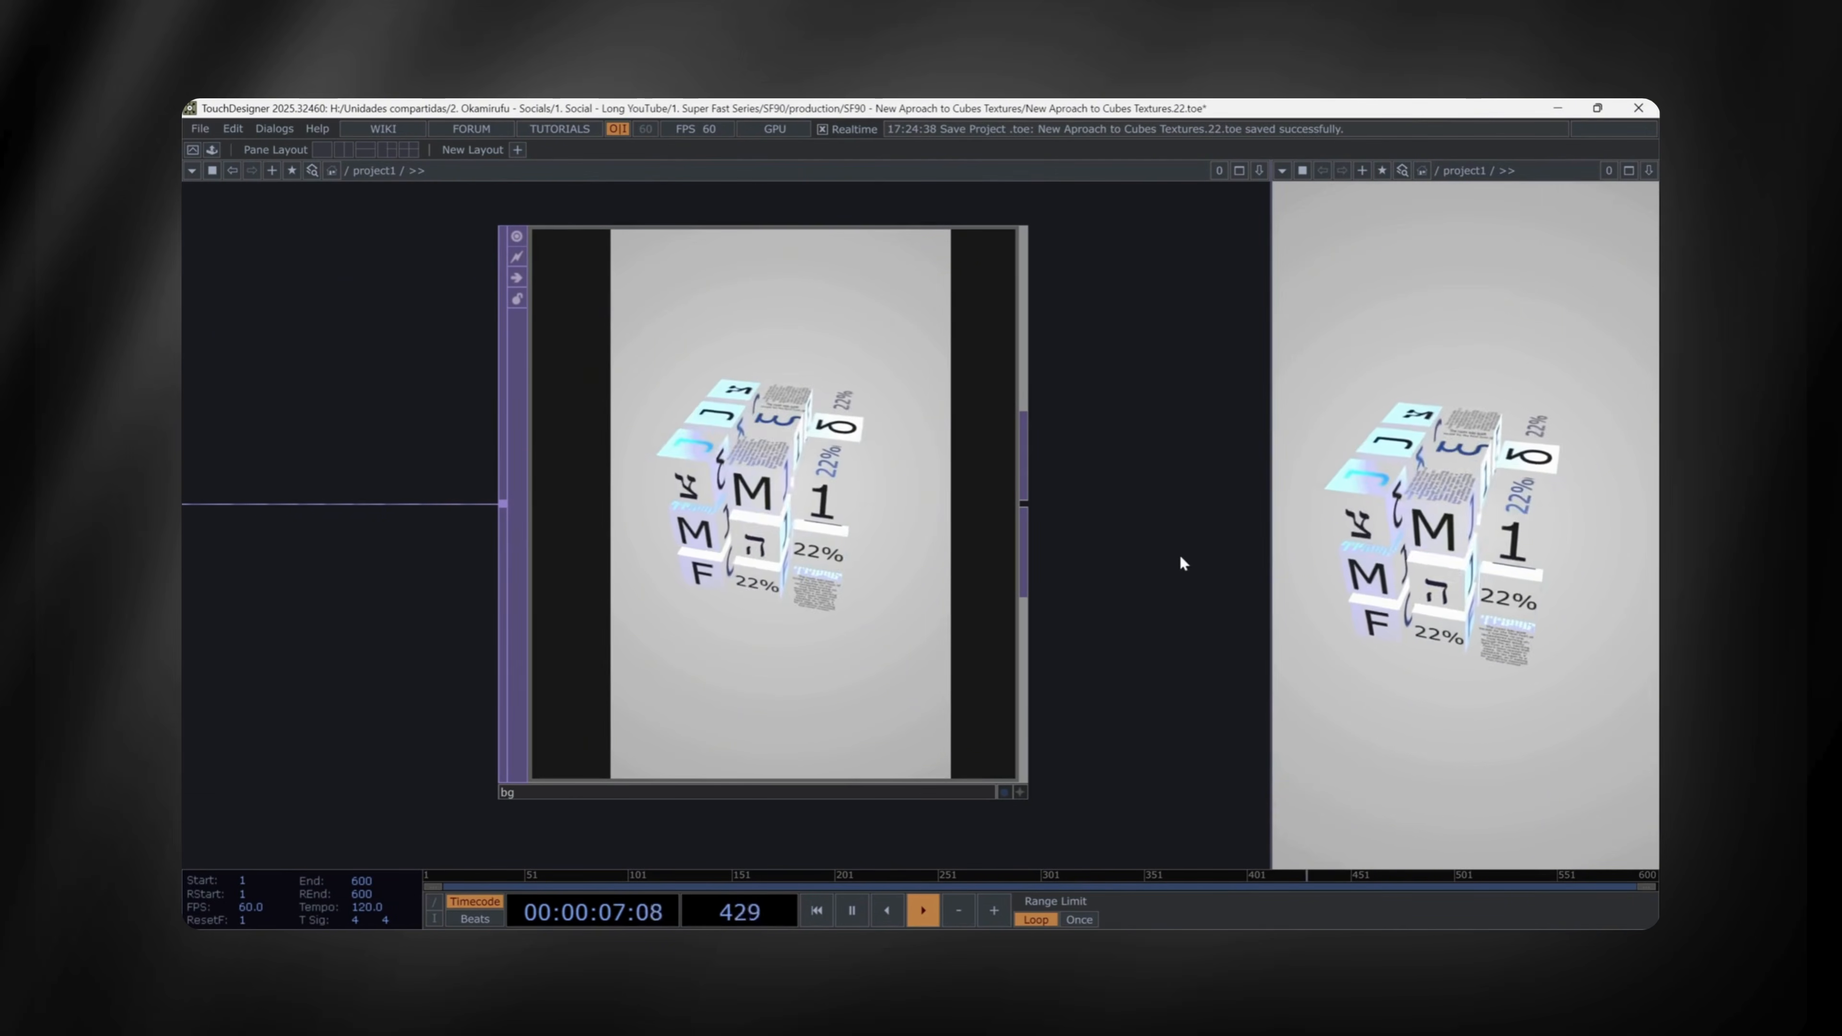
{"action": "scroll", "coordinate": [1168, 552], "scroll_direction": "down", "scroll_amount": 8}
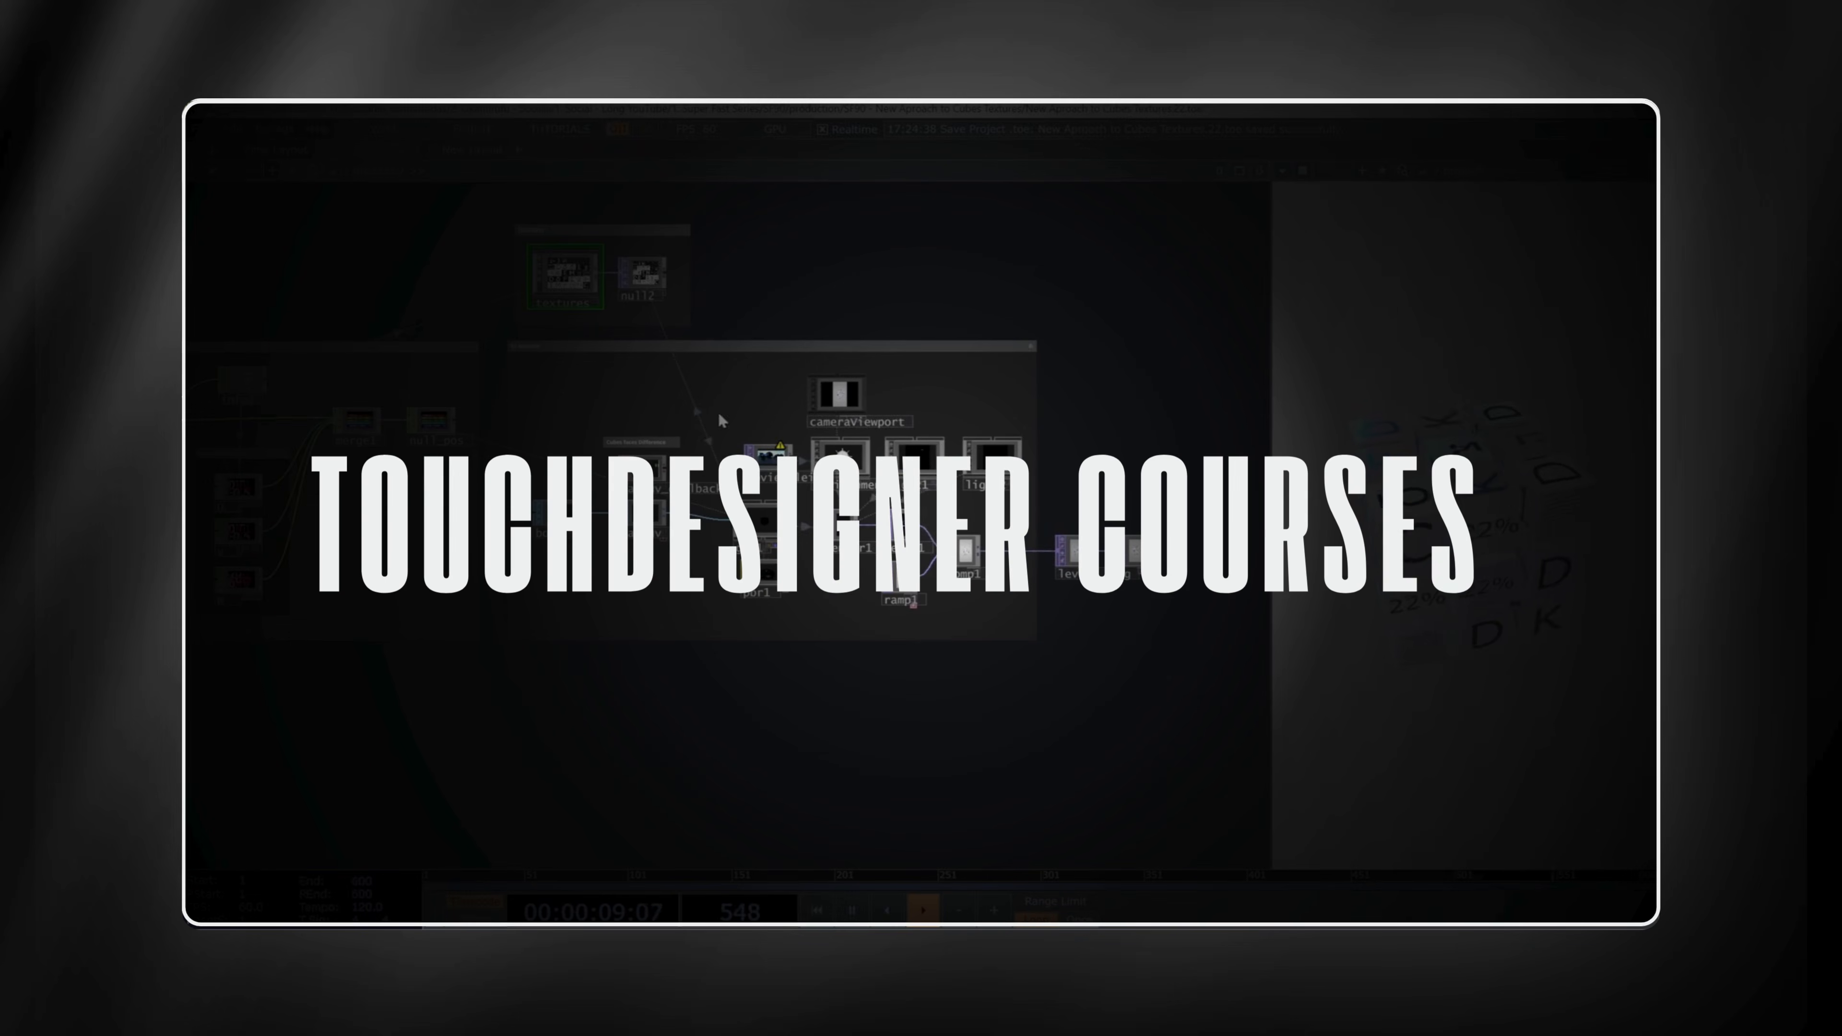
{"action": "left_click_drag", "start_coordinate": [726, 461], "coordinate": [1131, 526]}
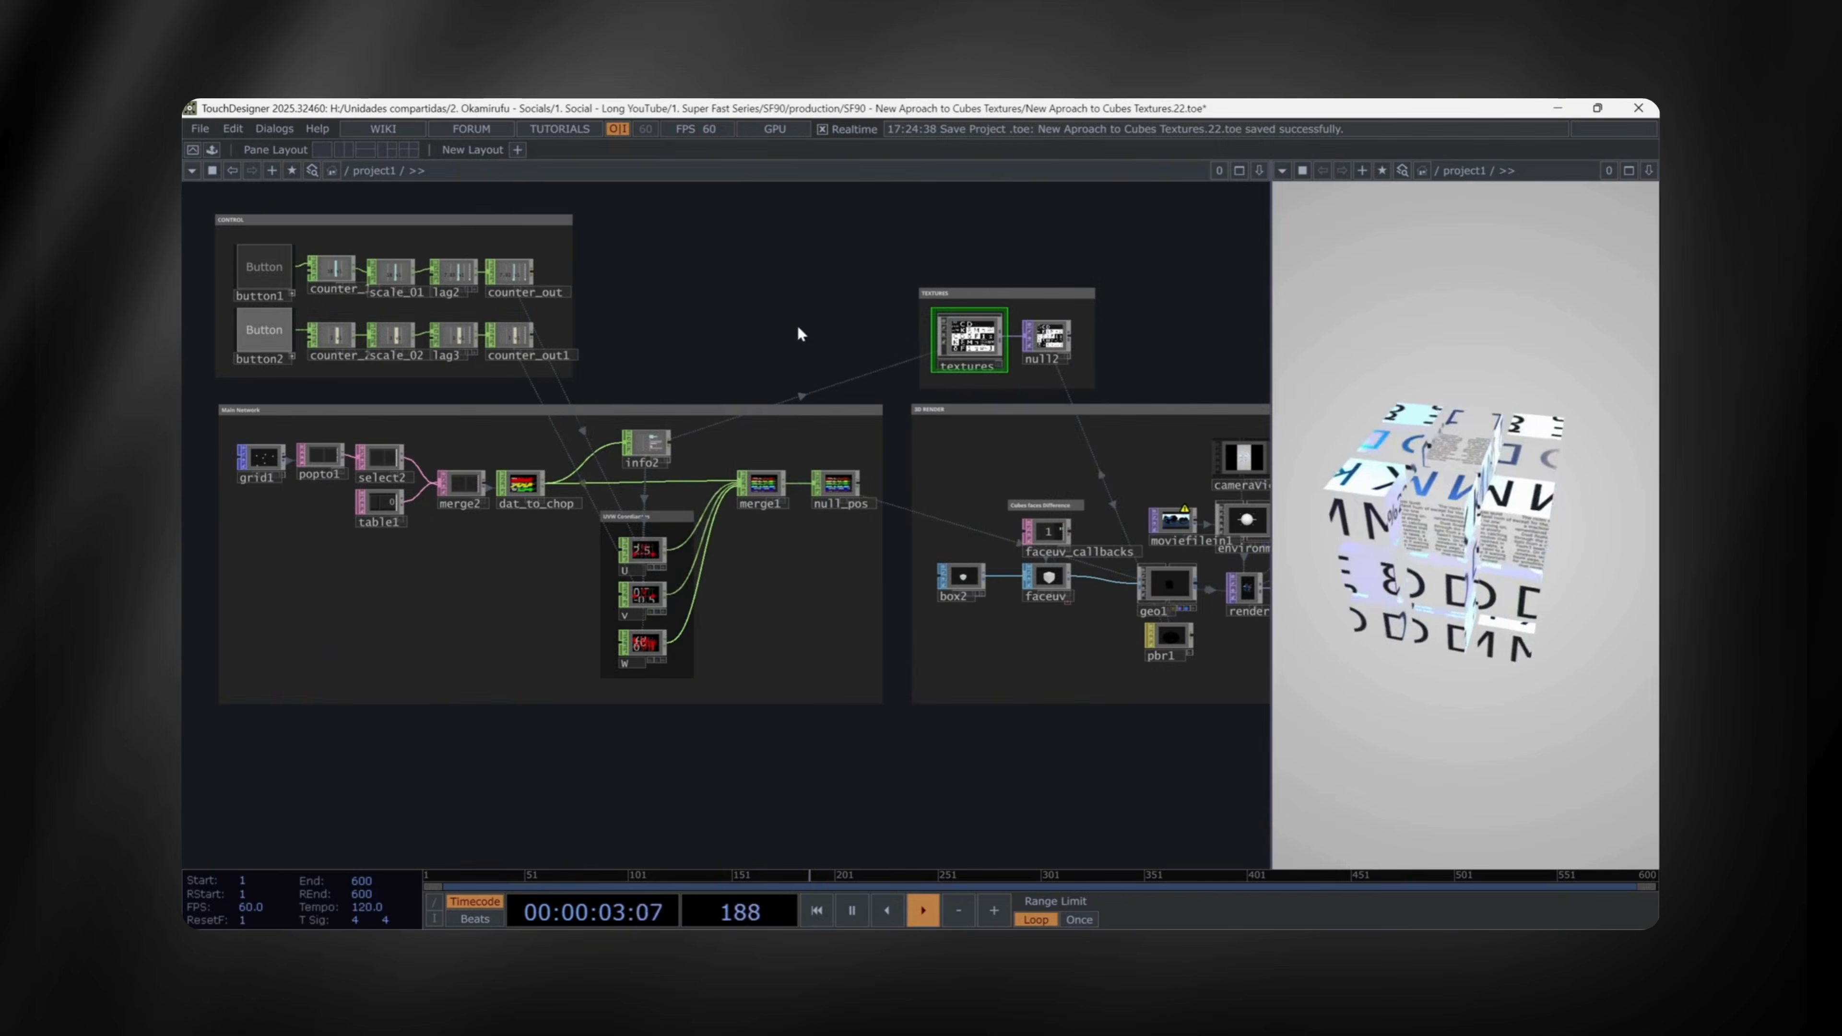
{"action": "scroll", "coordinate": [797, 323], "scroll_direction": "down", "scroll_amount": 3}
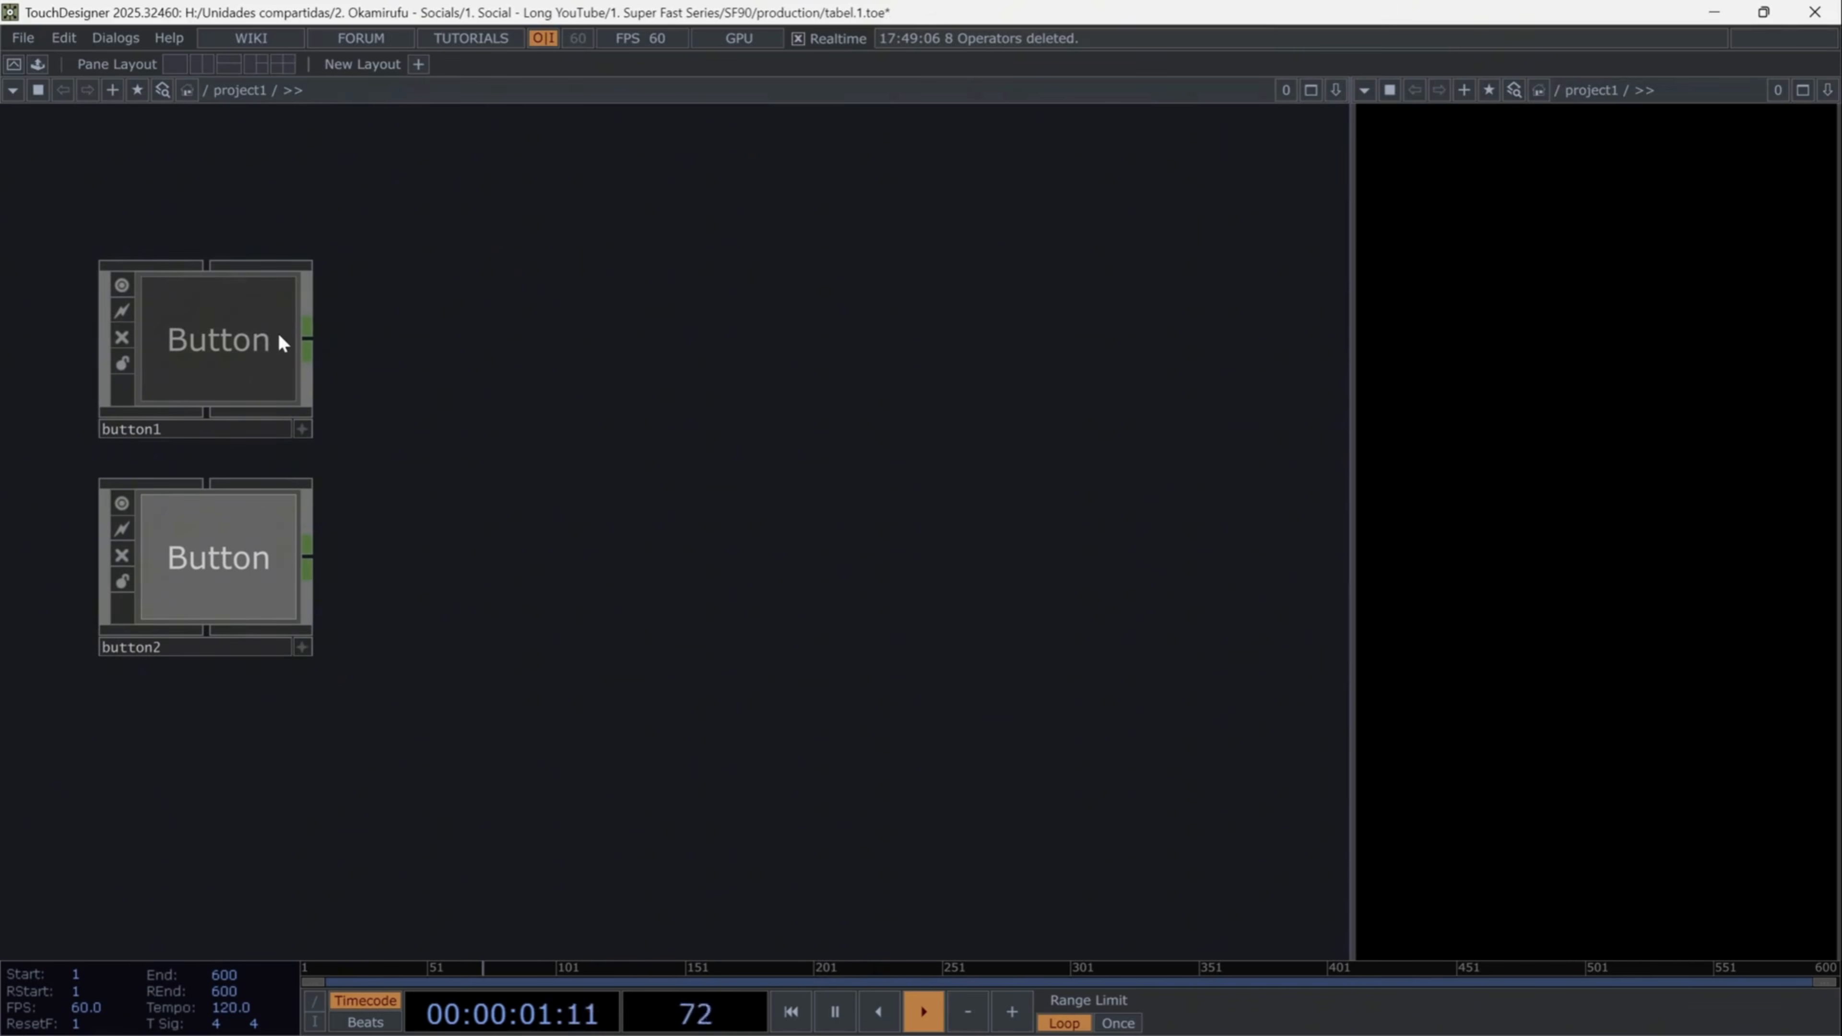
- Add a Count CHOP fed by button1's output and name it counter_1
{"action": "scroll", "coordinate": [274, 331], "scroll_direction": "up", "scroll_amount": 1}
{"action": "left_click", "coordinate": [274, 331]}
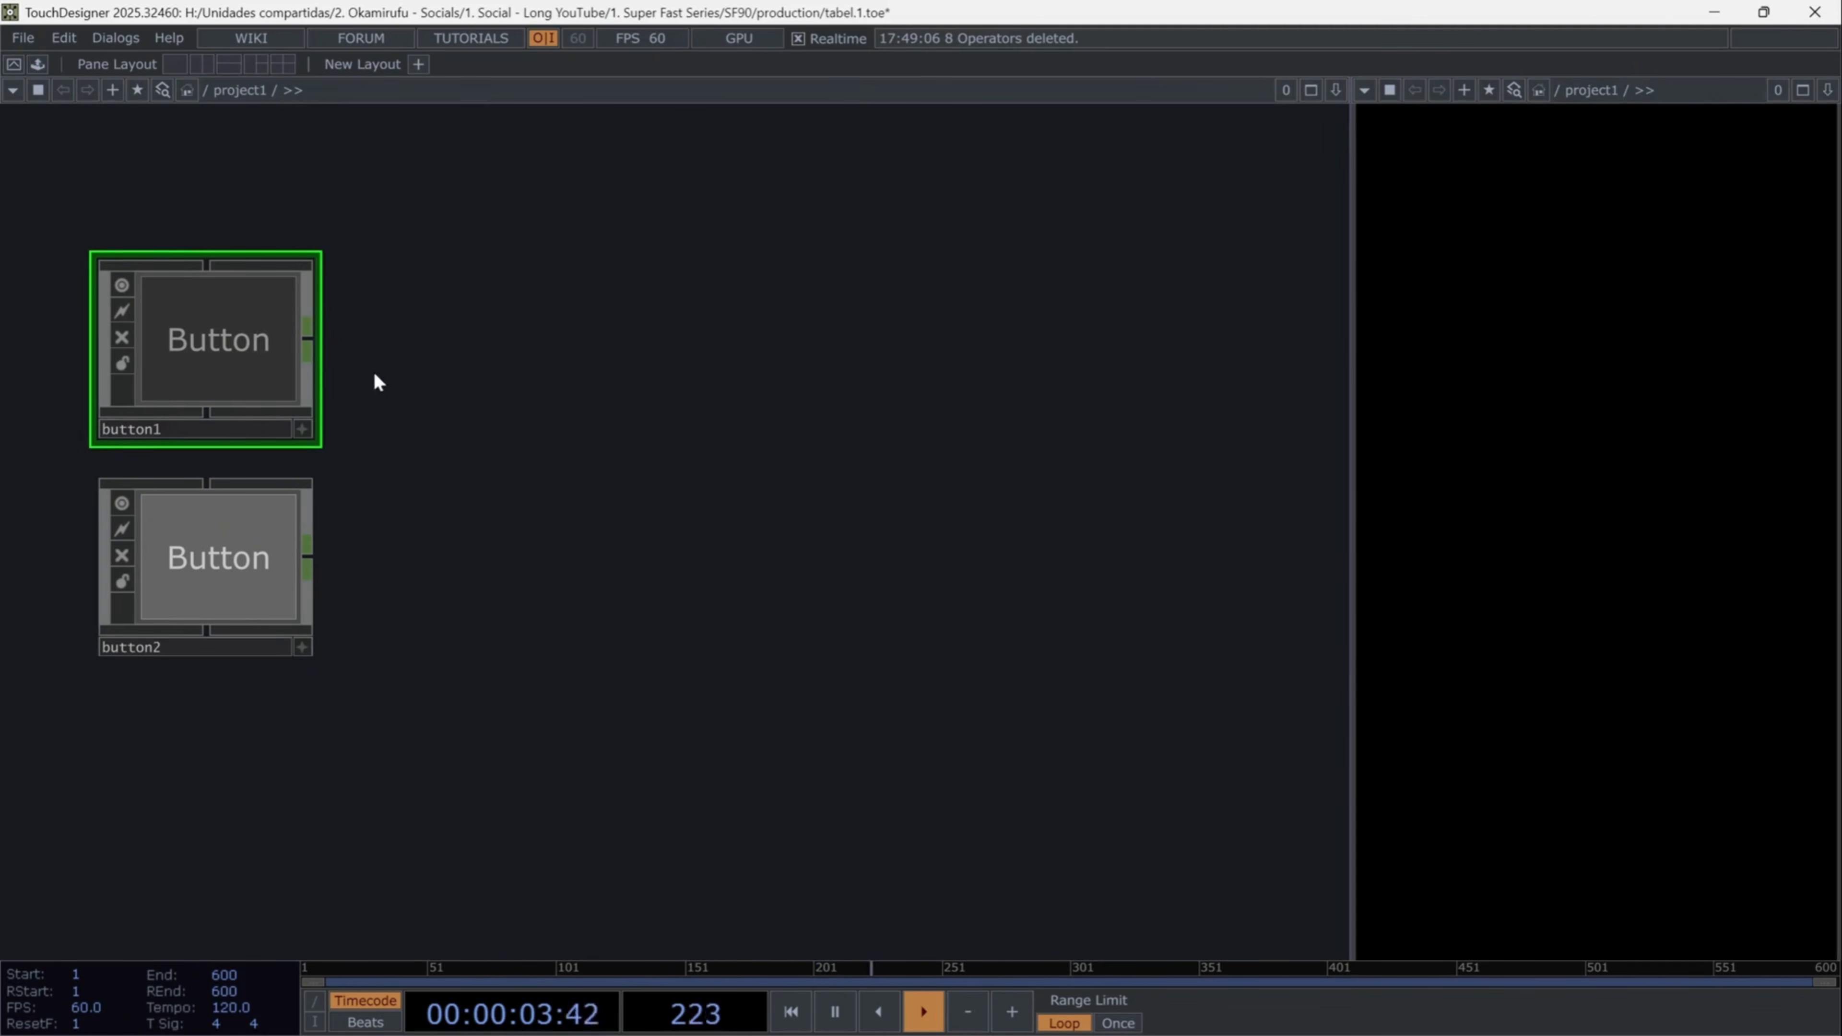
{"action": "left_click", "coordinate": [306, 353]}
{"action": "left_click", "coordinate": [383, 347]}
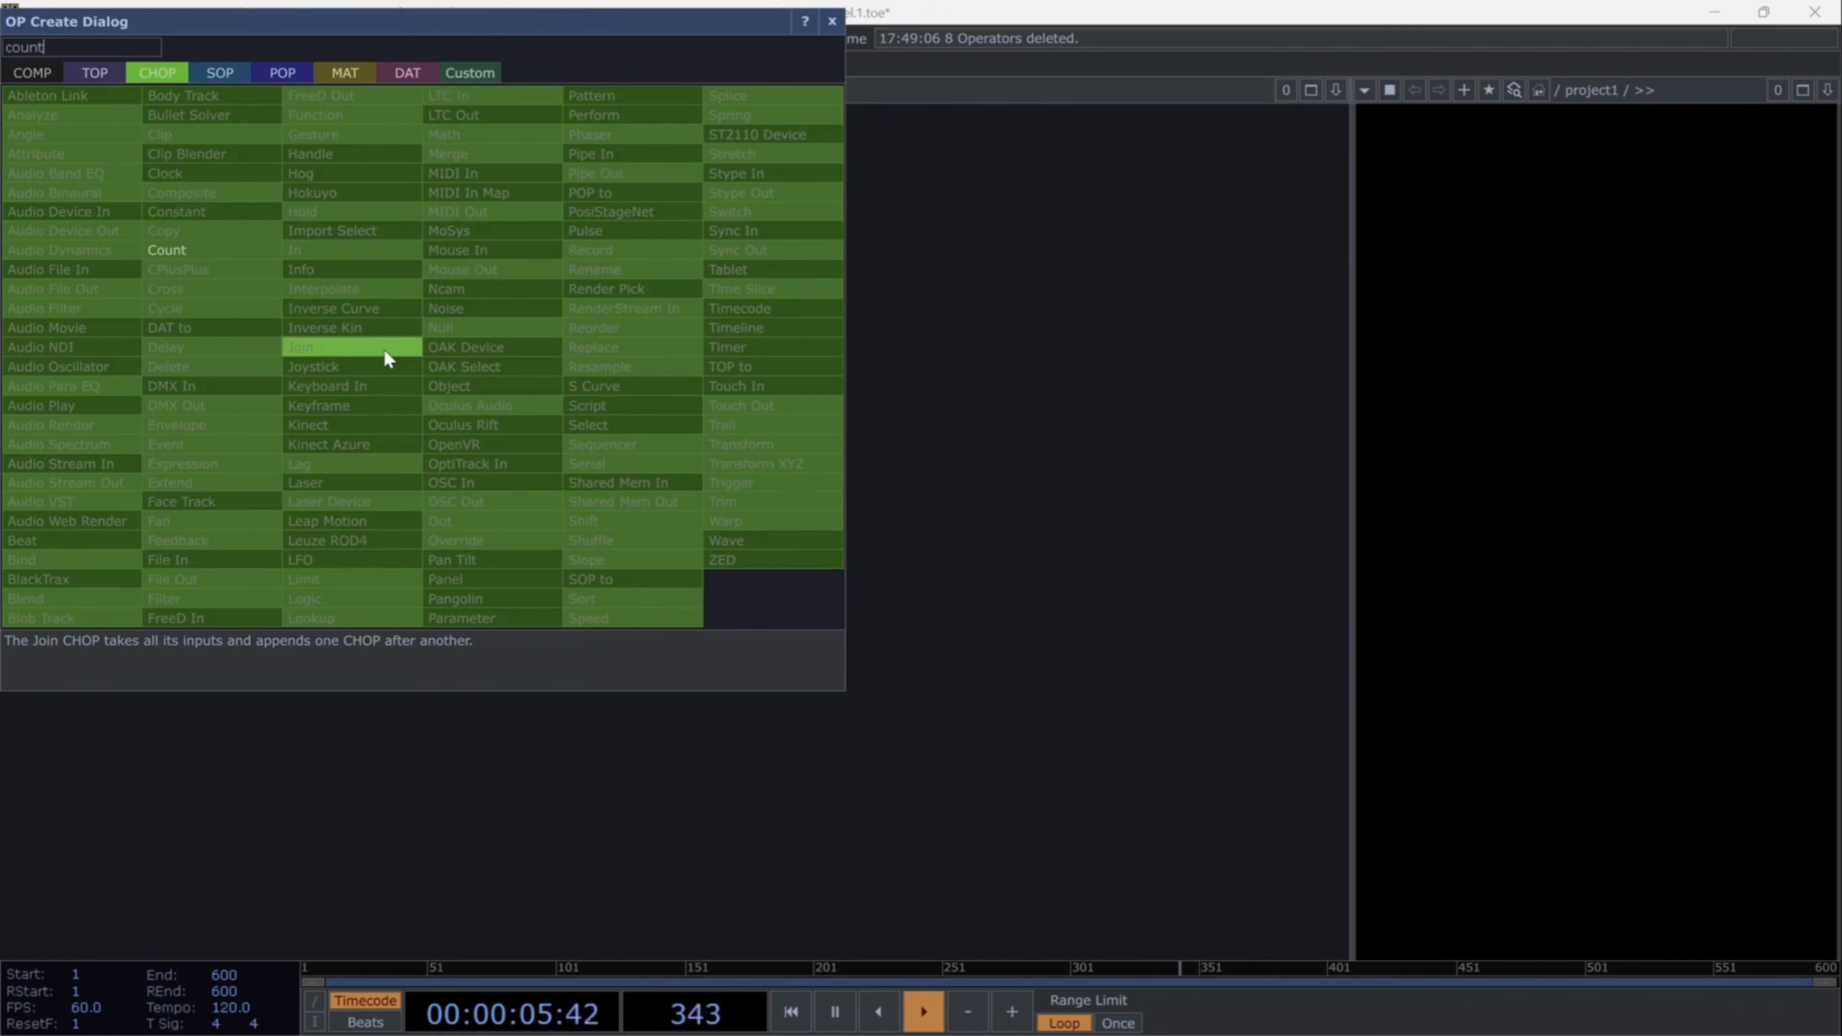
{"action": "left_click", "coordinate": [383, 347]}
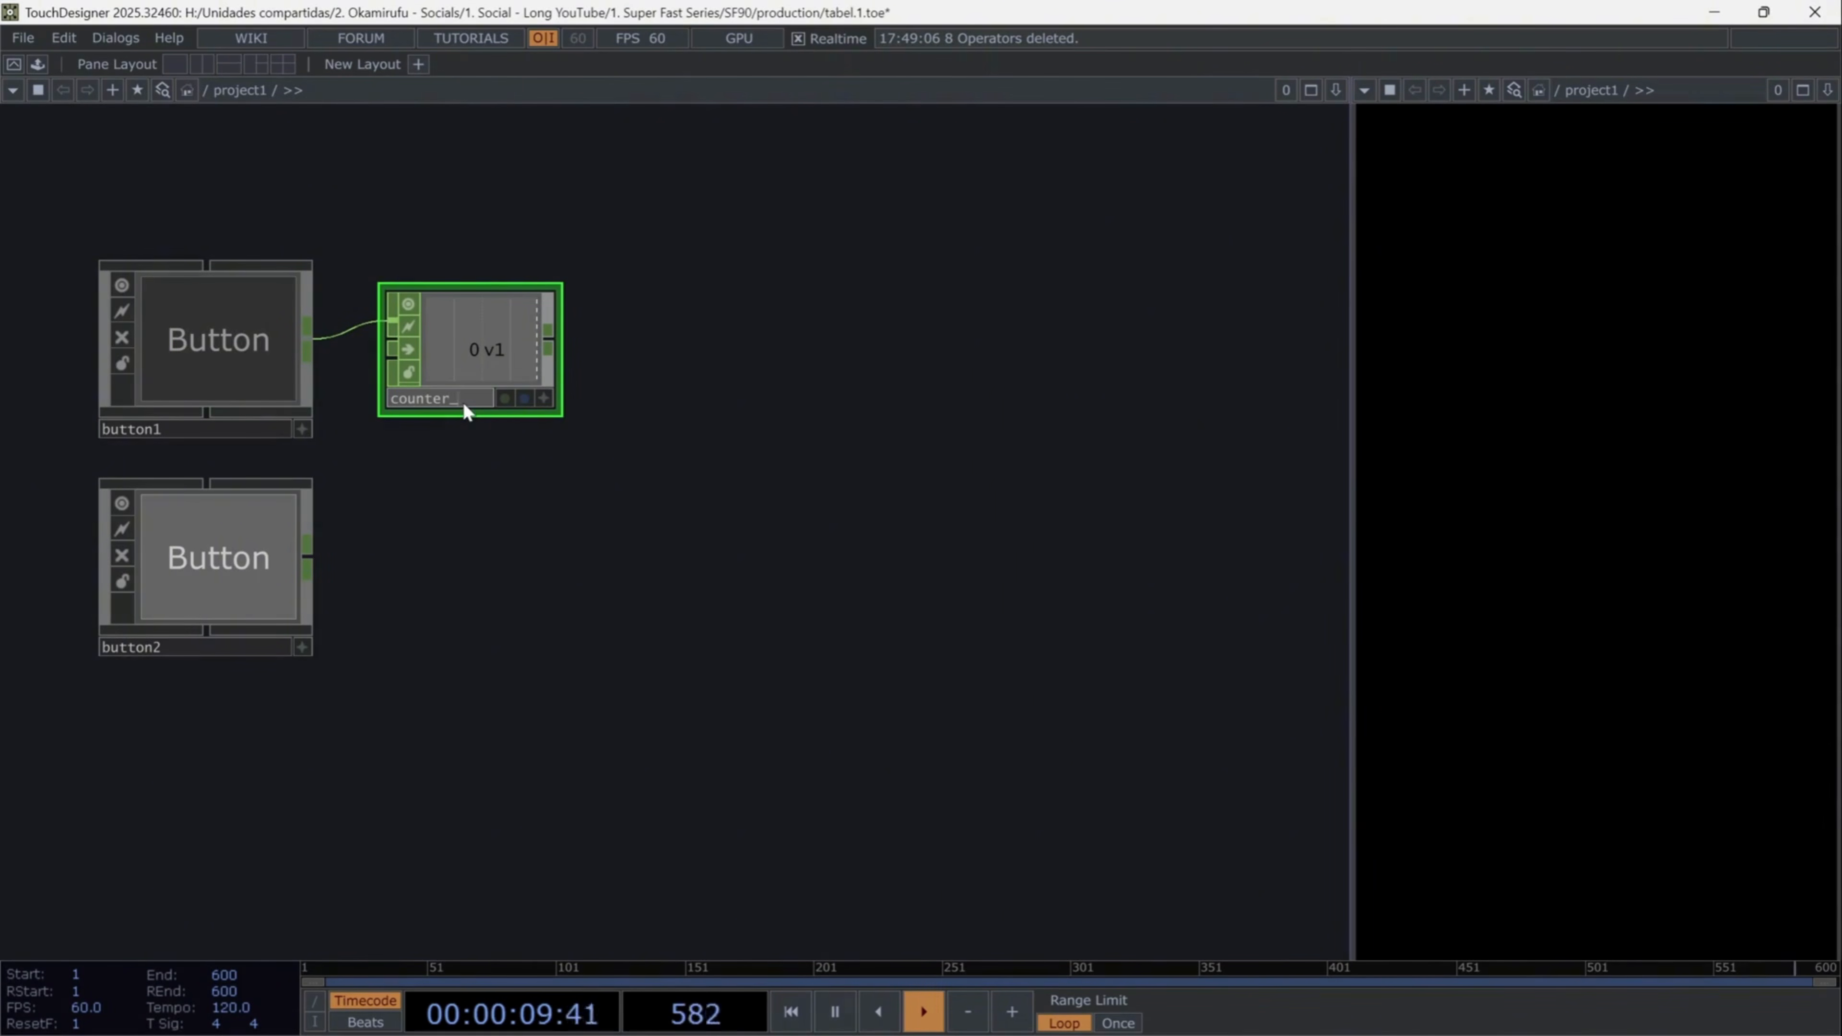
{"action": "type", "text": "_1"}
- Add a Math CHOP fed by counter_1 and name it scale_01
{"action": "left_click", "coordinate": [547, 348]}
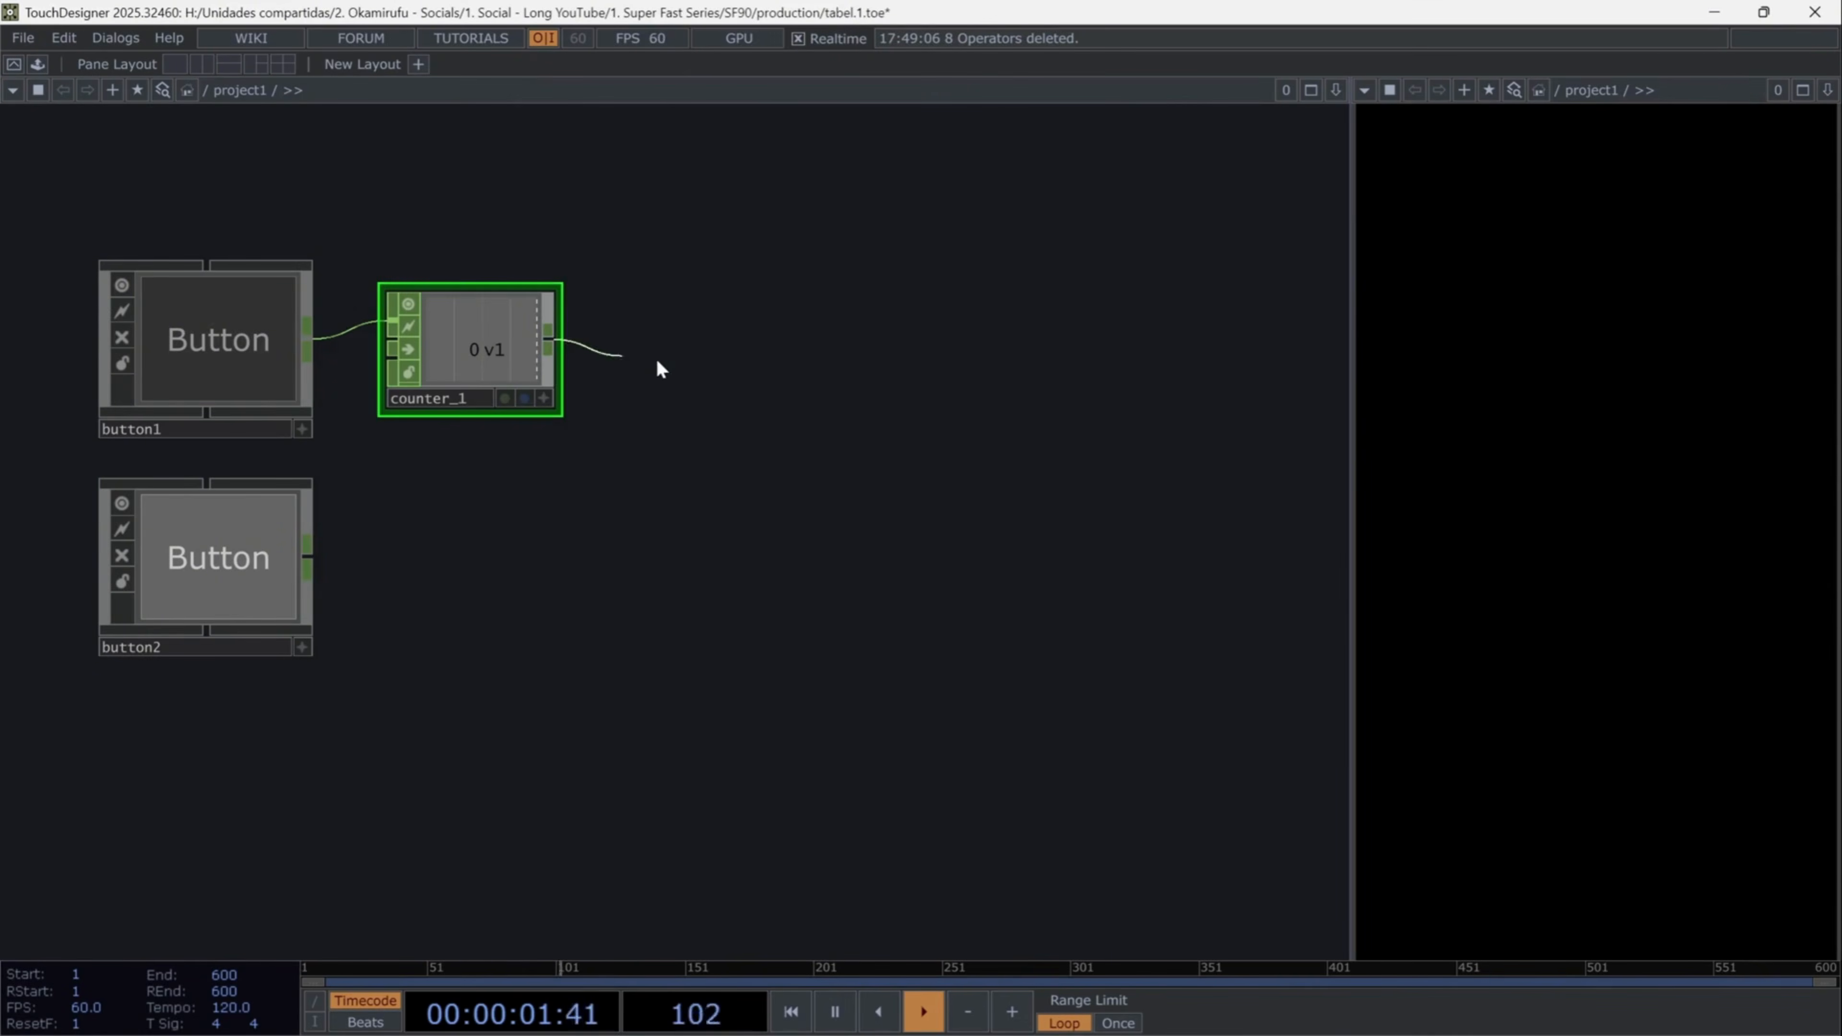
{"action": "left_click", "coordinate": [689, 362]}
{"action": "key", "text": "Escape"}
{"action": "left_click", "coordinate": [688, 363]}
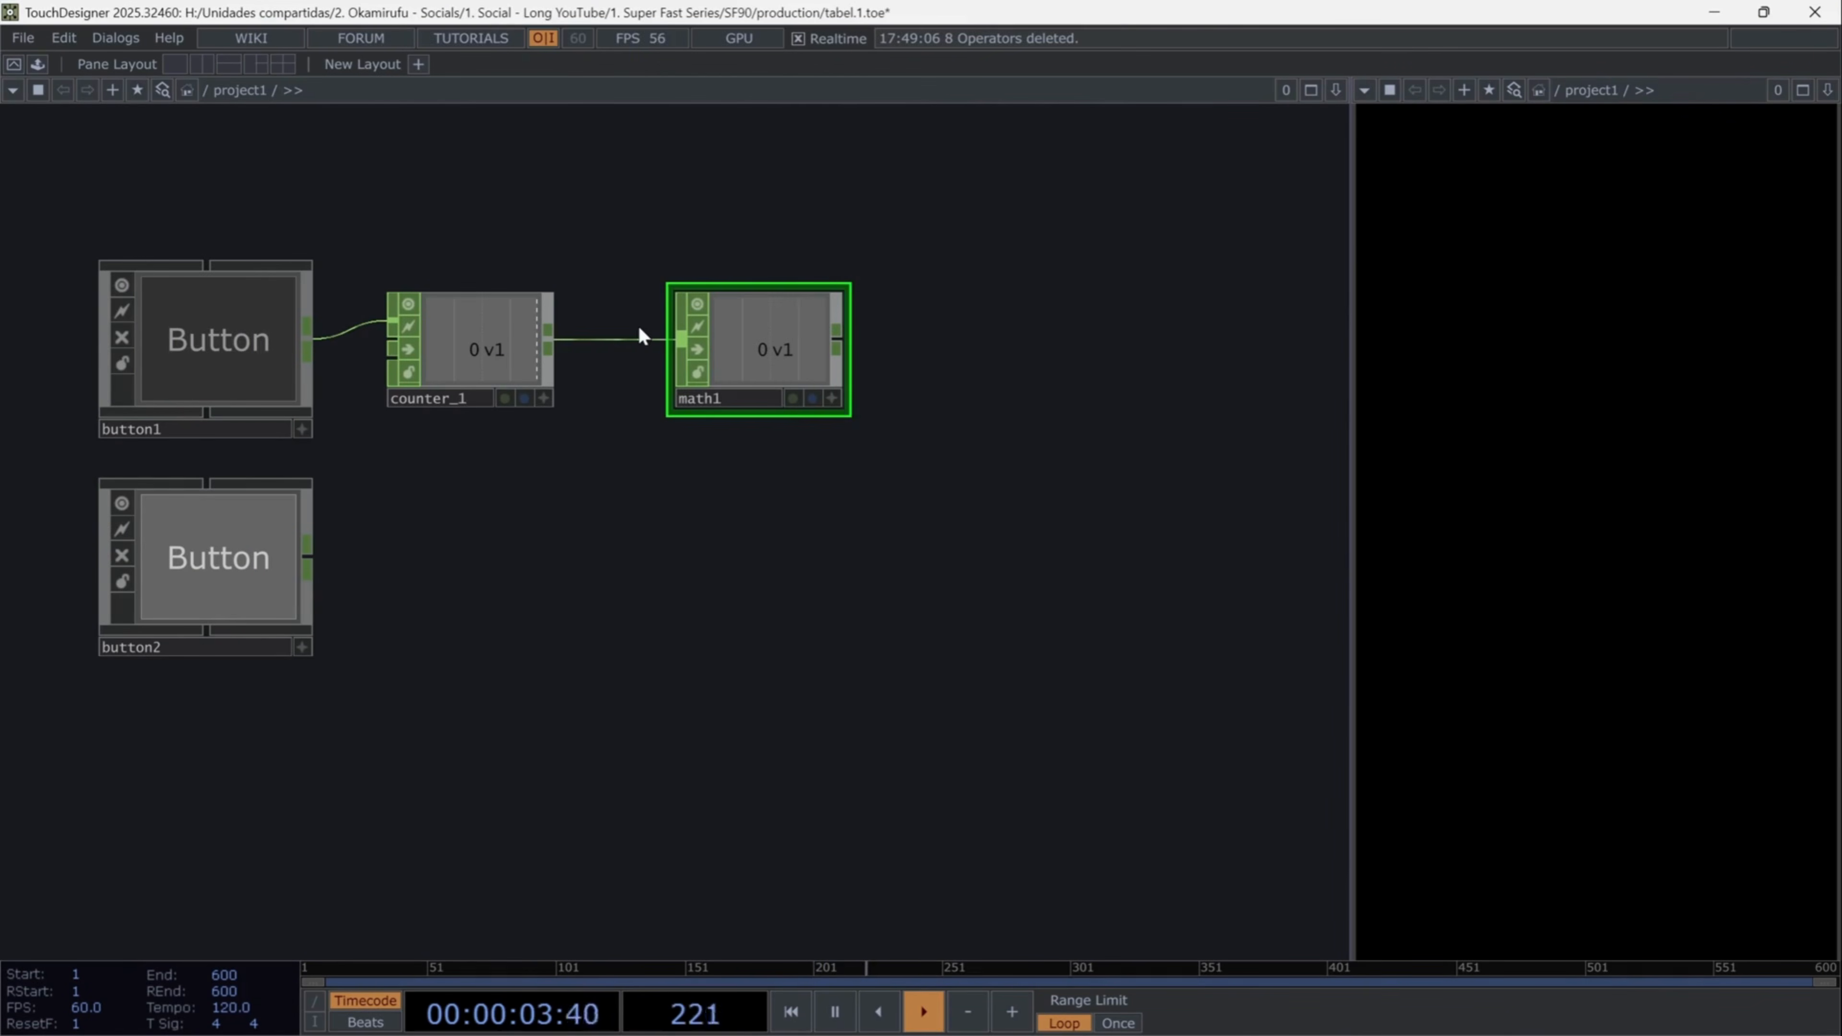
{"action": "left_click_drag", "start_coordinate": [1037, 493], "coordinate": [997, 508]}
{"action": "key", "text": "p"}
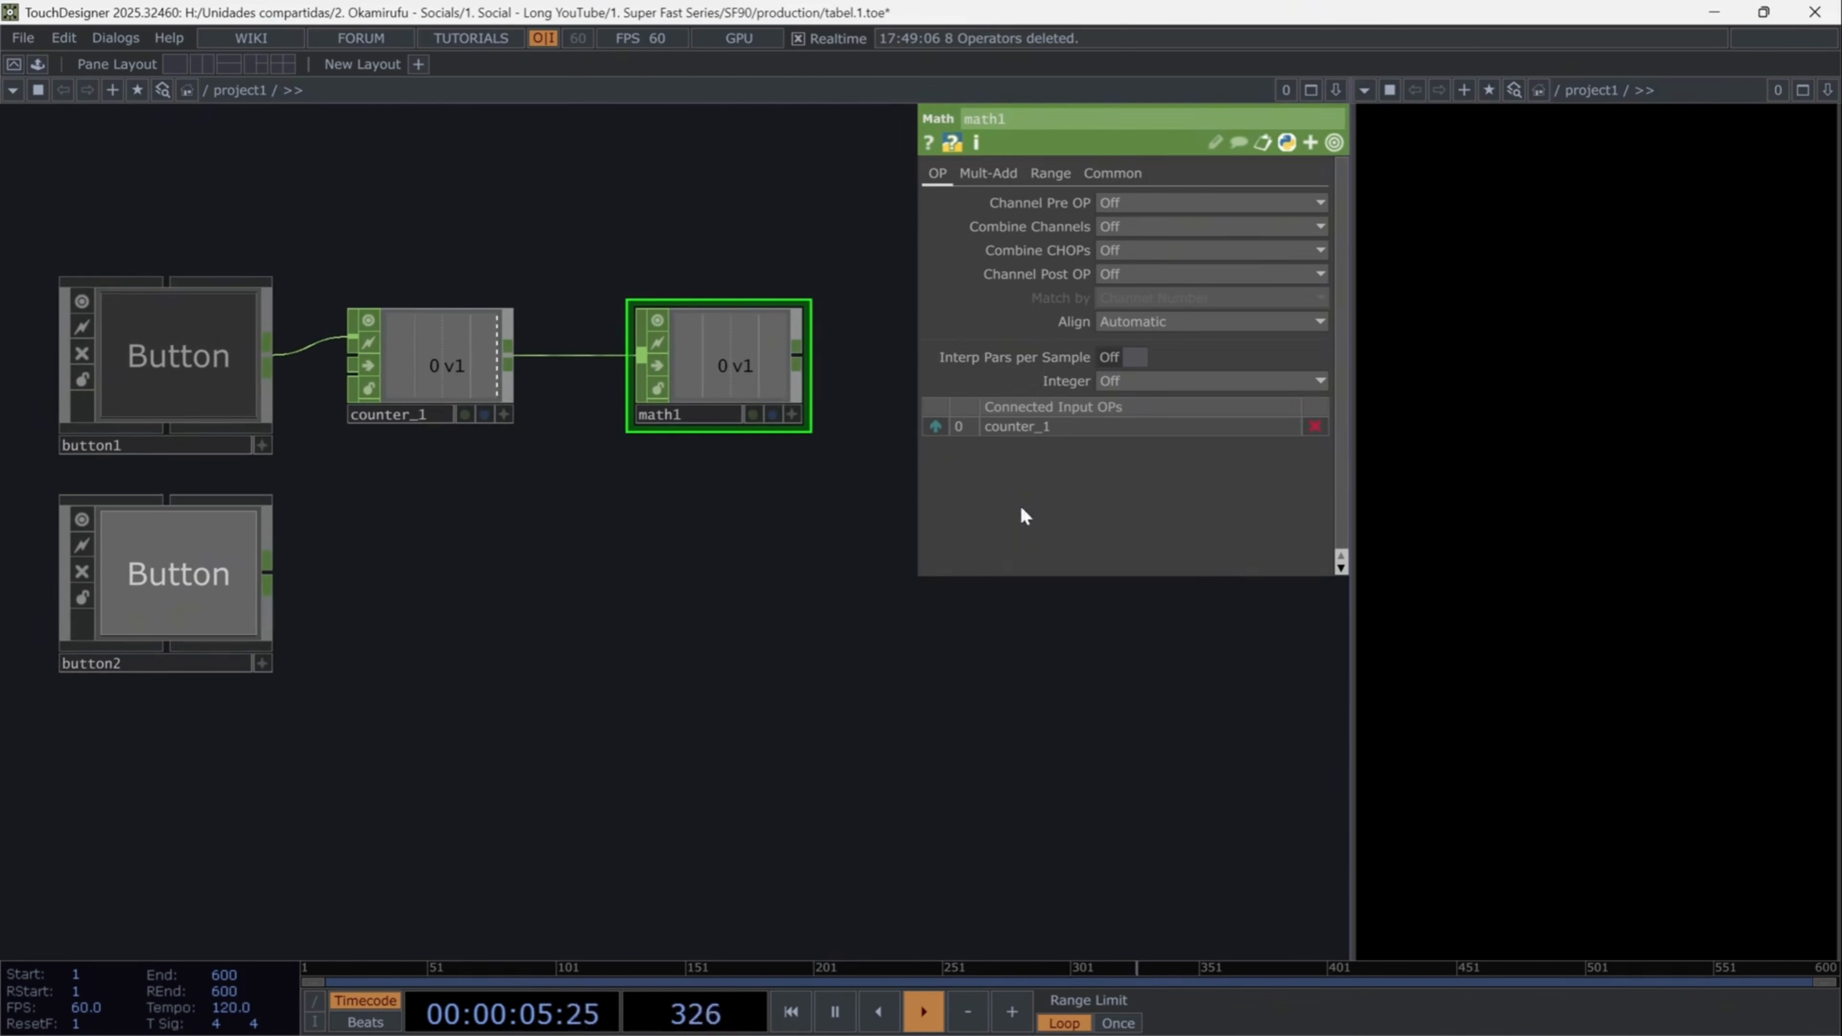
{"action": "left_click", "coordinate": [706, 411]}
{"action": "type", "text": "scale"}
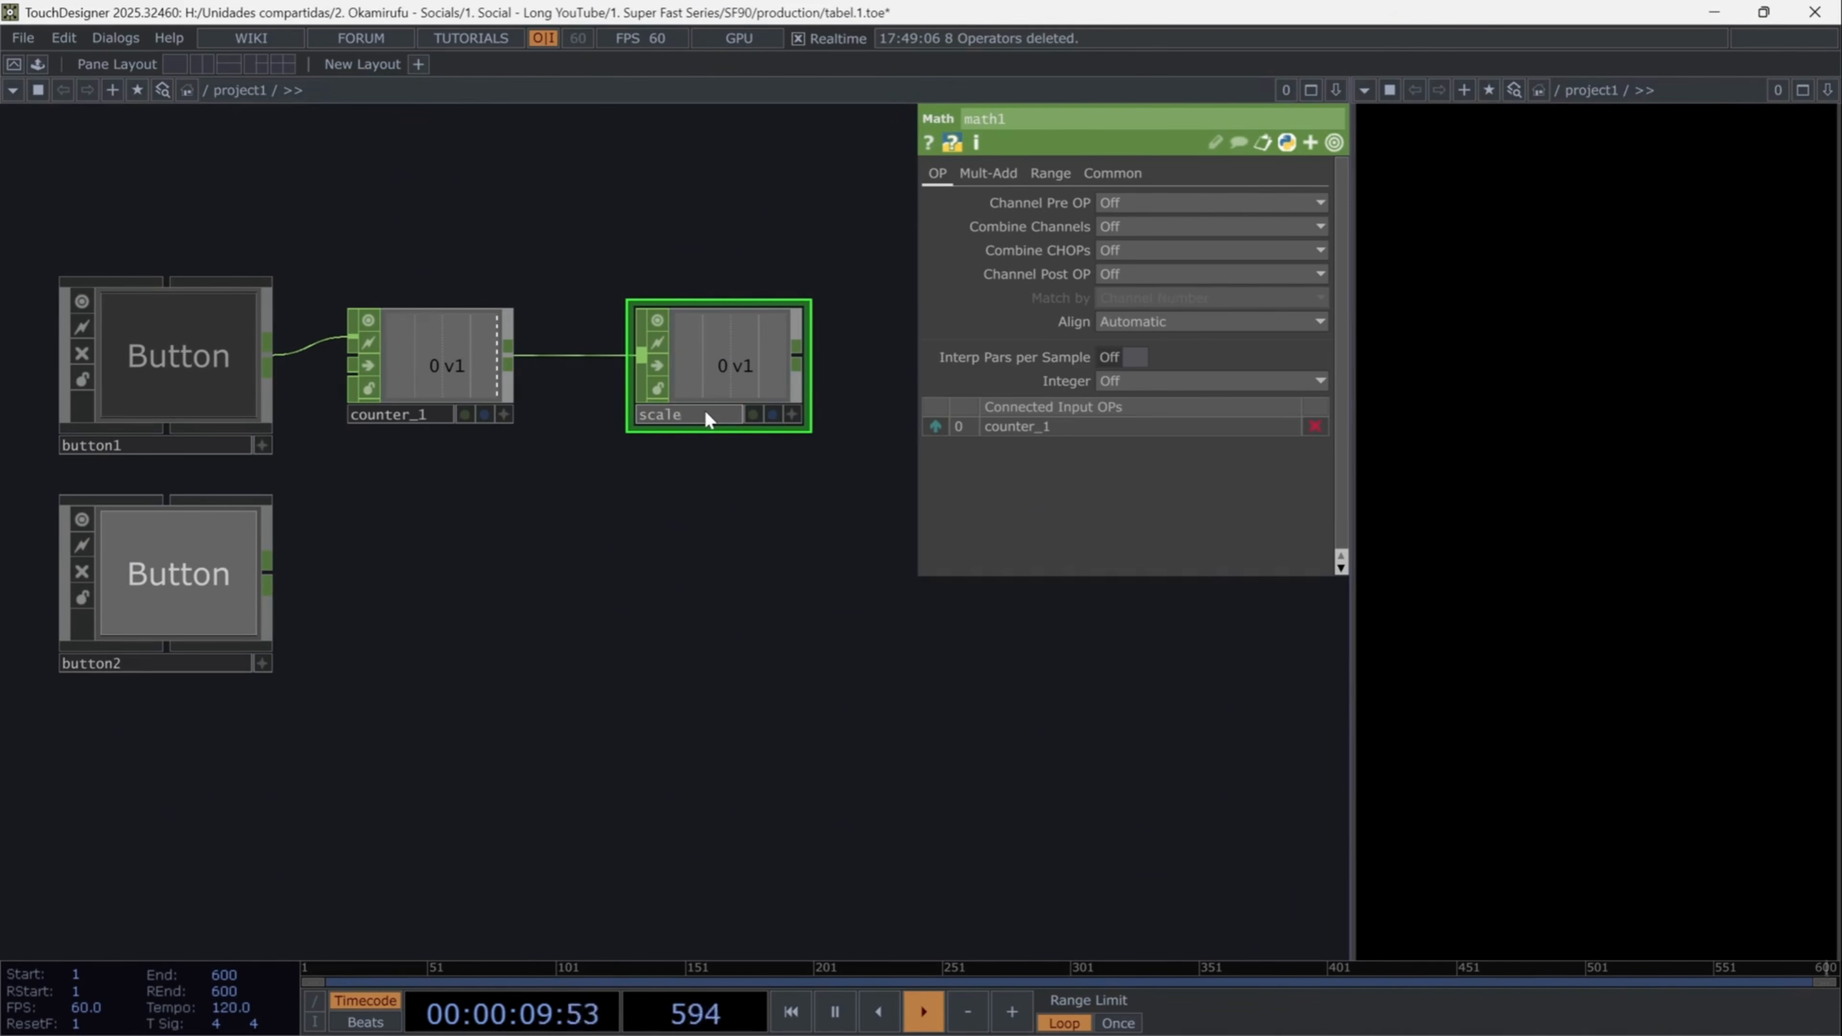
{"action": "type", "text": "_01"}
{"action": "key", "text": "Return"}
- Add a Lag CHOP after scale_01 and set both of its lag values to 3
{"action": "left_click_drag", "start_coordinate": [724, 641], "coordinate": [572, 631]}
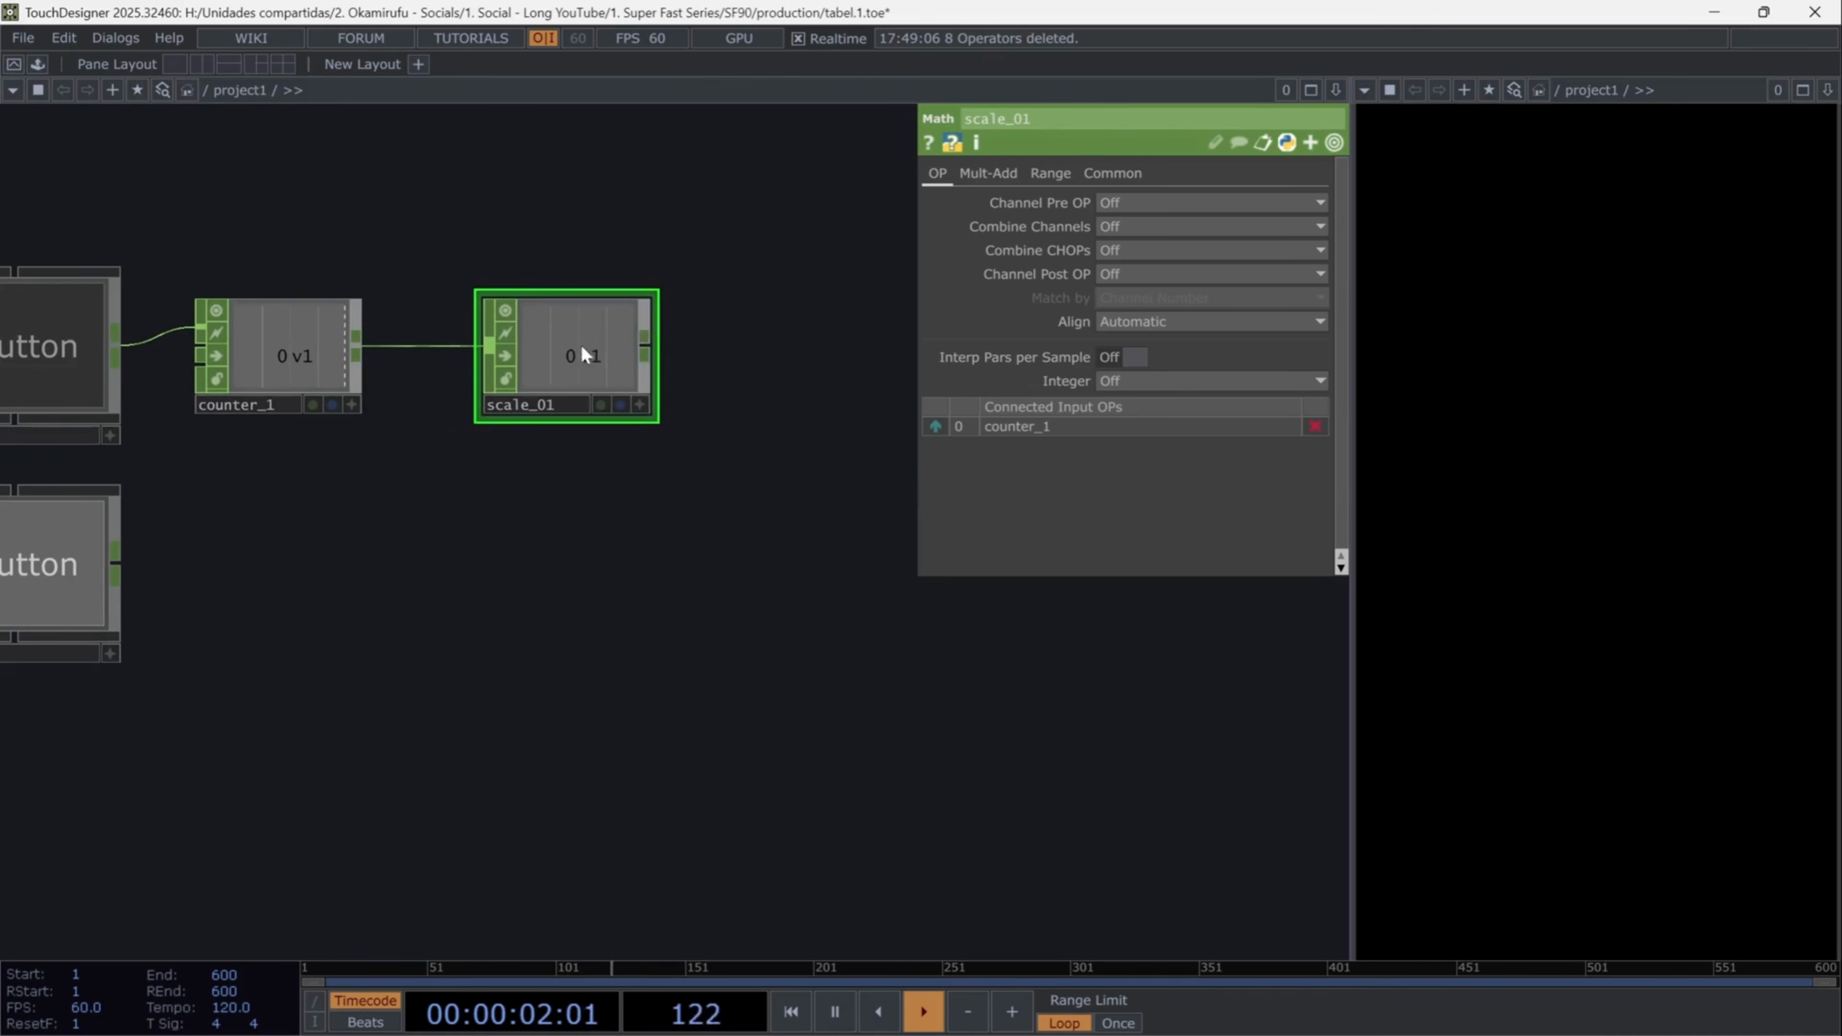
{"action": "key", "text": "Tab"}
{"action": "type", "text": "lag"}
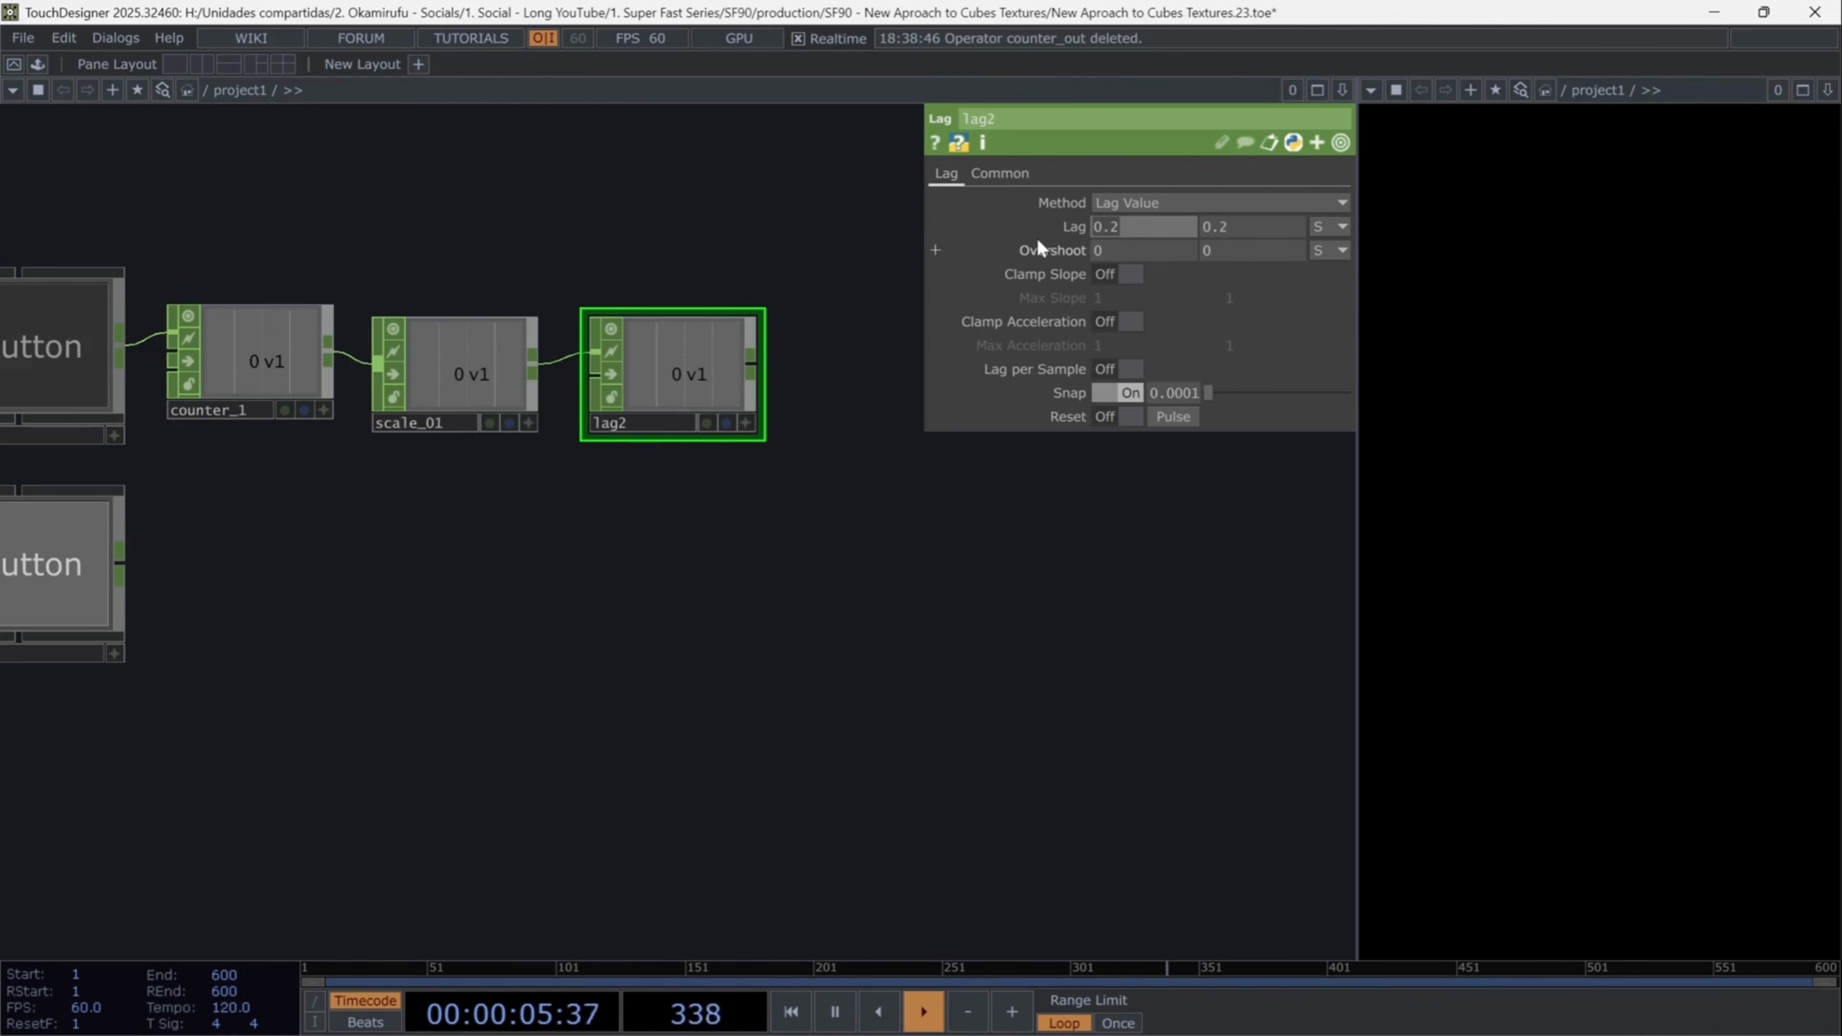
{"action": "type", "text": "3"}
{"action": "left_click", "coordinate": [1238, 223]}
{"action": "type", "text": "3"}
{"action": "key", "text": "Return"}
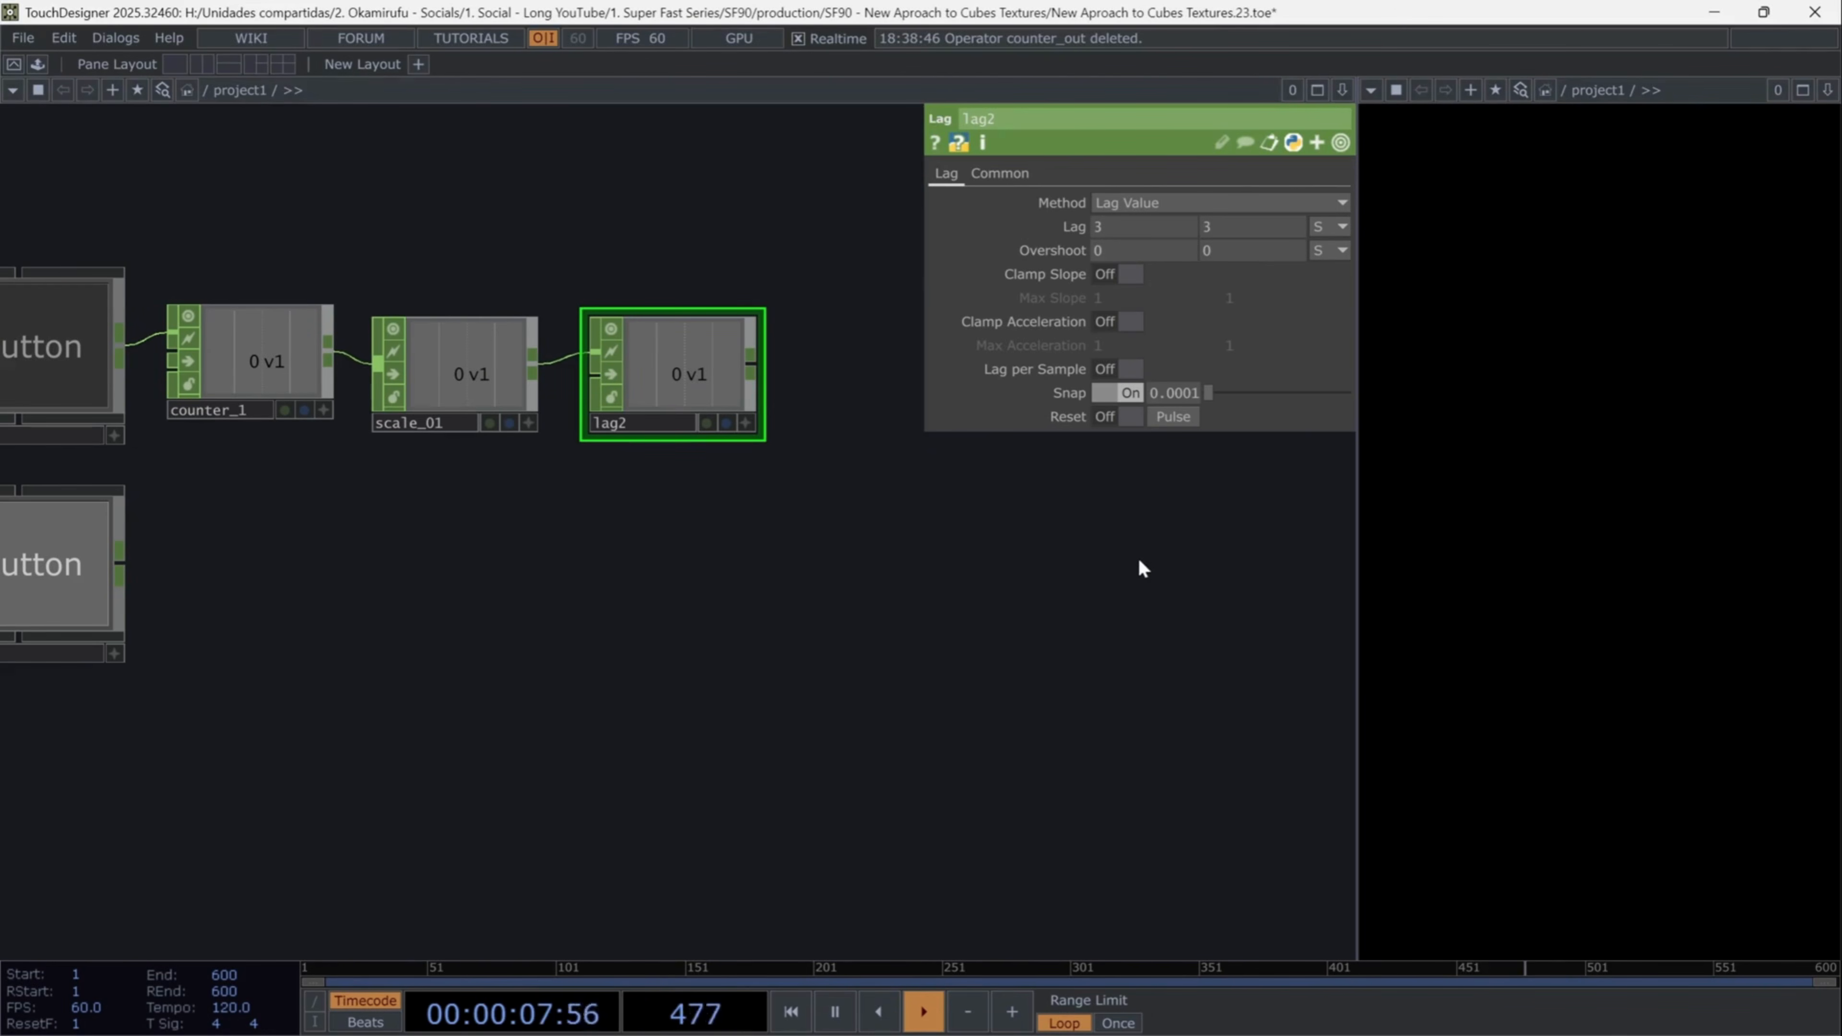
- Add a Null CHOP after the Lag CHOP and name it counter_out
{"action": "left_click_drag", "start_coordinate": [811, 627], "coordinate": [740, 650]}
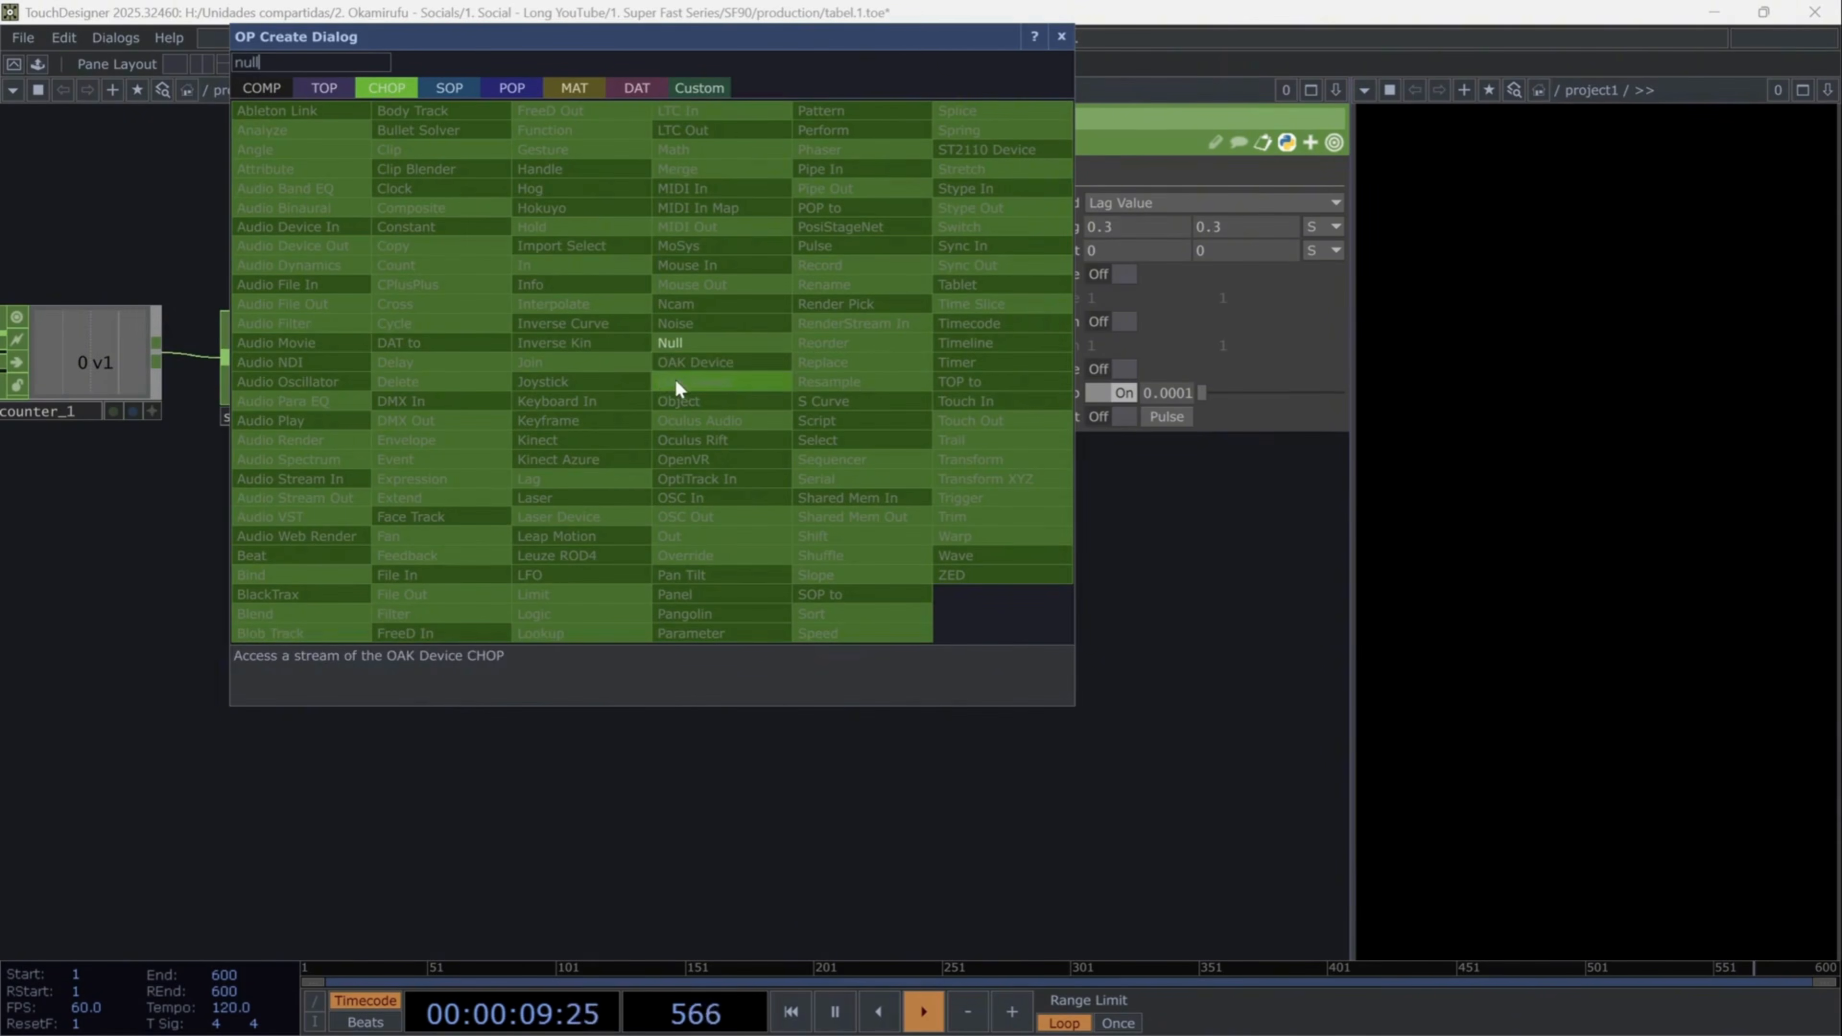
{"action": "left_click", "coordinate": [696, 347]}
{"action": "left_click", "coordinate": [709, 414]}
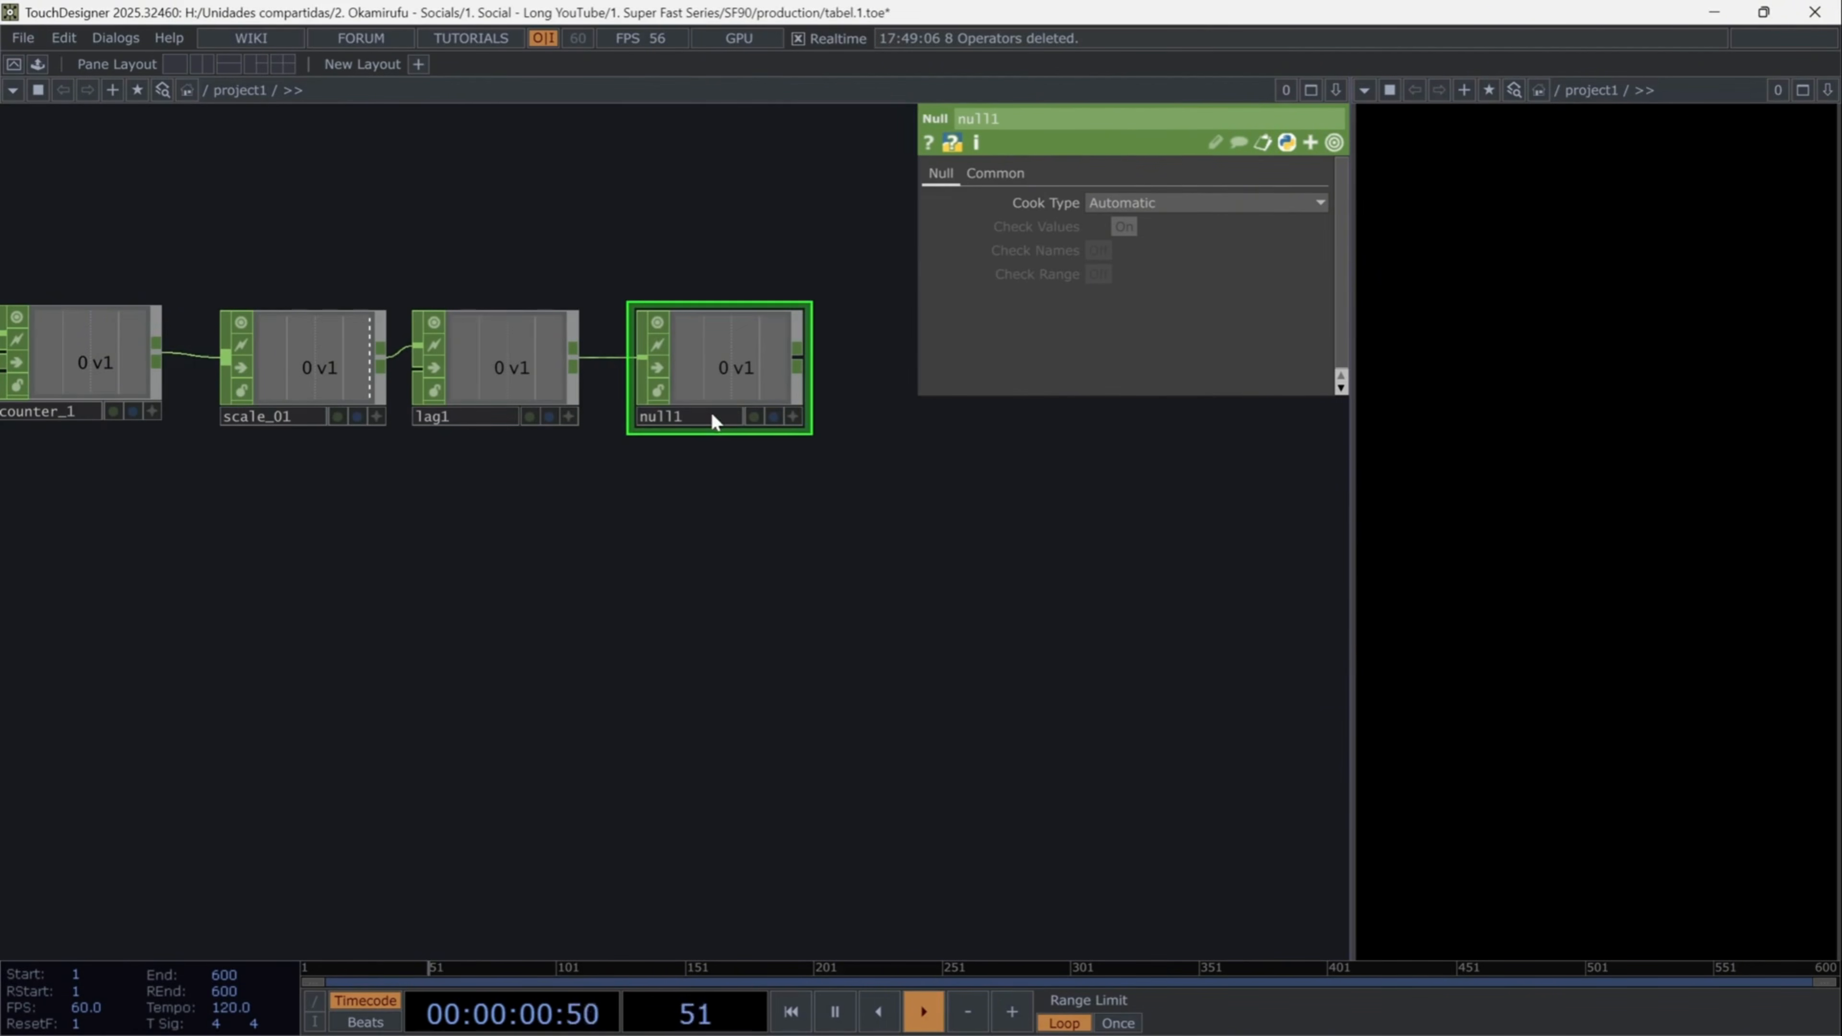
{"action": "type", "text": "counter"}
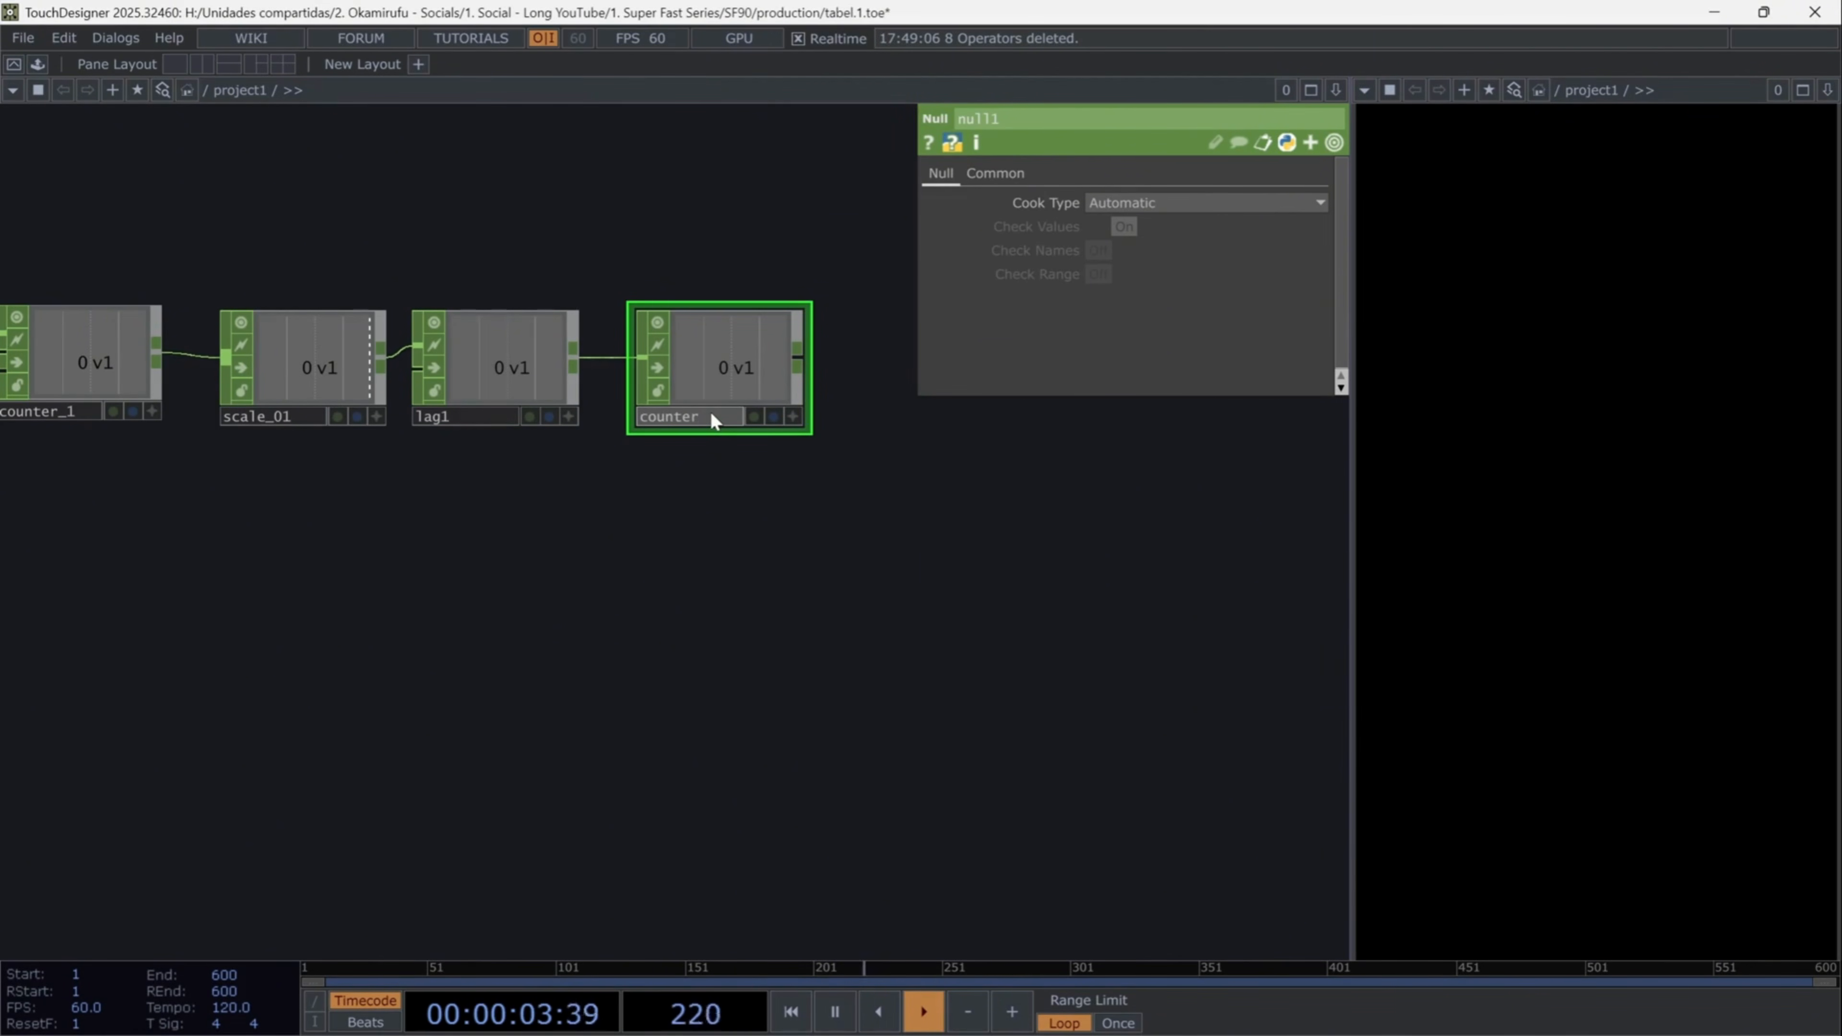
{"action": "type", "text": "_out"}
{"action": "key", "text": "Return"}
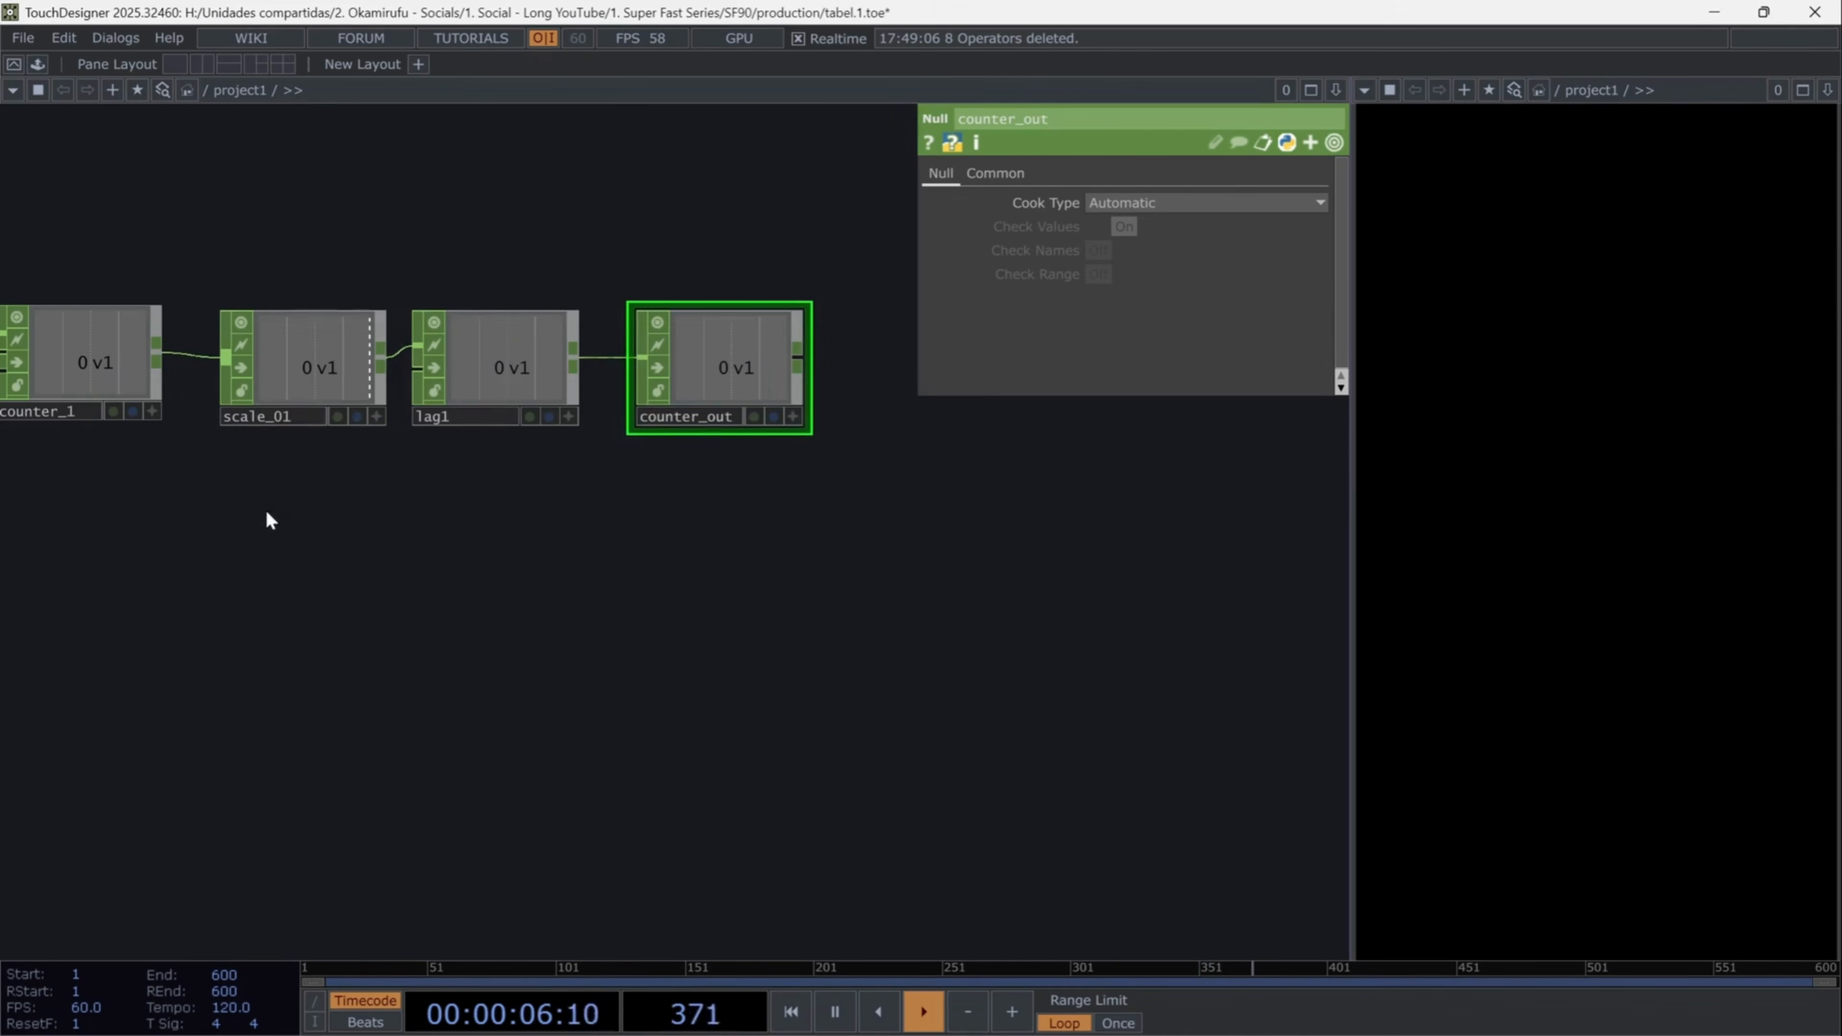
- Duplicate the four CHOPs from counter_1 to counter_out below the originals and wire button2 into counter_2
{"action": "scroll", "coordinate": [408, 556], "scroll_direction": "down", "scroll_amount": 2}
{"action": "left_click_drag", "start_coordinate": [407, 556], "coordinate": [513, 571]}
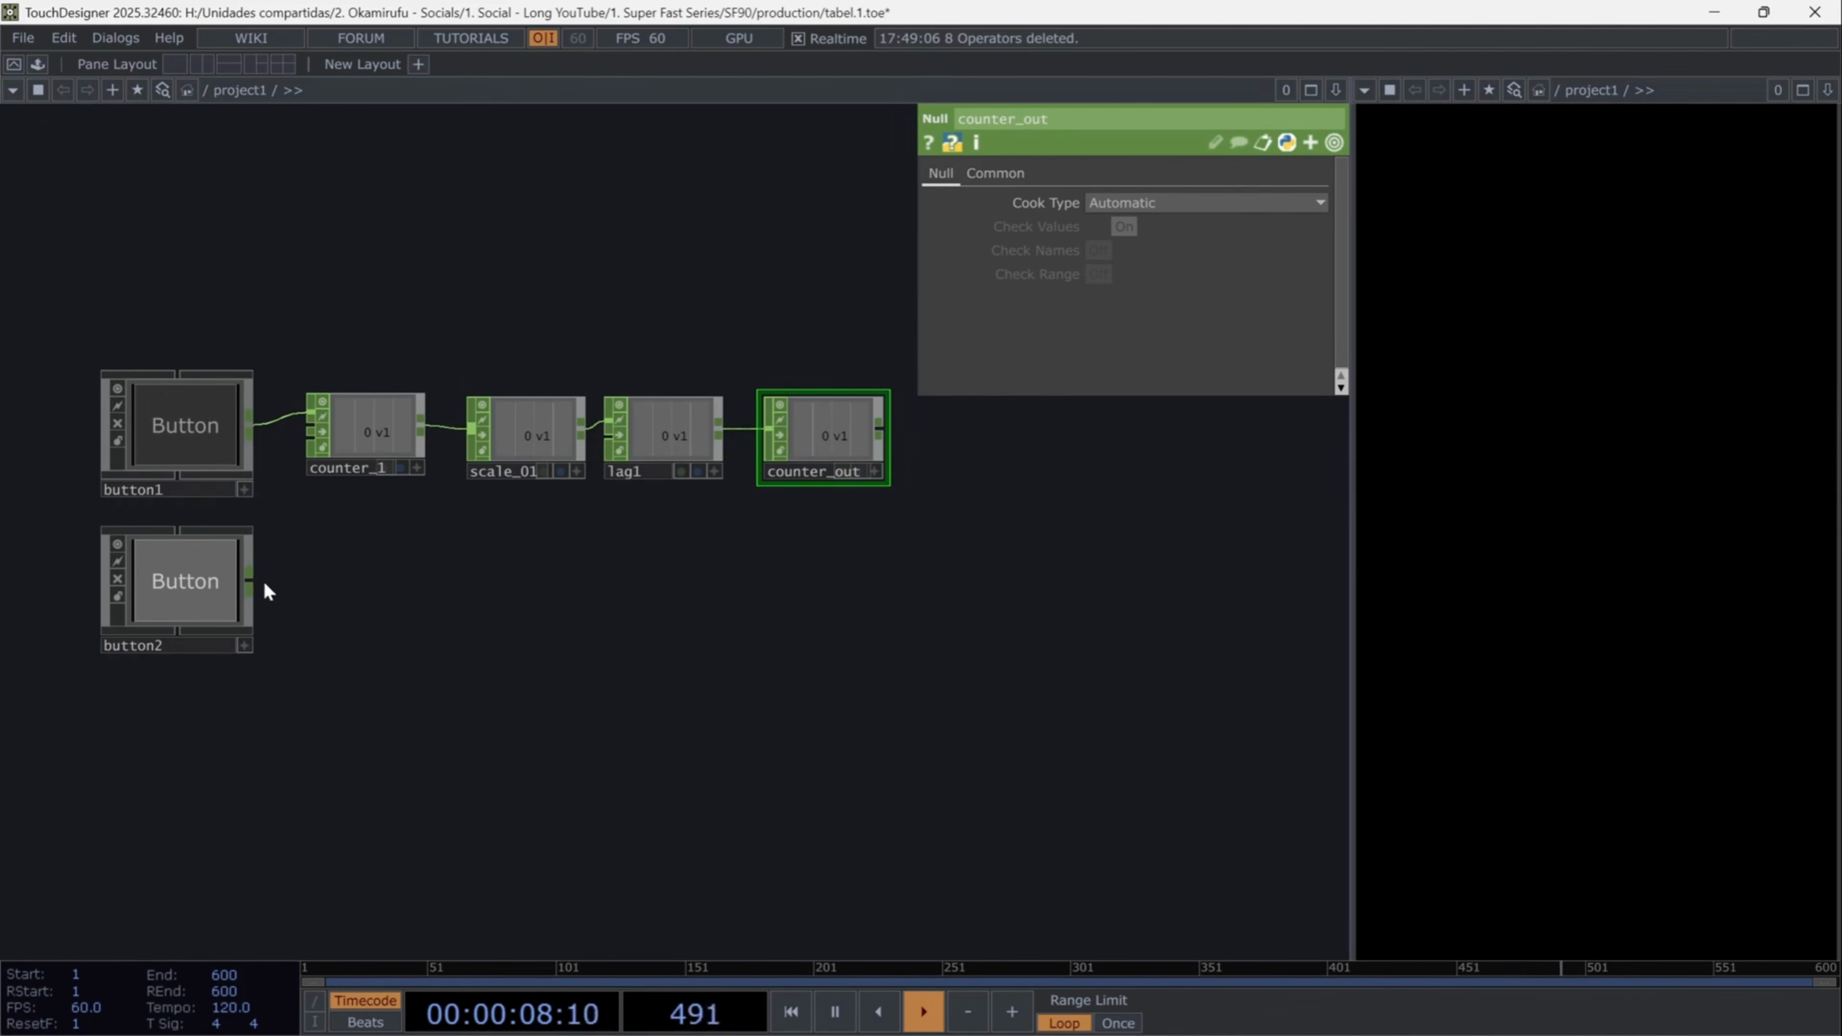
{"action": "right_click_drag", "start_coordinate": [356, 541], "coordinate": [838, 421]}
{"action": "key", "text": "ctrl+c"}
{"action": "key", "text": "ctrl+v"}
{"action": "left_click_drag", "start_coordinate": [345, 547], "coordinate": [345, 594]}
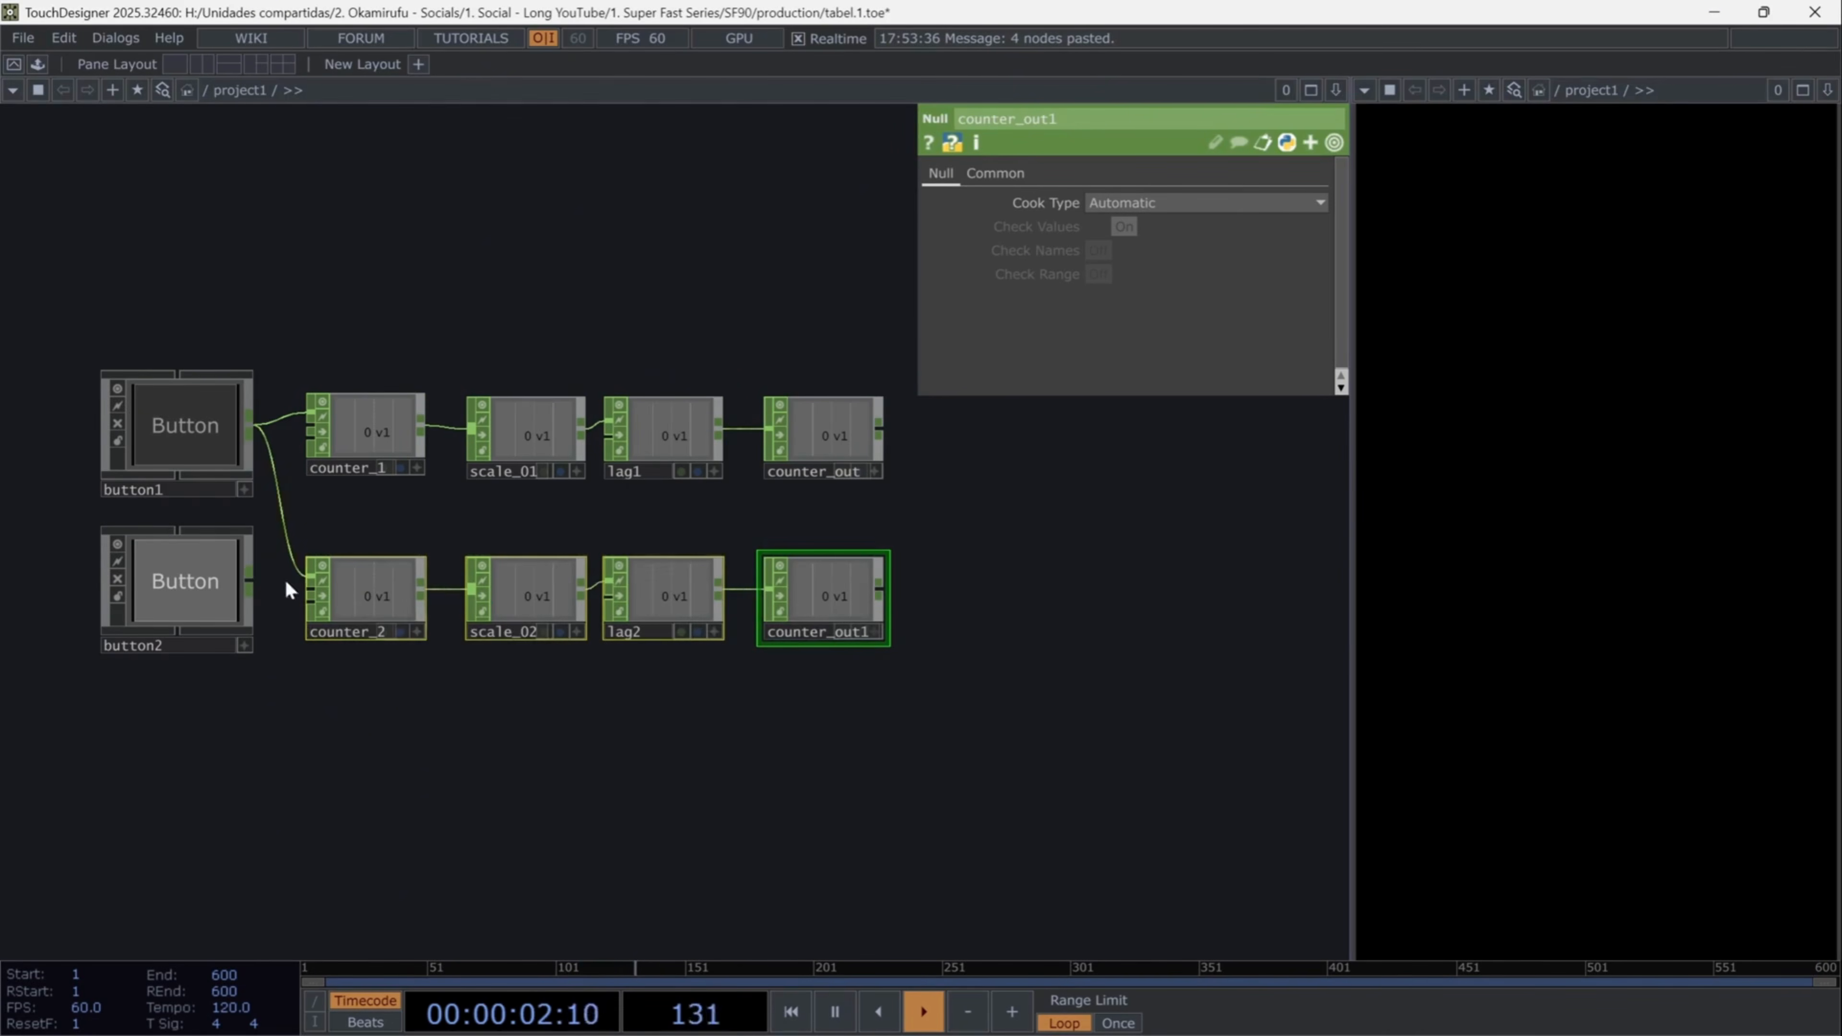
{"action": "left_click_drag", "start_coordinate": [251, 580], "coordinate": [297, 563]}
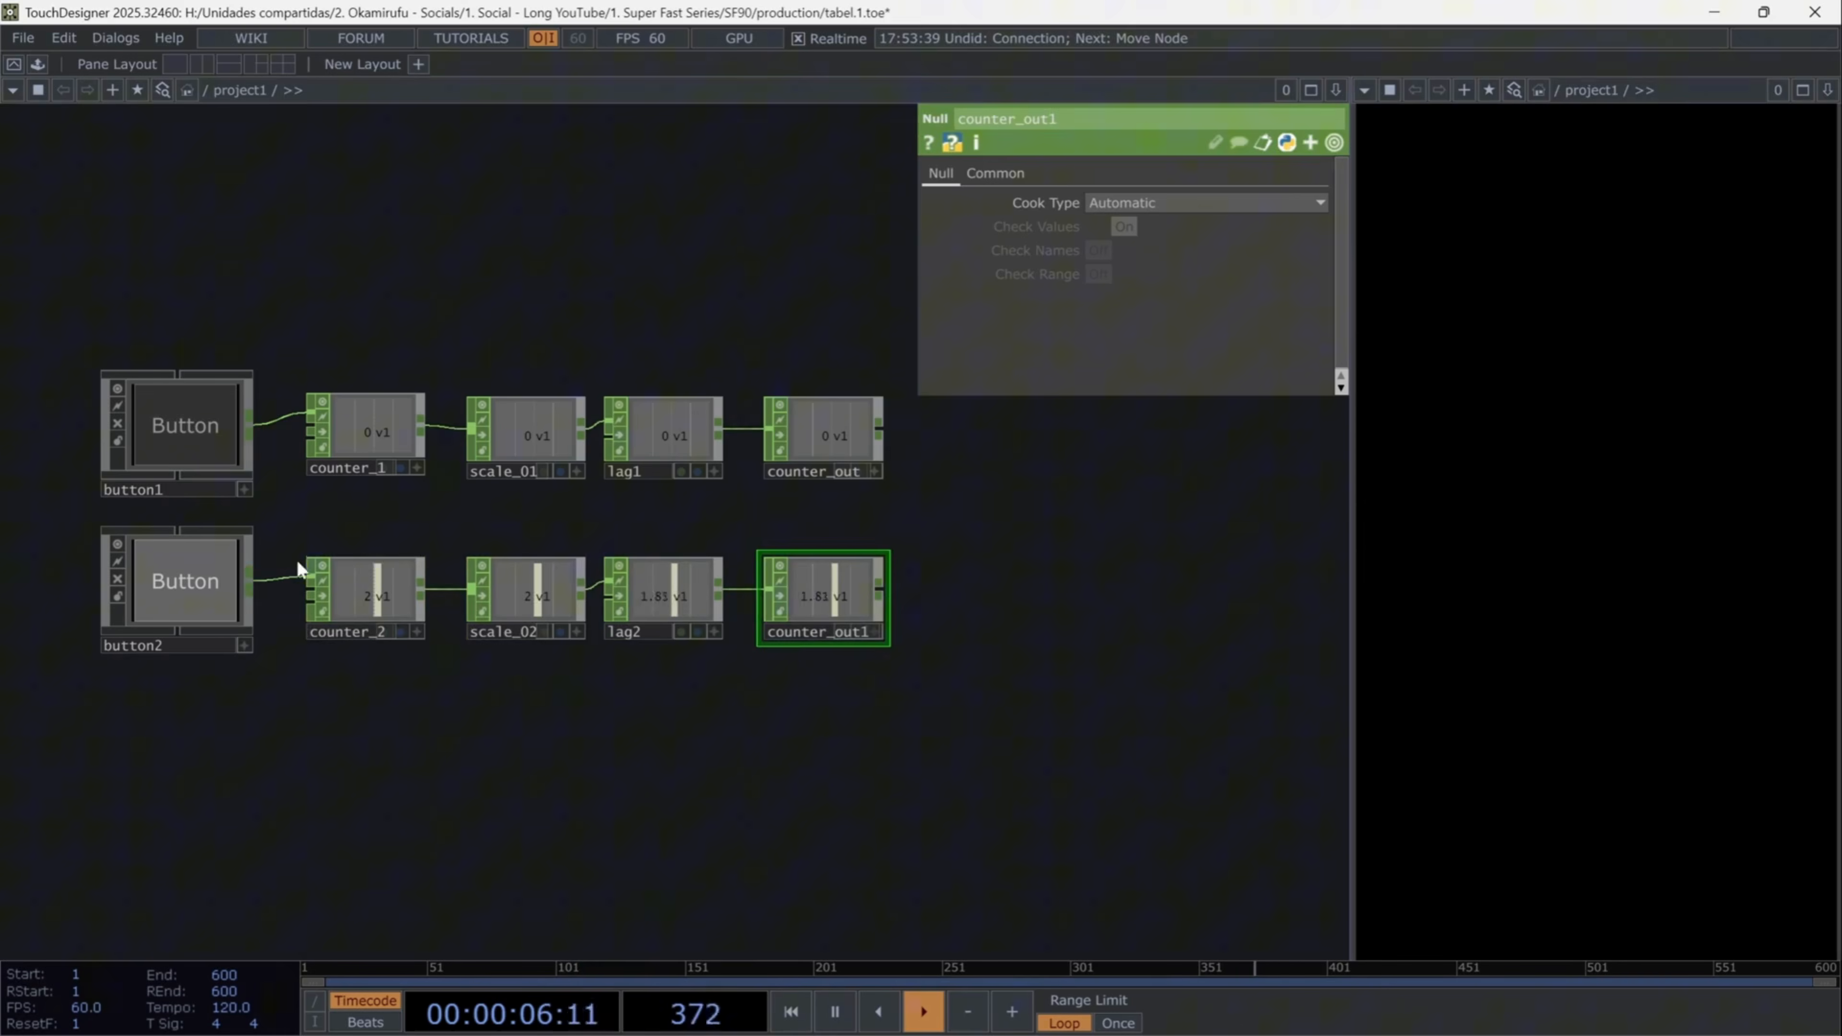
- Set the lag values of lag2 to 5 and 0, and hide its parameters
{"action": "left_click", "coordinate": [694, 591]}
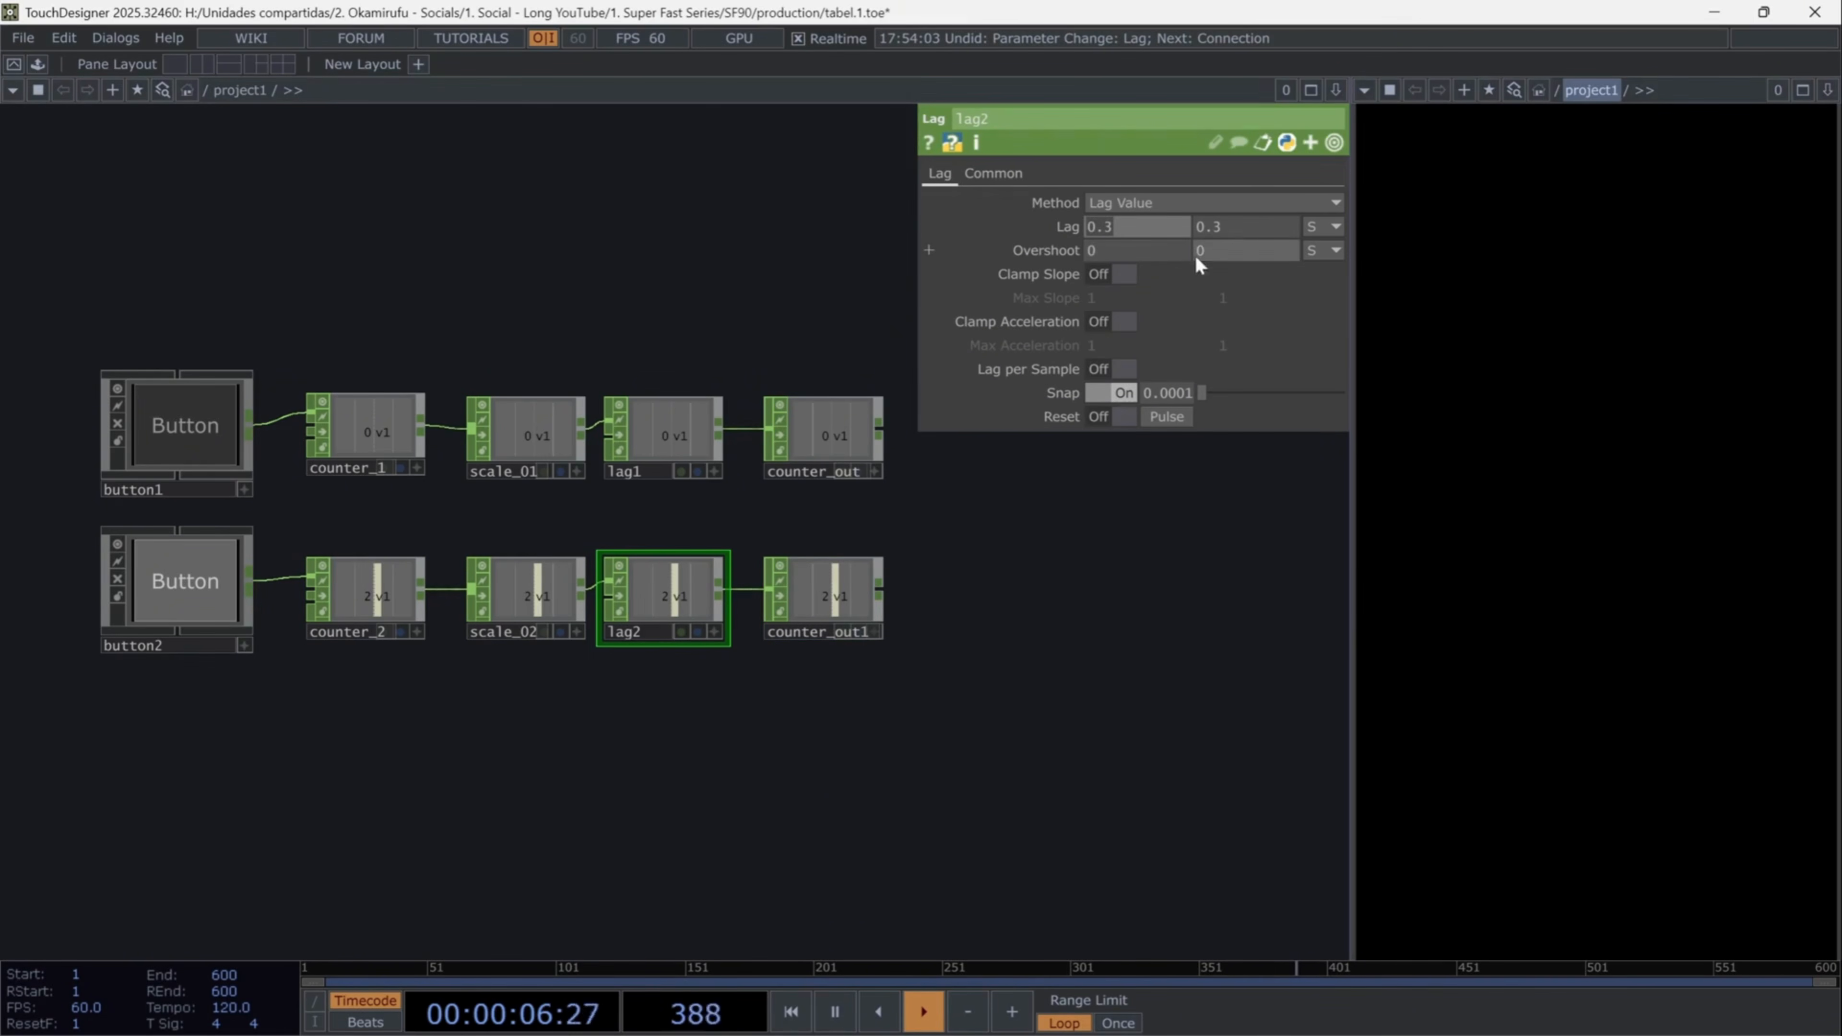
{"action": "type", "text": "5"}
{"action": "key", "text": "Return"}
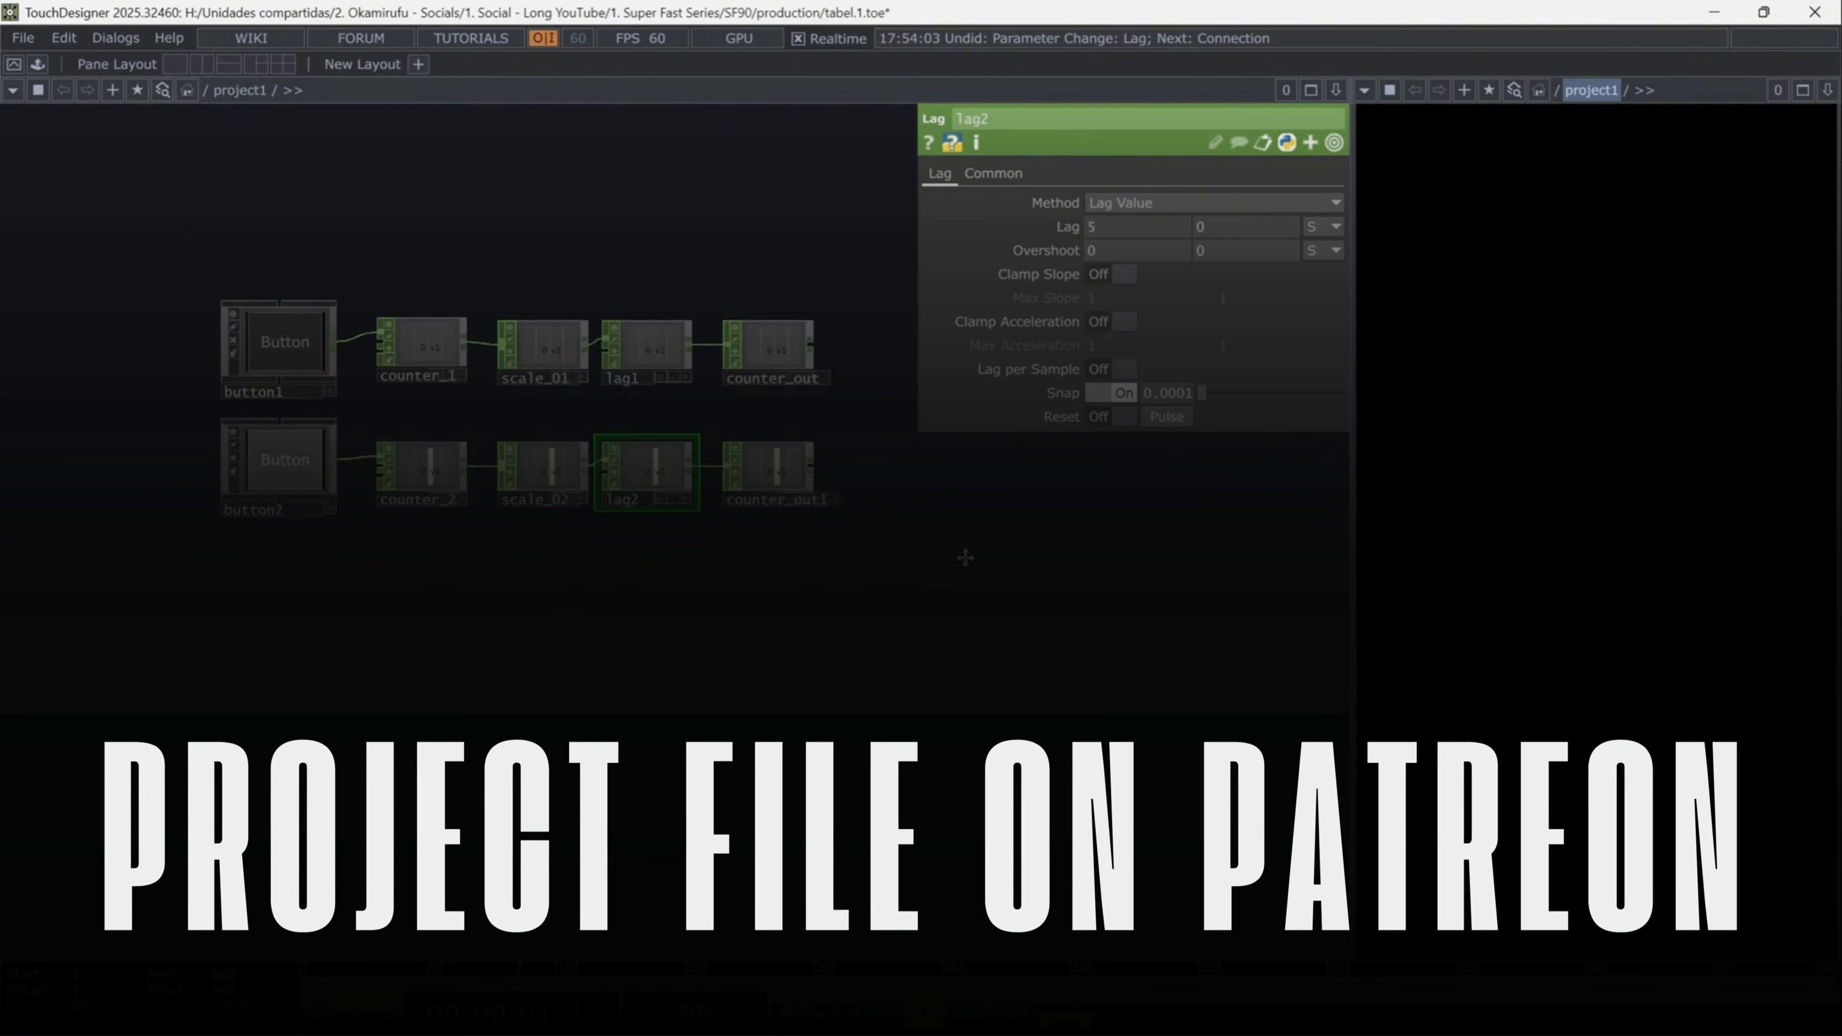
{"action": "mouse_move", "coordinate": [965, 558]}
{"action": "left_mouse_down"}
{"action": "mouse_move", "coordinate": [949, 561]}
{"action": "mouse_move", "coordinate": [968, 548]}
{"action": "left_mouse_up"}
{"action": "key", "text": "p"}
{"action": "scroll", "coordinate": [875, 600], "scroll_direction": "down", "scroll_amount": 1}
{"action": "scroll", "coordinate": [916, 585], "scroll_direction": "up", "scroll_amount": 3}
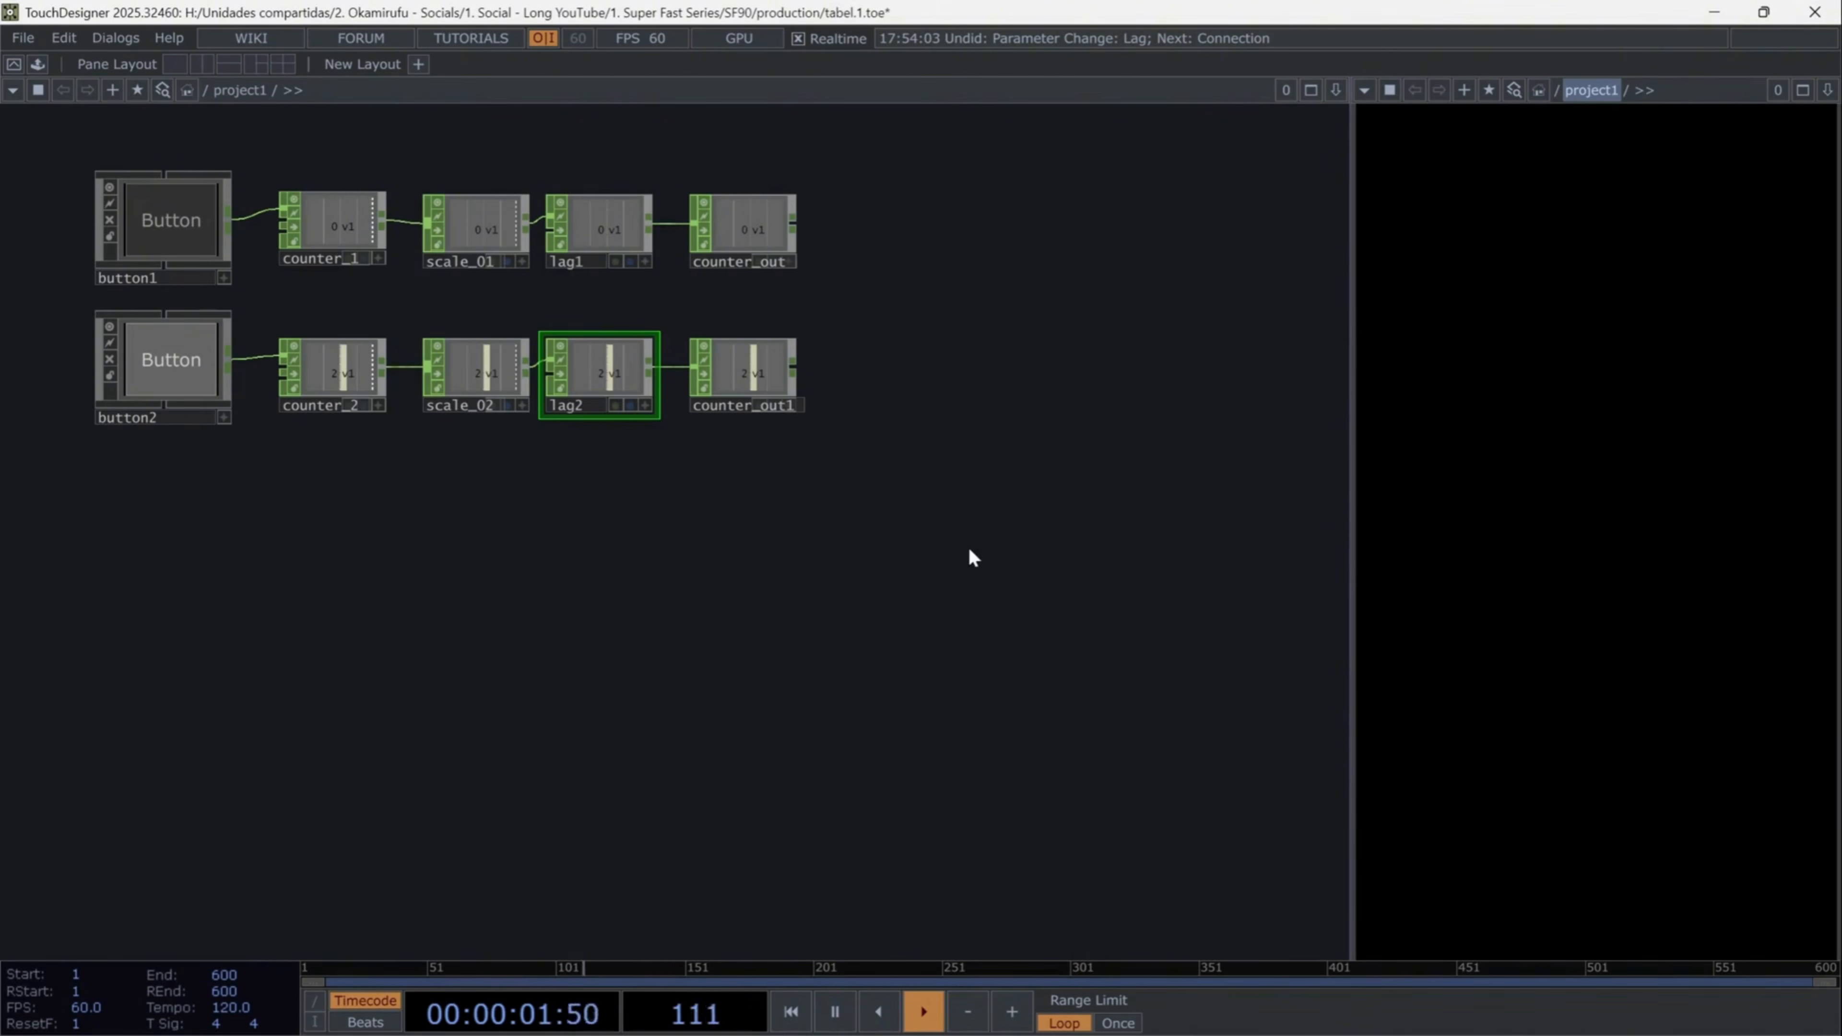
- Add a Grid POP in the empty space below the two button counter chains
{"action": "left_click_drag", "start_coordinate": [187, 669], "coordinate": [180, 602]}
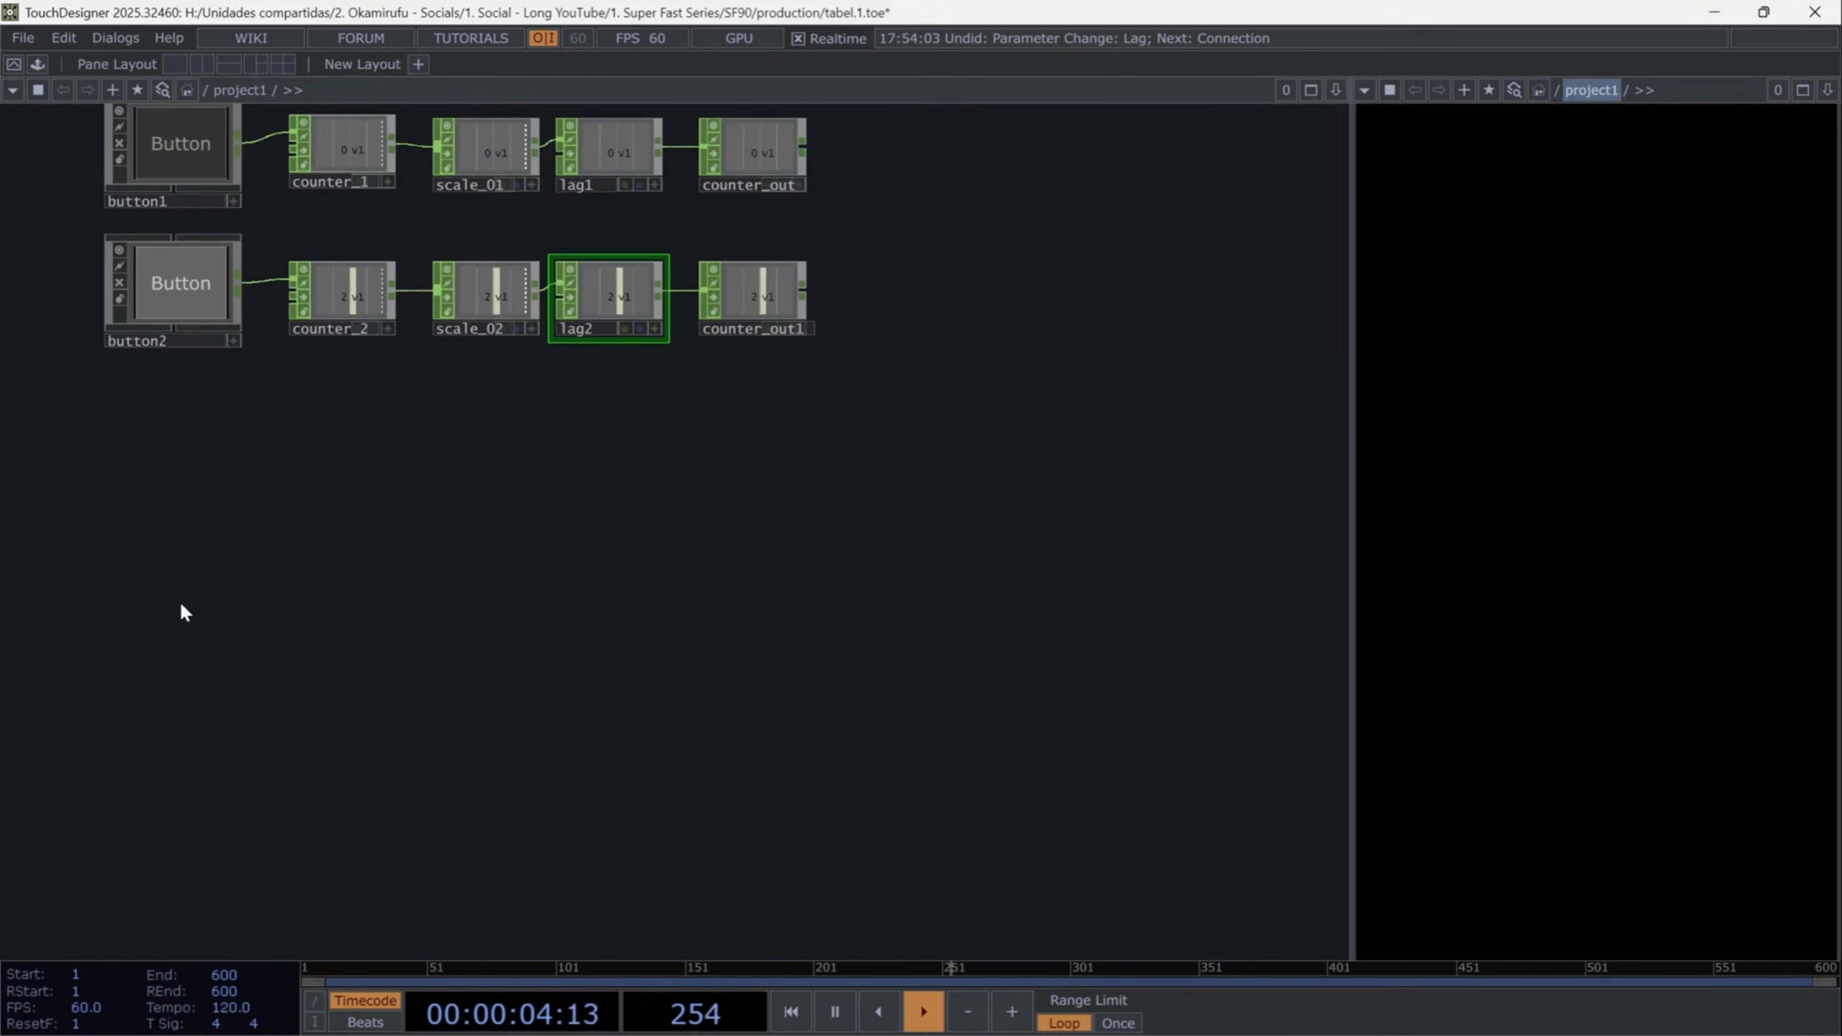
{"action": "key", "text": "Tab"}
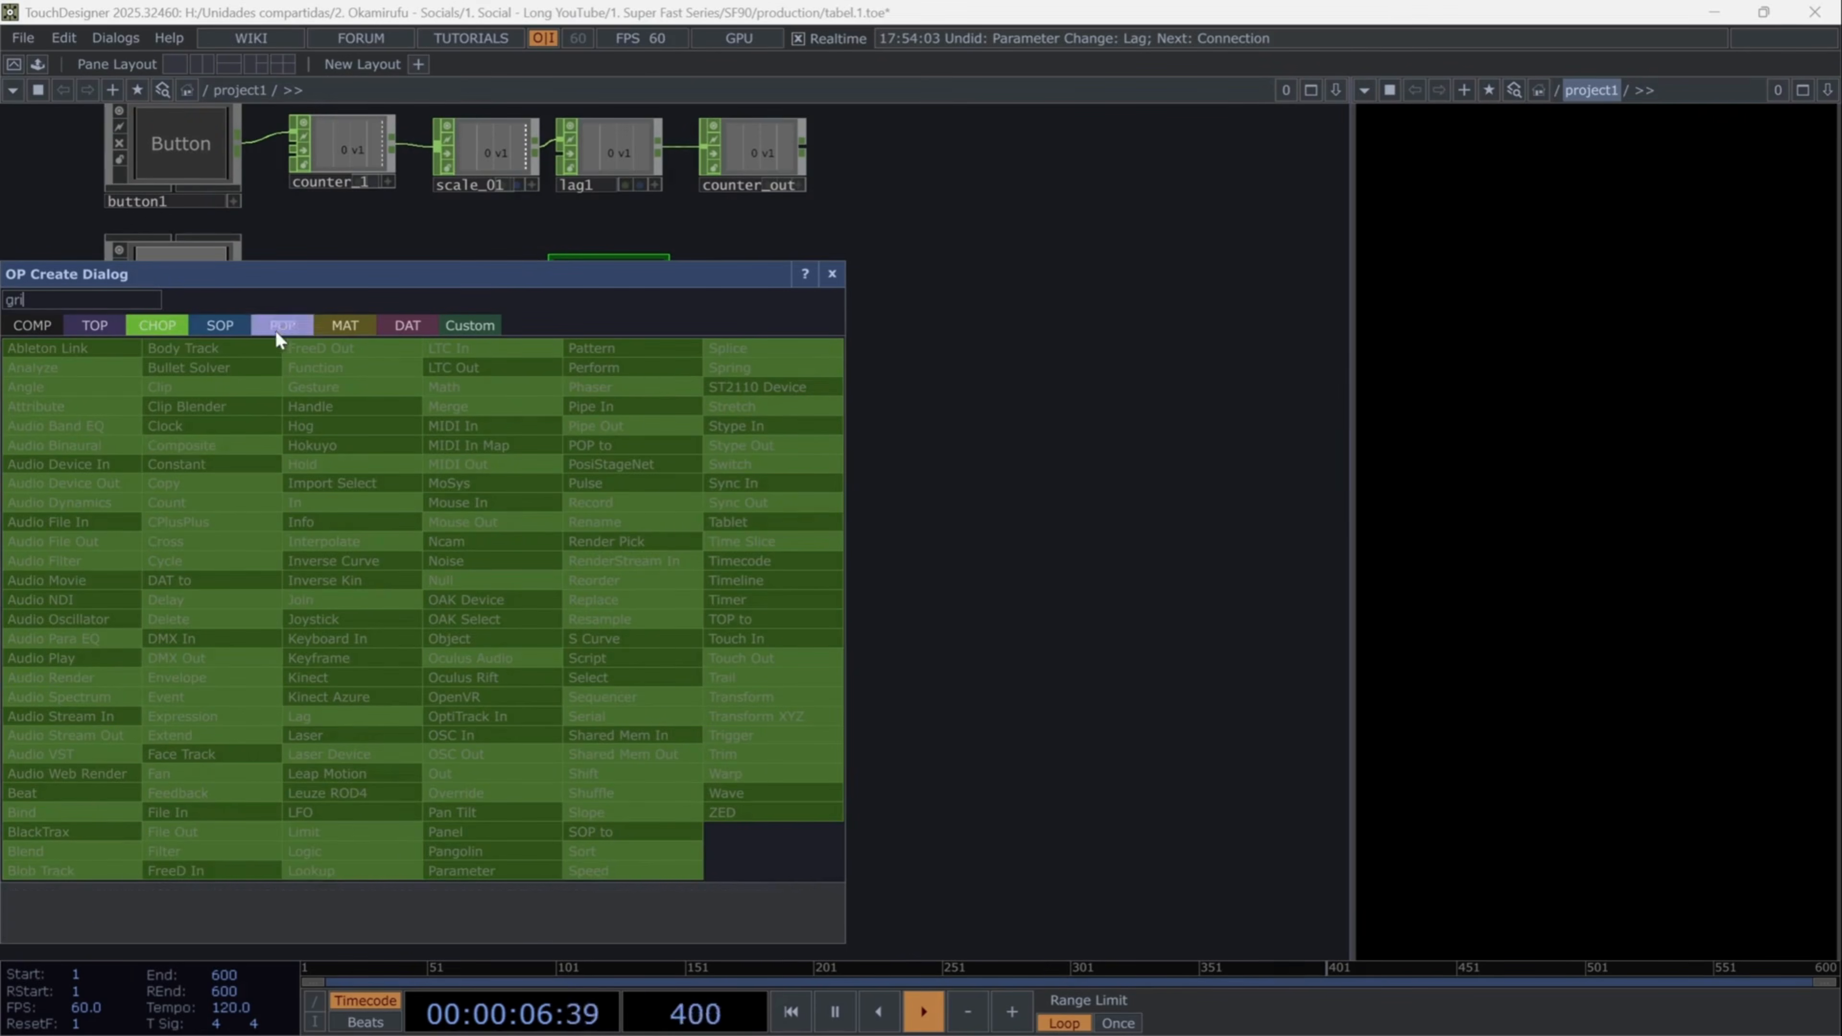
{"action": "left_click", "coordinate": [275, 327]}
{"action": "left_click", "coordinate": [207, 484]}
{"action": "left_click", "coordinate": [176, 595]}
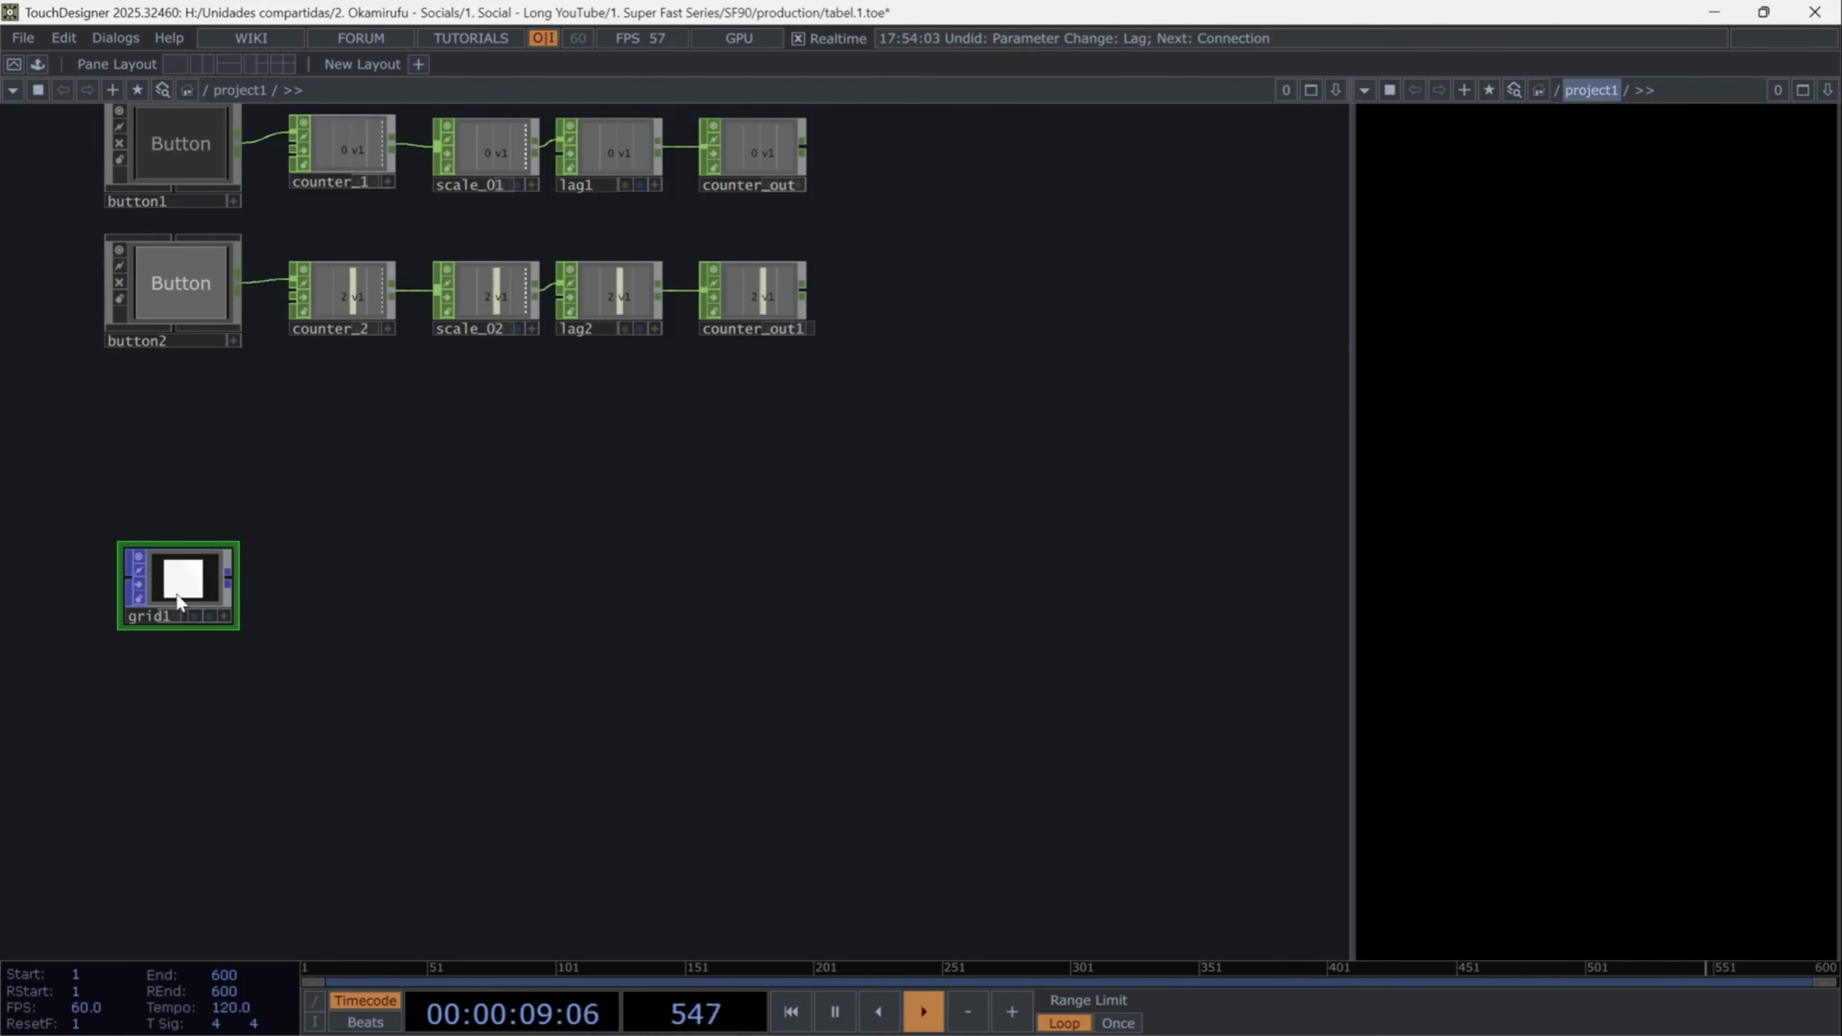
- Set the grid's connectivity to Point Primitives and its size to 2.5 on all three axes
{"action": "key", "text": "p"}
{"action": "scroll", "coordinate": [179, 602], "scroll_direction": "up", "scroll_amount": 3}
{"action": "left_click", "coordinate": [1128, 203]}
{"action": "left_click", "coordinate": [1148, 247]}
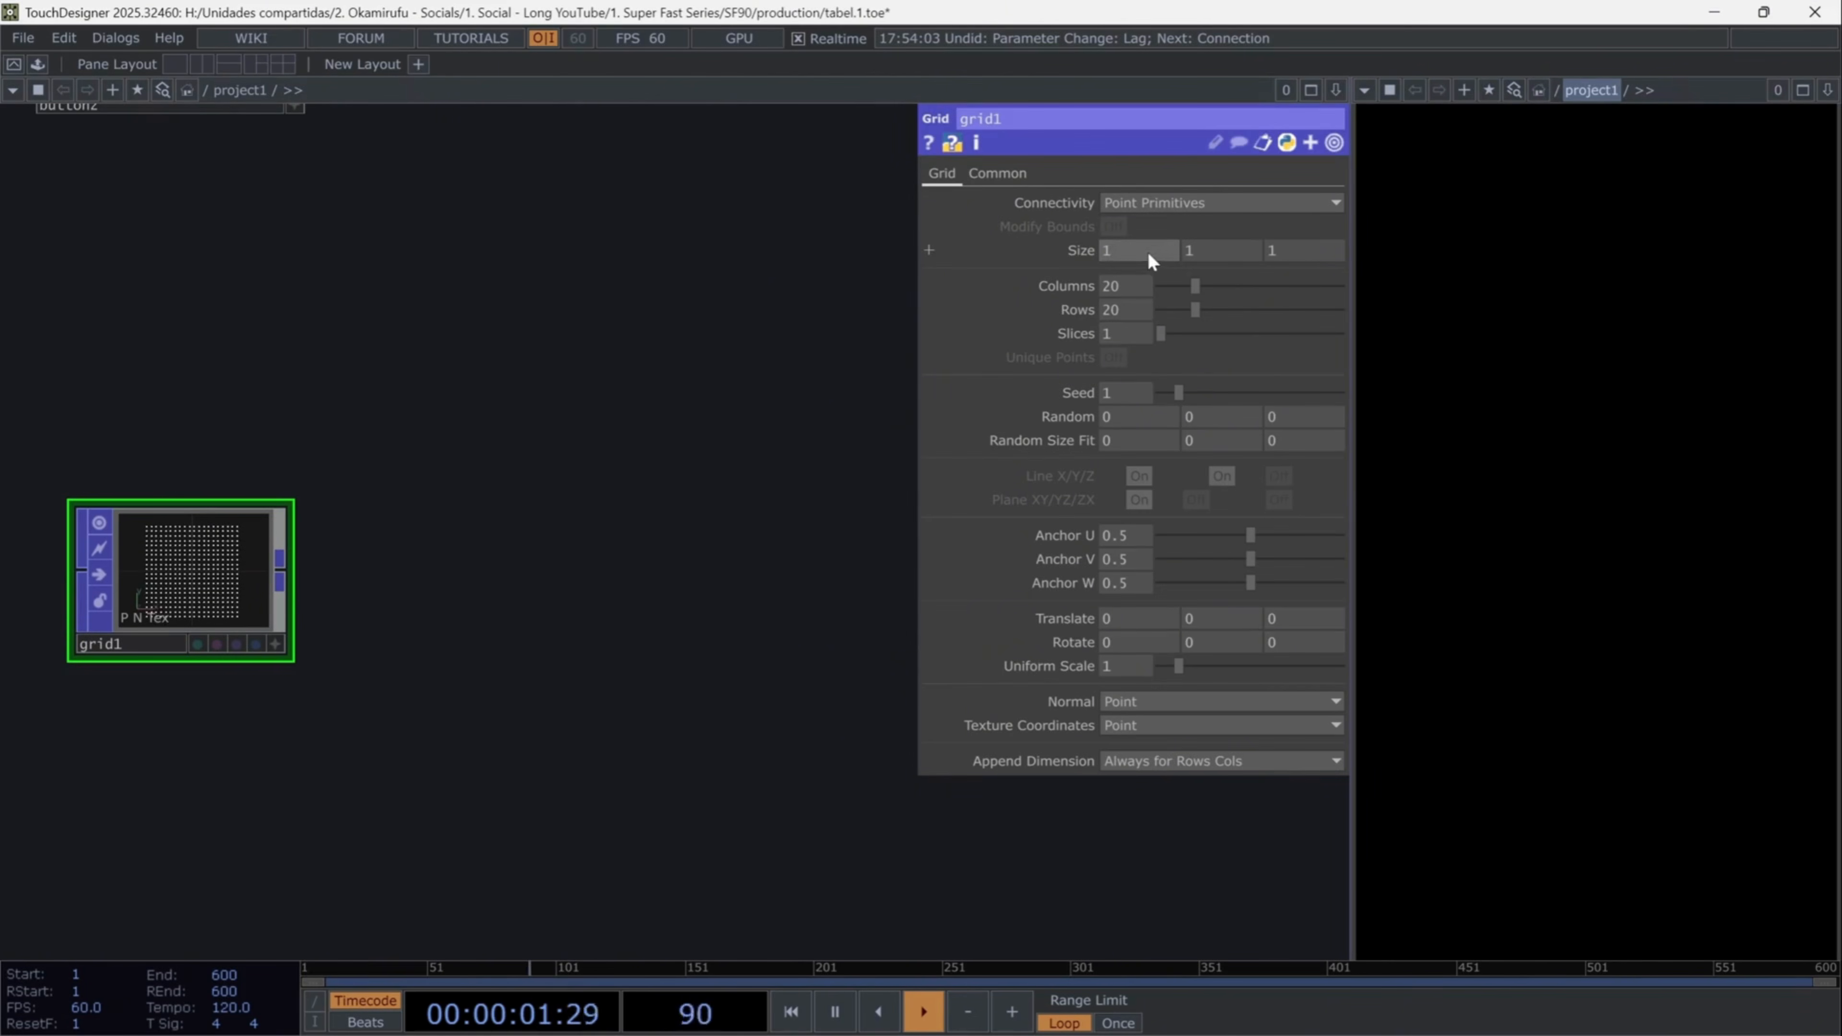
{"action": "left_click", "coordinate": [1108, 252]}
{"action": "type", "text": "2.5"}
{"action": "key", "text": "Tab"}
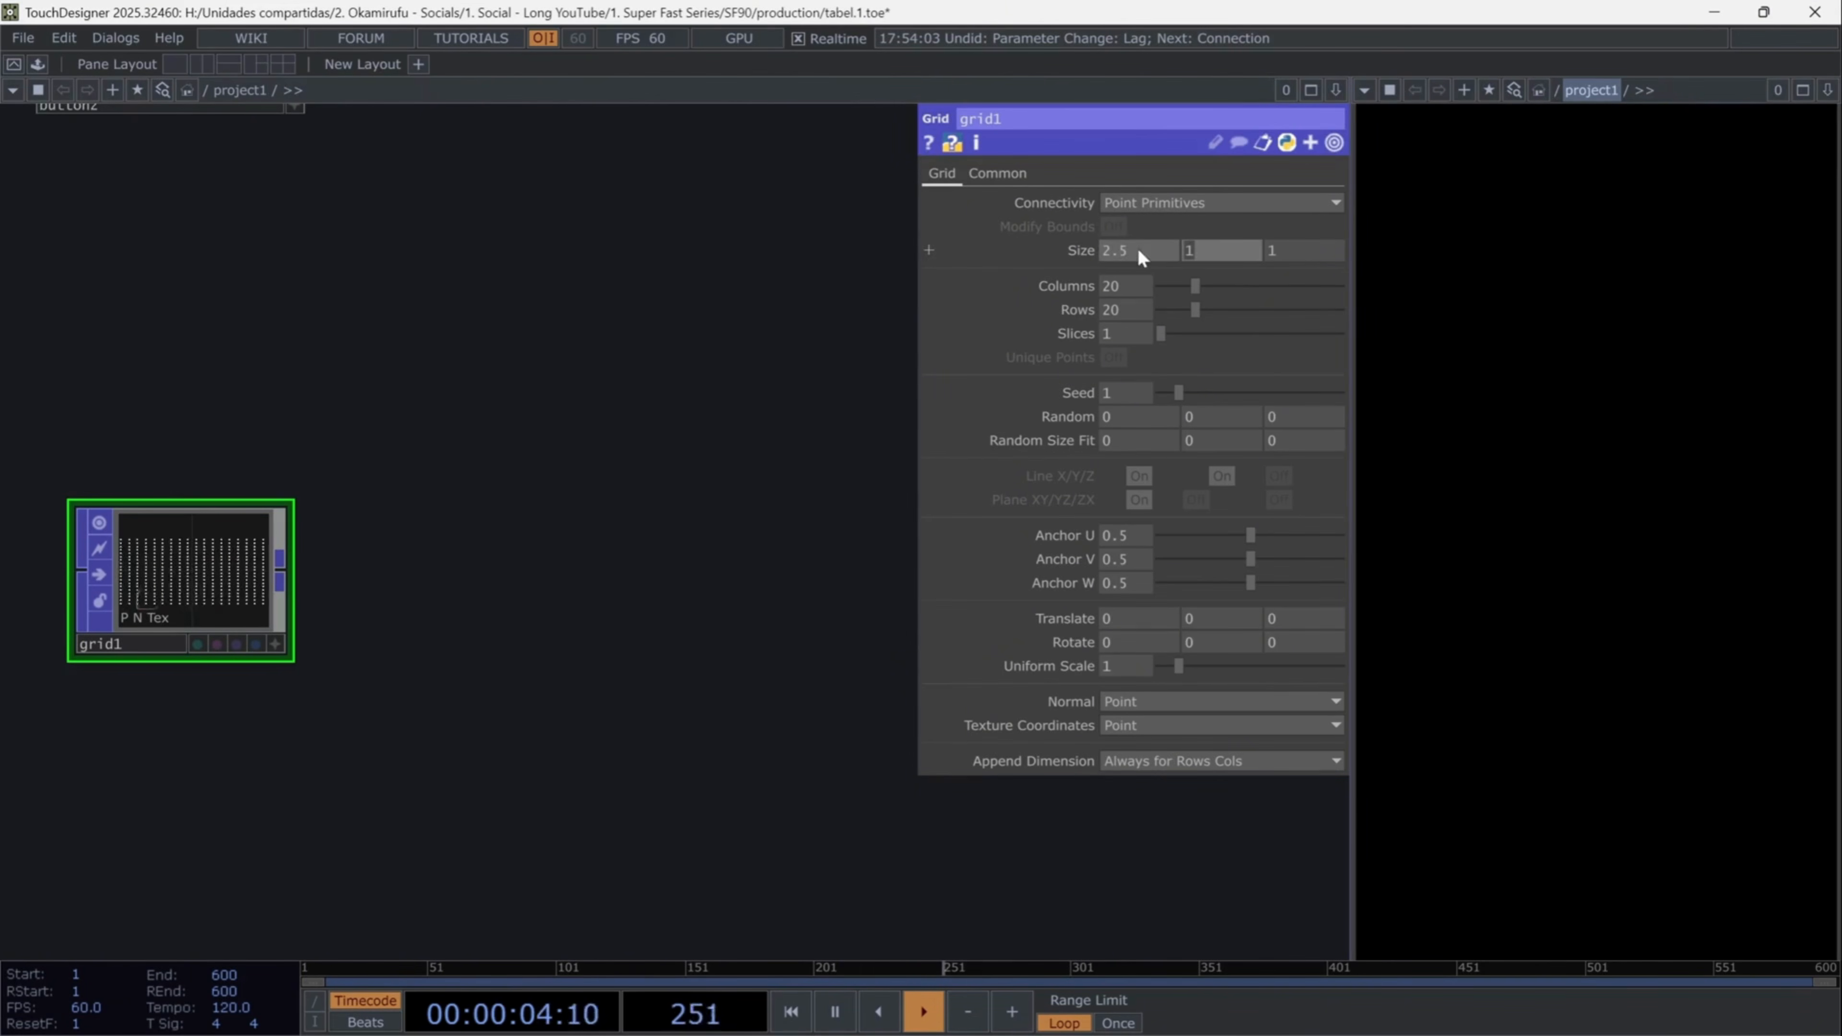
{"action": "type", "text": "2.5"}
{"action": "key", "text": "Tab"}
{"action": "type", "text": "2.5"}
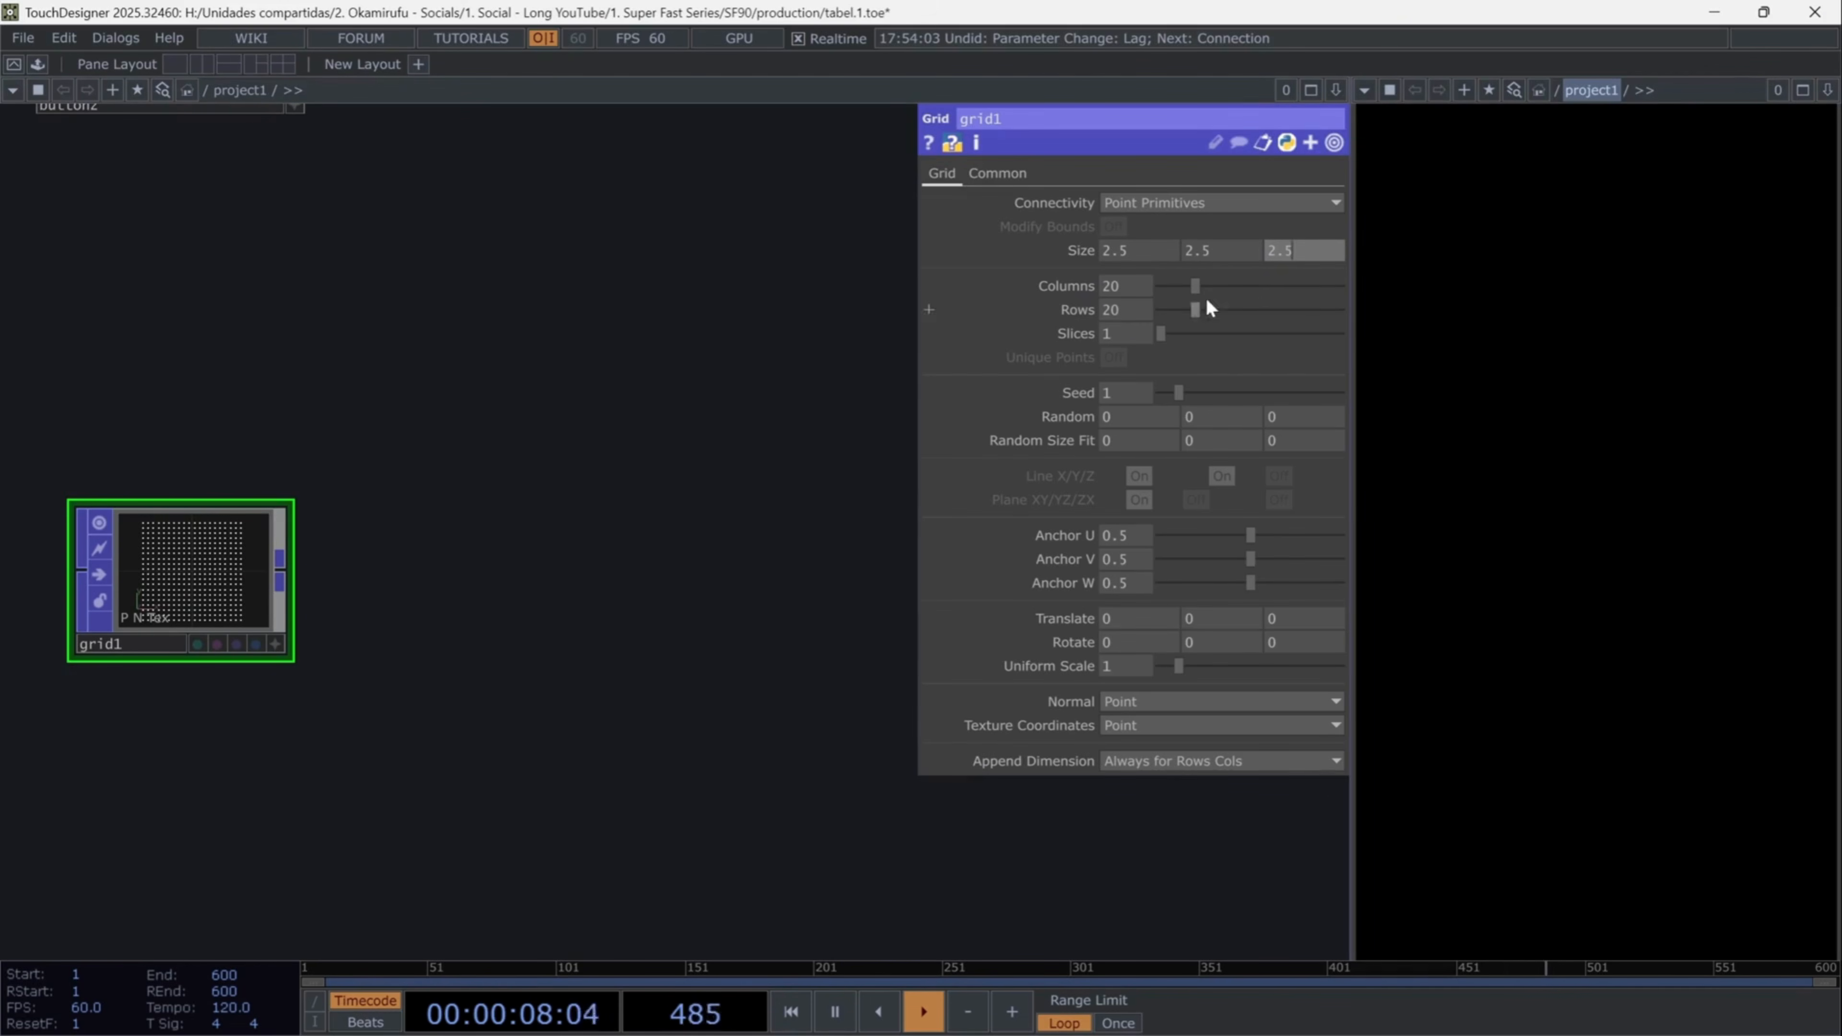
- Set the grid's columns, rows and slices to 3 each
{"action": "key", "text": "Tab"}
{"action": "type", "text": "3"}
{"action": "key", "text": "Tab"}
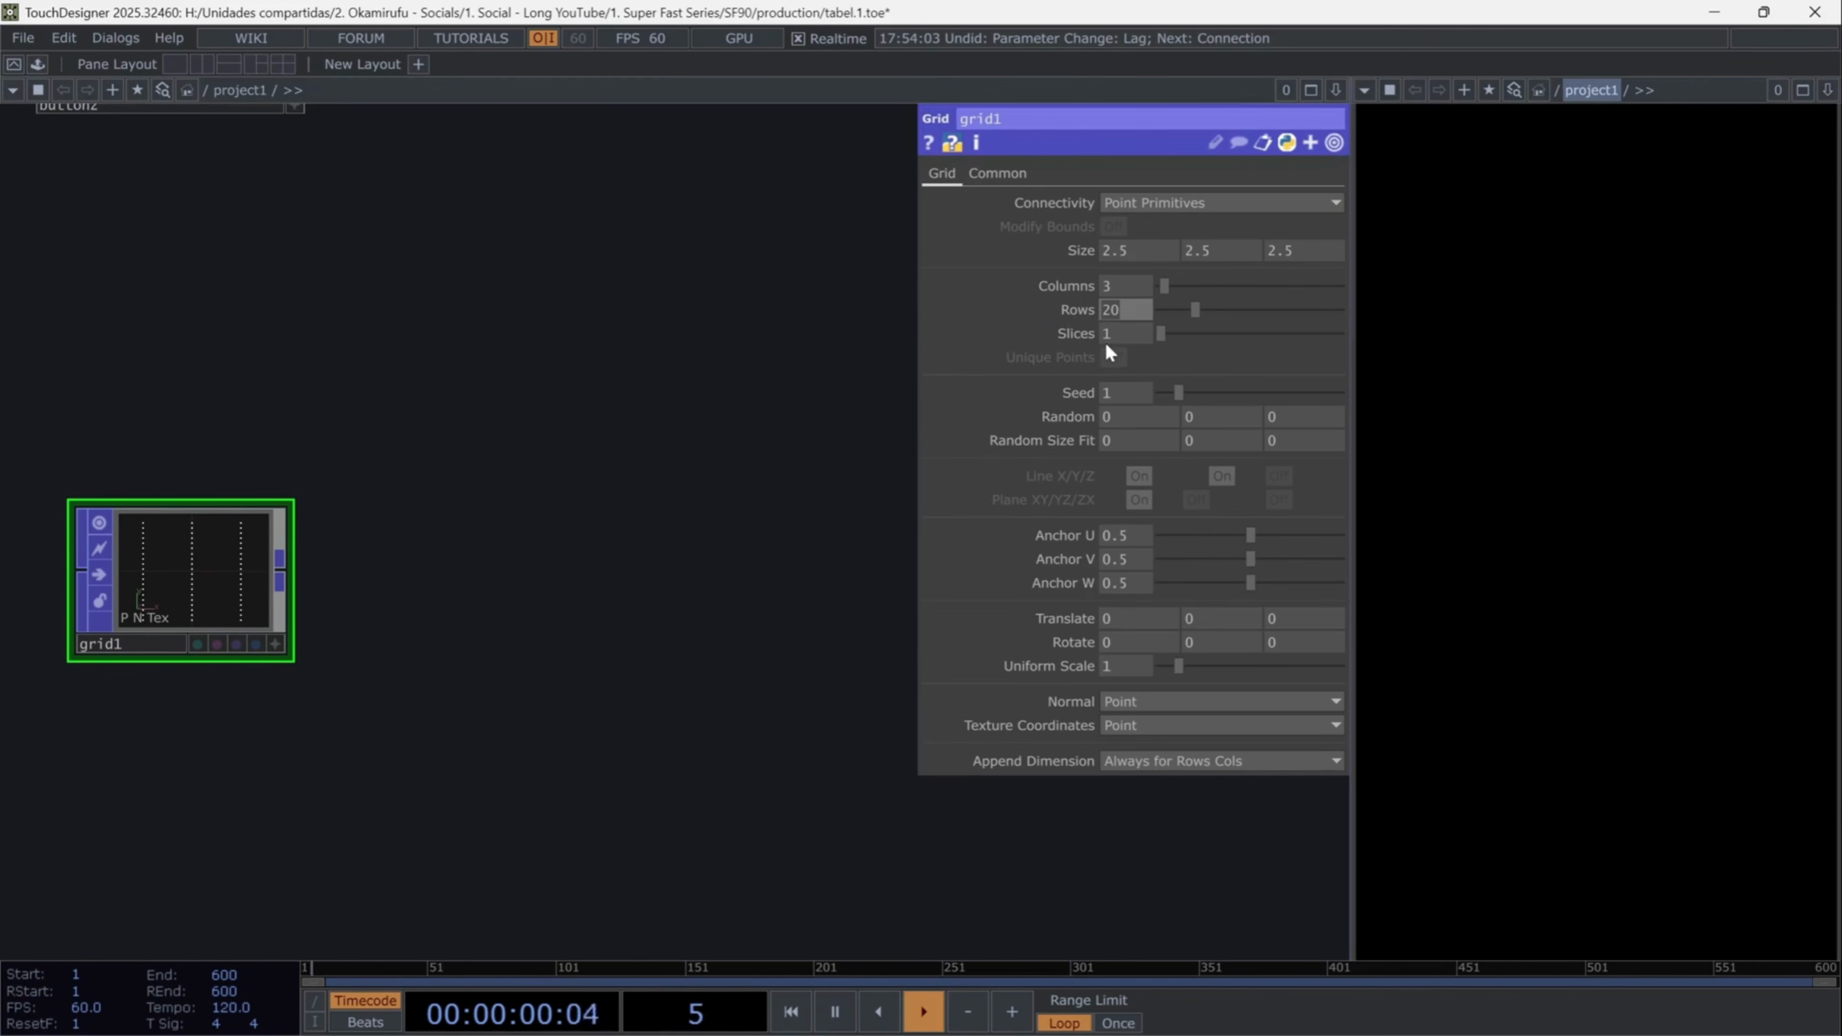
{"action": "key", "text": "Tab"}
{"action": "type", "text": "3"}
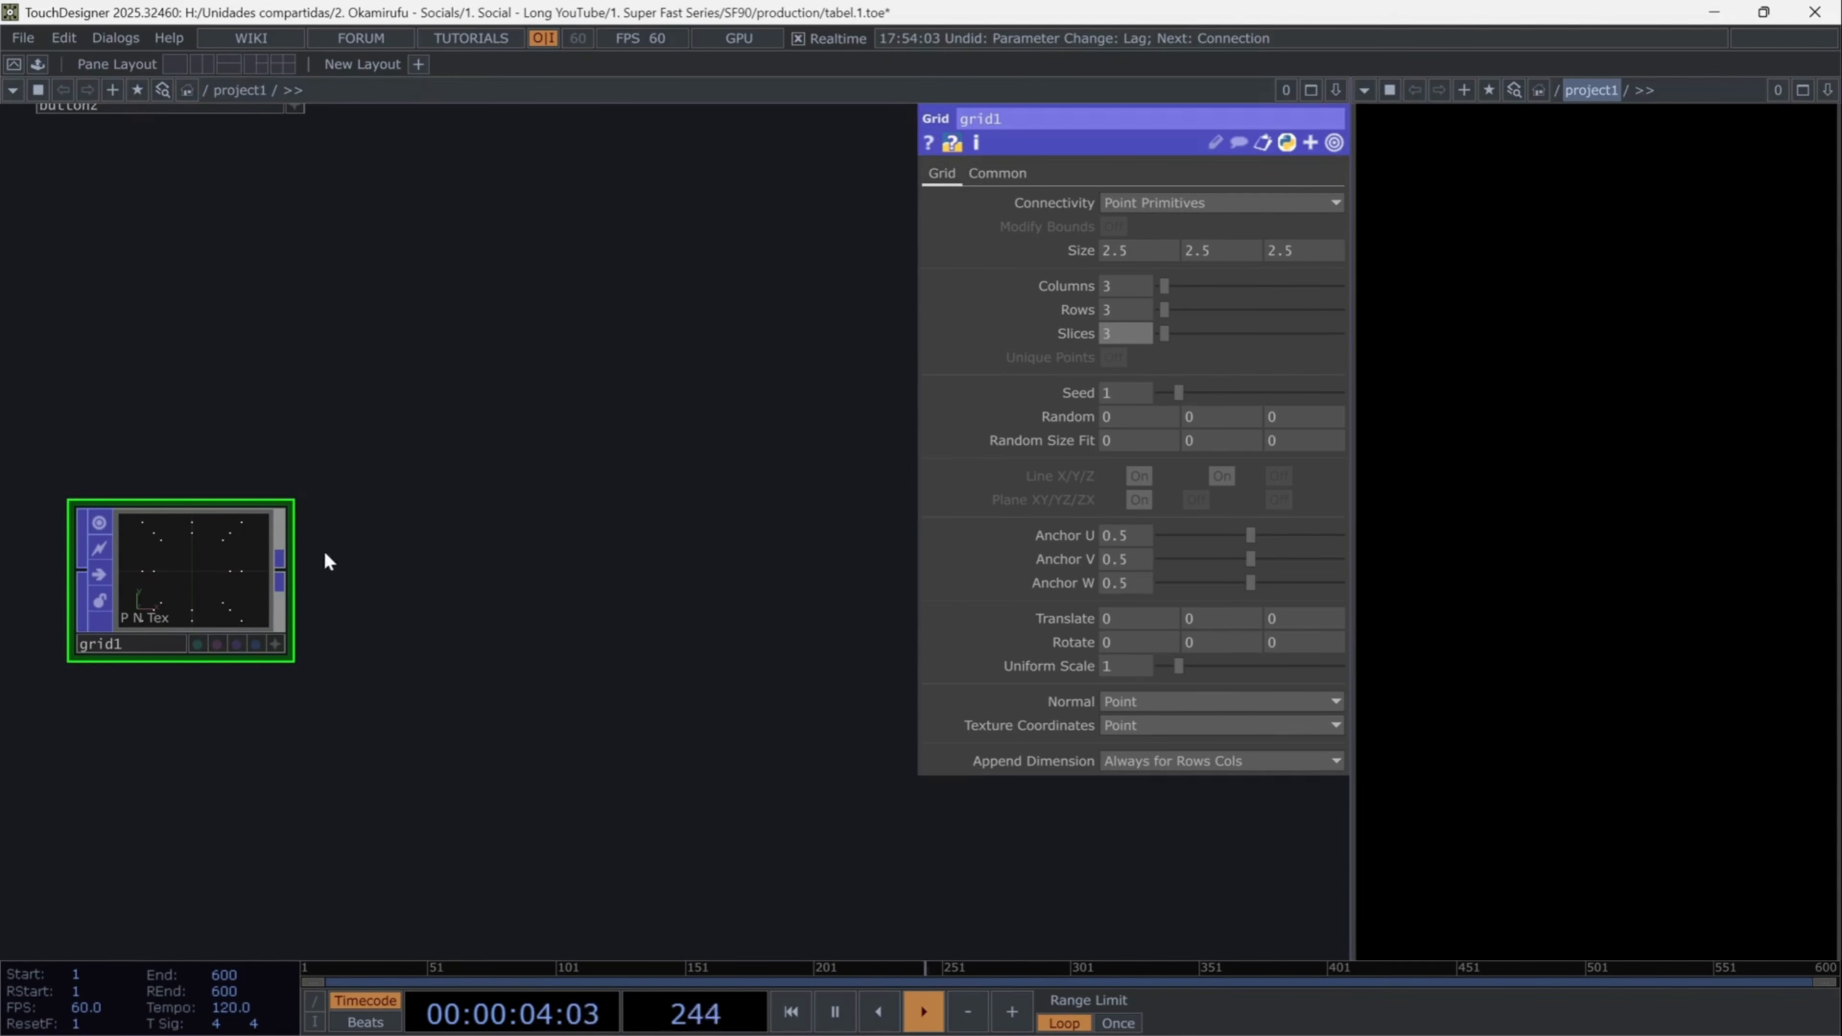
- Add a POP to DAT fed by grid1 and review the table of point attributes
{"action": "left_click", "coordinate": [281, 568]}
{"action": "key", "text": "Tab"}
{"action": "type", "text": "po"}
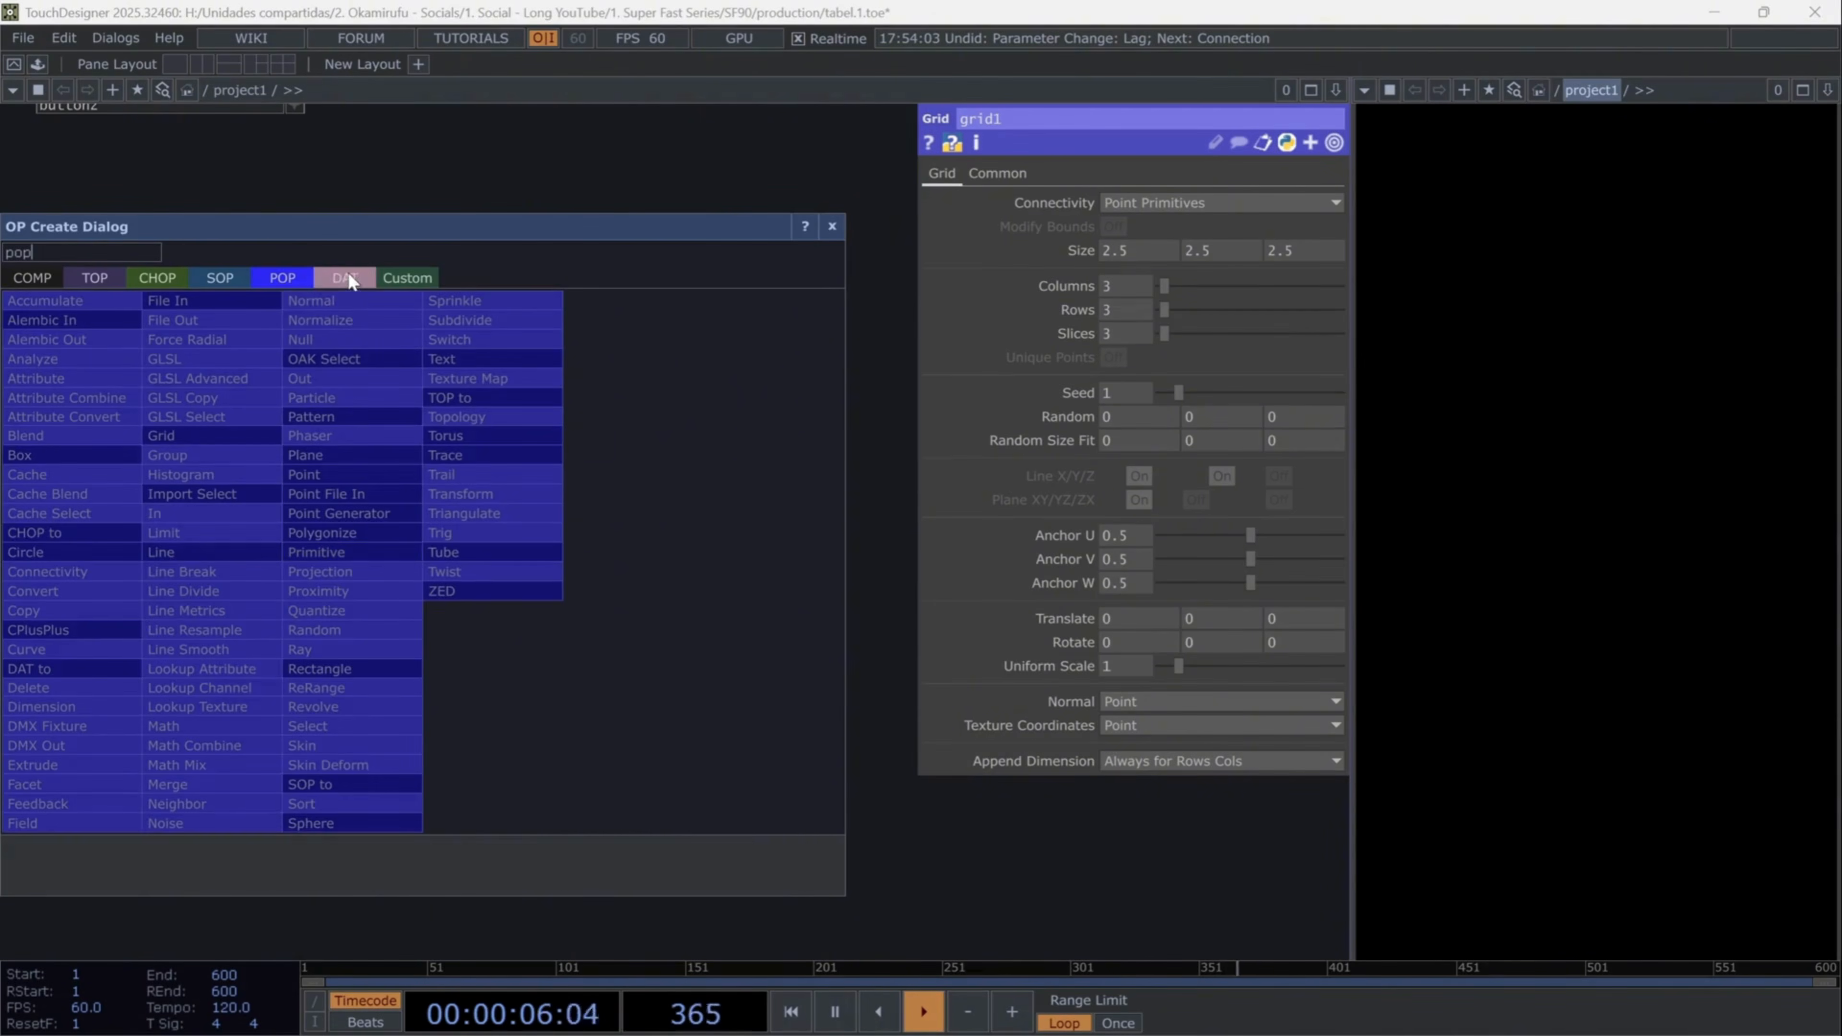
{"action": "left_click", "coordinate": [346, 278]}
{"action": "left_click", "coordinate": [62, 320]}
{"action": "scroll", "coordinate": [442, 584], "scroll_direction": "up", "scroll_amount": 5}
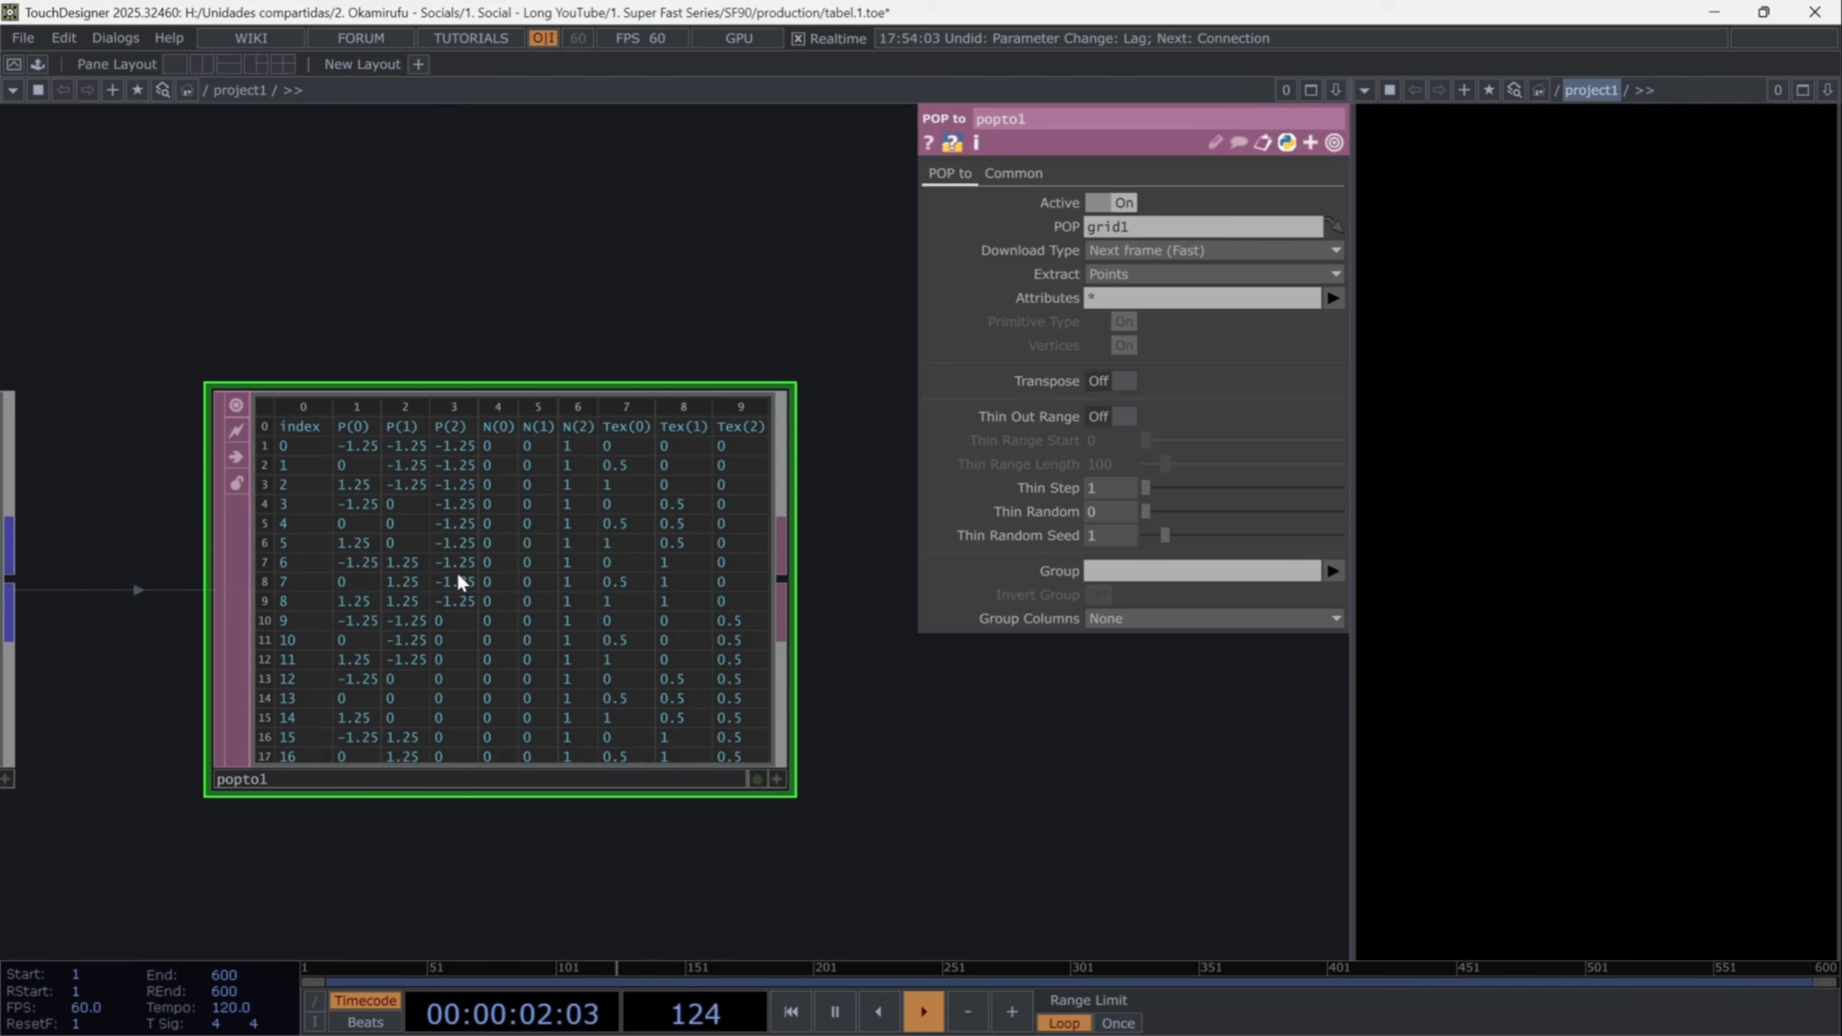
{"action": "left_click_drag", "start_coordinate": [452, 337], "coordinate": [554, 233]}
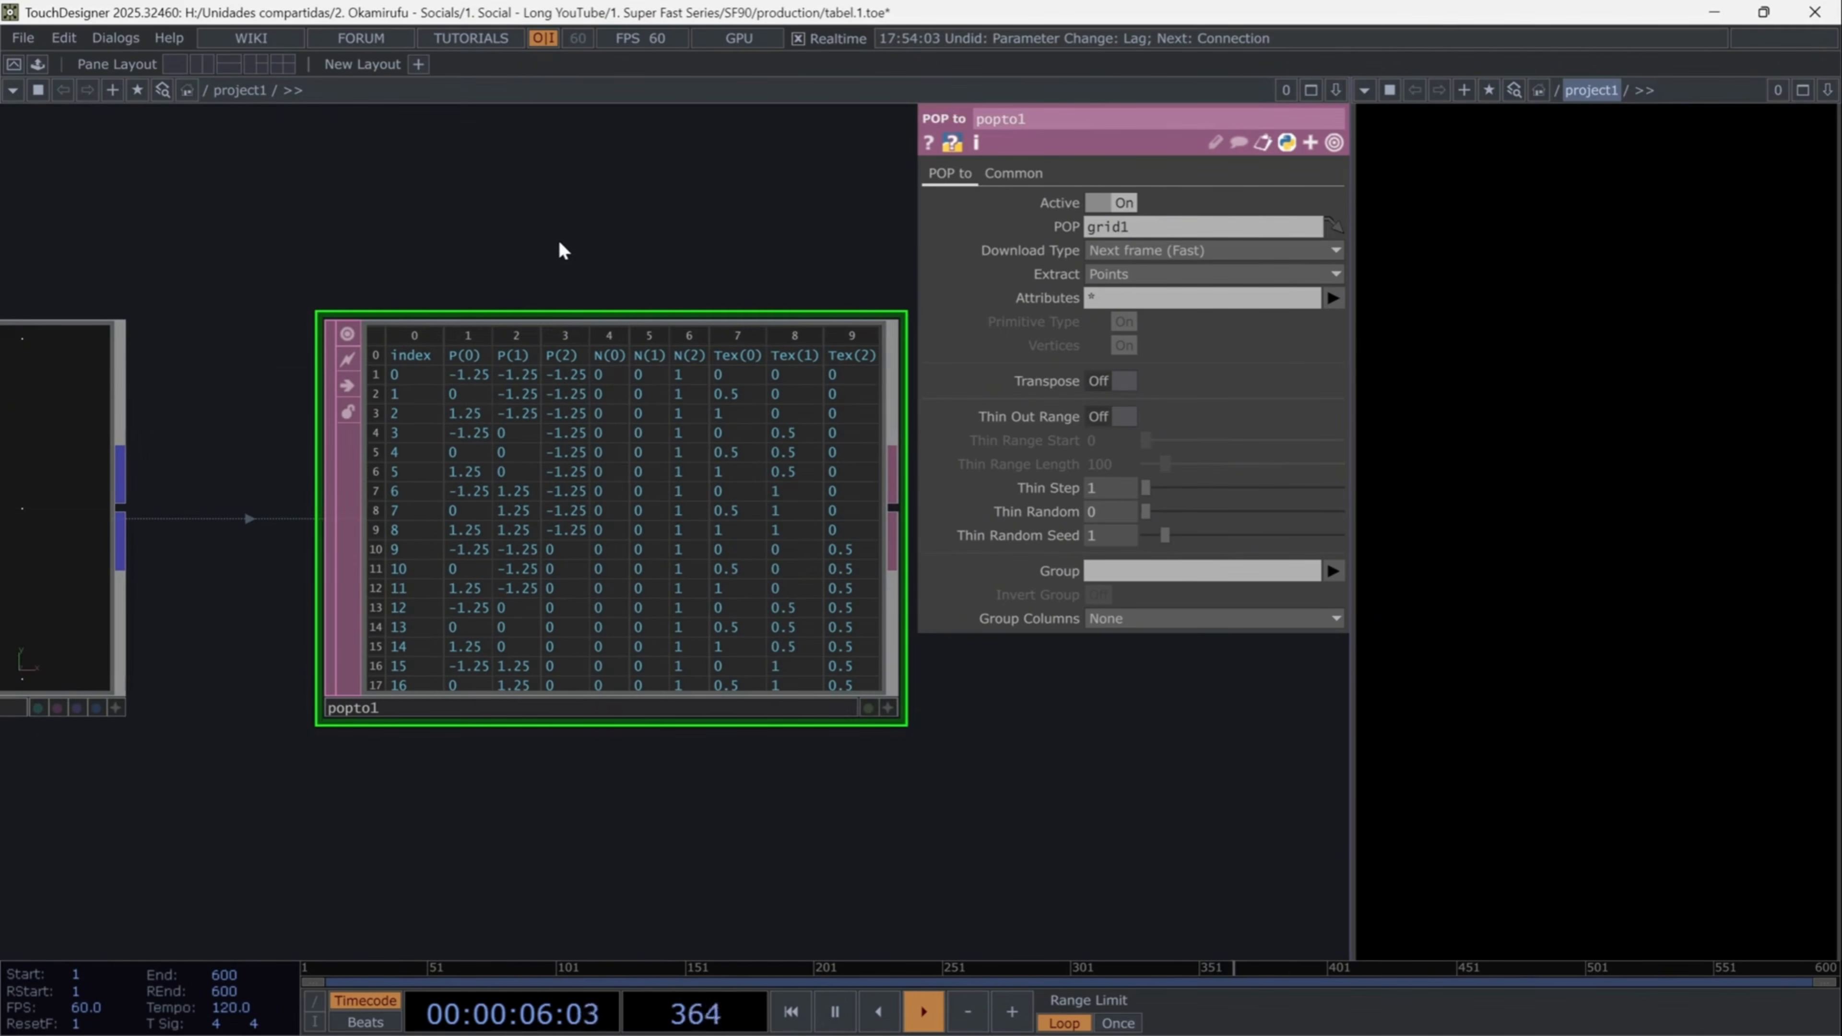
{"action": "left_click", "coordinate": [888, 706]}
{"action": "scroll", "coordinate": [713, 569], "scroll_direction": "down", "scroll_amount": 4}
{"action": "scroll", "coordinate": [714, 570], "scroll_direction": "up", "scroll_amount": 4}
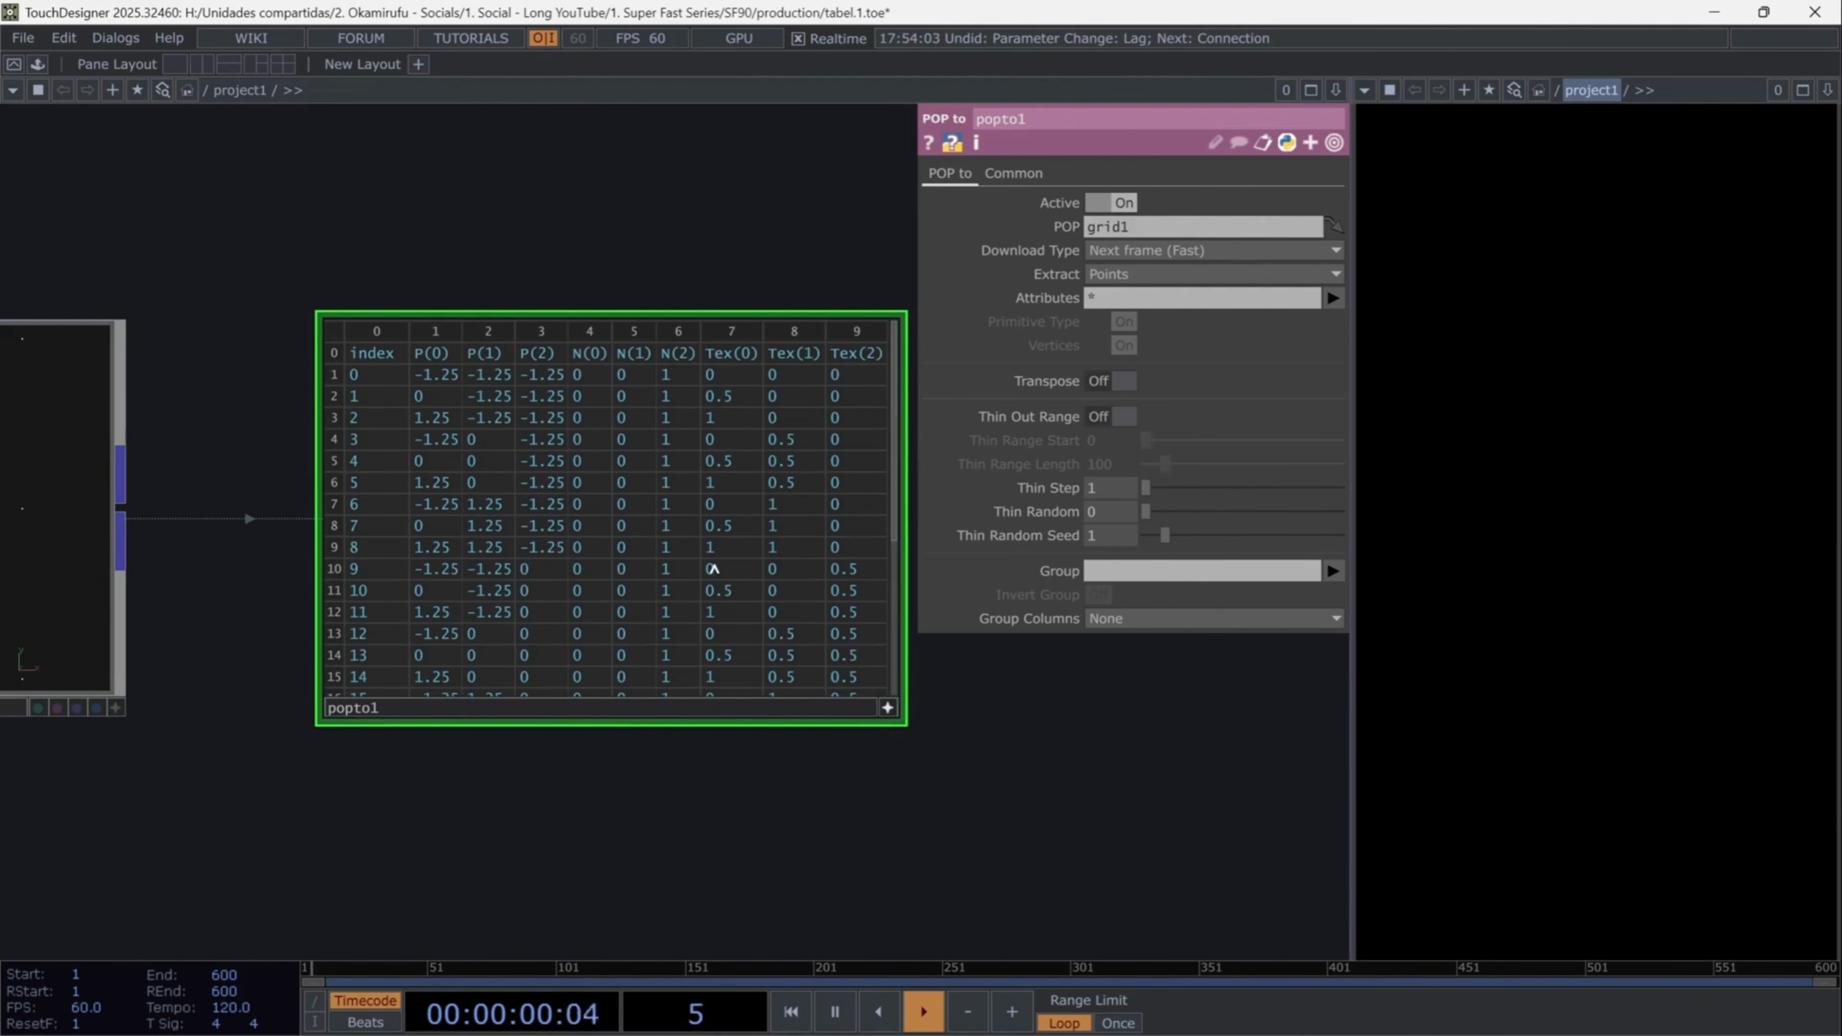
{"action": "left_click", "coordinate": [887, 708]}
{"action": "scroll", "coordinate": [901, 757], "scroll_direction": "down", "scroll_amount": 4}
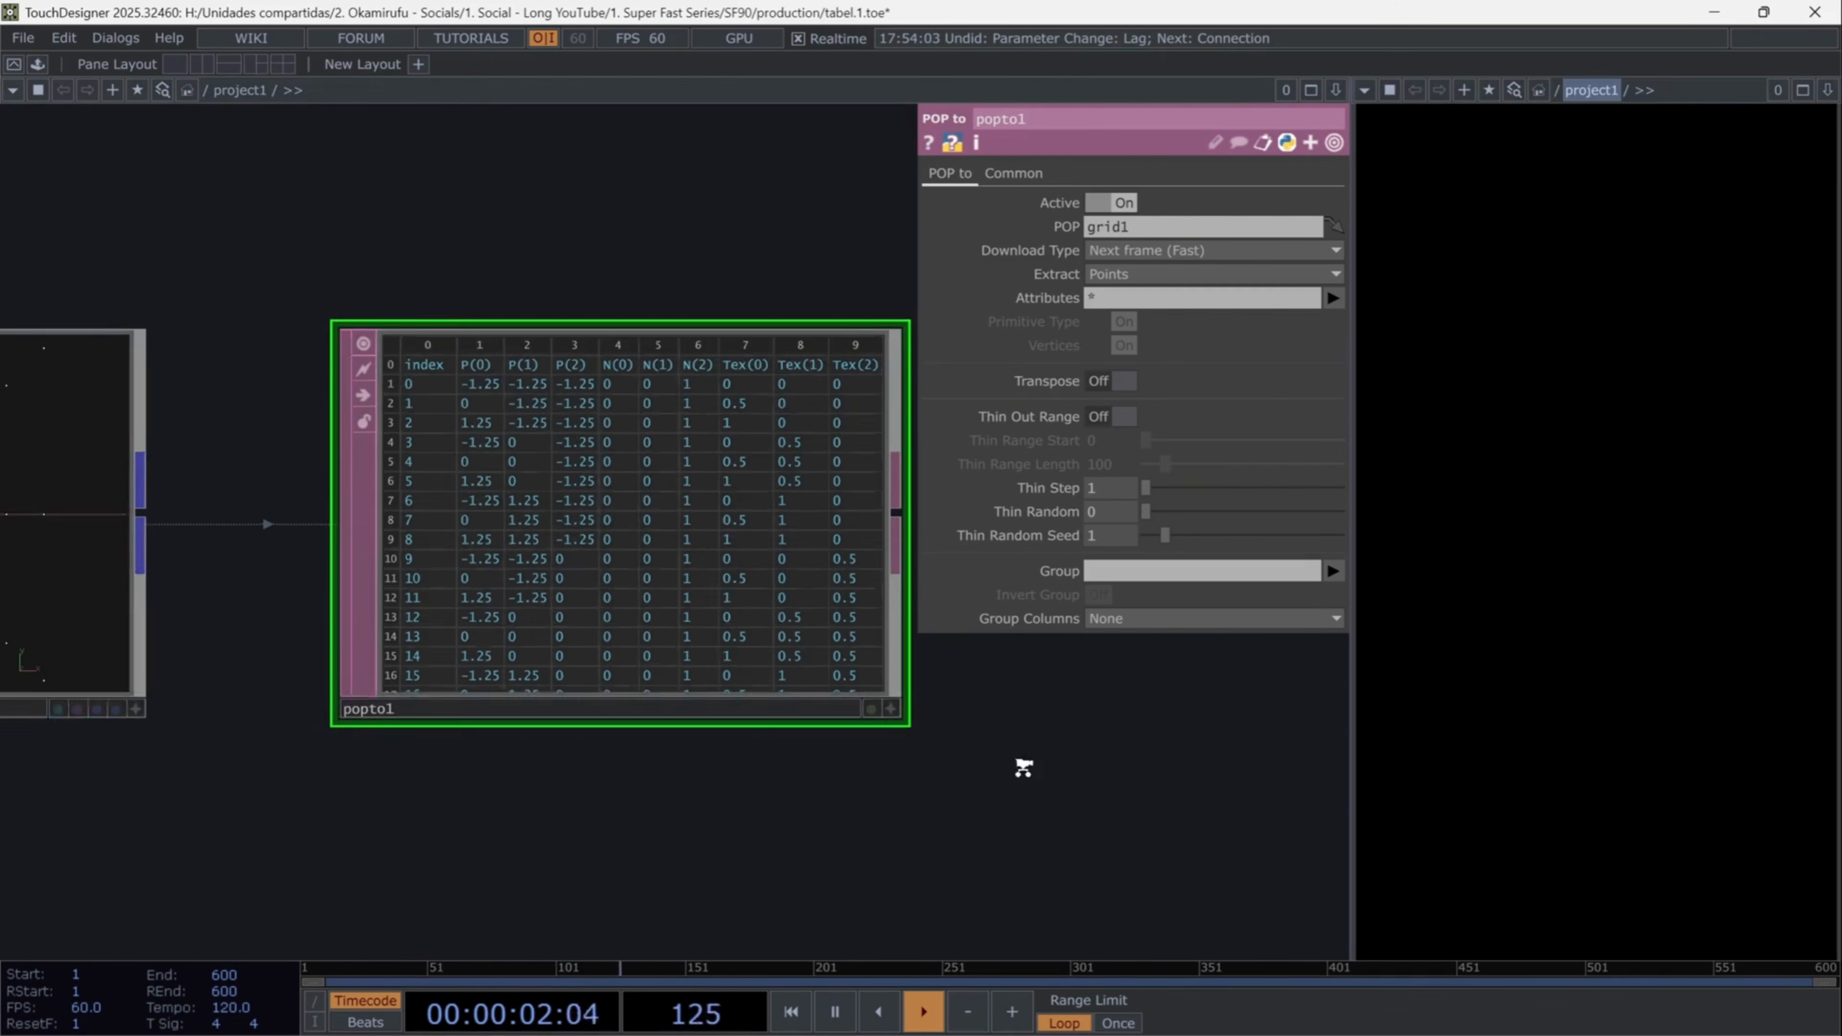
- Add a Select DAT wired to the output of popto1
{"action": "left_click_drag", "start_coordinate": [993, 820], "coordinate": [606, 753]}
{"action": "left_click", "coordinate": [546, 521]}
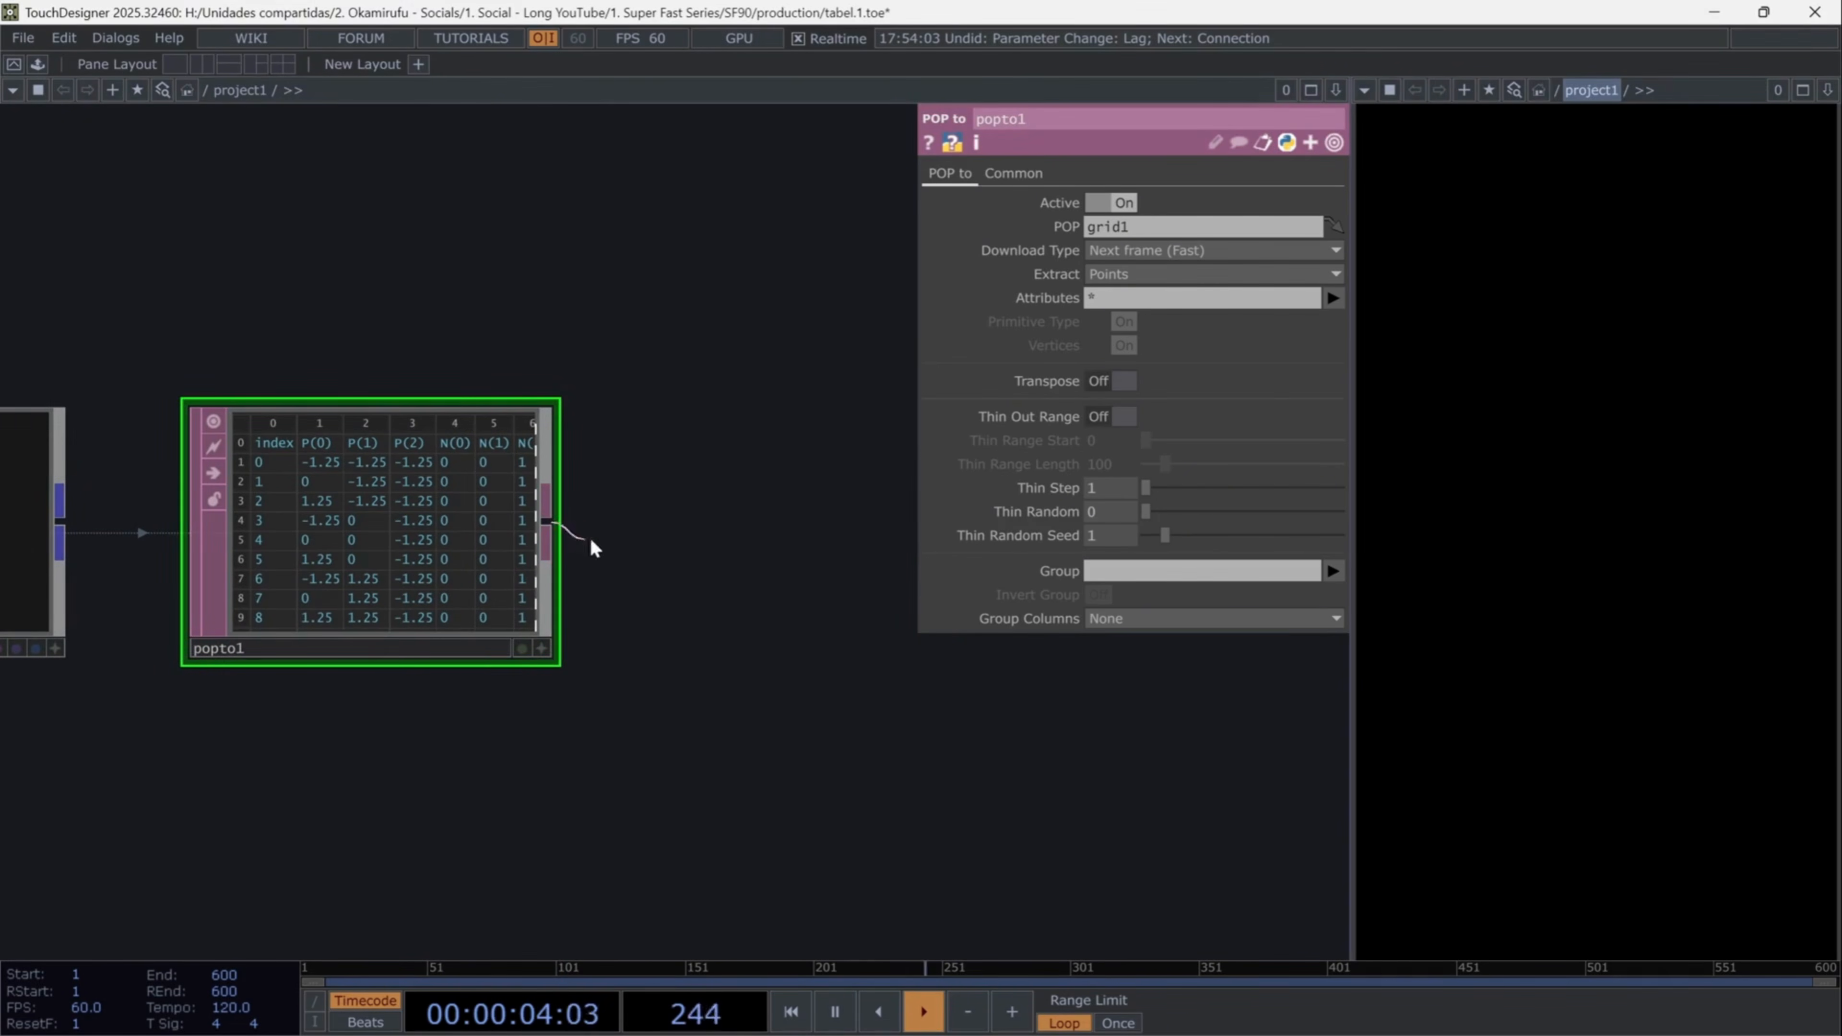
{"action": "left_click", "coordinate": [631, 541]}
{"action": "type", "text": "se"}
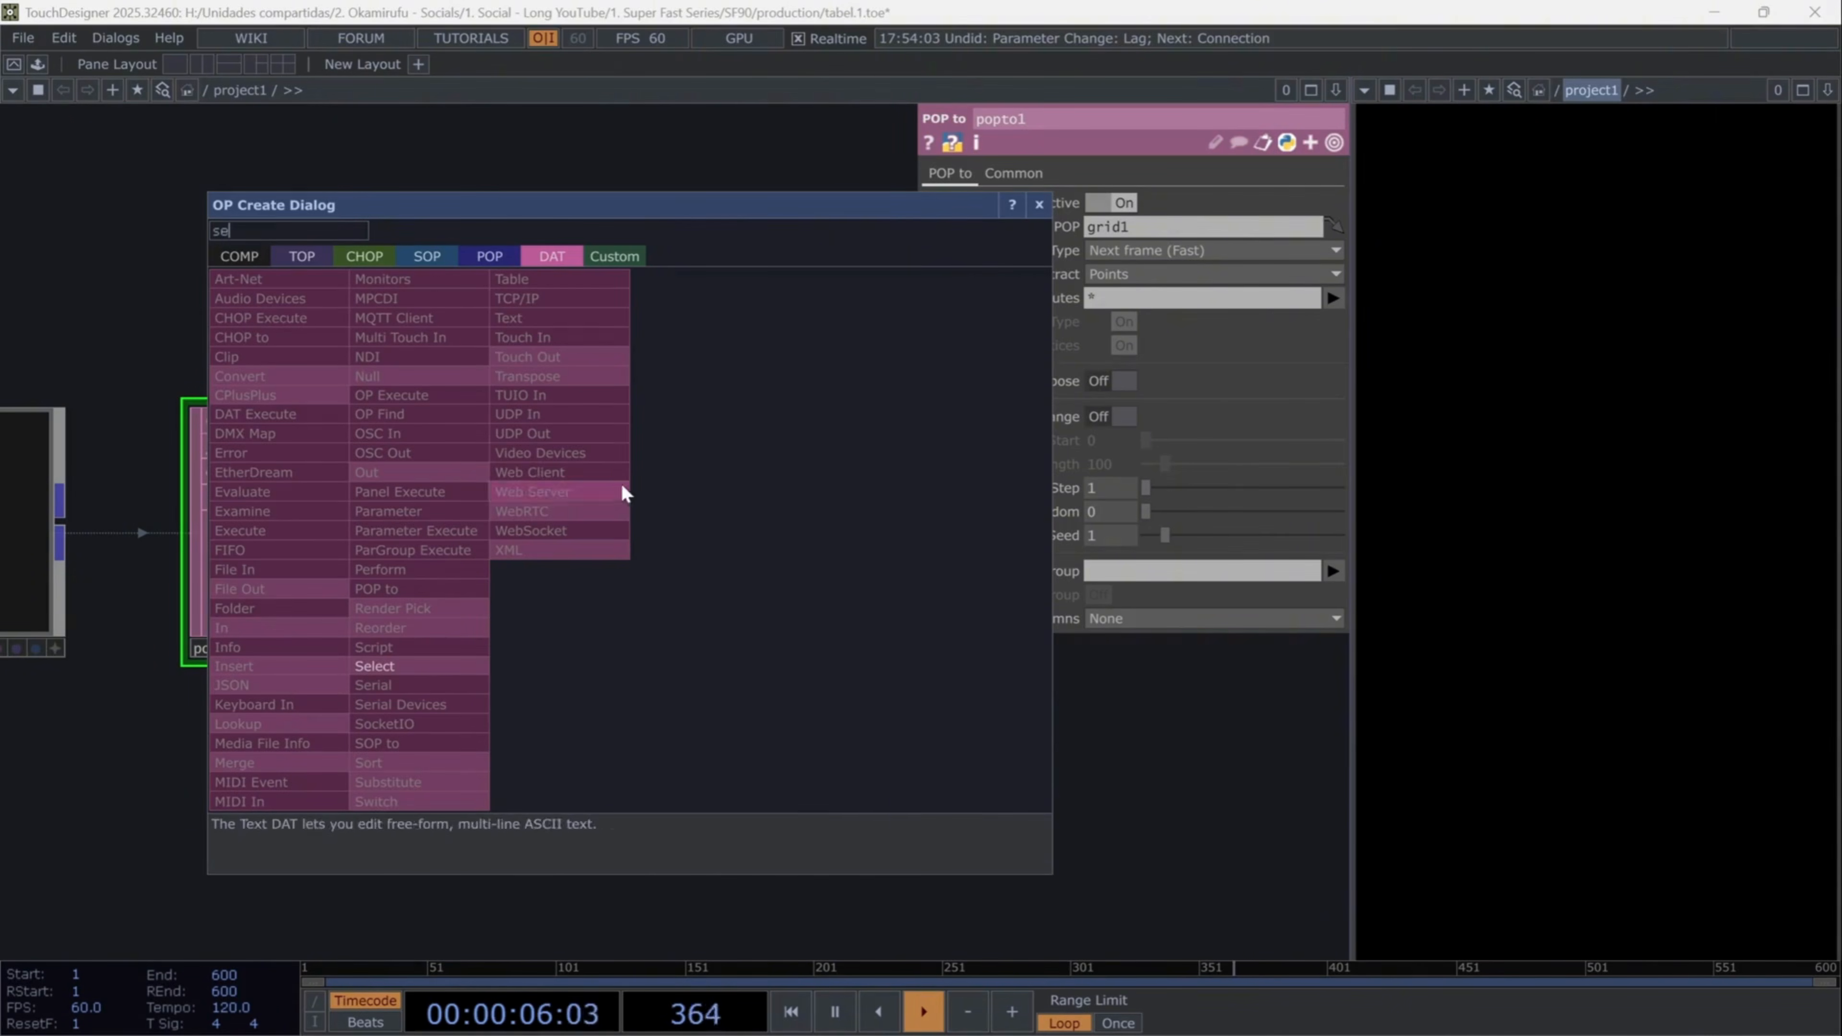
{"action": "key", "text": "Return"}
{"action": "left_click_drag", "start_coordinate": [827, 752], "coordinate": [613, 764]}
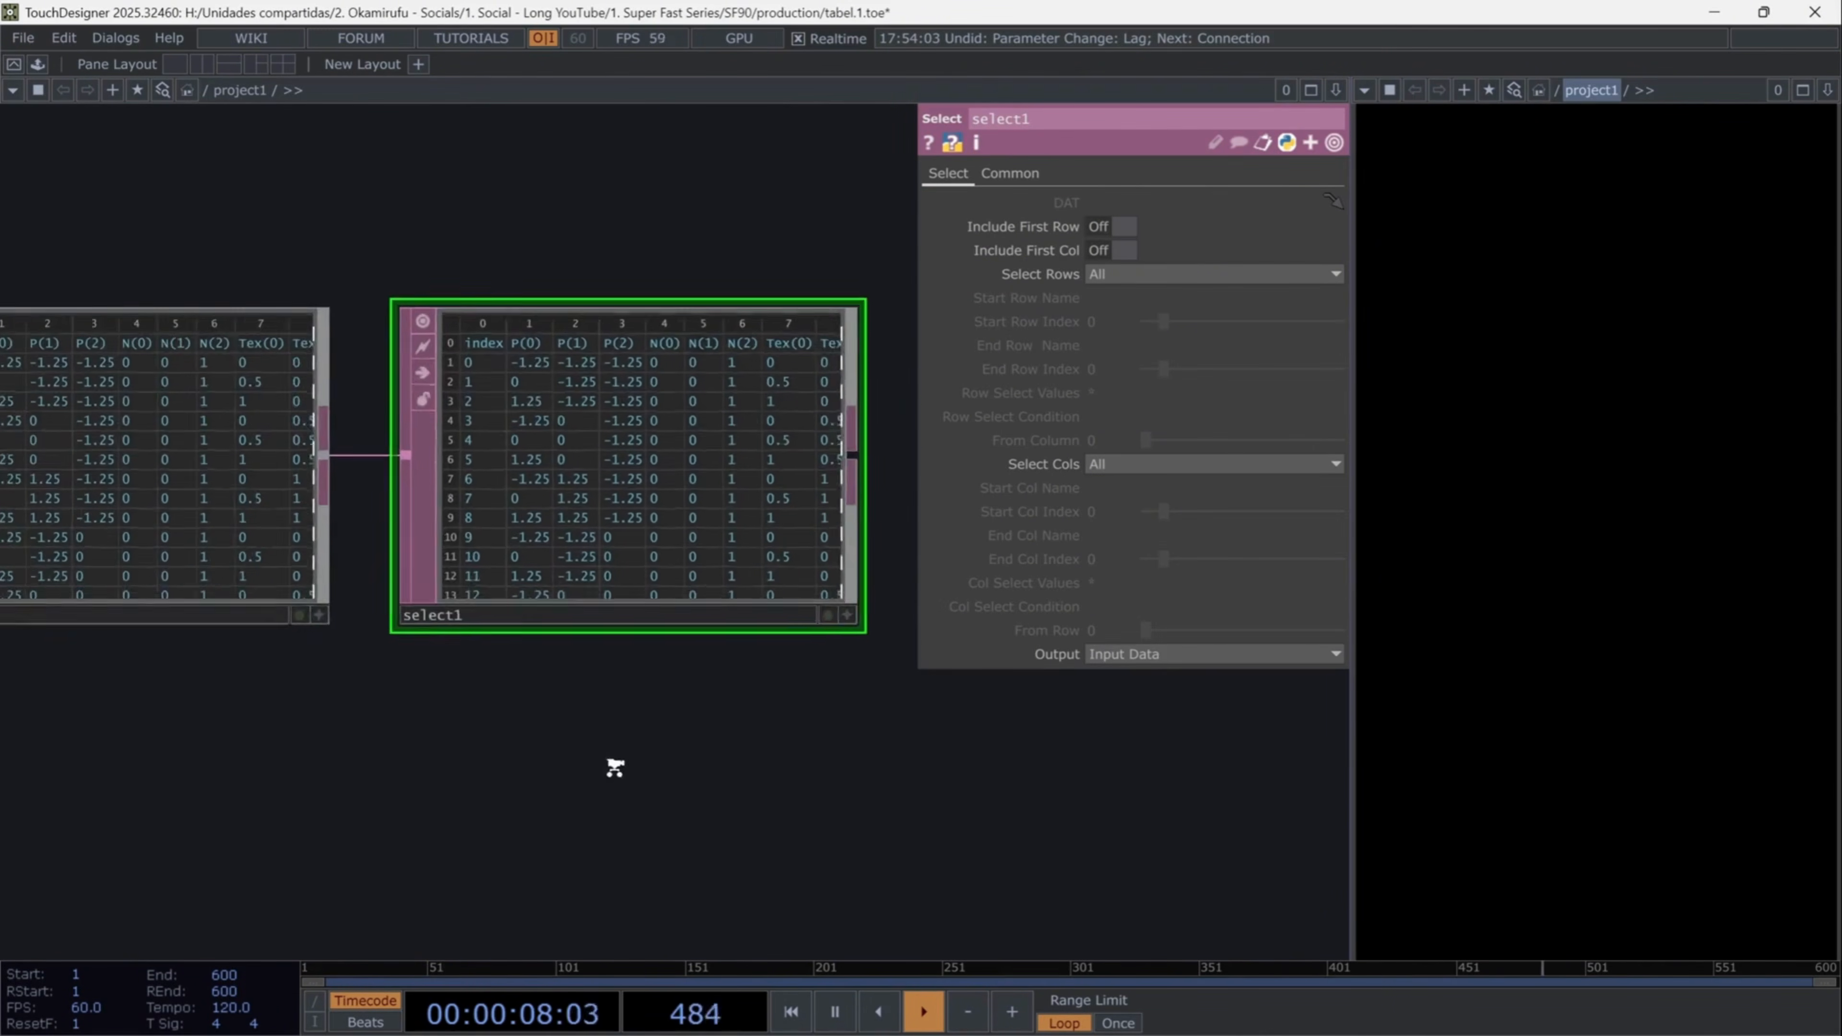
{"action": "scroll", "coordinate": [552, 797], "scroll_direction": "down", "scroll_amount": 2}
{"action": "middle_click_drag", "start_coordinate": [552, 797], "coordinate": [592, 762]}
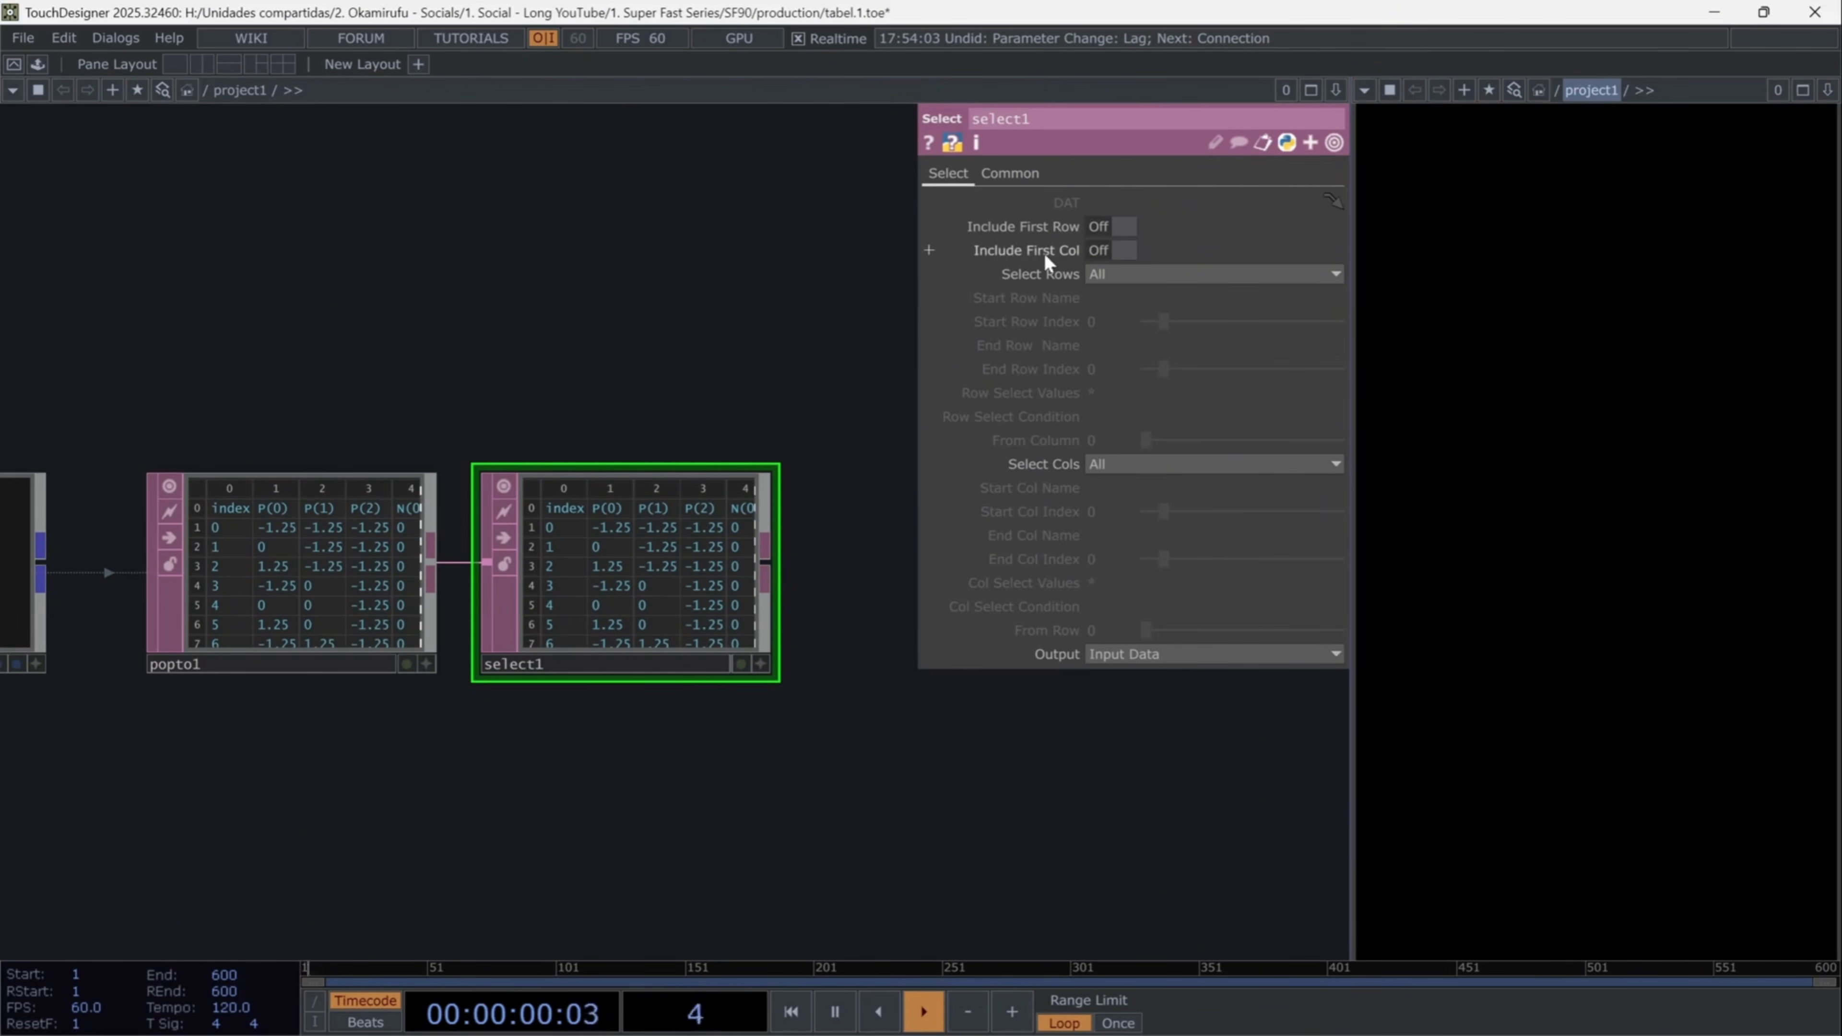
- Make select1 pick rows by Index with a start row index of 1
{"action": "left_click", "coordinate": [1099, 275]}
{"action": "left_click", "coordinate": [1135, 344]}
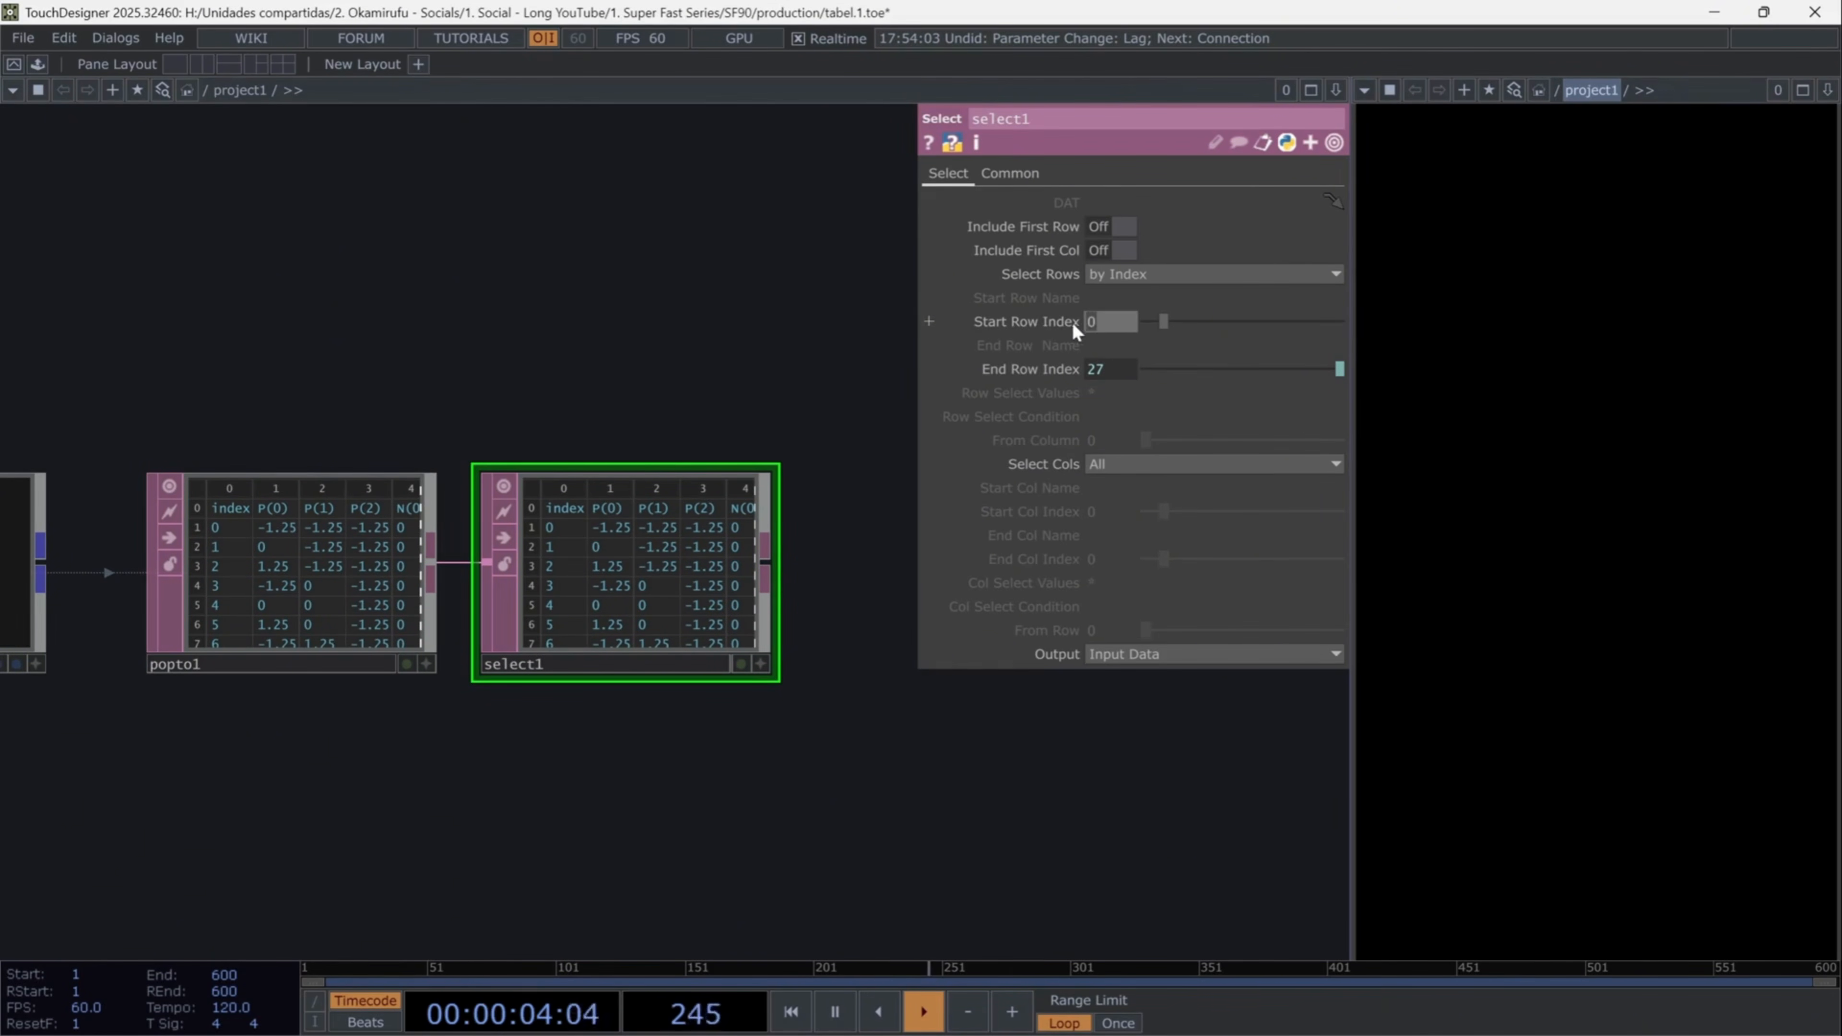
{"action": "key", "text": "Return"}
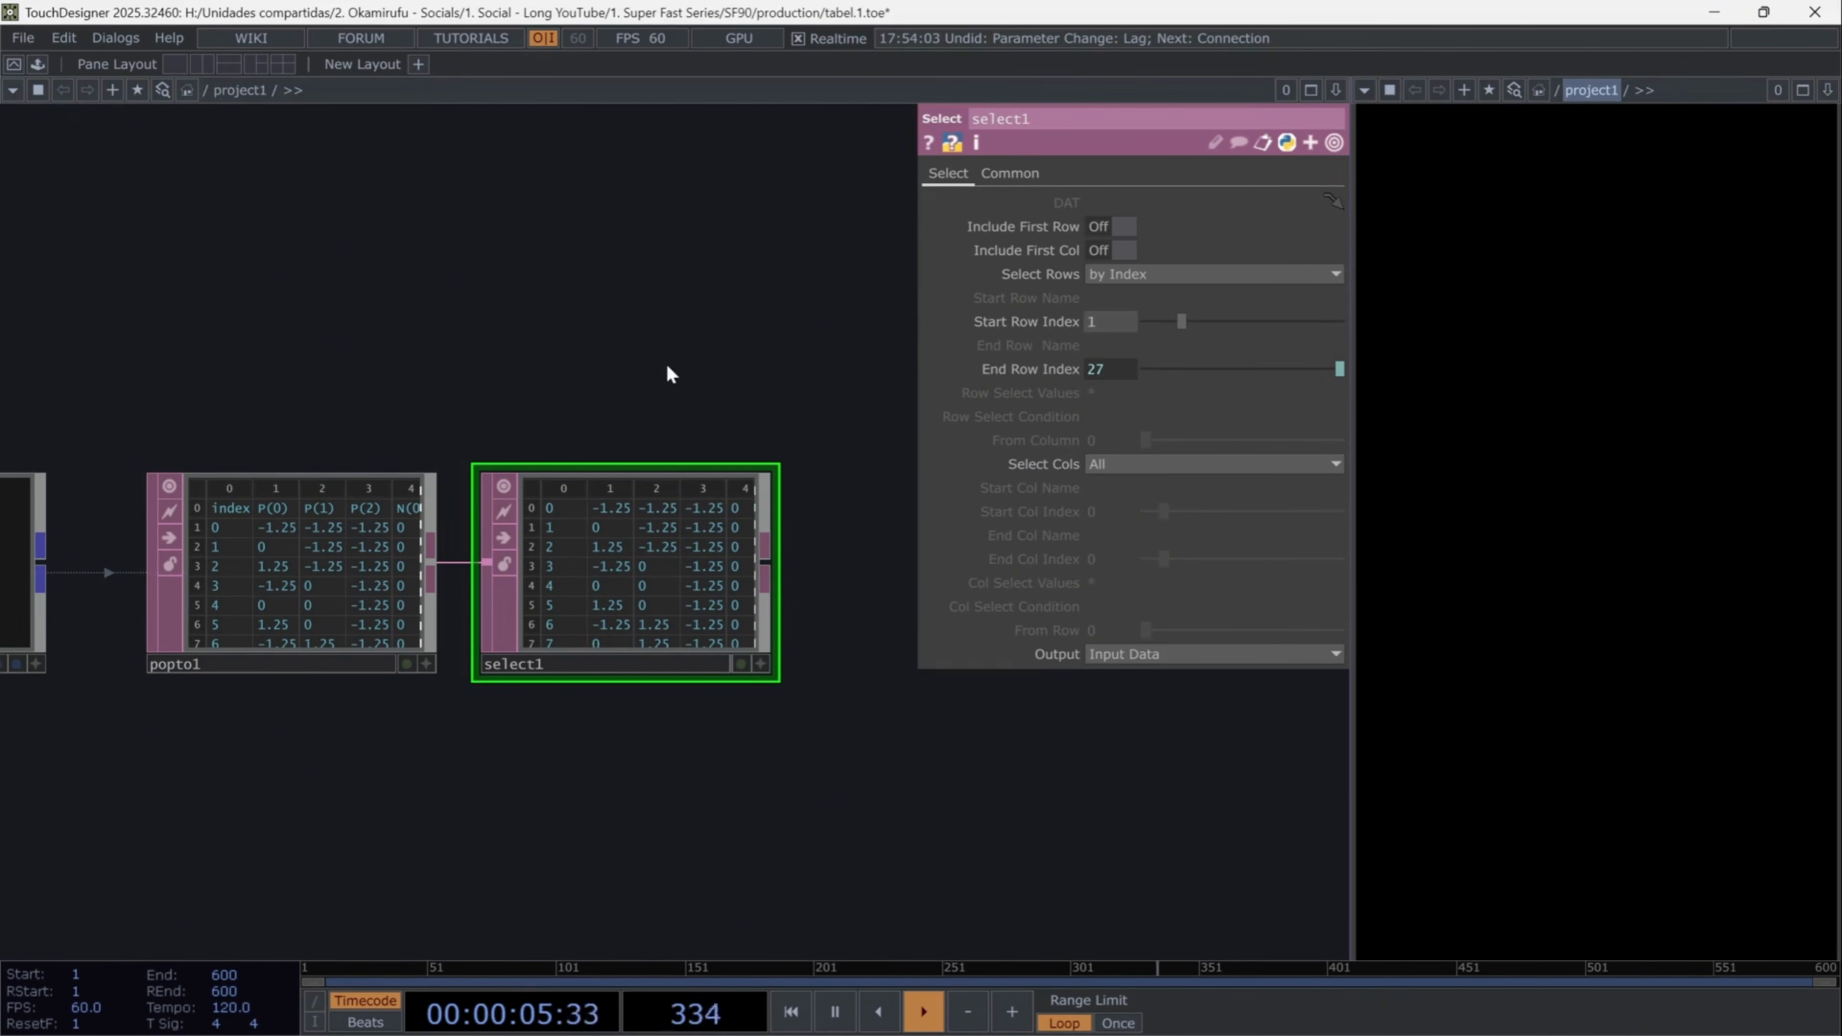
- Make select1 pick columns by Index, from start column index 1 to end column index 3
{"action": "left_click", "coordinate": [1091, 465]}
{"action": "left_click", "coordinate": [1127, 542]}
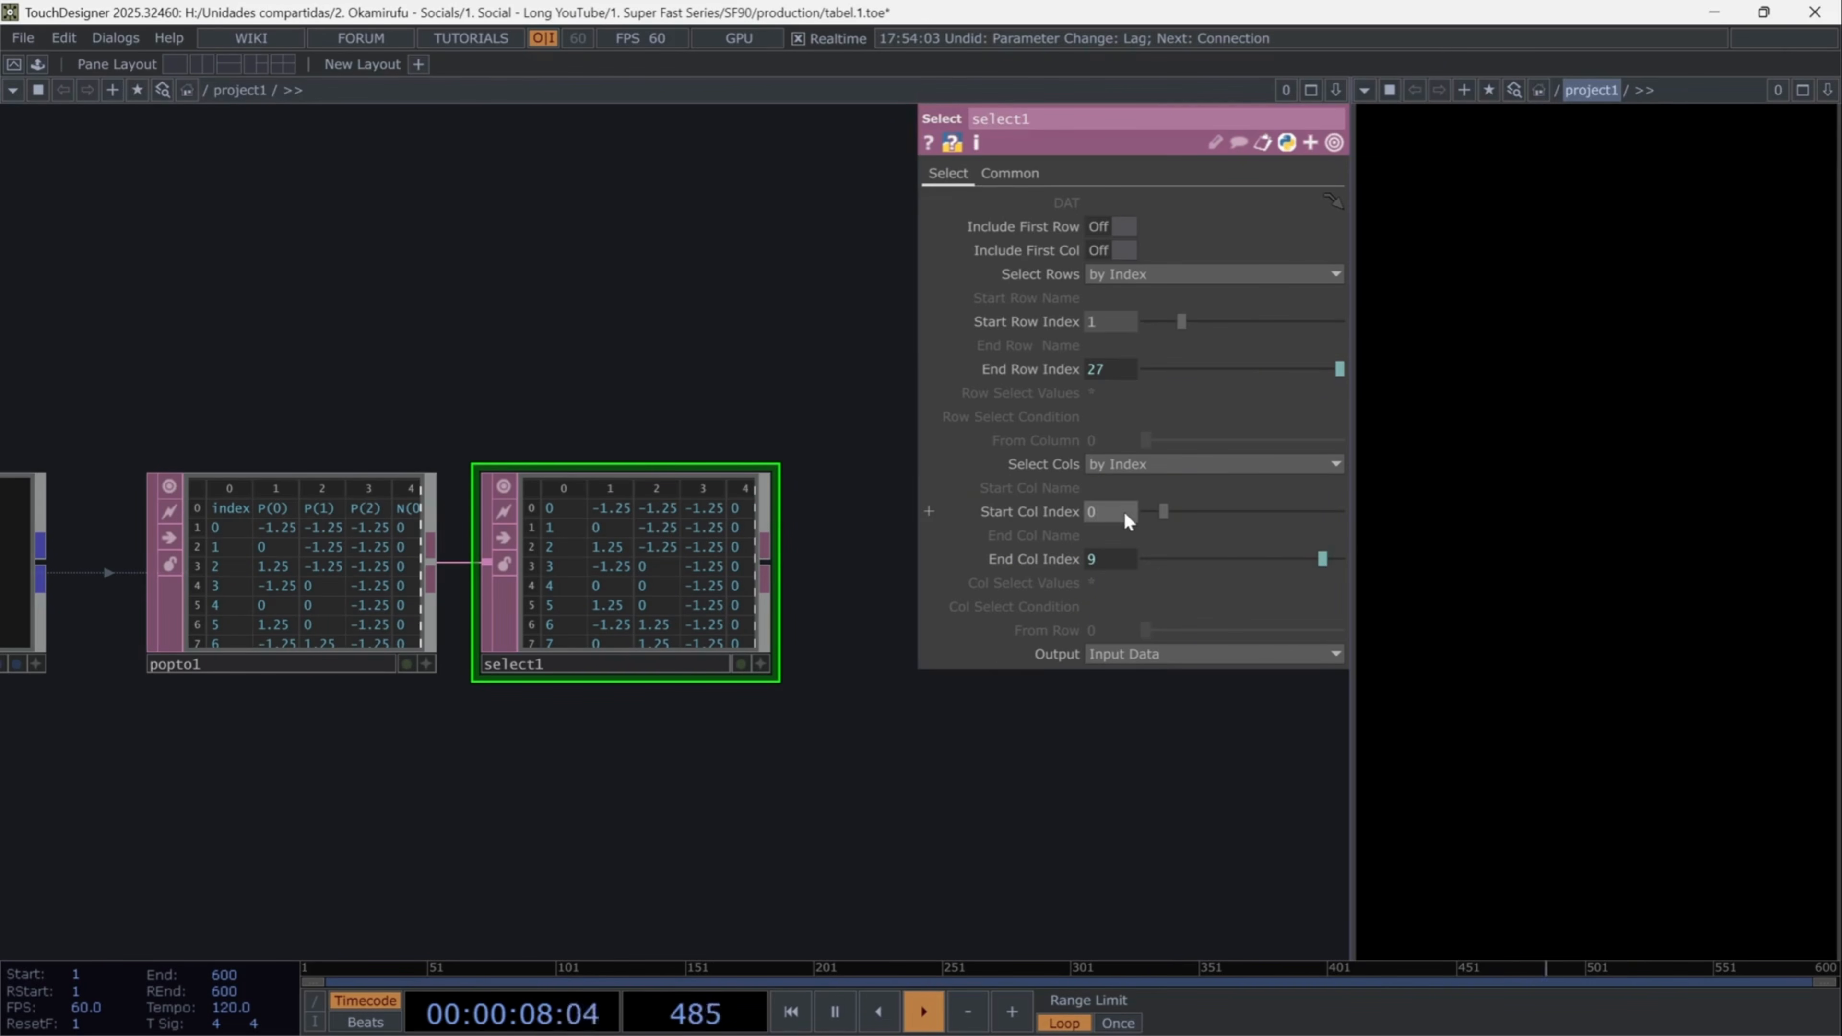
{"action": "middle_click", "coordinate": [1124, 515]}
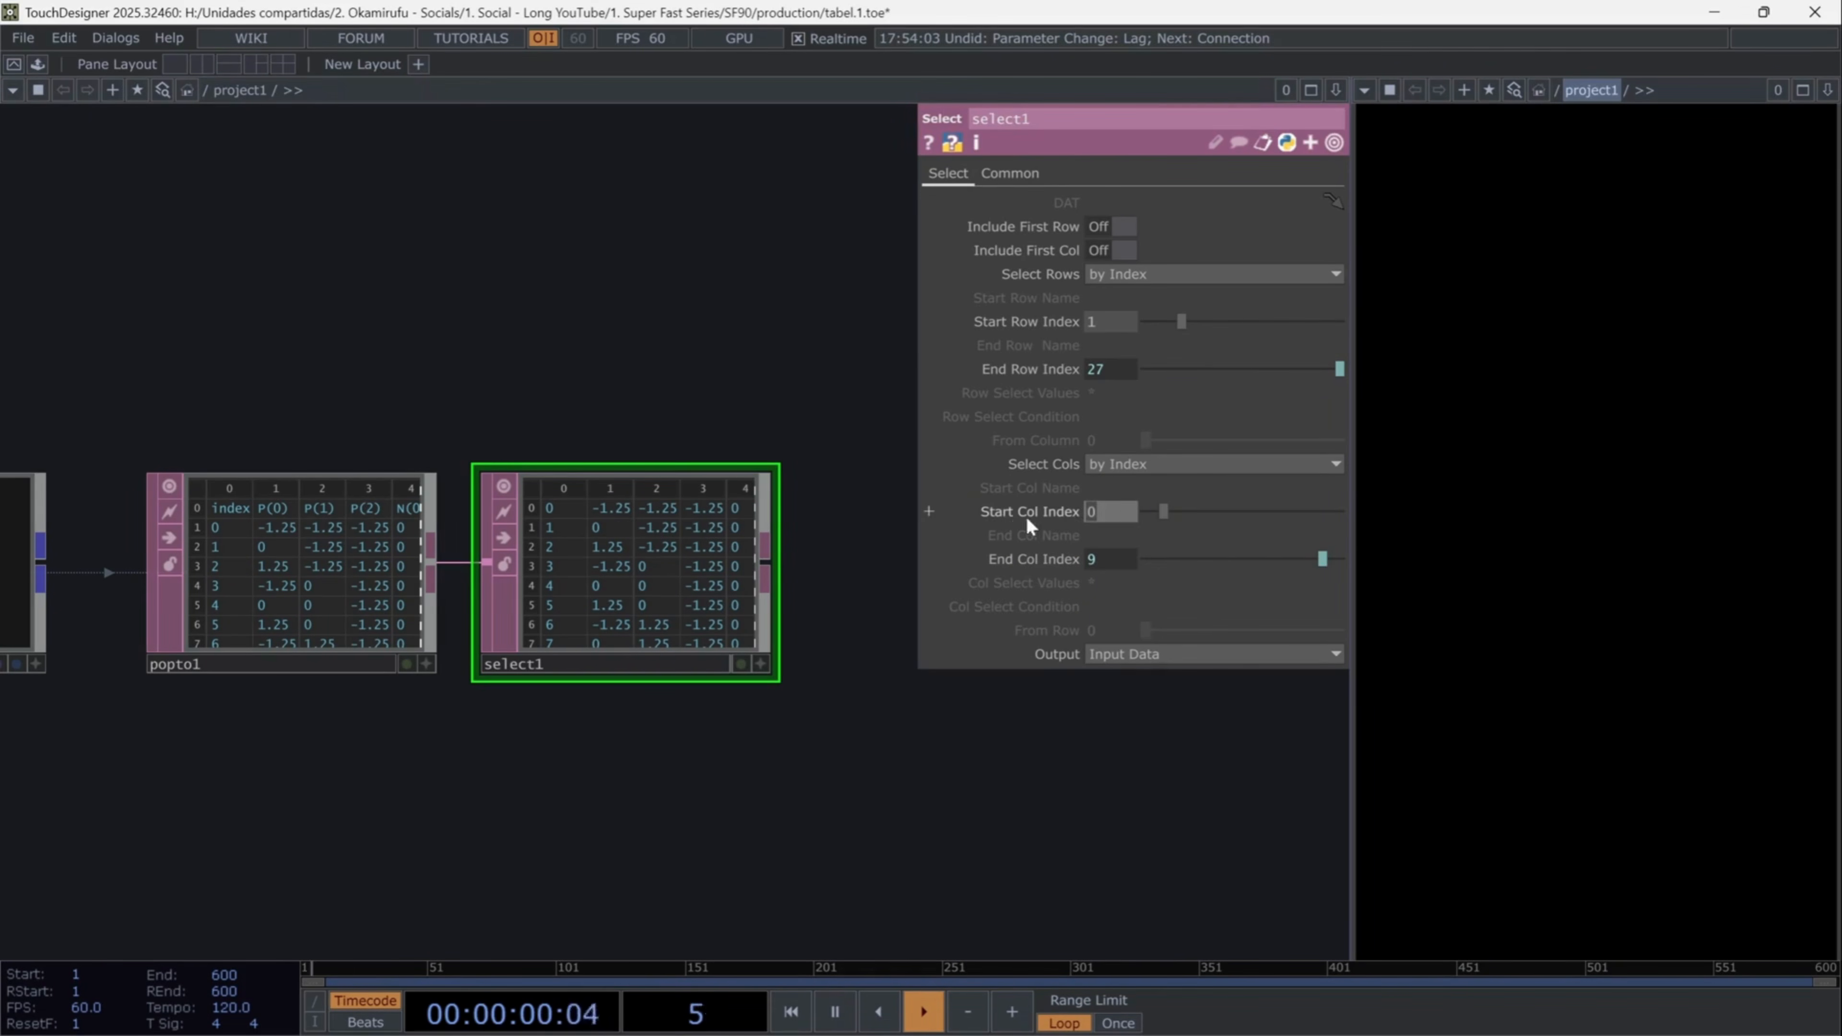
{"action": "type", "text": "1"}
{"action": "key", "text": "Return"}
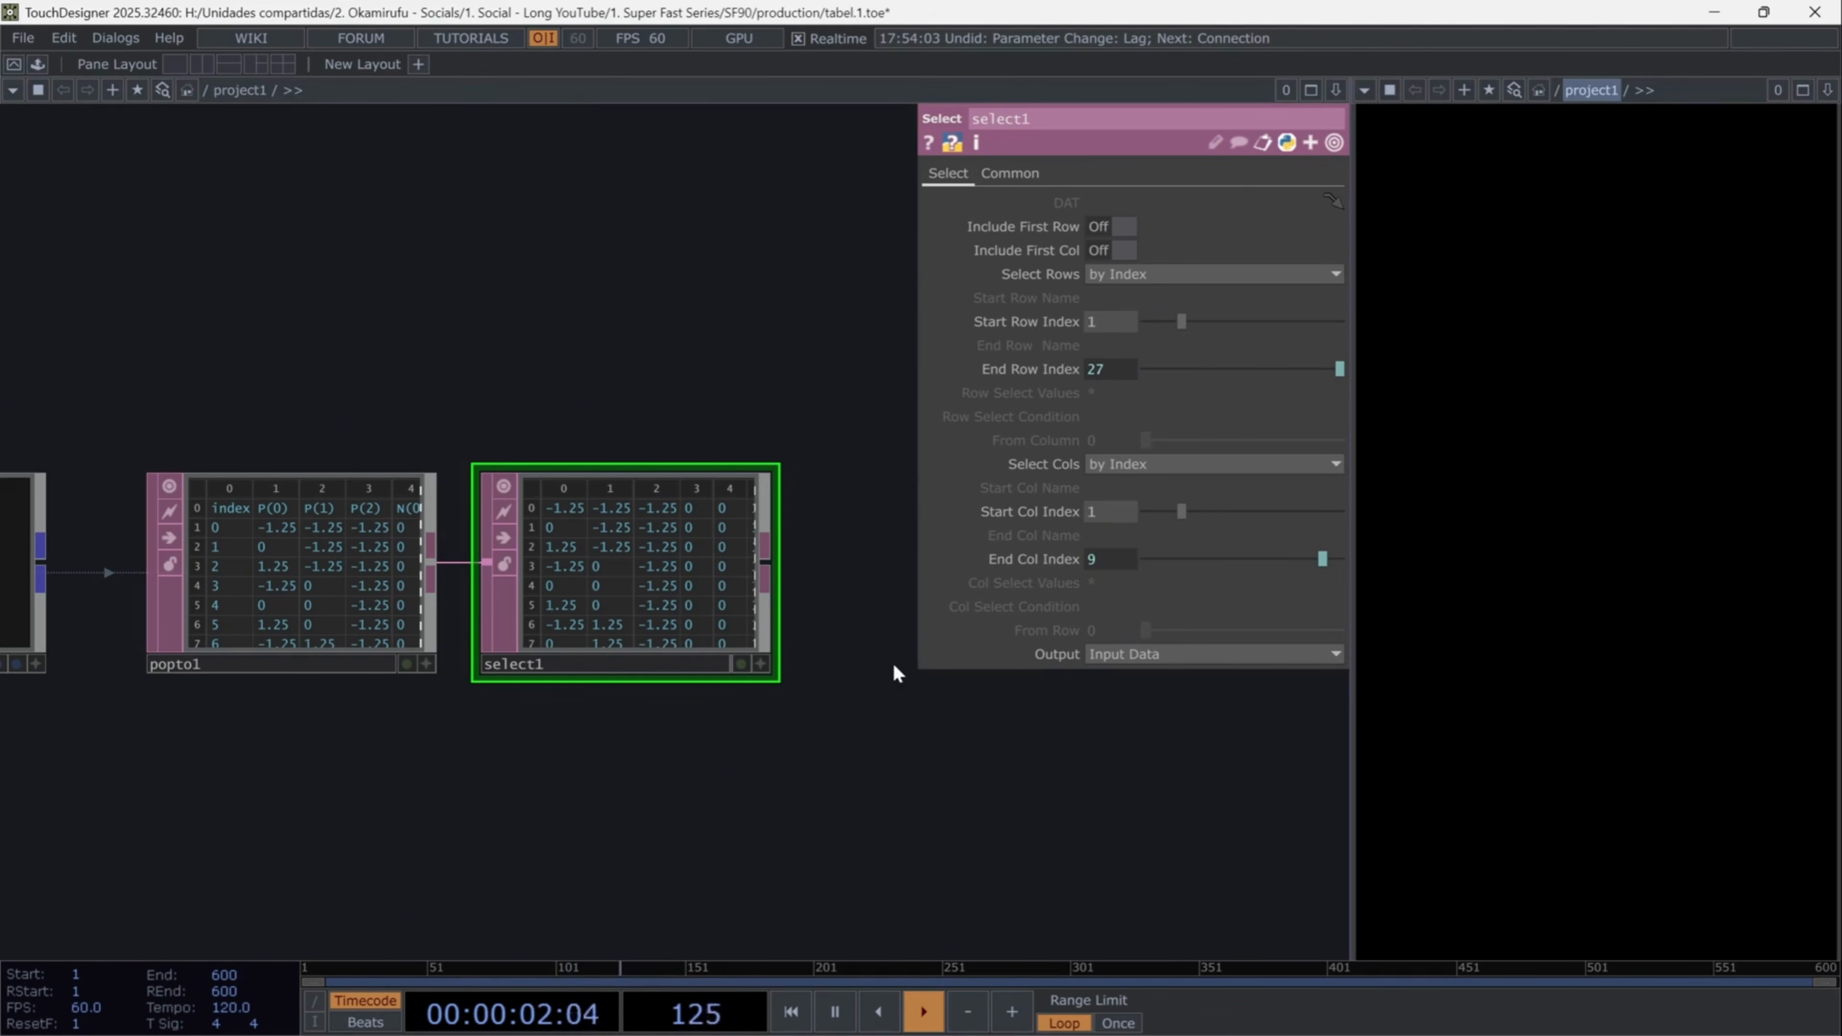
{"action": "left_click", "coordinate": [1059, 559]}
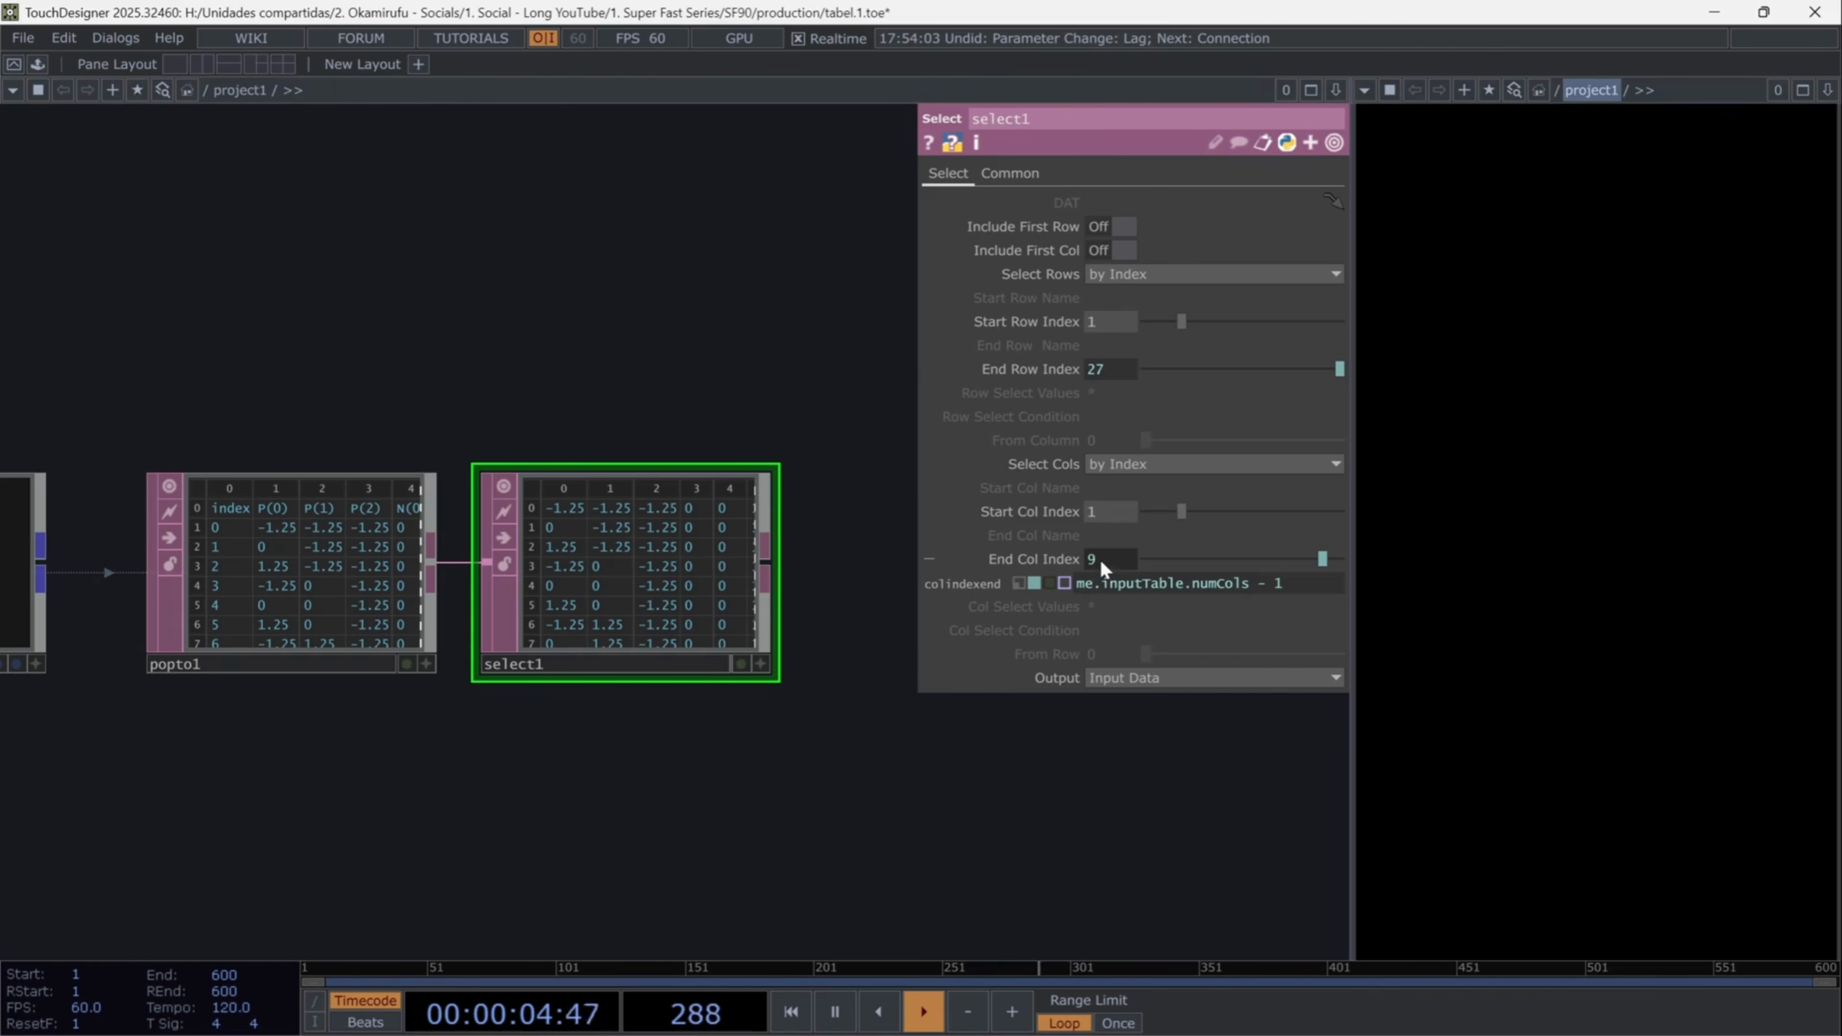
{"action": "left_click", "coordinate": [1020, 583]}
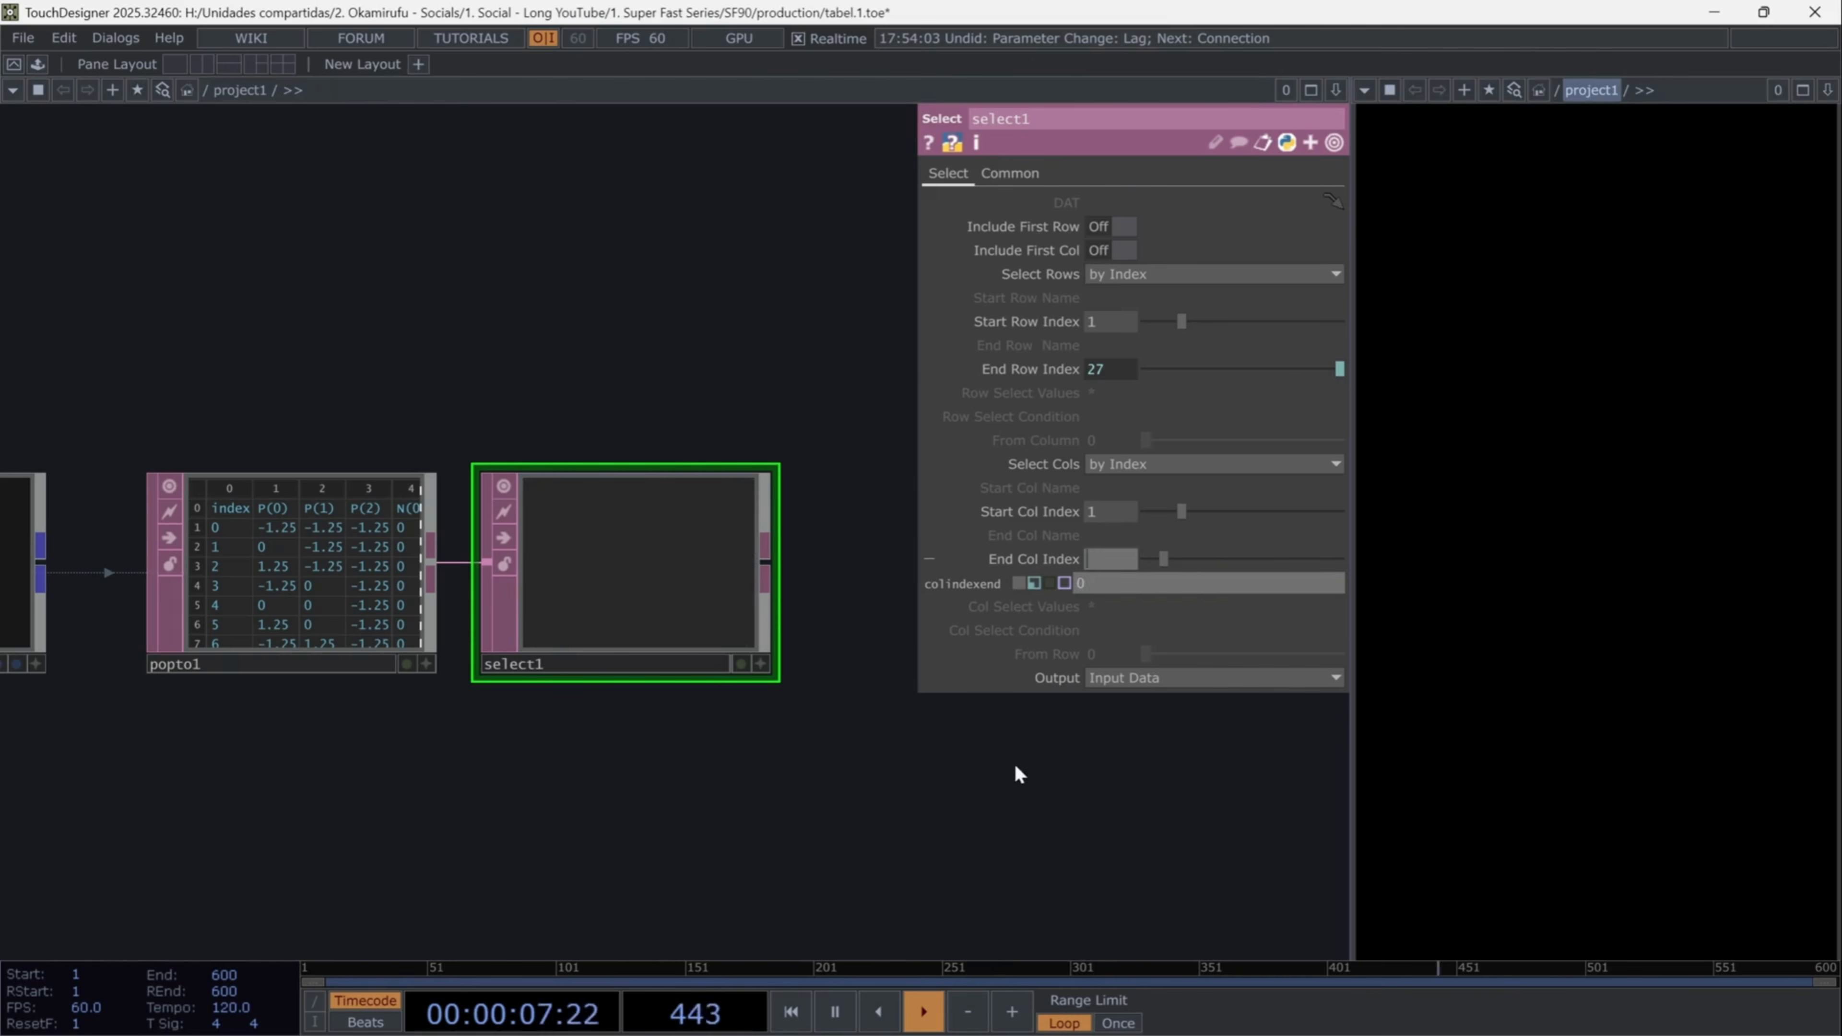
{"action": "type", "text": "3"}
{"action": "key", "text": "Return"}
{"action": "left_click", "coordinate": [1048, 559]}
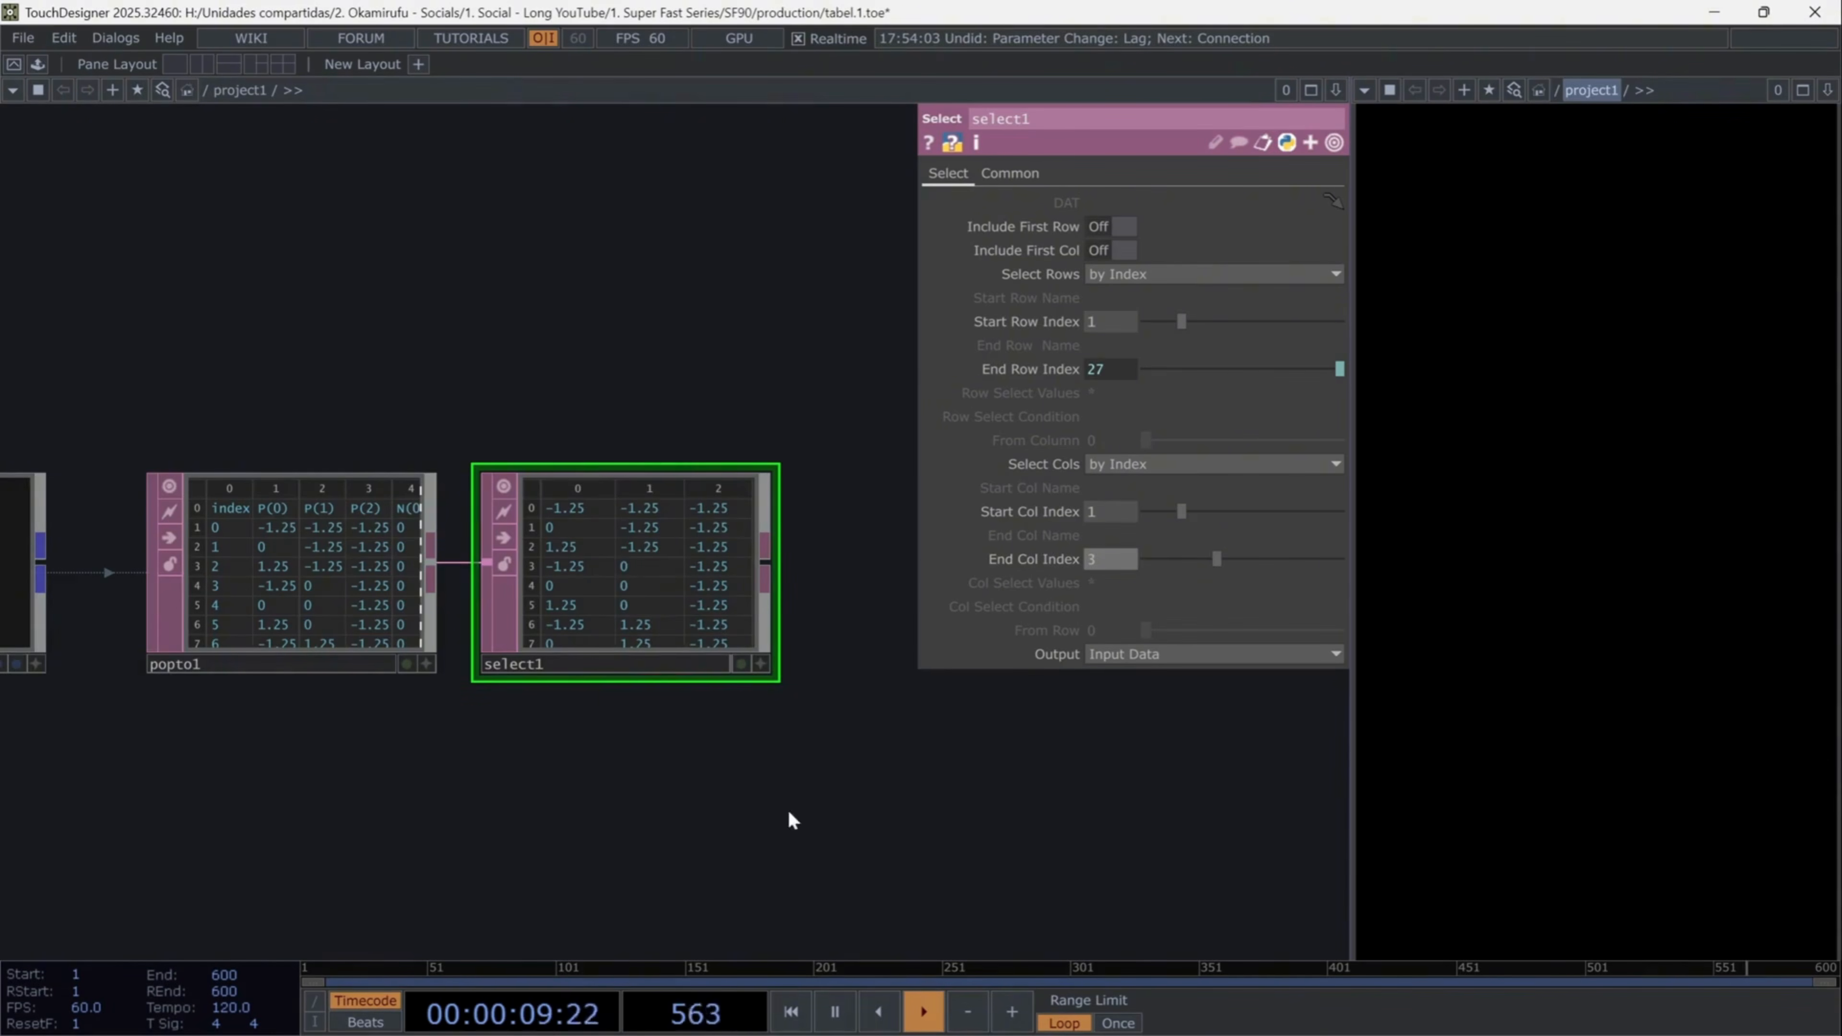
- Add a Table DAT below select1
{"action": "scroll", "coordinate": [709, 805], "scroll_direction": "down", "scroll_amount": 2}
{"action": "left_click_drag", "start_coordinate": [789, 812], "coordinate": [622, 681]}
{"action": "key", "text": "Tab"}
{"action": "type", "text": "t"}
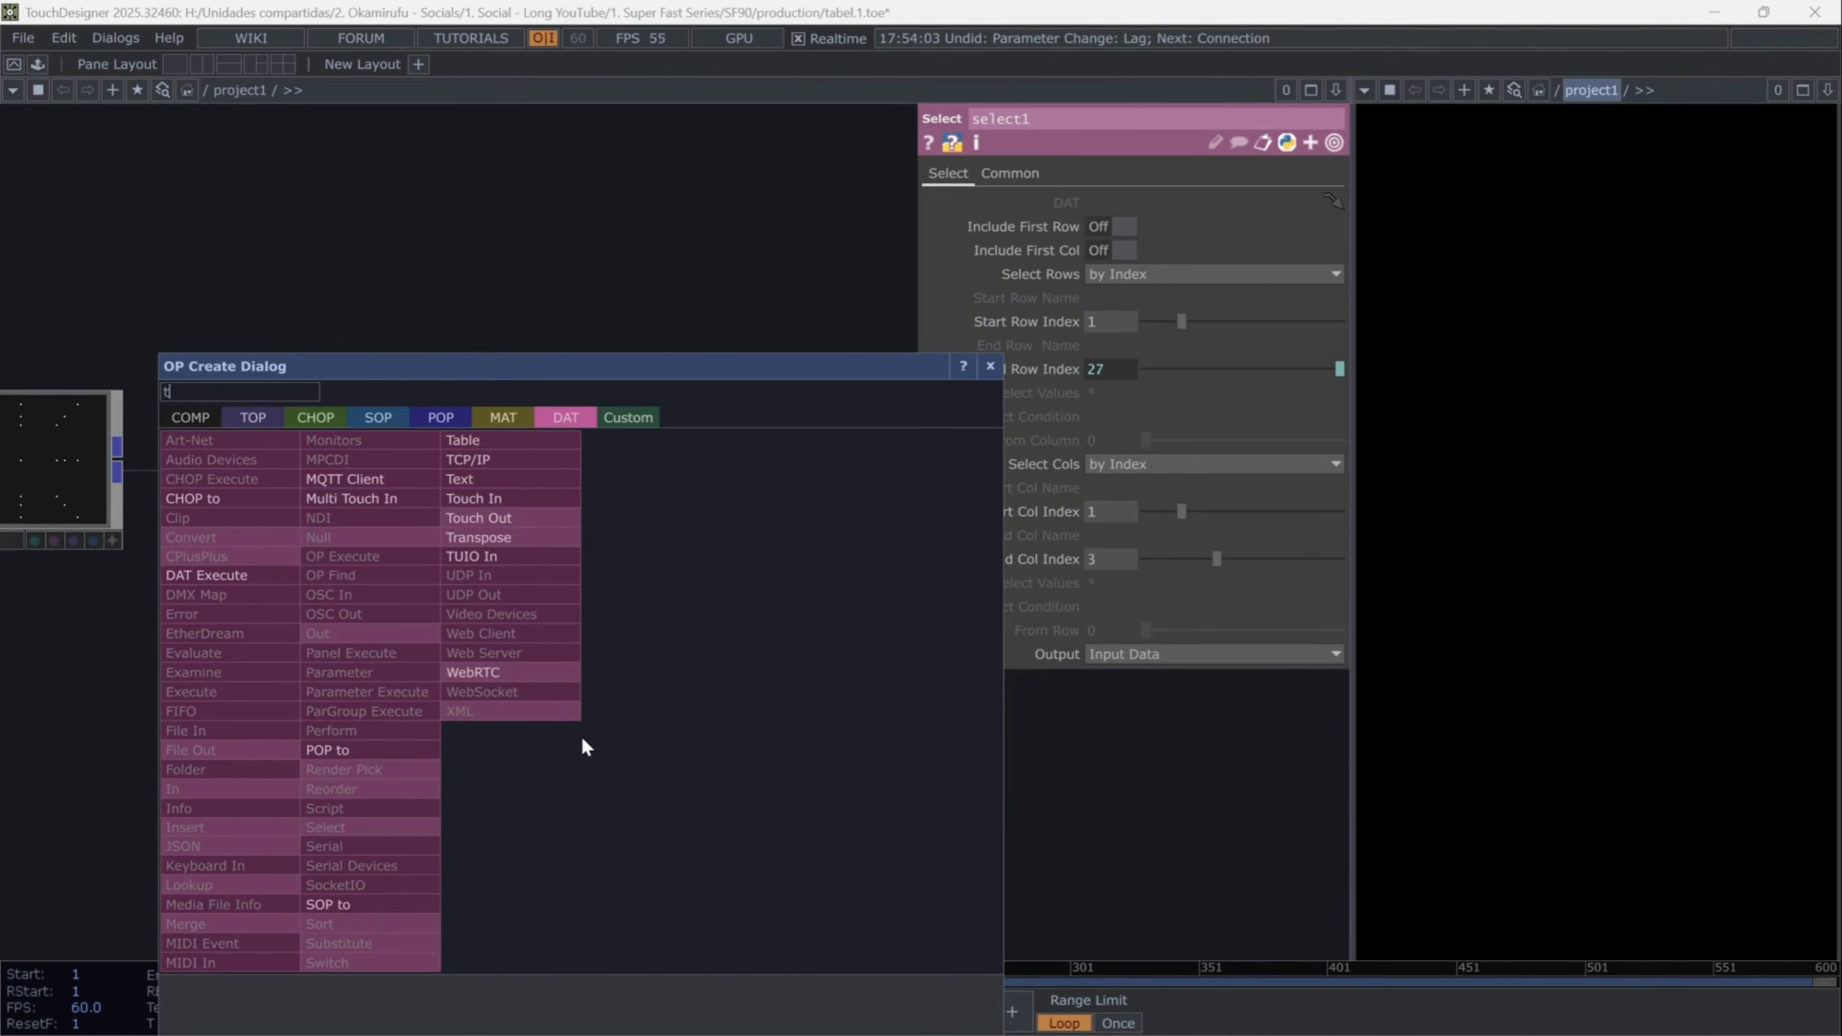
{"action": "left_click", "coordinate": [473, 440]}
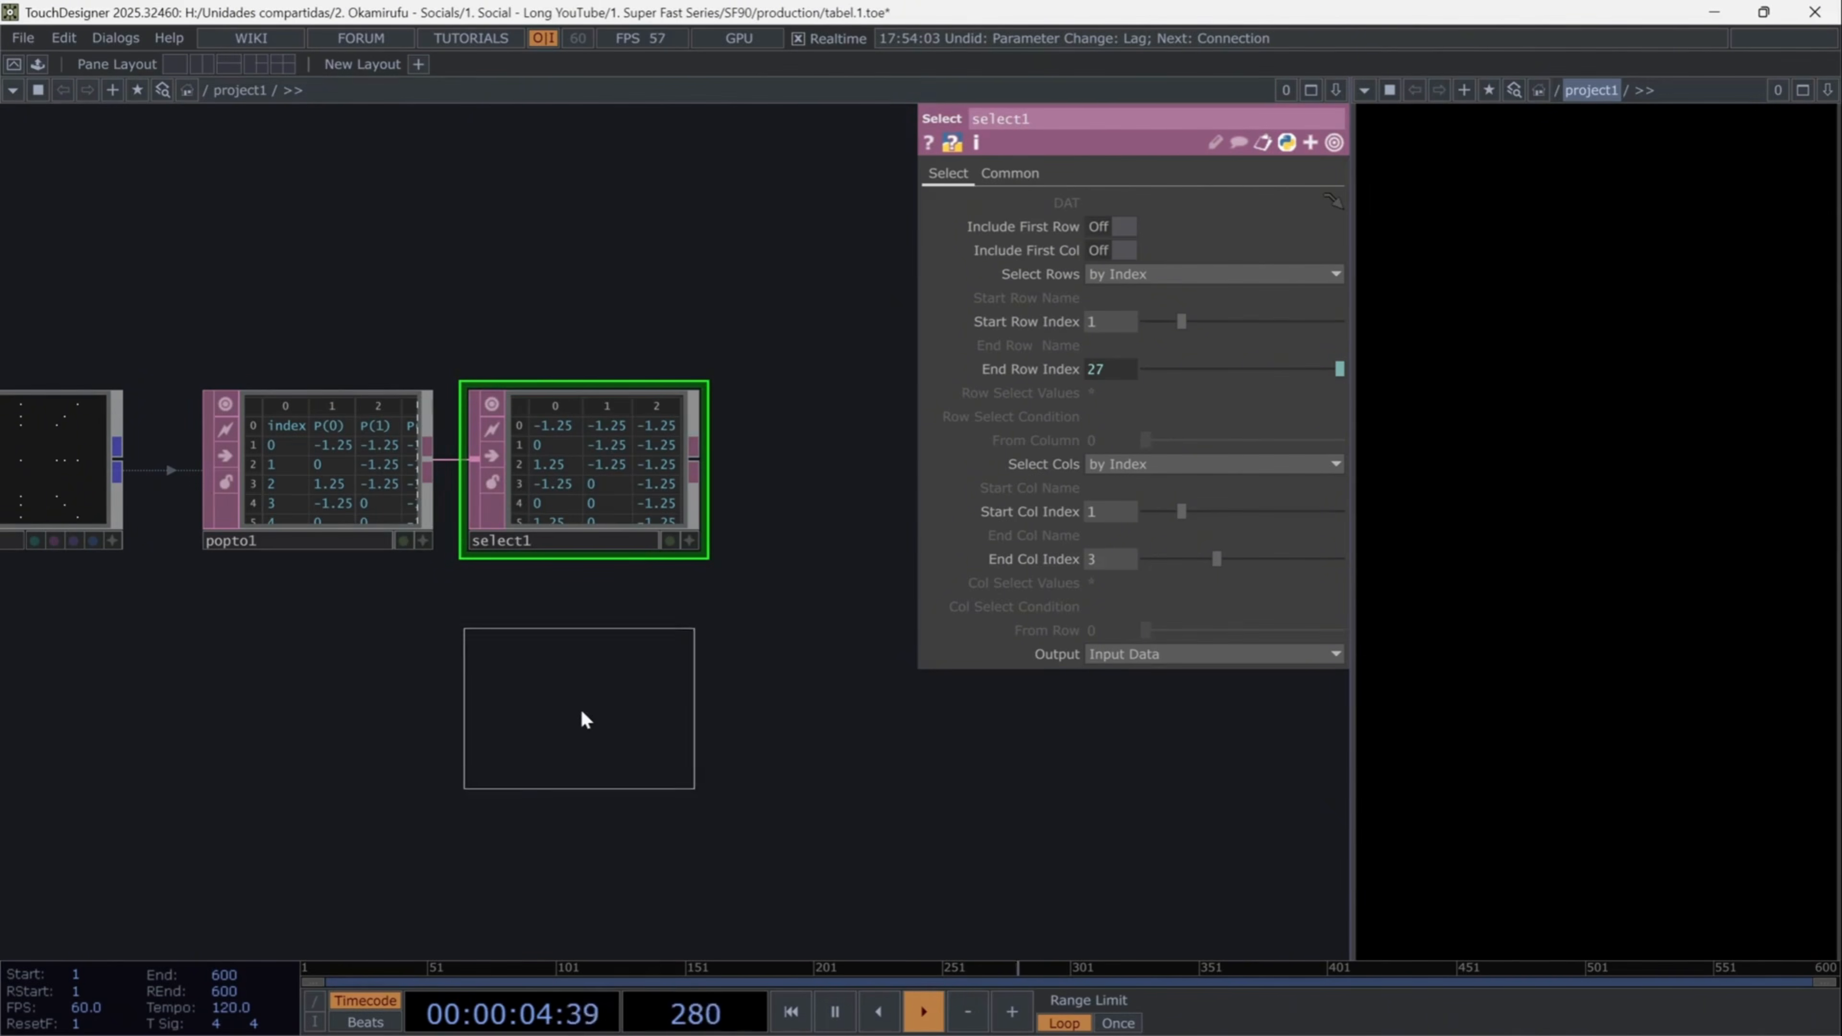
{"action": "left_click", "coordinate": [585, 718]}
- Edit table1's contents so its first row holds the tab-separated headers tx, ty and tz
{"action": "left_click", "coordinate": [1117, 202]}
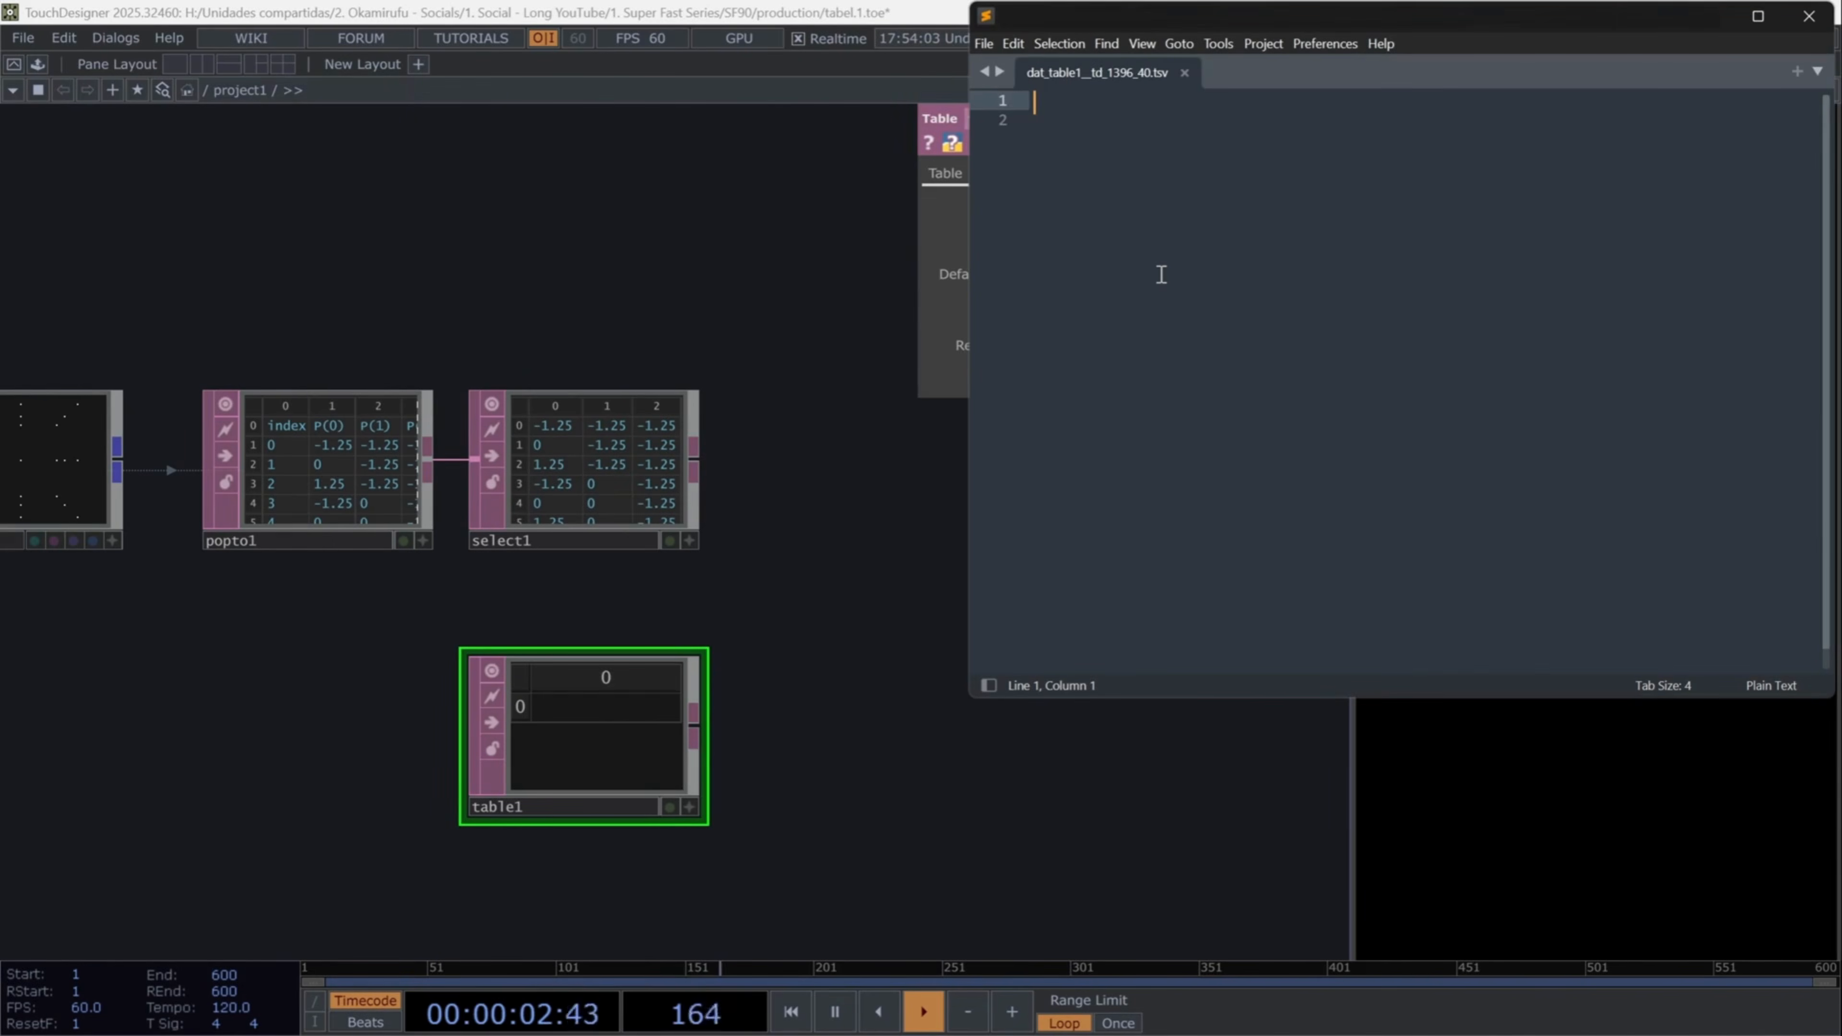
{"action": "type", "text": "tx"}
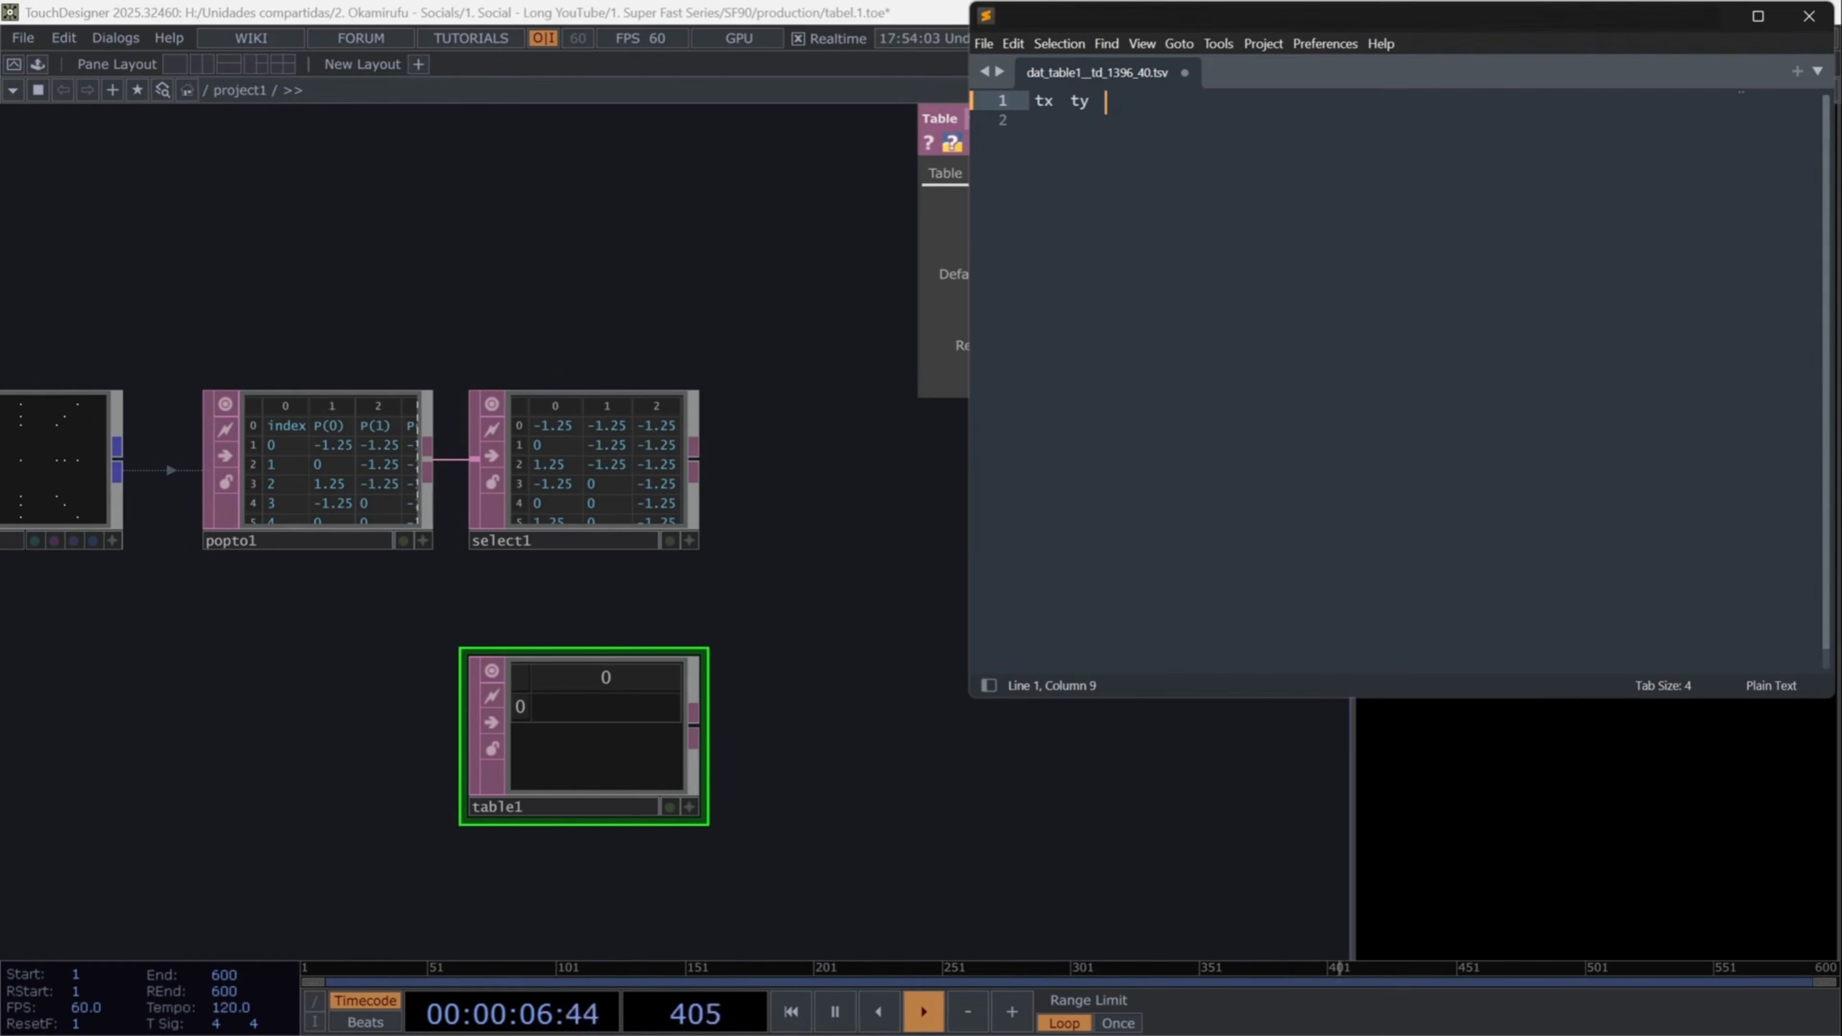
{"action": "type", "text": "\tty\tt"}
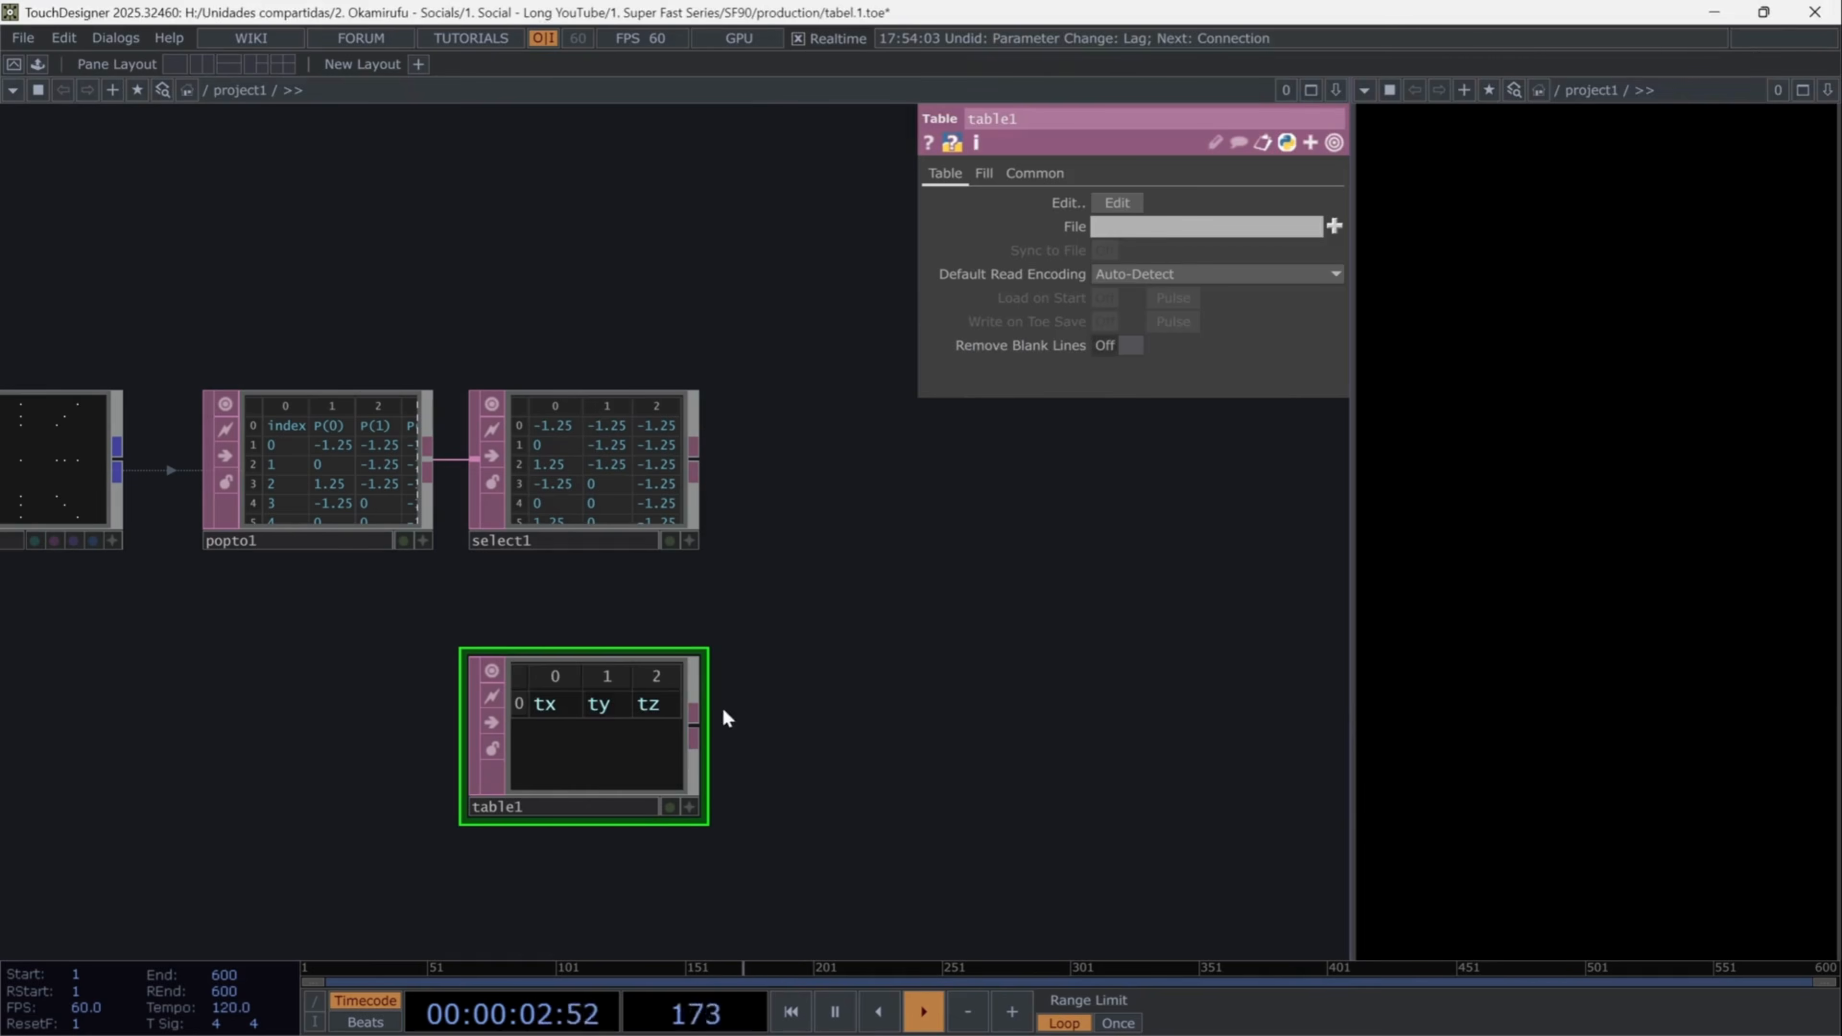
- Add a Merge DAT and wire table1 and then select1 into it
{"action": "key", "text": "Tab"}
{"action": "left_click", "coordinate": [519, 881]}
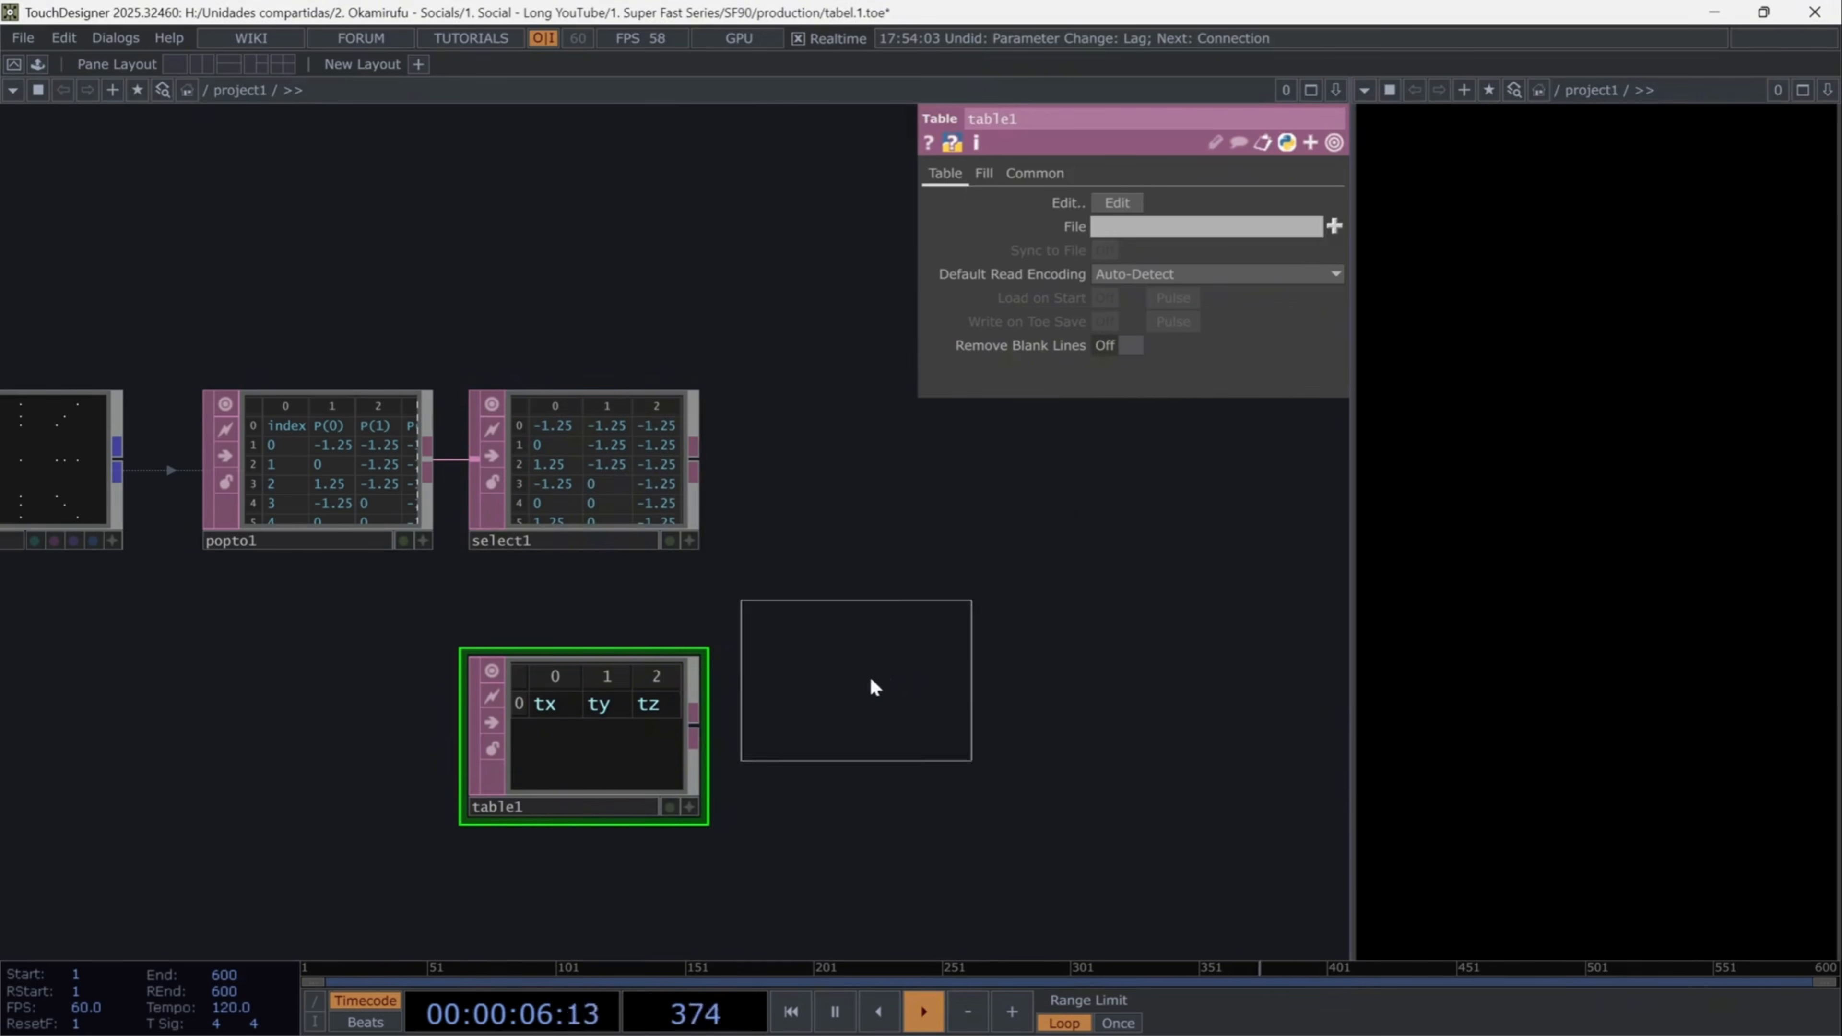
{"action": "left_click", "coordinate": [963, 592]}
{"action": "left_click_drag", "start_coordinate": [701, 721], "coordinate": [829, 531]}
{"action": "left_click_drag", "start_coordinate": [694, 459], "coordinate": [789, 566]}
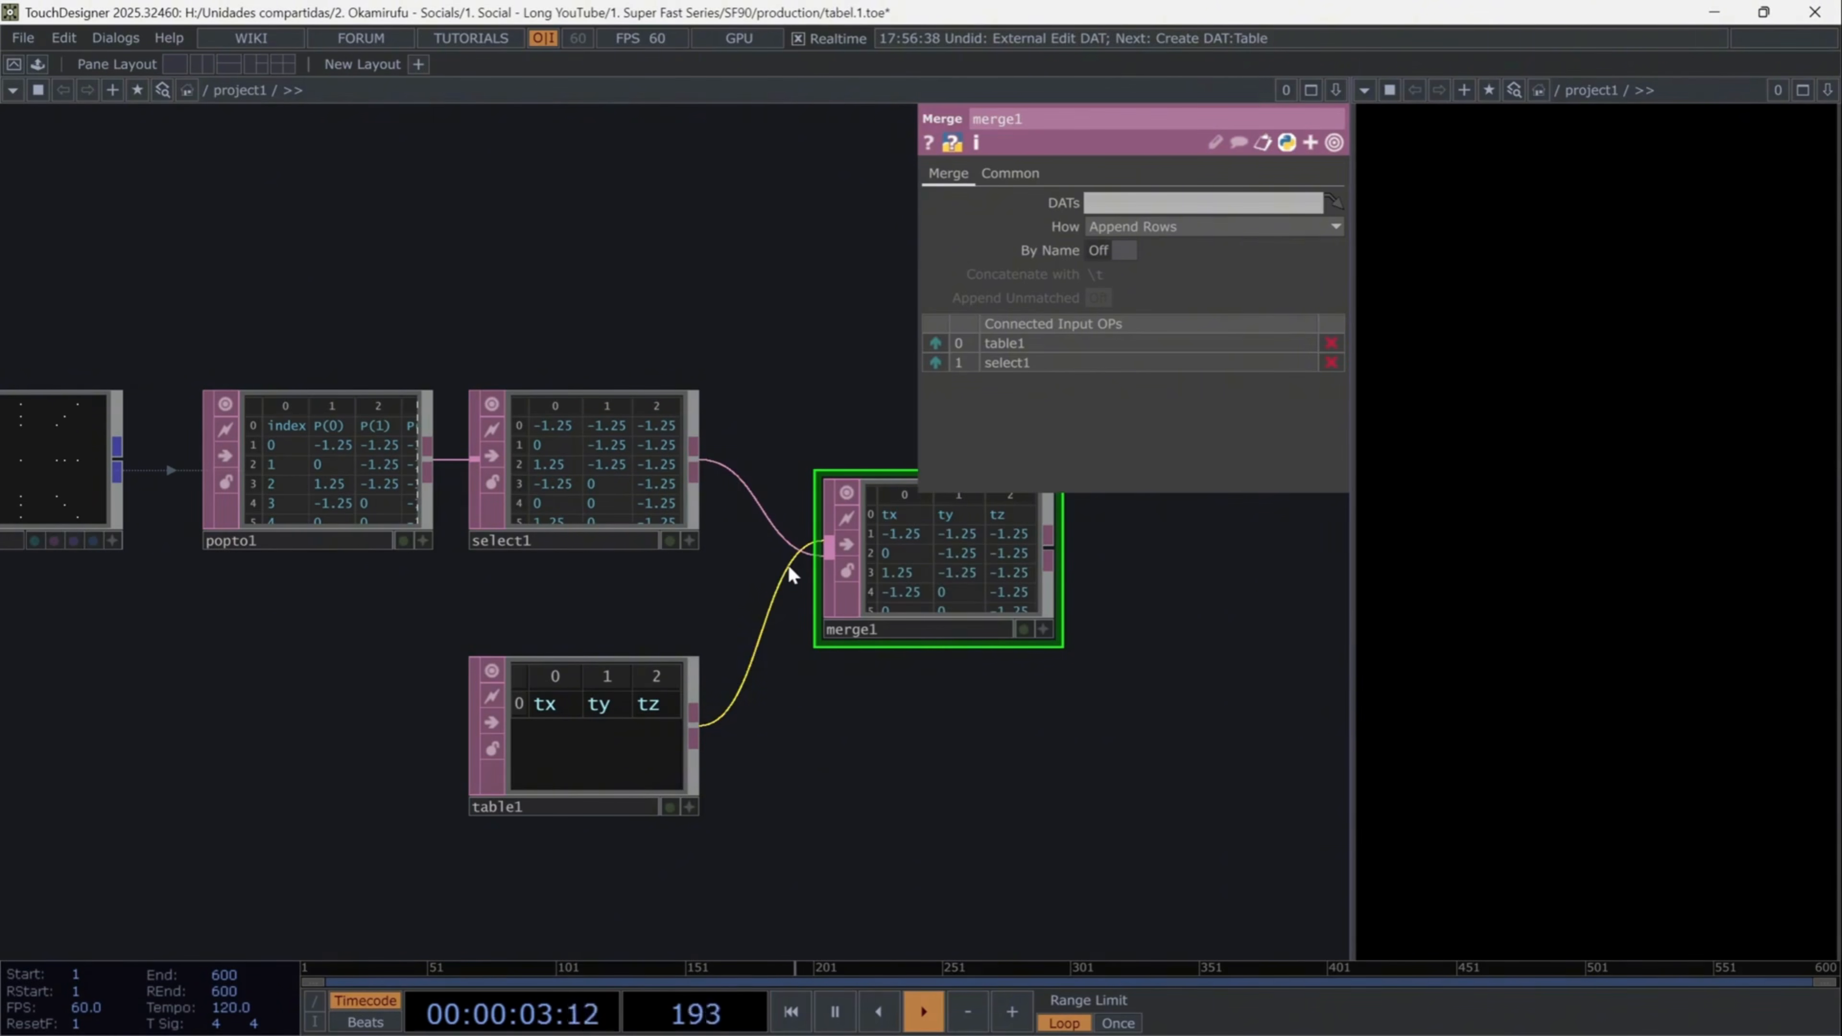
{"action": "left_click_drag", "start_coordinate": [856, 723], "coordinate": [440, 689]}
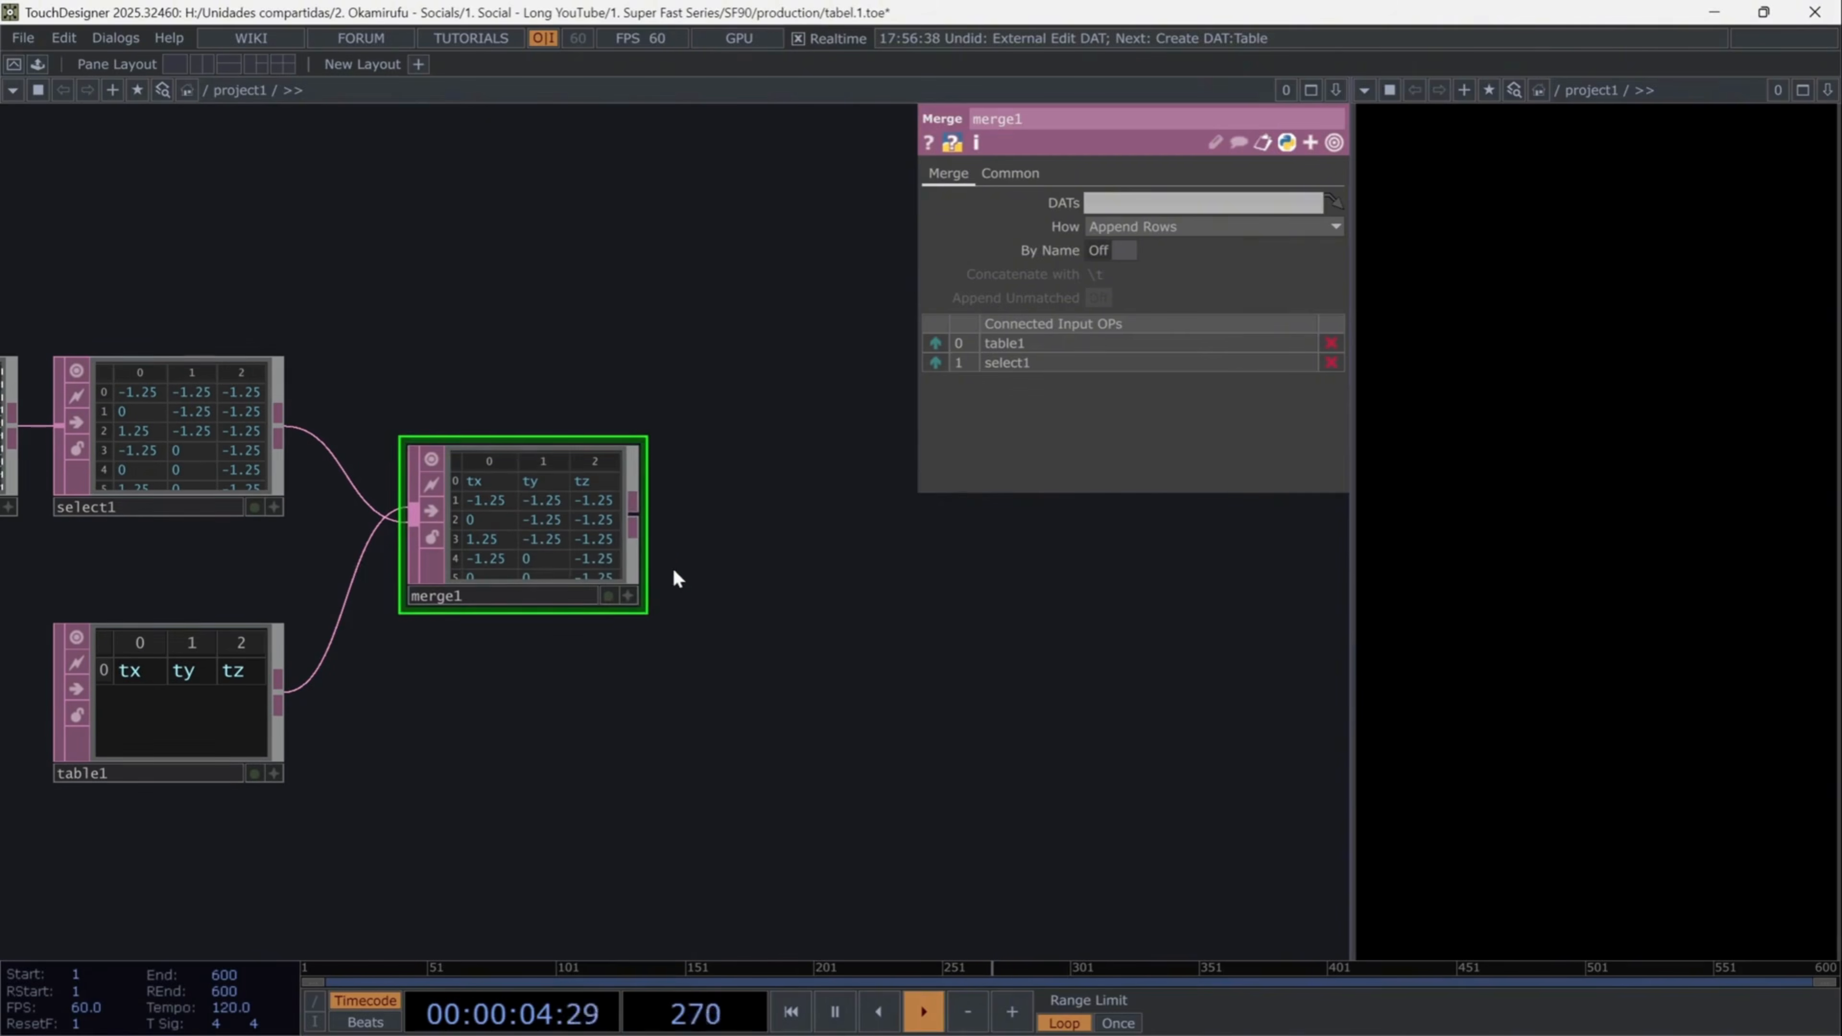
- Add a DAT to CHOP fed by merge1 and place it beside the merged table
{"action": "left_click", "coordinate": [635, 516]}
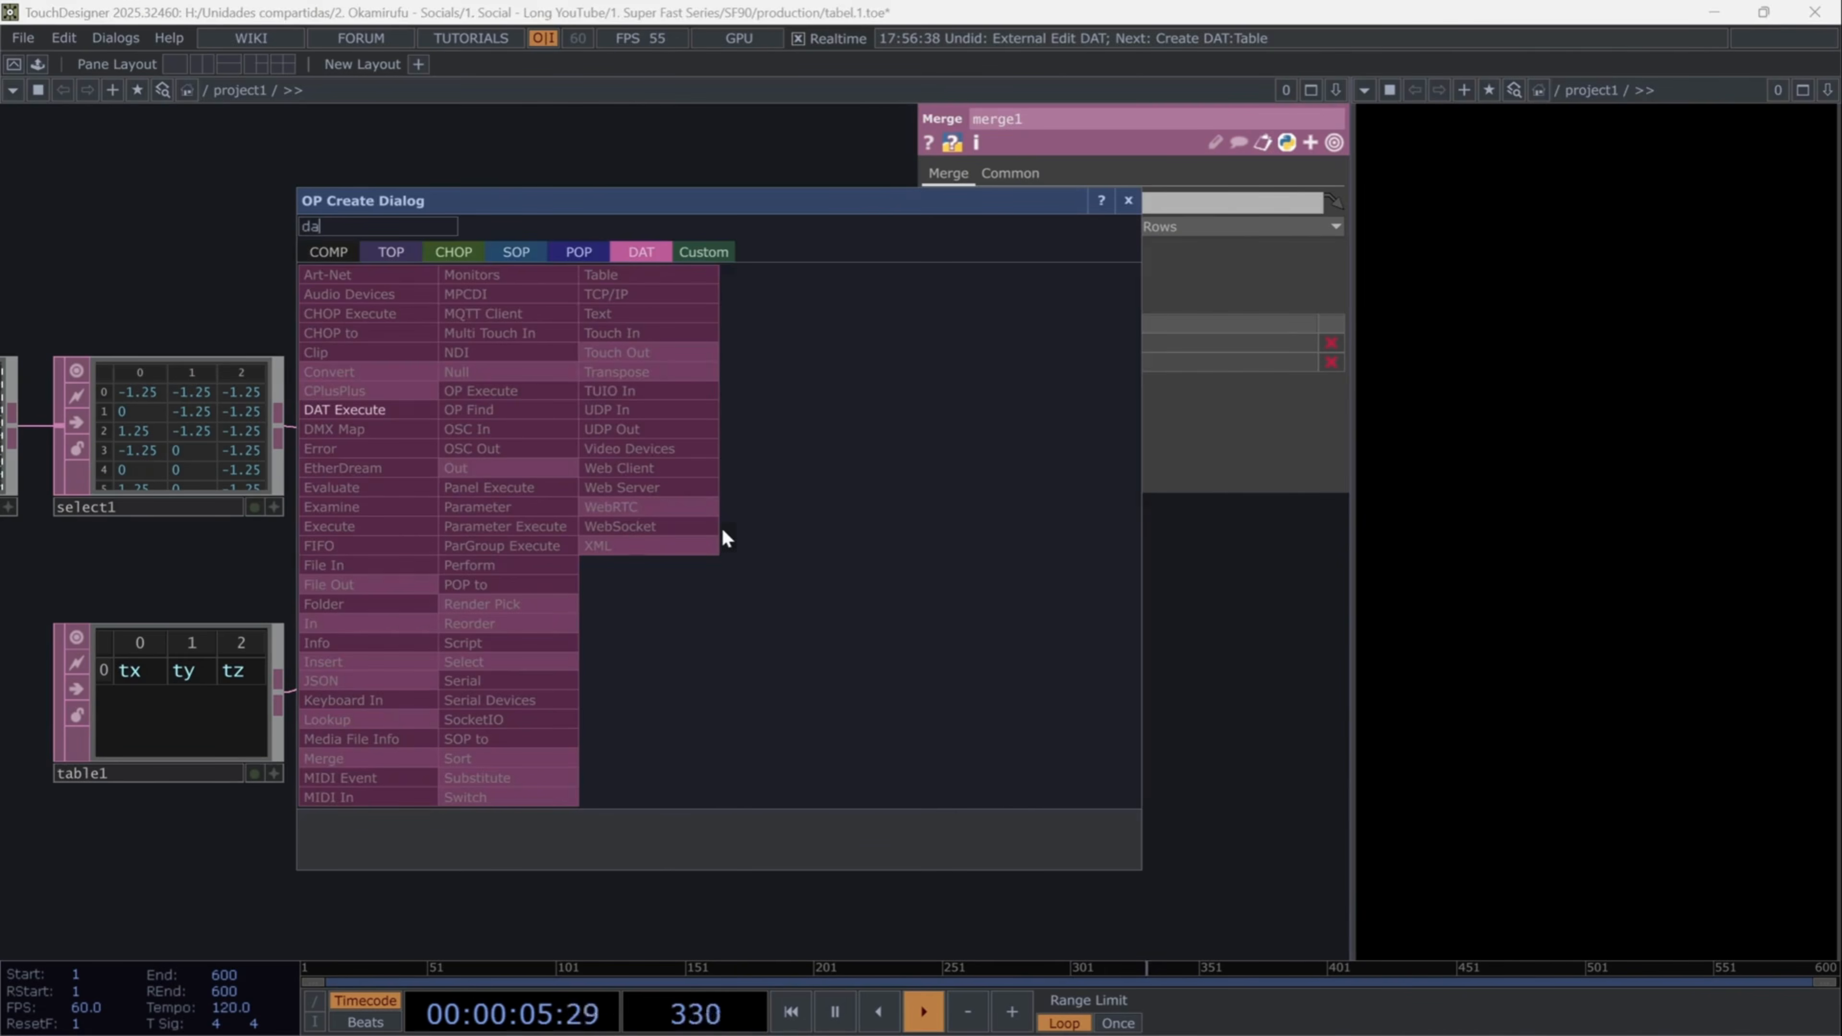
{"action": "left_click", "coordinate": [475, 251]}
{"action": "left_click", "coordinate": [390, 275]}
{"action": "left_click_drag", "start_coordinate": [668, 701], "coordinate": [396, 723]}
- Make datto1 select rows by Index and output Channel per Column, with First Row as Names and First Column as Values
{"action": "left_click", "coordinate": [1139, 228]}
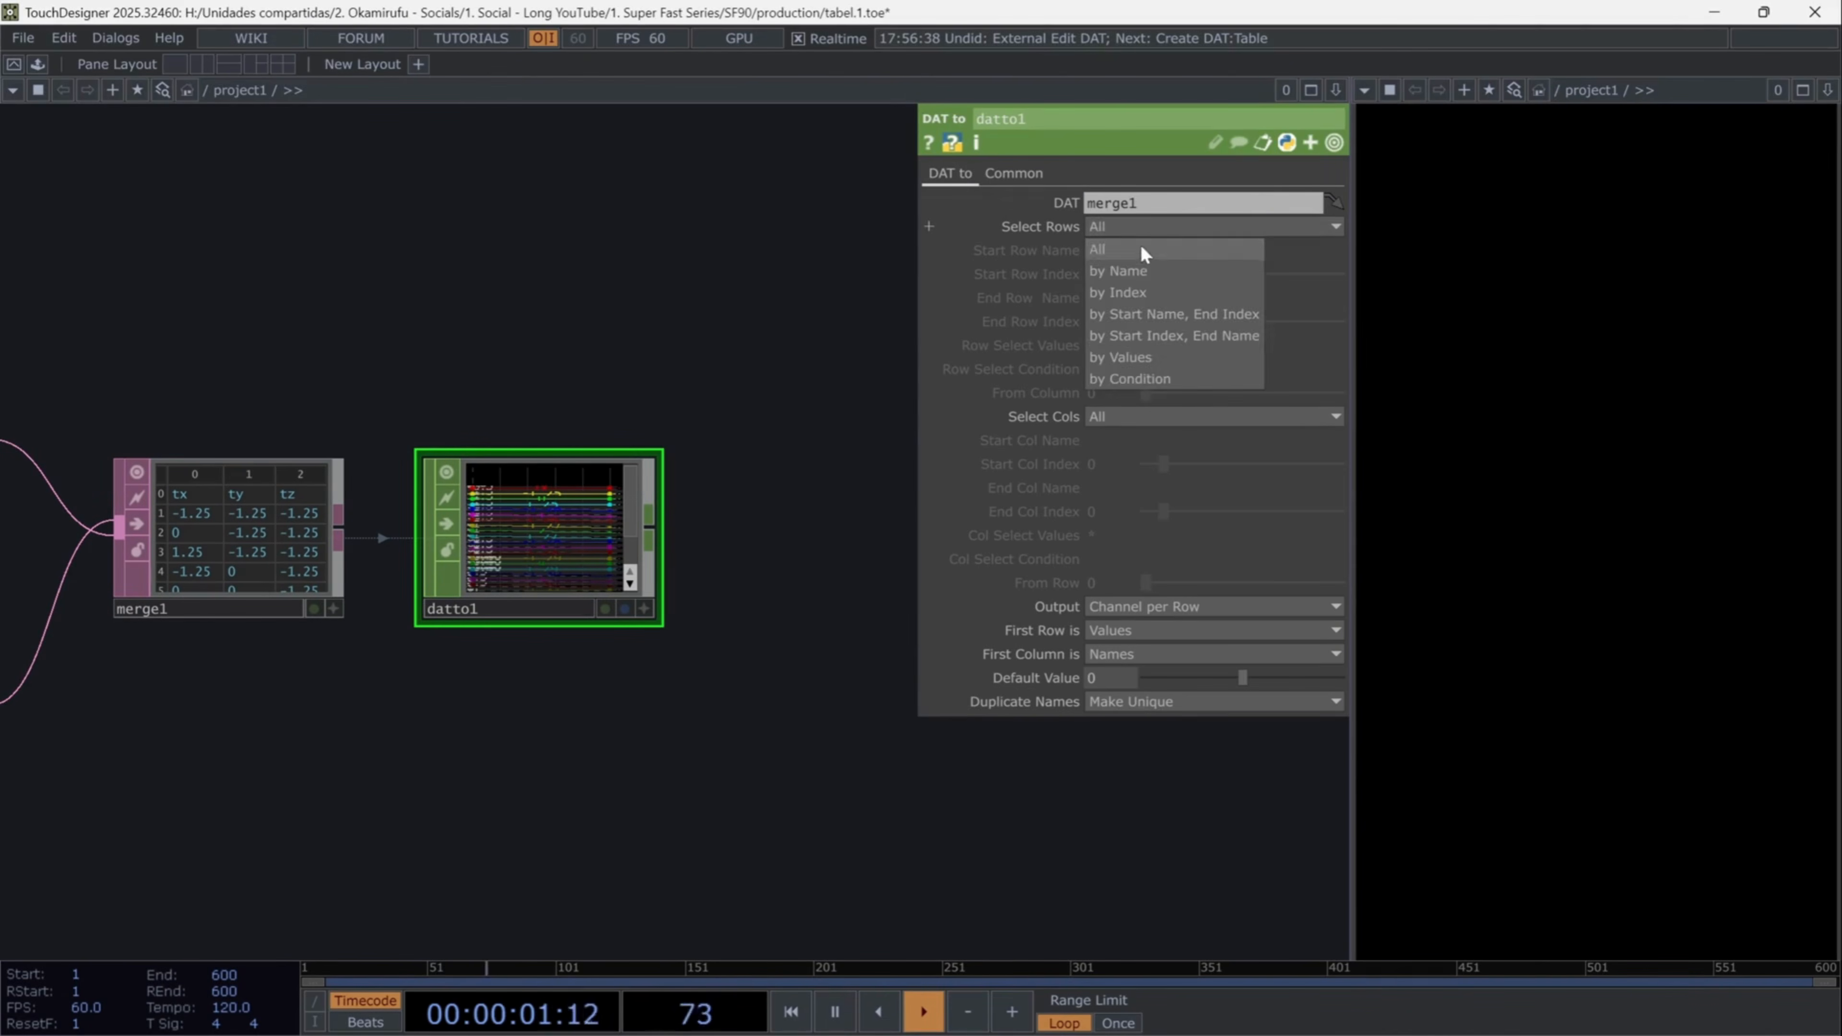
{"action": "left_click", "coordinate": [1150, 292]}
{"action": "left_click", "coordinate": [1182, 607]}
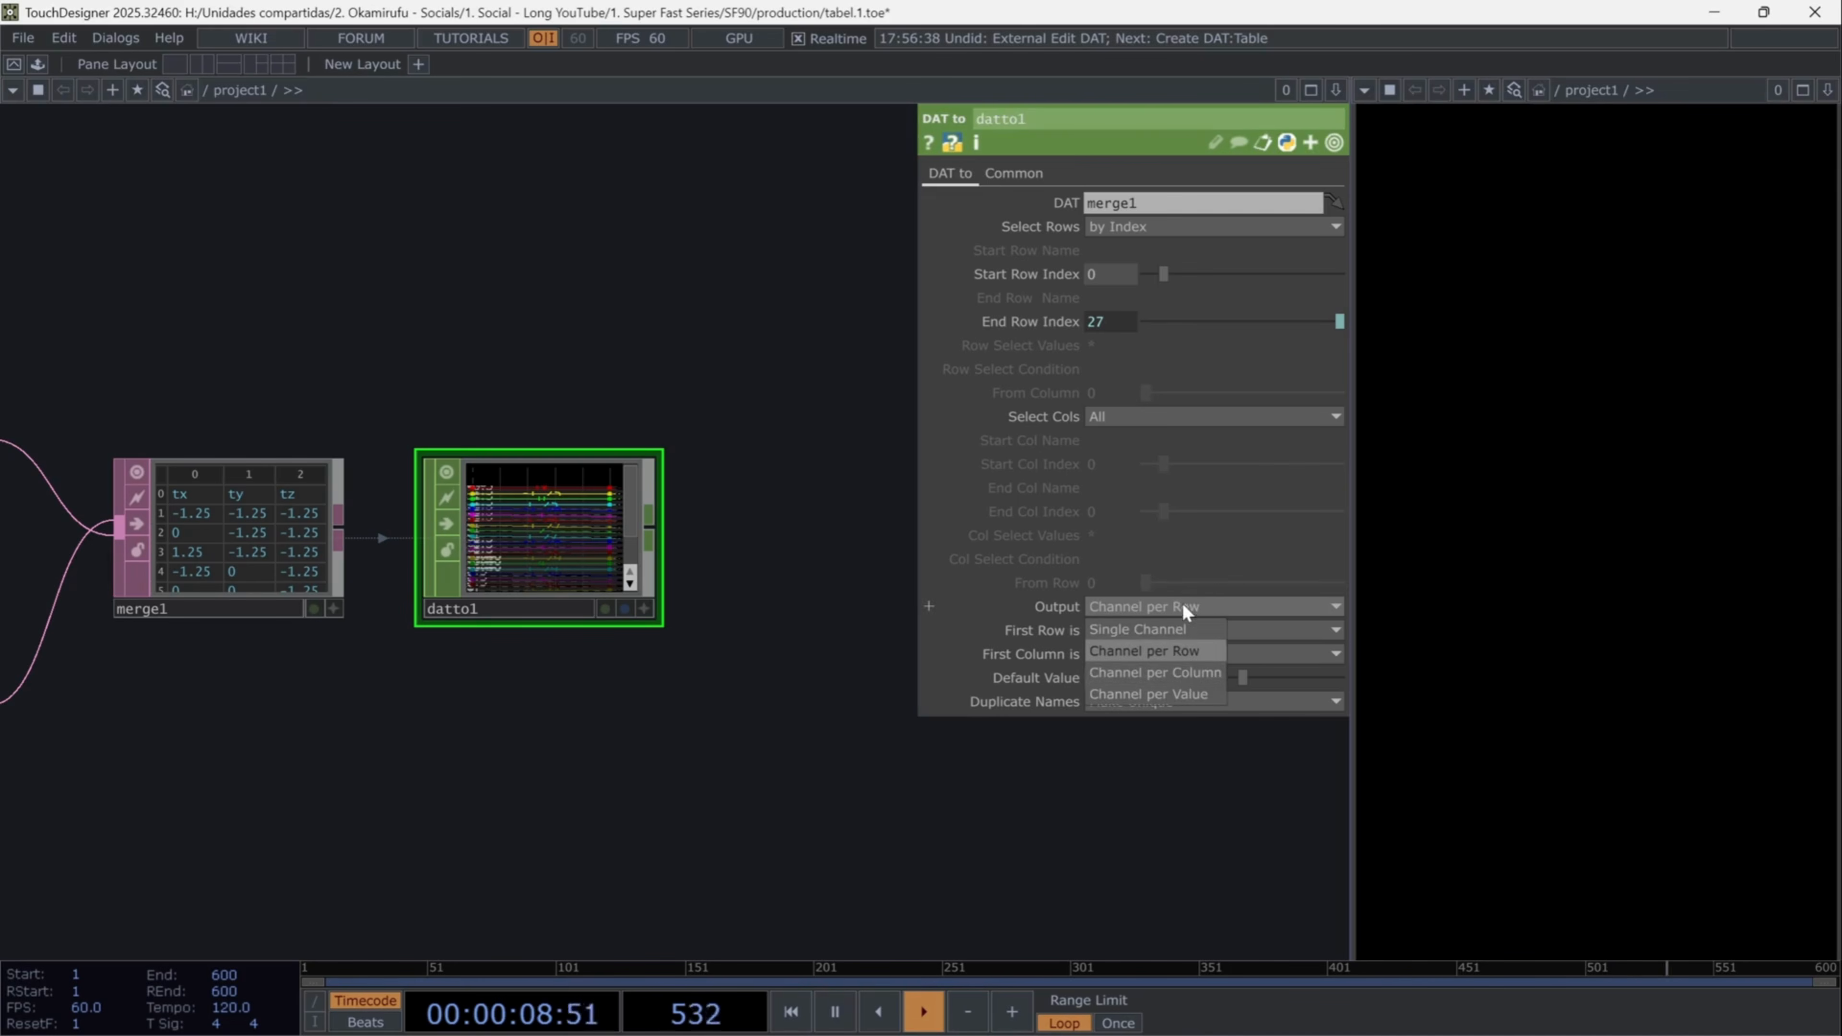
{"action": "left_click", "coordinate": [1182, 657]}
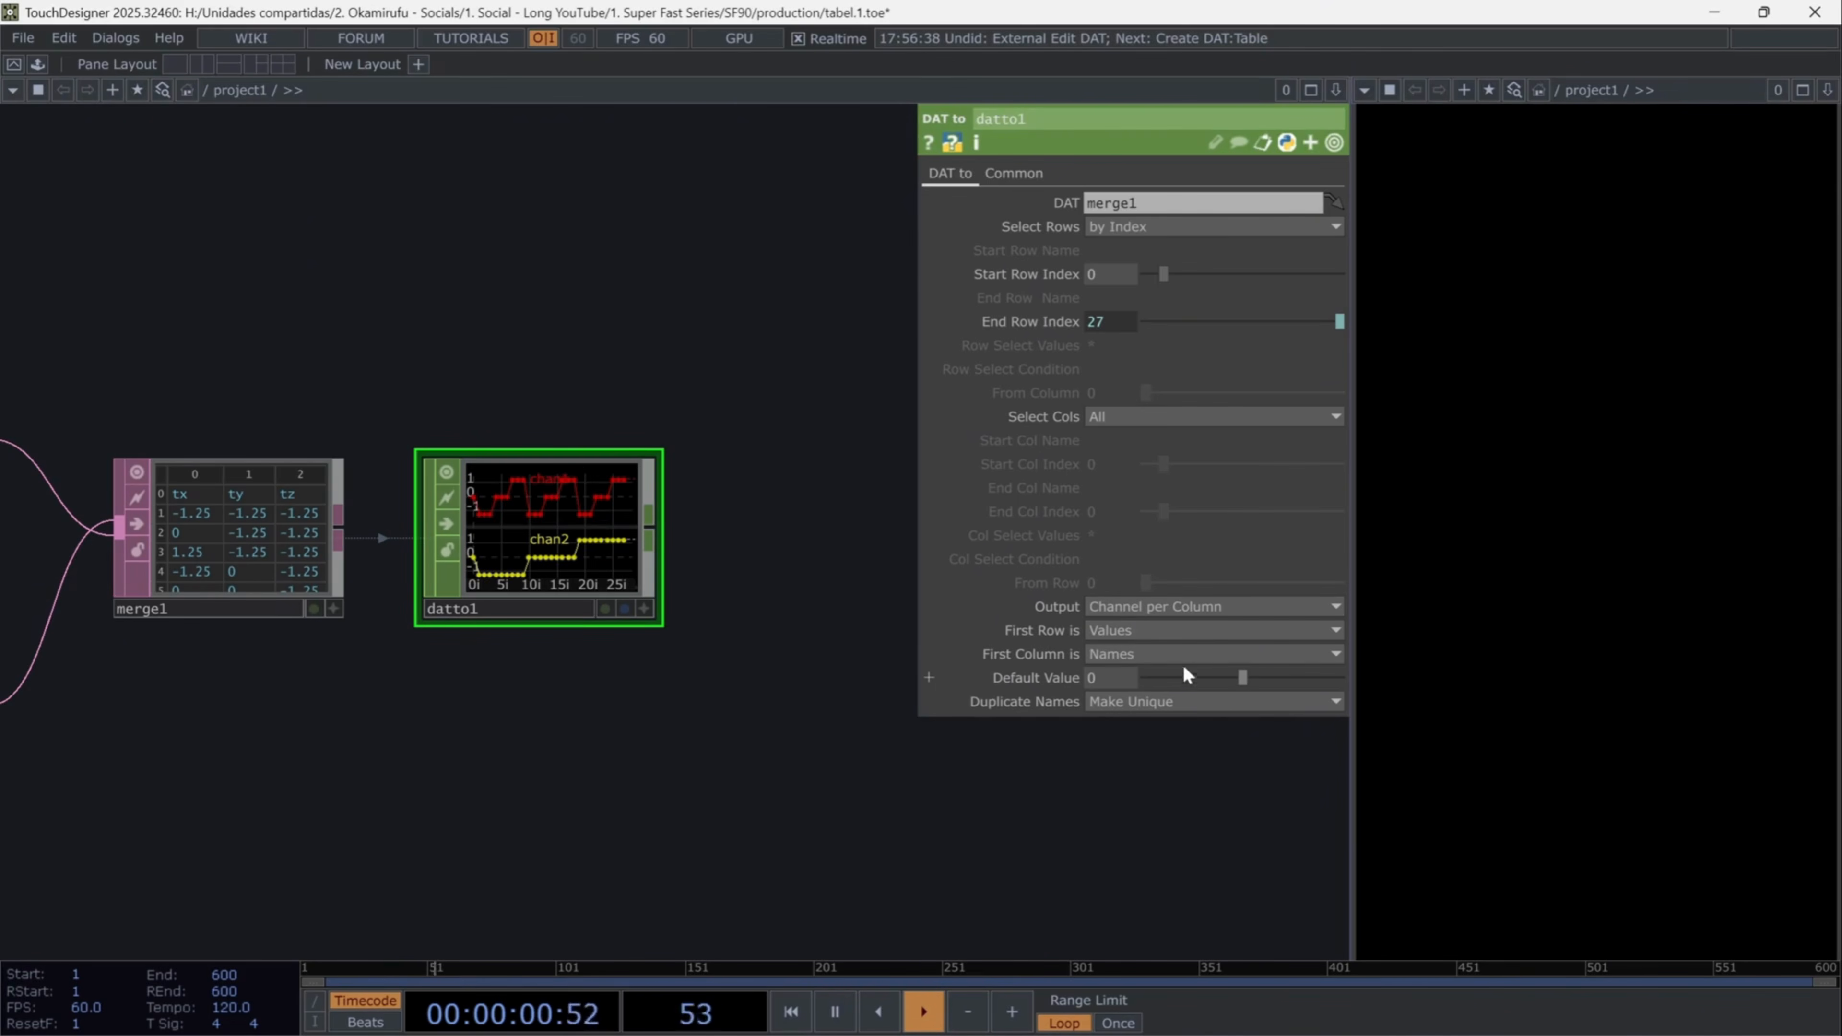
{"action": "left_click", "coordinate": [1170, 653]}
{"action": "left_click", "coordinate": [1128, 671]}
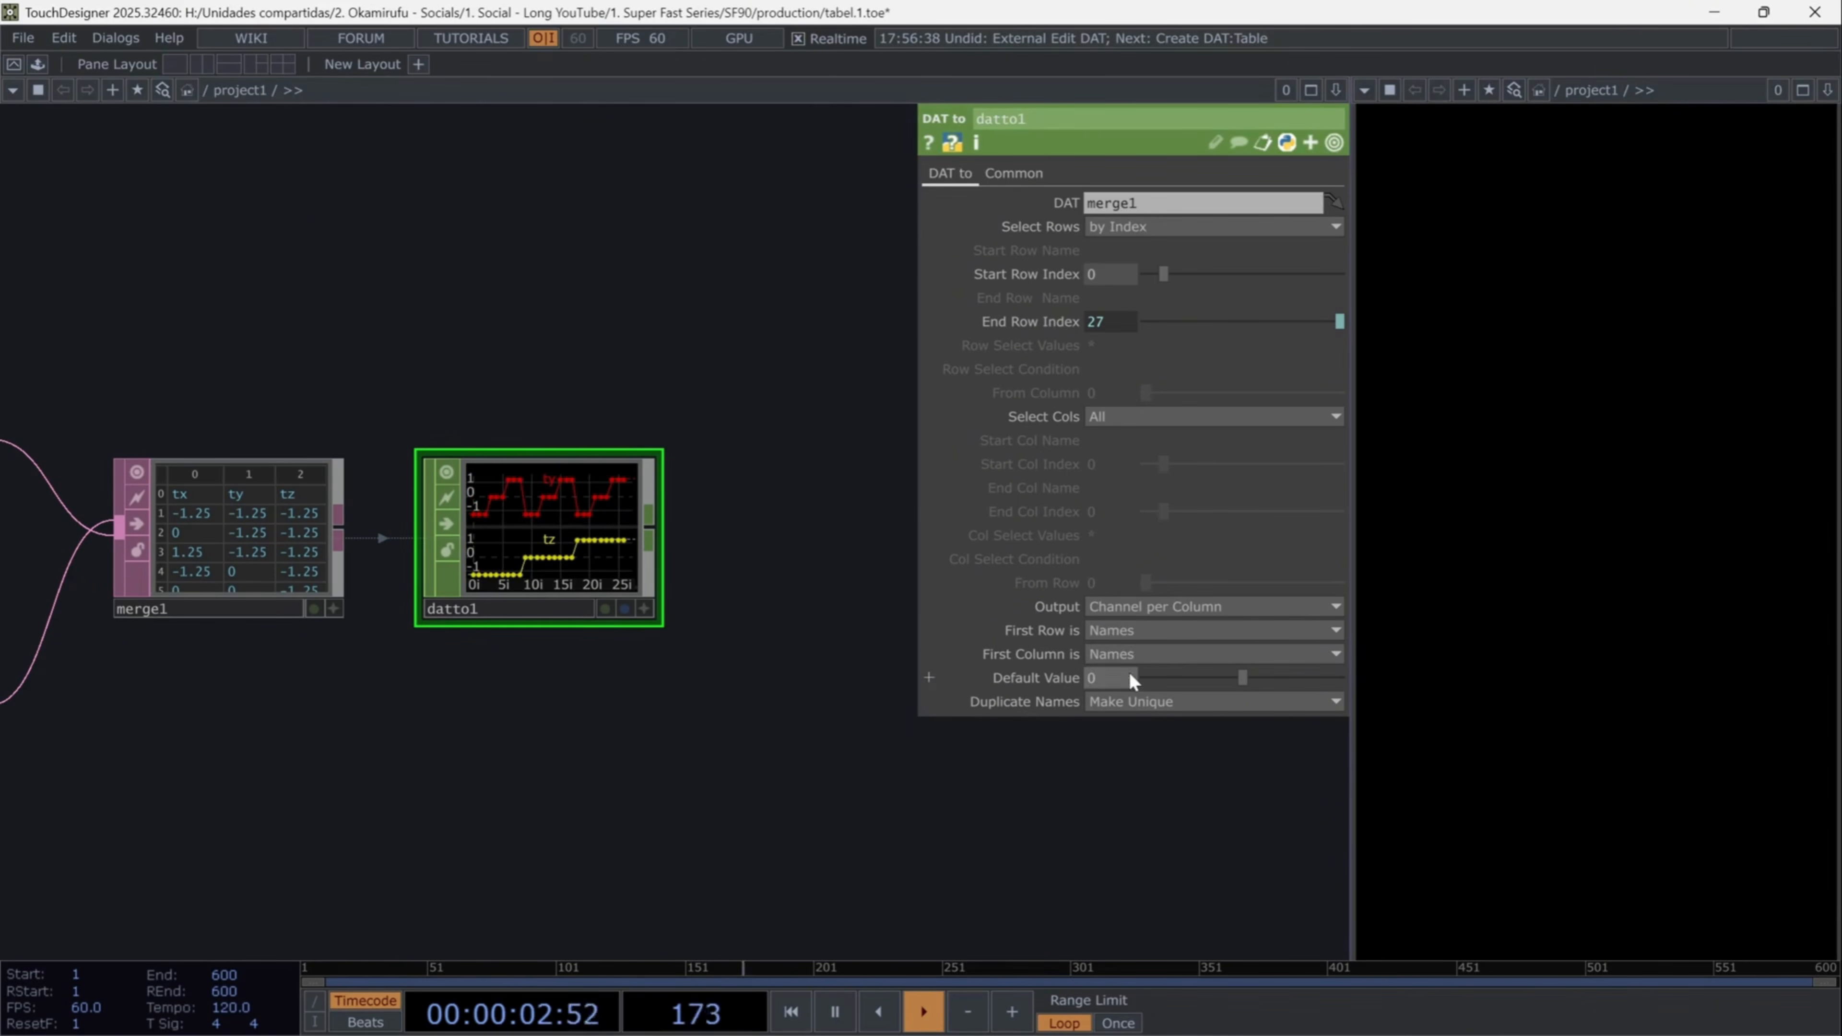
{"action": "left_click", "coordinate": [1128, 656]}
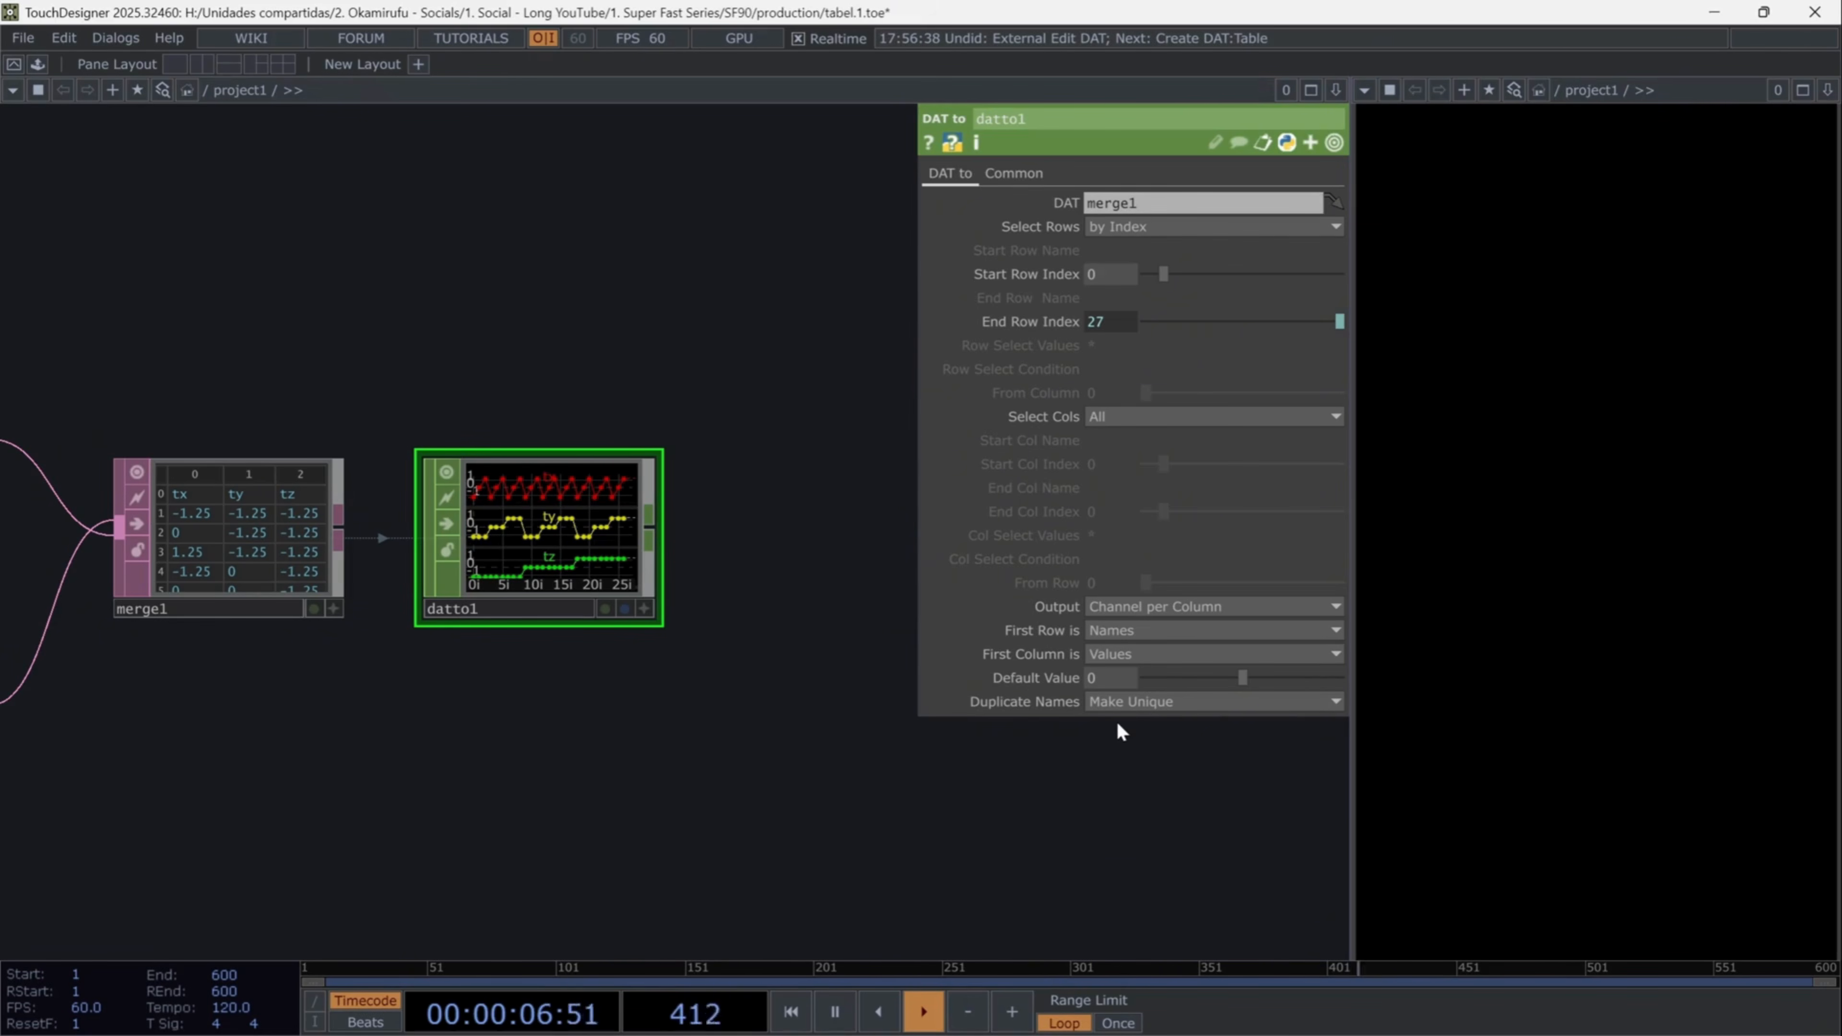
- Examine how the grid's points pass from popto1 through select1 and merge1 into datto1's tx, ty and tz channels
{"action": "scroll", "coordinate": [534, 555], "scroll_direction": "up", "scroll_amount": 5}
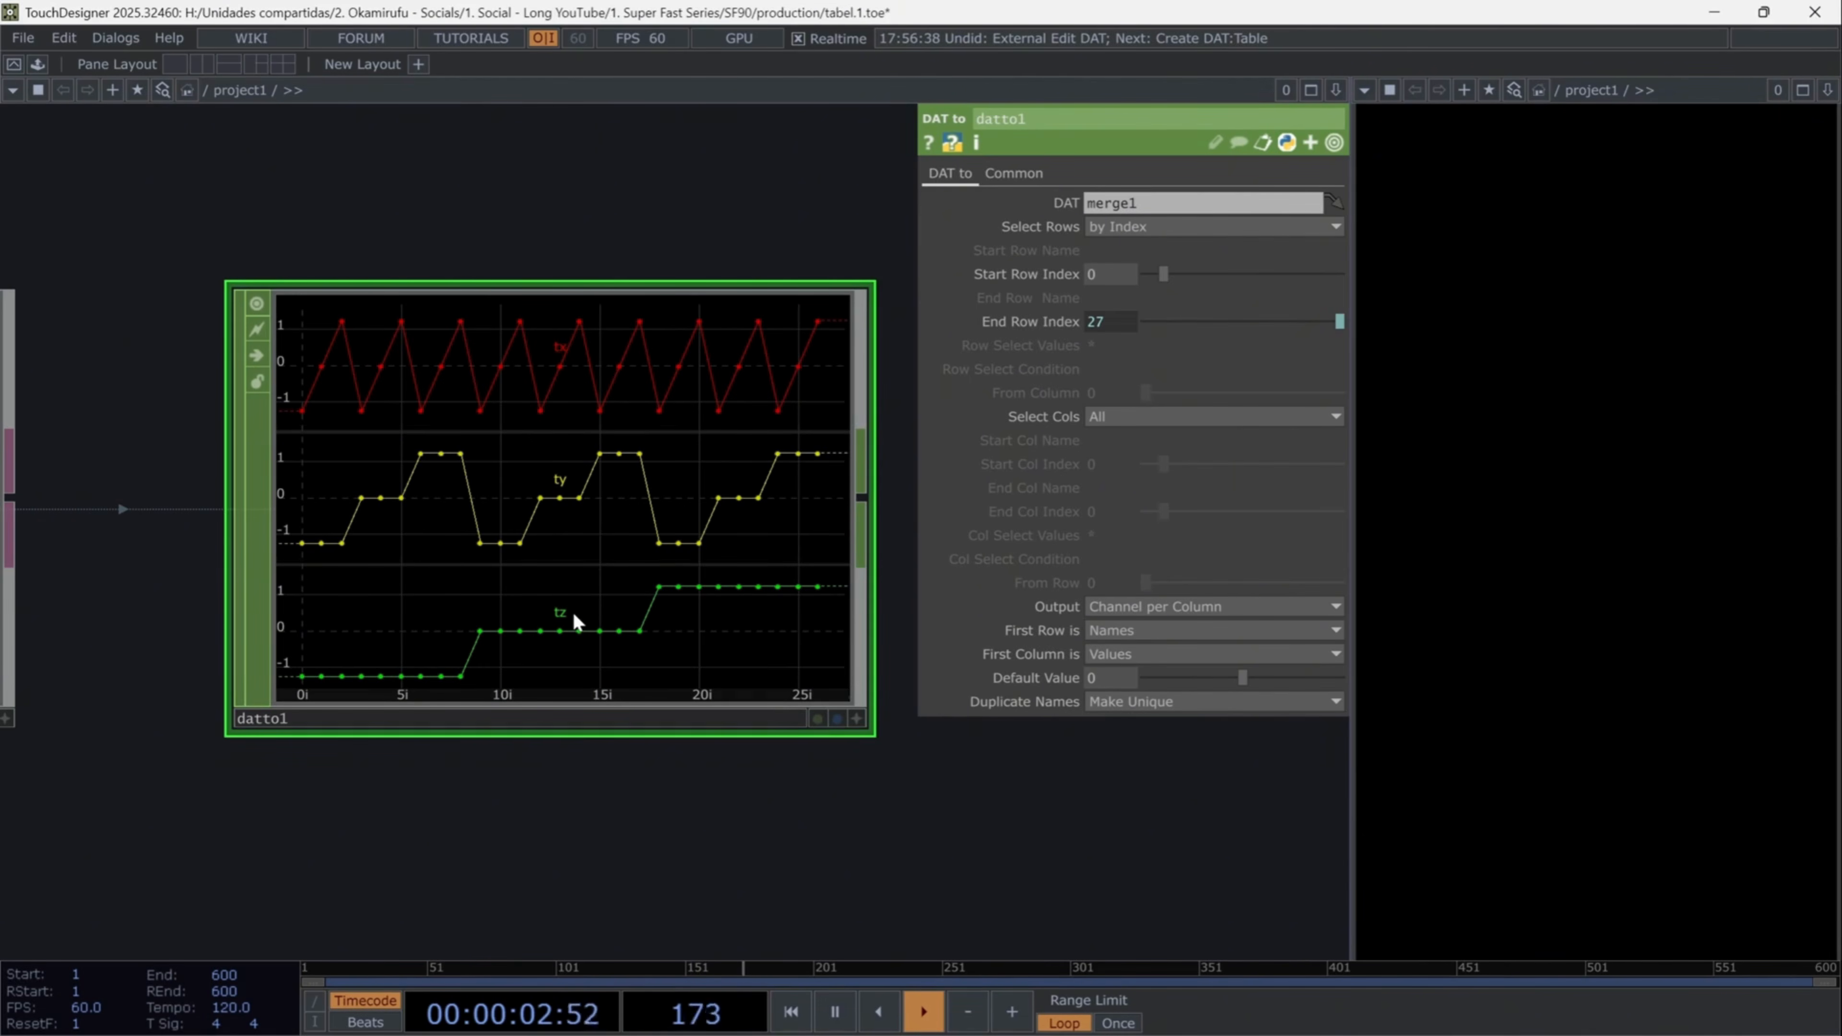
{"action": "scroll", "coordinate": [573, 618], "scroll_direction": "down", "scroll_amount": 5}
{"action": "left_click_drag", "start_coordinate": [602, 697], "coordinate": [408, 625]}
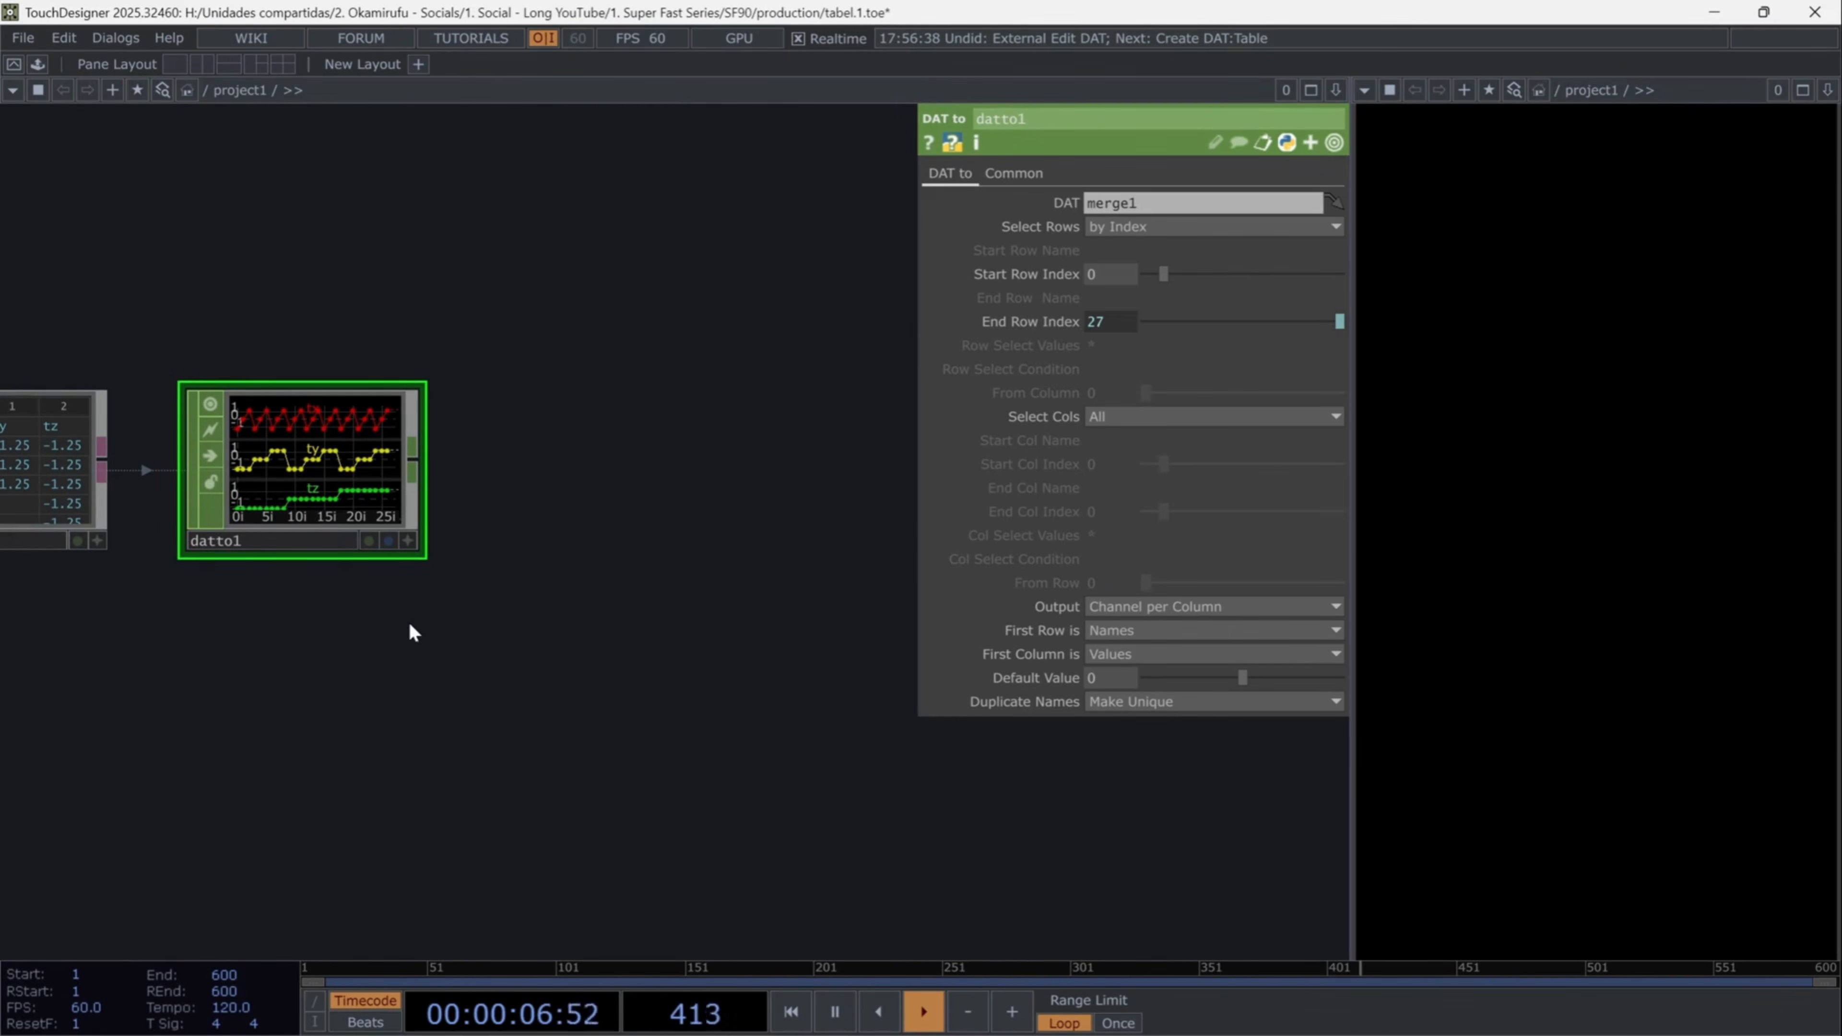
{"action": "left_click_drag", "start_coordinate": [236, 681], "coordinate": [650, 711]}
{"action": "scroll", "coordinate": [631, 723], "scroll_direction": "down", "scroll_amount": 4}
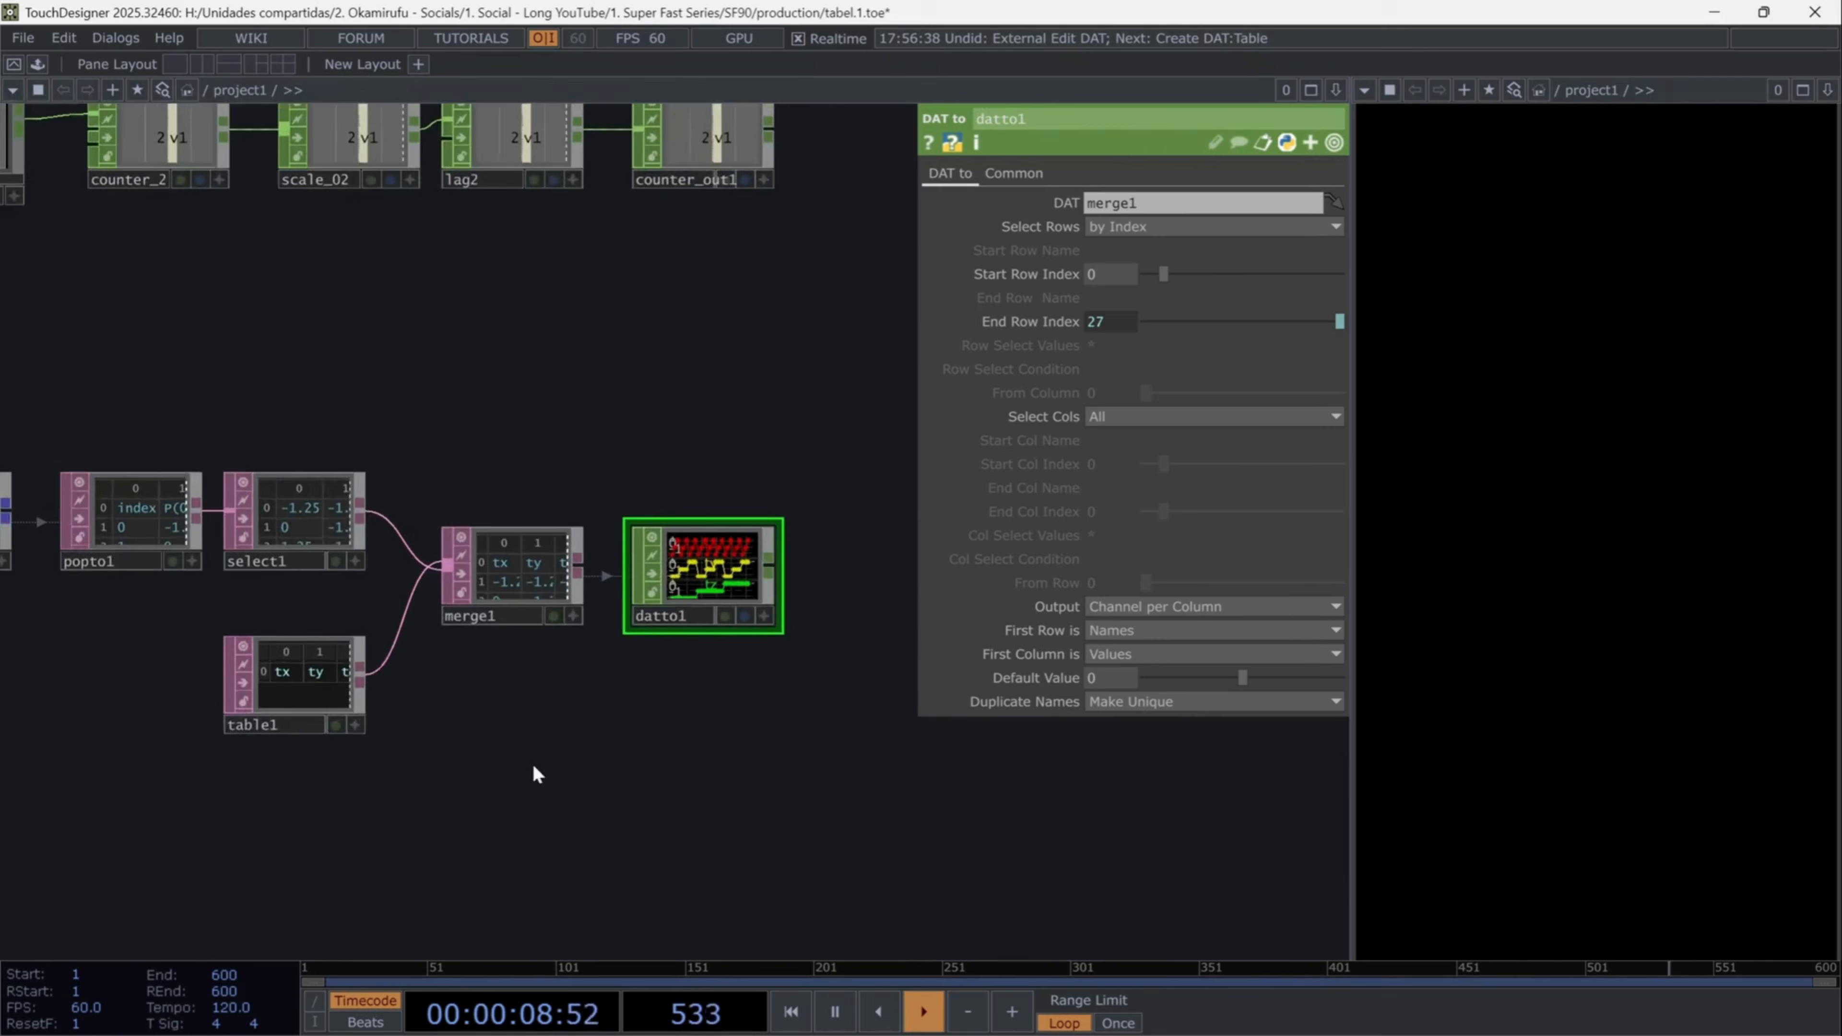
{"action": "left_click_drag", "start_coordinate": [533, 764], "coordinate": [707, 818]}
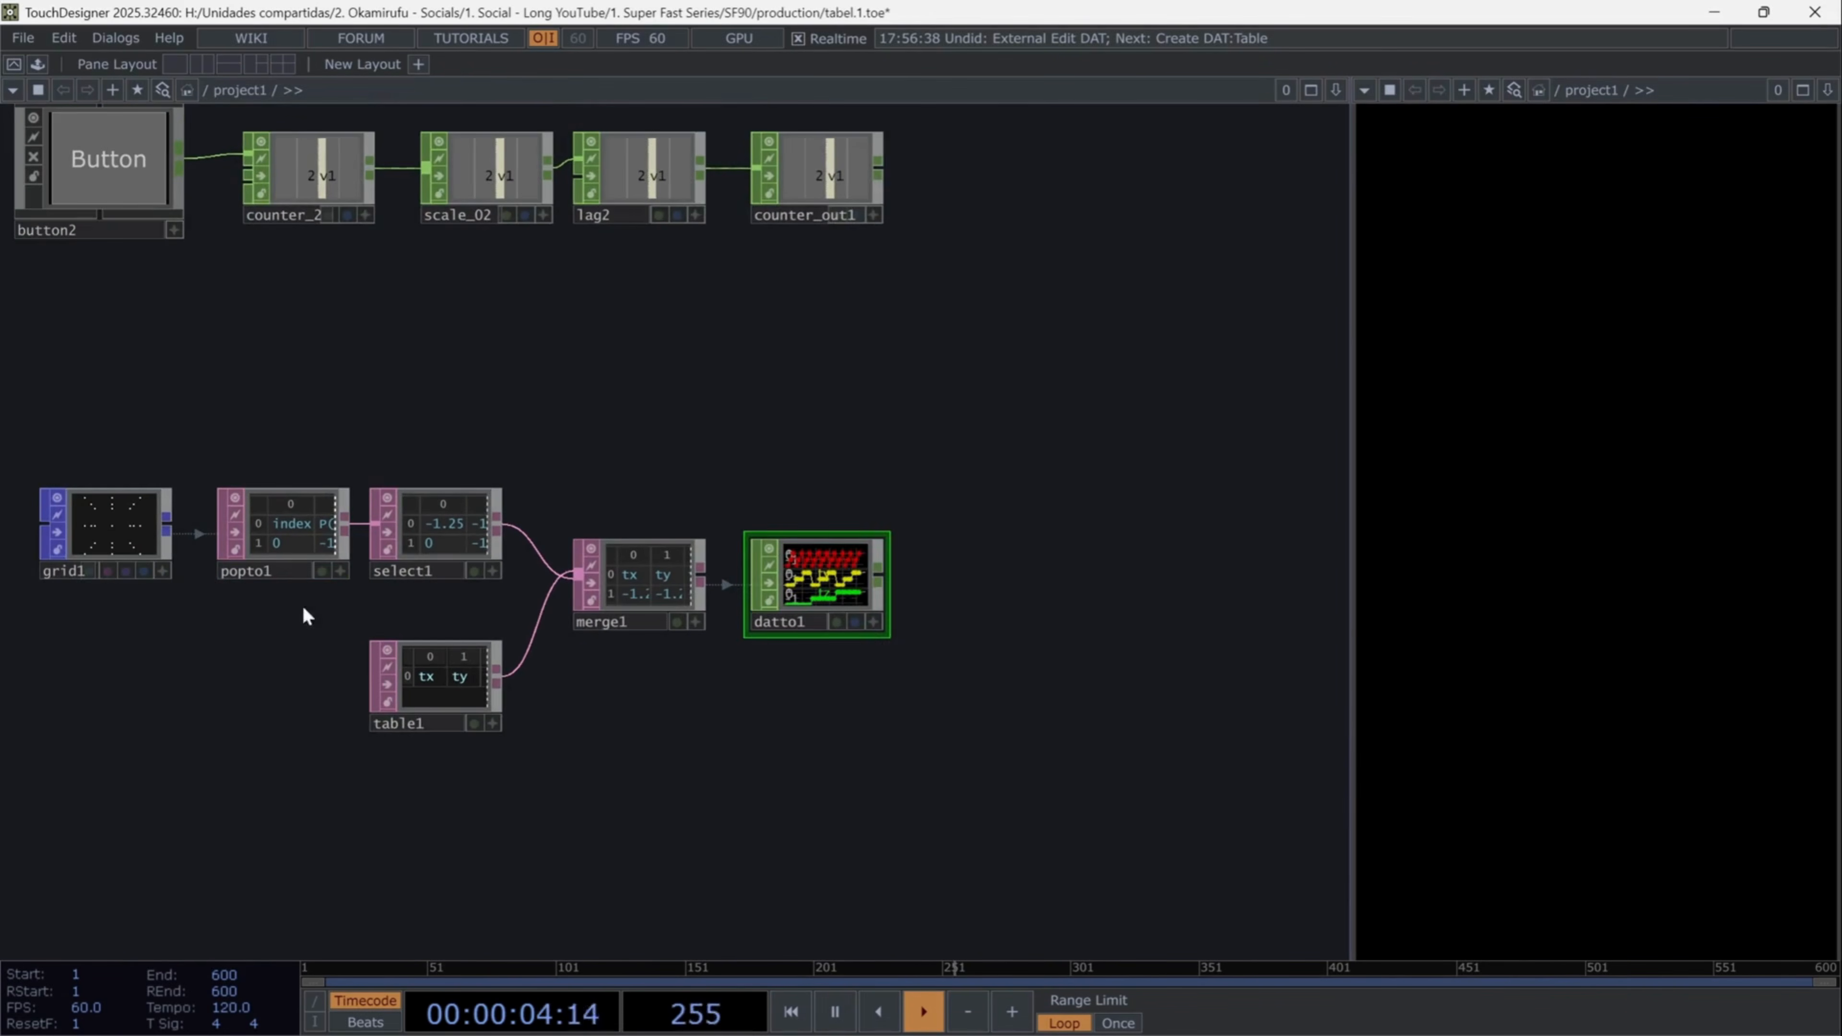
{"action": "left_click", "coordinate": [275, 522]}
{"action": "scroll", "coordinate": [276, 521], "scroll_direction": "up", "scroll_amount": 5}
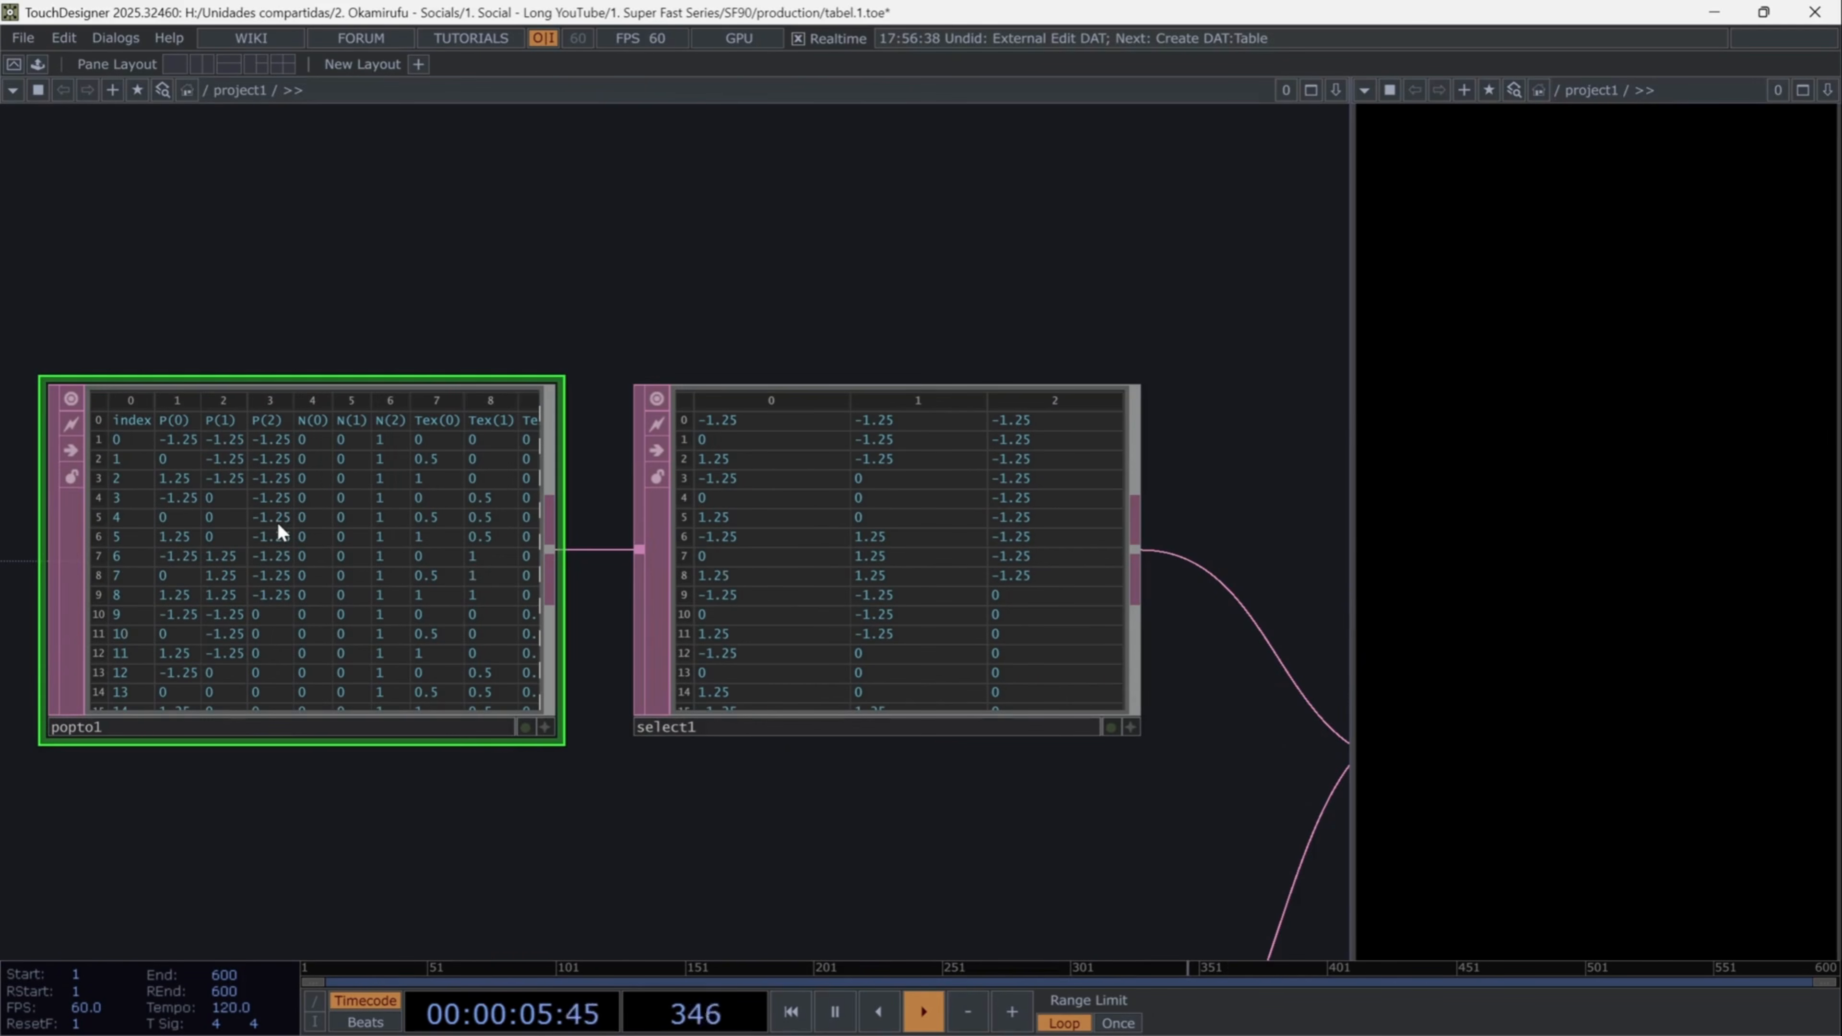
{"action": "left_click", "coordinate": [880, 547]}
{"action": "left_click_drag", "start_coordinate": [1040, 794], "coordinate": [764, 654]}
{"action": "scroll", "coordinate": [501, 337], "scroll_direction": "up", "scroll_amount": 3}
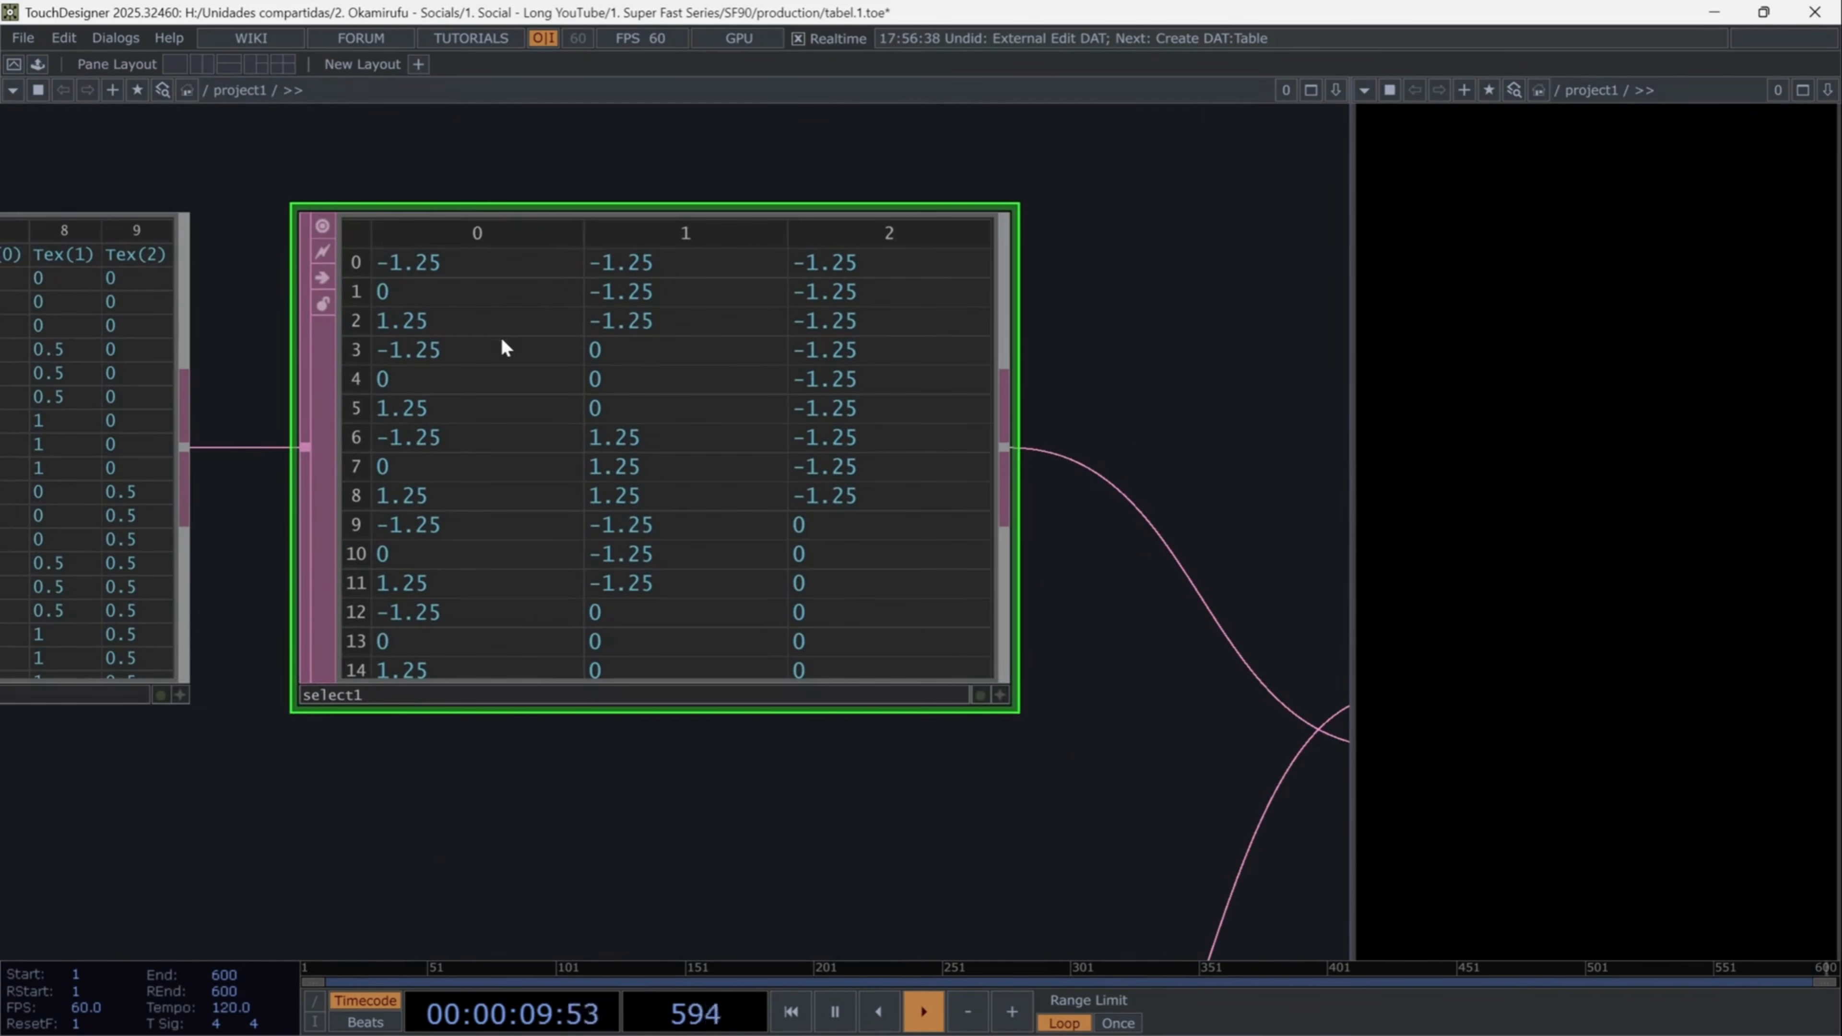
{"action": "left_click_drag", "start_coordinate": [818, 780], "coordinate": [136, 445]}
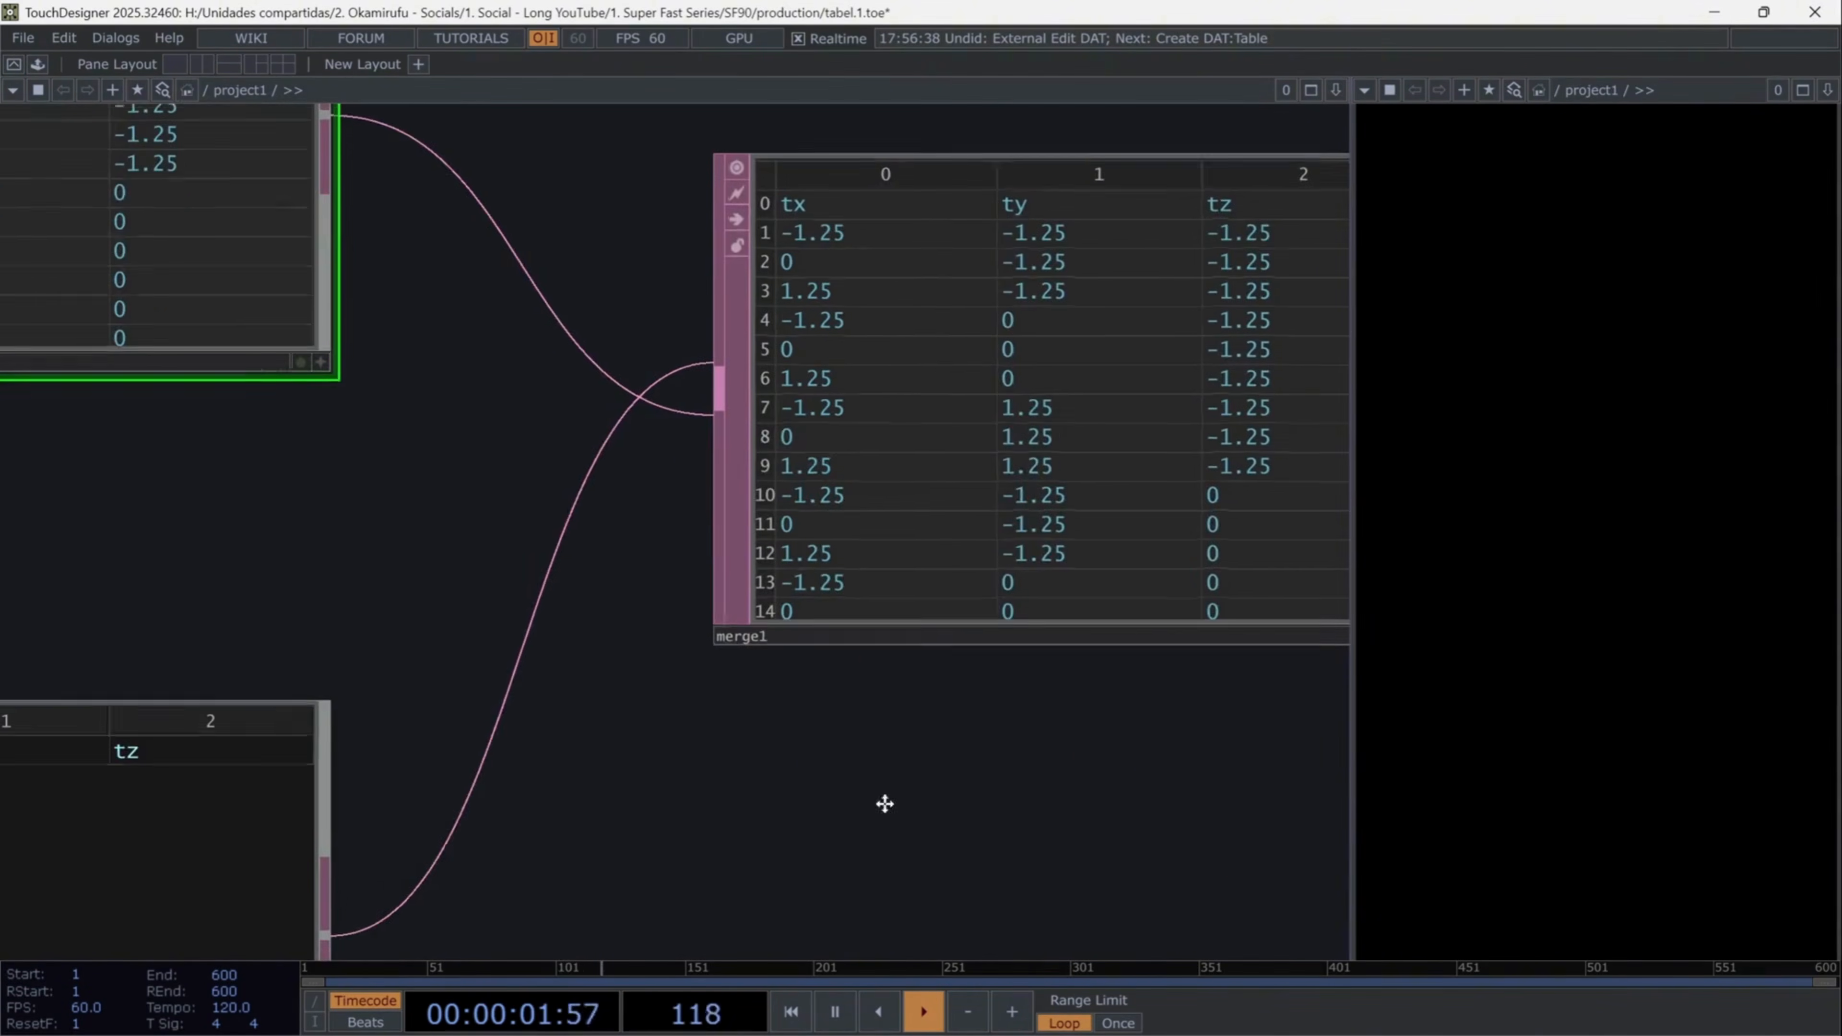
{"action": "left_click_drag", "start_coordinate": [885, 803], "coordinate": [631, 851]}
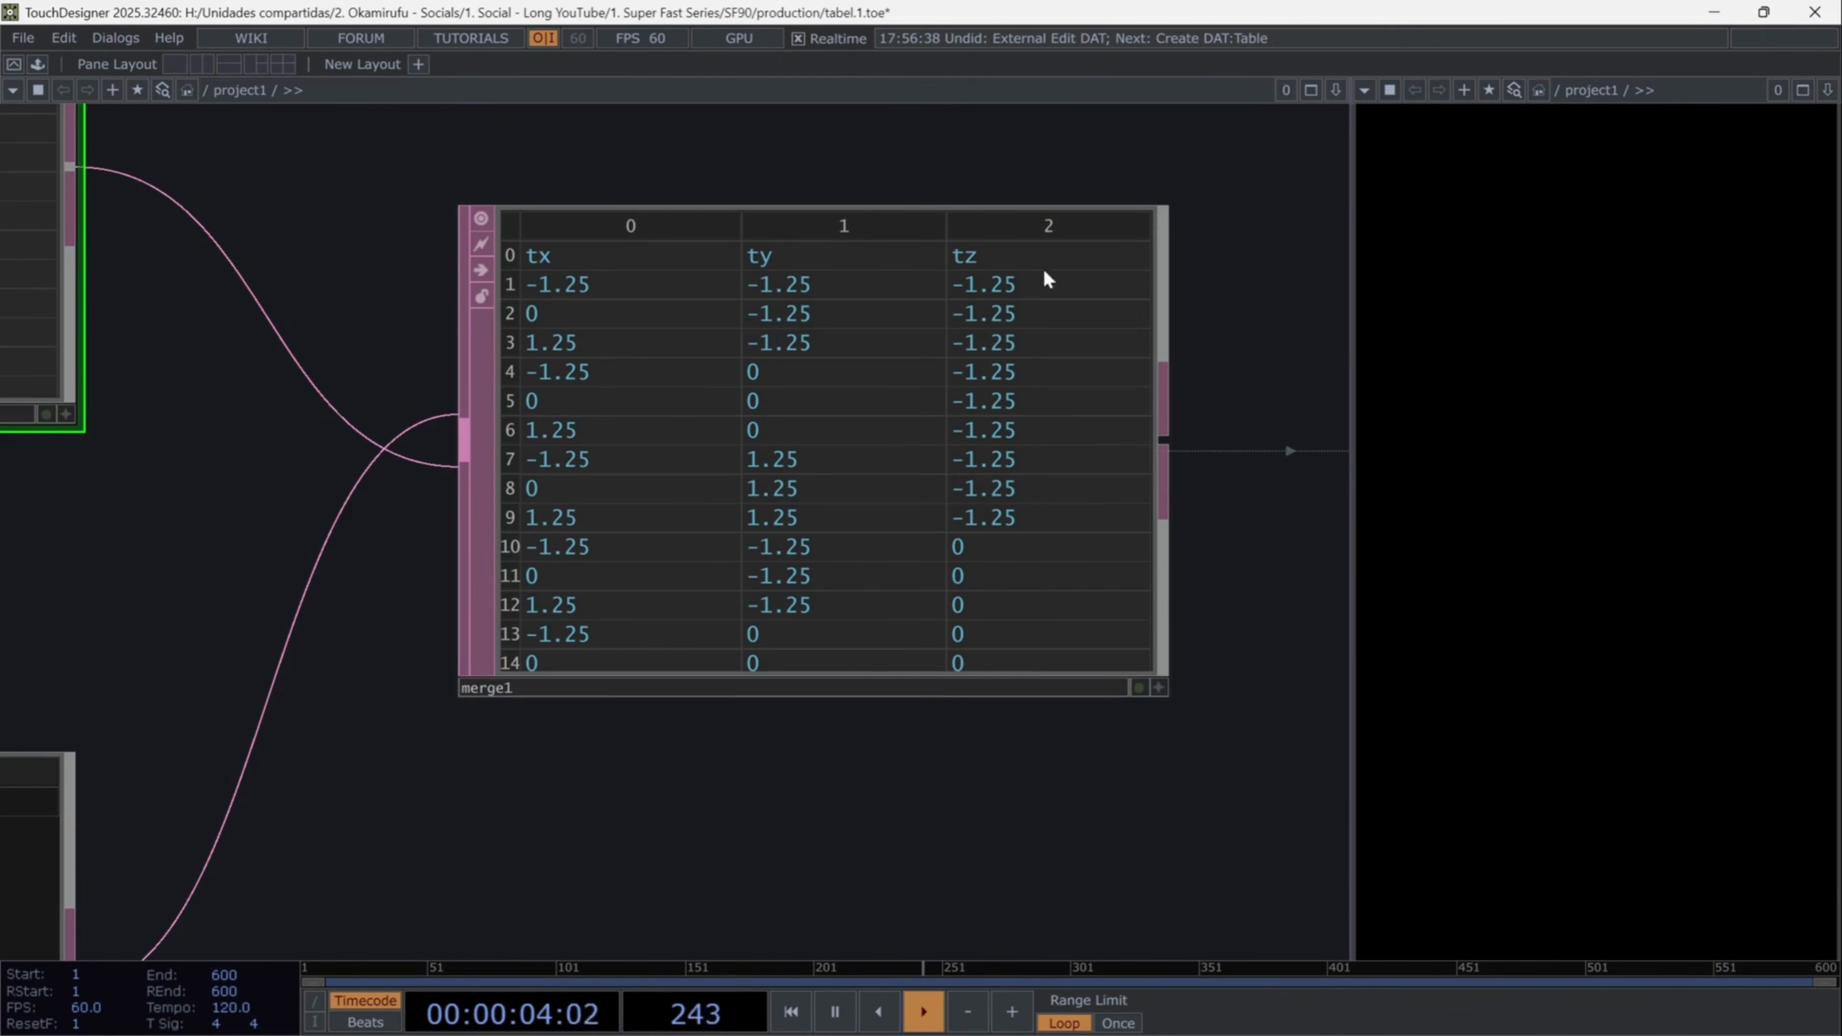
{"action": "left_click_drag", "start_coordinate": [1129, 818], "coordinate": [518, 778]}
{"action": "scroll", "coordinate": [631, 770], "scroll_direction": "down", "scroll_amount": 3}
{"action": "left_click_drag", "start_coordinate": [963, 818], "coordinate": [744, 838]}
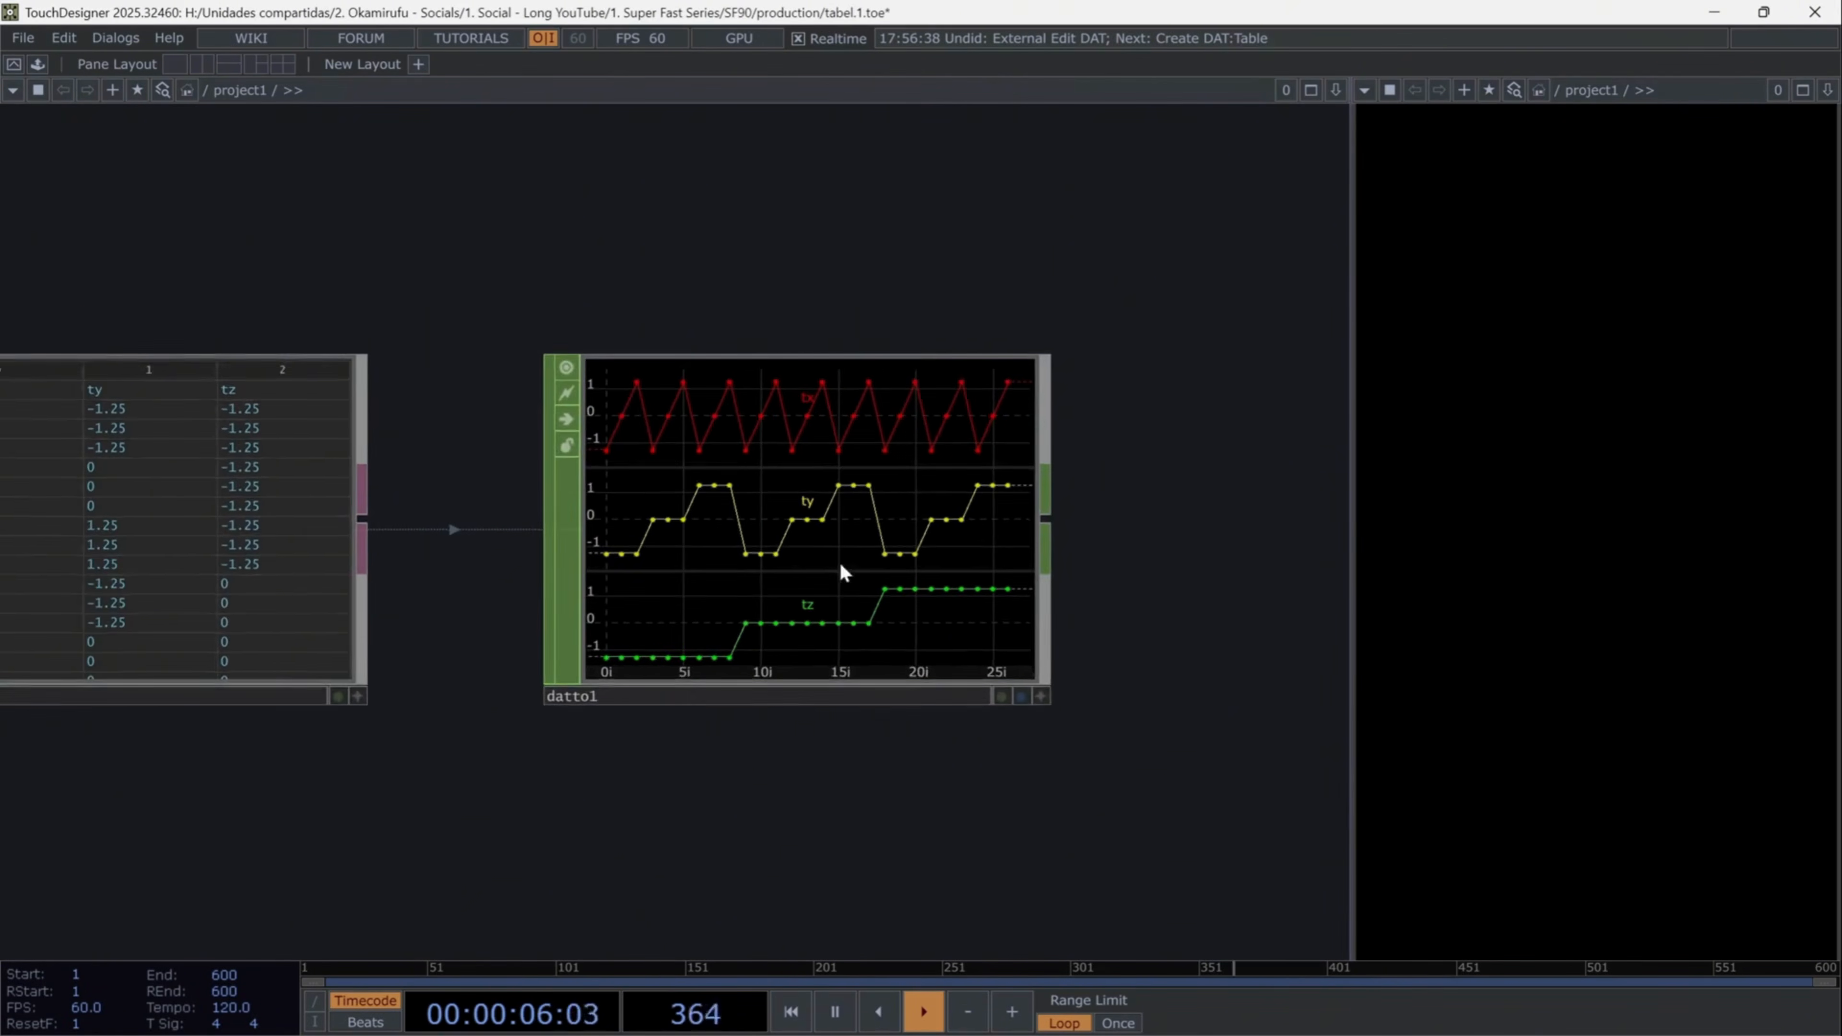
{"action": "left_click_drag", "start_coordinate": [954, 284], "coordinate": [950, 251]}
{"action": "scroll", "coordinate": [1139, 646], "scroll_direction": "down", "scroll_amount": 1}
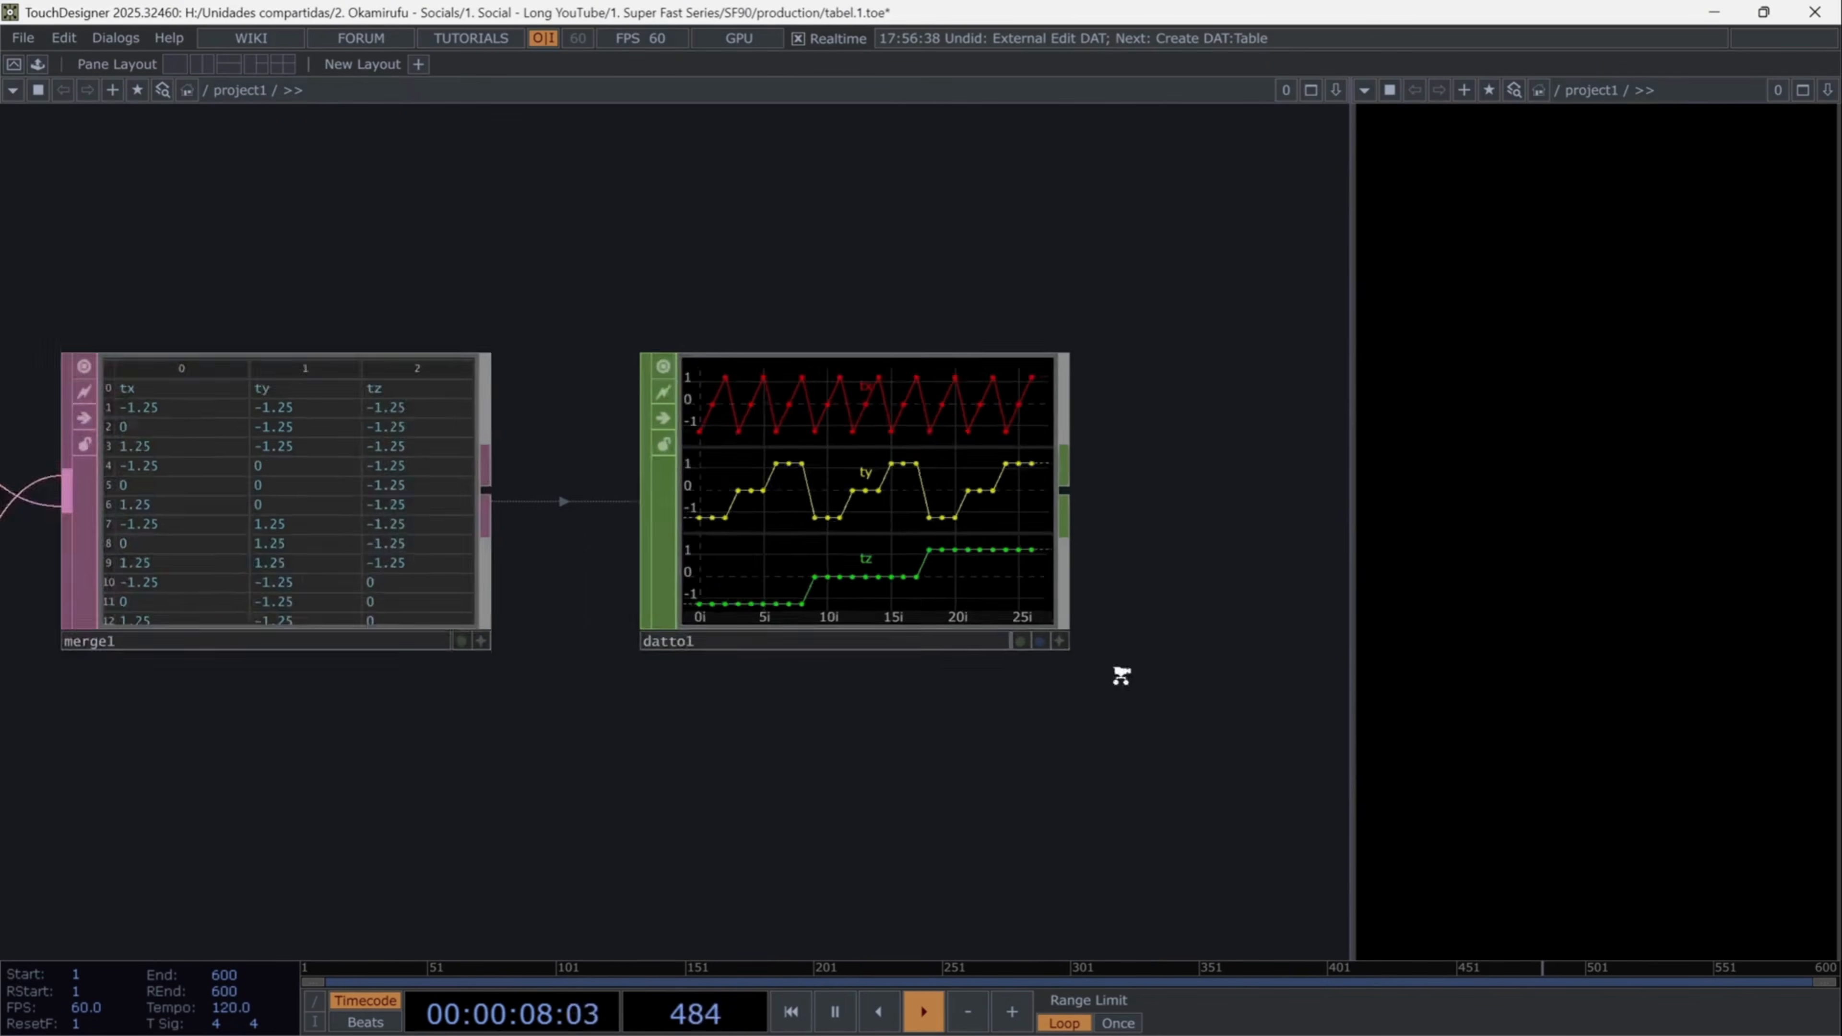
{"action": "scroll", "coordinate": [798, 726], "scroll_direction": "down", "scroll_amount": 3}
- Add an Info CHOP wired from datto1, place it above the main chain and inspect its channels
{"action": "left_click_drag", "start_coordinate": [712, 773], "coordinate": [387, 763]}
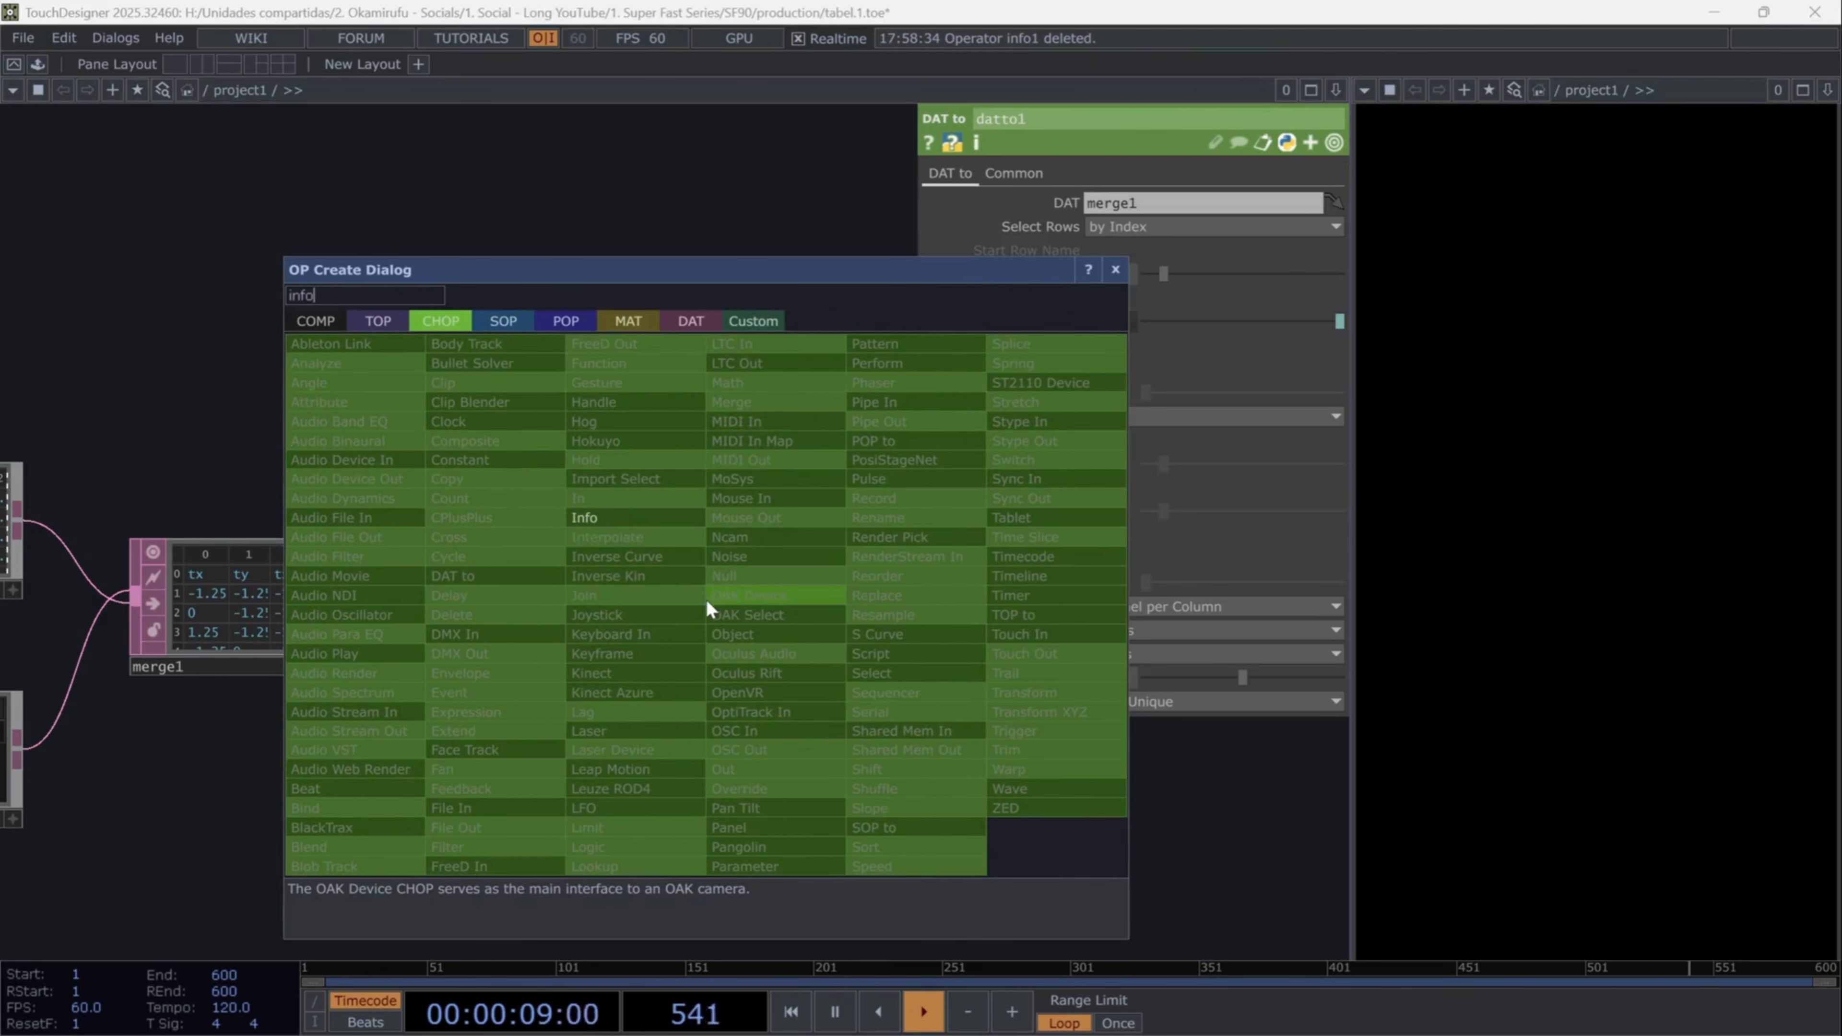
{"action": "left_click", "coordinate": [629, 516]}
{"action": "left_click_drag", "start_coordinate": [812, 618], "coordinate": [793, 450]}
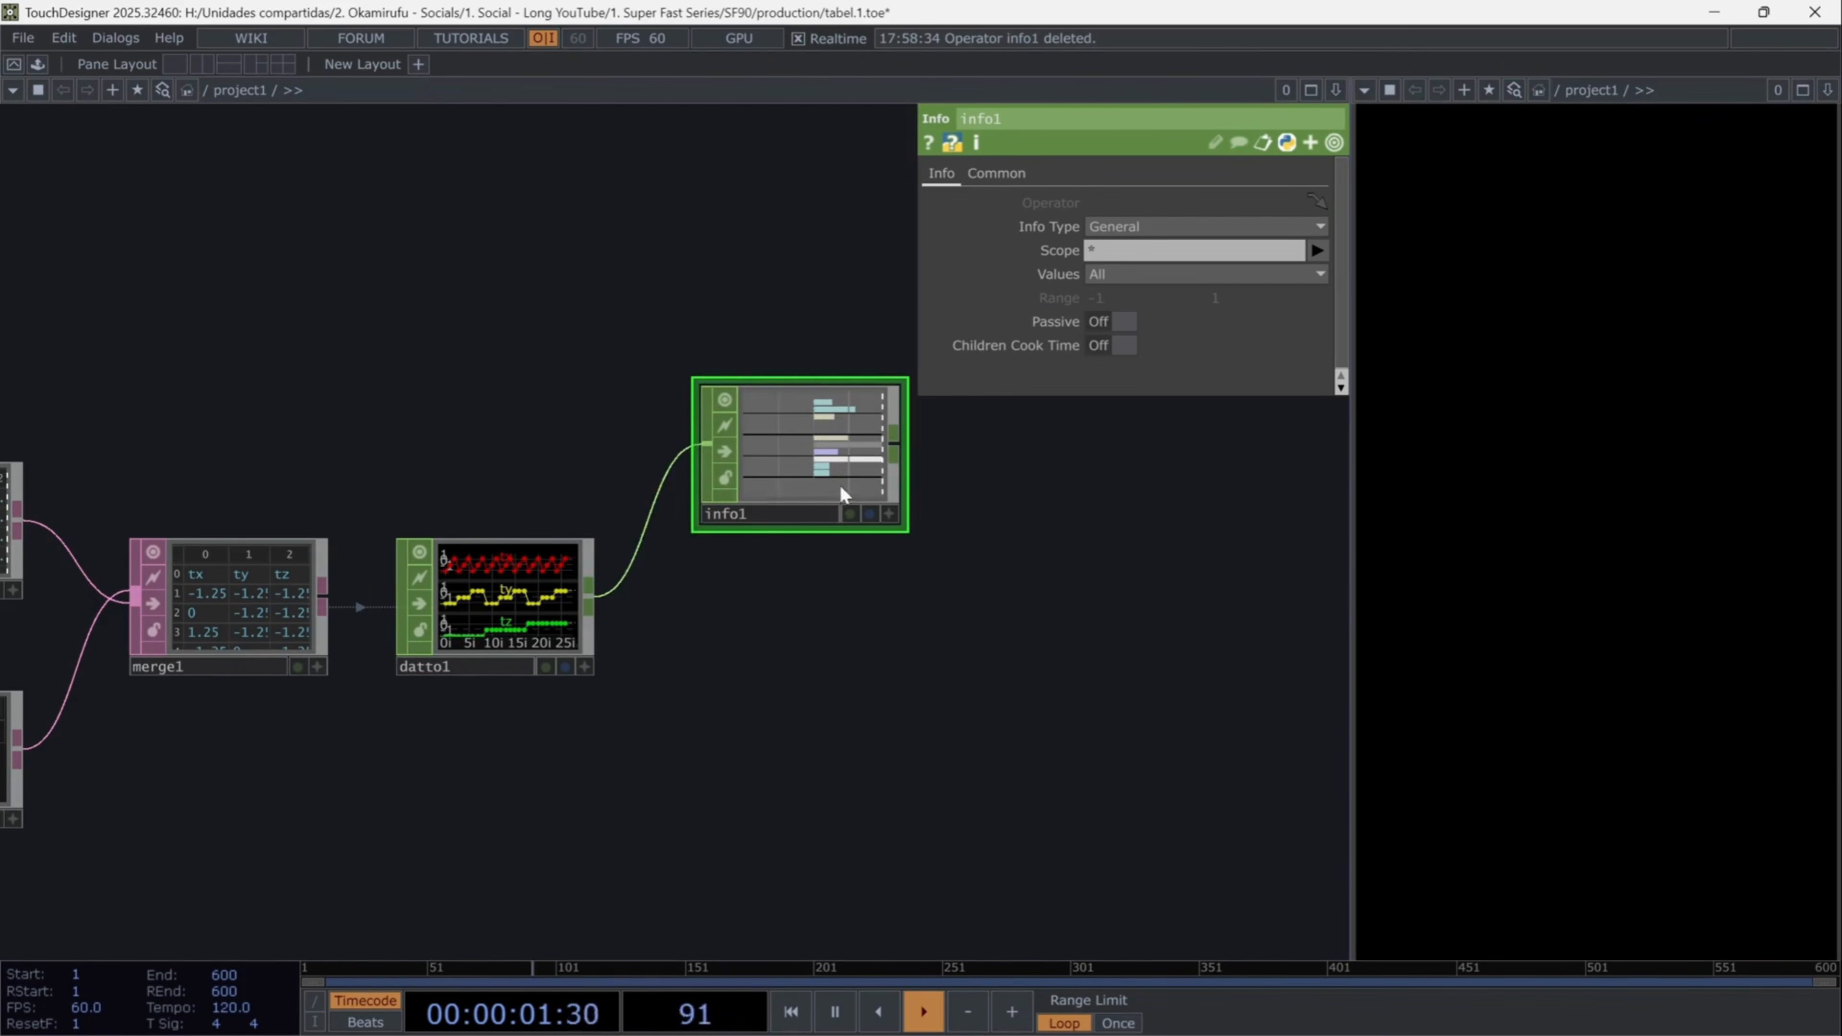
{"action": "scroll", "coordinate": [797, 449], "scroll_direction": "up", "scroll_amount": 5}
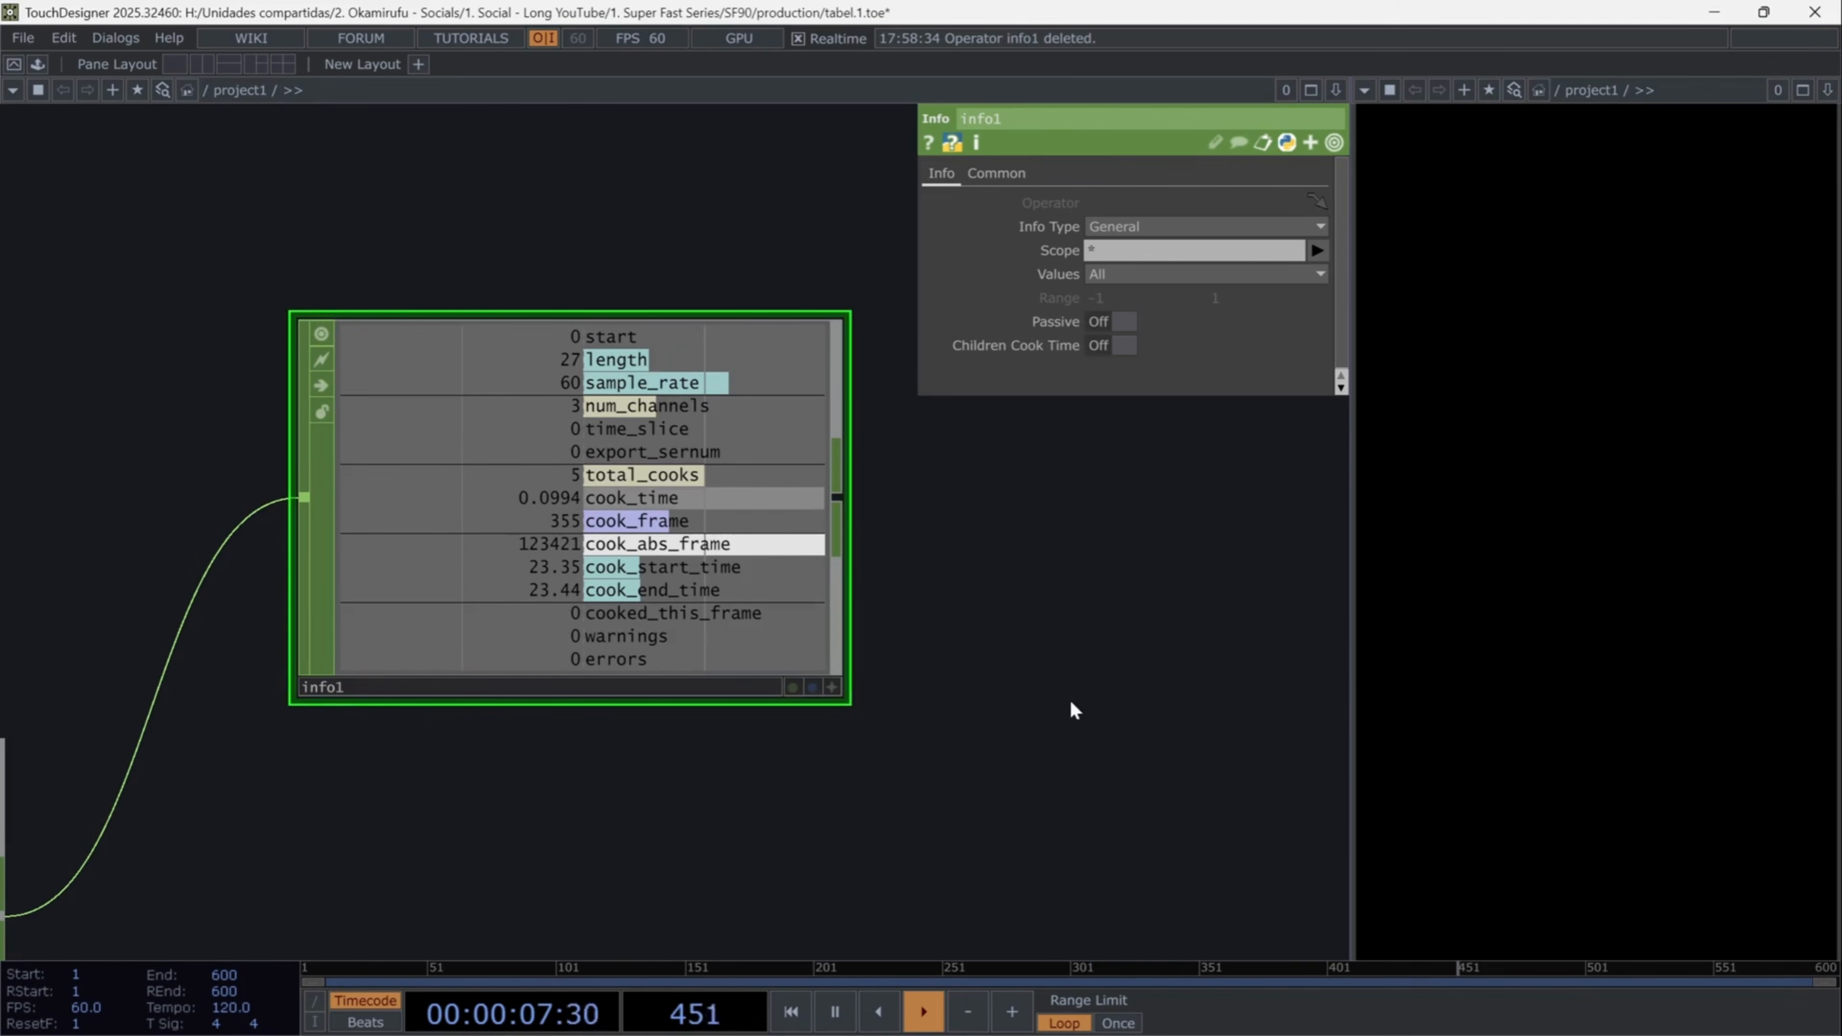
{"action": "scroll", "coordinate": [1089, 741], "scroll_direction": "down", "scroll_amount": 5}
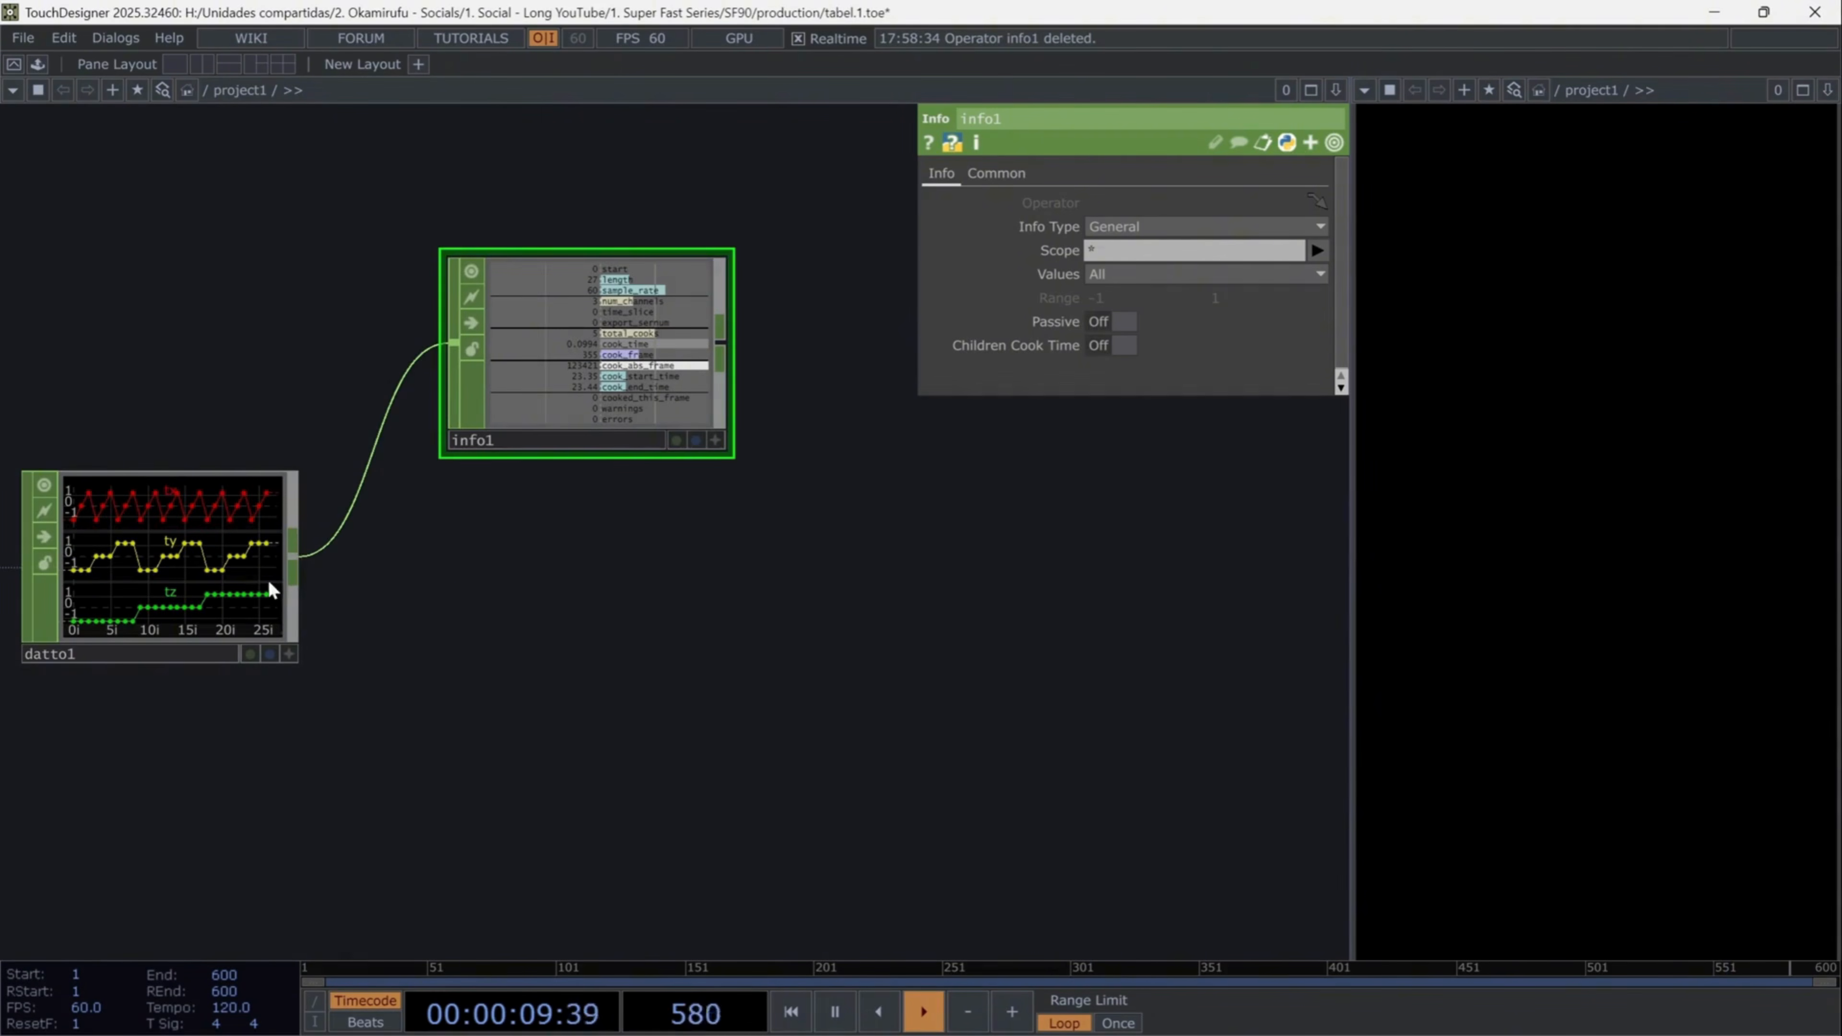
- Add a Merge CHOP wired from datto1 and place it beyond info1, in line with datto1
{"action": "left_click", "coordinate": [298, 566]}
{"action": "left_click", "coordinate": [489, 629]}
{"action": "type", "text": "merge"}
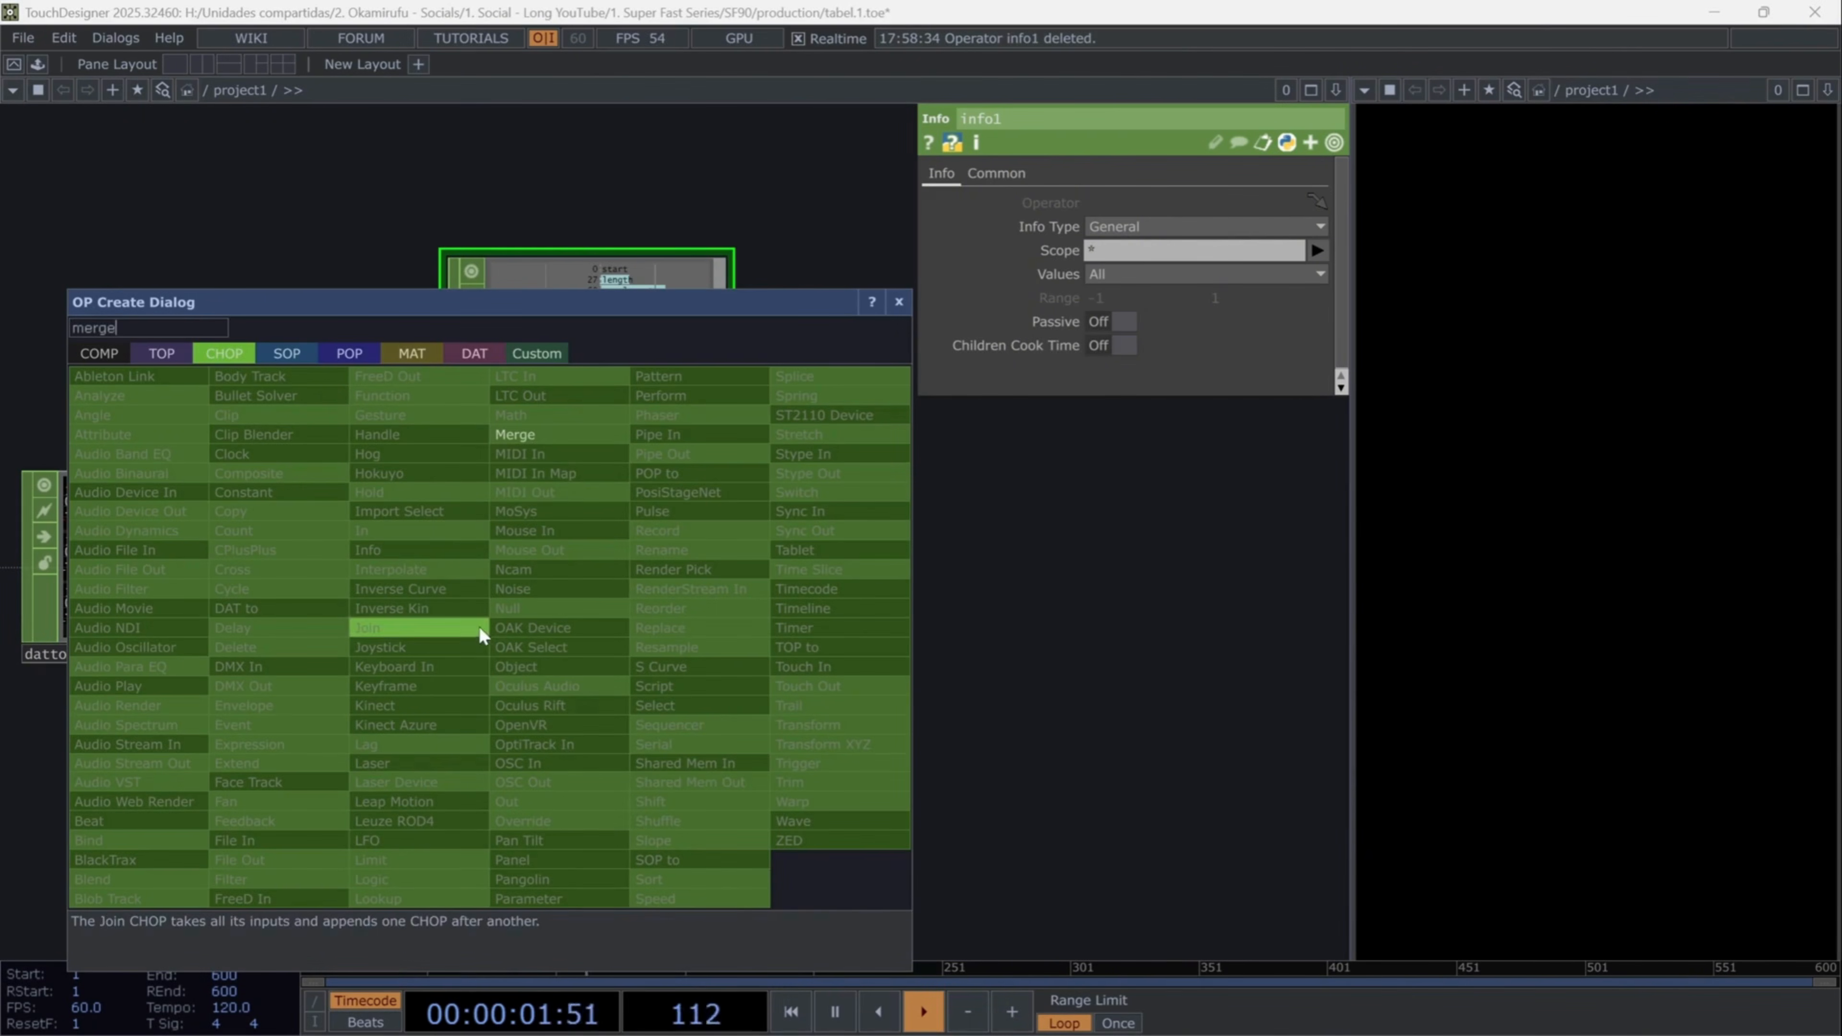
{"action": "left_click", "coordinate": [567, 439]}
{"action": "left_click_drag", "start_coordinate": [683, 639], "coordinate": [883, 675]}
{"action": "left_click_drag", "start_coordinate": [539, 786], "coordinate": [265, 815]}
{"action": "left_click_drag", "start_coordinate": [596, 718], "coordinate": [650, 638]}
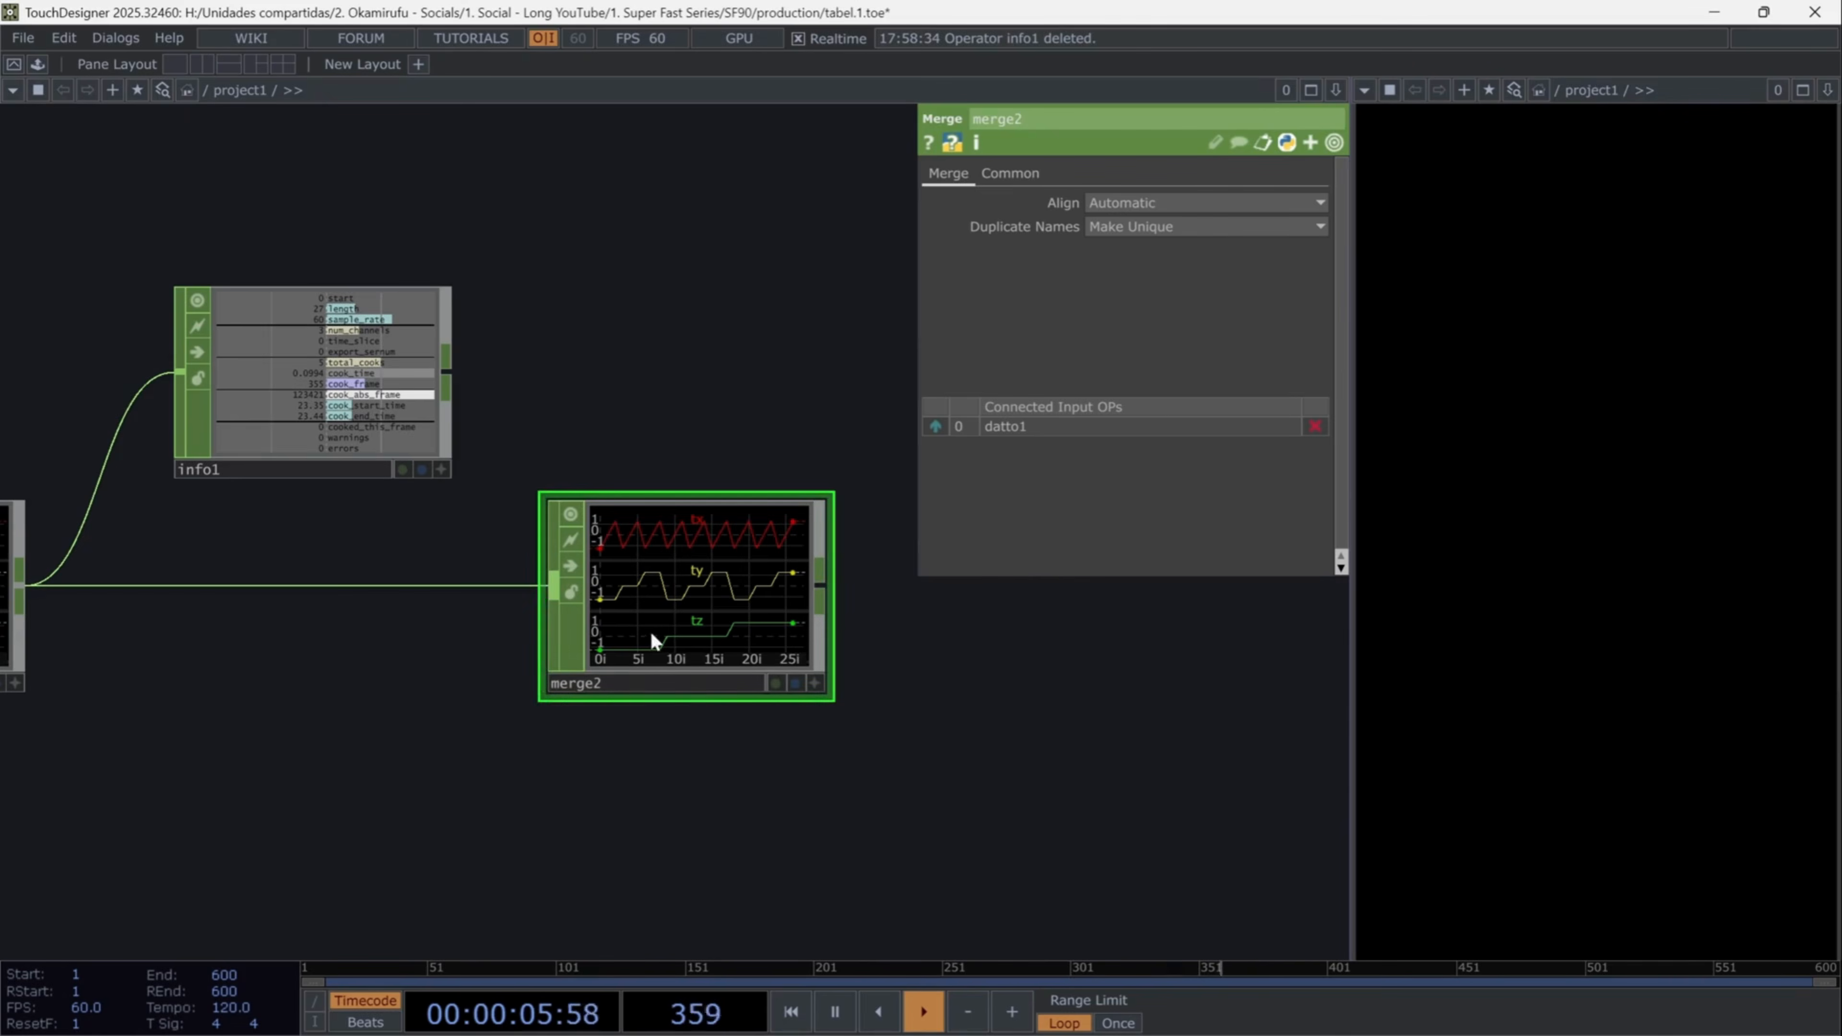
- Add a Pattern CHOP below merge2 and set its type to Ramp
{"action": "left_click_drag", "start_coordinate": [954, 745], "coordinate": [822, 729]}
{"action": "key", "text": "Tab"}
{"action": "type", "text": "patt"}
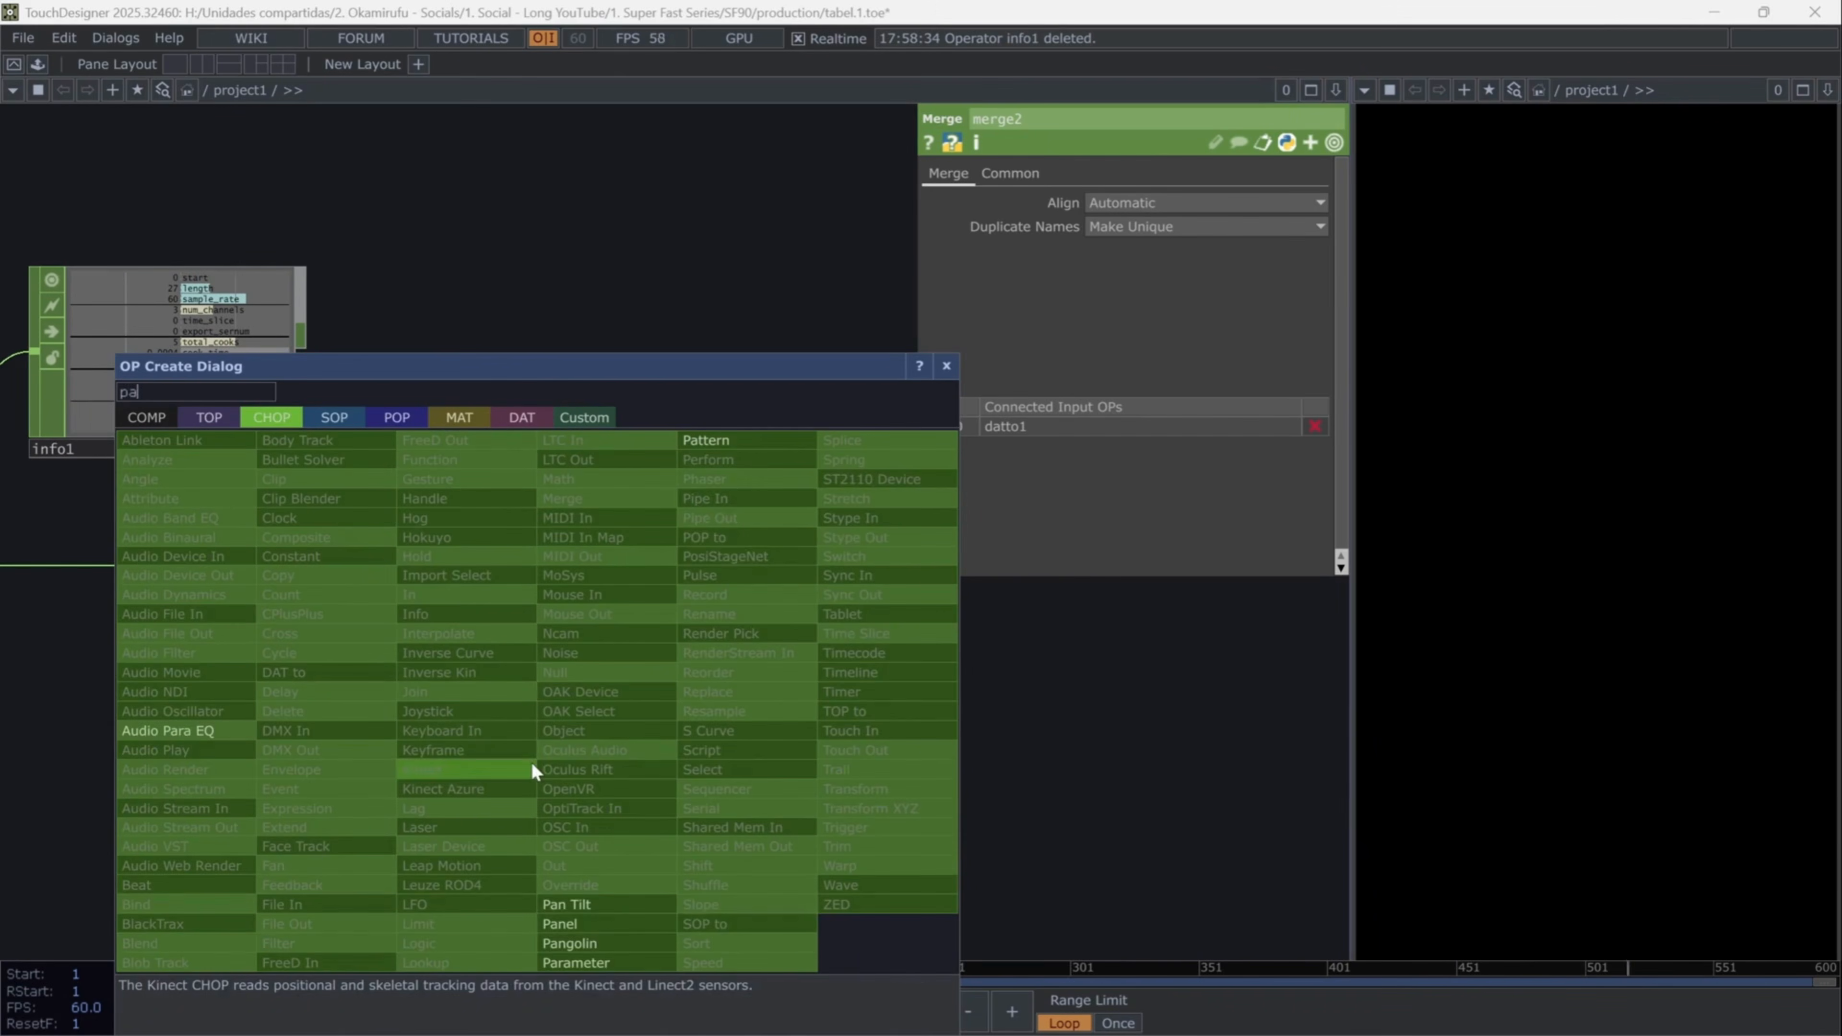
{"action": "left_click", "coordinate": [721, 442]}
{"action": "left_click", "coordinate": [539, 840]}
{"action": "left_click", "coordinate": [1144, 196]}
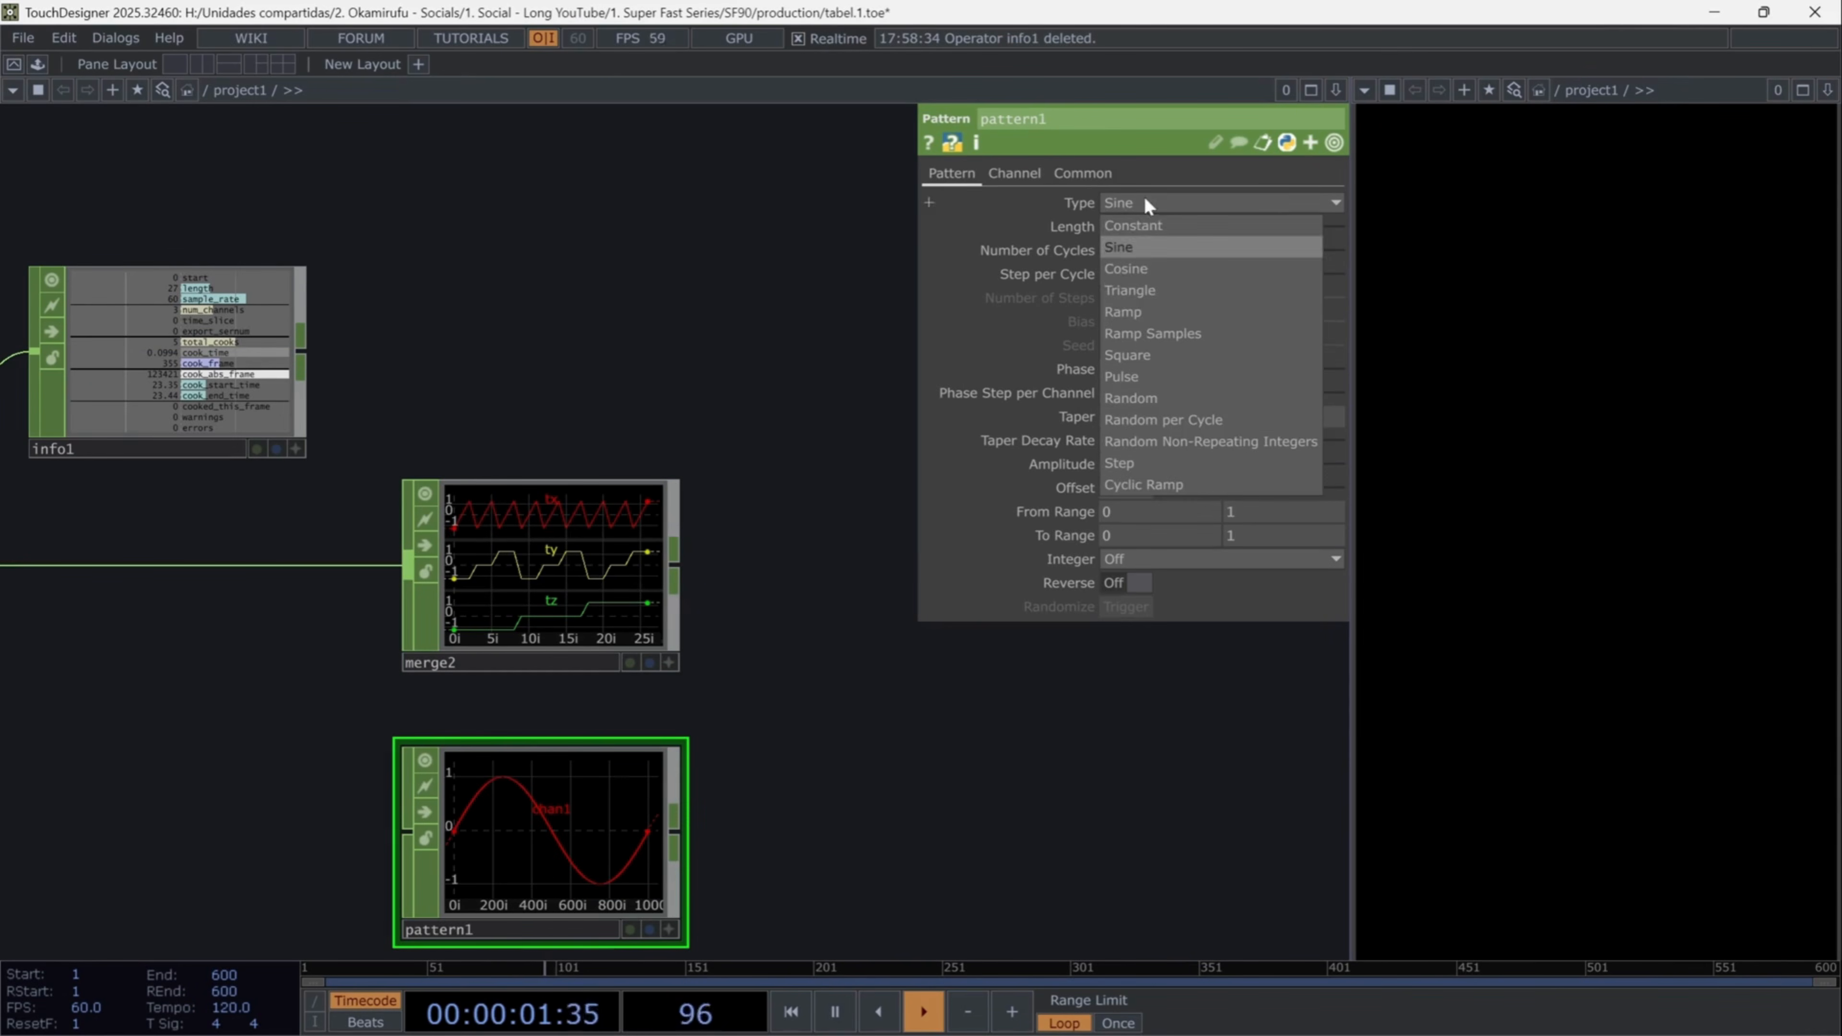
{"action": "left_click", "coordinate": [1144, 307]}
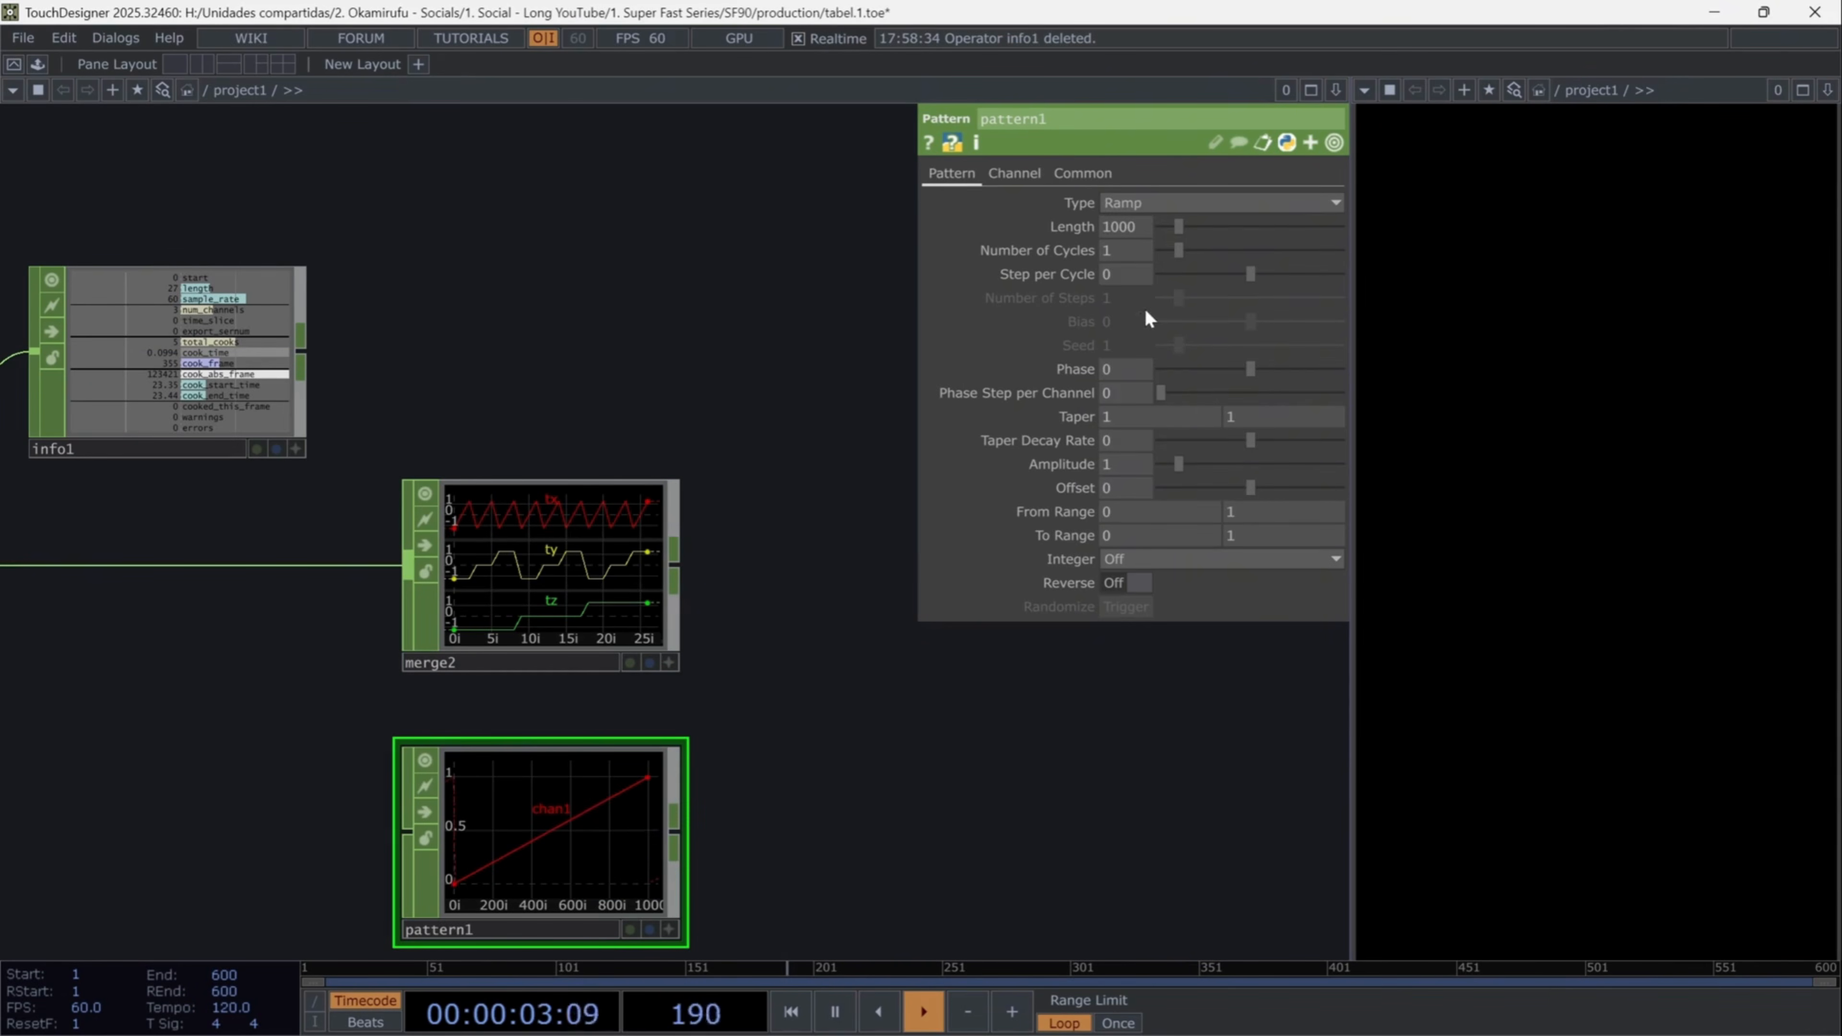
- Link pattern1's Length parameter to the length channel of info1
{"action": "left_click", "coordinate": [1082, 227]}
{"action": "scroll", "coordinate": [331, 504], "scroll_direction": "up", "scroll_amount": 3}
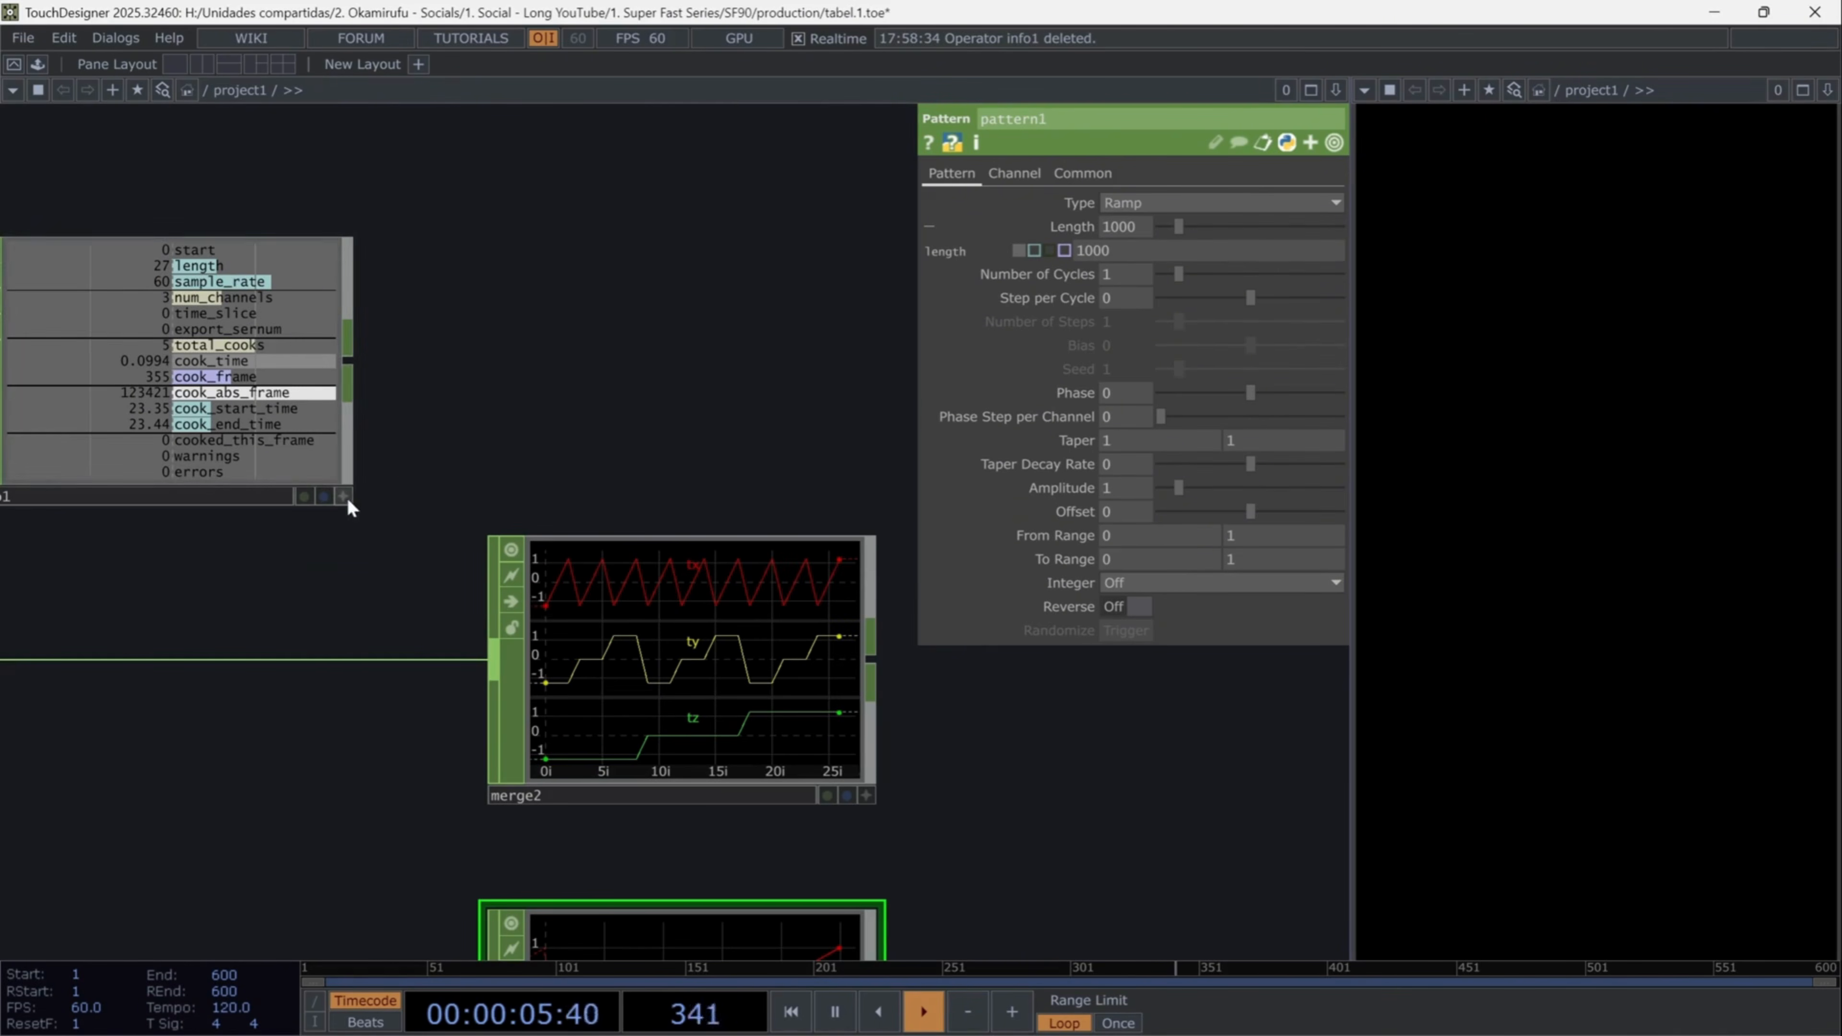
{"action": "left_click", "coordinate": [343, 496]}
{"action": "left_click_drag", "start_coordinate": [187, 262], "coordinate": [958, 231]}
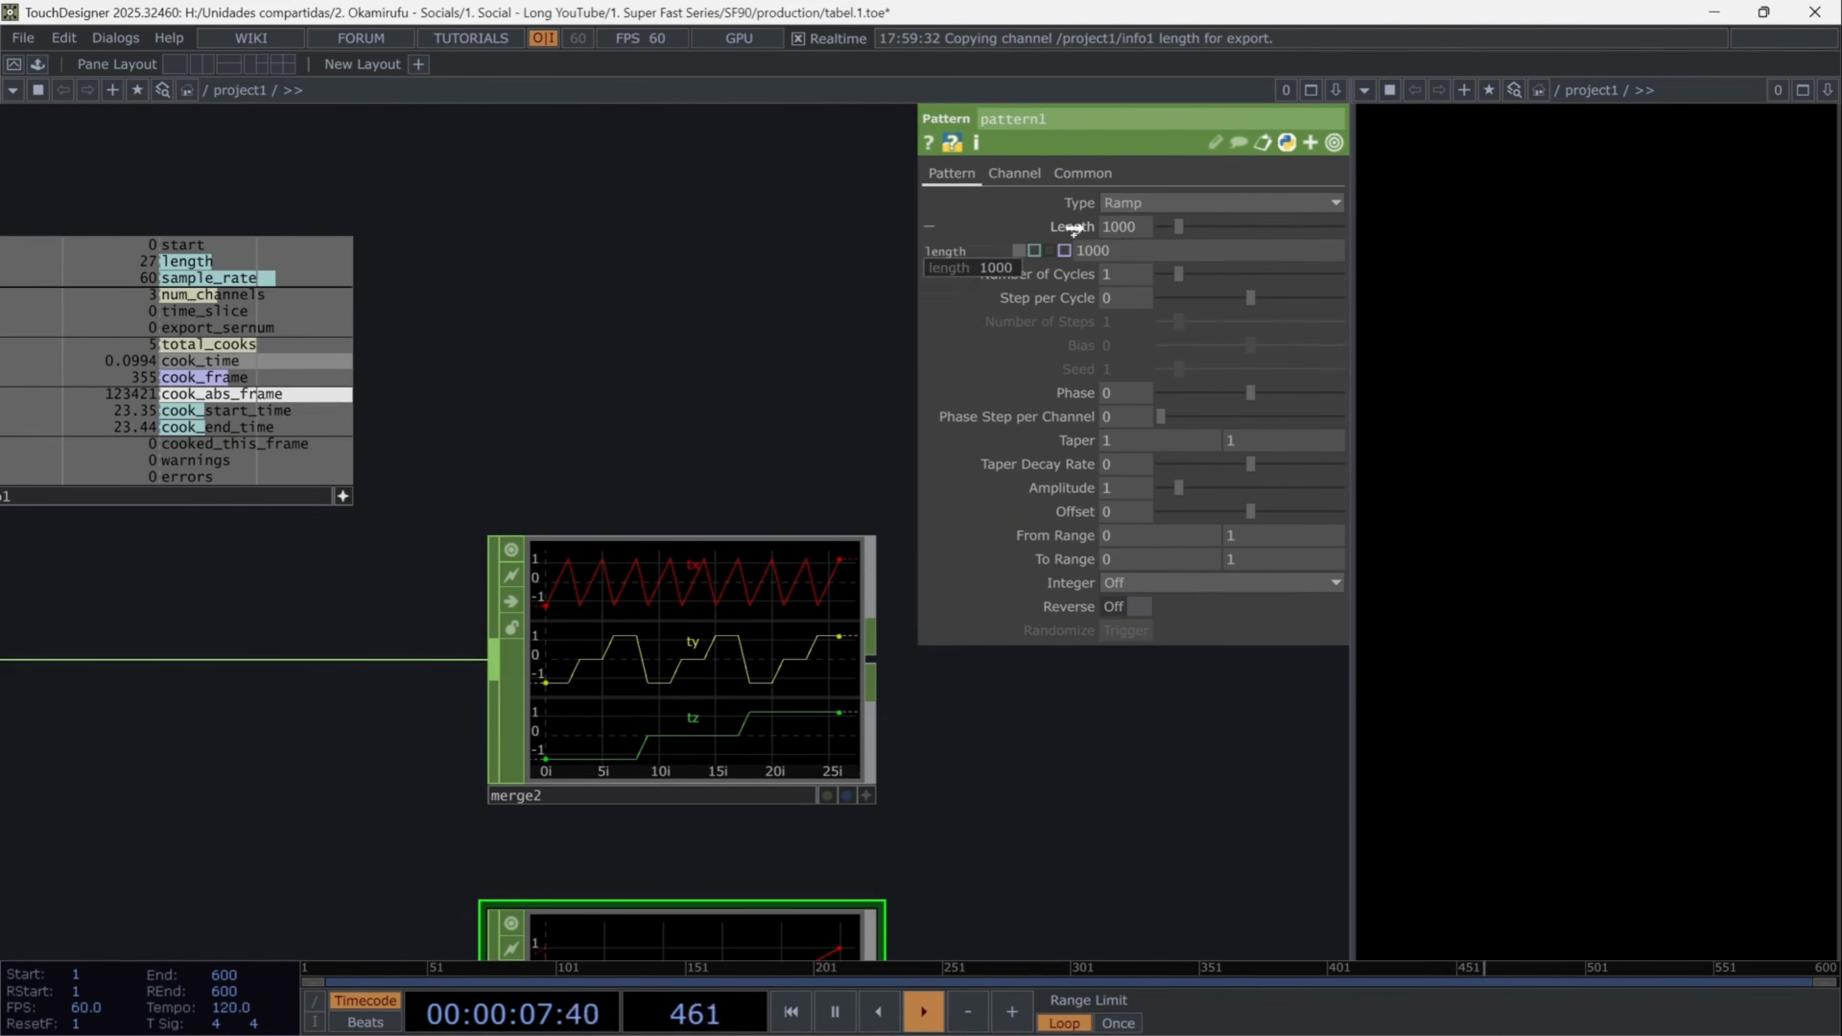
{"action": "left_click", "coordinate": [1094, 221]}
{"action": "left_click", "coordinate": [1085, 230]}
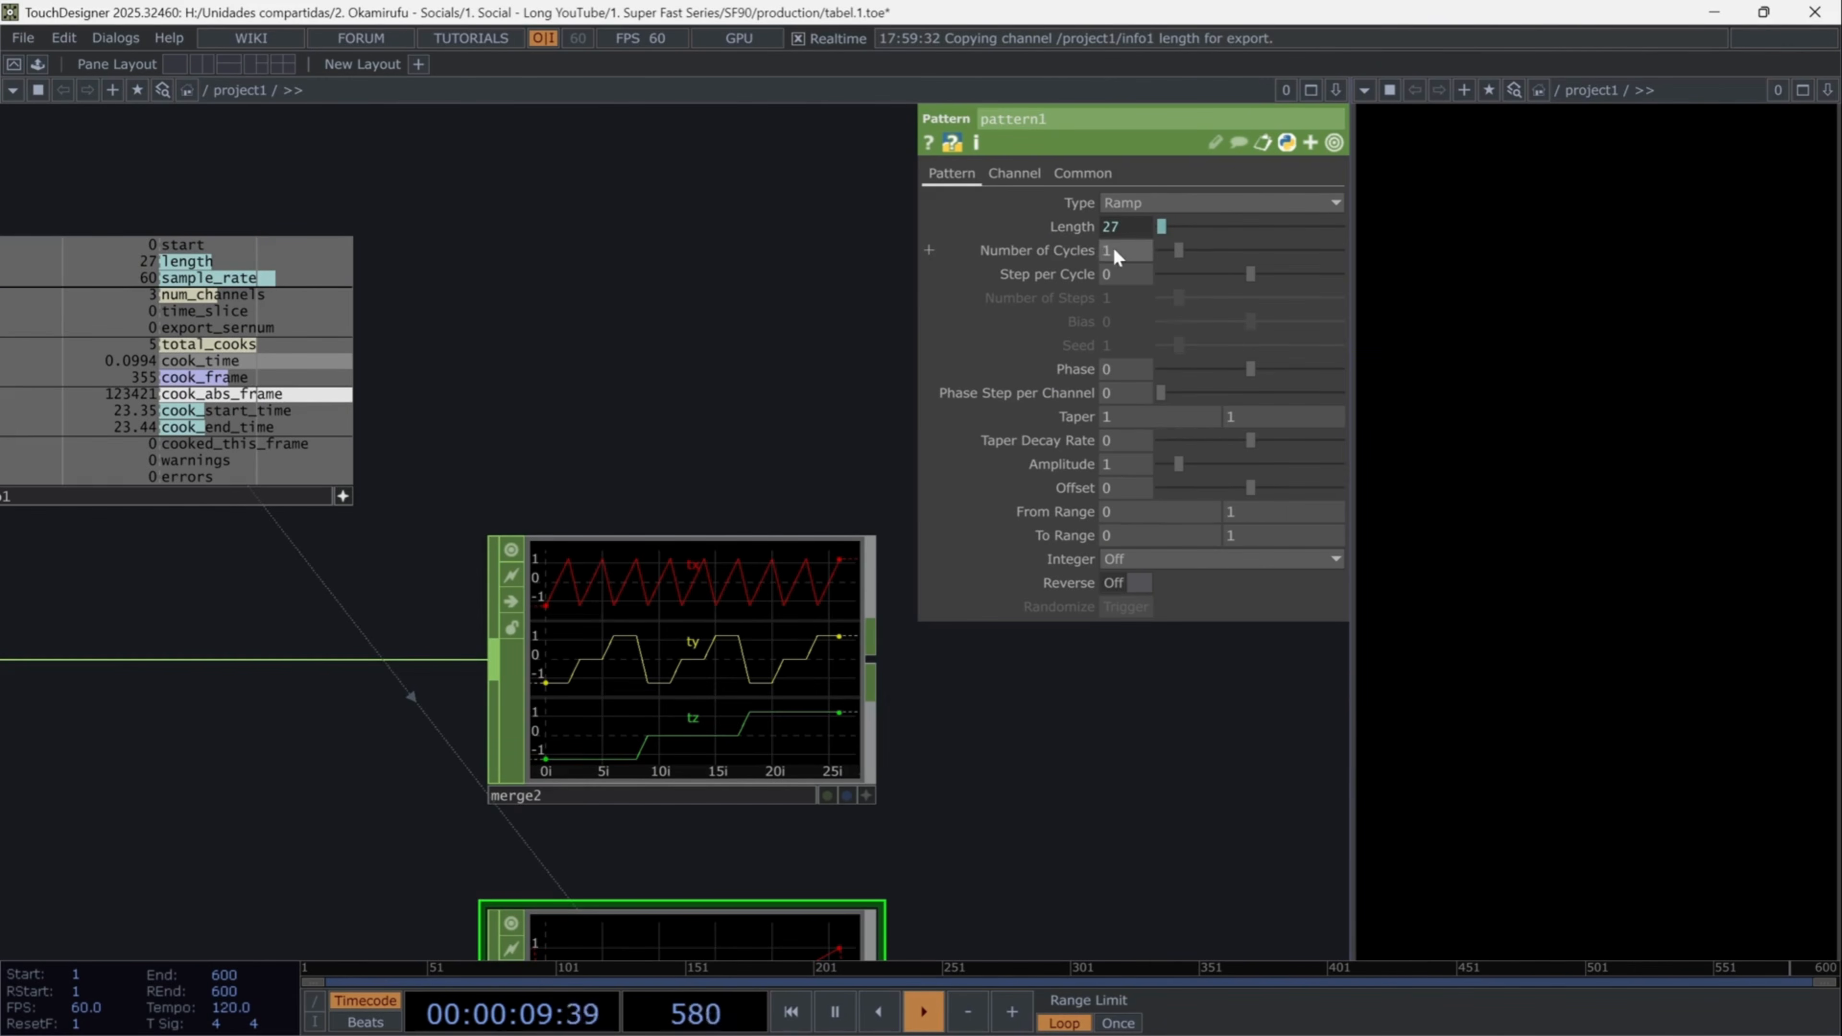
- Set pattern1's Number of Cycles to 0
{"action": "left_click_drag", "start_coordinate": [1114, 250], "coordinate": [1075, 250]}
{"action": "type", "text": "0"}
{"action": "key", "text": "Return"}
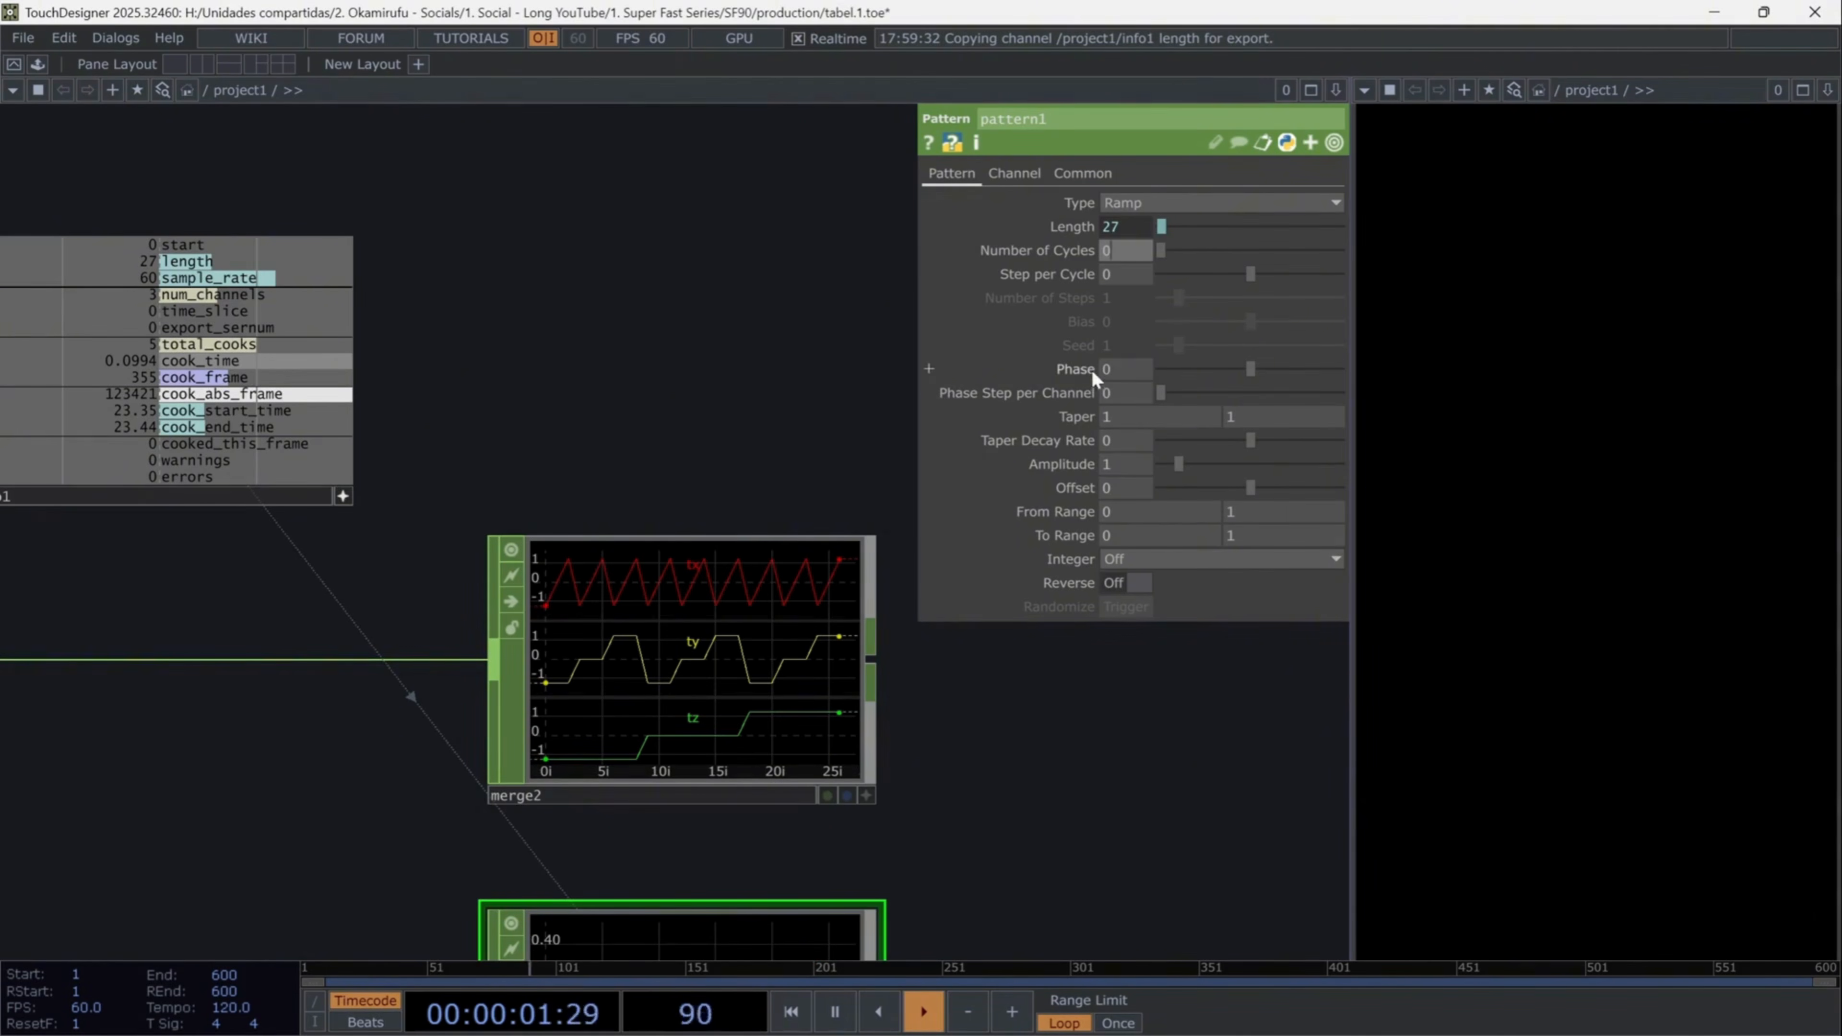
- Link pattern1's Phase parameter to the v1 channel of counter_out
{"action": "left_click", "coordinate": [1075, 369]}
{"action": "scroll", "coordinate": [551, 366], "scroll_direction": "down", "scroll_amount": 5}
{"action": "left_click_drag", "start_coordinate": [284, 344], "coordinate": [336, 404]}
{"action": "scroll", "coordinate": [290, 276], "scroll_direction": "up", "scroll_amount": 4}
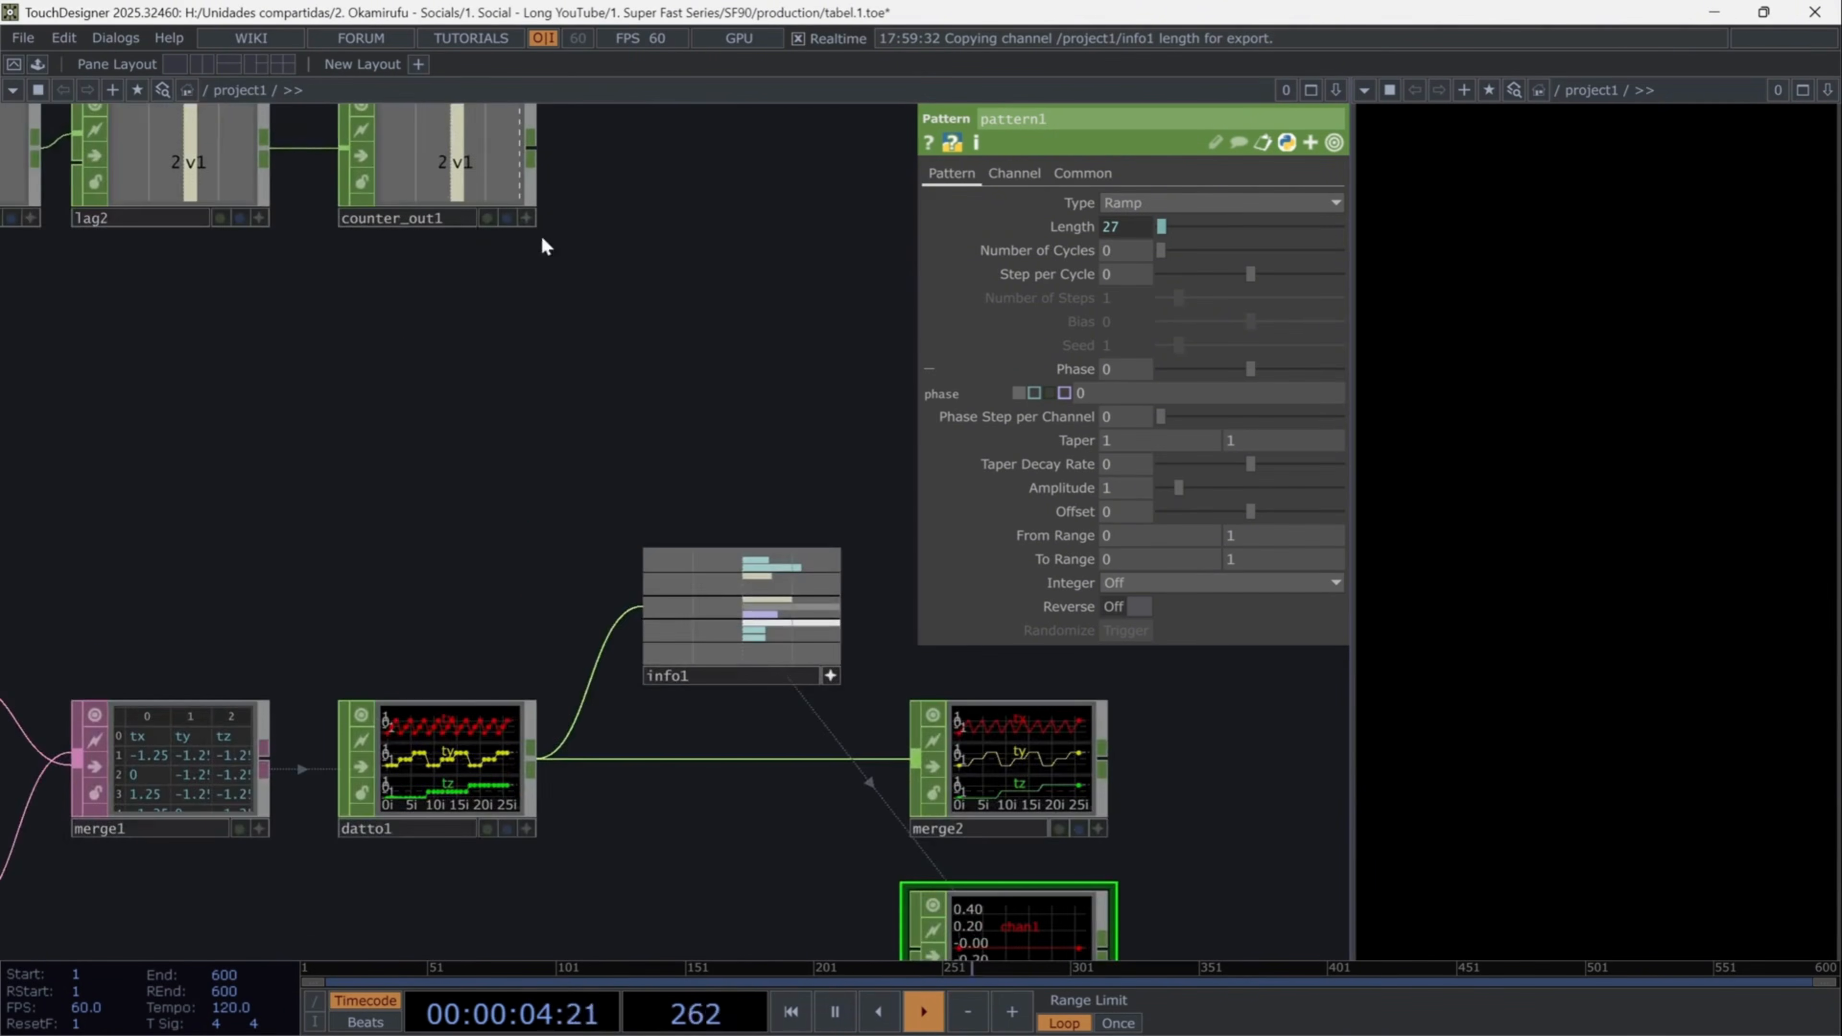
{"action": "left_click_drag", "start_coordinate": [657, 246], "coordinate": [658, 506]}
{"action": "left_click_drag", "start_coordinate": [727, 245], "coordinate": [1110, 362]}
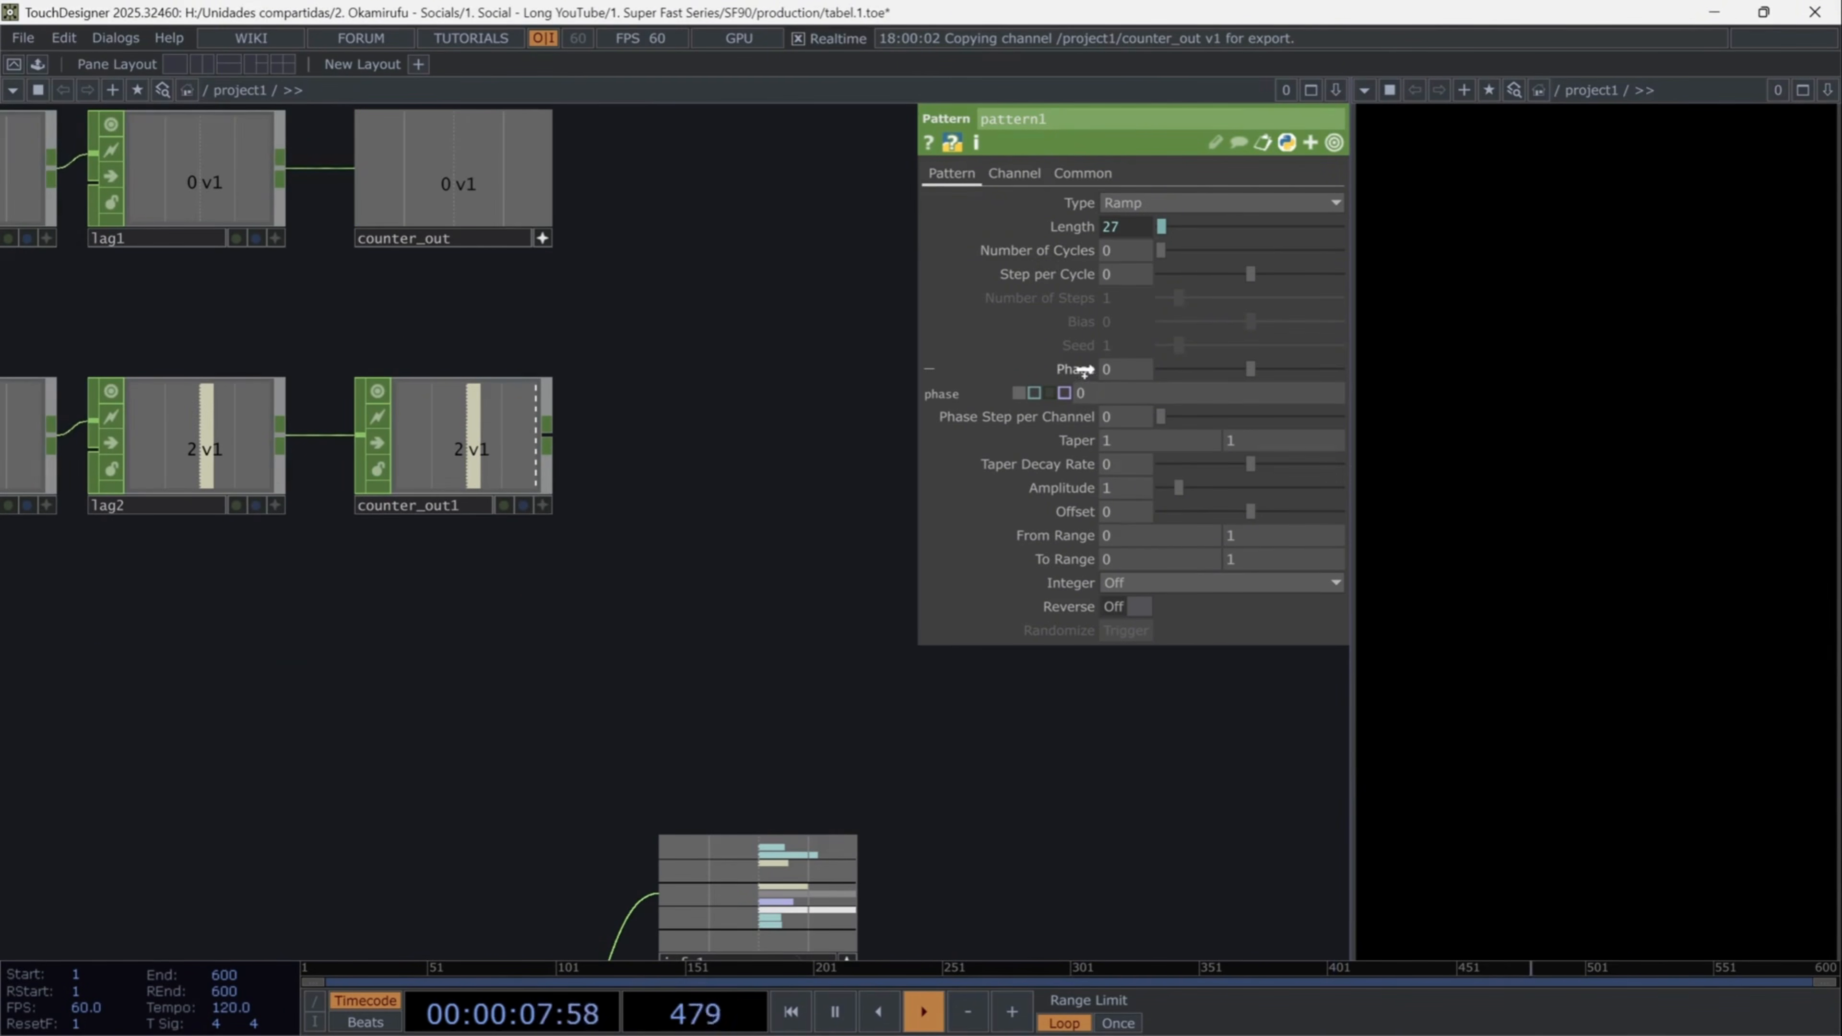
{"action": "left_click", "coordinate": [1102, 366]}
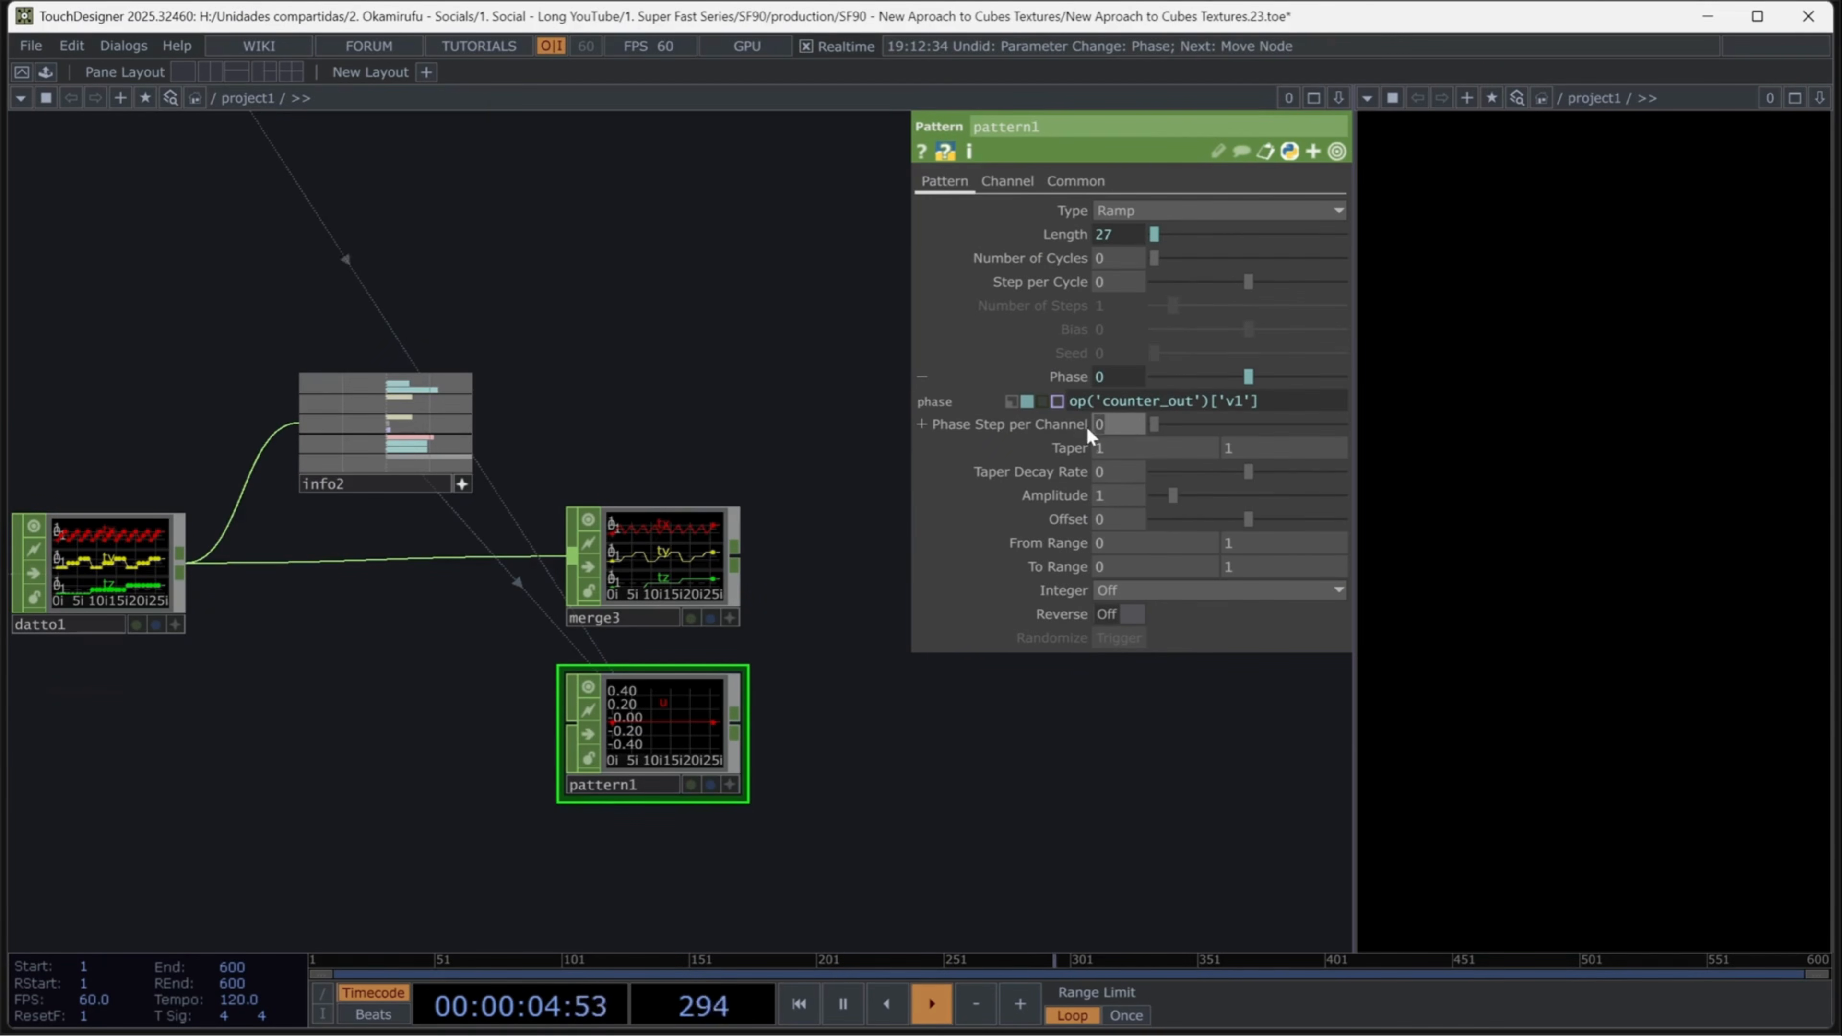
- Set the pattern's Phase Step per Channel to 7 and open the upper To Range value for editing
{"action": "type", "text": "7"}
{"action": "key", "text": "Return"}
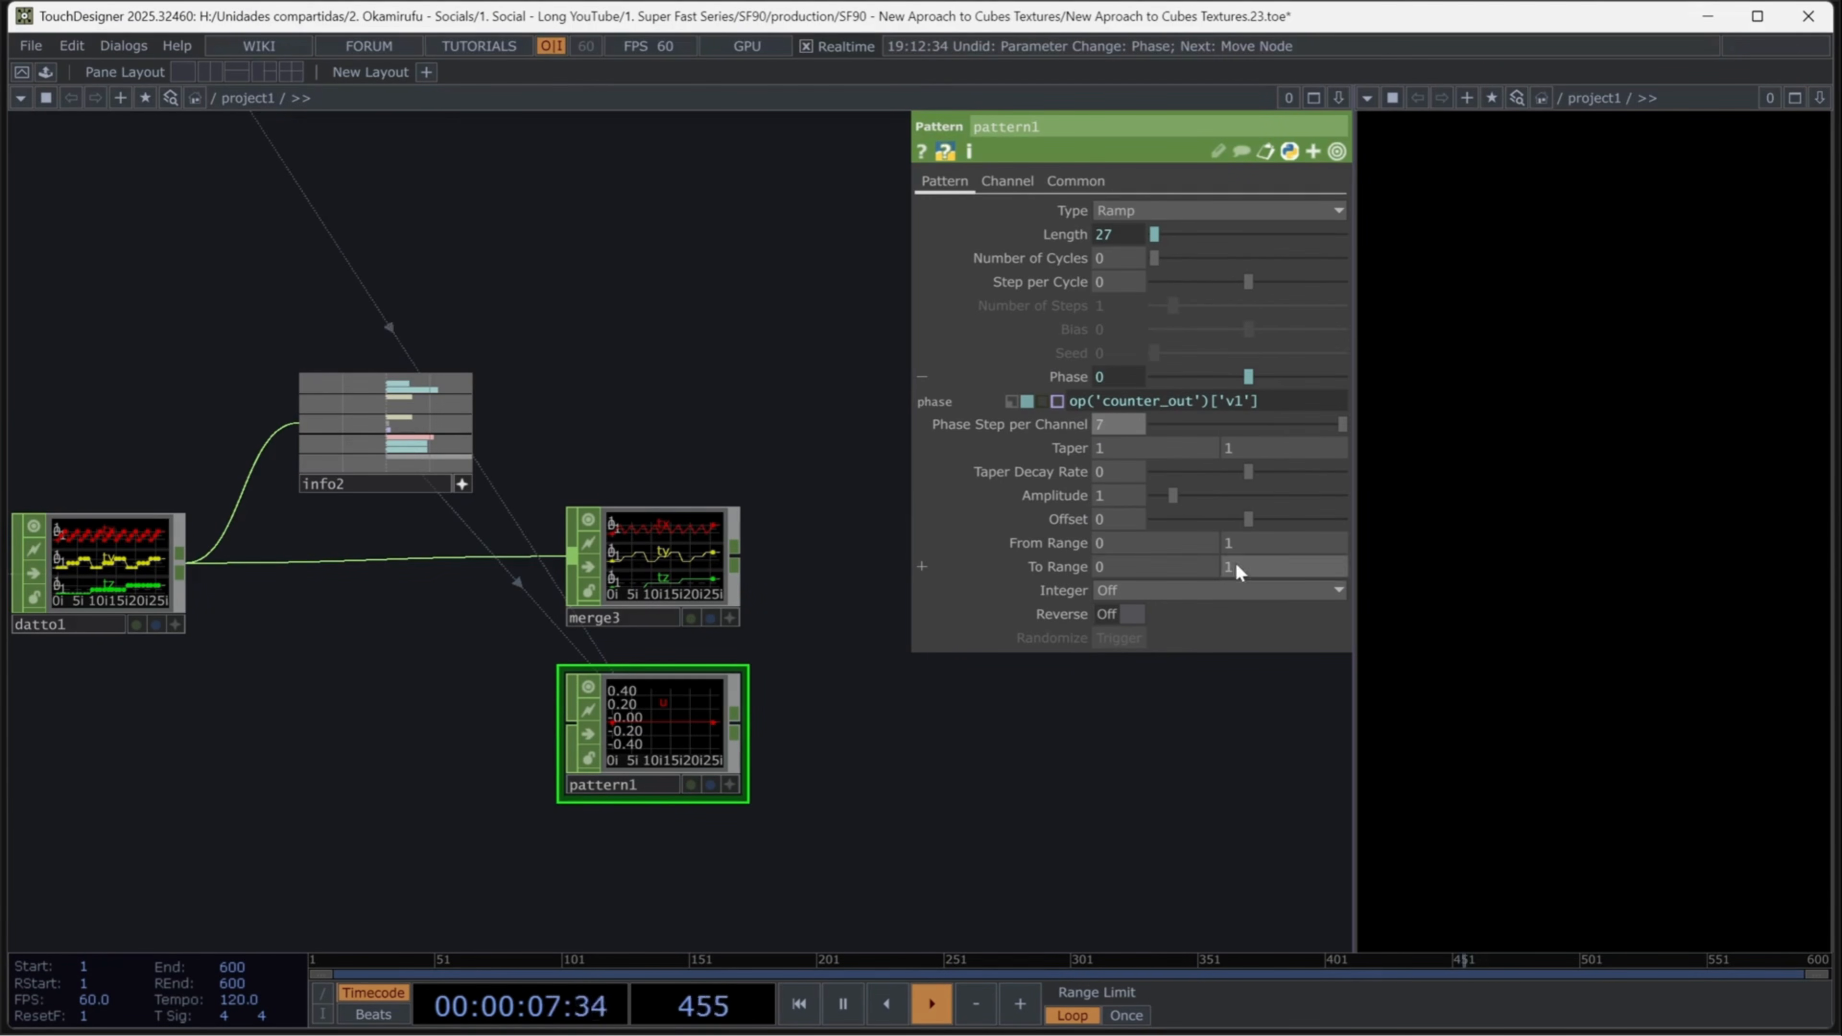
{"action": "left_click", "coordinate": [1247, 567]}
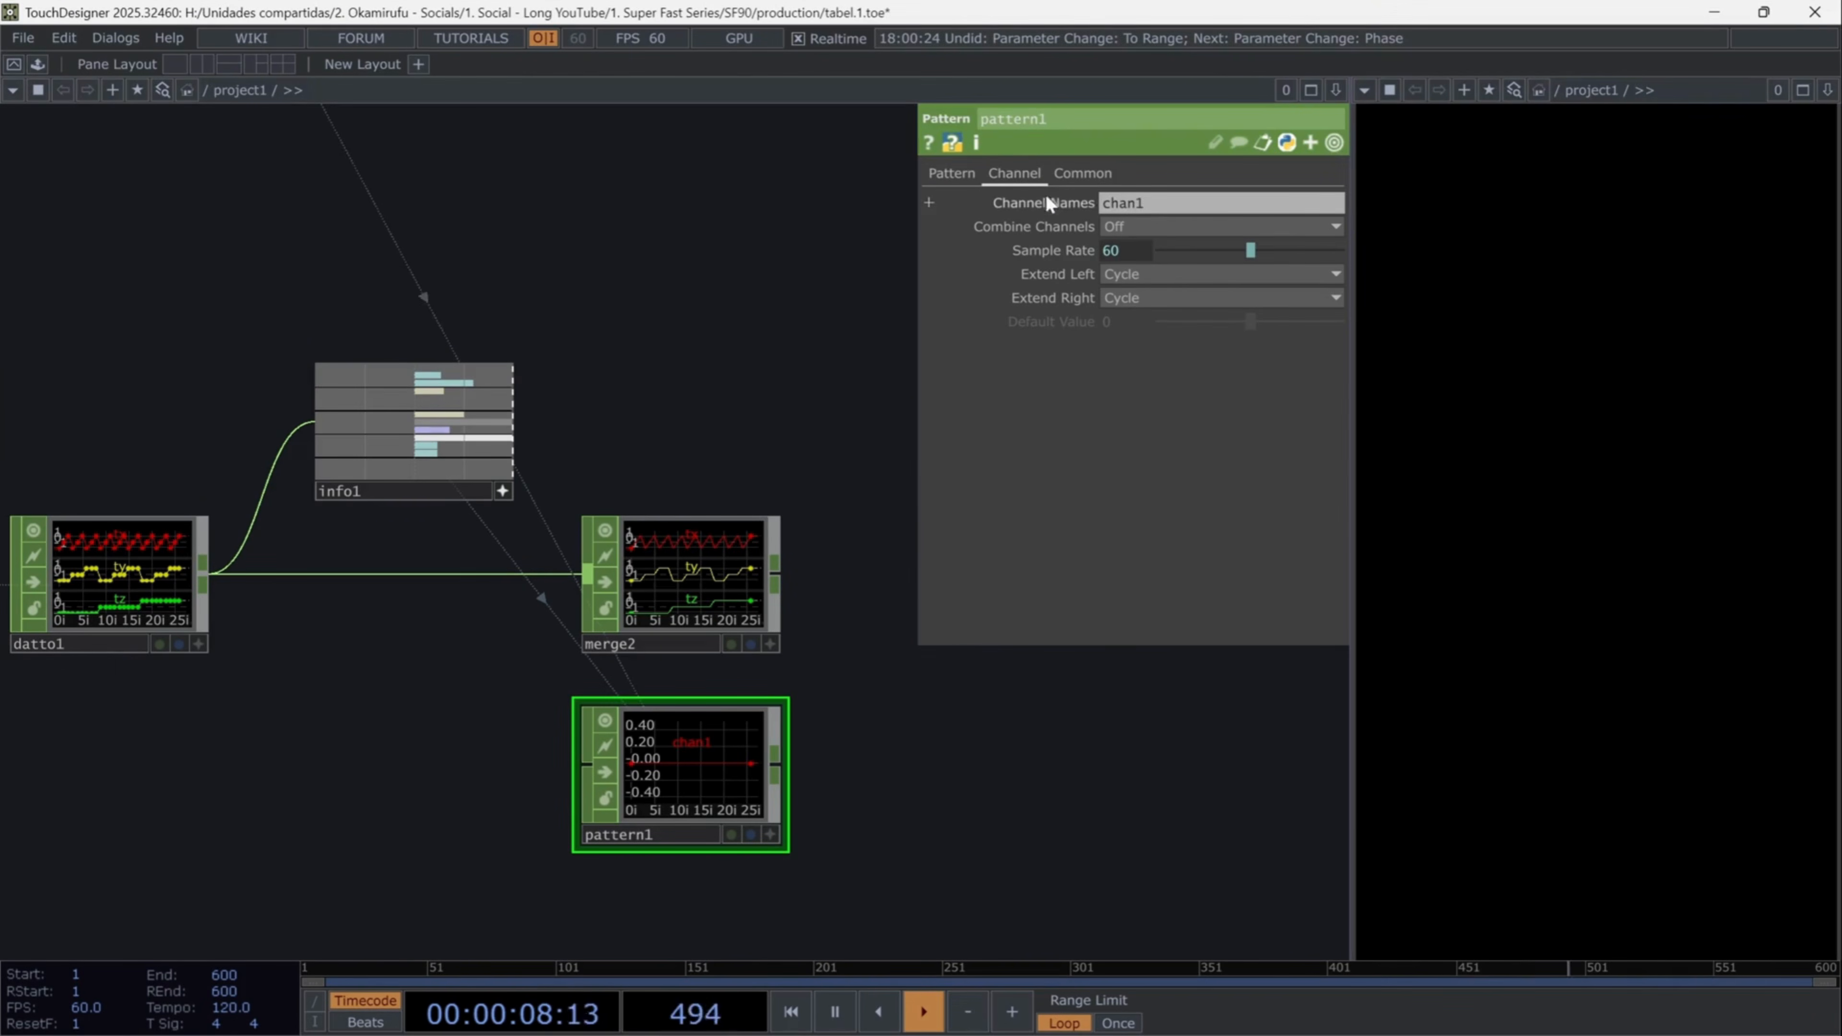
- Rename pattern1's channel to u
{"action": "left_click", "coordinate": [1109, 203]}
{"action": "type", "text": "u"}
{"action": "key", "text": "Return"}
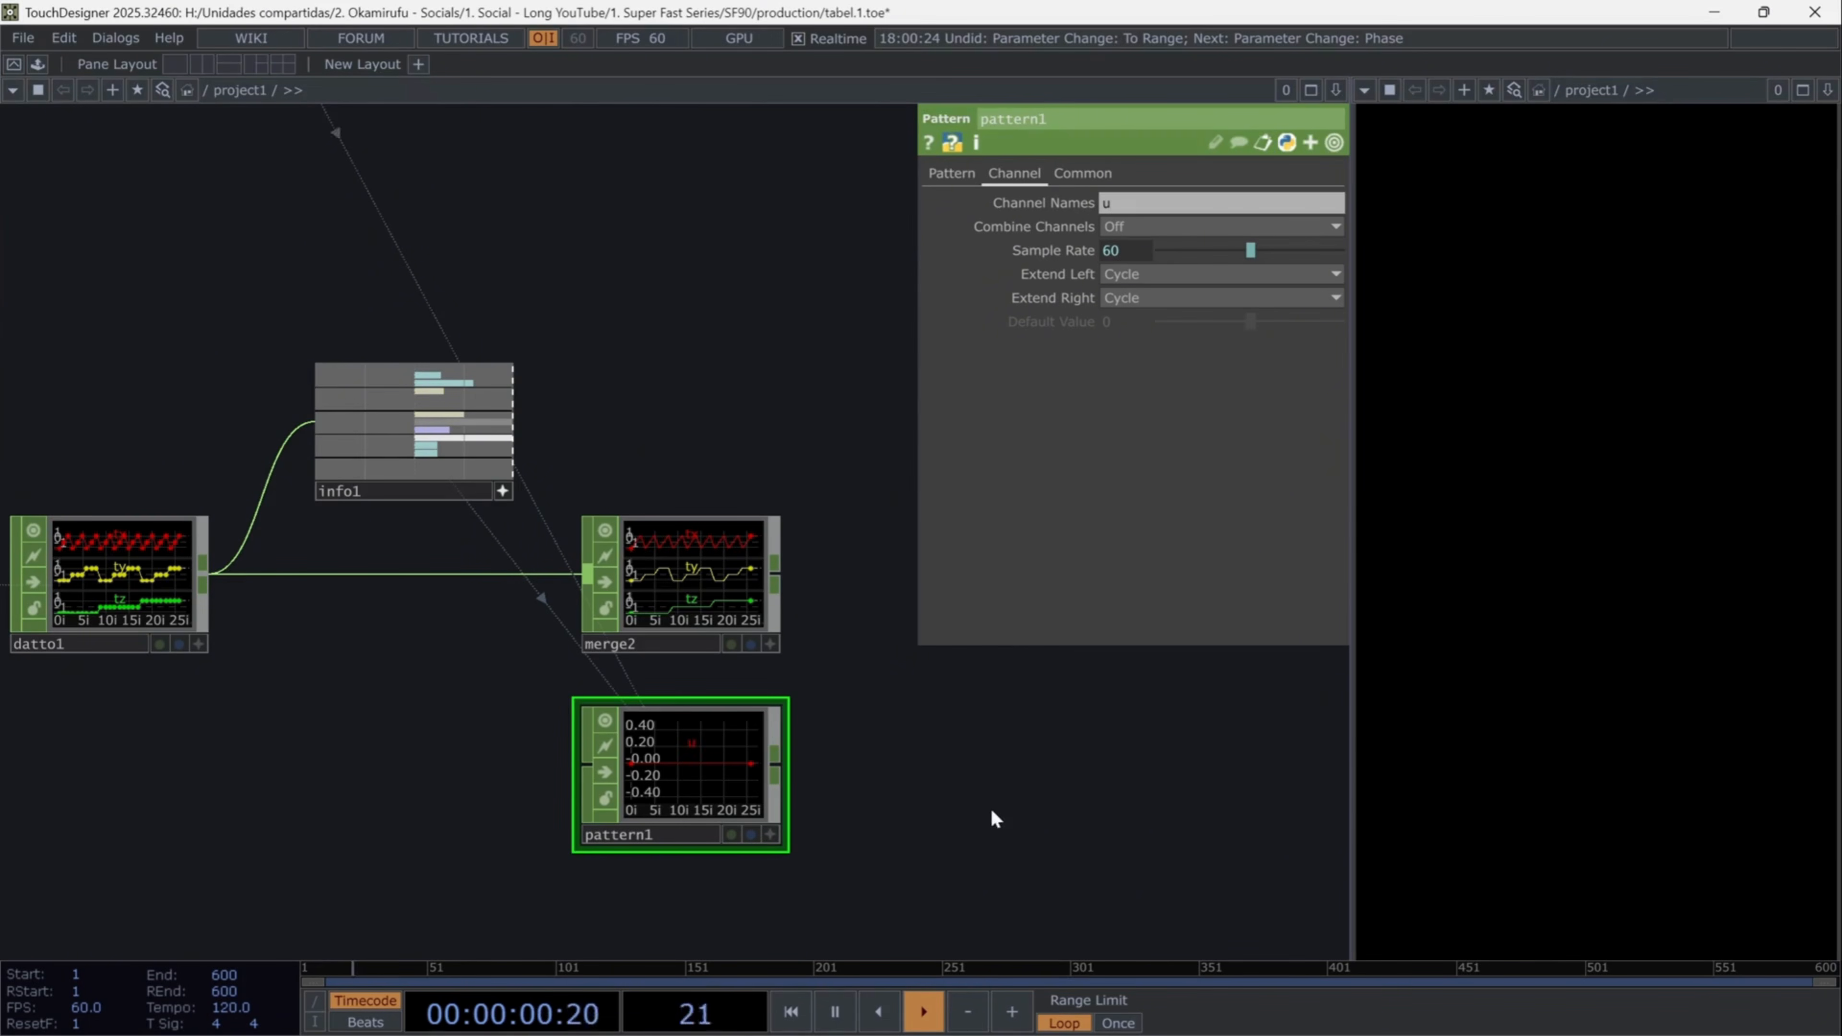
- Review the Length and Phase expressions in pattern1's Pattern parameters
{"action": "left_click_drag", "start_coordinate": [987, 865], "coordinate": [842, 639]}
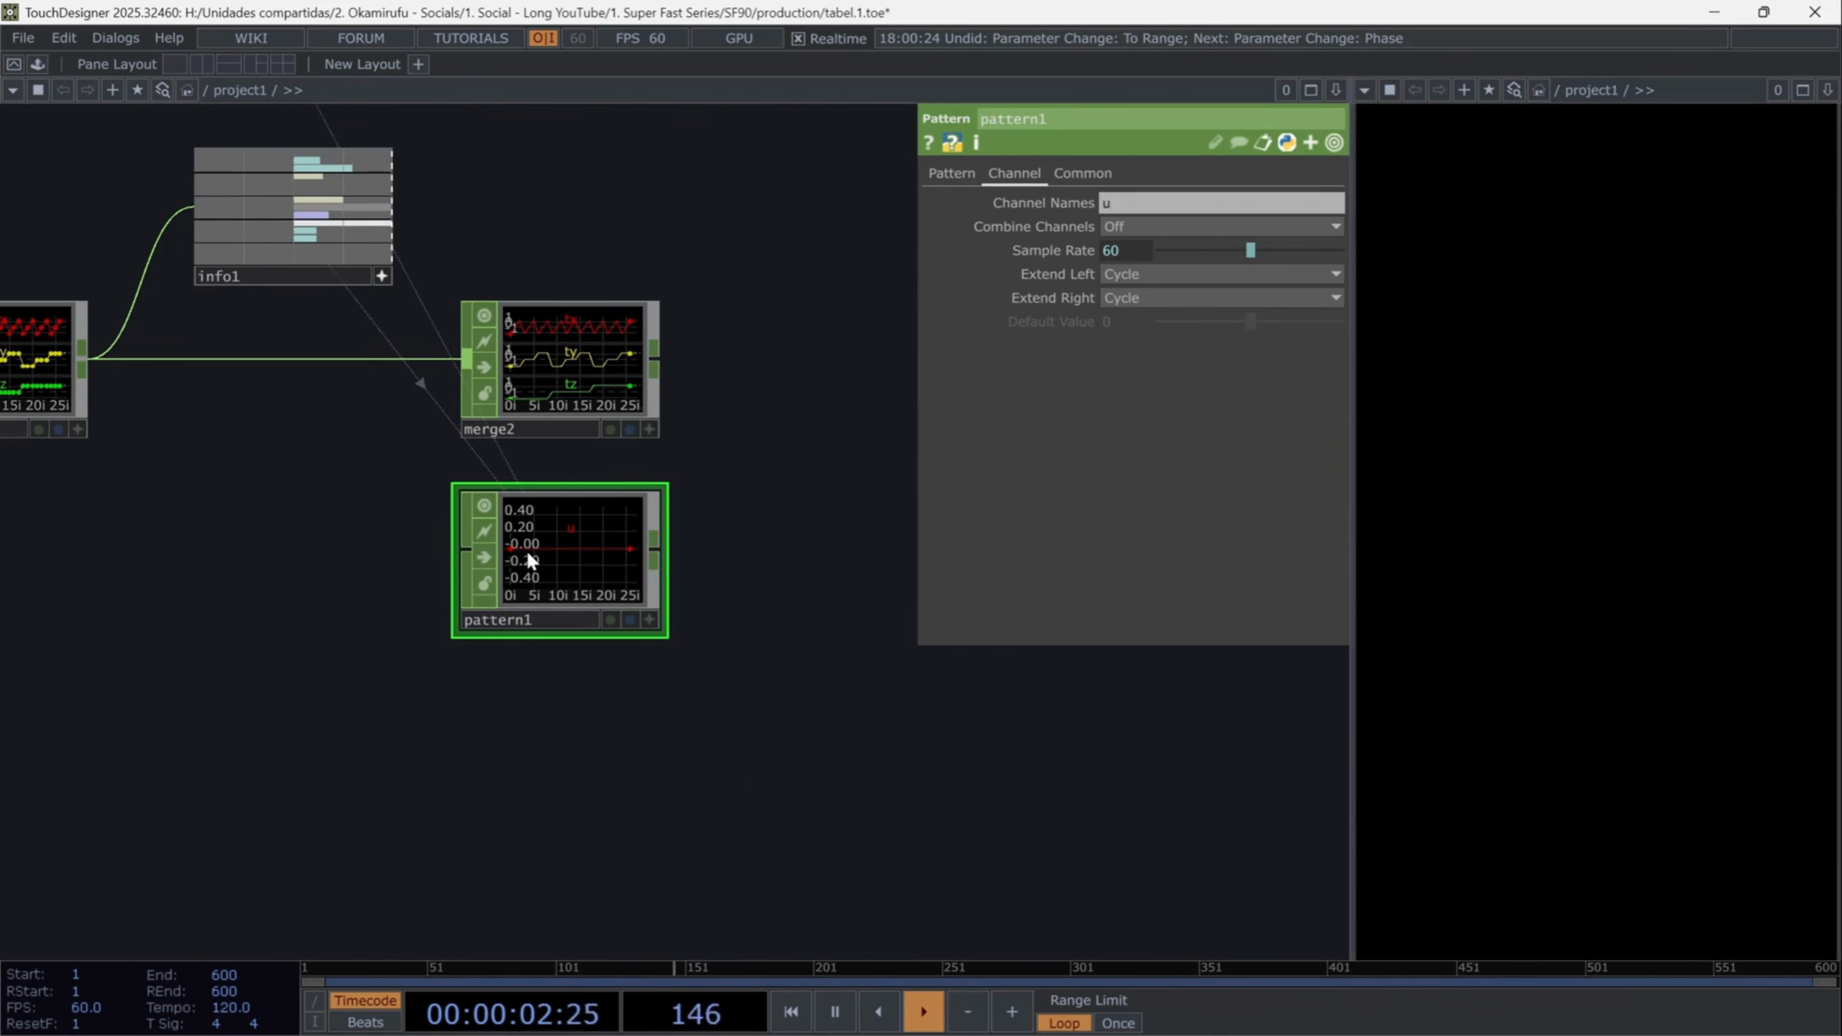
{"action": "left_click", "coordinate": [965, 180]}
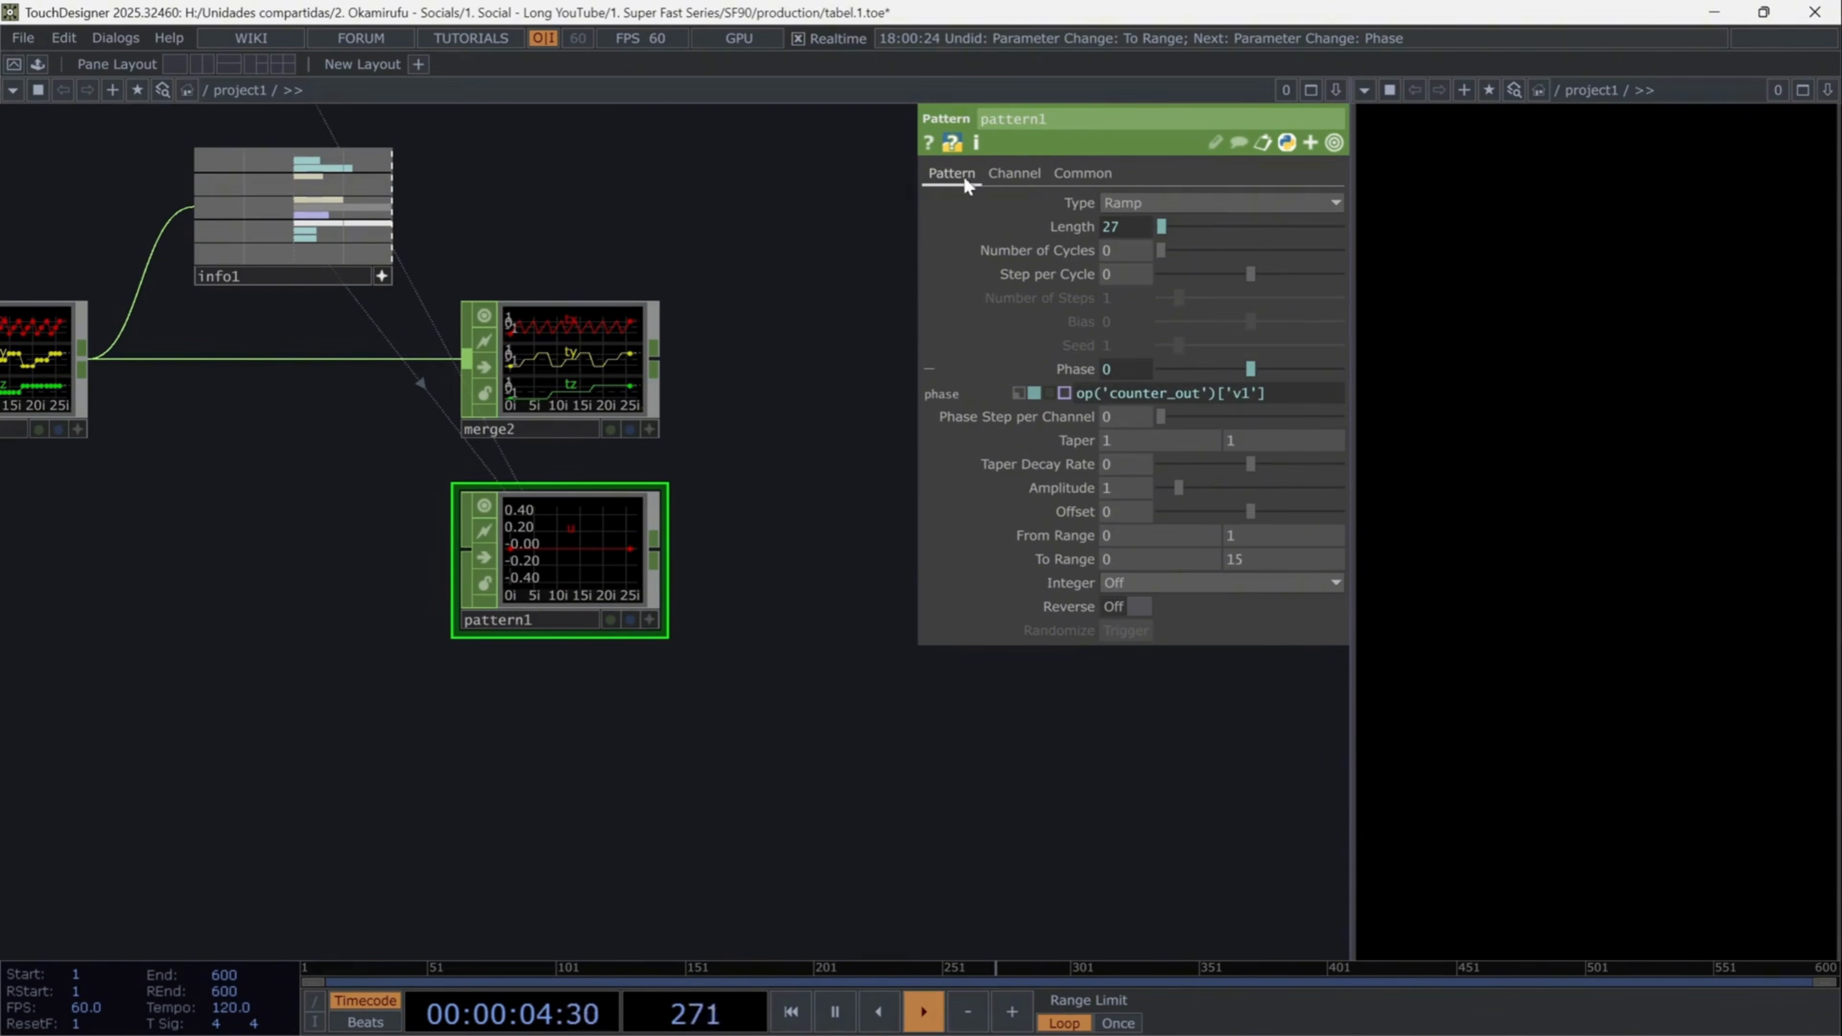
{"action": "left_click", "coordinate": [1067, 225]}
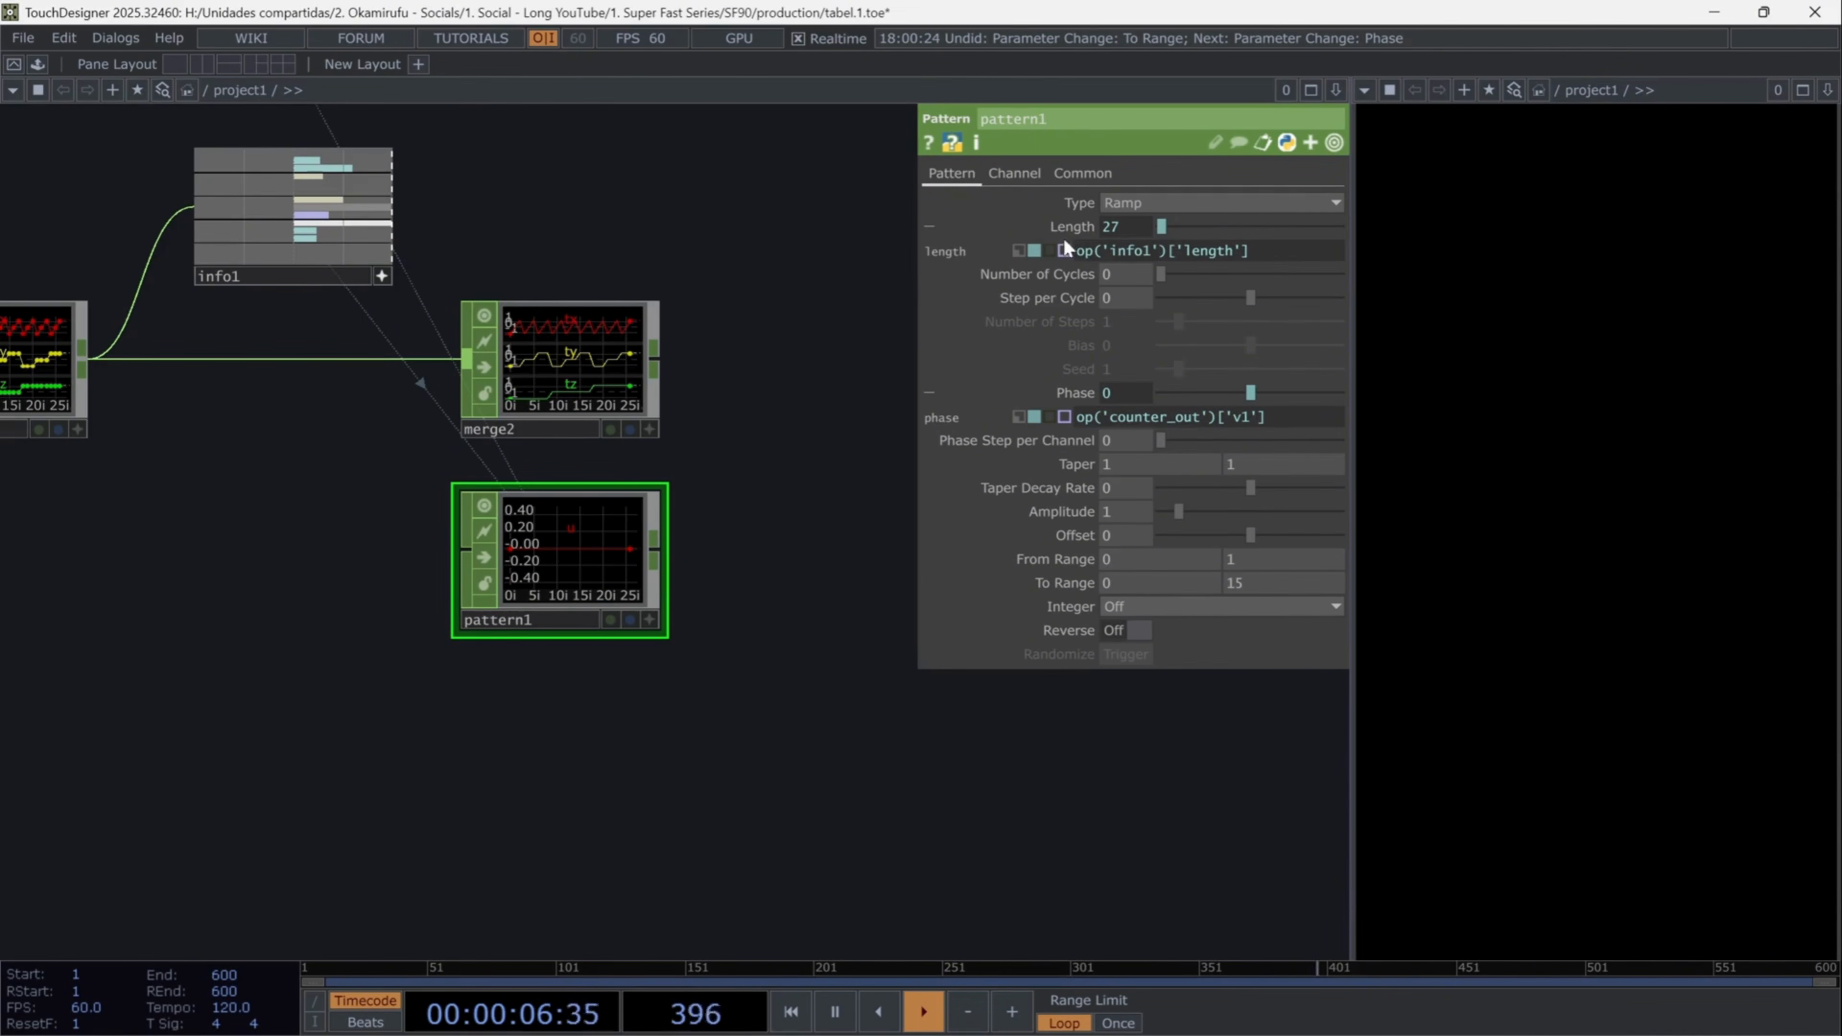
{"action": "scroll", "coordinate": [539, 525], "scroll_direction": "up", "scroll_amount": 4}
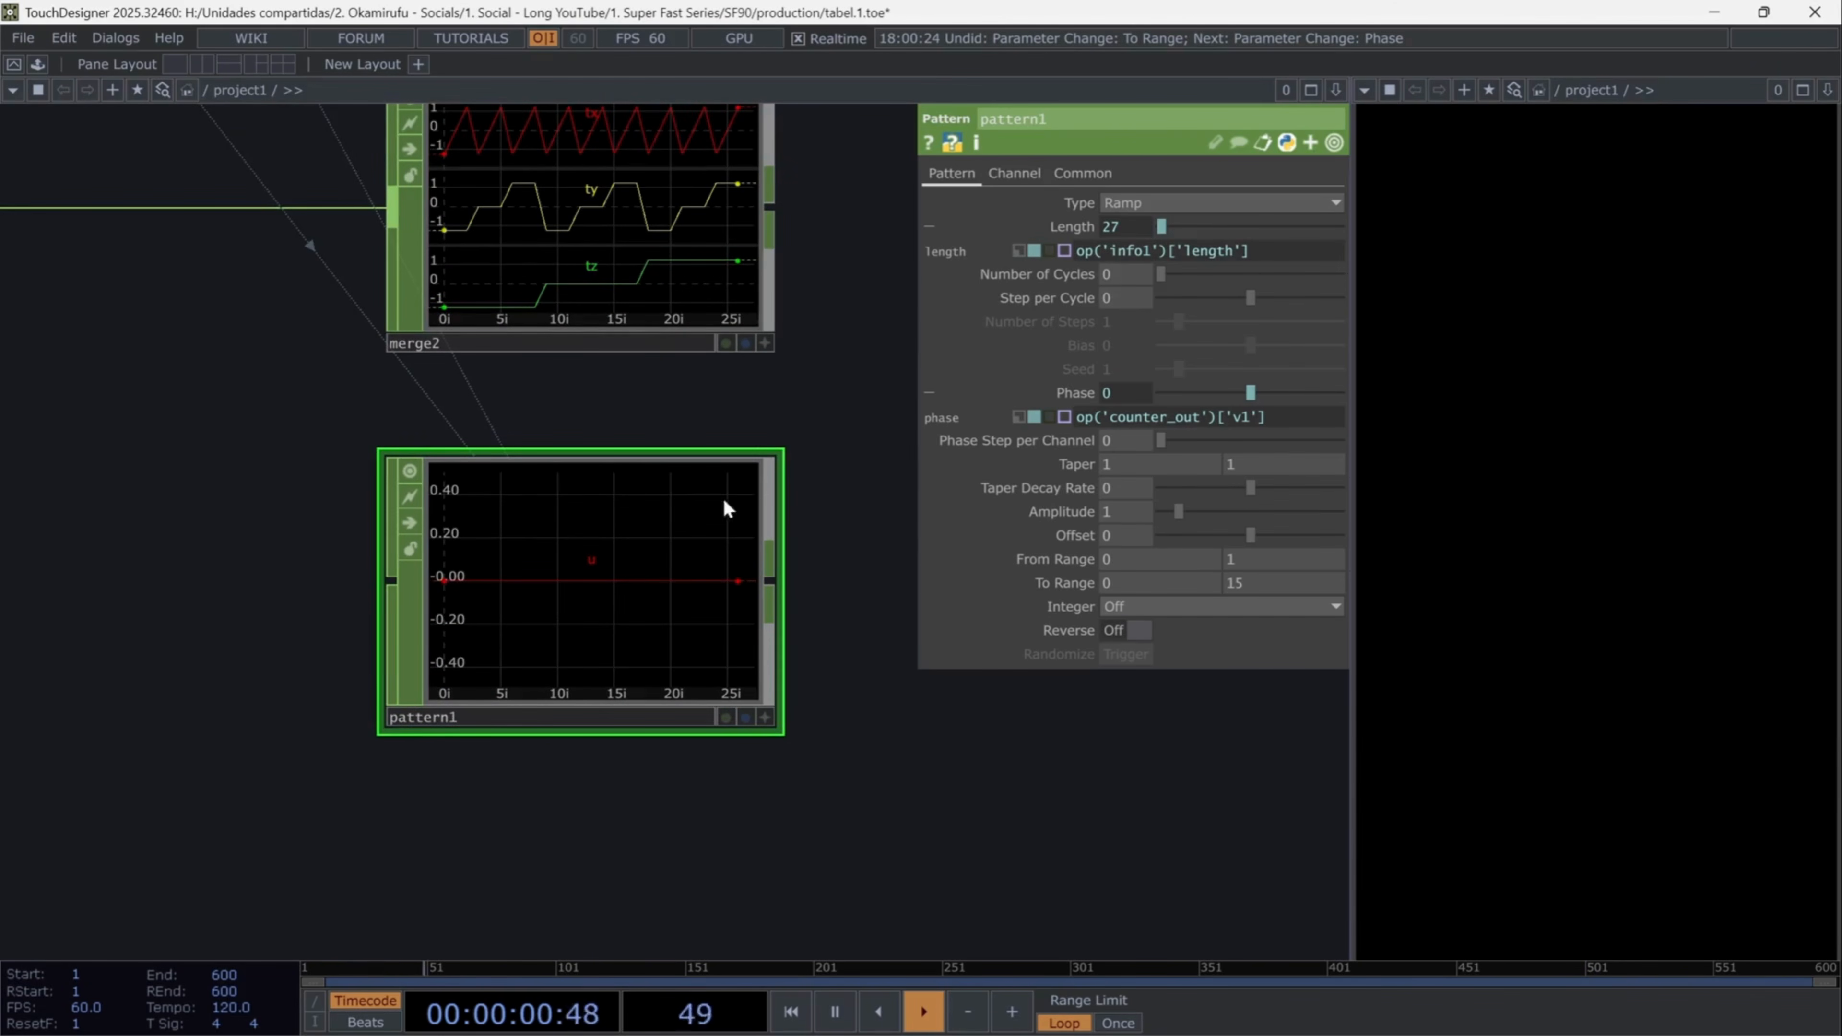
{"action": "left_click_drag", "start_coordinate": [827, 377], "coordinate": [821, 470]}
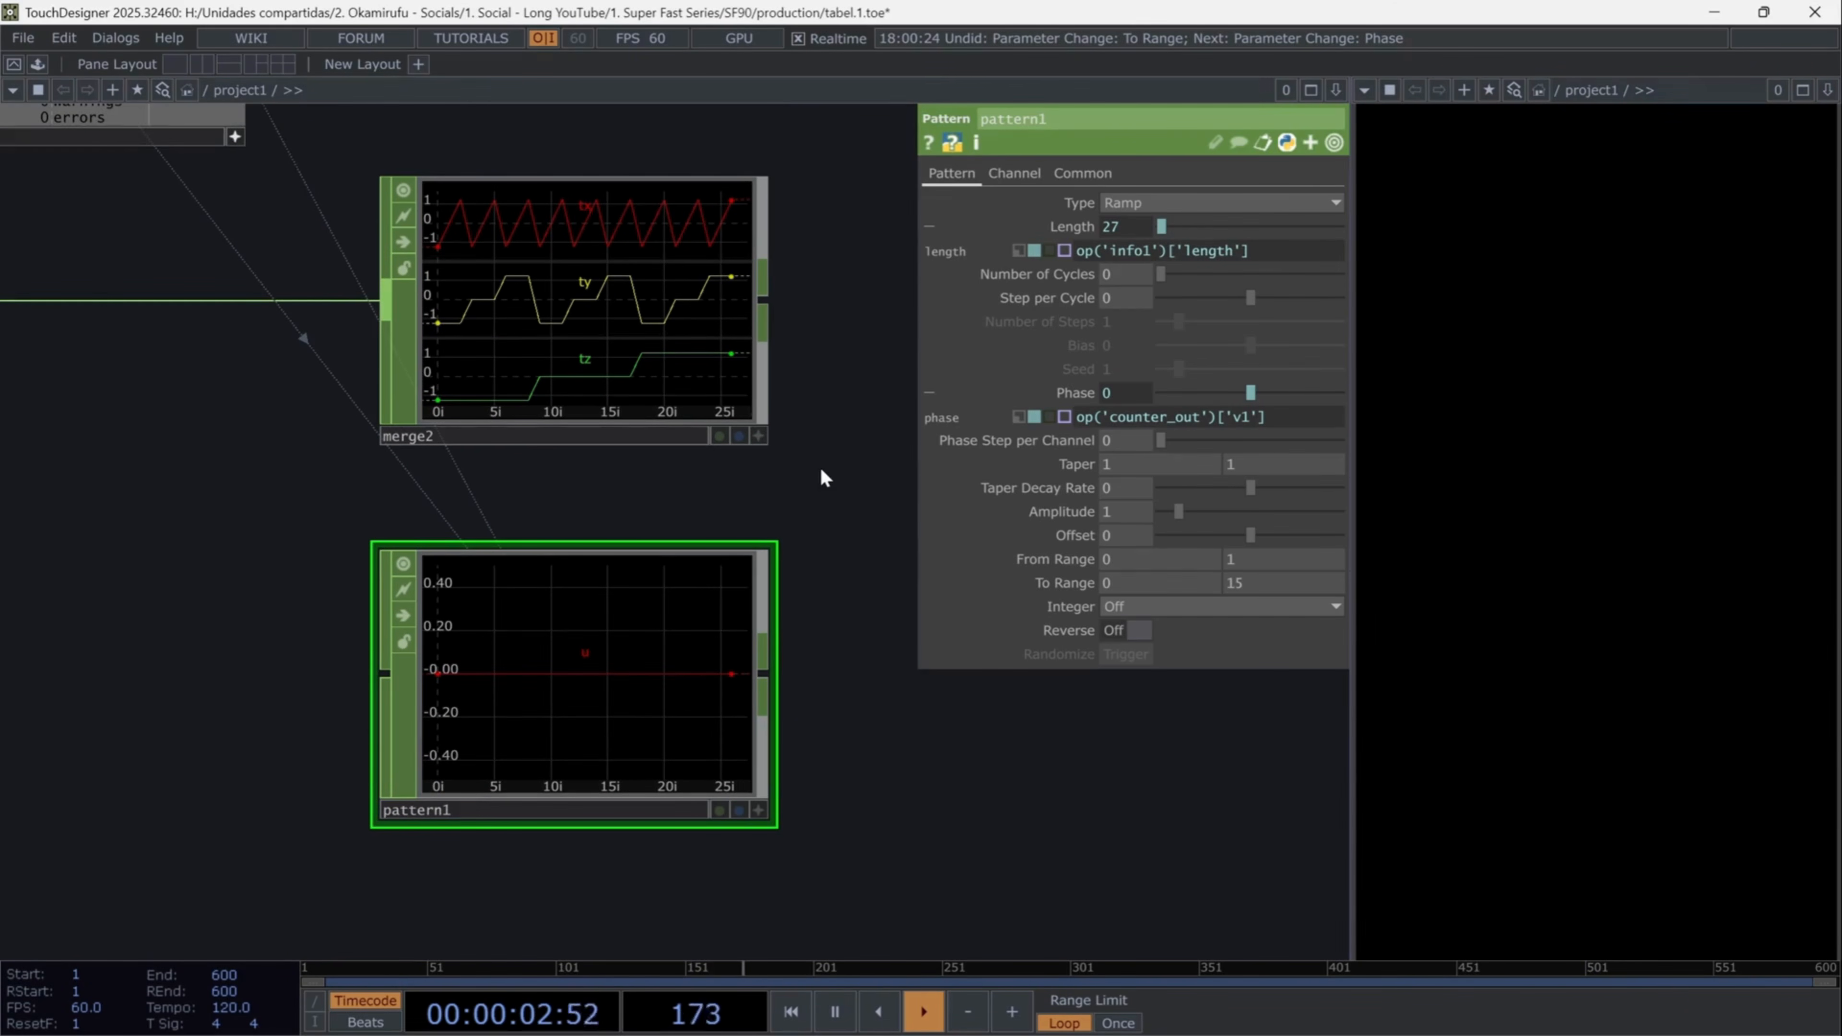
{"action": "left_click", "coordinate": [1067, 221]}
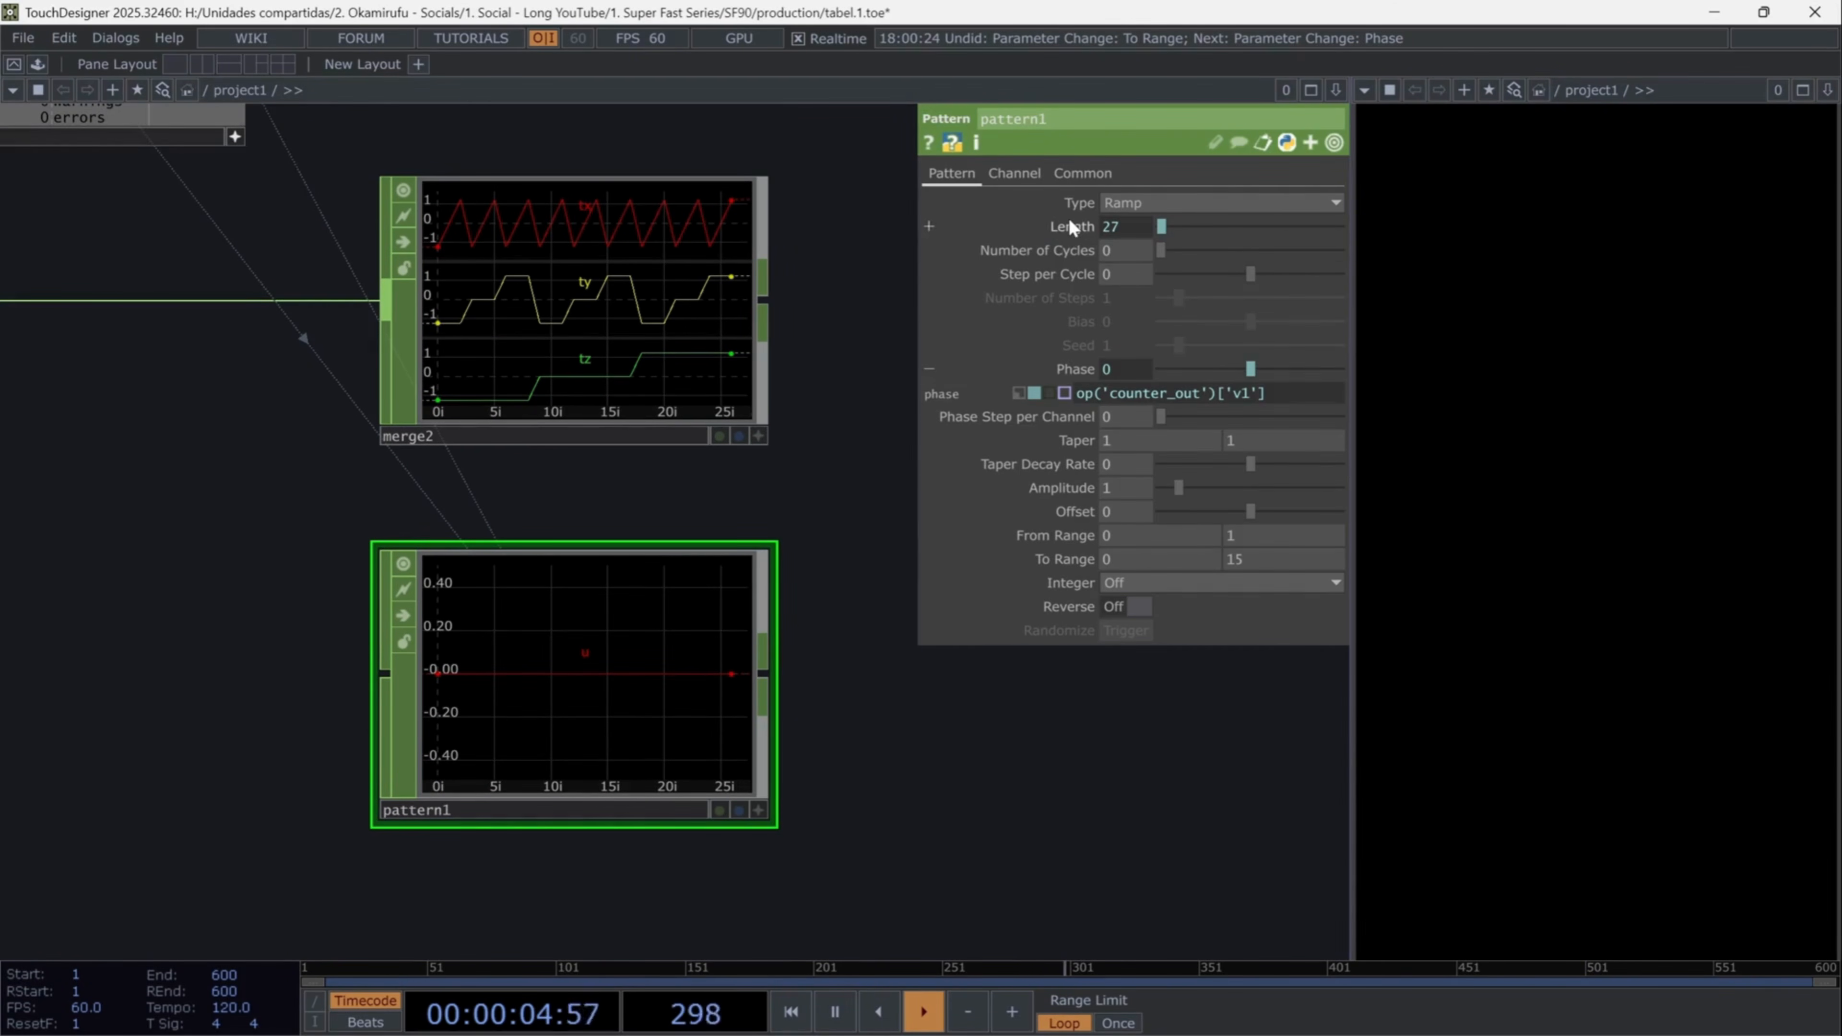
{"action": "left_click", "coordinate": [1077, 368]}
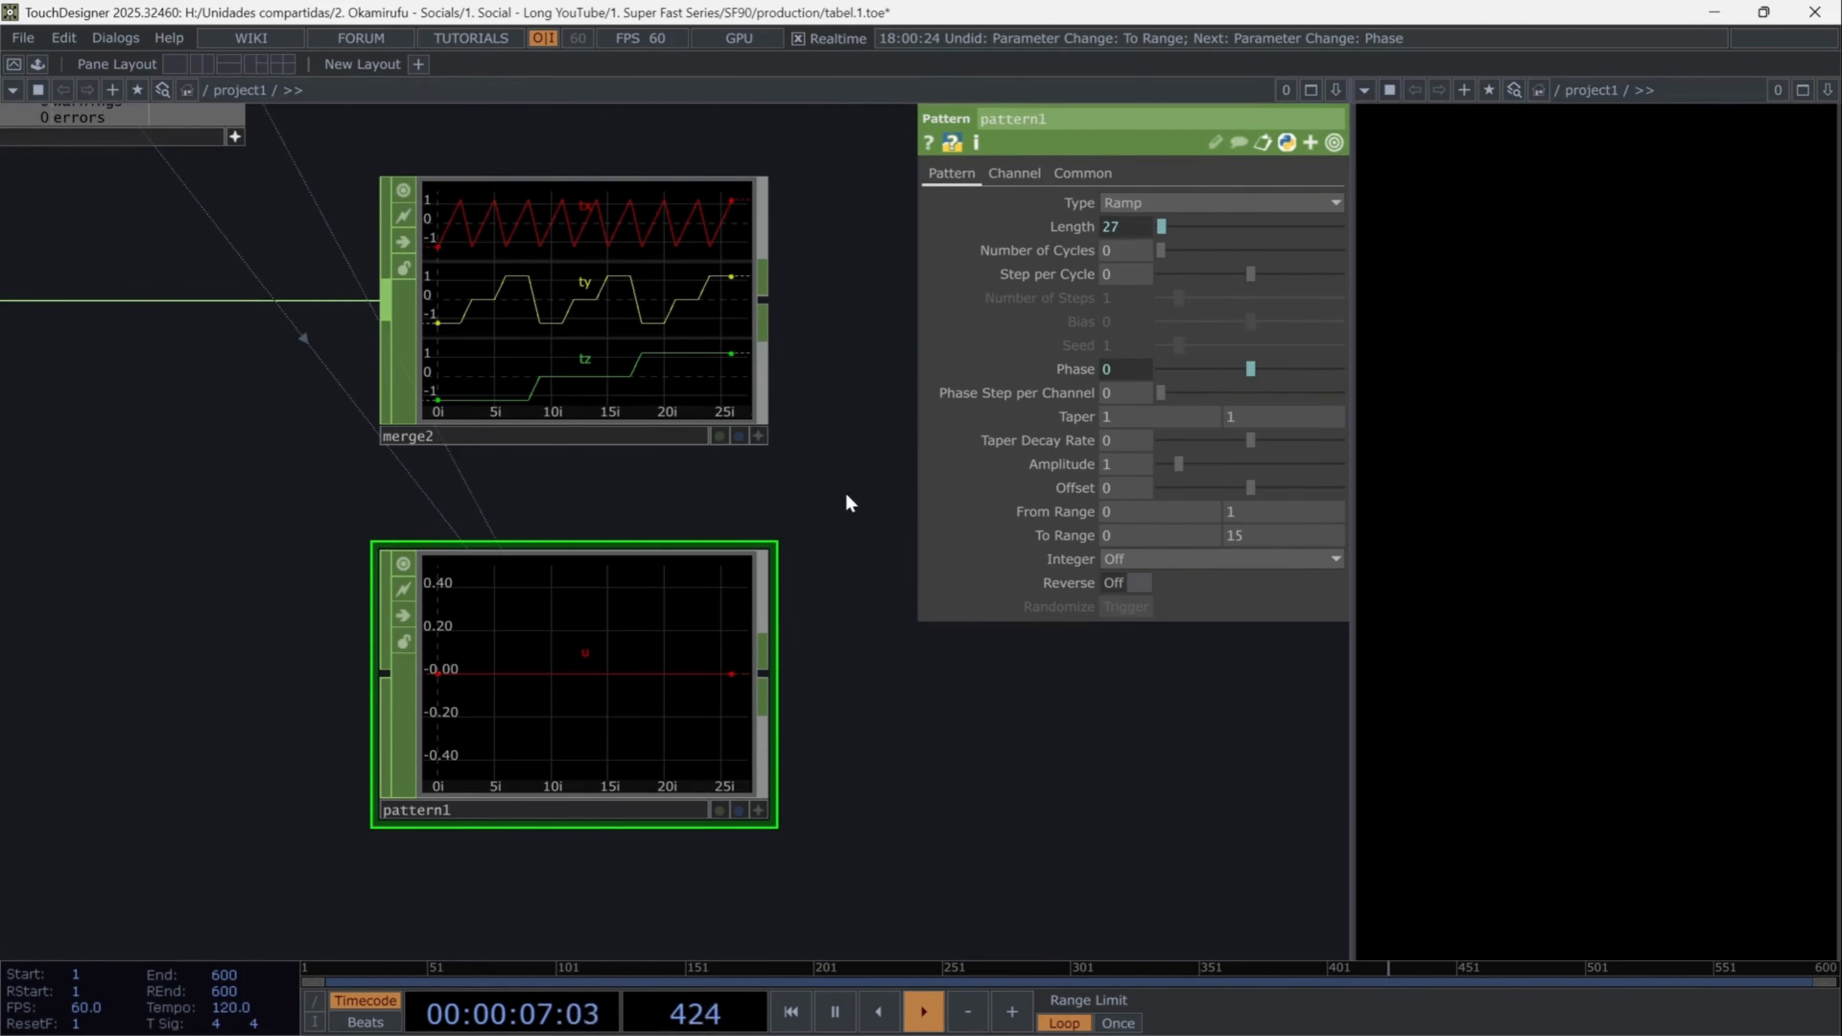
{"action": "scroll", "coordinate": [846, 500], "scroll_direction": "down", "scroll_amount": 5}
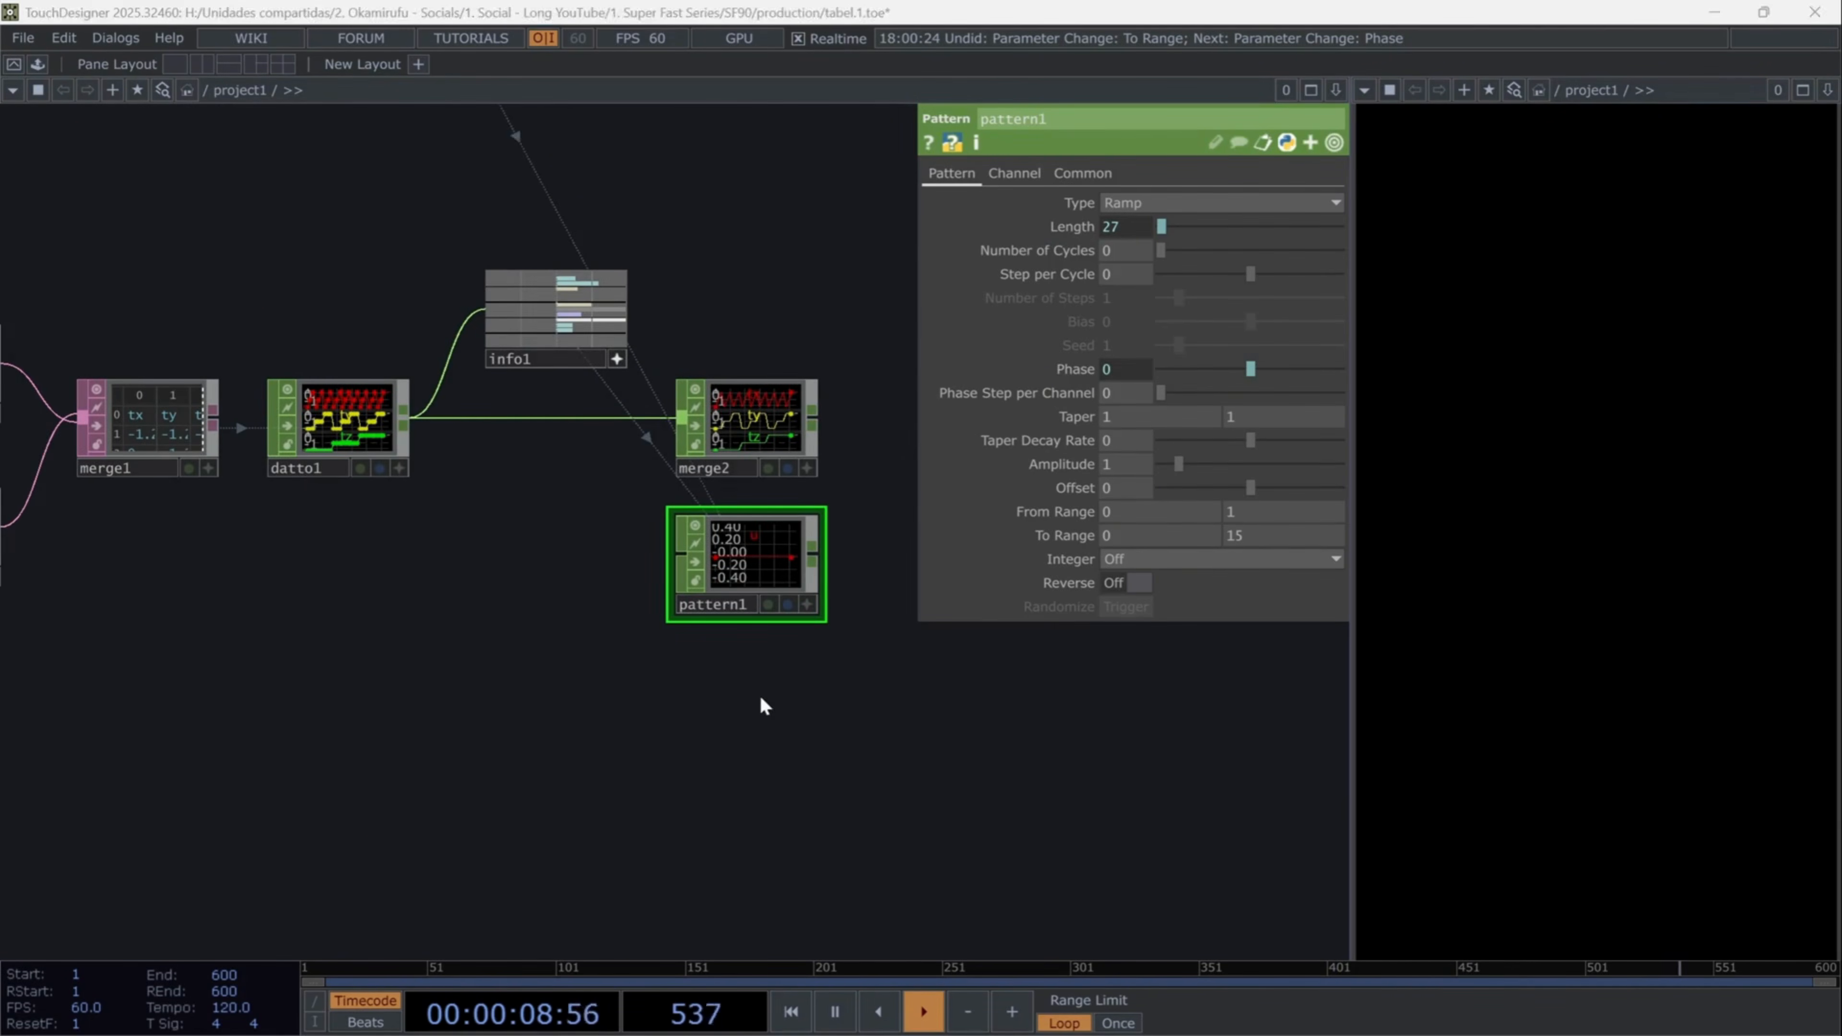
- Add another Pattern CHOP below pattern1 and set its Type to Ramp
{"action": "key", "text": "Tab"}
{"action": "left_click", "coordinate": [953, 434]}
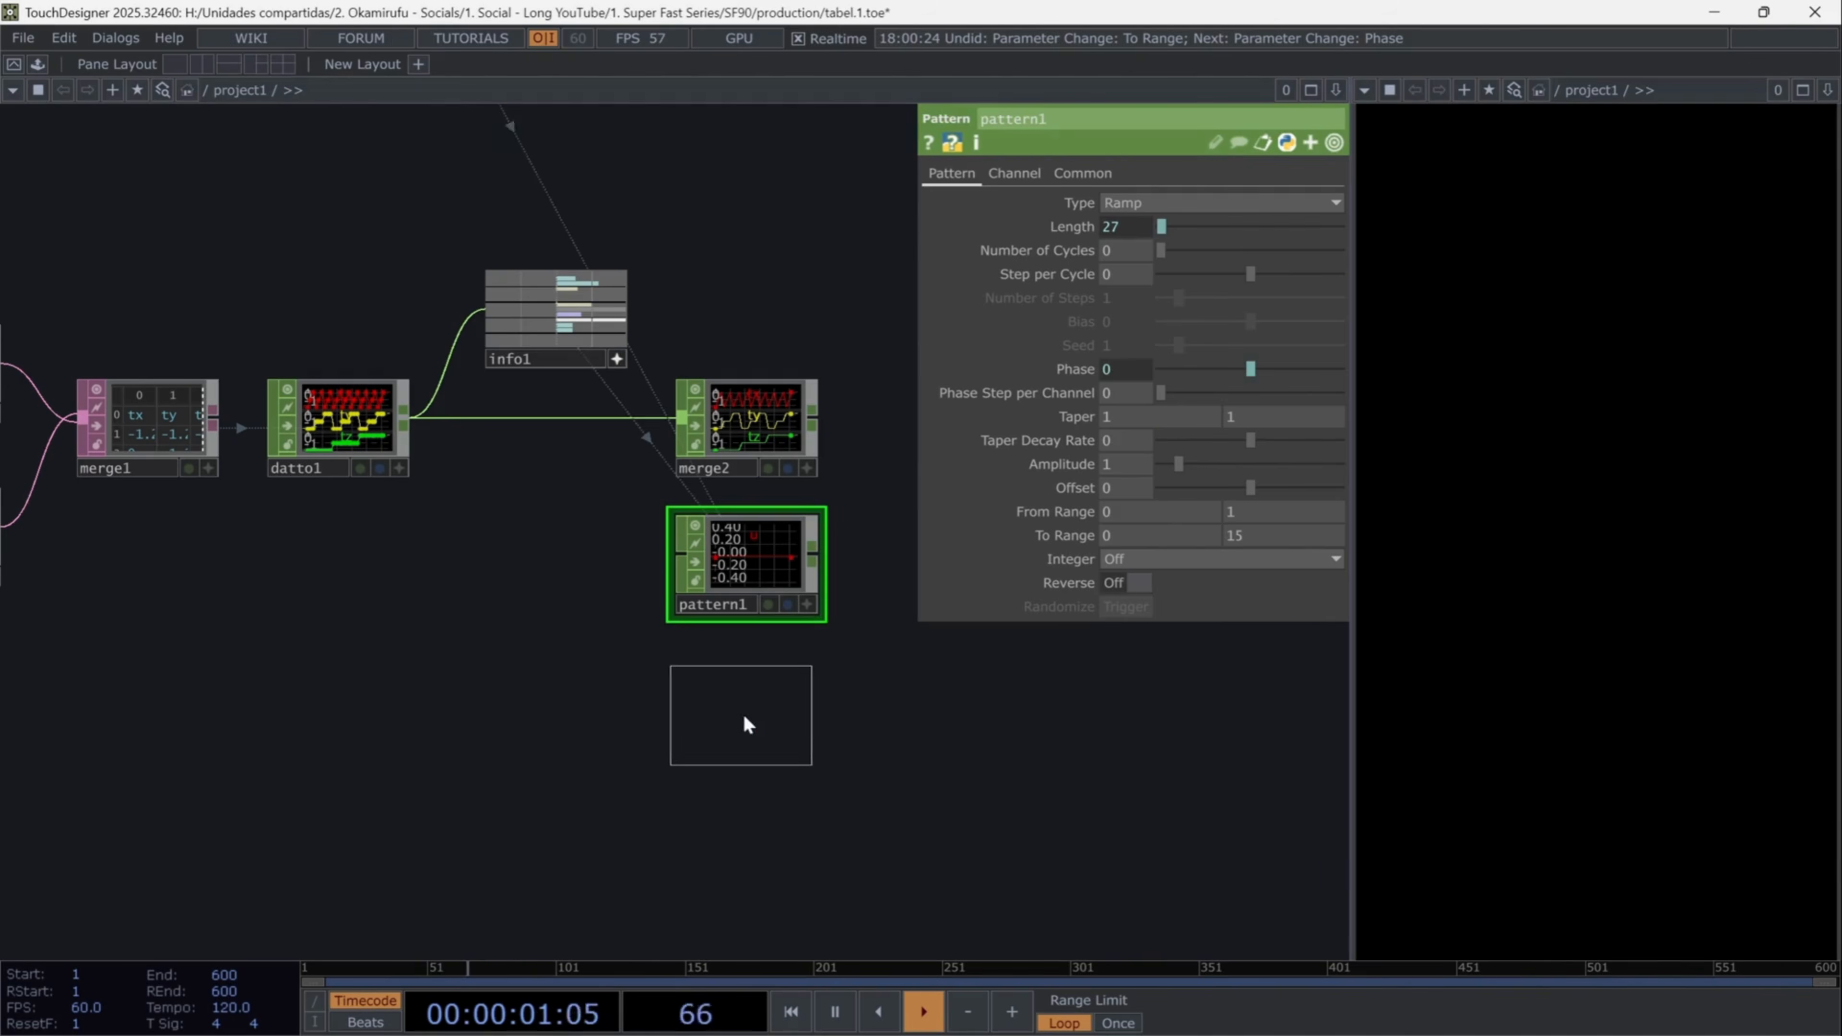
{"action": "left_click", "coordinate": [746, 698]}
{"action": "left_click", "coordinate": [1147, 205]}
{"action": "left_click", "coordinate": [1146, 312]}
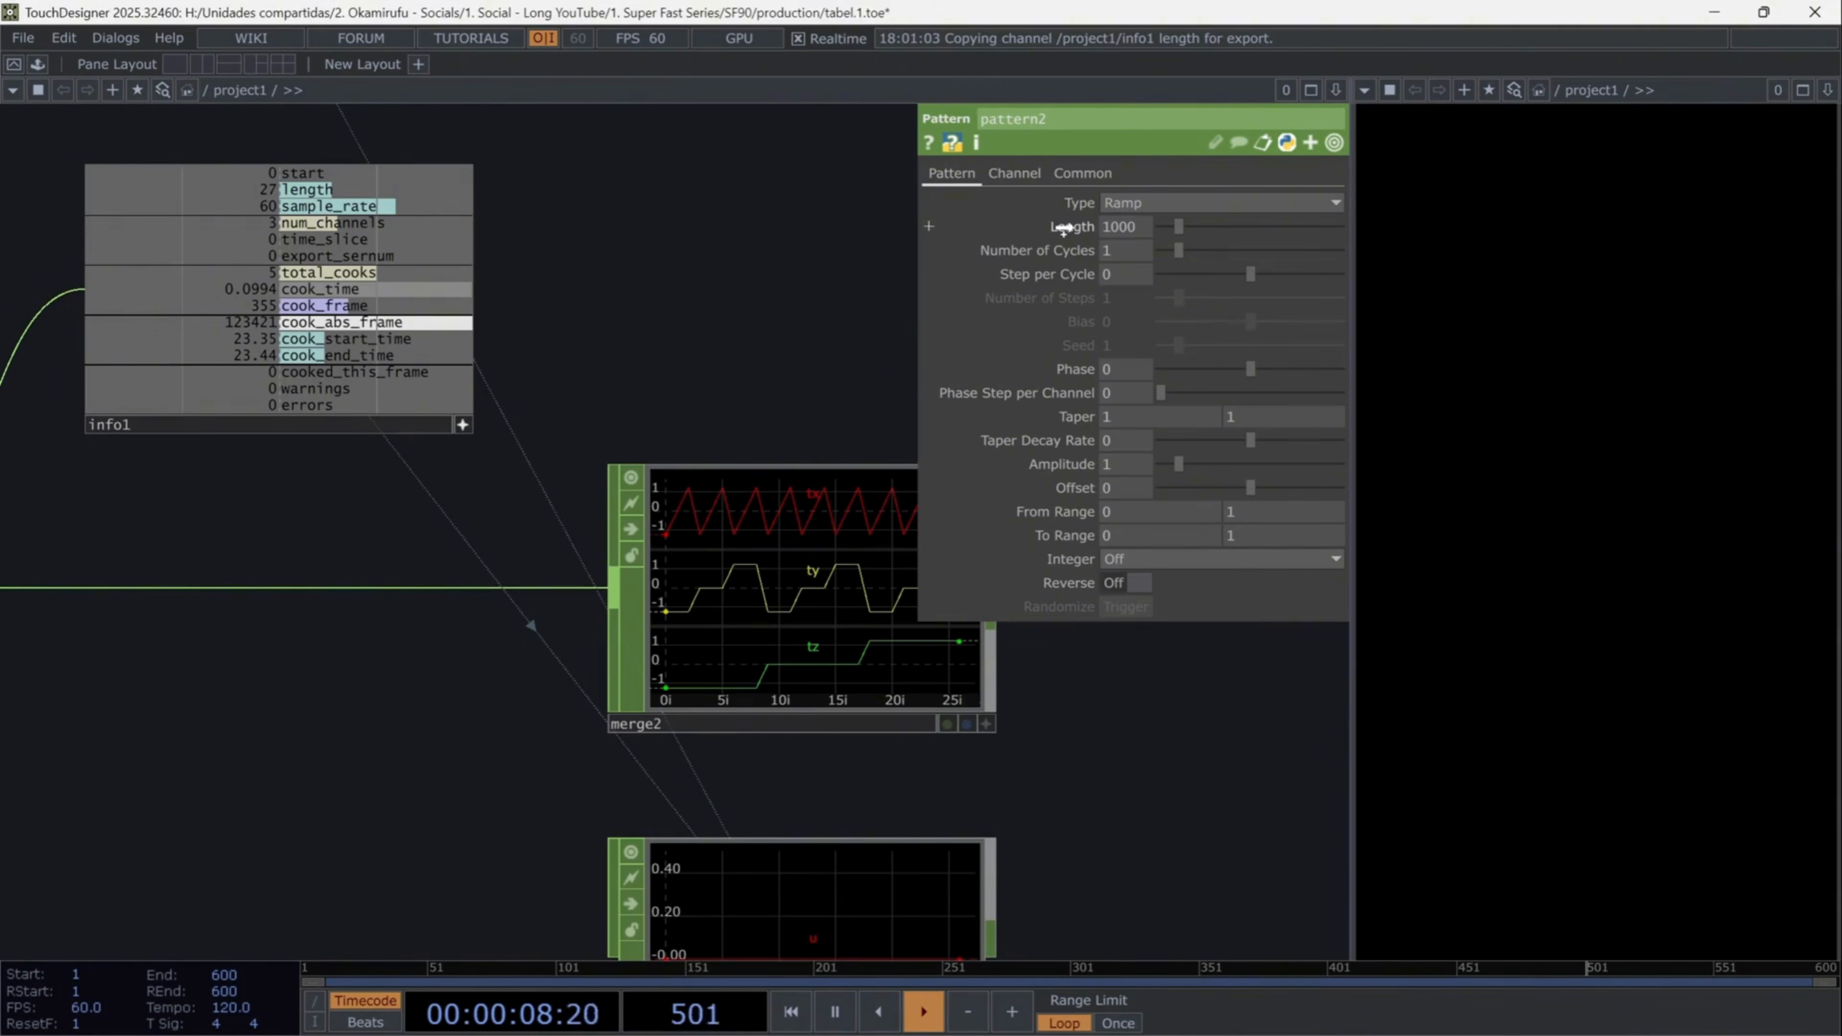
- Reference info1's length channel in pattern2's Length and set its Number of Cycles to 0
{"action": "left_click_drag", "start_coordinate": [1064, 229], "coordinate": [1065, 228]}
{"action": "left_click", "coordinate": [1082, 223]}
{"action": "left_click", "coordinate": [1111, 252]}
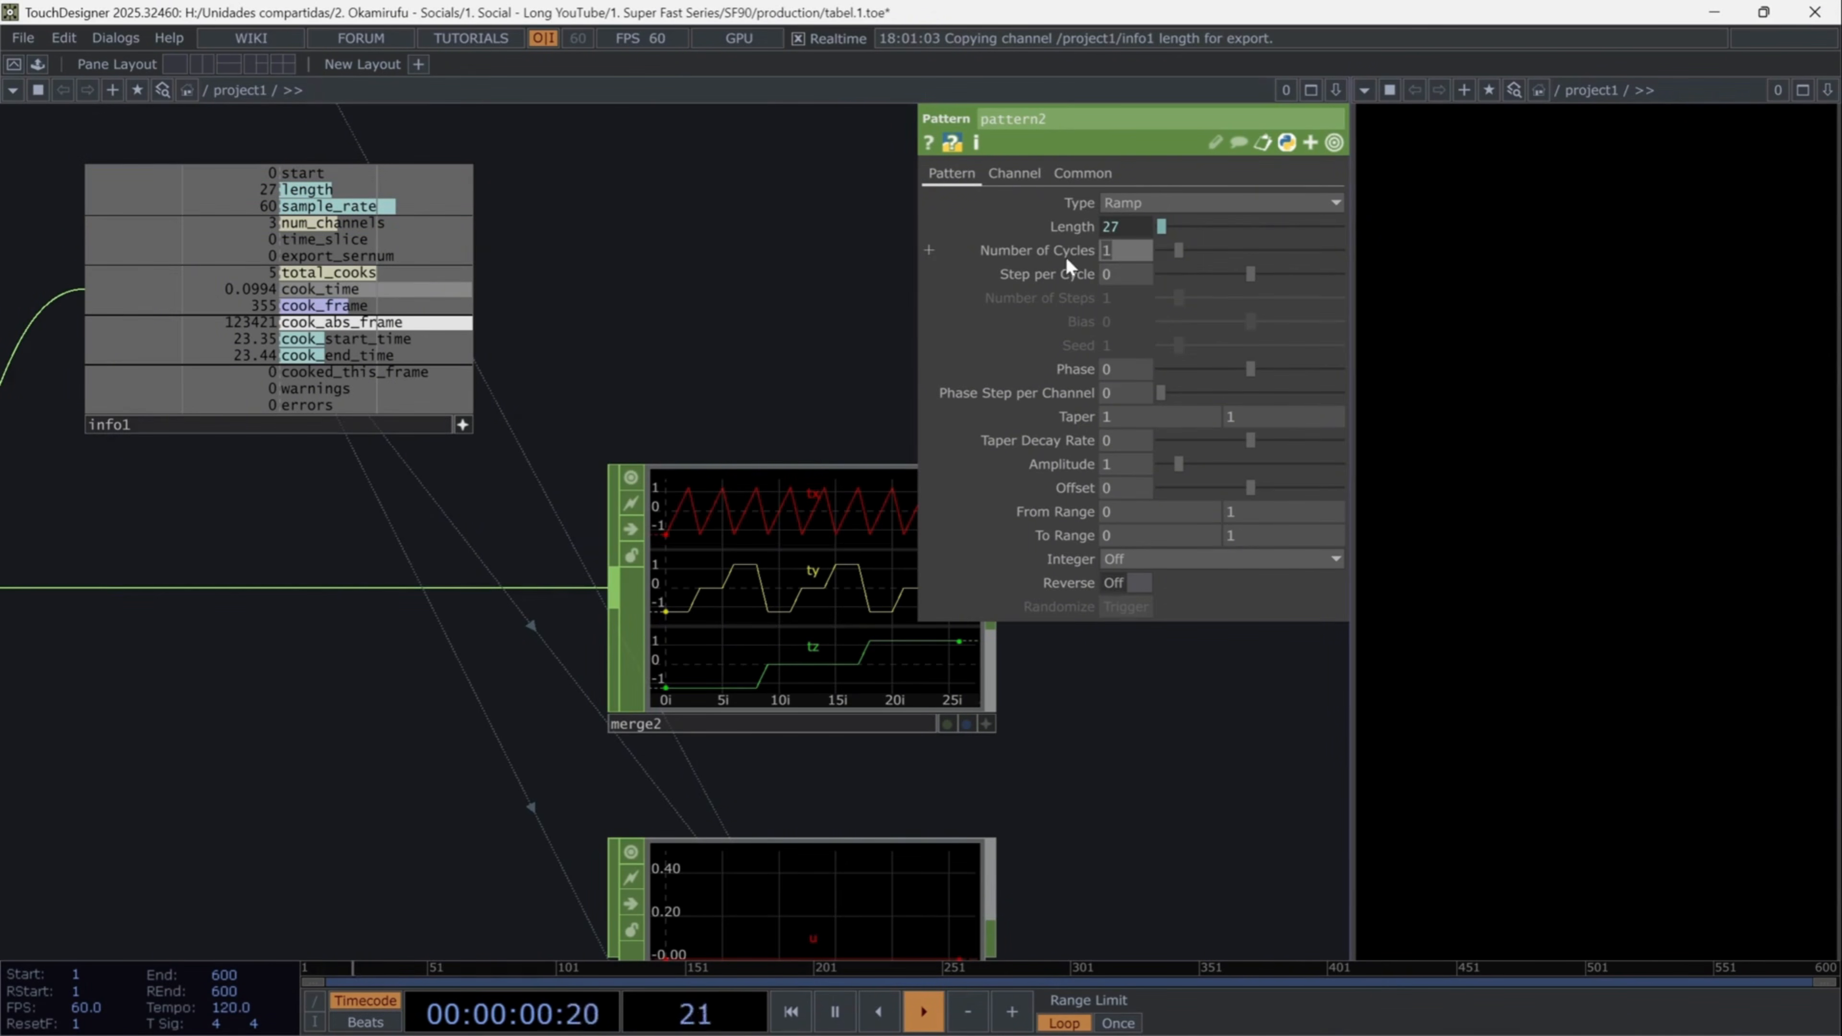
{"action": "type", "text": "0"}
{"action": "key", "text": "Return"}
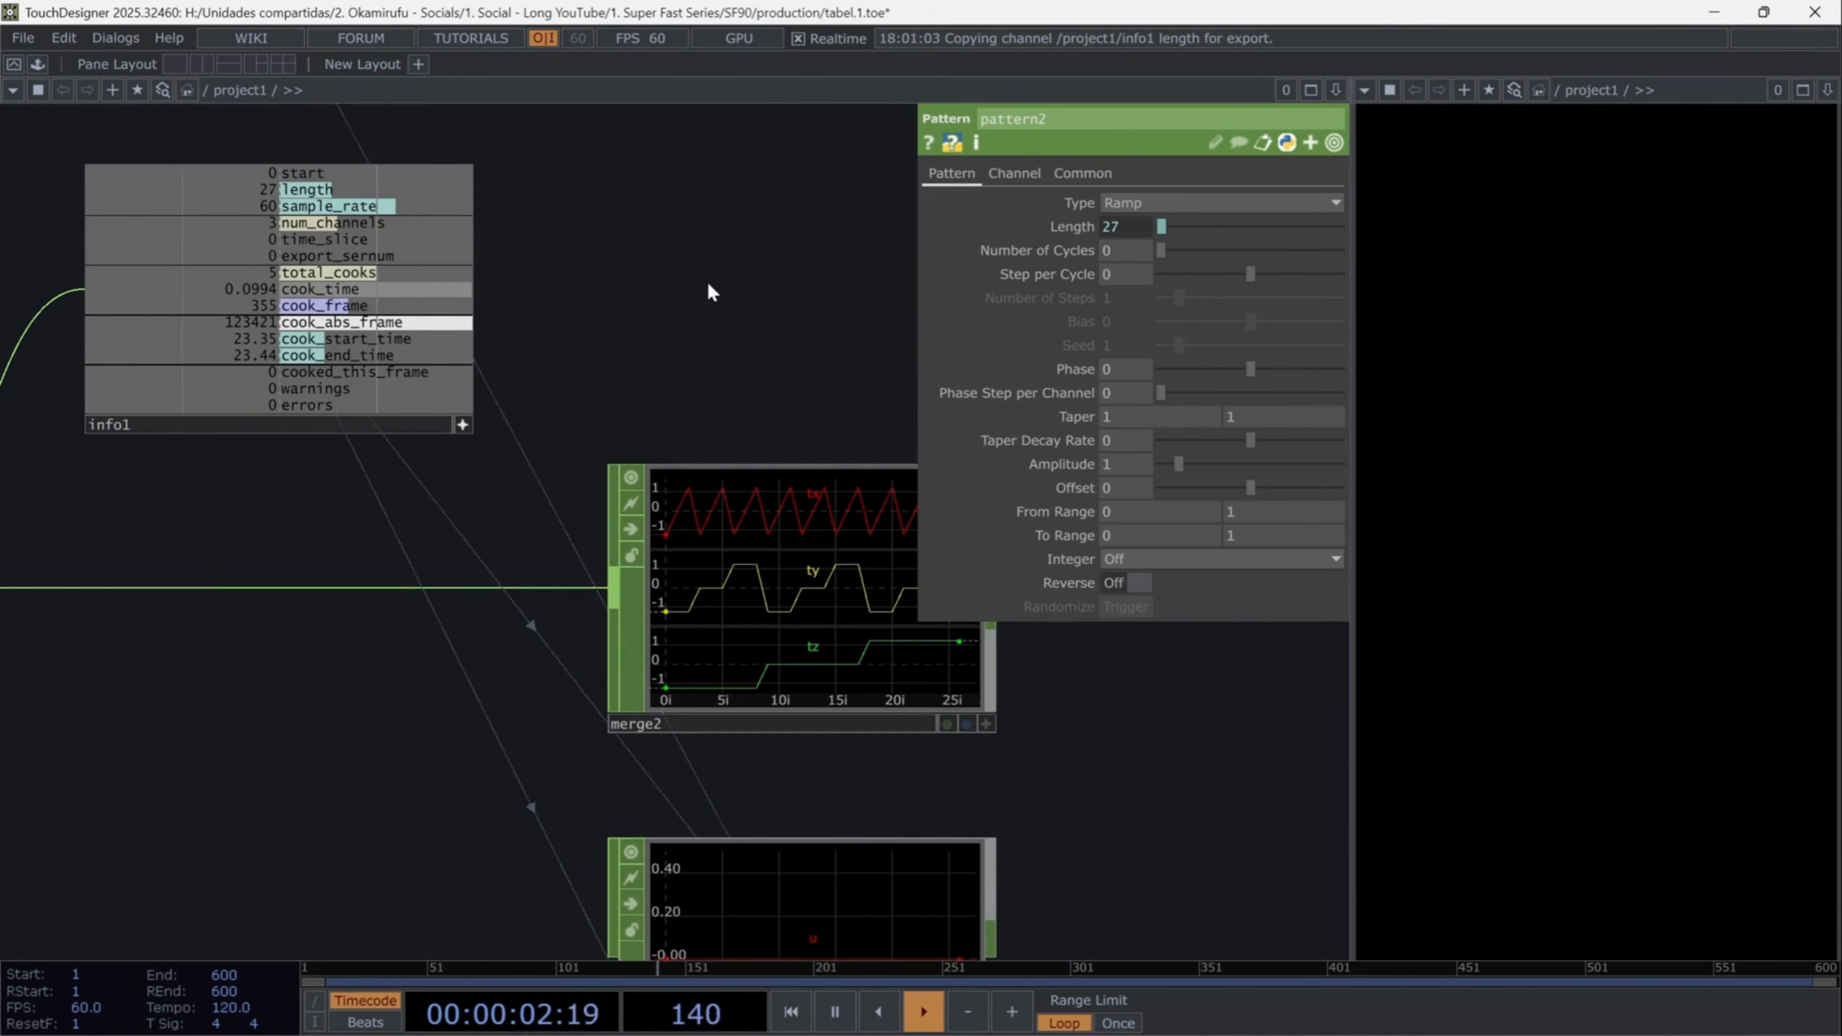
- Link pattern2's Phase to the v1 channel of counter_out1 as a CHOP reference
{"action": "scroll", "coordinate": [708, 283], "scroll_direction": "down", "scroll_amount": 5}
{"action": "left_click_drag", "start_coordinate": [348, 258], "coordinate": [493, 678]}
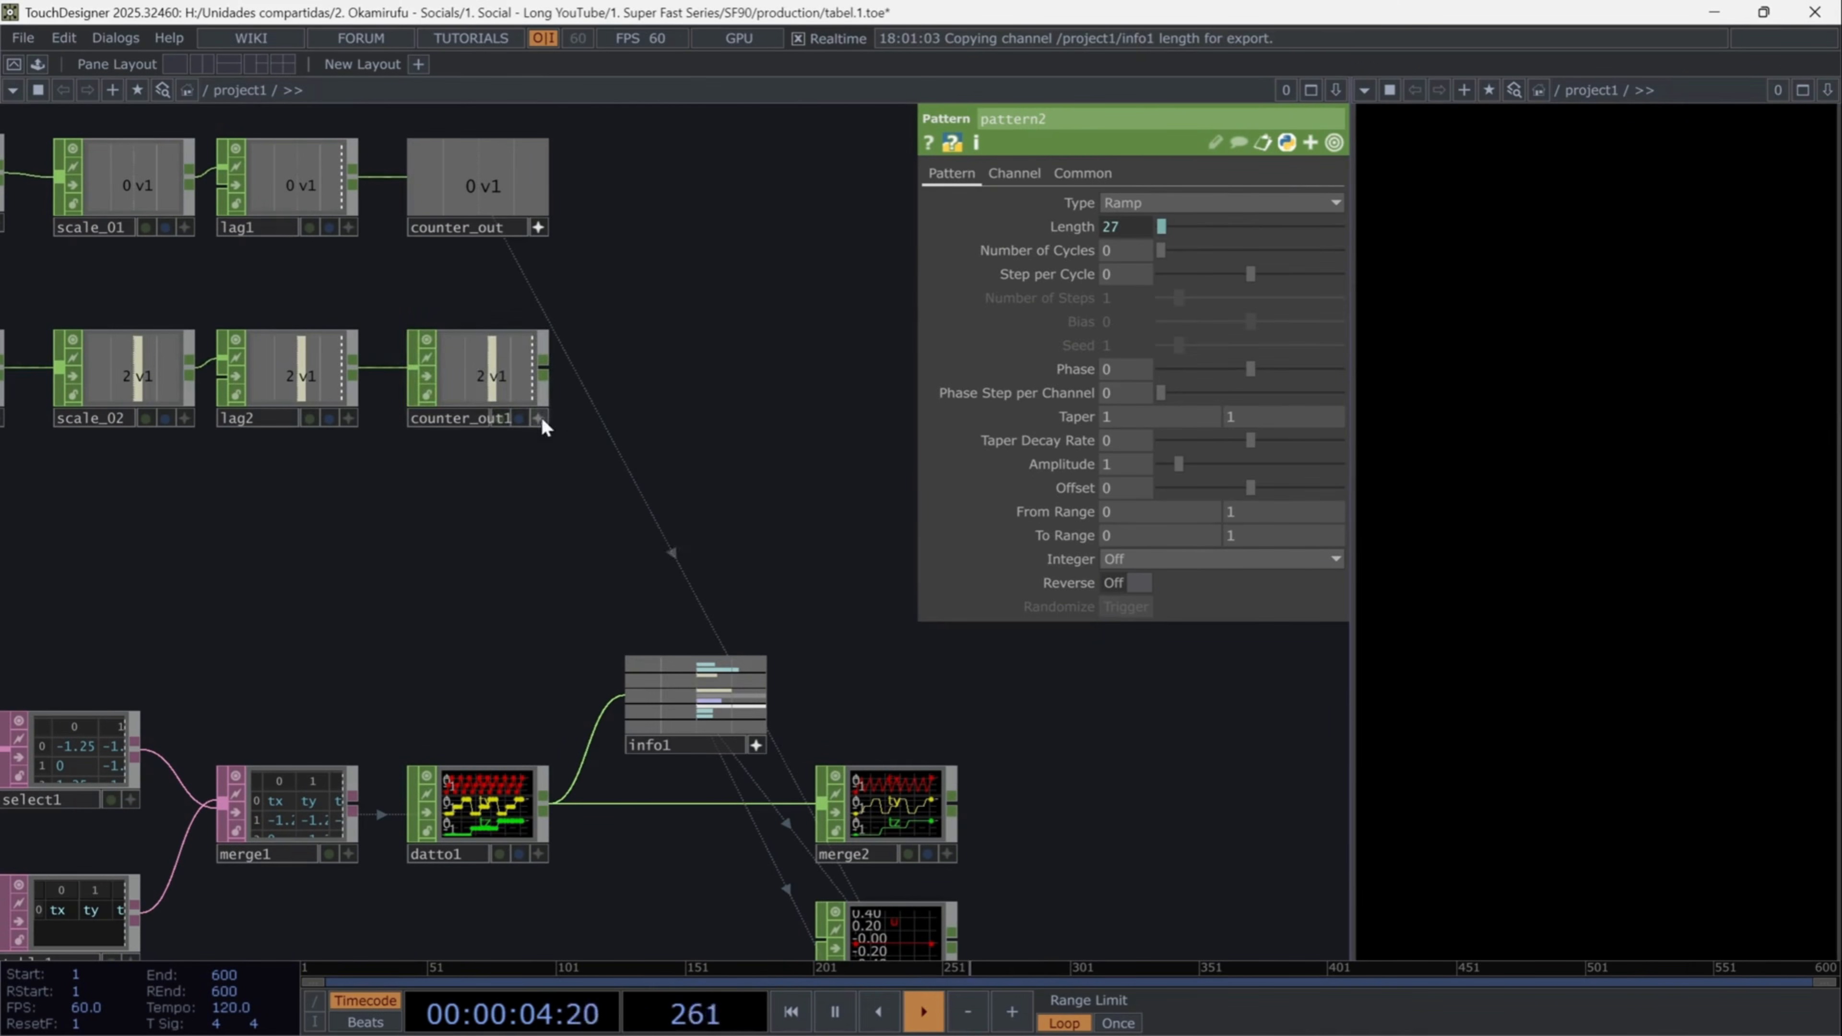
{"action": "left_click_drag", "start_coordinate": [544, 428], "coordinate": [1101, 366]}
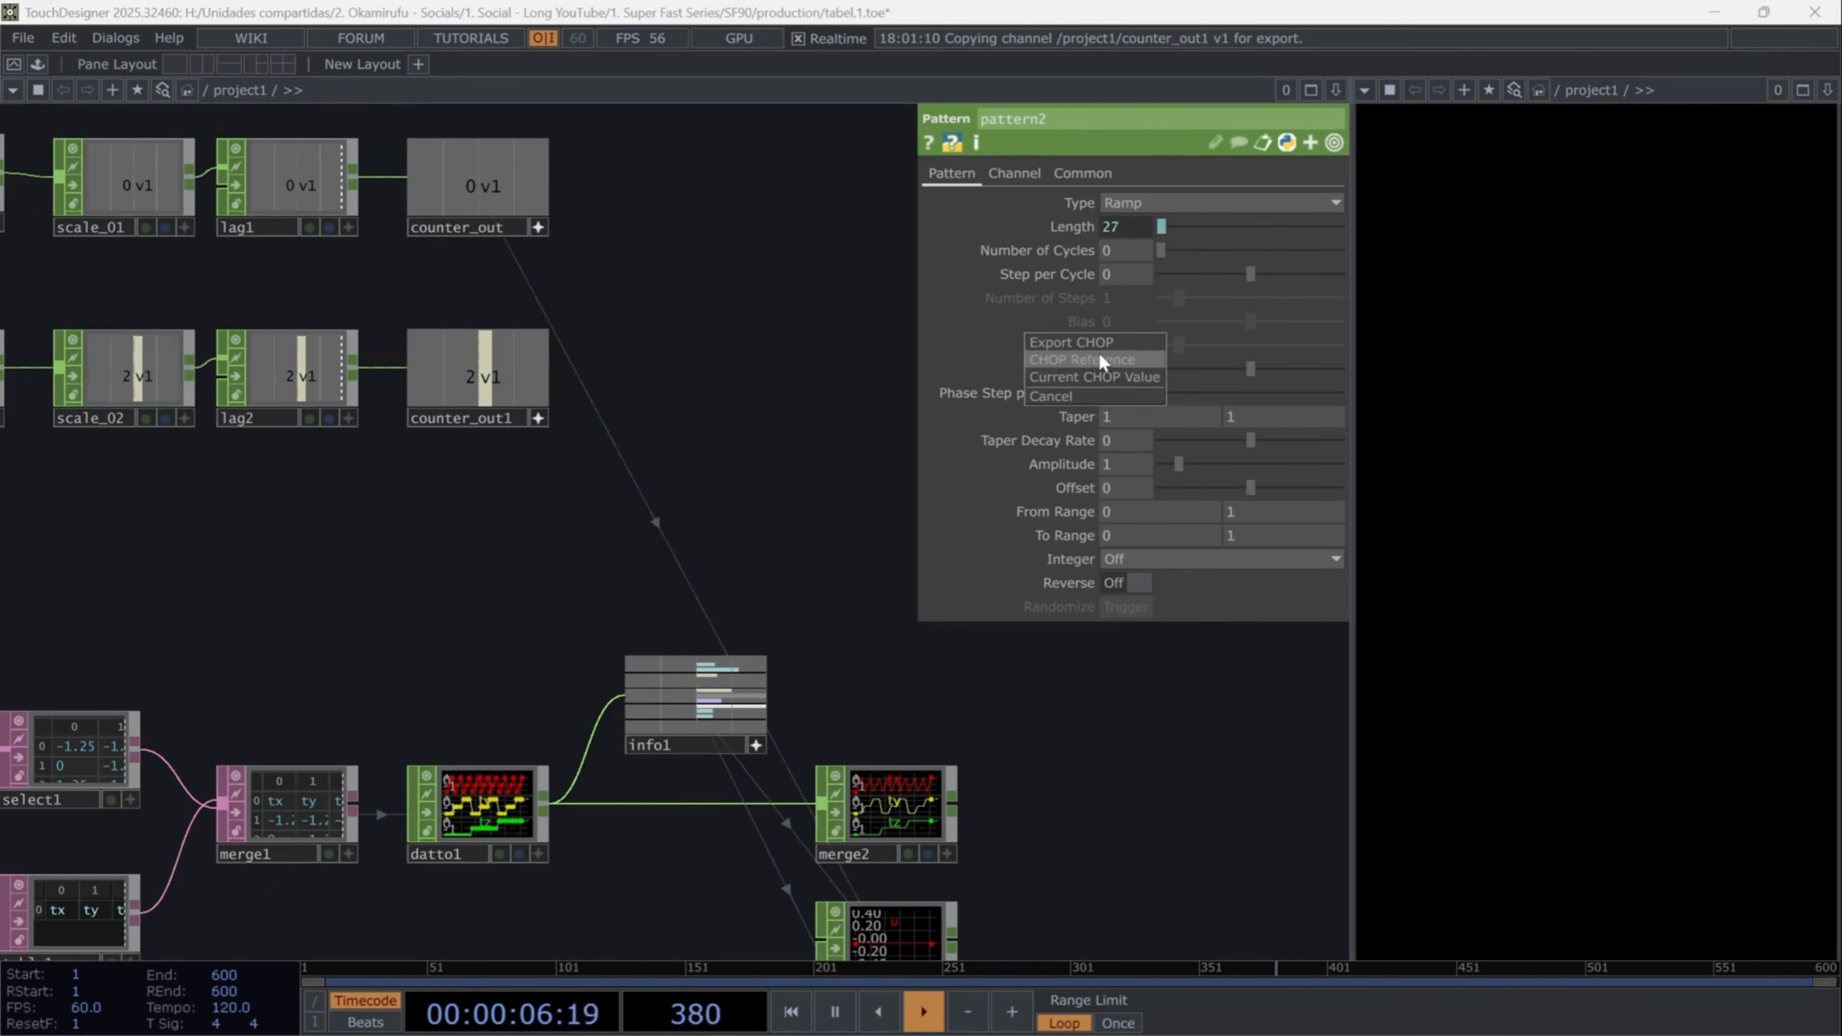
{"action": "left_click", "coordinate": [1101, 361]}
- Set pattern2's upper To Range value to 14 and rename its channel to v
{"action": "left_click_drag", "start_coordinate": [1102, 765], "coordinate": [871, 453]}
{"action": "scroll", "coordinate": [796, 590], "scroll_direction": "up", "scroll_amount": 3}
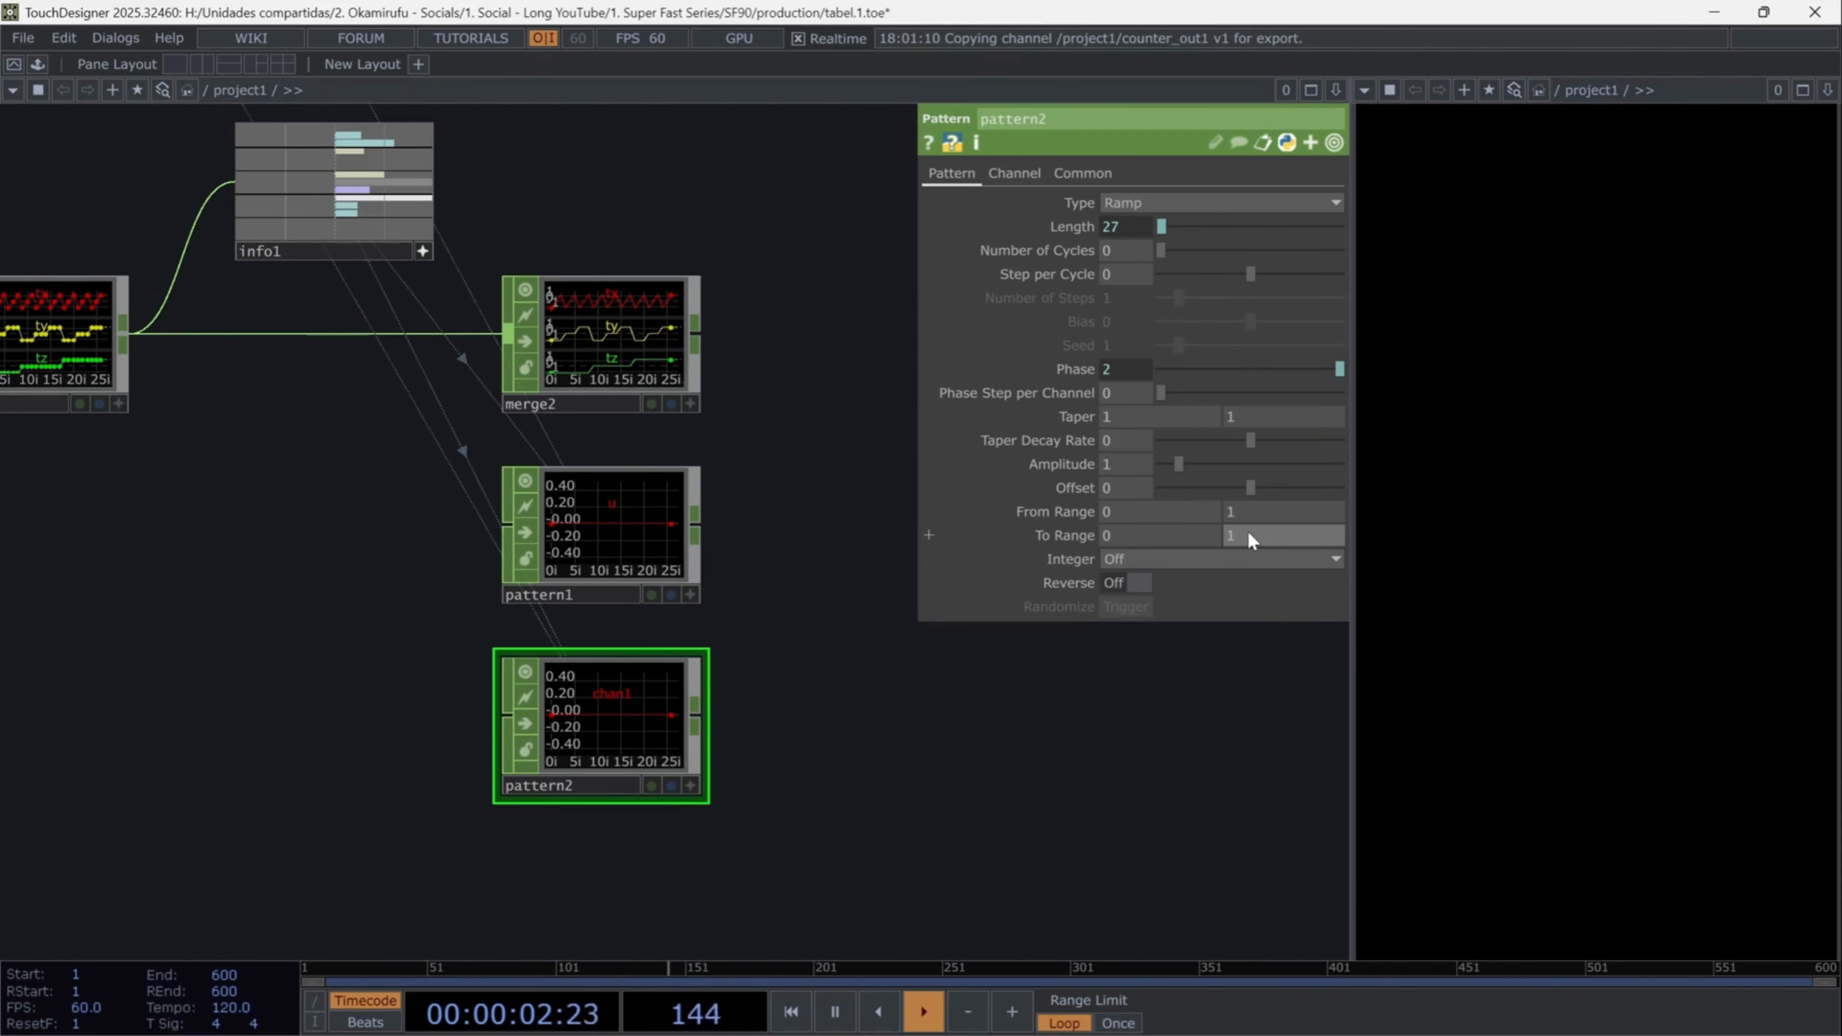
{"action": "left_click", "coordinate": [1246, 535]}
{"action": "type", "text": "14"}
{"action": "left_click", "coordinate": [1039, 171]}
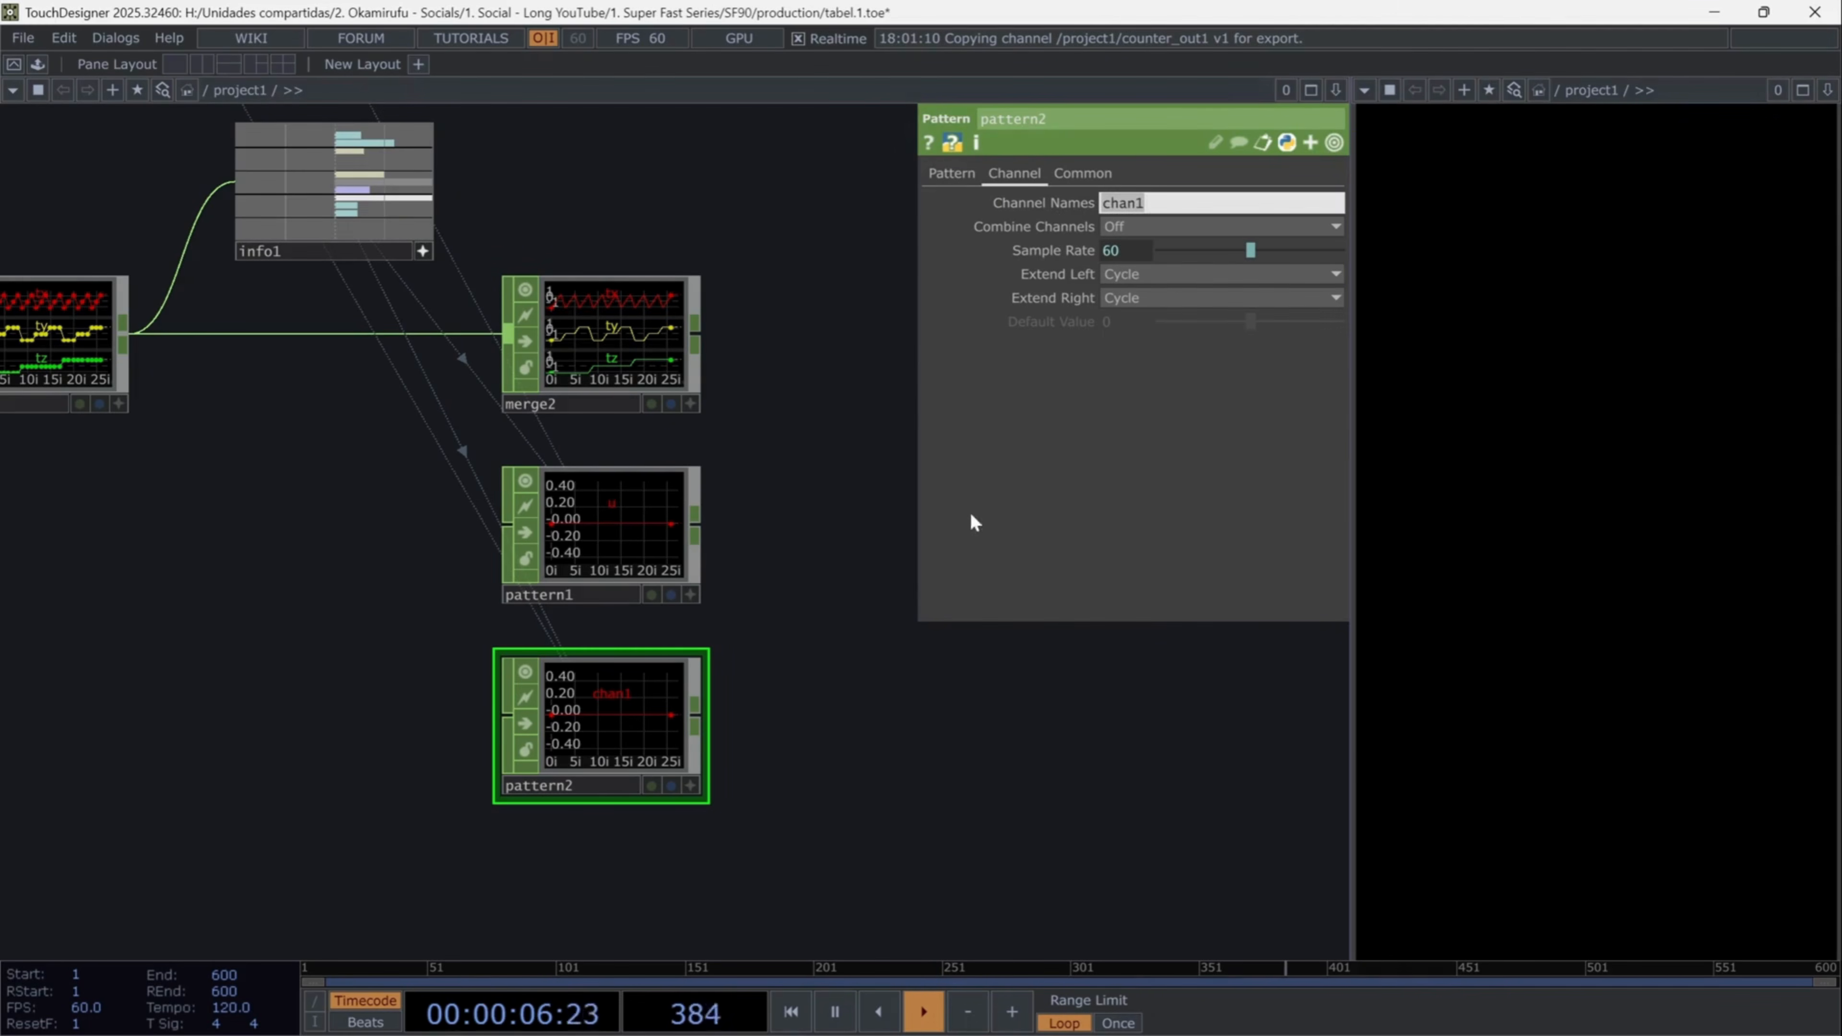
{"action": "type", "text": "v"}
{"action": "key", "text": "Return"}
- Add a third Pattern CHOP below pattern2 and set its Type to Random
{"action": "scroll", "coordinate": [834, 869], "scroll_direction": "down", "scroll_amount": 3}
{"action": "key", "text": "Tab"}
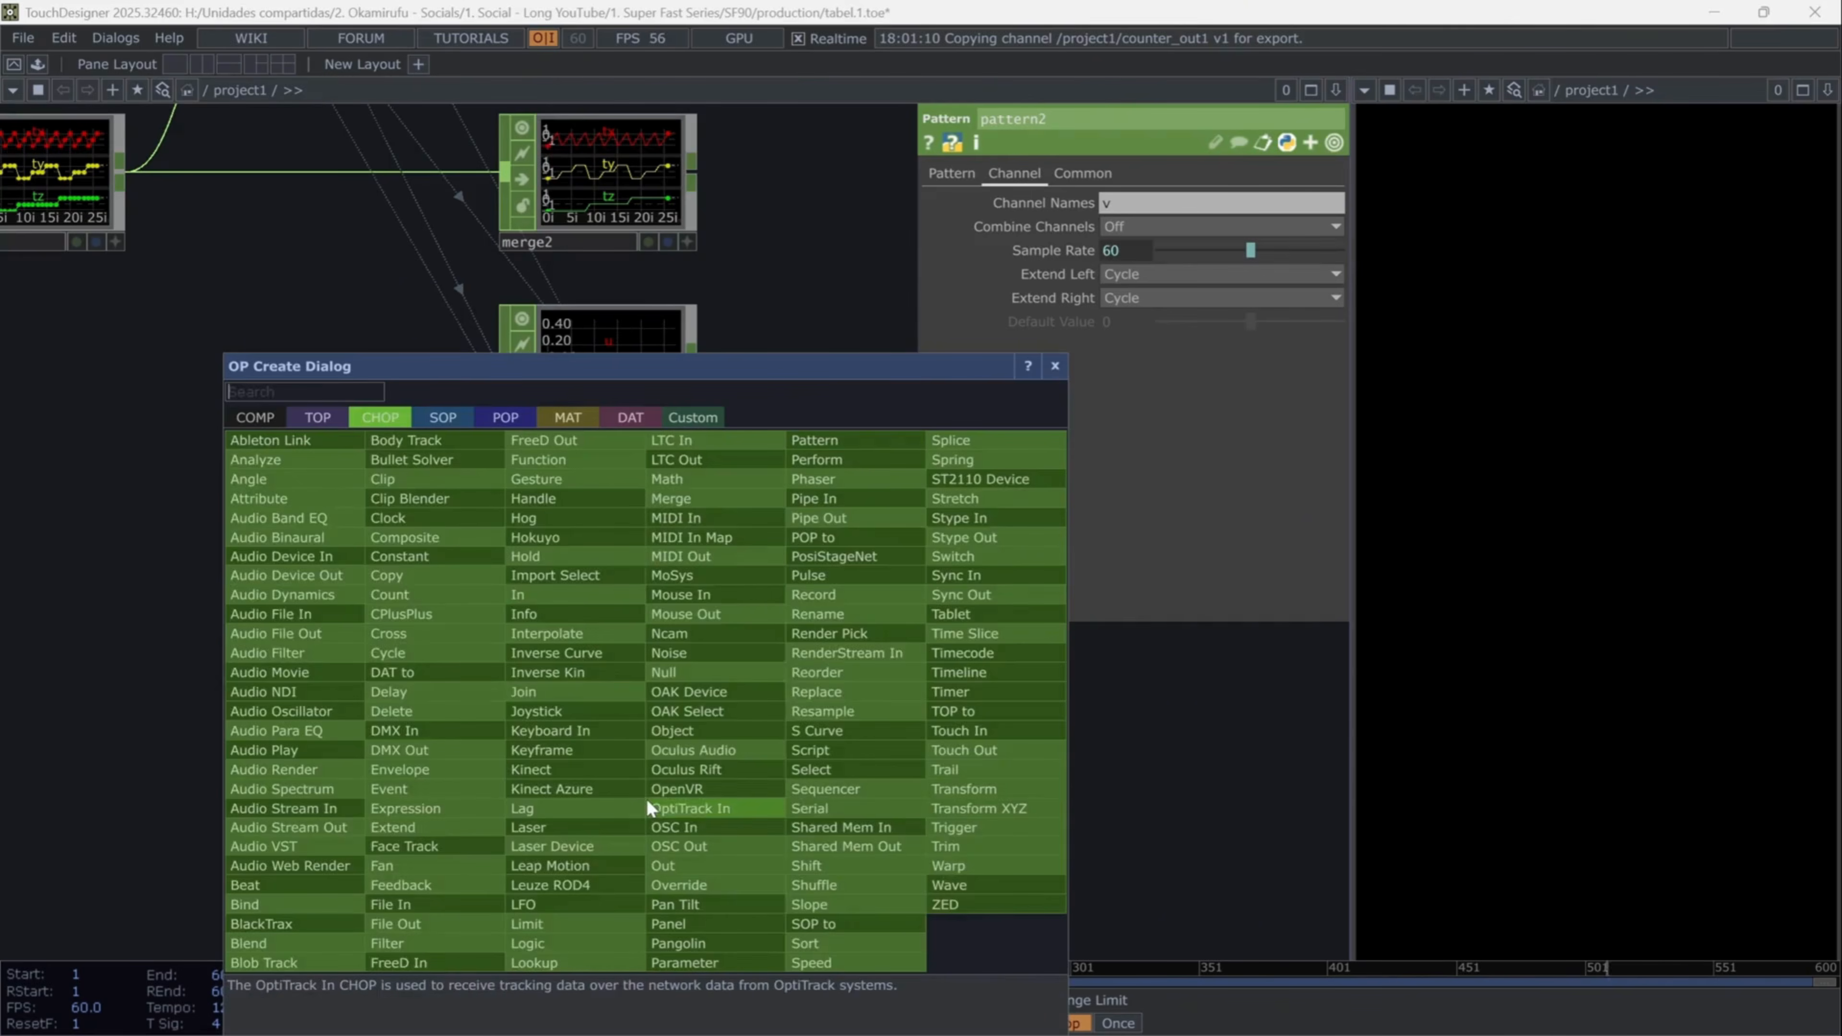
{"action": "type", "text": "pat"}
{"action": "key", "text": "Return"}
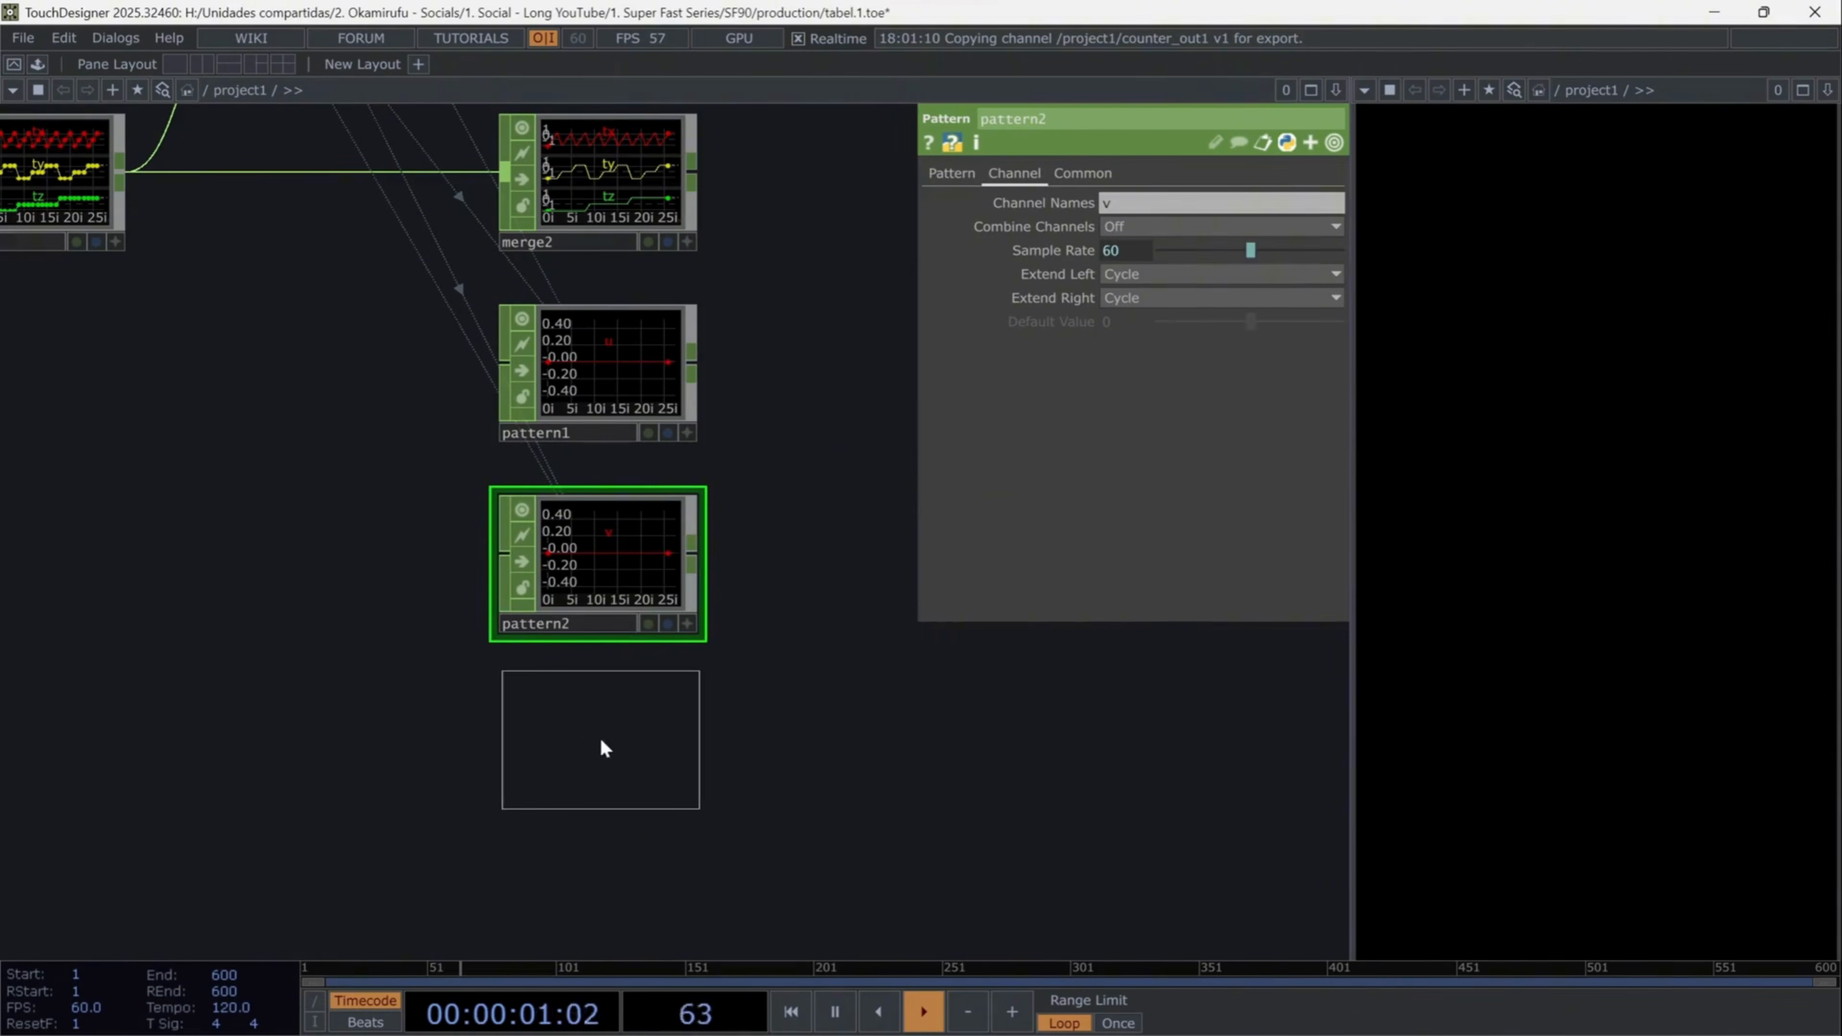
{"action": "left_click", "coordinate": [600, 740]}
{"action": "left_click", "coordinate": [1161, 202]}
{"action": "left_click", "coordinate": [1135, 398]}
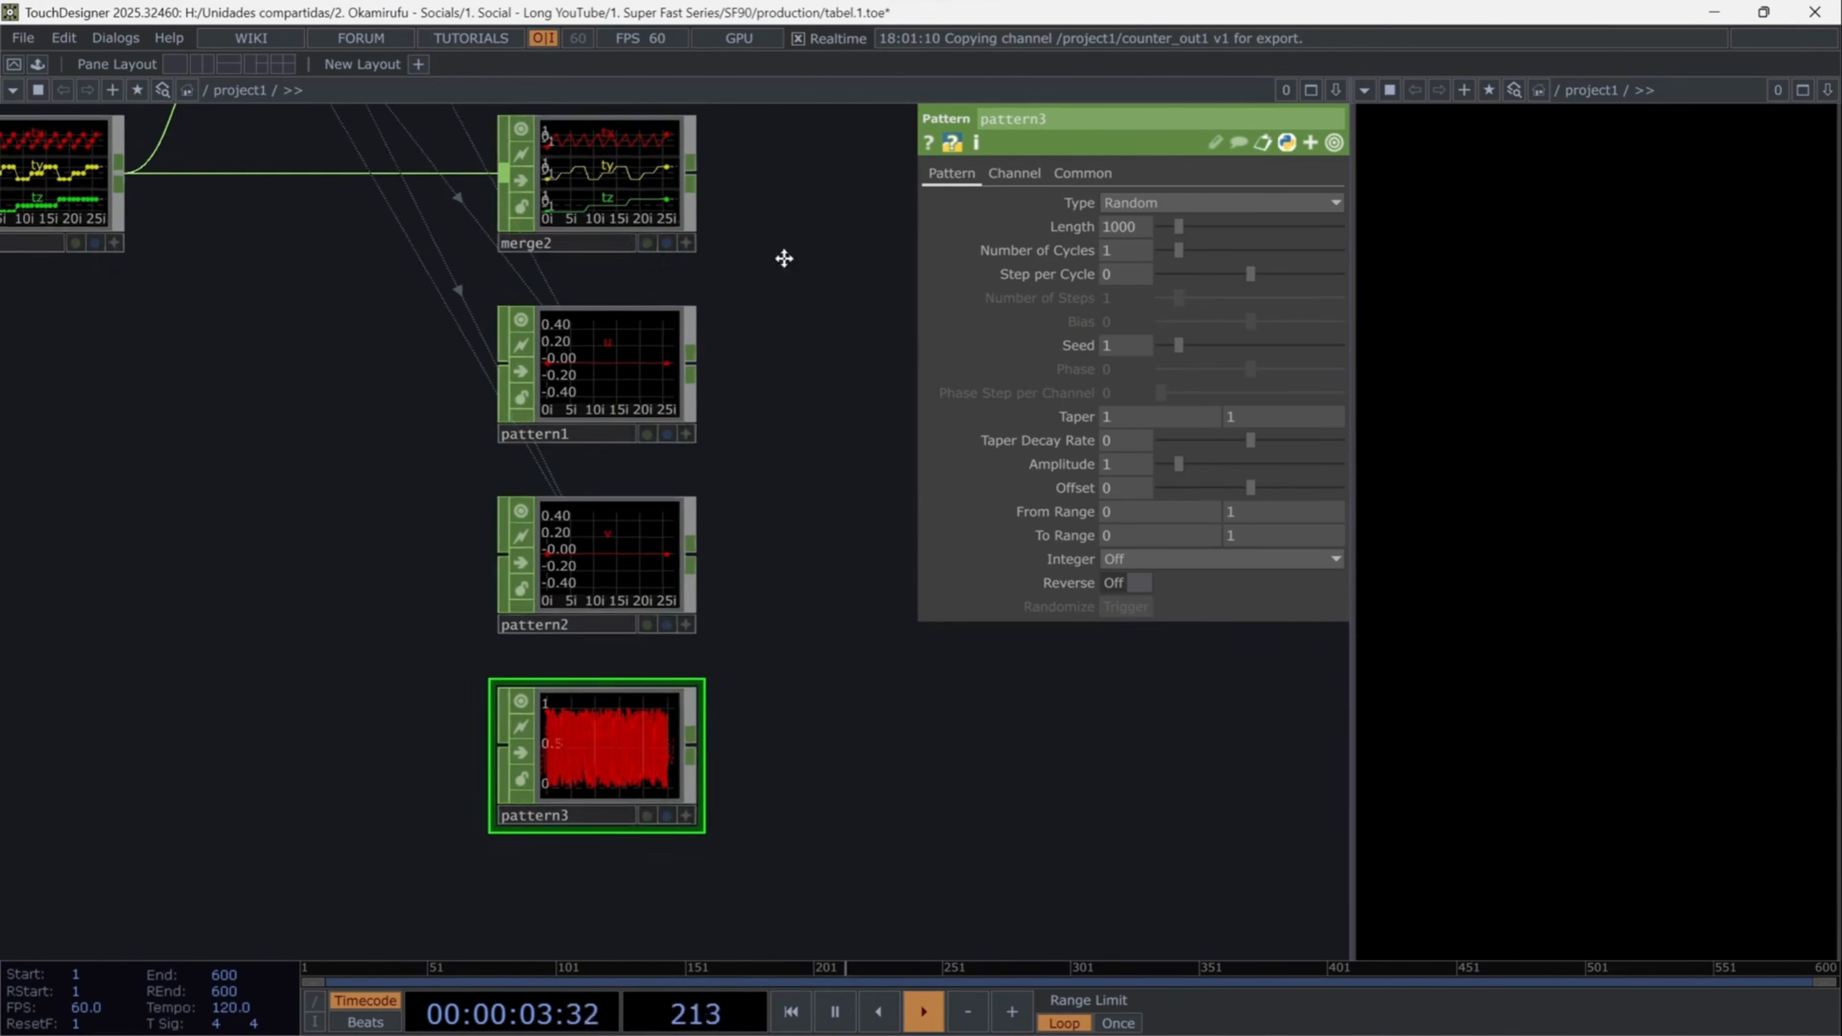
- Link pattern3's Length to the length channel of info1 as a CHOP reference
{"action": "left_click_drag", "start_coordinate": [777, 254], "coordinate": [769, 439]}
{"action": "scroll", "coordinate": [413, 192], "scroll_direction": "up", "scroll_amount": 3}
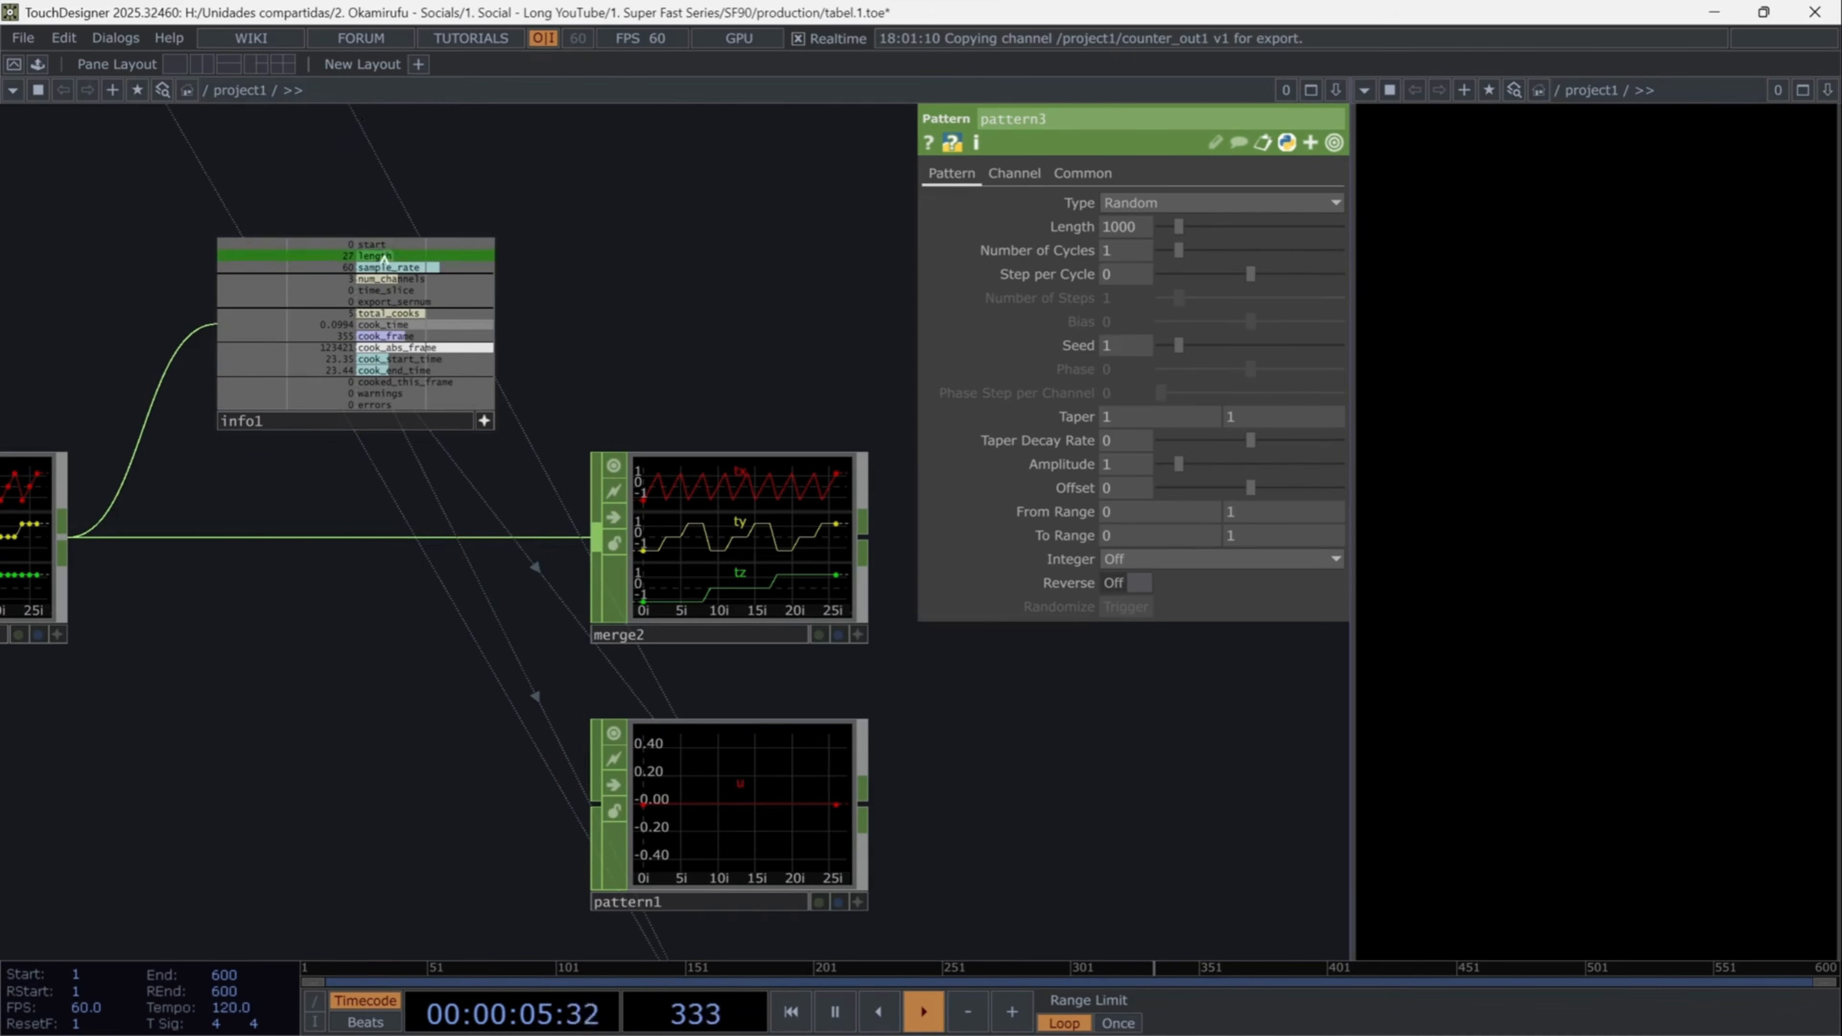
{"action": "left_click_drag", "start_coordinate": [375, 255], "coordinate": [1056, 226]}
{"action": "left_click", "coordinate": [1094, 228]}
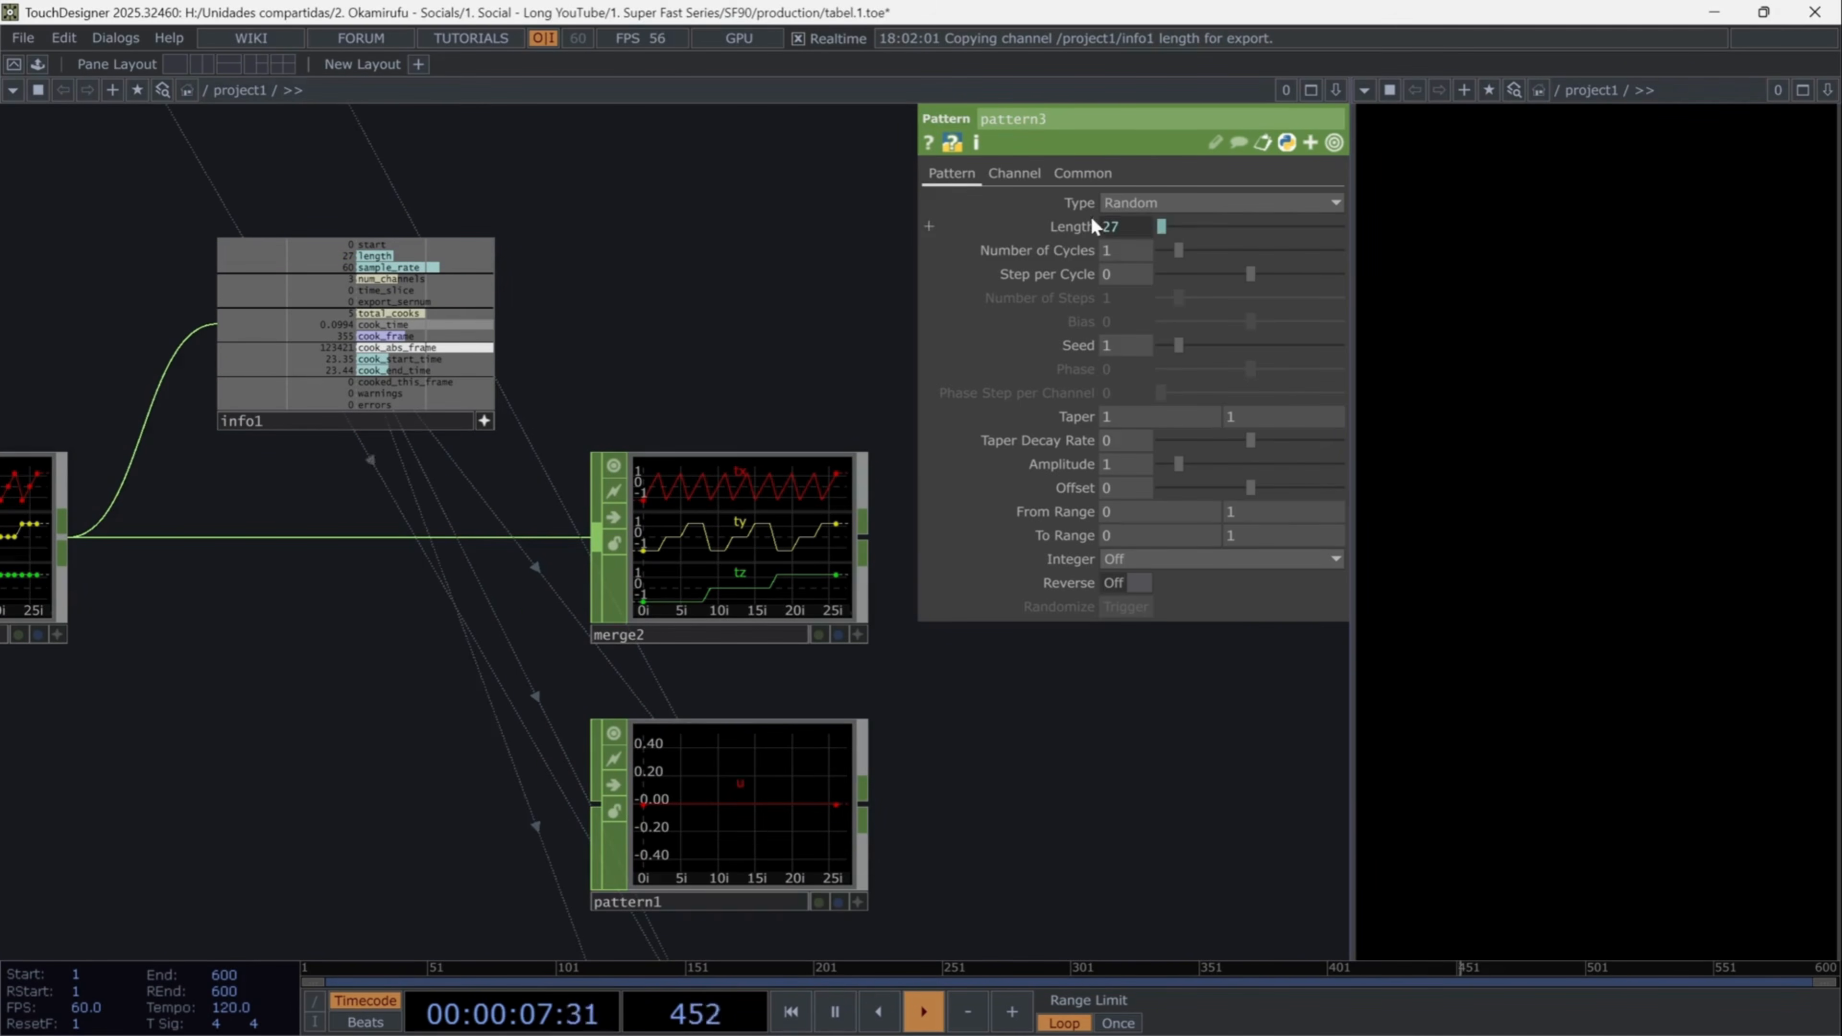
- Drive pattern3's Amplitude with a CHOP reference to the length channel of info1
{"action": "left_click_drag", "start_coordinate": [1012, 798], "coordinate": [928, 762]}
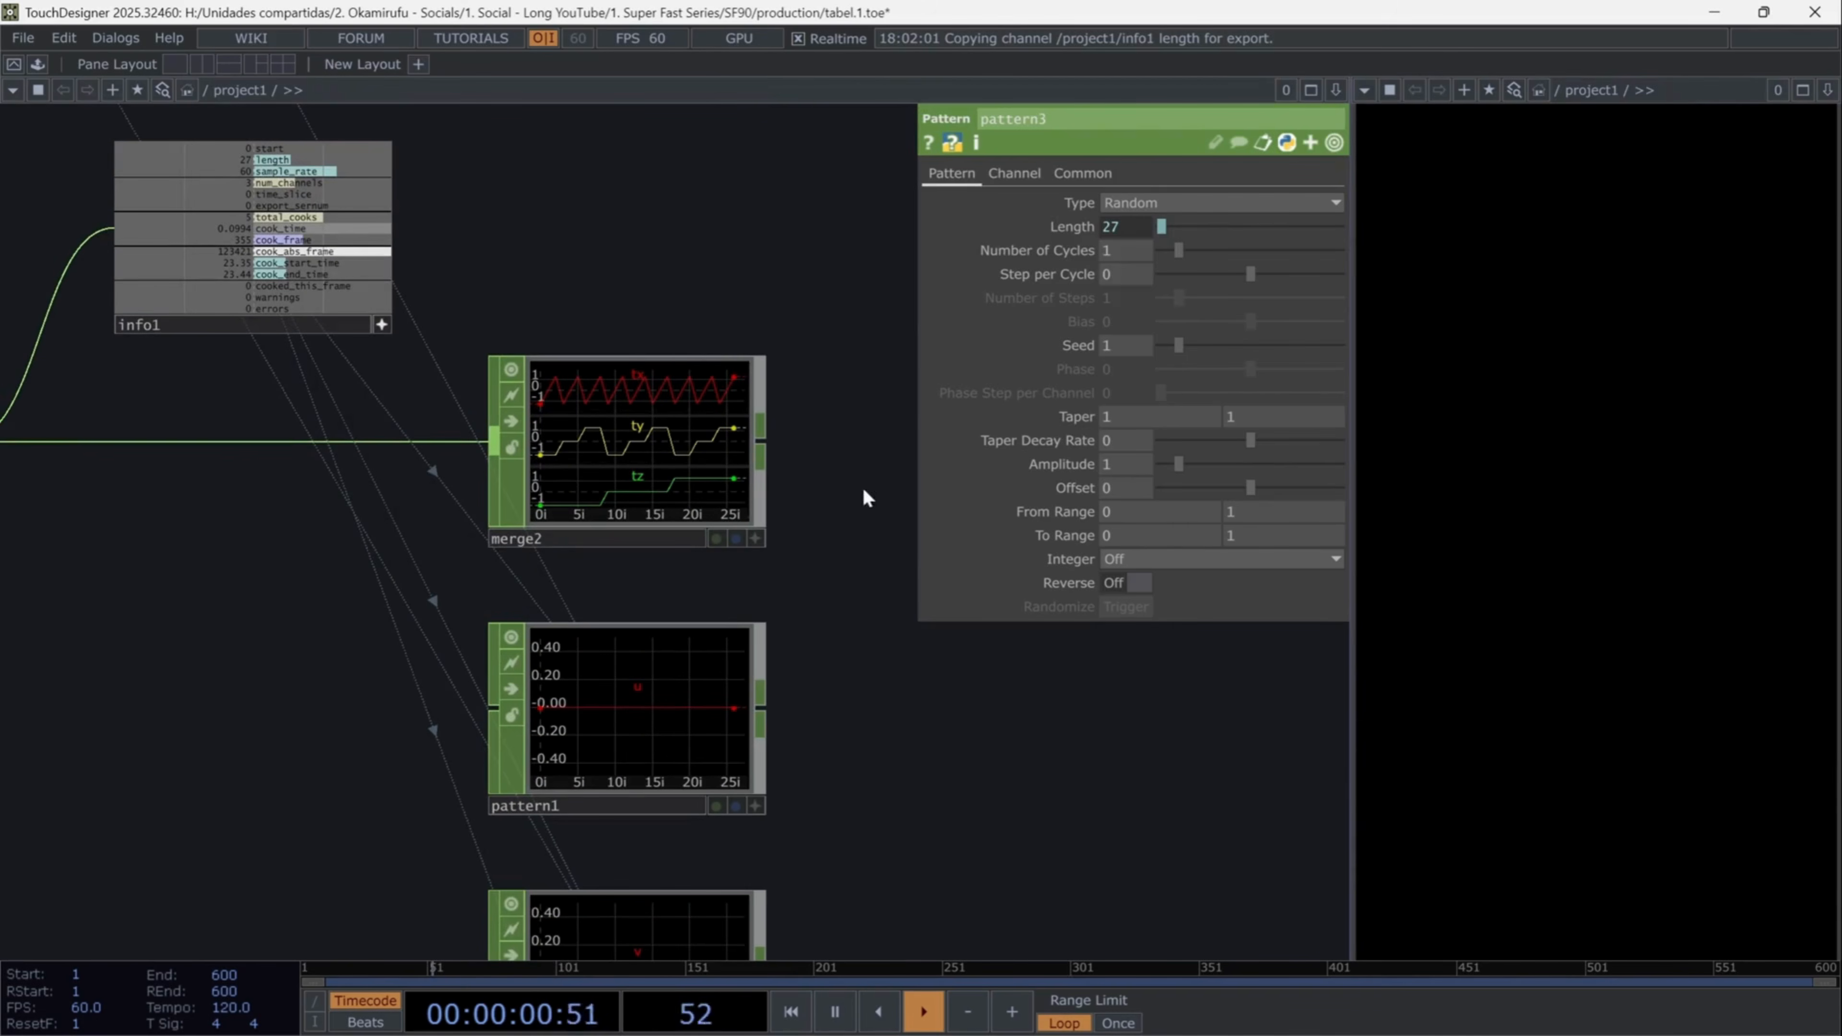
{"action": "left_click", "coordinate": [1076, 455]}
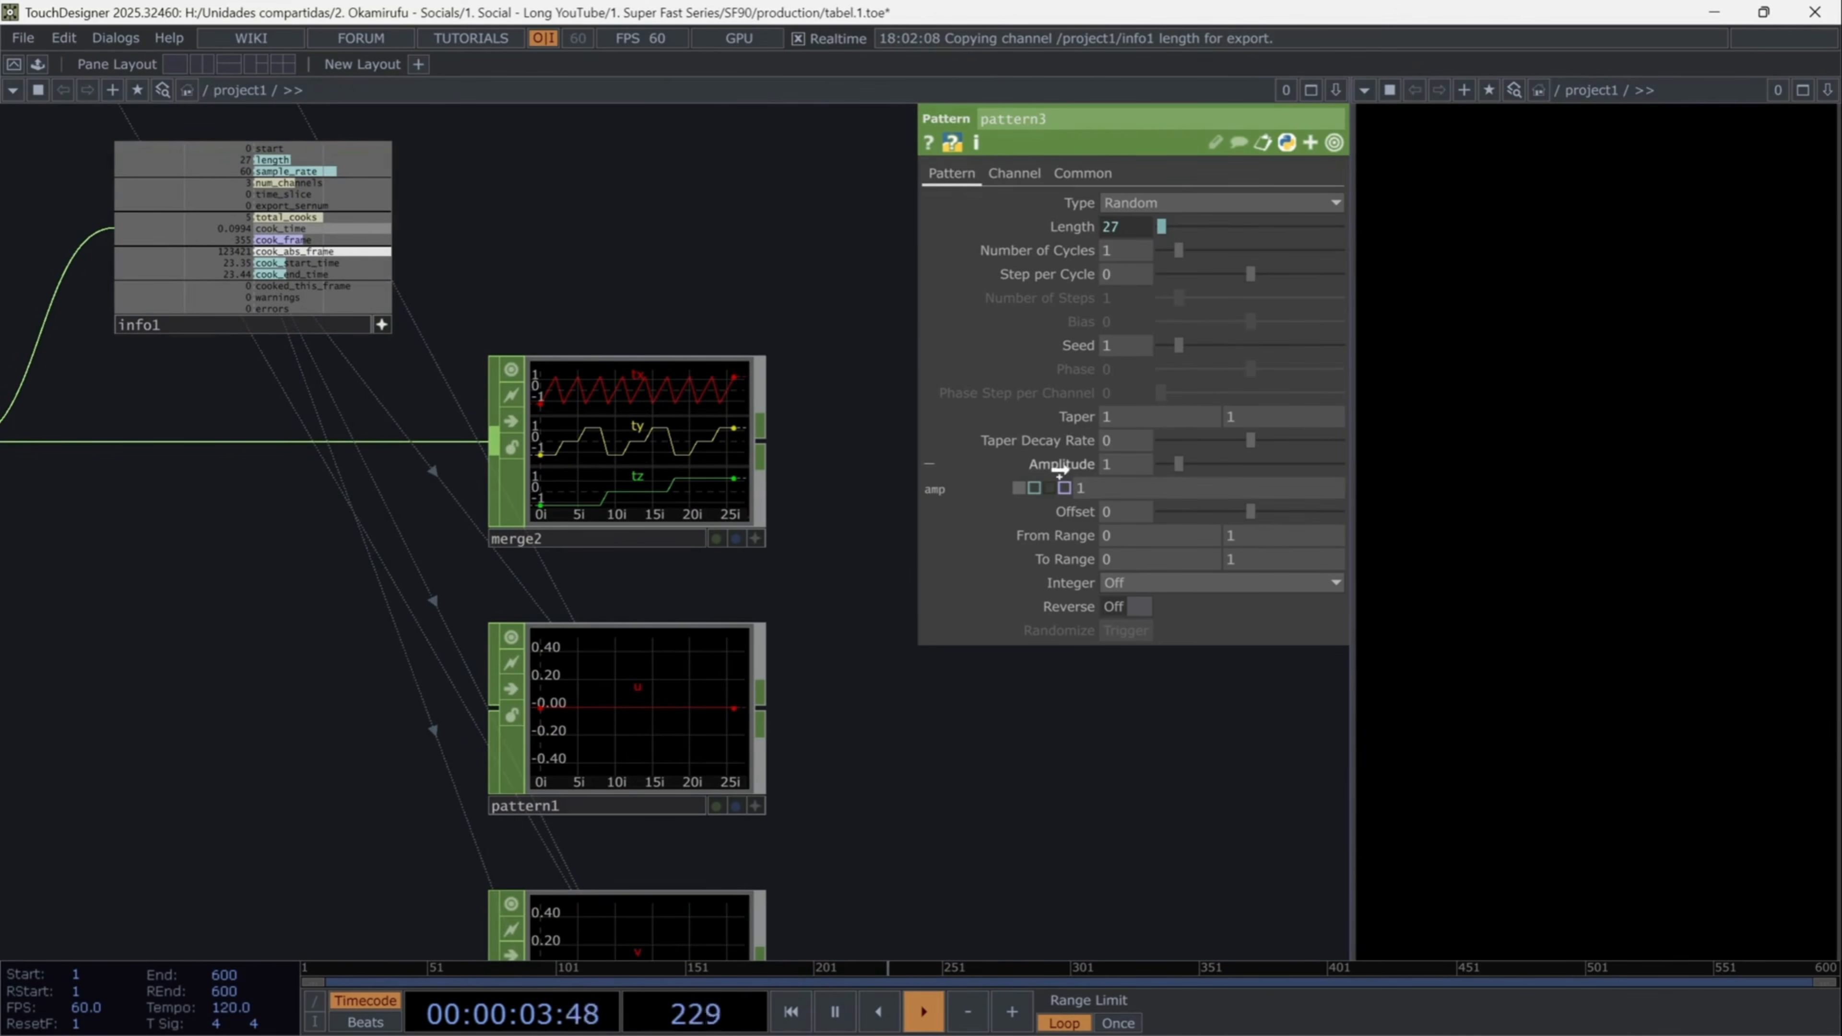
{"action": "left_click_drag", "start_coordinate": [1063, 471], "coordinate": [1063, 471]}
{"action": "left_click", "coordinate": [1093, 473]}
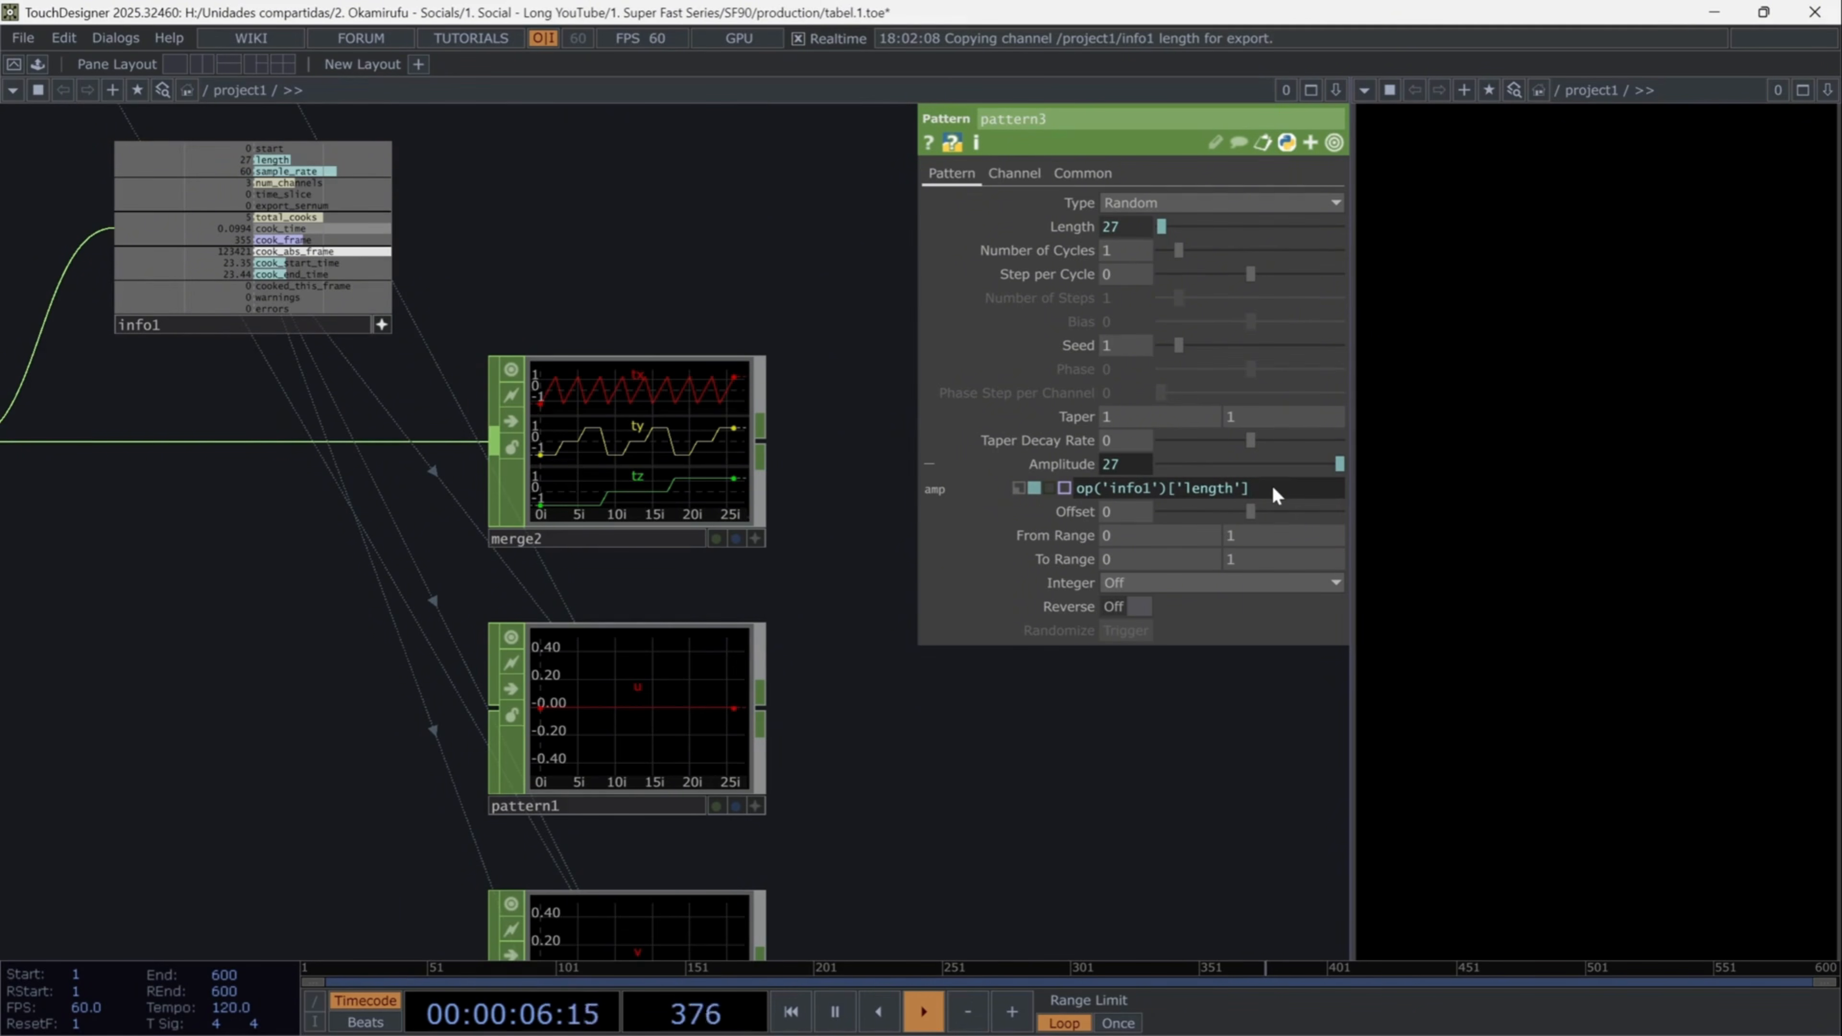
{"action": "key", "text": "Return"}
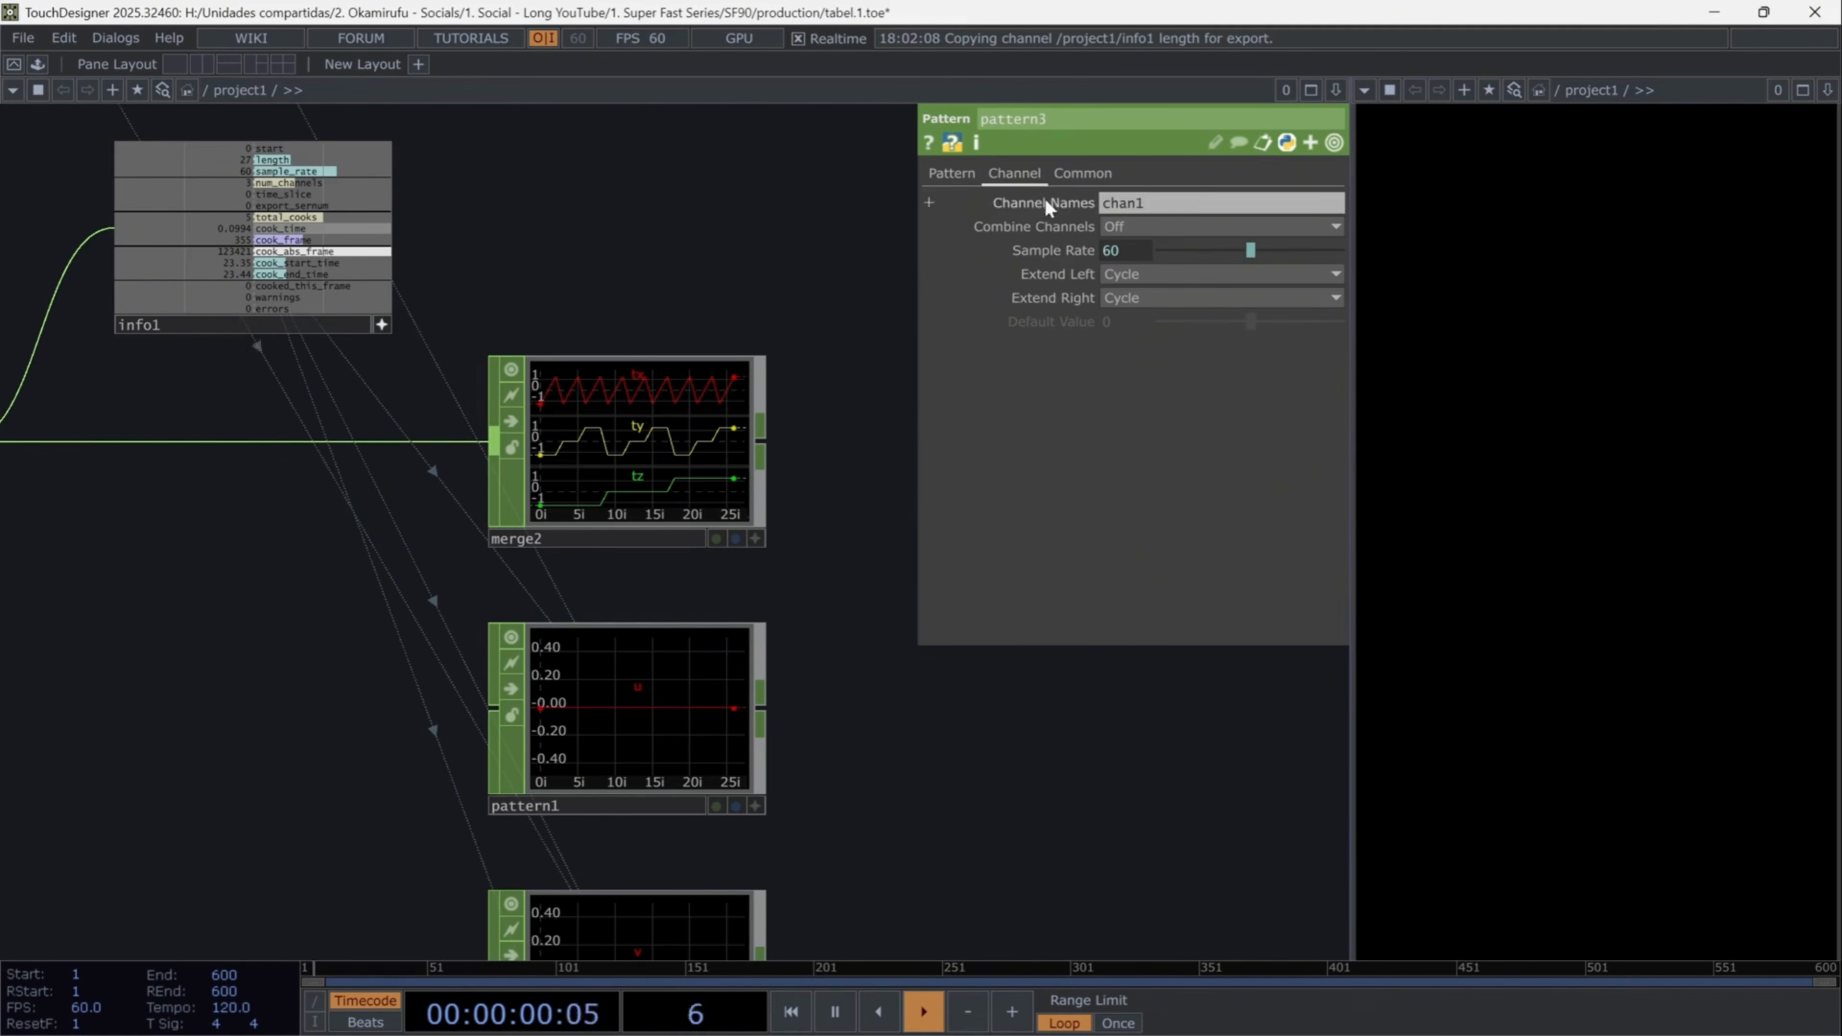
- Rename pattern3's channel to w
{"action": "left_click", "coordinate": [1104, 203]}
{"action": "type", "text": "w"}
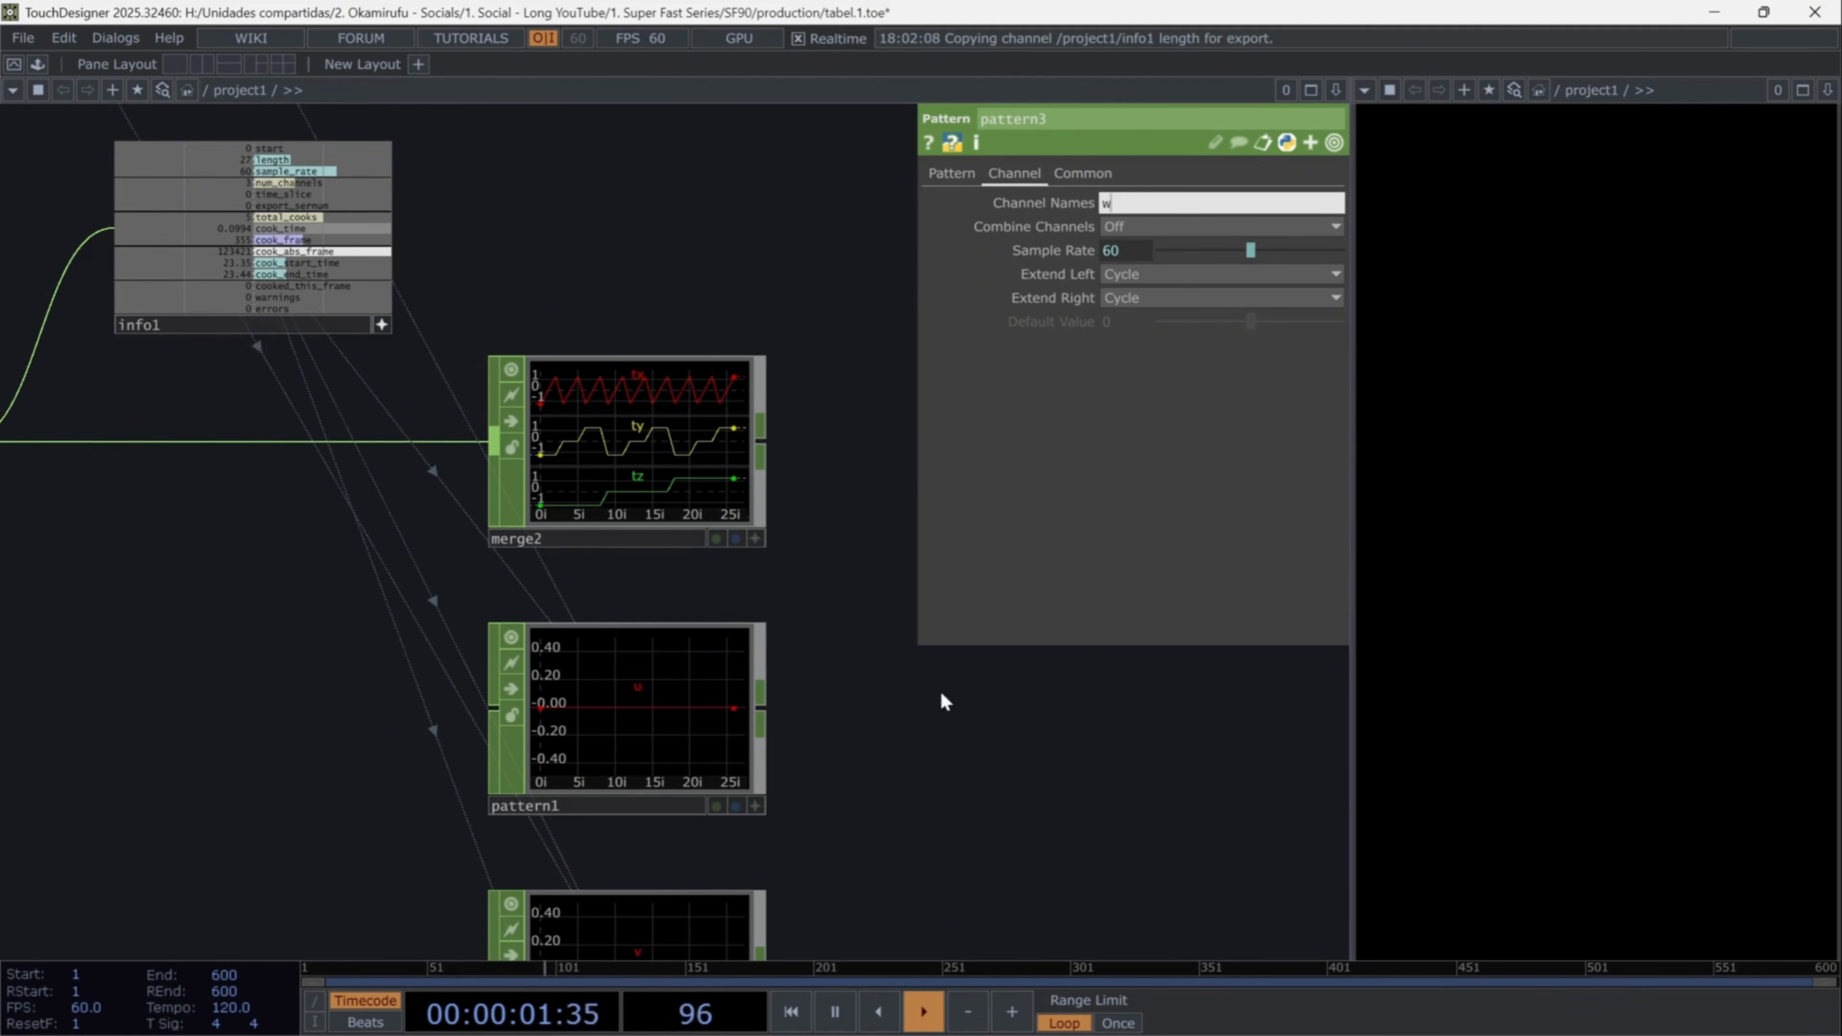
{"action": "key", "text": "Return"}
- Arrange the three pattern nodes below datto1 and wire them all into merge2 along with datto1
{"action": "left_click_drag", "start_coordinate": [871, 917], "coordinate": [836, 472]}
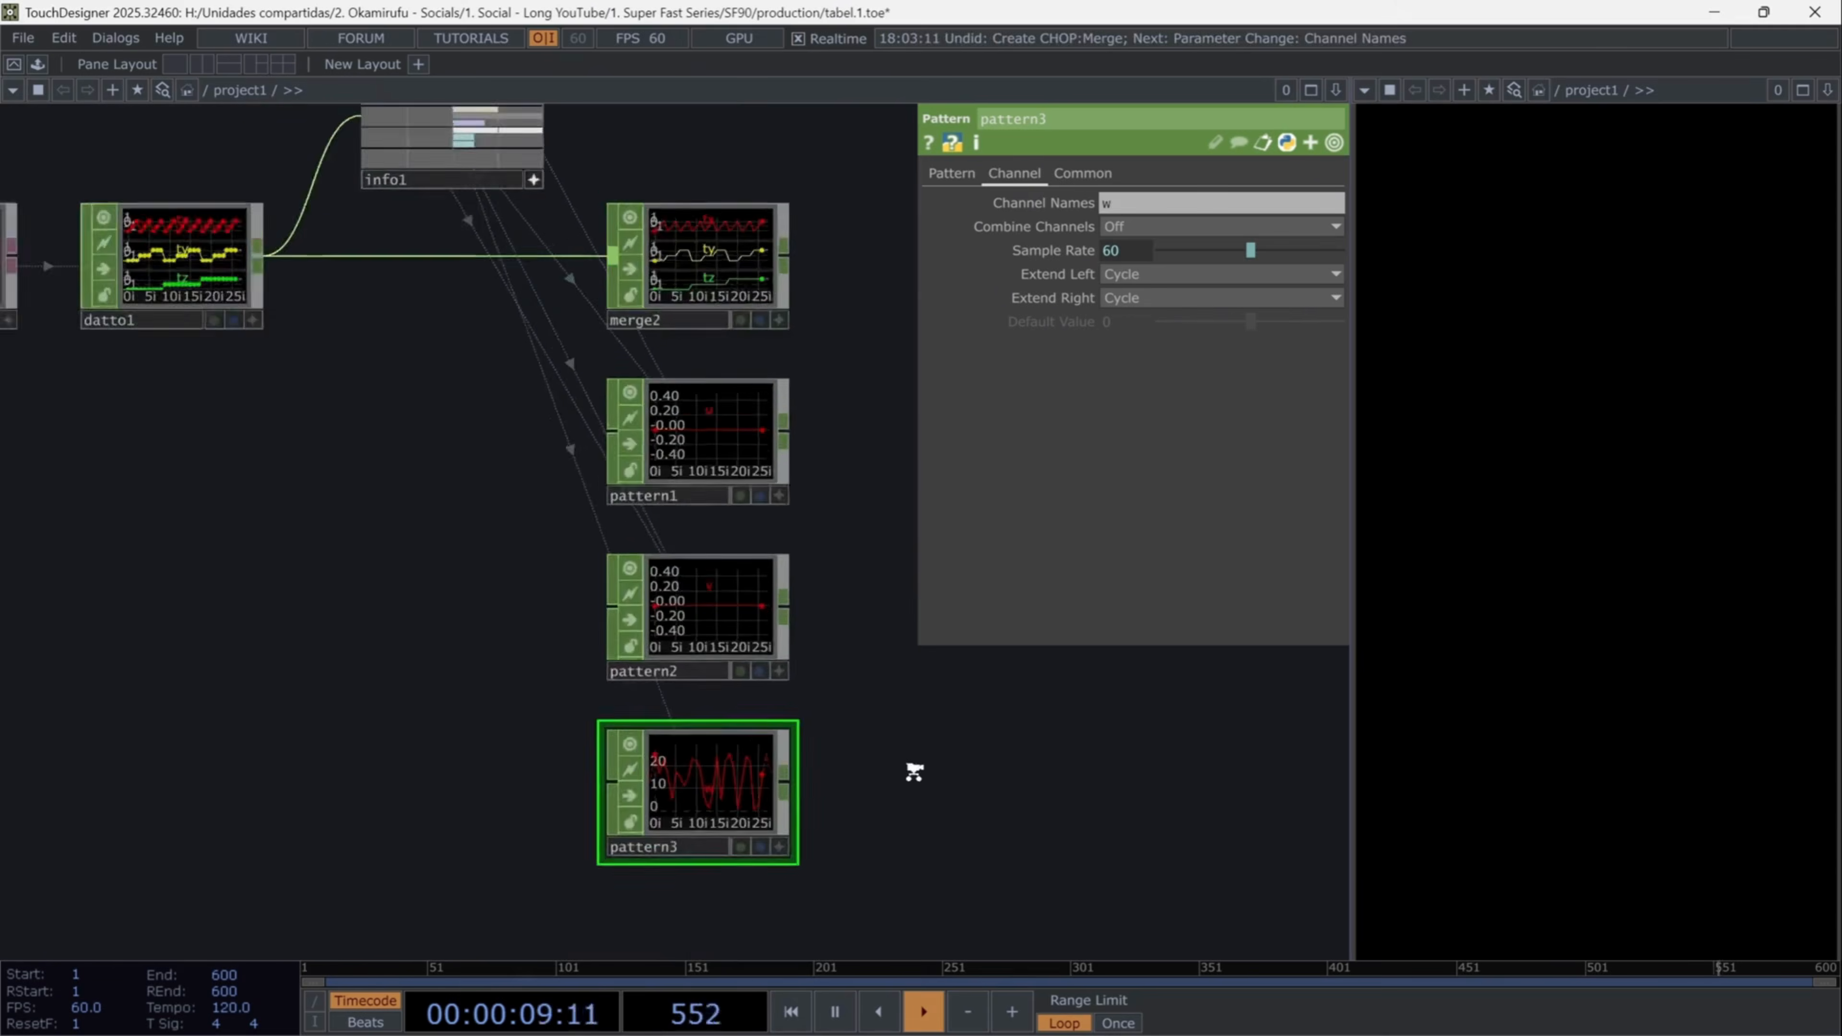
{"action": "scroll", "coordinate": [913, 765], "scroll_direction": "down", "scroll_amount": 3}
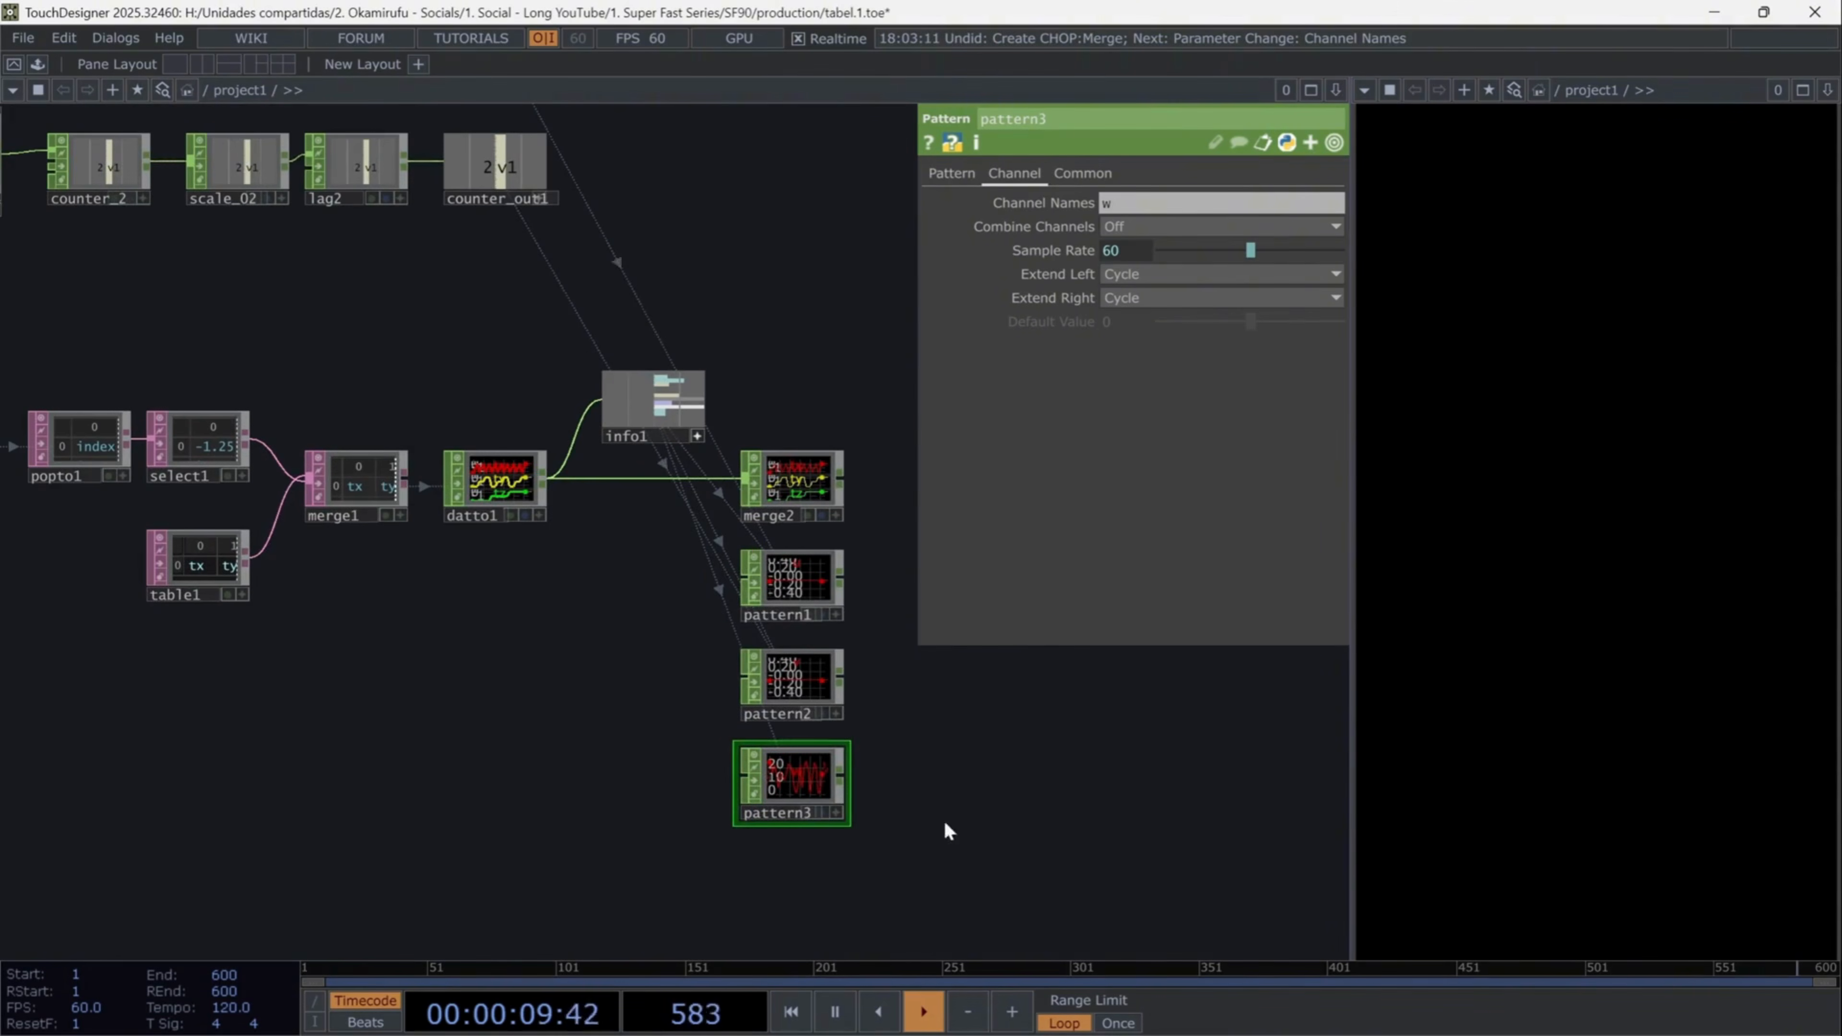
{"action": "right_click_drag", "start_coordinate": [921, 874], "coordinate": [803, 570]}
{"action": "left_click_drag", "start_coordinate": [803, 570], "coordinate": [776, 653]}
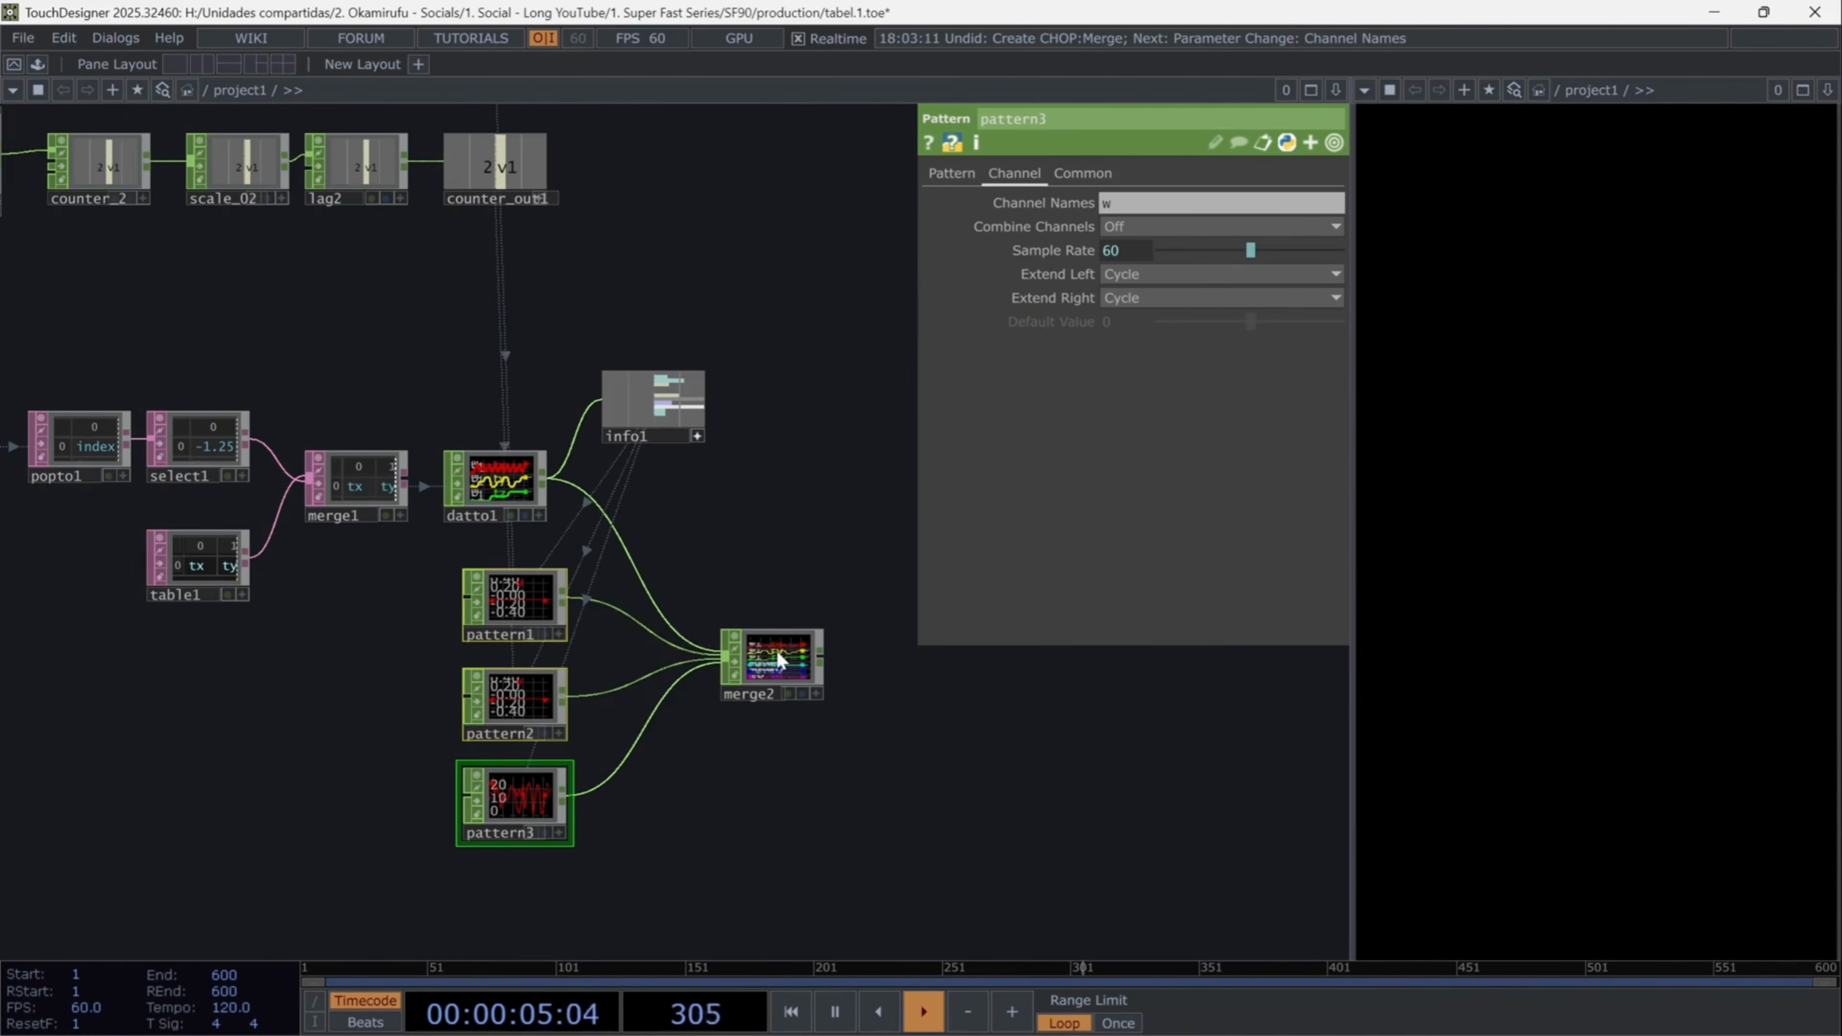
- Add a Null CHOP after merge2 and rename it null_pos
{"action": "scroll", "coordinate": [777, 653], "scroll_direction": "up", "scroll_amount": 3}
{"action": "left_click_drag", "start_coordinate": [874, 737], "coordinate": [645, 741]}
{"action": "left_click_drag", "start_coordinate": [615, 666], "coordinate": [707, 661]}
{"action": "left_click", "coordinate": [707, 661]}
{"action": "left_click", "coordinate": [714, 670]}
{"action": "scroll", "coordinate": [713, 670], "scroll_direction": "up", "scroll_amount": 4}
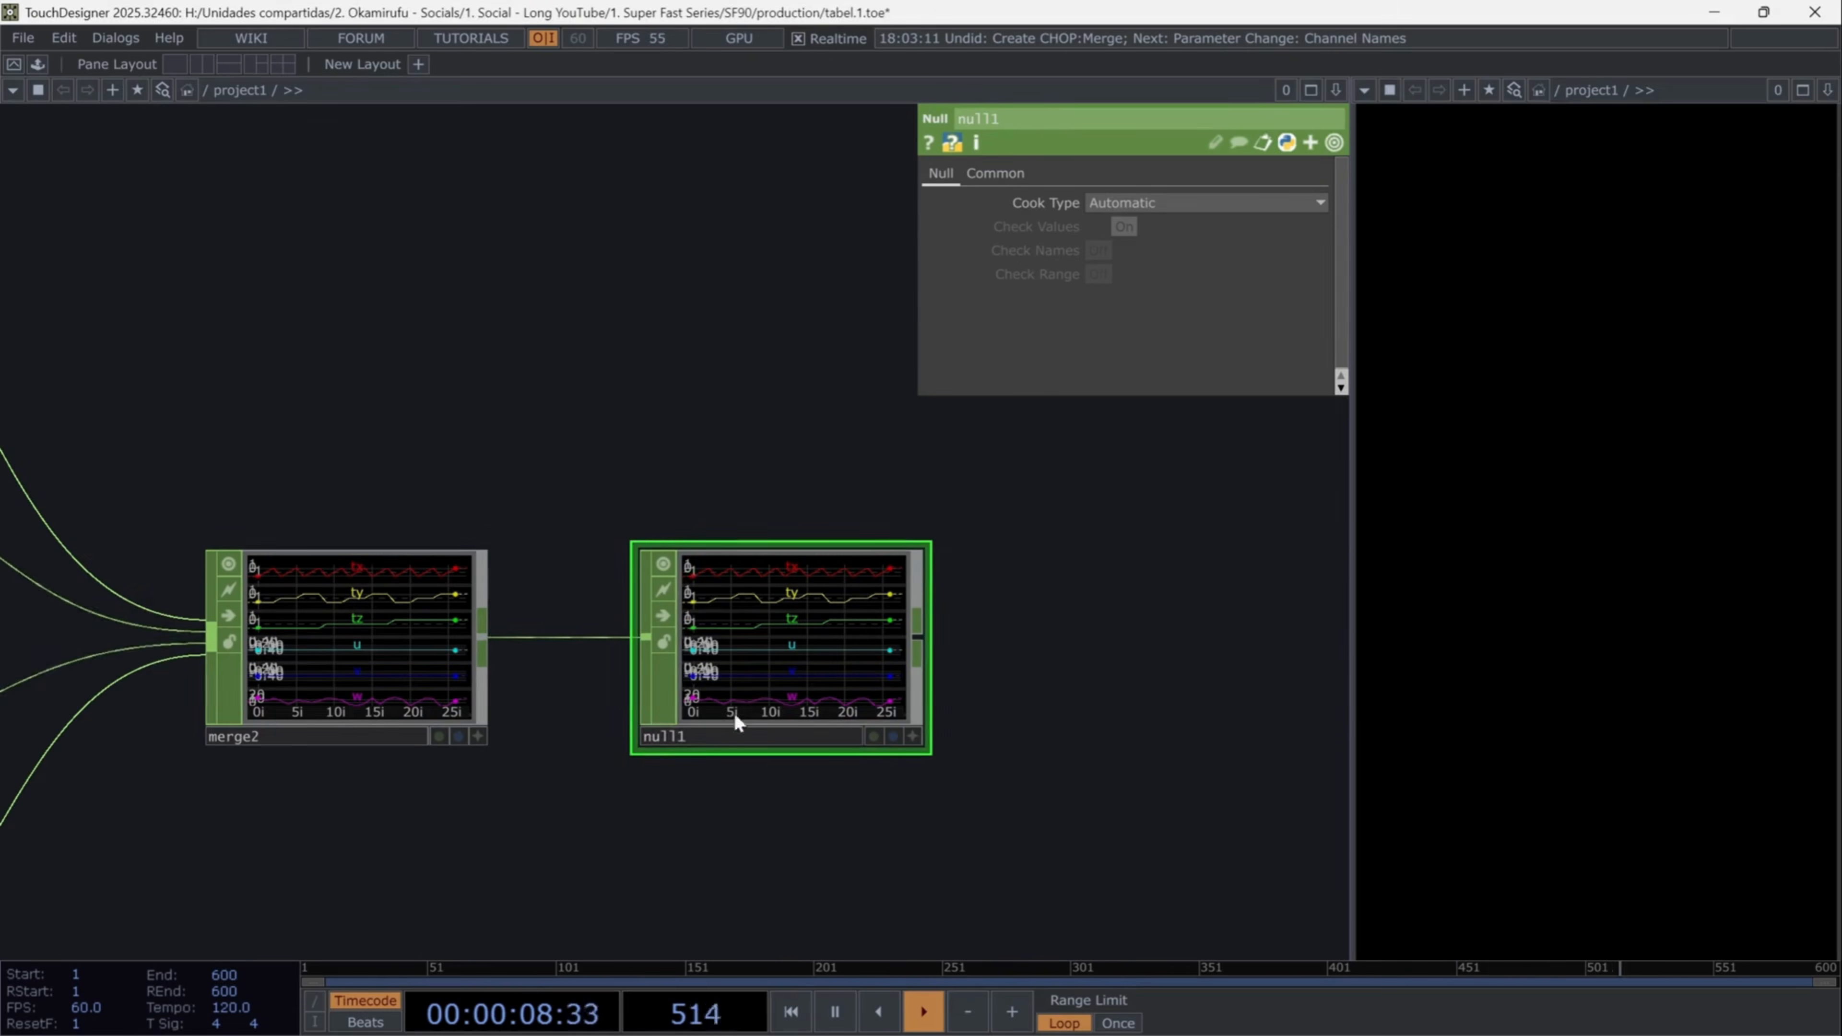
{"action": "double_click", "coordinate": [721, 735]}
{"action": "type", "text": "null_pos"}
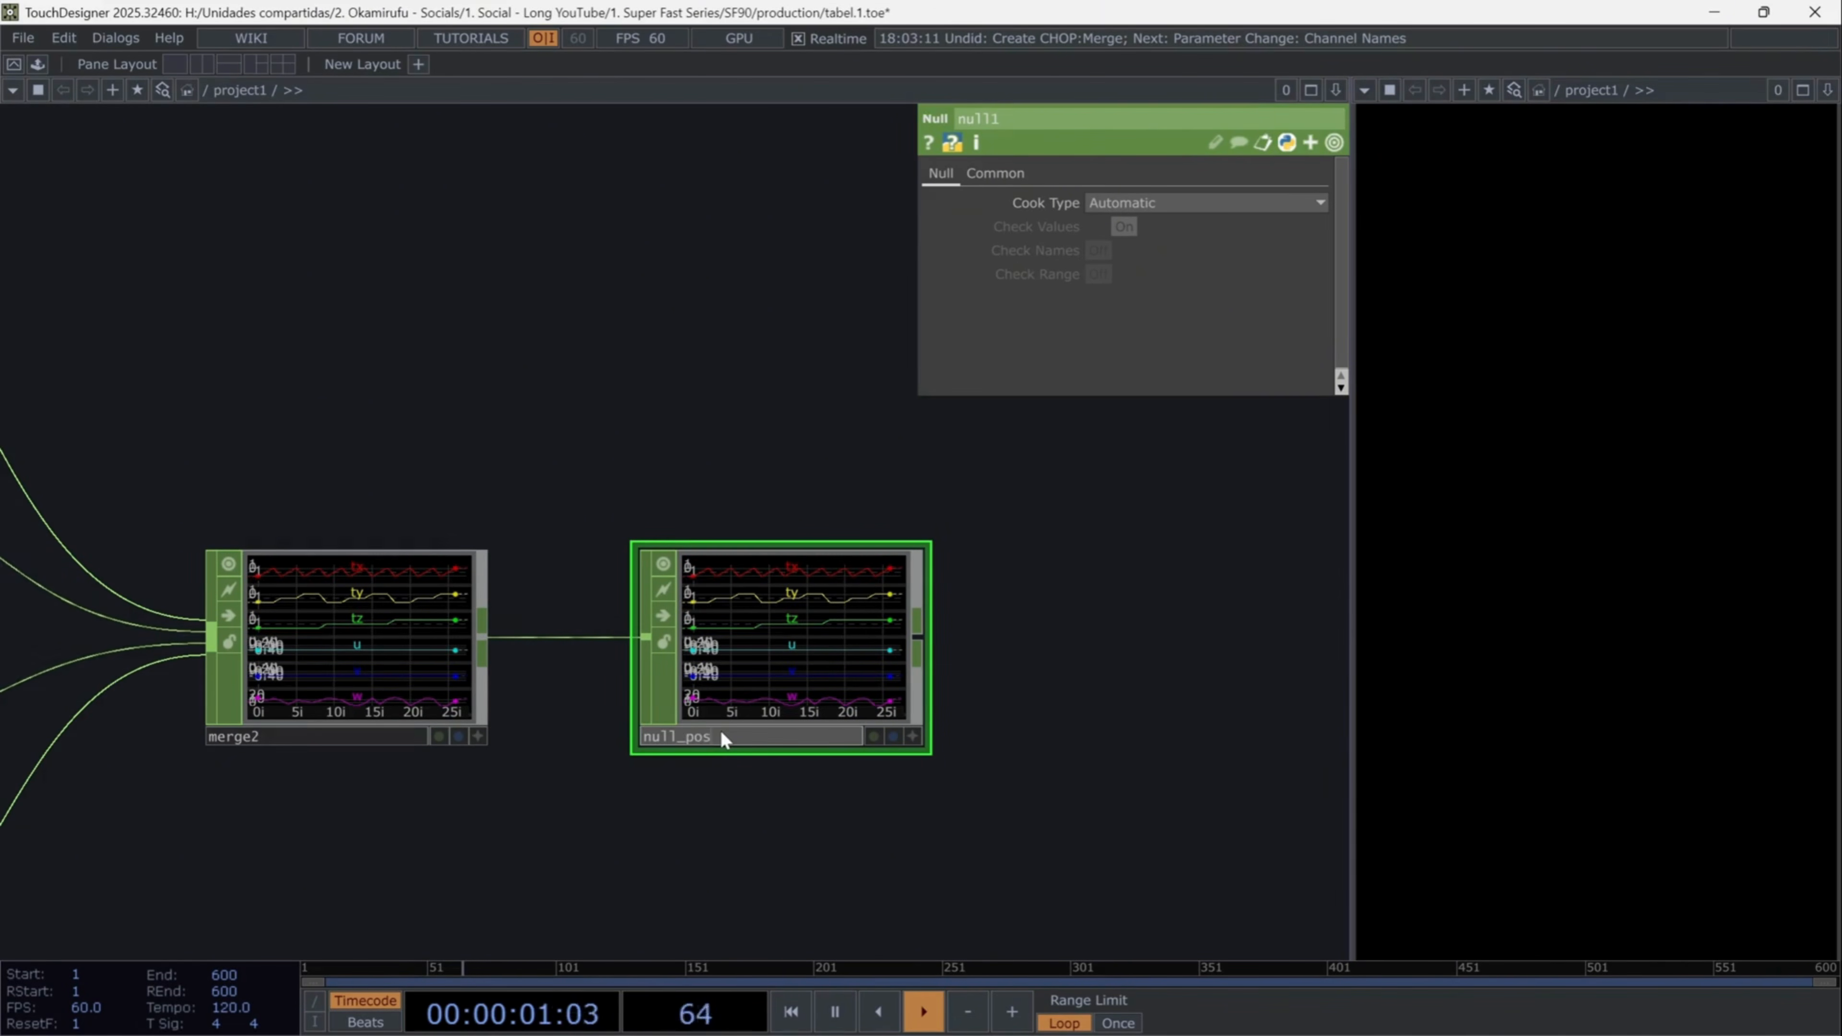
{"action": "key", "text": "Return"}
- Examine the three pattern nodes and the channels they feed into merge2
{"action": "scroll", "coordinate": [718, 733], "scroll_direction": "down", "scroll_amount": 5}
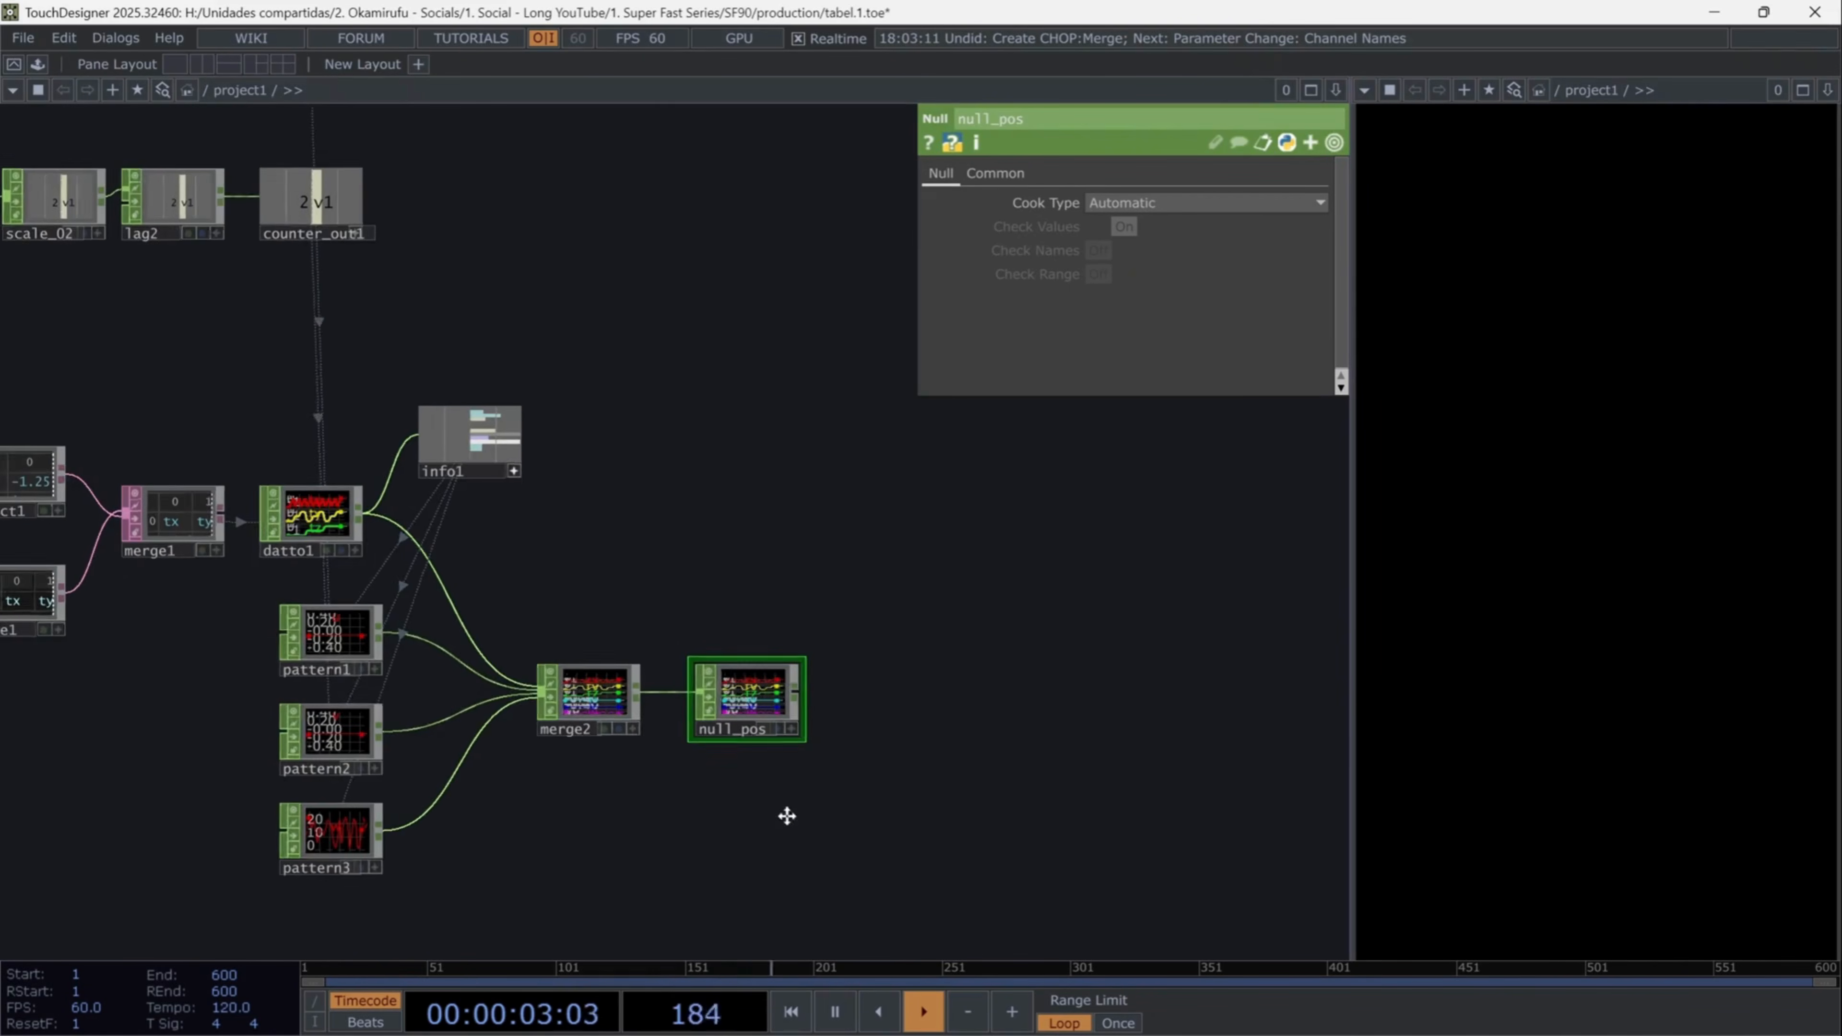
{"action": "left_click_drag", "start_coordinate": [785, 814], "coordinate": [842, 764]}
{"action": "left_click_drag", "start_coordinate": [944, 850], "coordinate": [370, 477]}
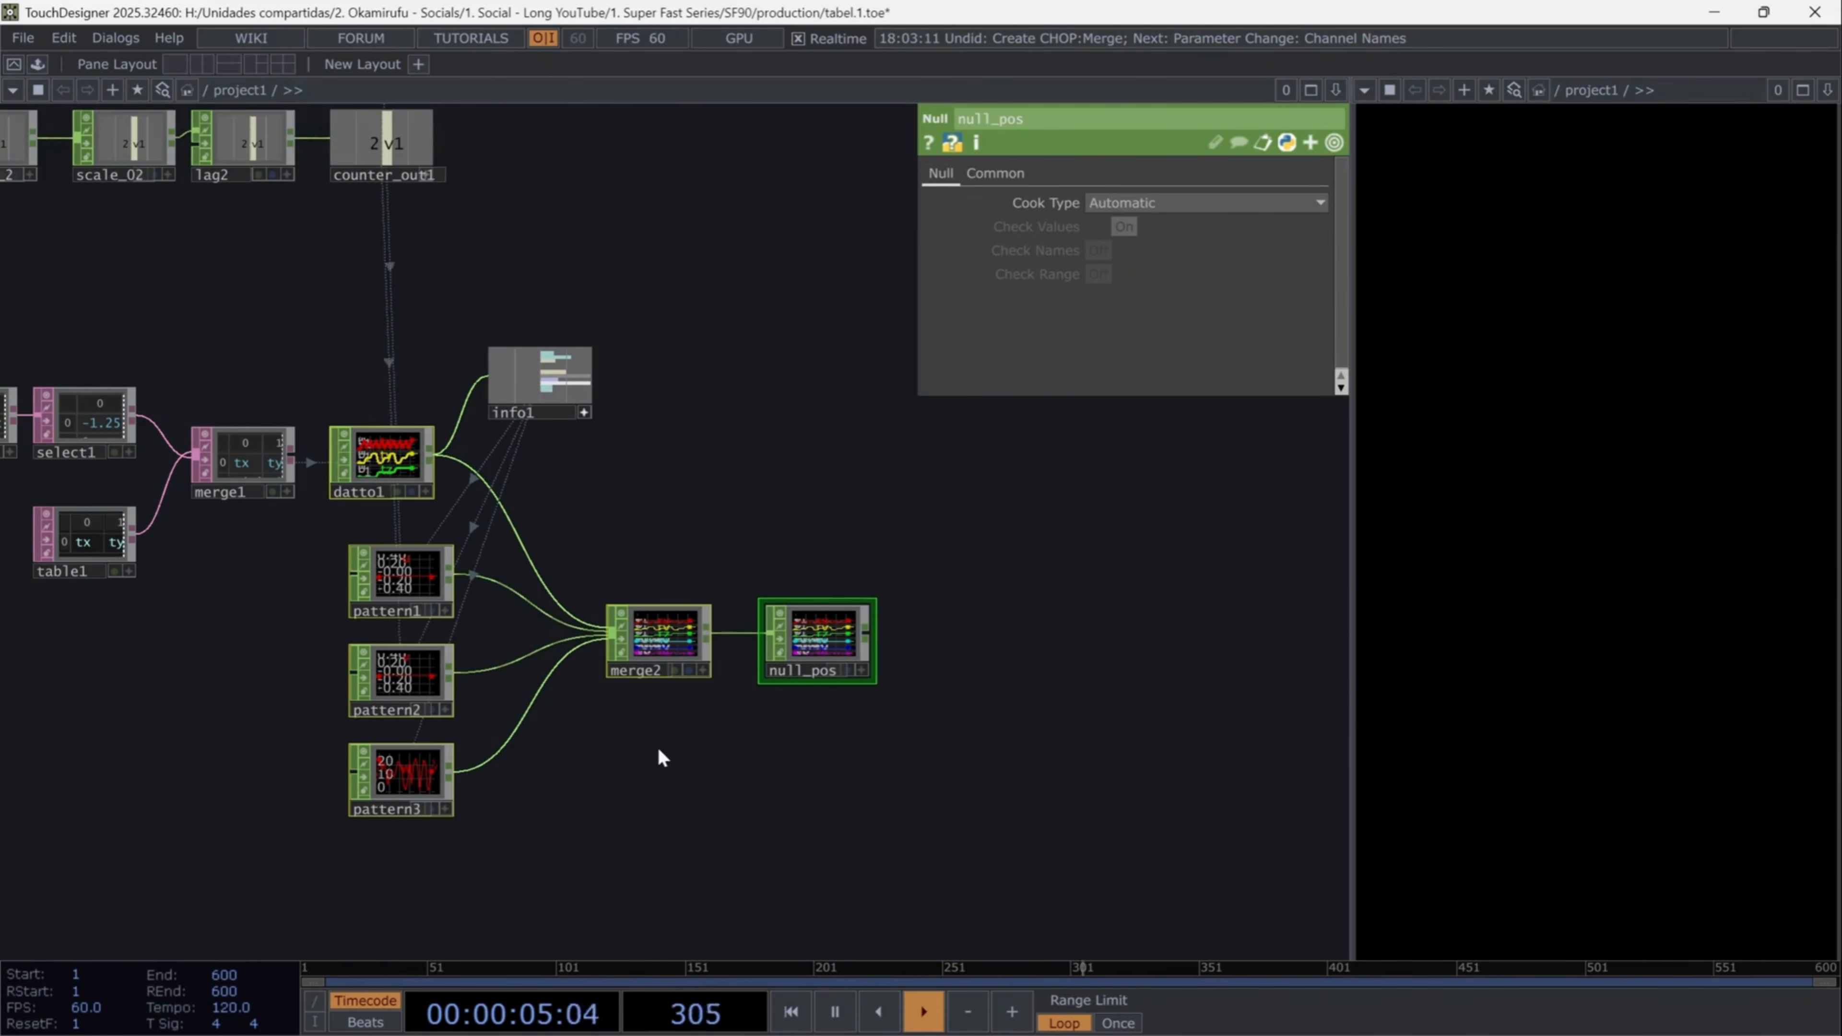
{"action": "scroll", "coordinate": [326, 552], "scroll_direction": "up", "scroll_amount": 6}
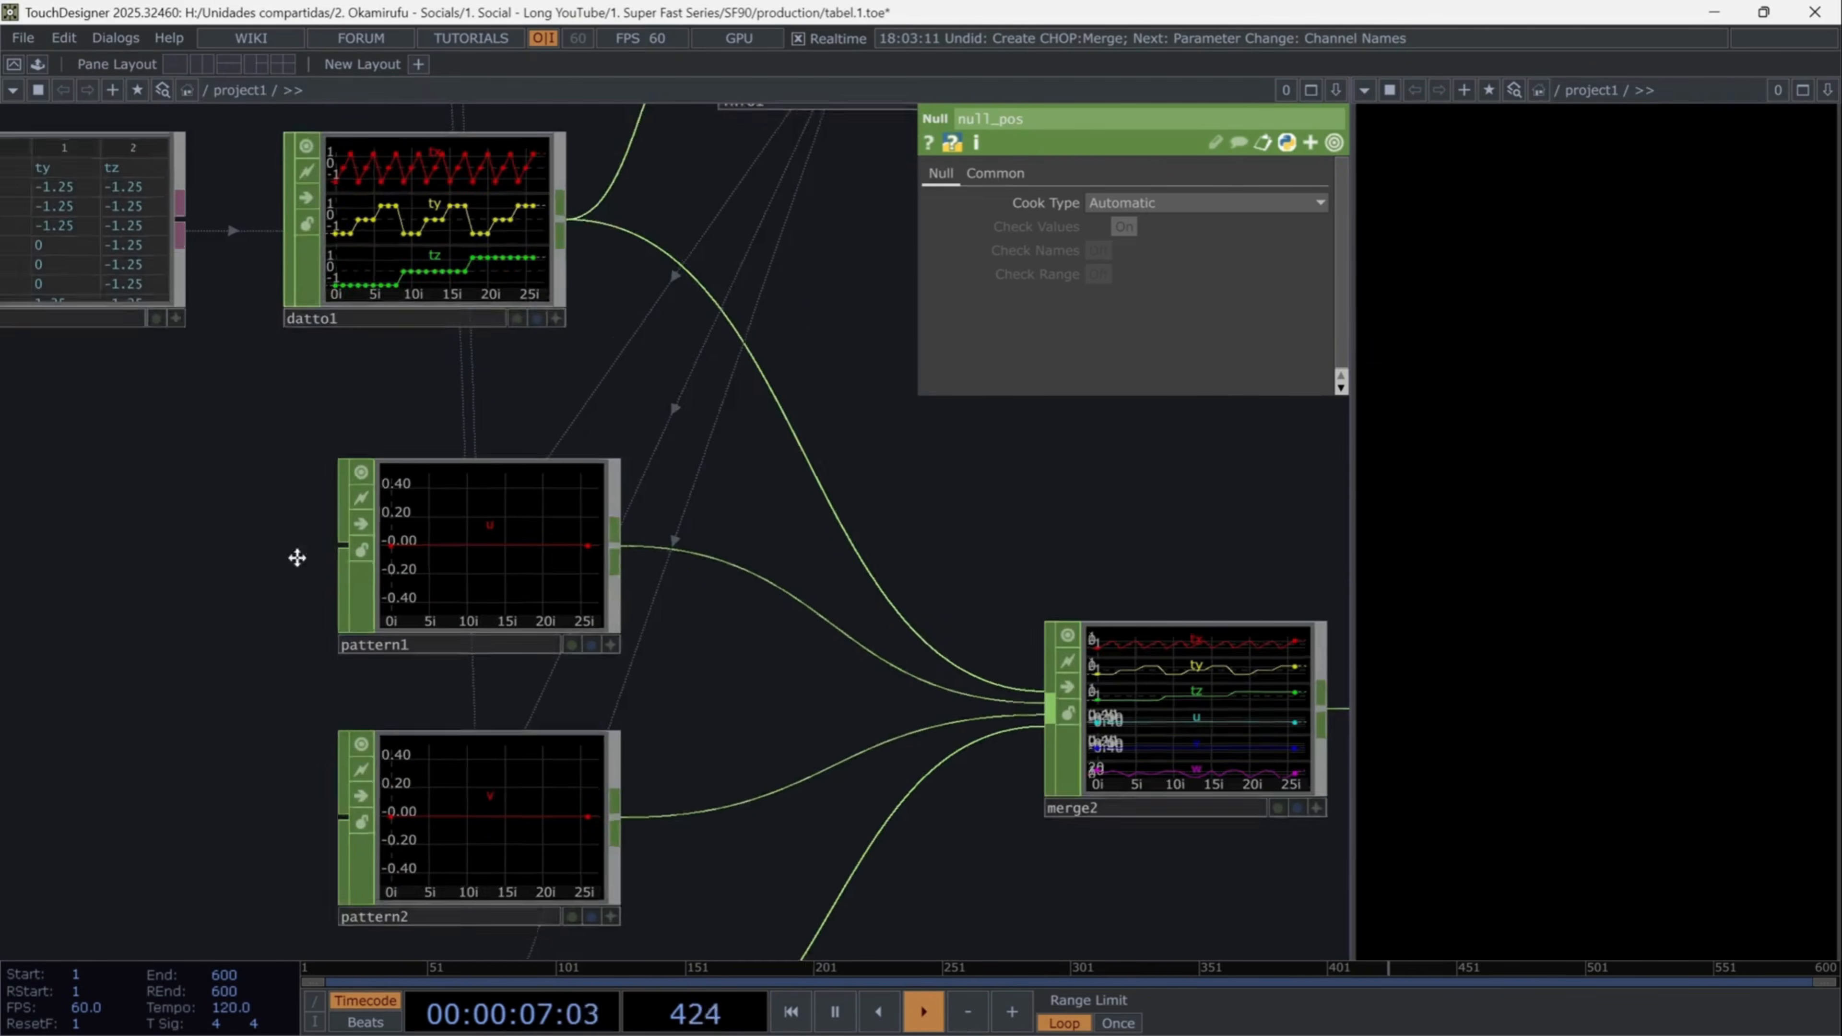
{"action": "left_click_drag", "start_coordinate": [259, 603], "coordinate": [259, 537]}
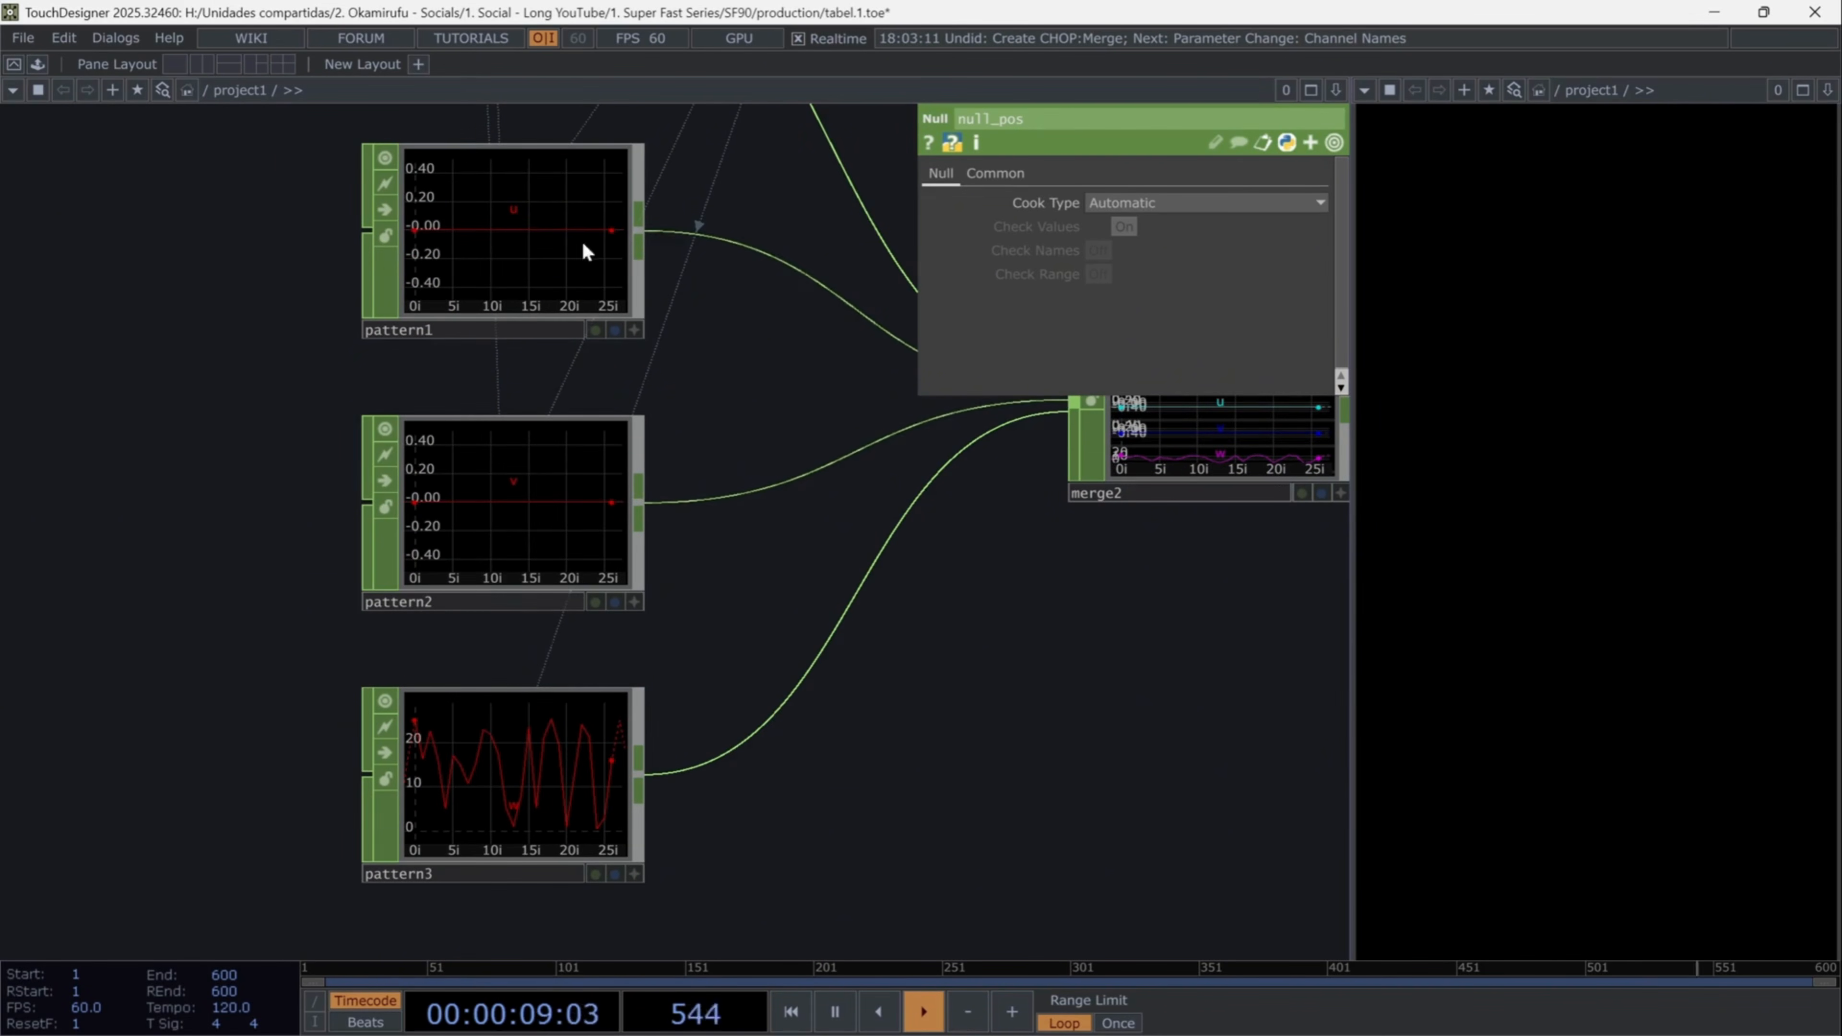
- Examine the info1 channels and the pattern nodes that use them, checking pattern1's and pattern2's parameters
{"action": "scroll", "coordinate": [1025, 600], "scroll_direction": "down", "scroll_amount": 5}
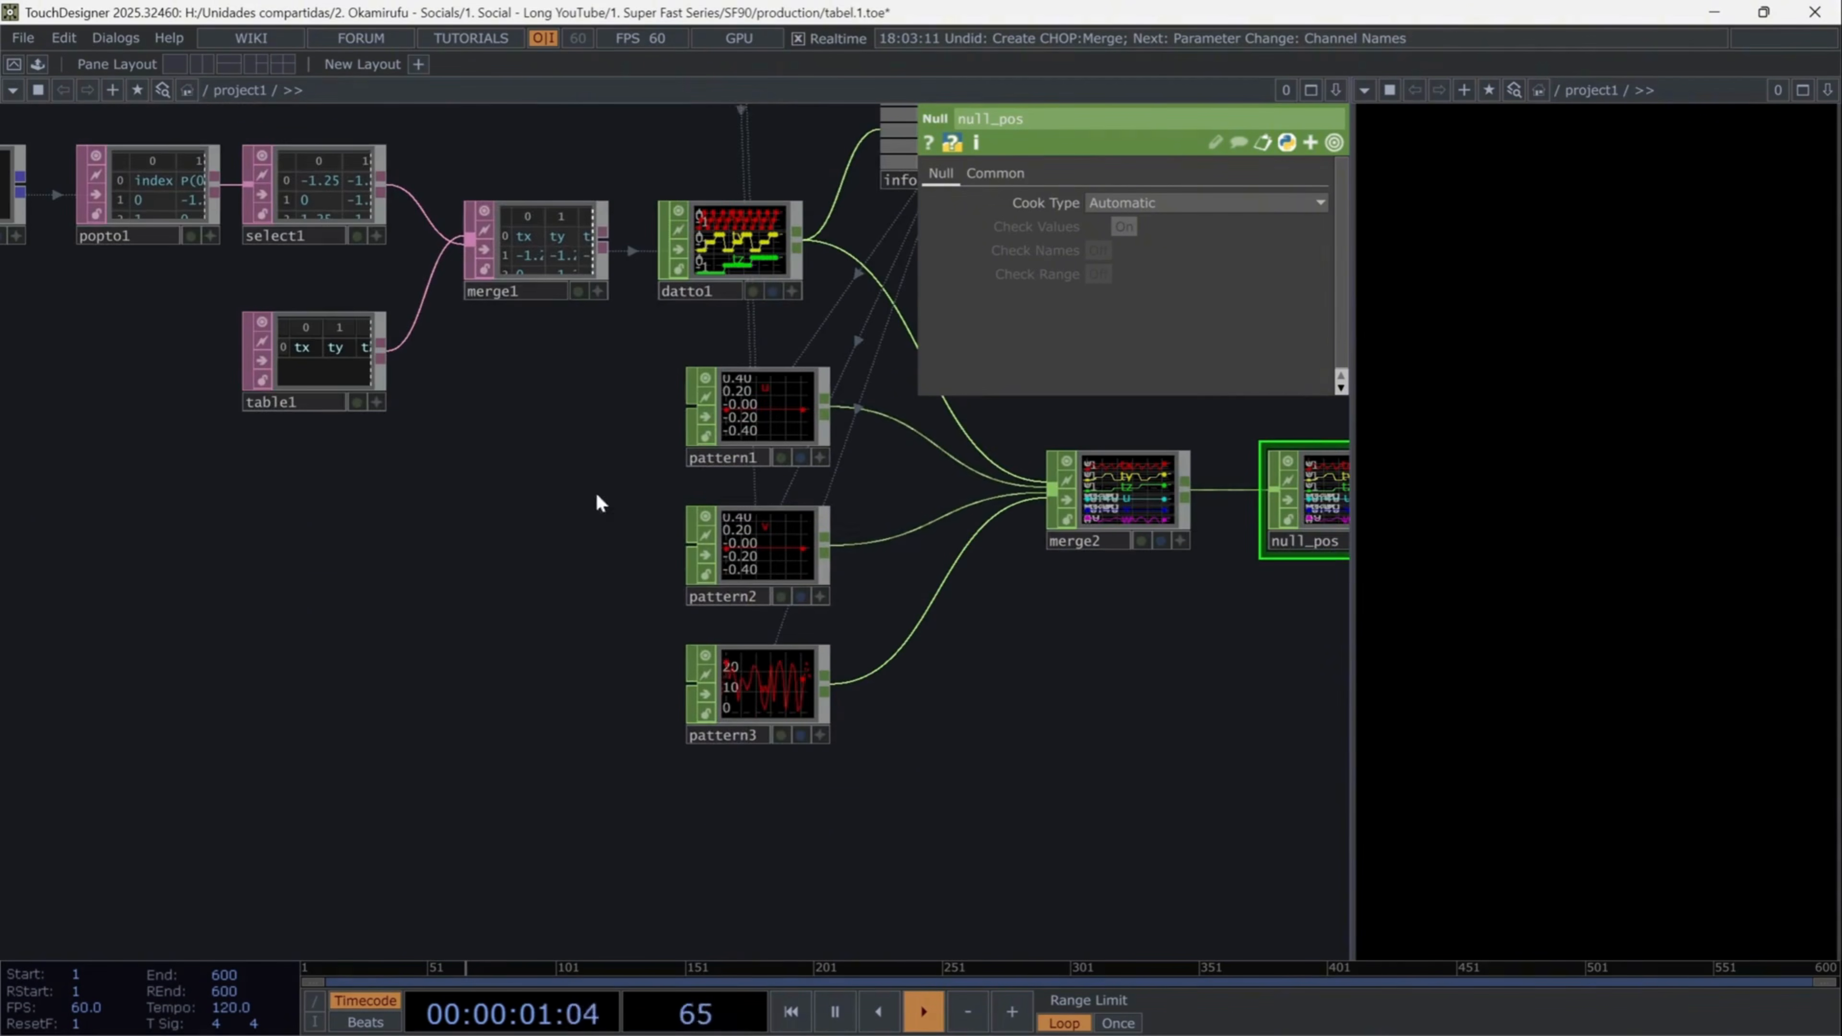
{"action": "left_click_drag", "start_coordinate": [857, 219], "coordinate": [625, 495]}
{"action": "scroll", "coordinate": [732, 355], "scroll_direction": "up", "scroll_amount": 9}
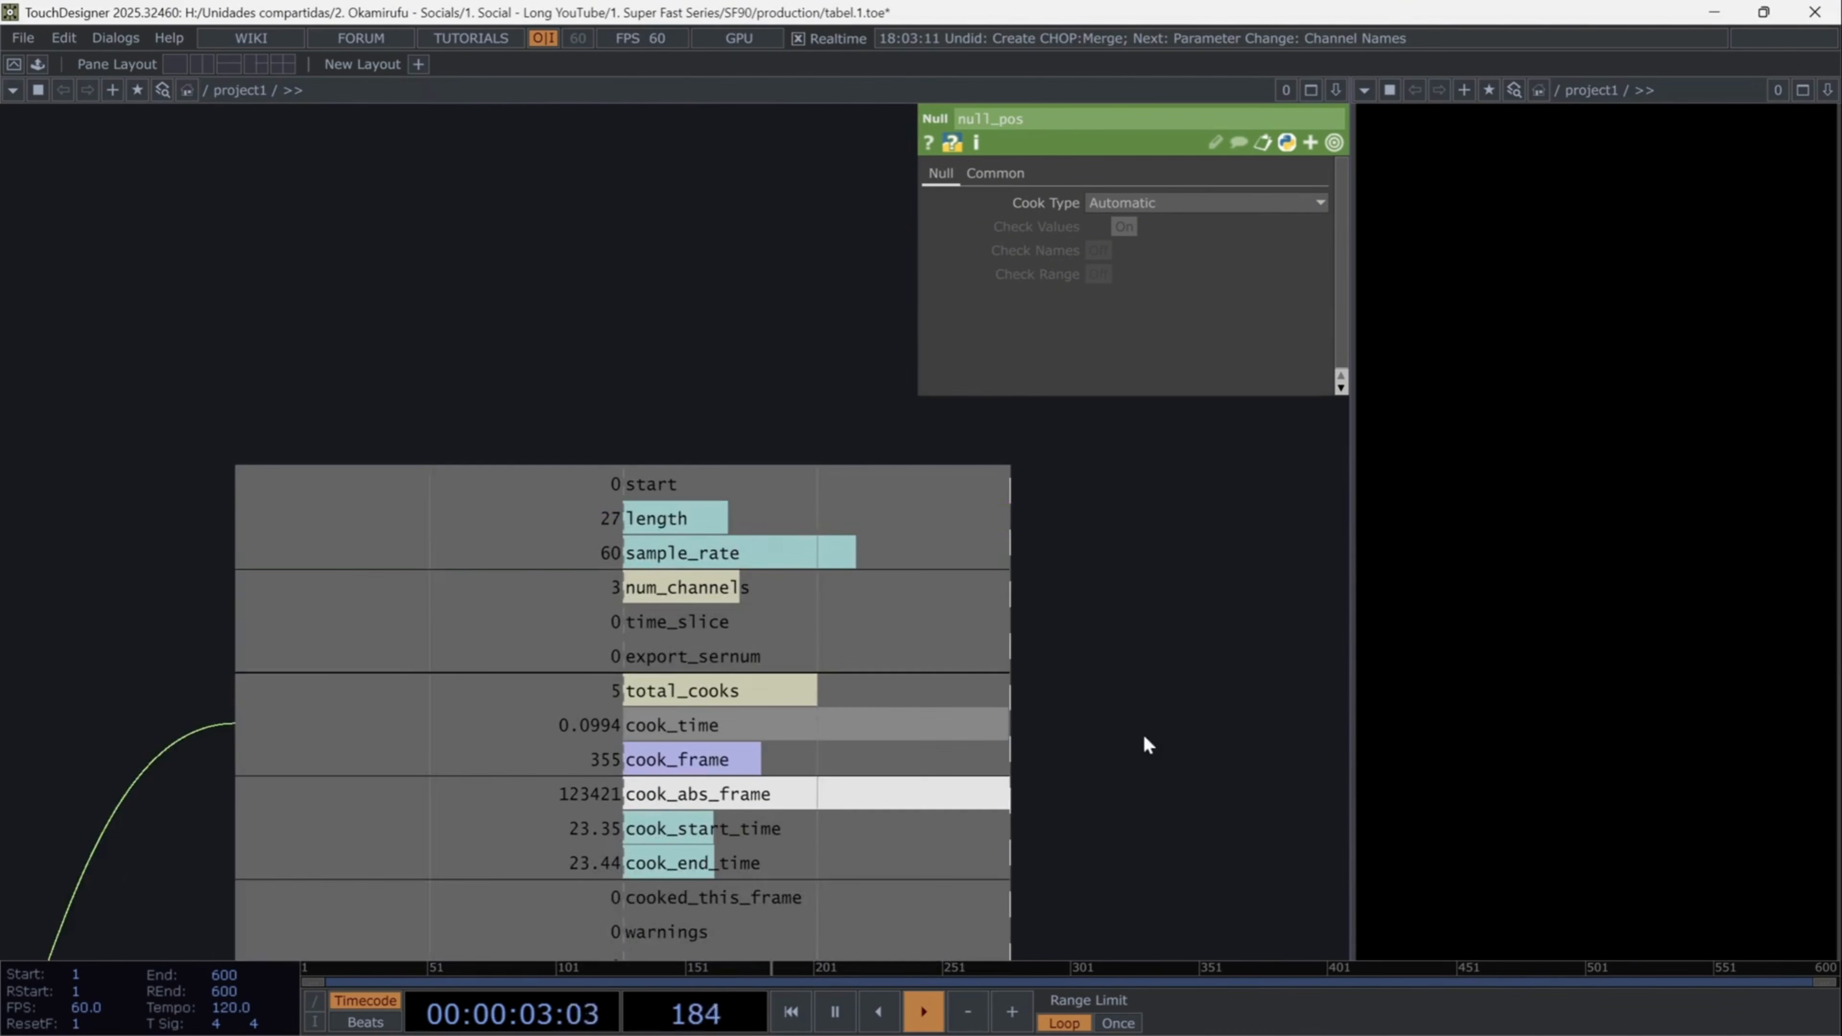
{"action": "left_click_drag", "start_coordinate": [1143, 735], "coordinate": [1107, 620]}
{"action": "scroll", "coordinate": [1107, 629], "scroll_direction": "down", "scroll_amount": 9}
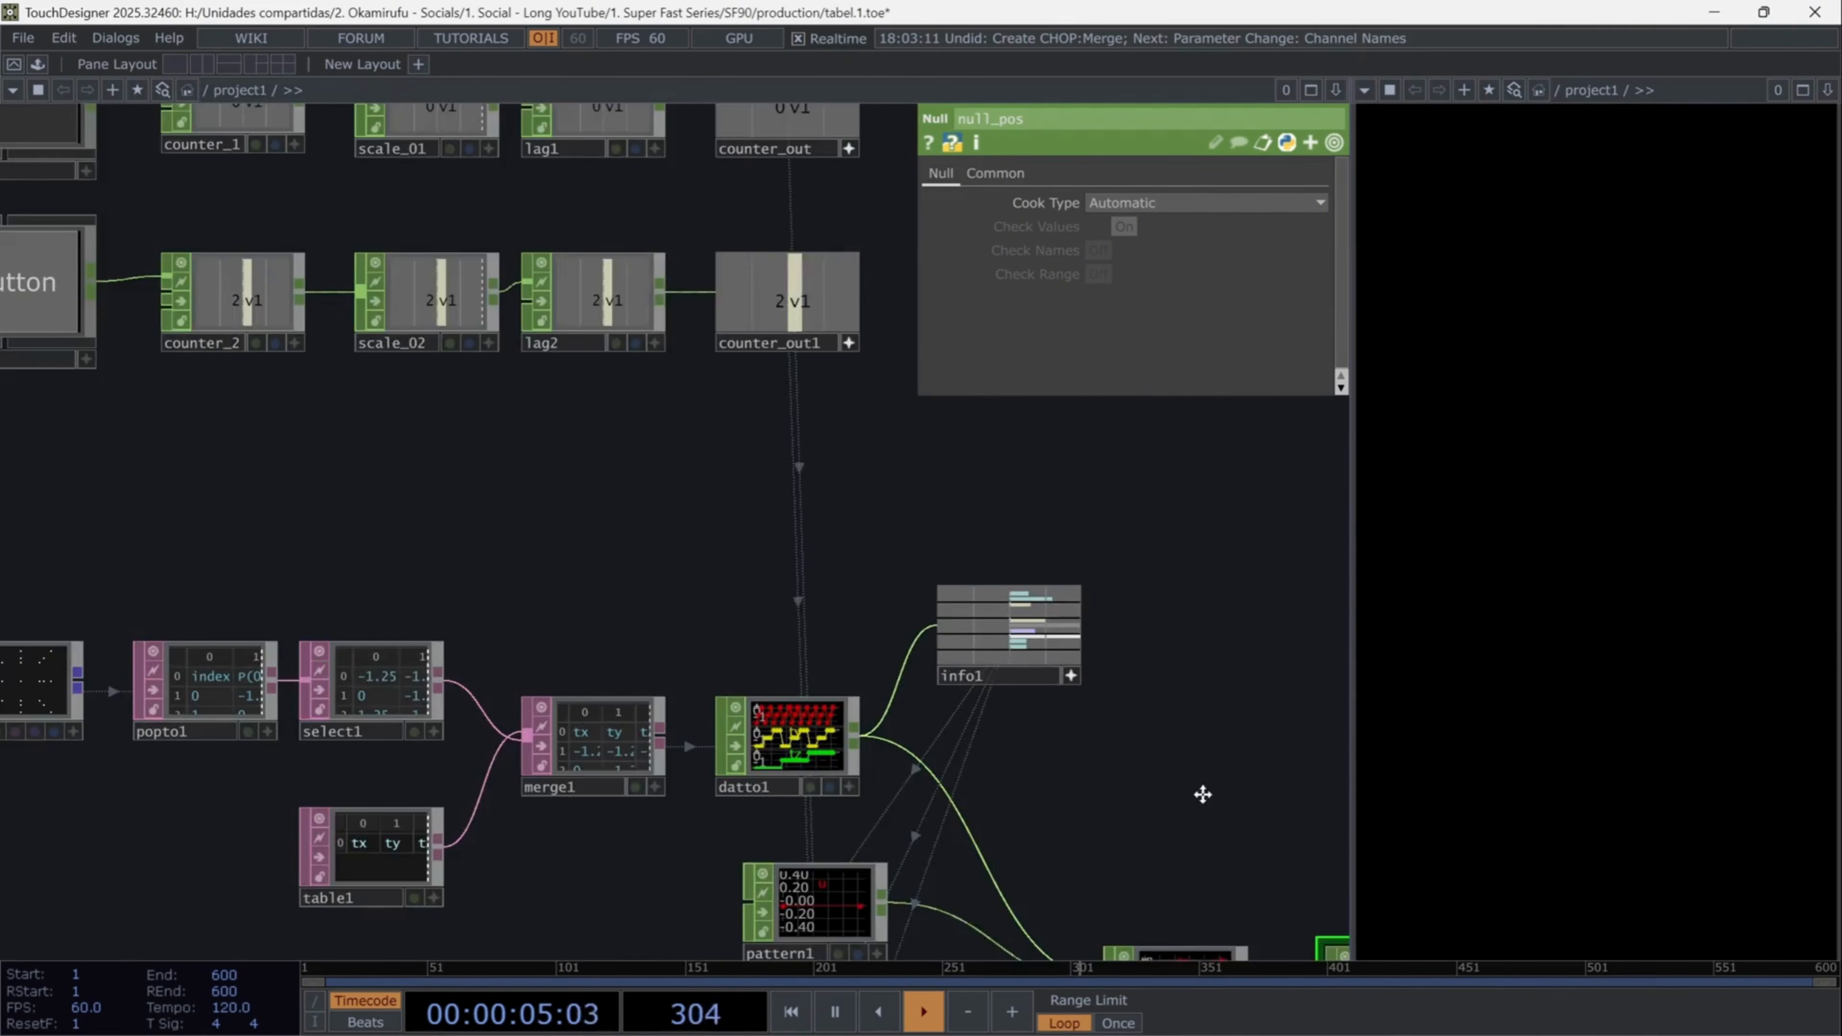
{"action": "left_click_drag", "start_coordinate": [1202, 793], "coordinate": [751, 533]}
{"action": "left_click_drag", "start_coordinate": [584, 708], "coordinate": [648, 563]}
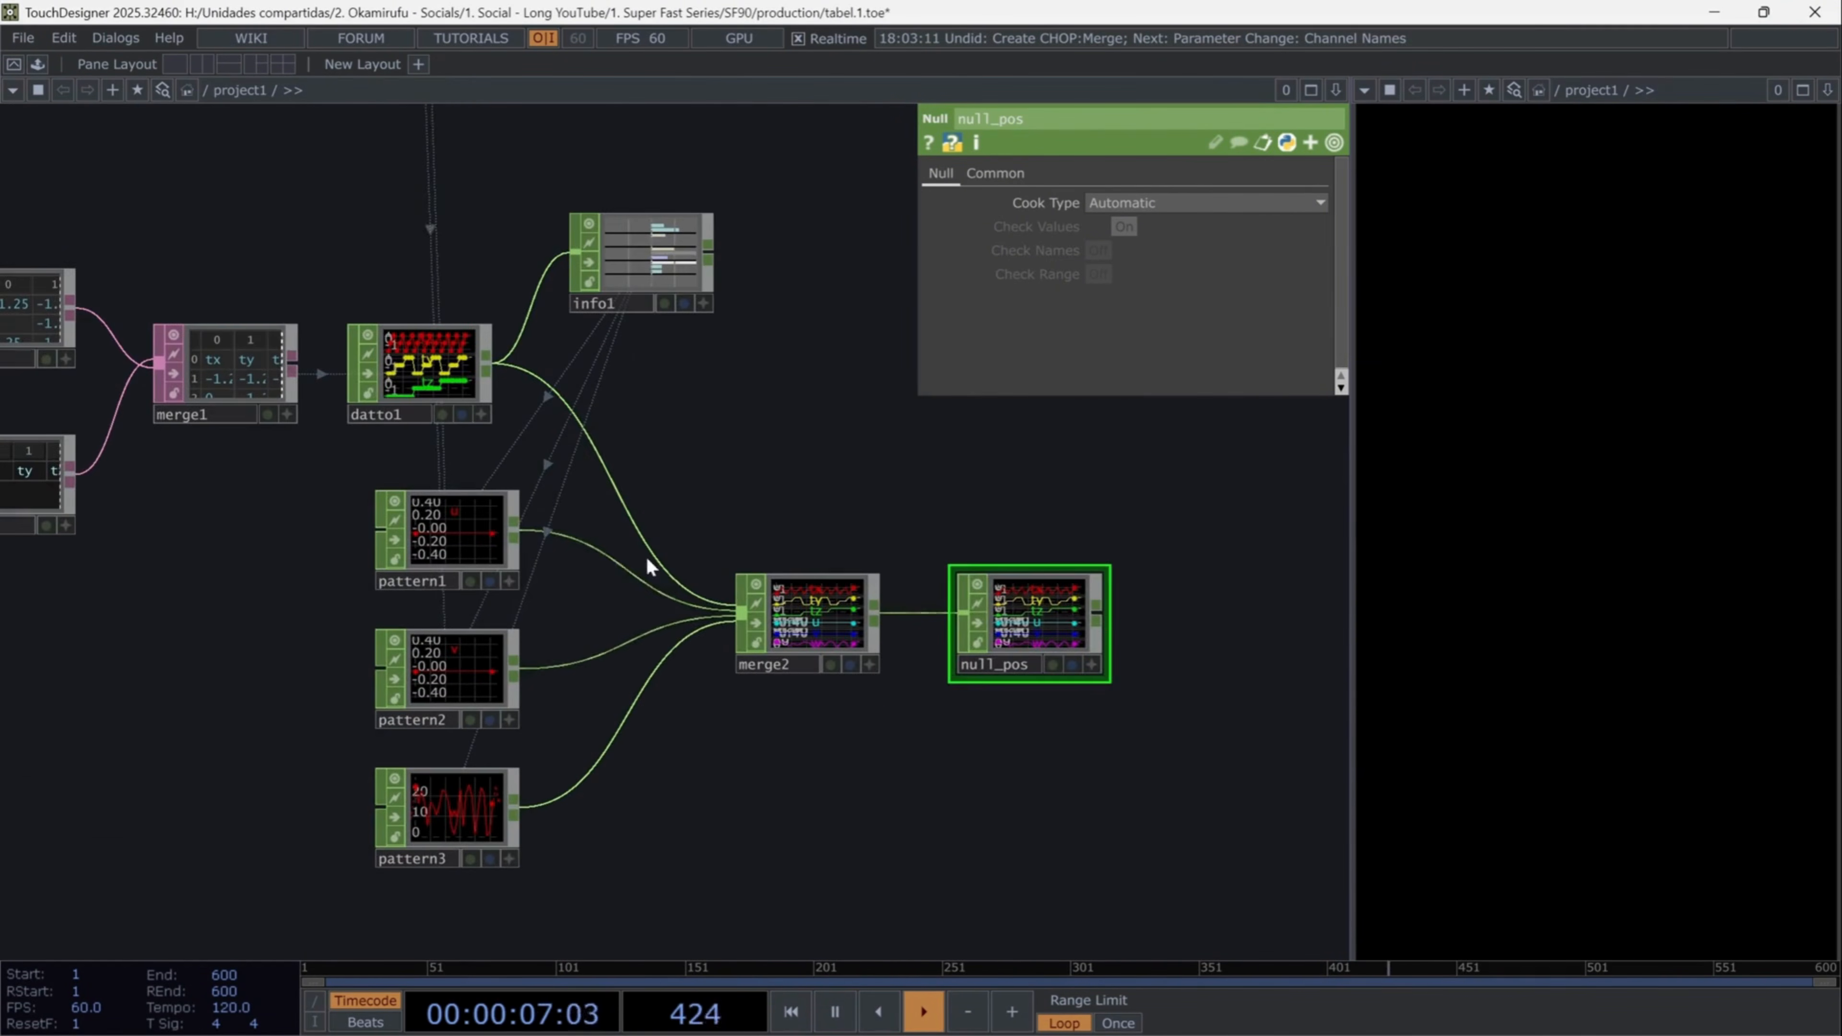
{"action": "left_click", "coordinate": [484, 528]}
{"action": "left_click", "coordinate": [462, 674]}
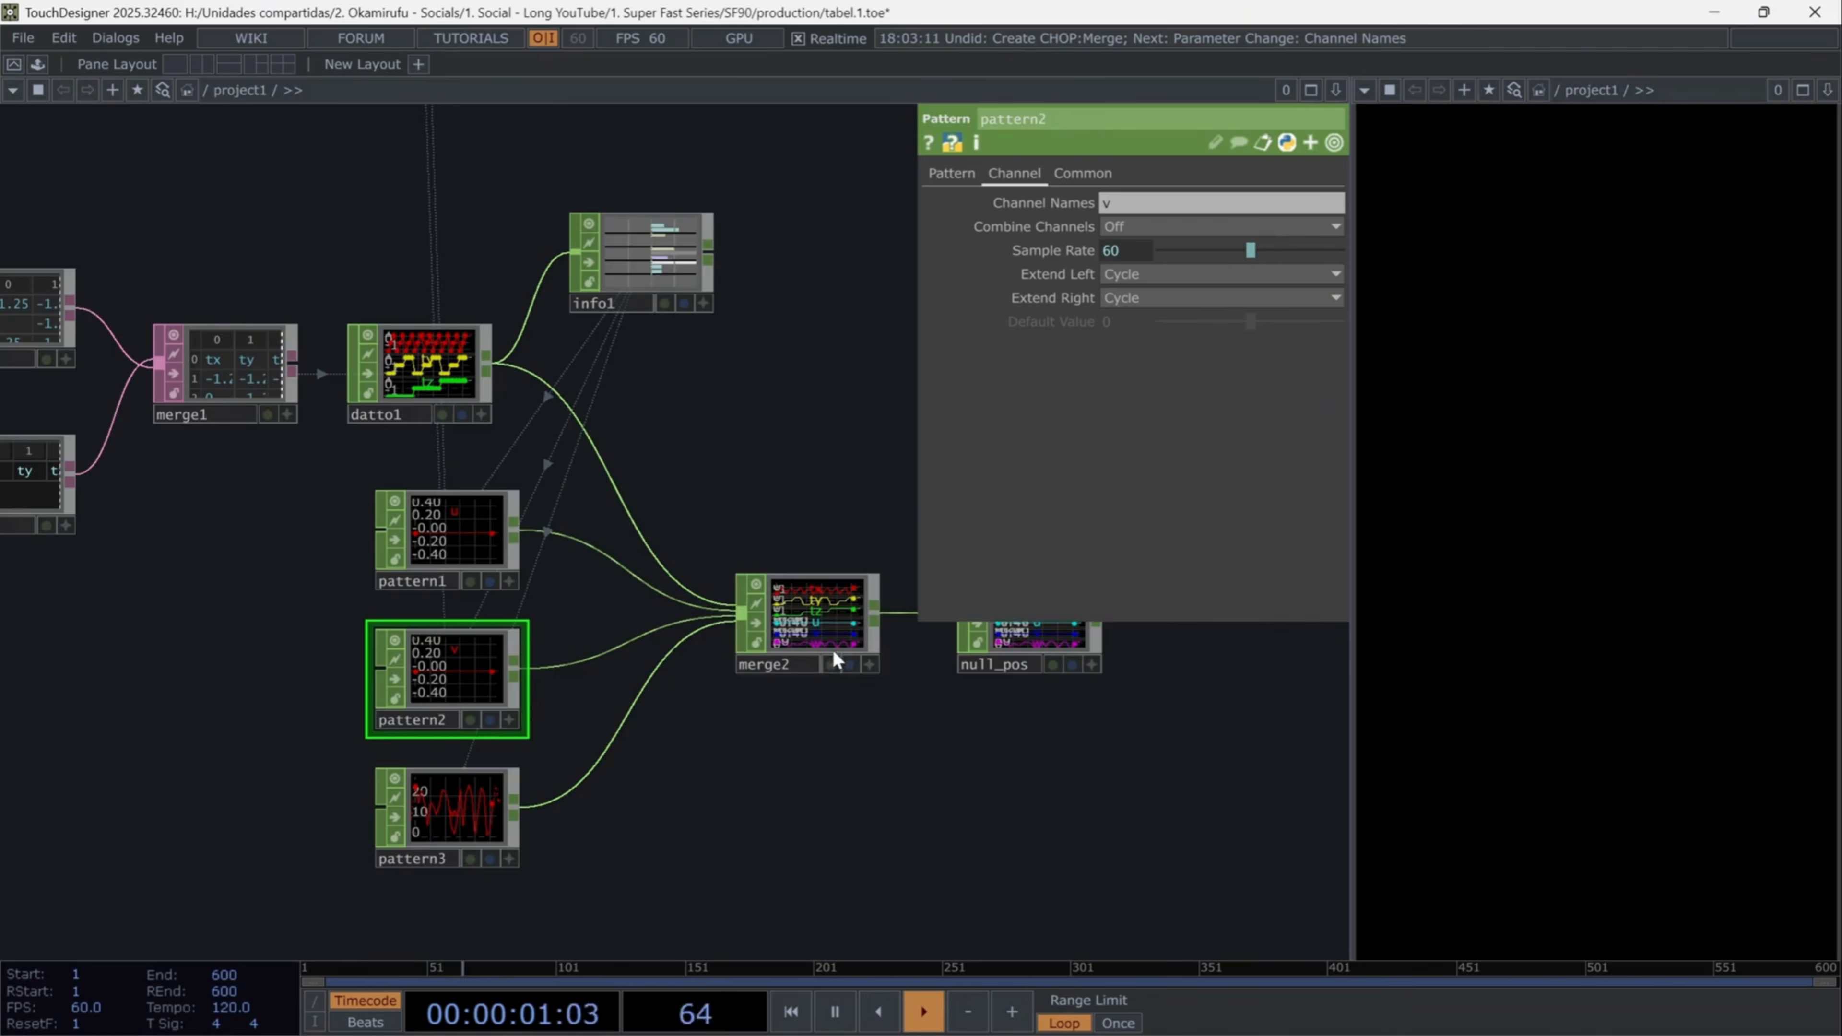
- Inspect merge2's combined channels and connected inputs and compare them with null_pos
{"action": "scroll", "coordinate": [831, 648], "scroll_direction": "up", "scroll_amount": 6}
{"action": "left_click_drag", "start_coordinate": [716, 841], "coordinate": [585, 841]}
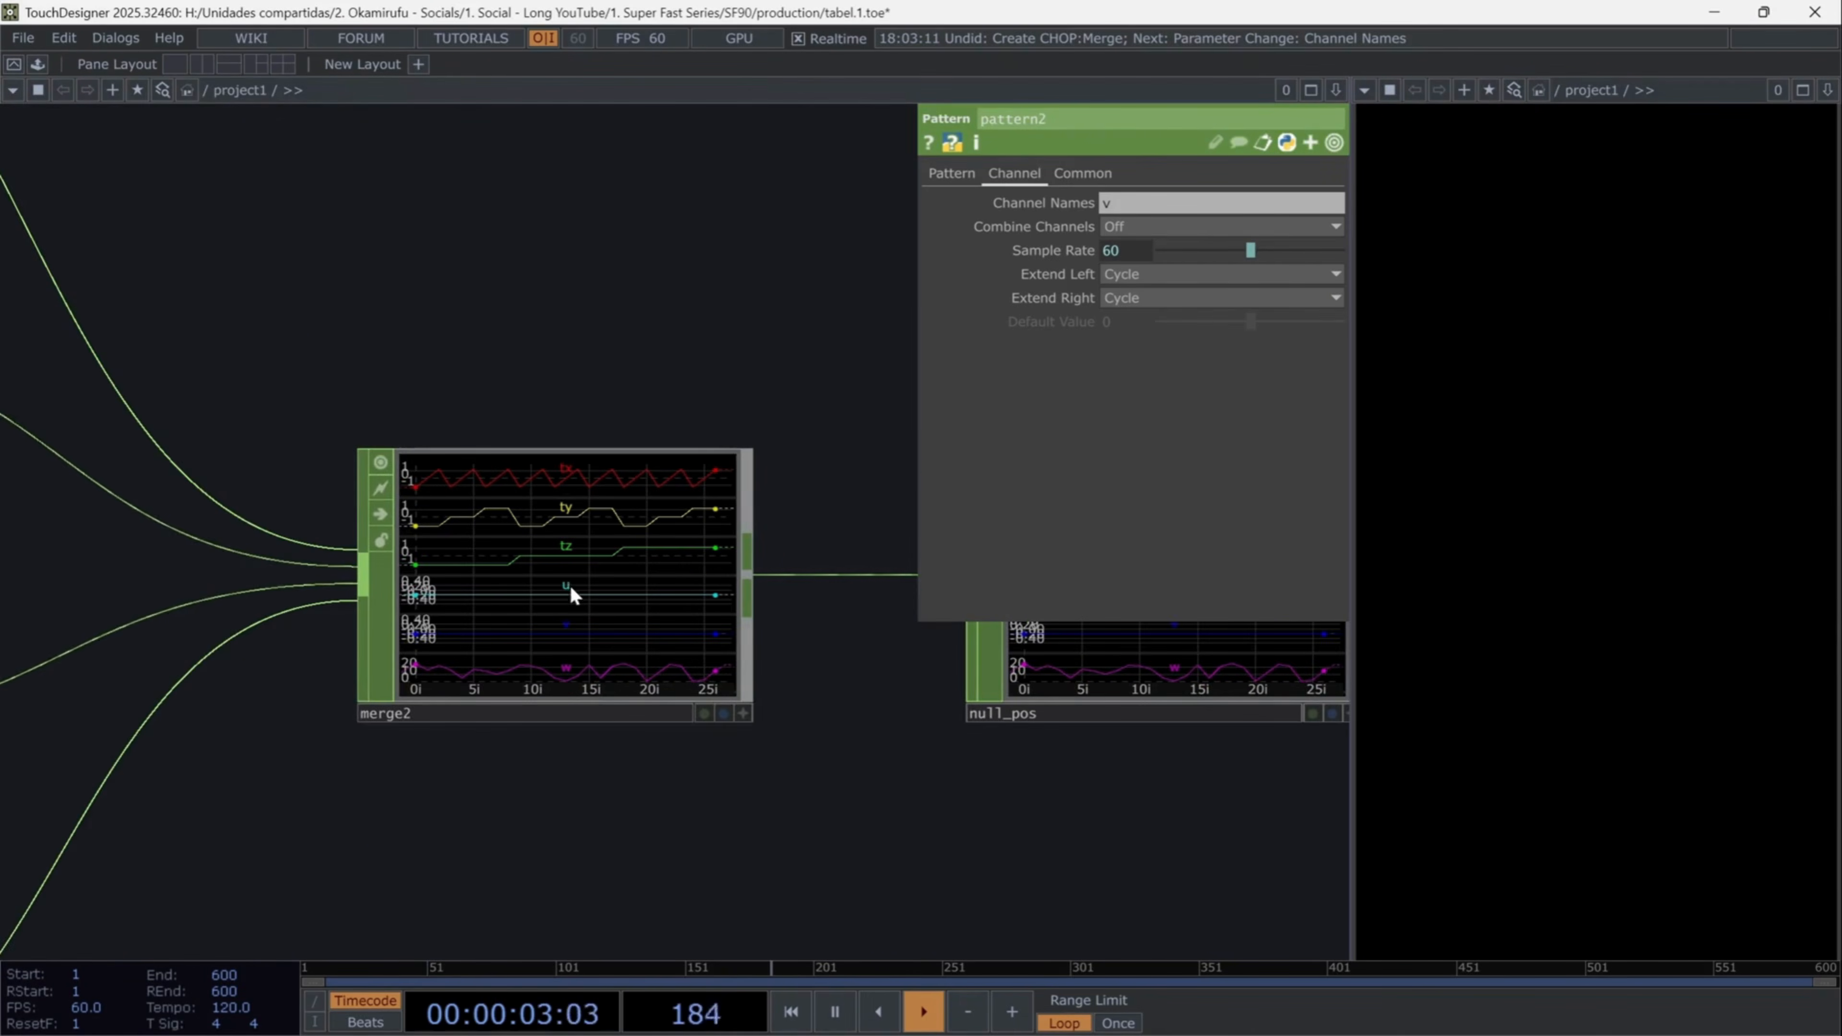
{"action": "left_click", "coordinate": [572, 596]}
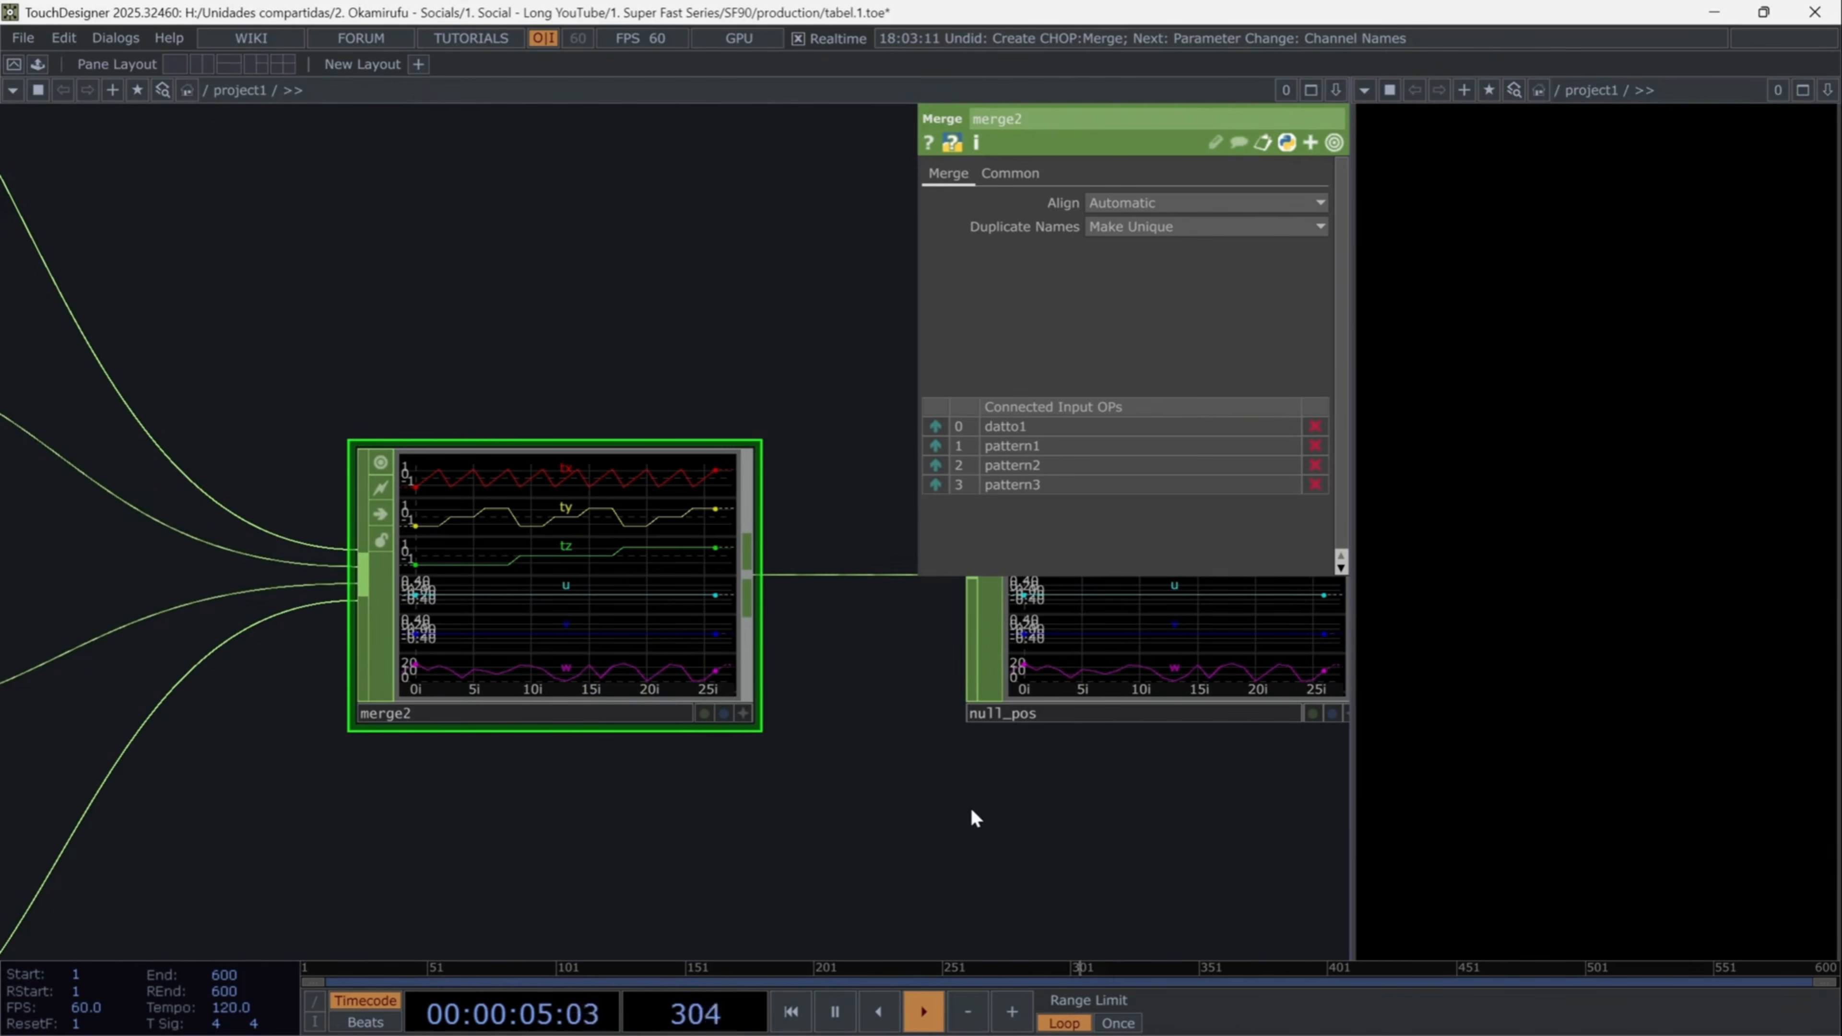
{"action": "left_click_drag", "start_coordinate": [971, 810], "coordinate": [617, 818]}
{"action": "scroll", "coordinate": [618, 818], "scroll_direction": "down", "scroll_amount": 3}
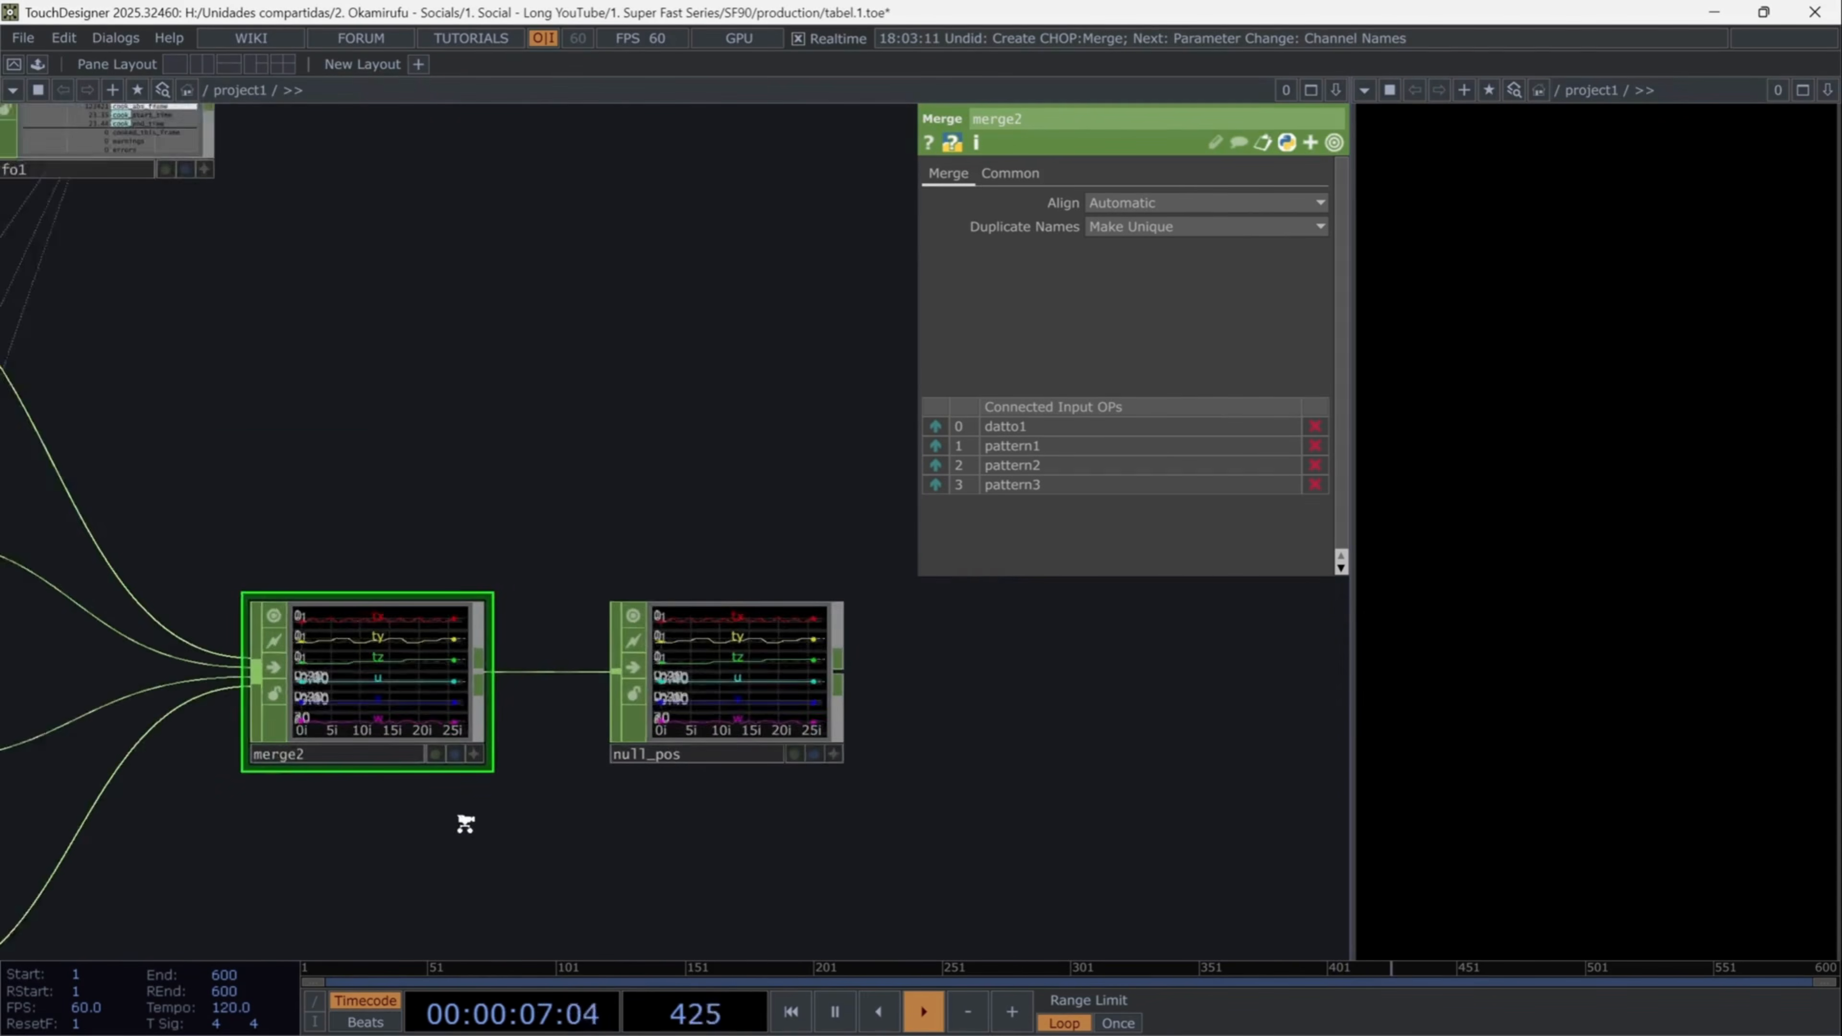
{"action": "scroll", "coordinate": [465, 824], "scroll_direction": "down", "scroll_amount": 3}
{"action": "left_click_drag", "start_coordinate": [399, 852], "coordinate": [468, 616]}
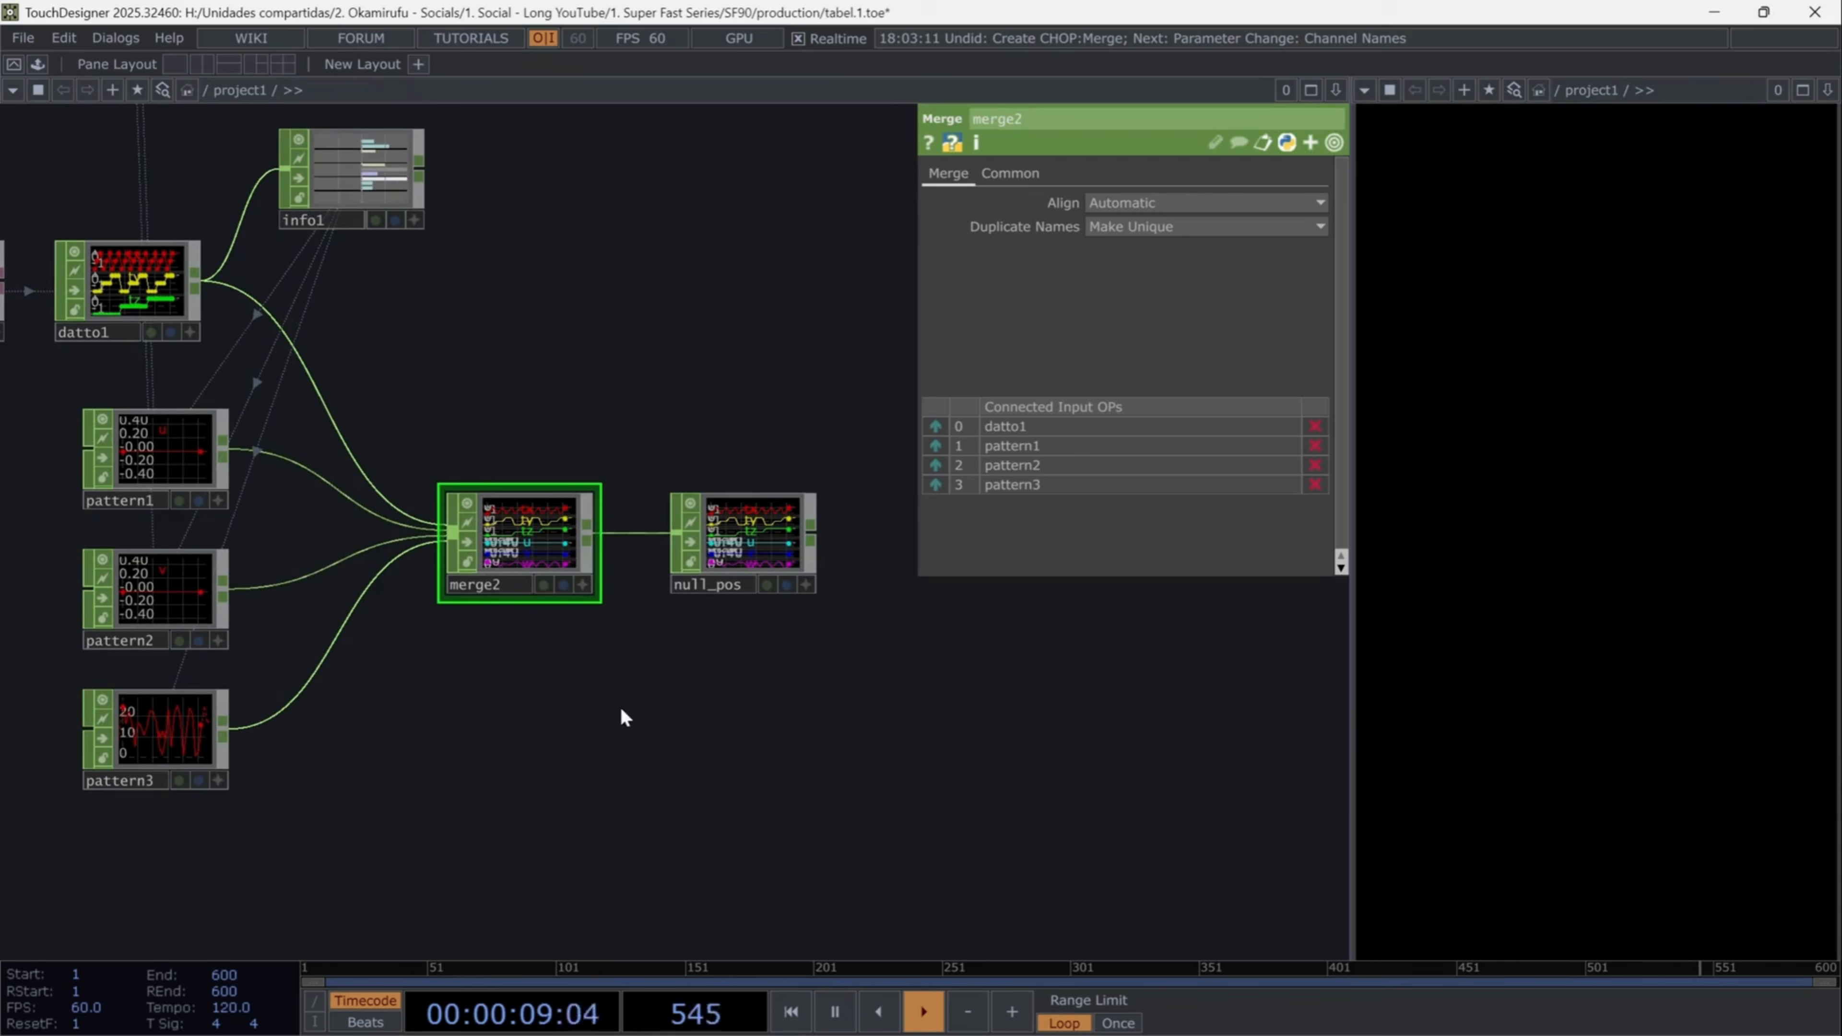
{"action": "left_click", "coordinate": [741, 524]}
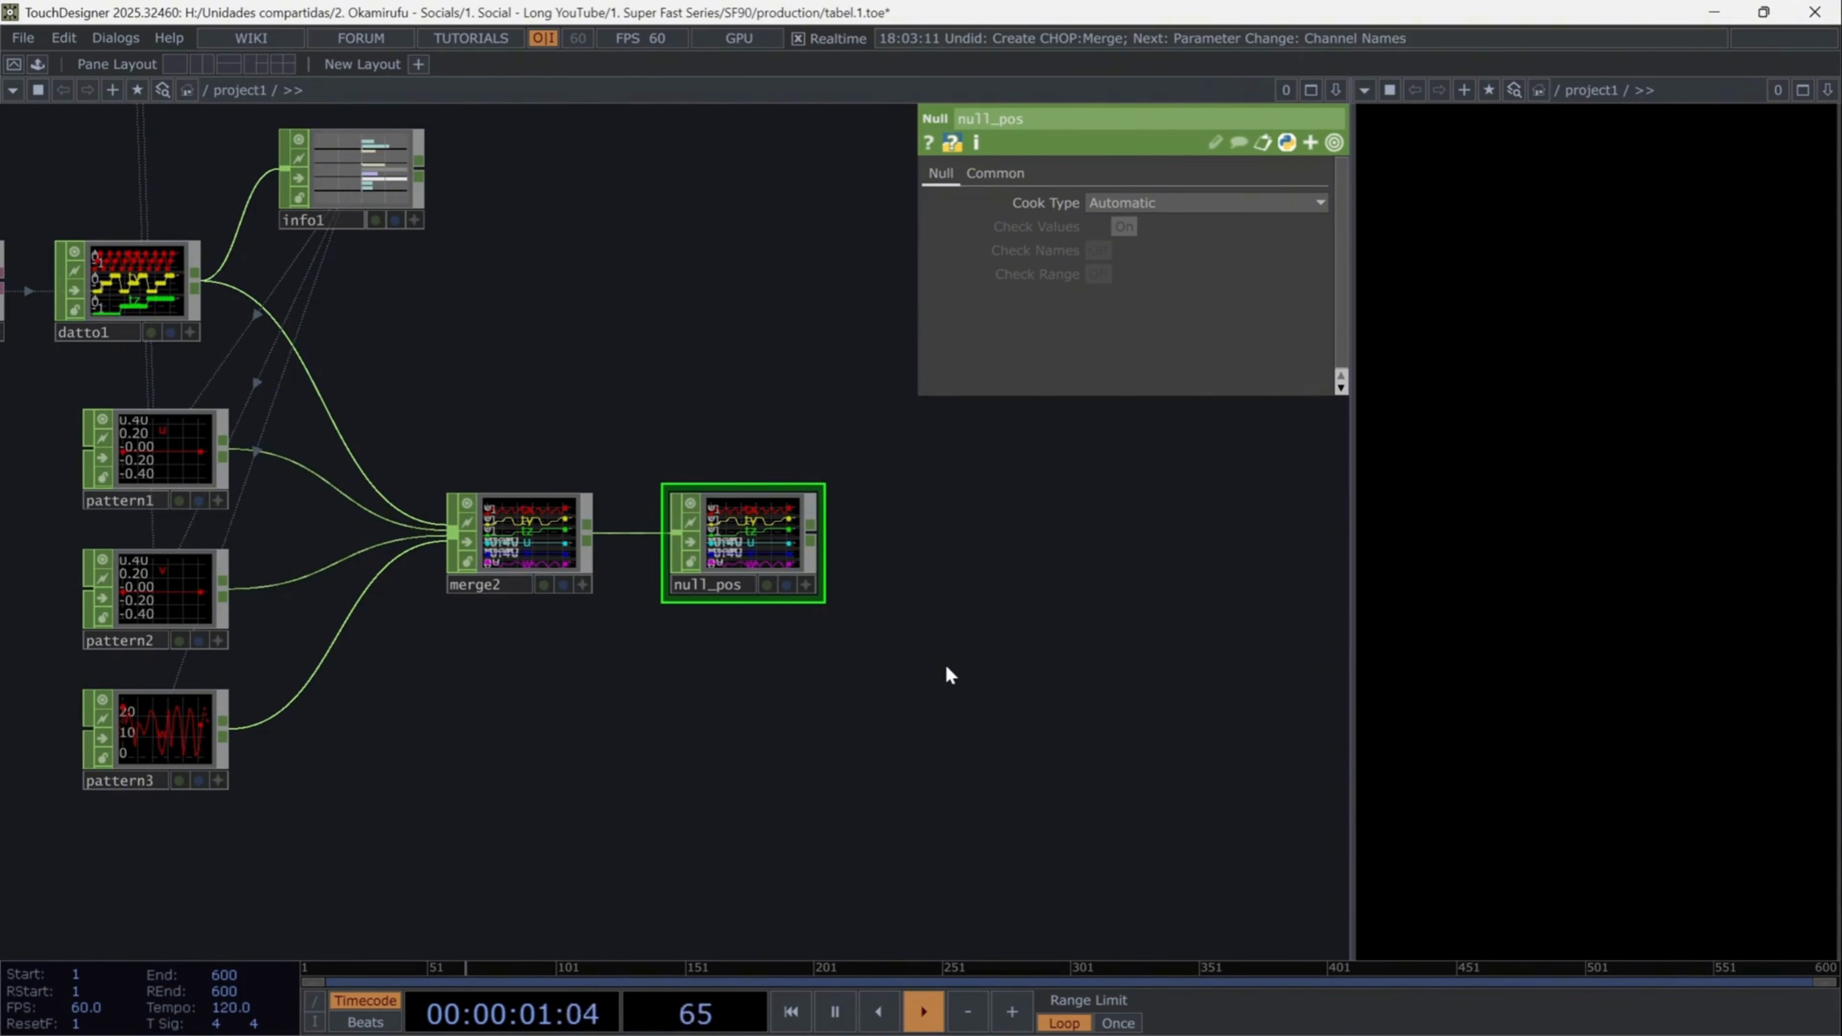
{"action": "left_click", "coordinate": [497, 551]}
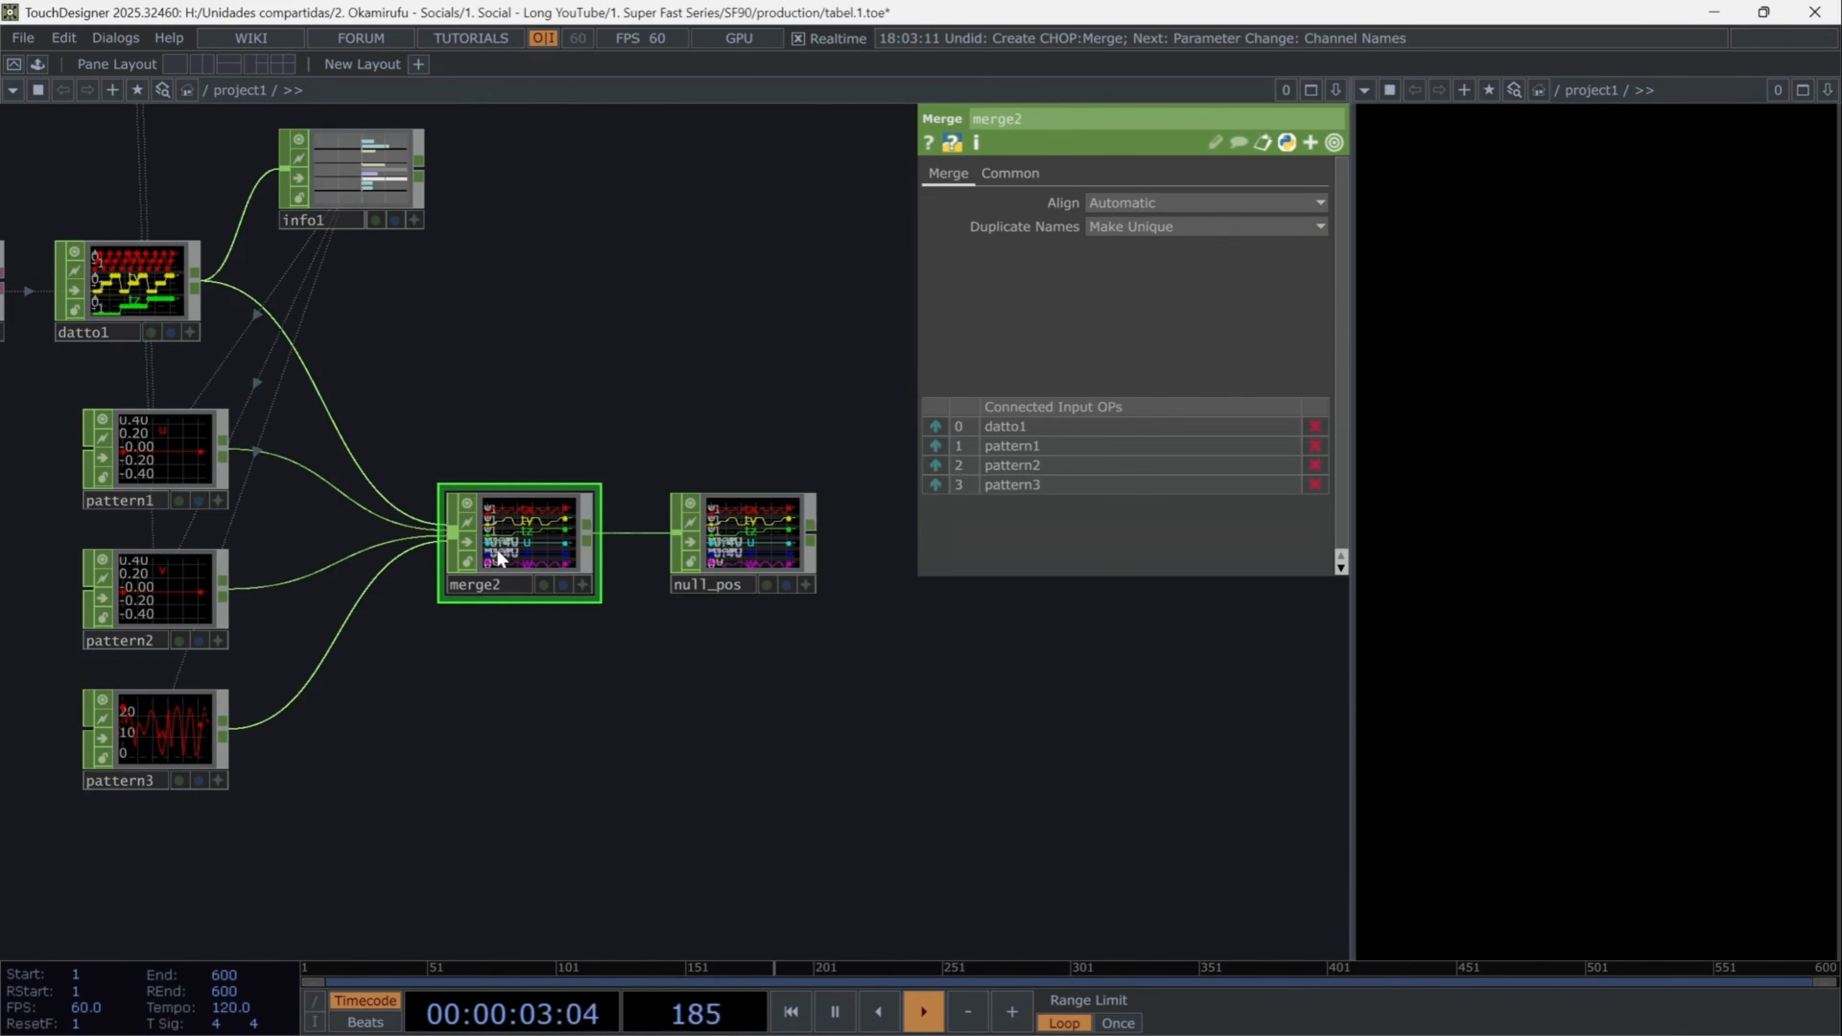
- Add a Base COMP above null_pos and rename it textures
{"action": "key", "text": "Tab"}
{"action": "type", "text": "bas"}
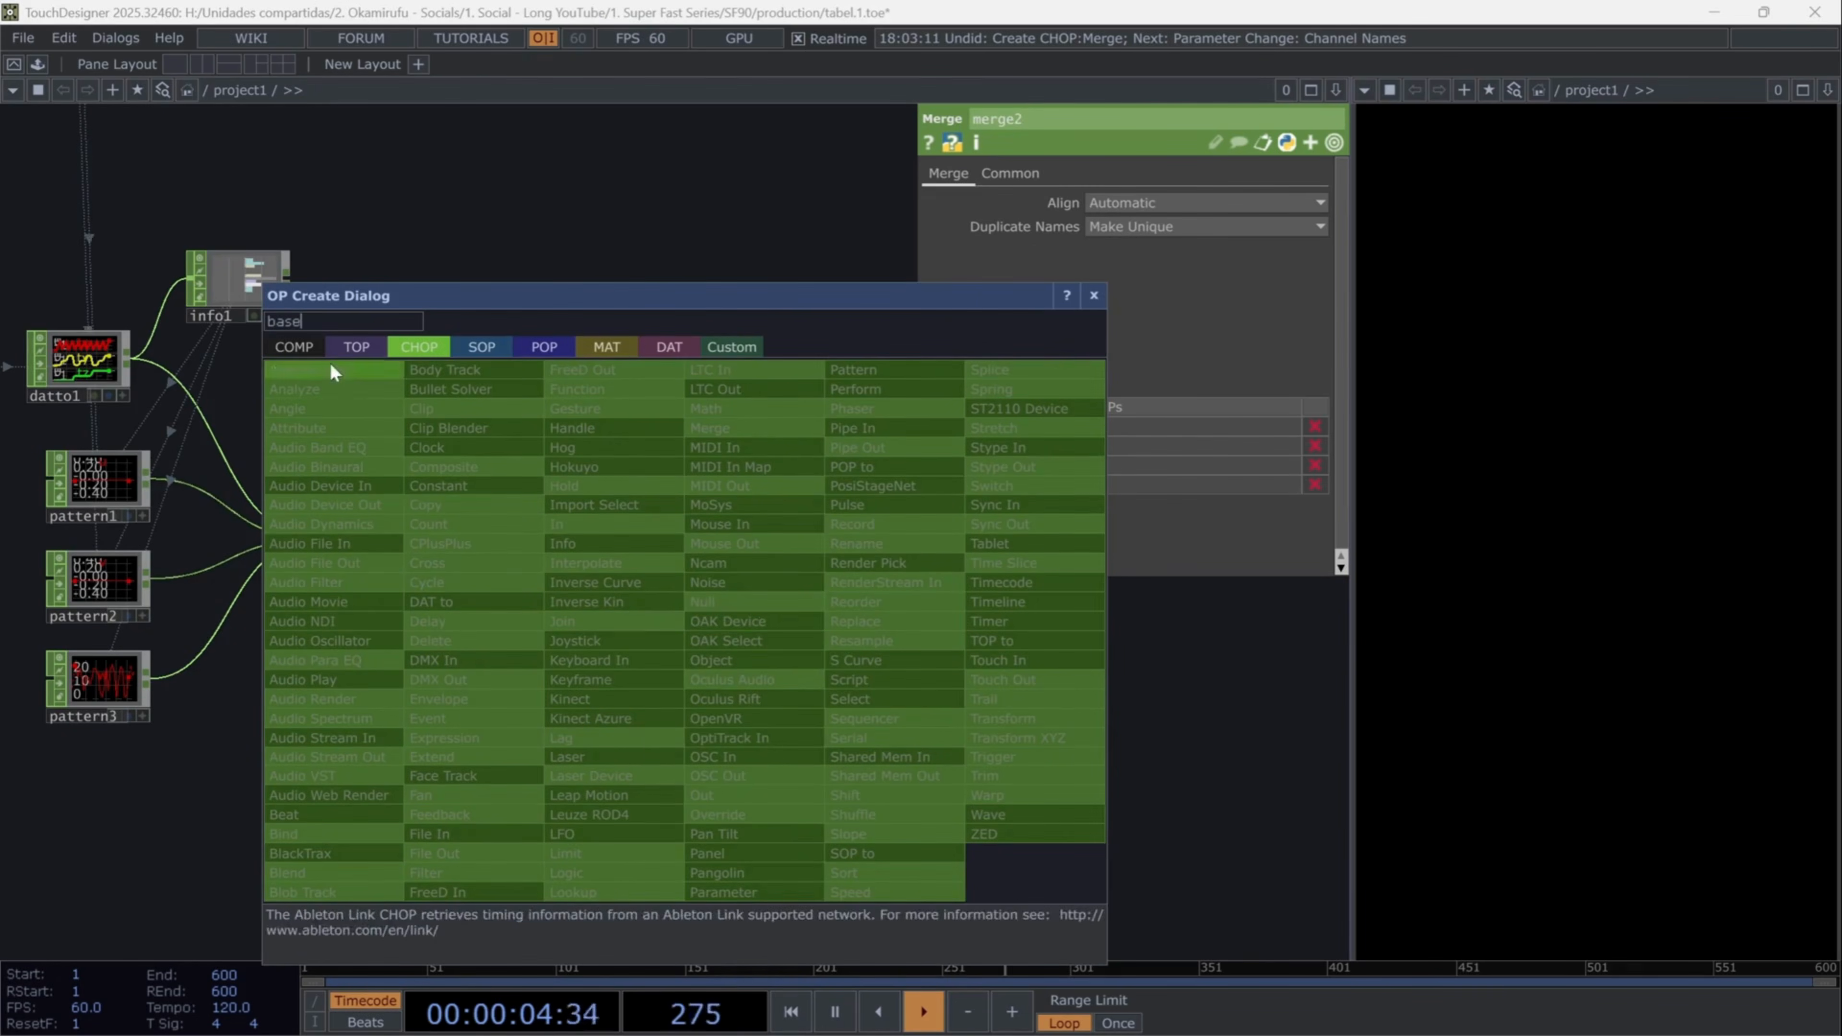
{"action": "left_click", "coordinate": [294, 347]}
{"action": "left_click", "coordinate": [515, 393]}
{"action": "left_click", "coordinate": [549, 252]}
{"action": "scroll", "coordinate": [526, 302], "scroll_direction": "up", "scroll_amount": 3}
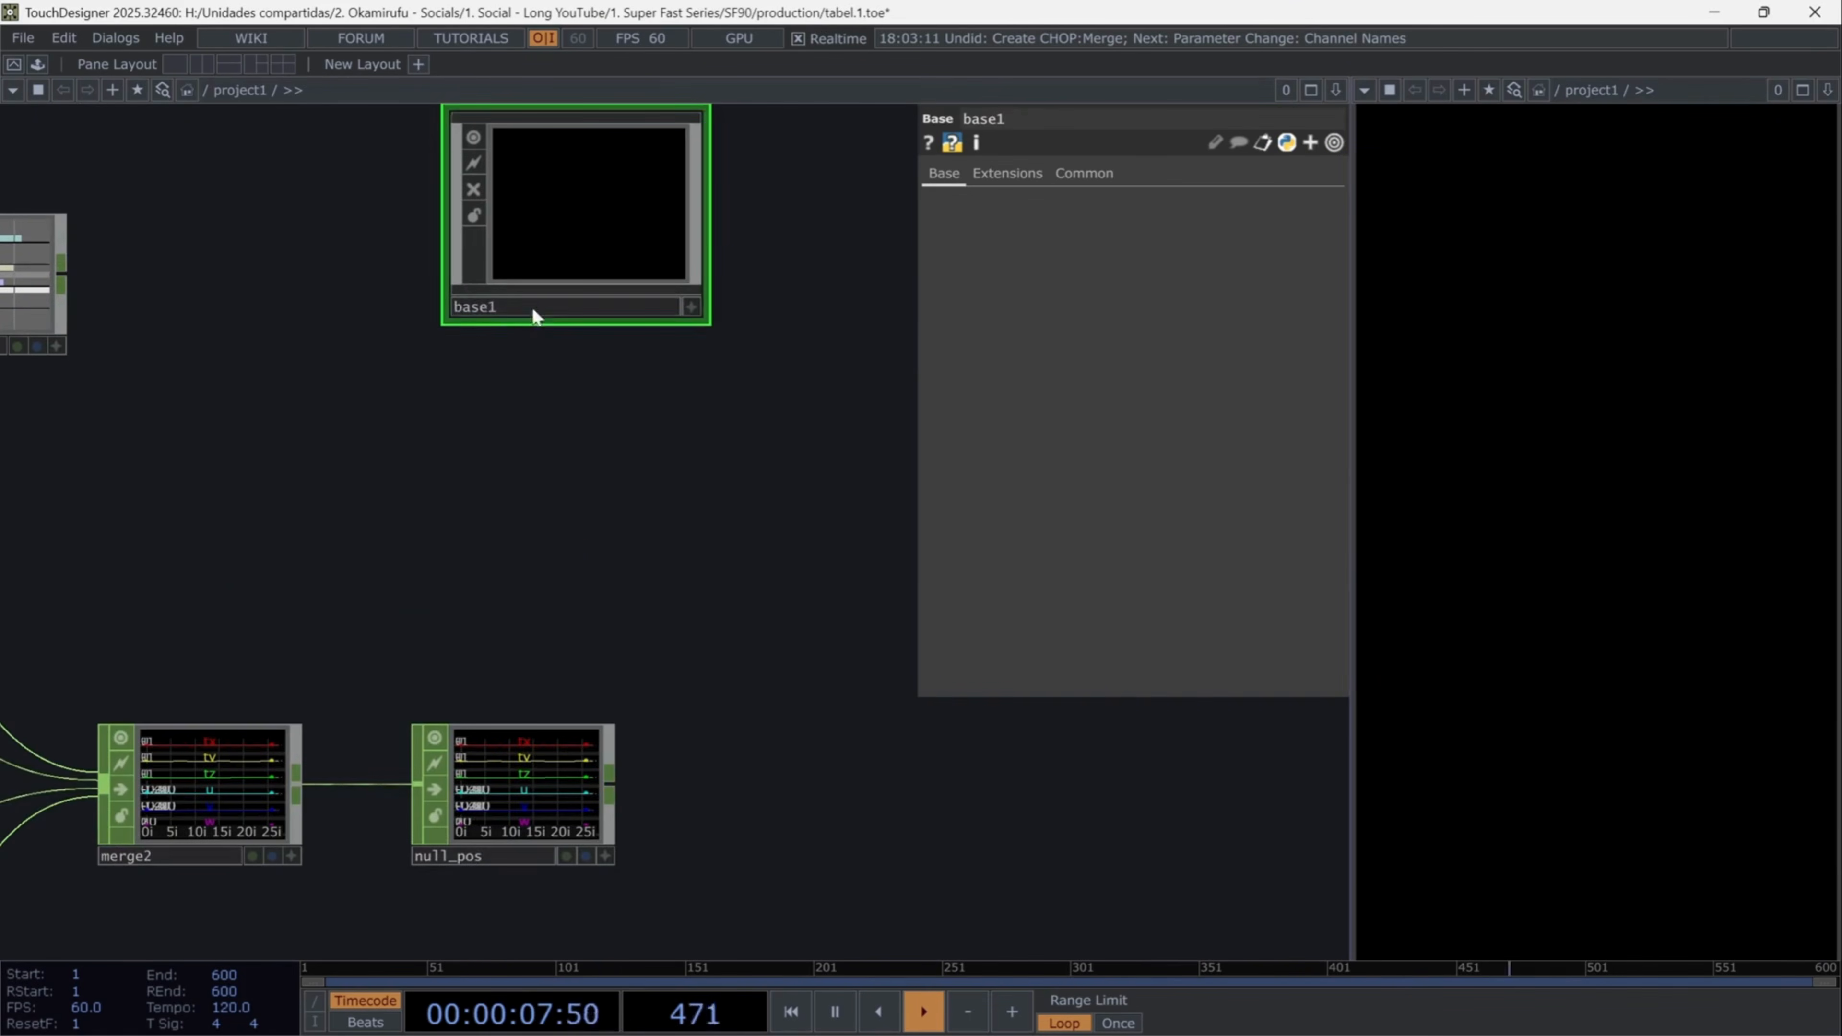
{"action": "left_click", "coordinate": [515, 307]}
{"action": "type", "text": "textures"}
{"action": "key", "text": "Return"}
- Add a Null TOP beside the textures base
{"action": "key", "text": "Tab"}
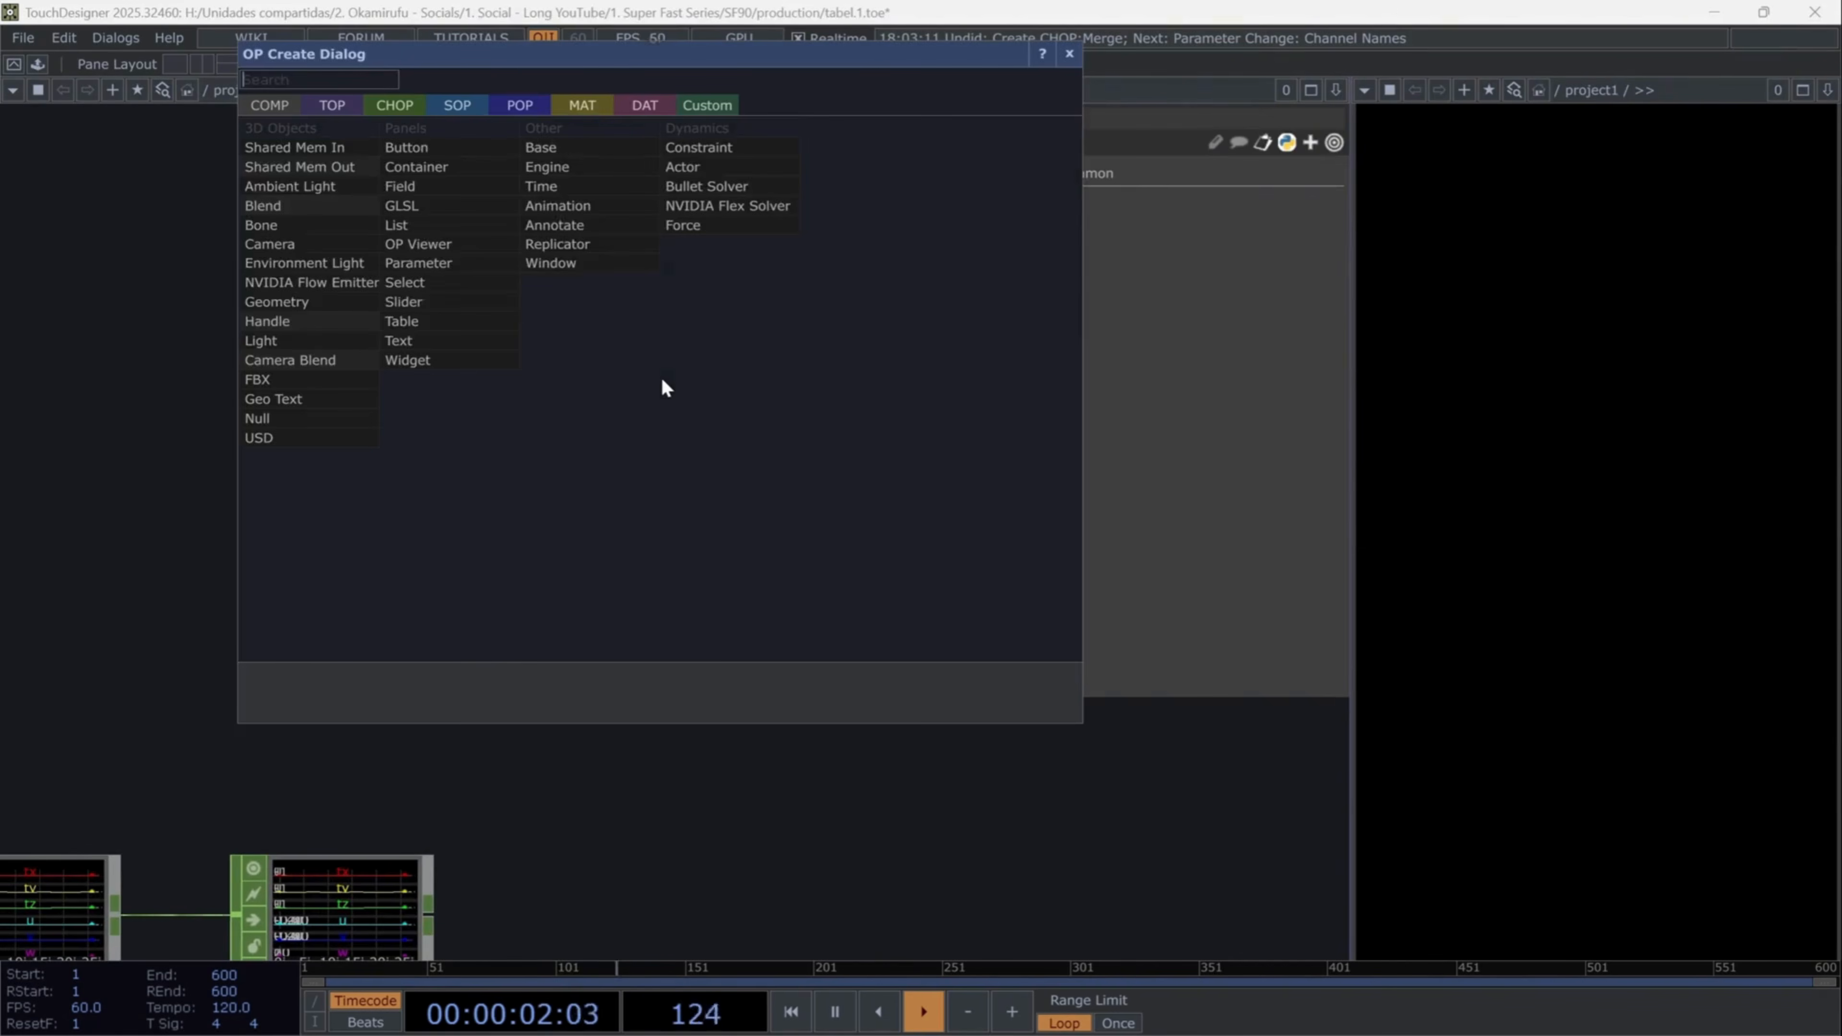
{"action": "type", "text": "null"}
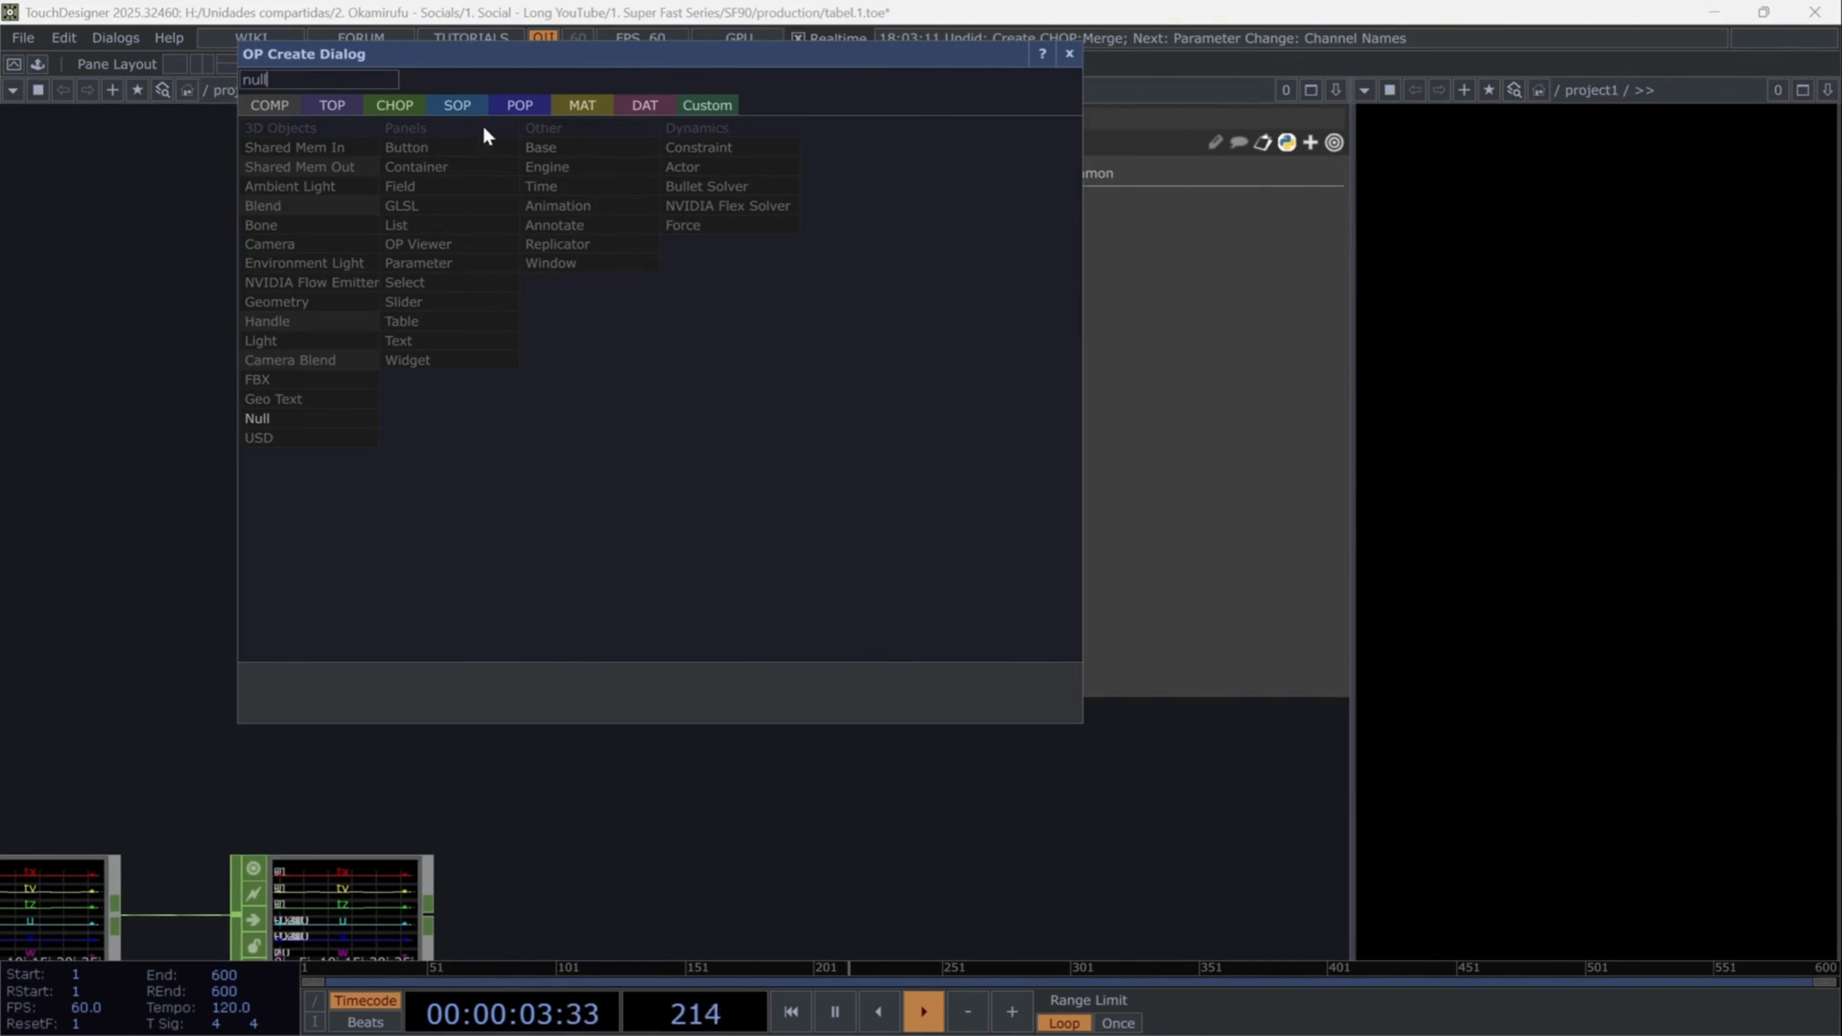
{"action": "left_click", "coordinate": [341, 102]}
{"action": "left_click", "coordinate": [567, 335]}
{"action": "left_click", "coordinate": [671, 359]}
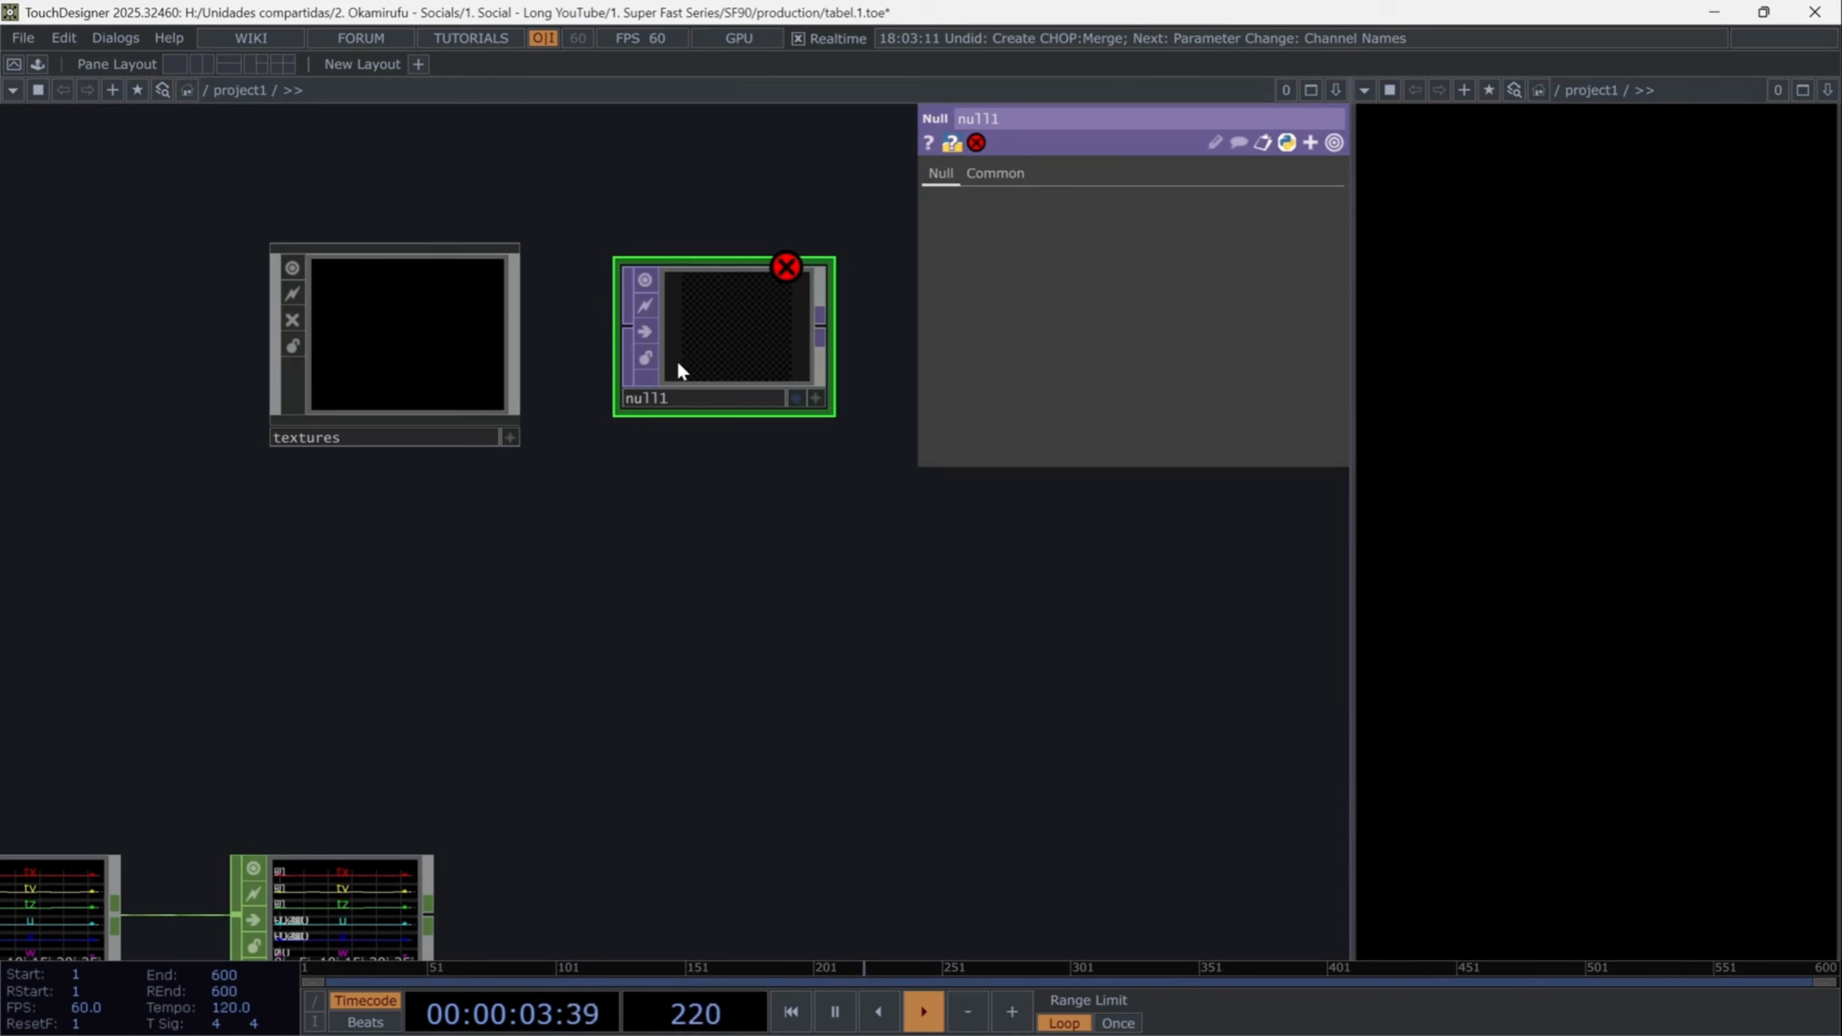
- Enter the textures base and add an Info CHOP inside it
{"action": "double_click", "coordinate": [385, 308]}
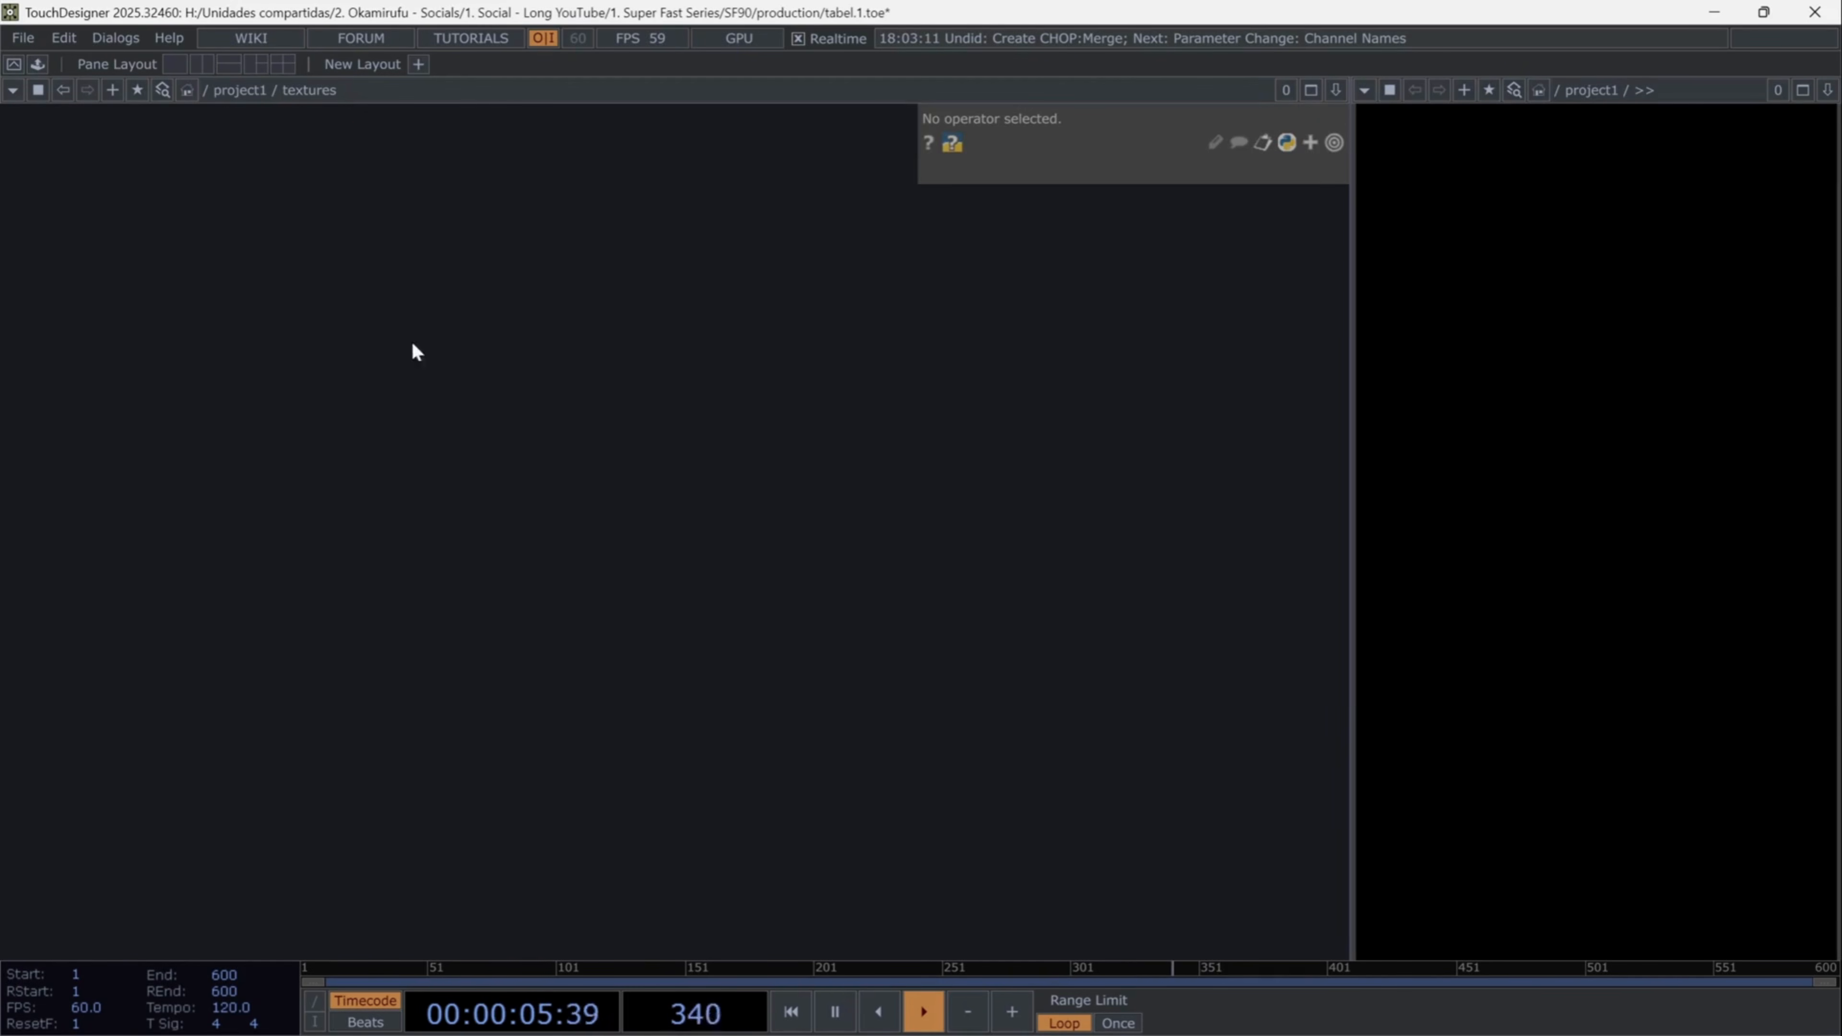
{"action": "key", "text": "Tab"}
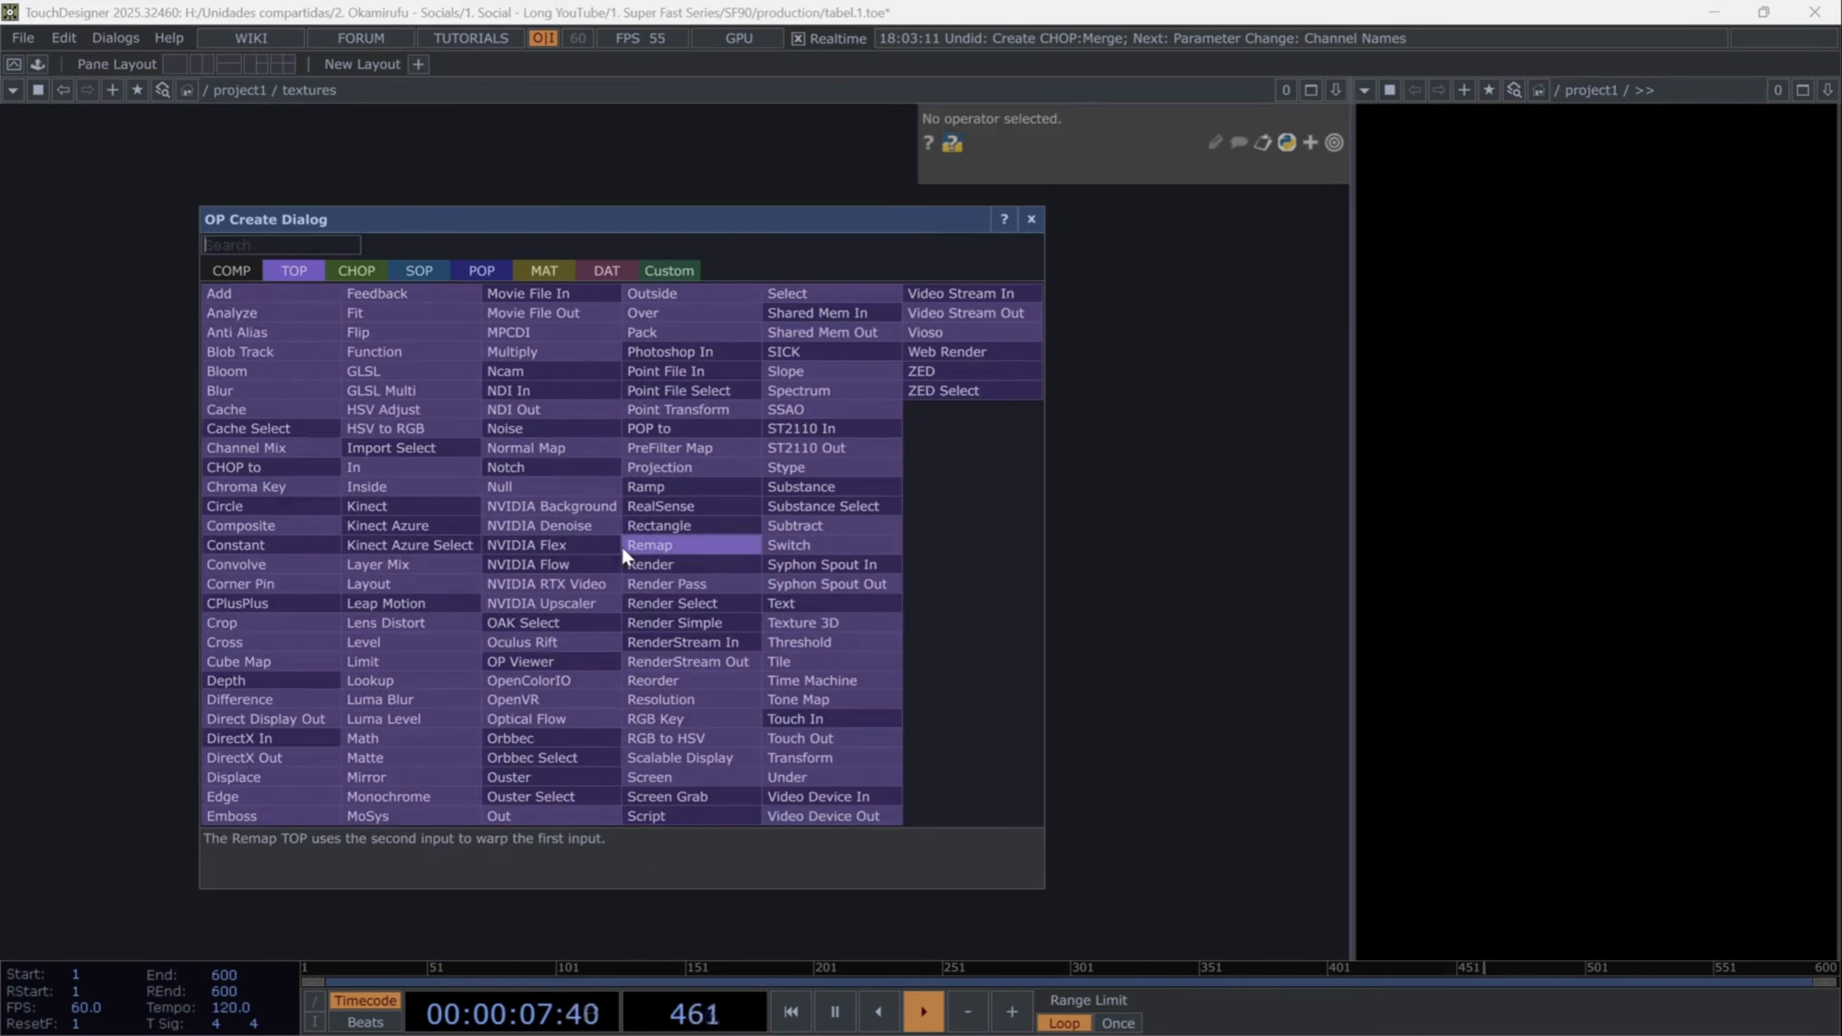
{"action": "key", "text": "Return"}
{"action": "left_click", "coordinate": [378, 271]}
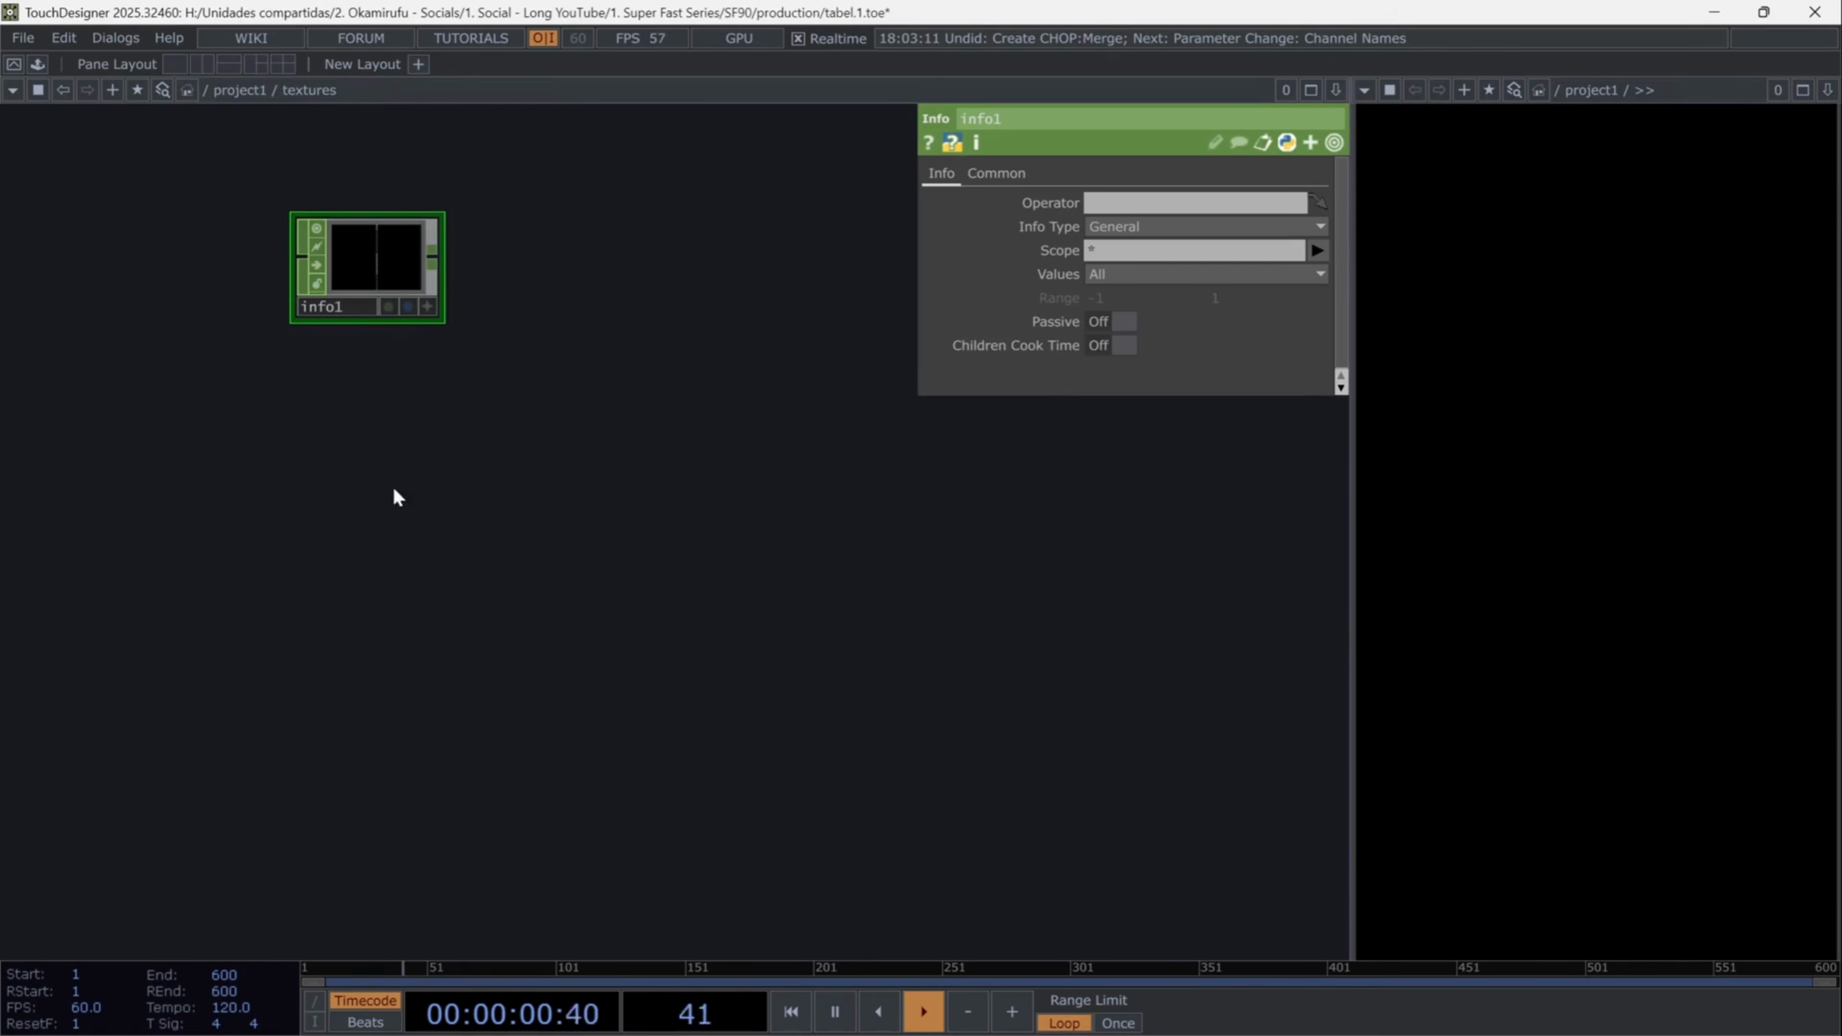
- Add a Text DAT below info1 and review its common and file parameters
{"action": "key", "text": "Tab"}
{"action": "type", "text": "t"}
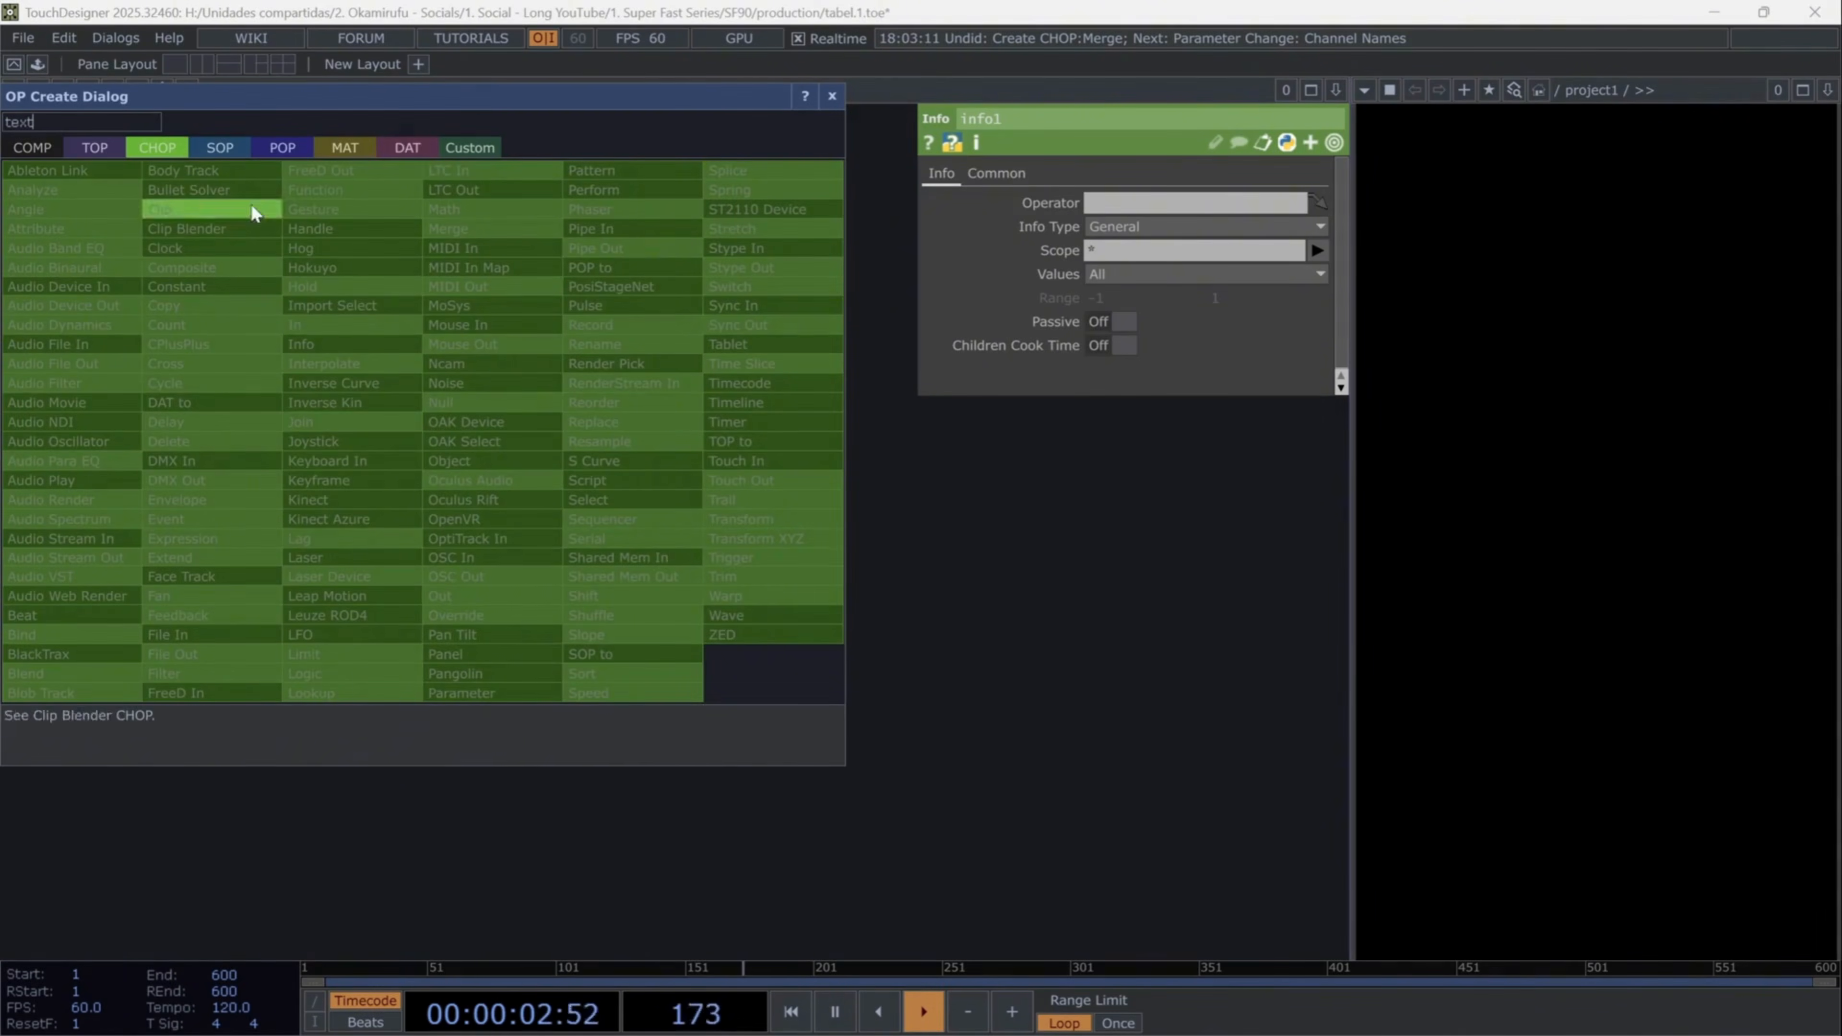
{"action": "left_click", "coordinate": [407, 148]}
{"action": "left_click", "coordinate": [319, 205]}
{"action": "left_click", "coordinate": [362, 456]}
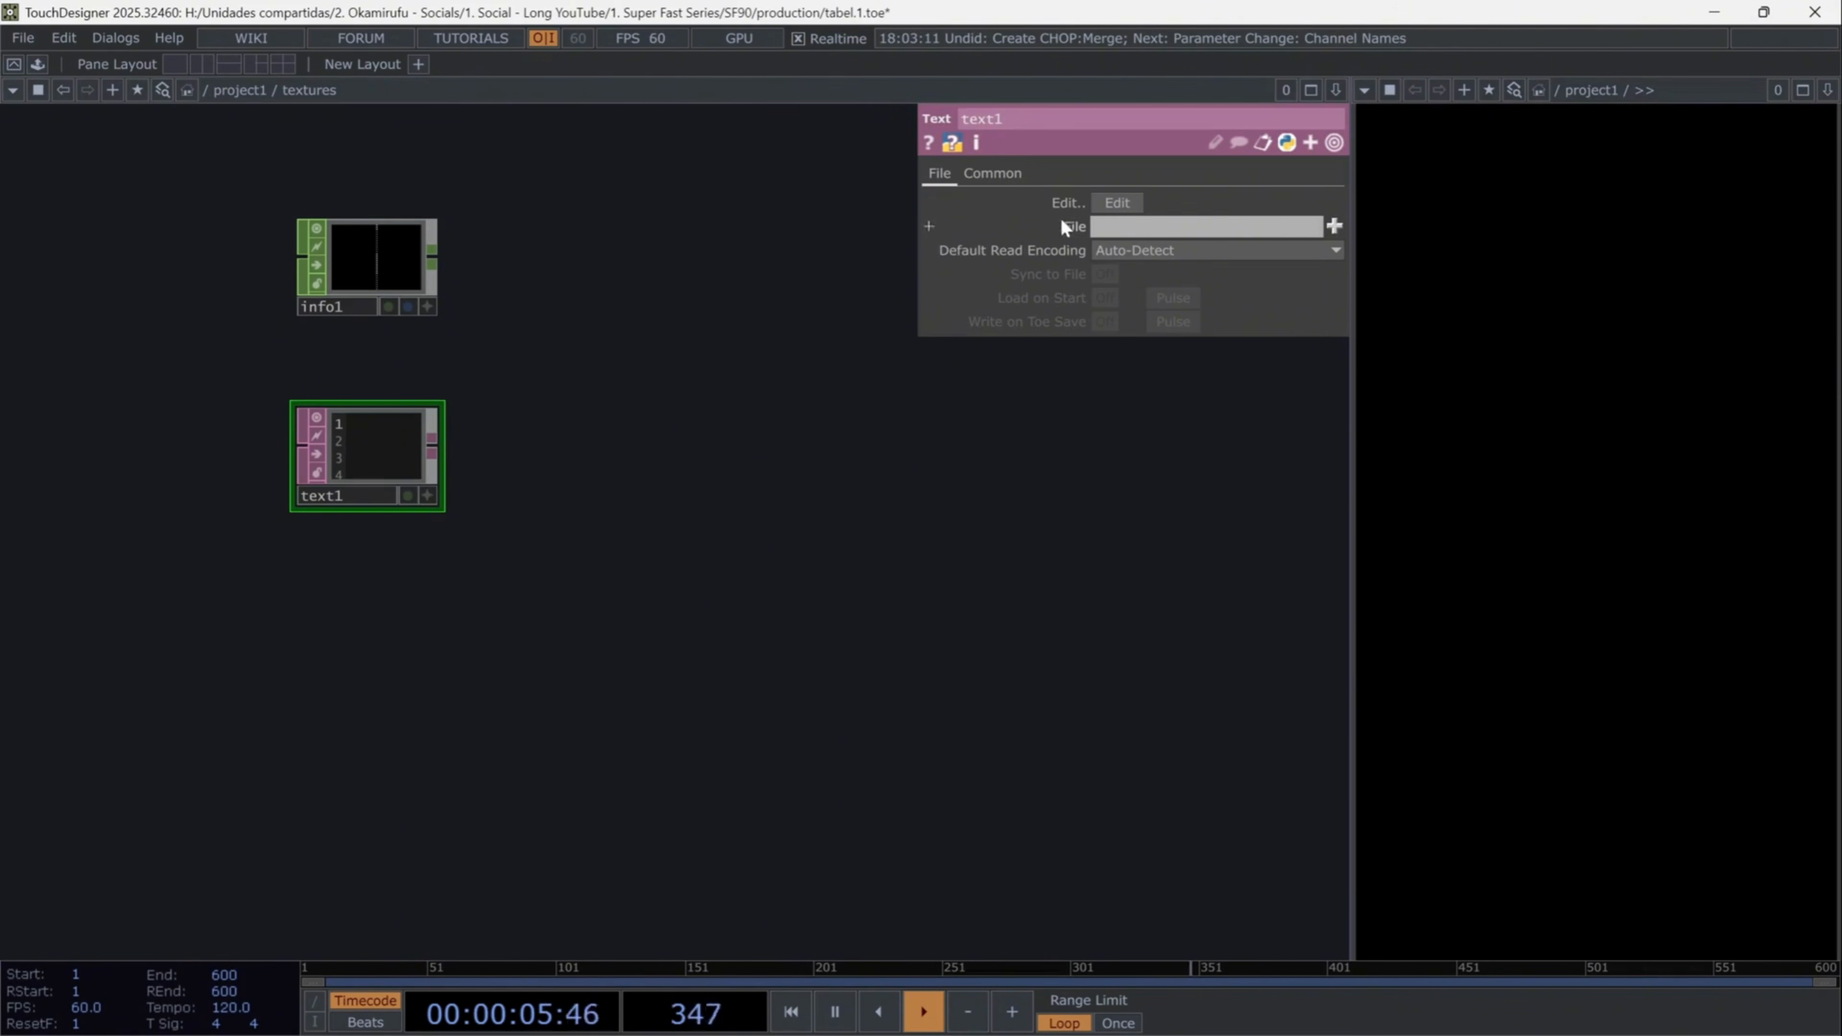
{"action": "left_click", "coordinate": [997, 173]}
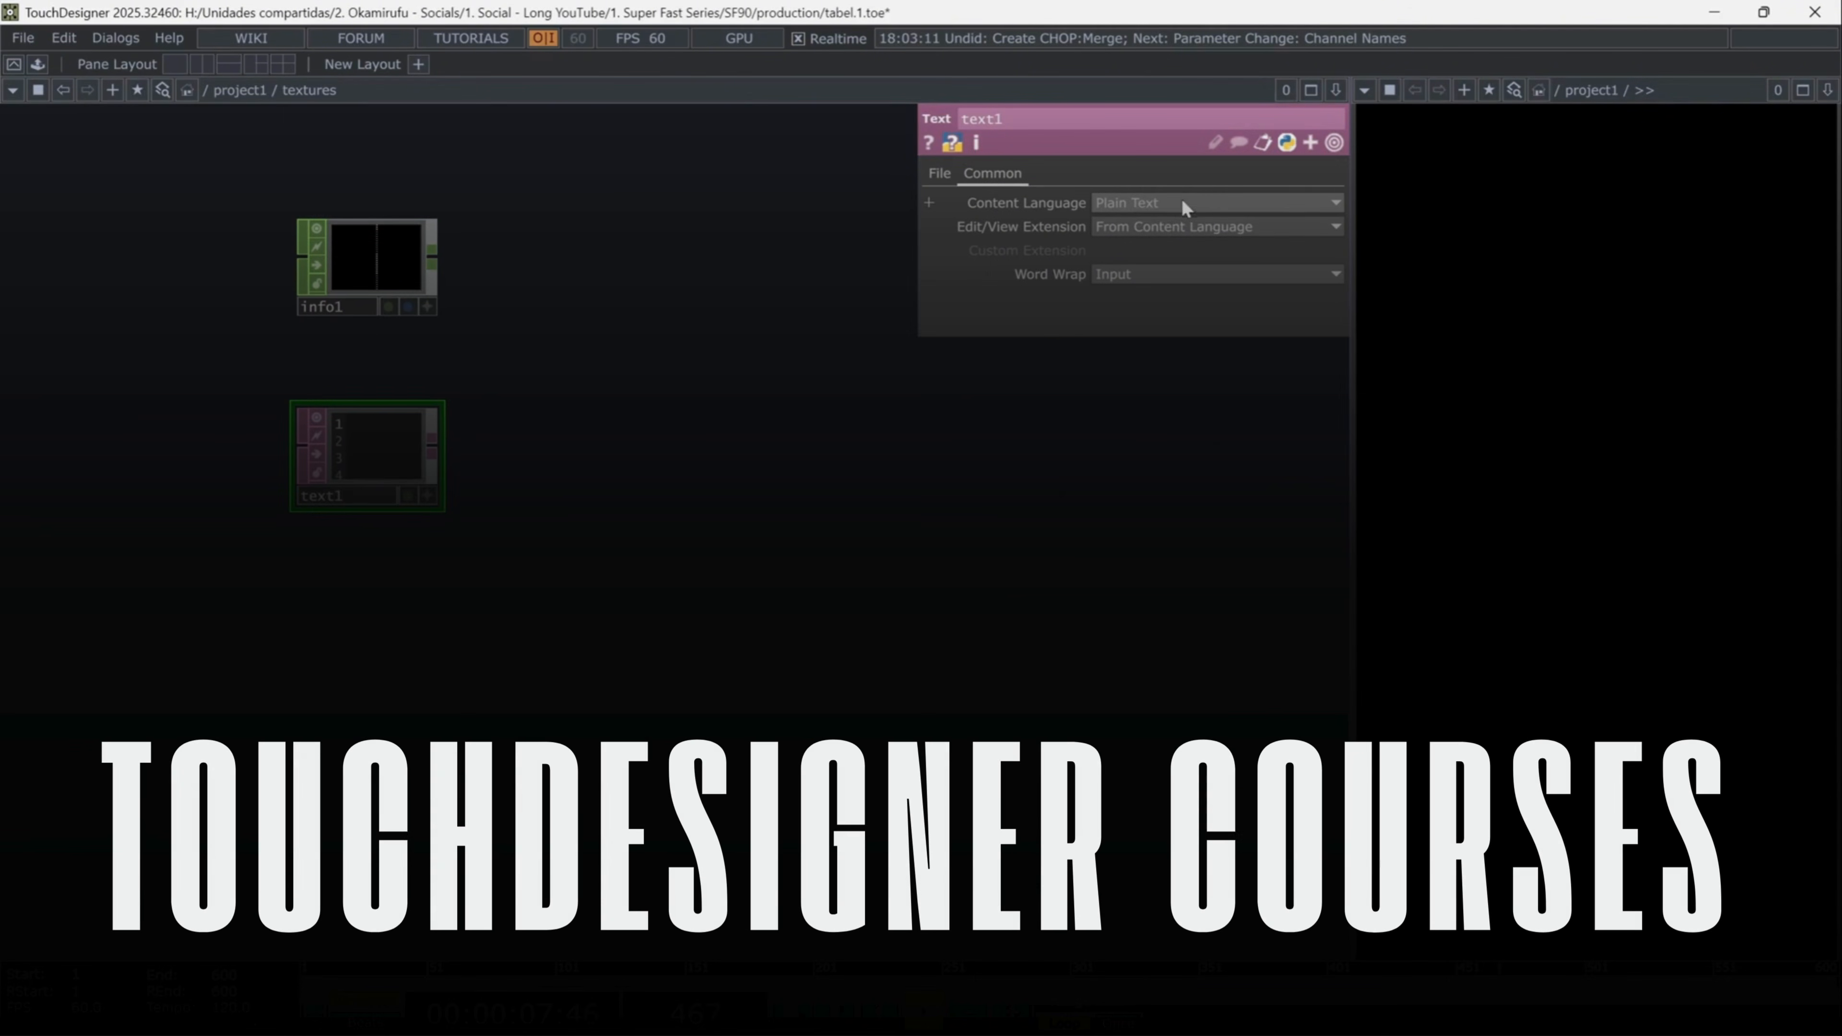
{"action": "left_click", "coordinate": [947, 177]}
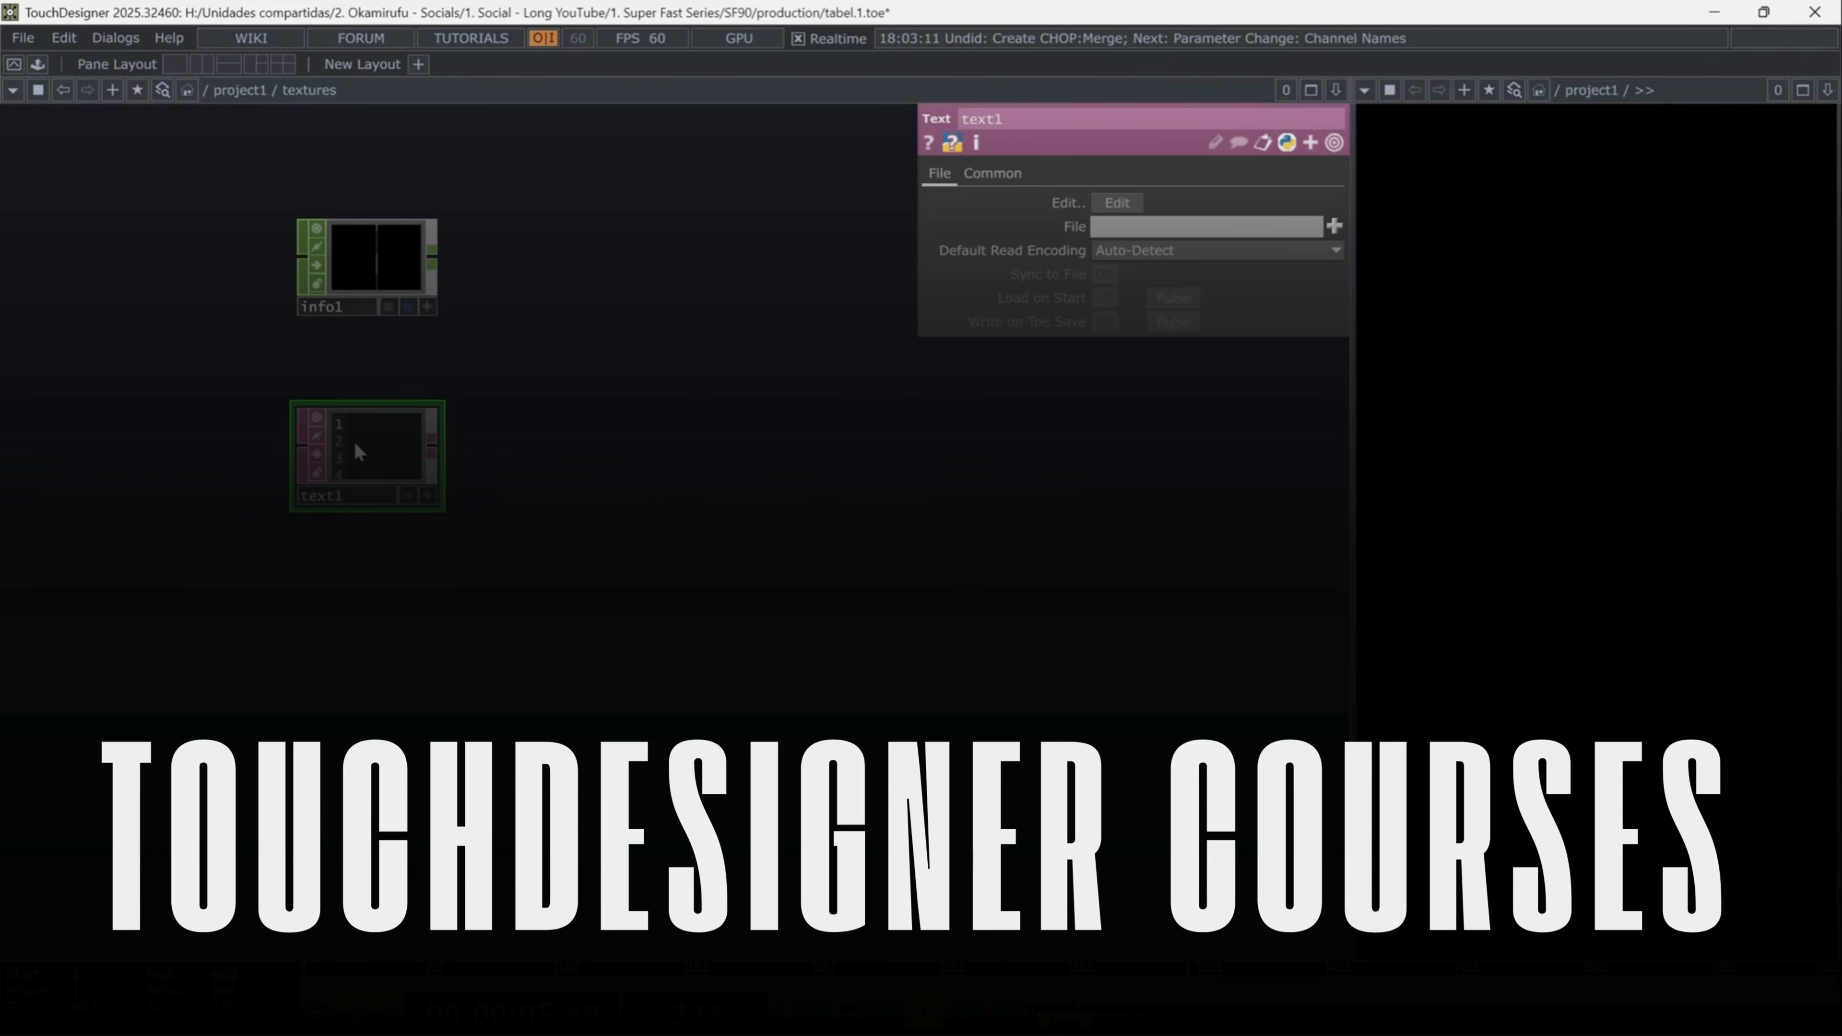
- Enter the comma-separated characters A,β,C,D,δ,F,1,ɪ,22%,J,K,ξ,M,ה as the content of text1
{"action": "scroll", "coordinate": [354, 440], "scroll_direction": "up", "scroll_amount": 4}
{"action": "left_click_drag", "start_coordinate": [464, 333], "coordinate": [484, 516]}
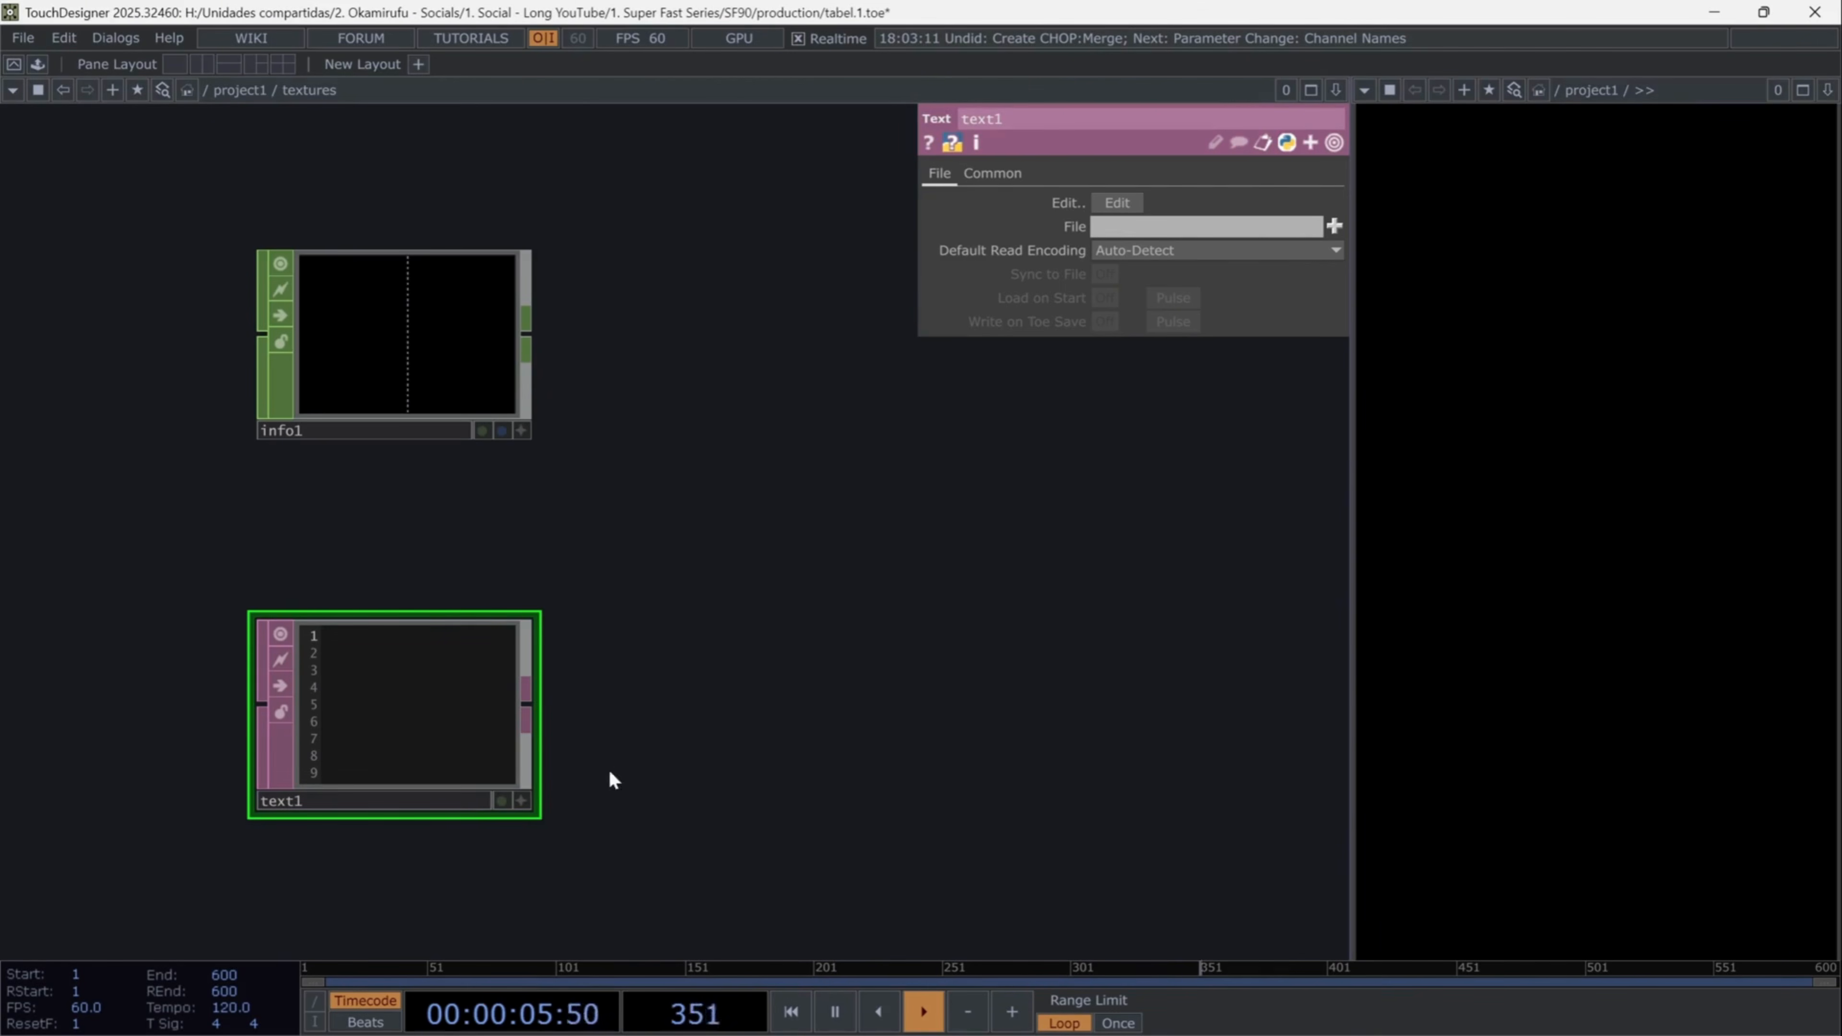
{"action": "left_click", "coordinate": [521, 800]}
{"action": "type", "text": "A,β,C,D,δ,F,1,ɪ,22%,J,K,ξ,M,ה"}
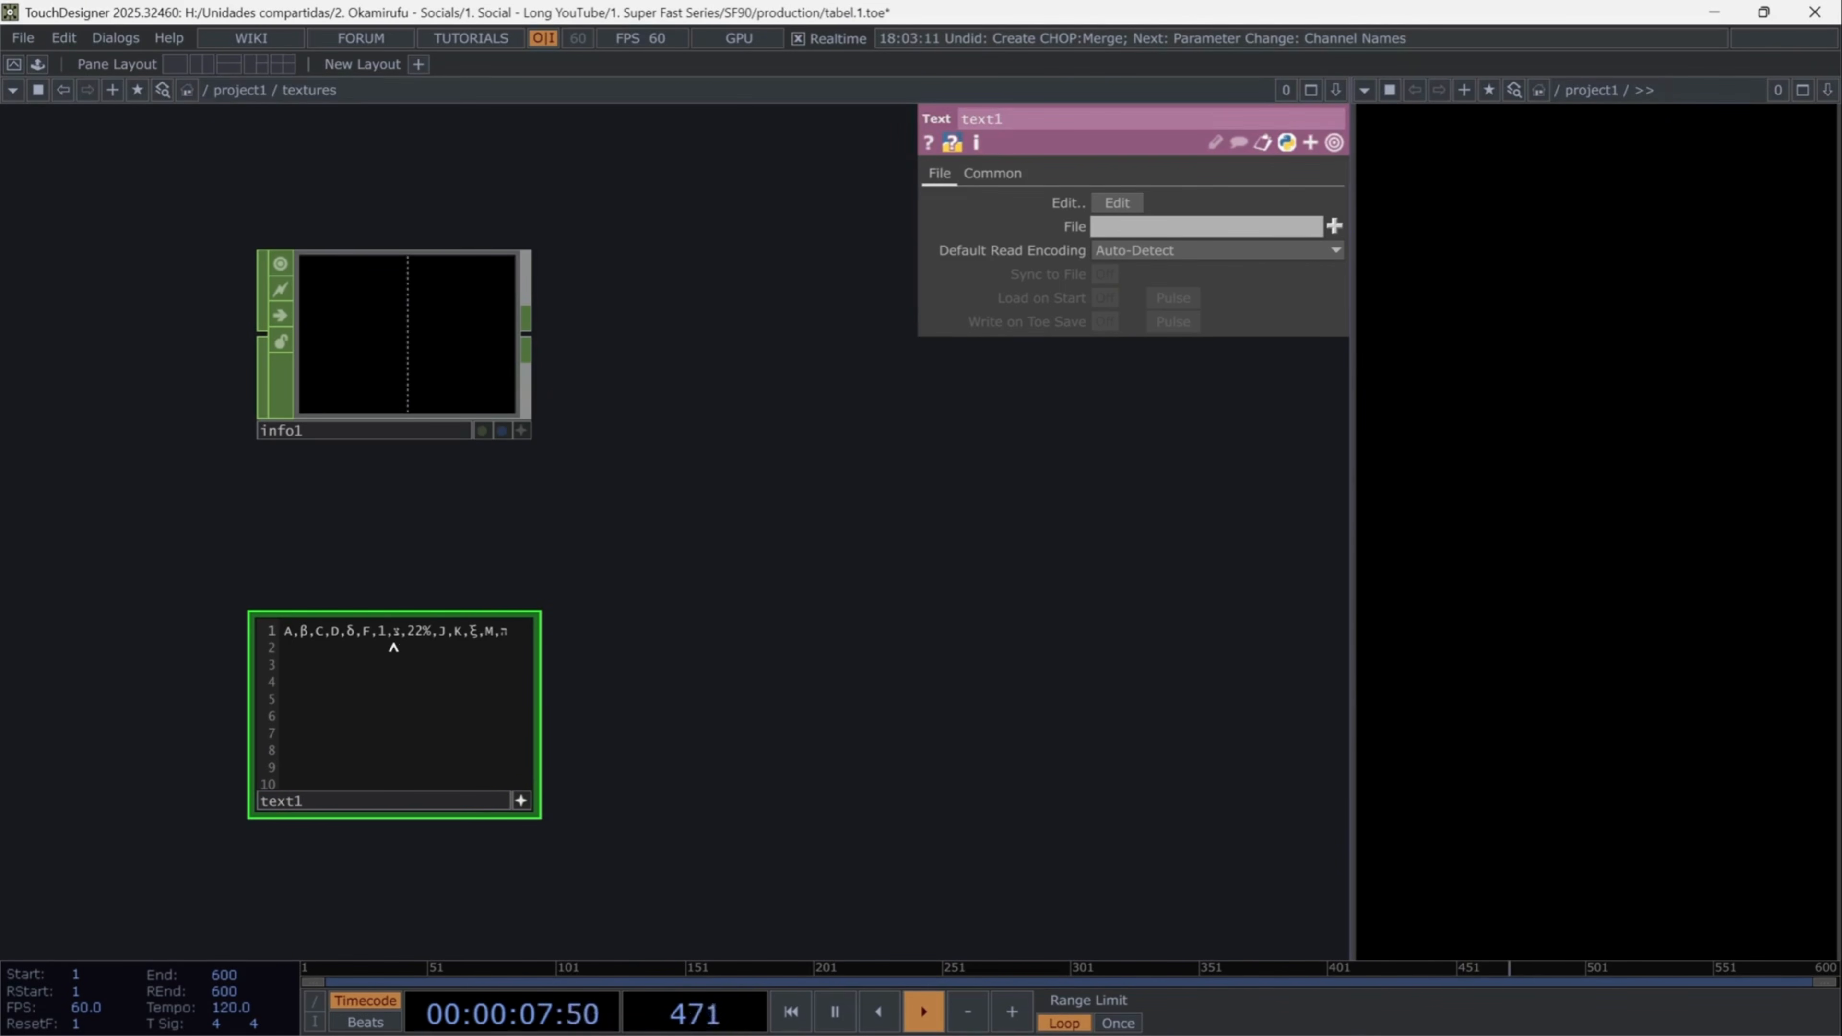
{"action": "left_click", "coordinate": [520, 798]}
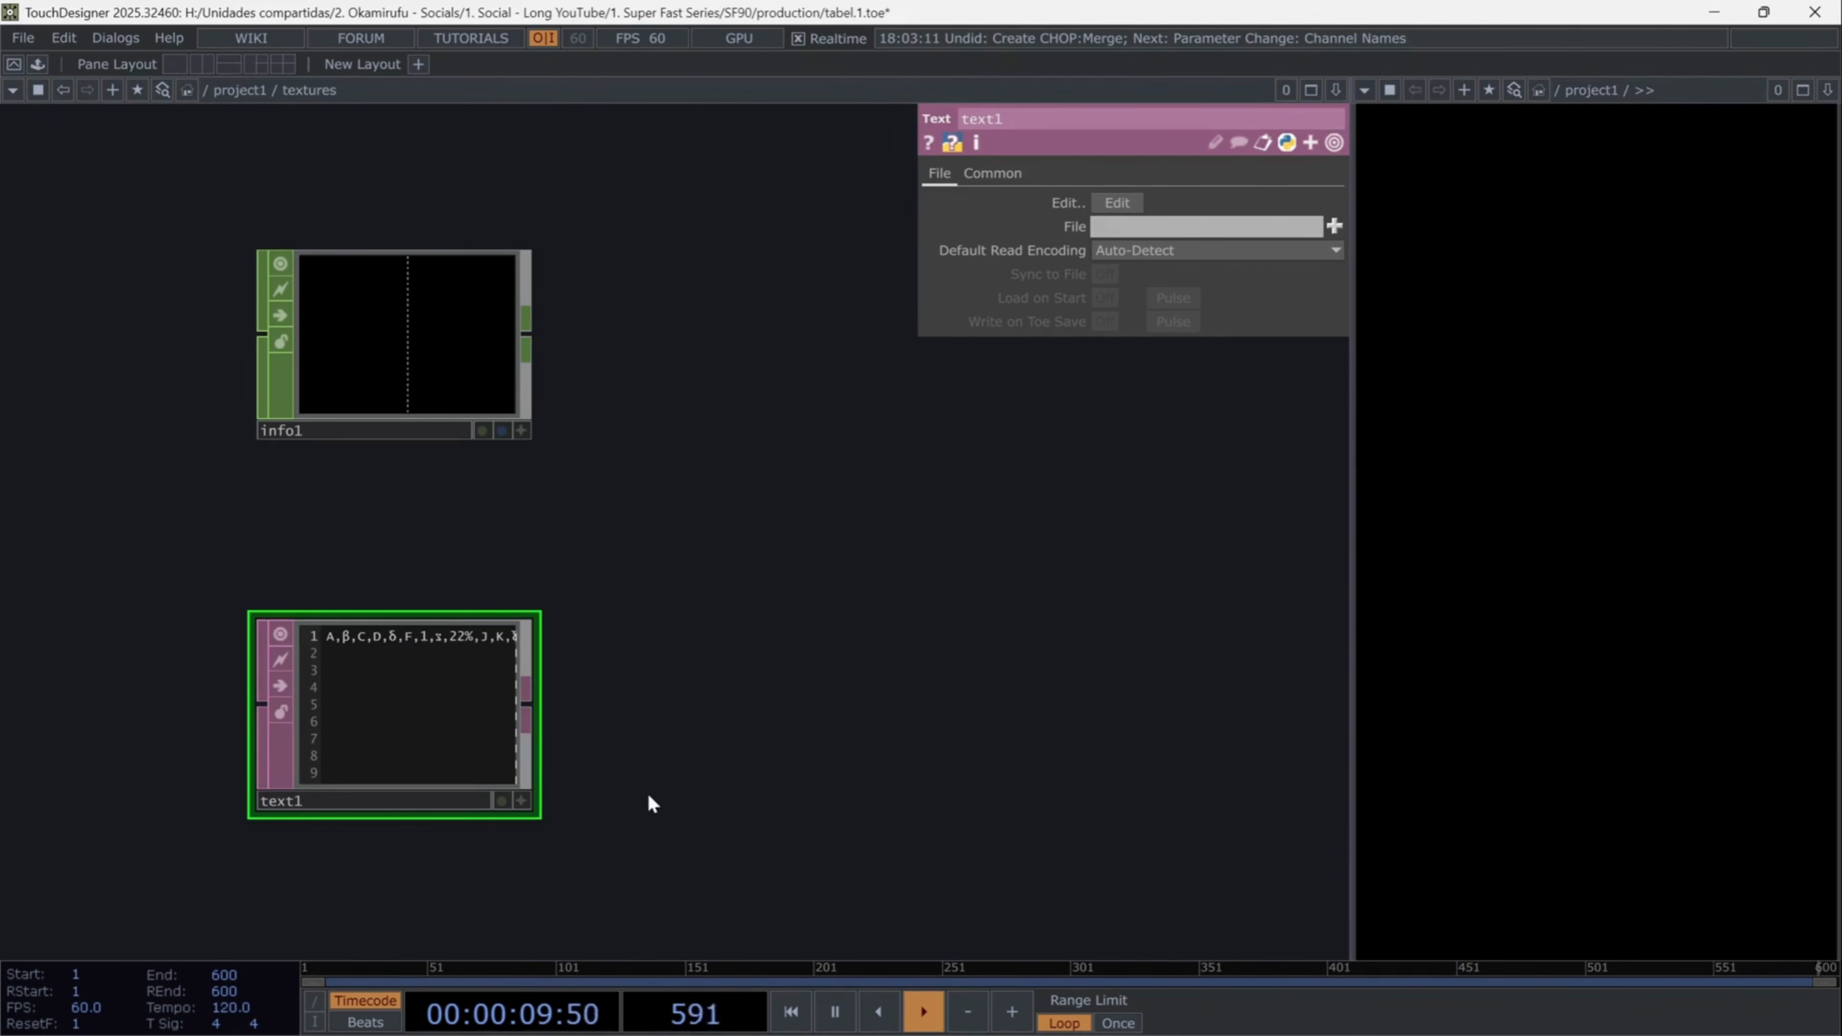
- Add a Convert DAT fed by text1's output
{"action": "left_click", "coordinate": [533, 695]}
{"action": "left_click", "coordinate": [839, 601]}
{"action": "type", "text": "convert"}
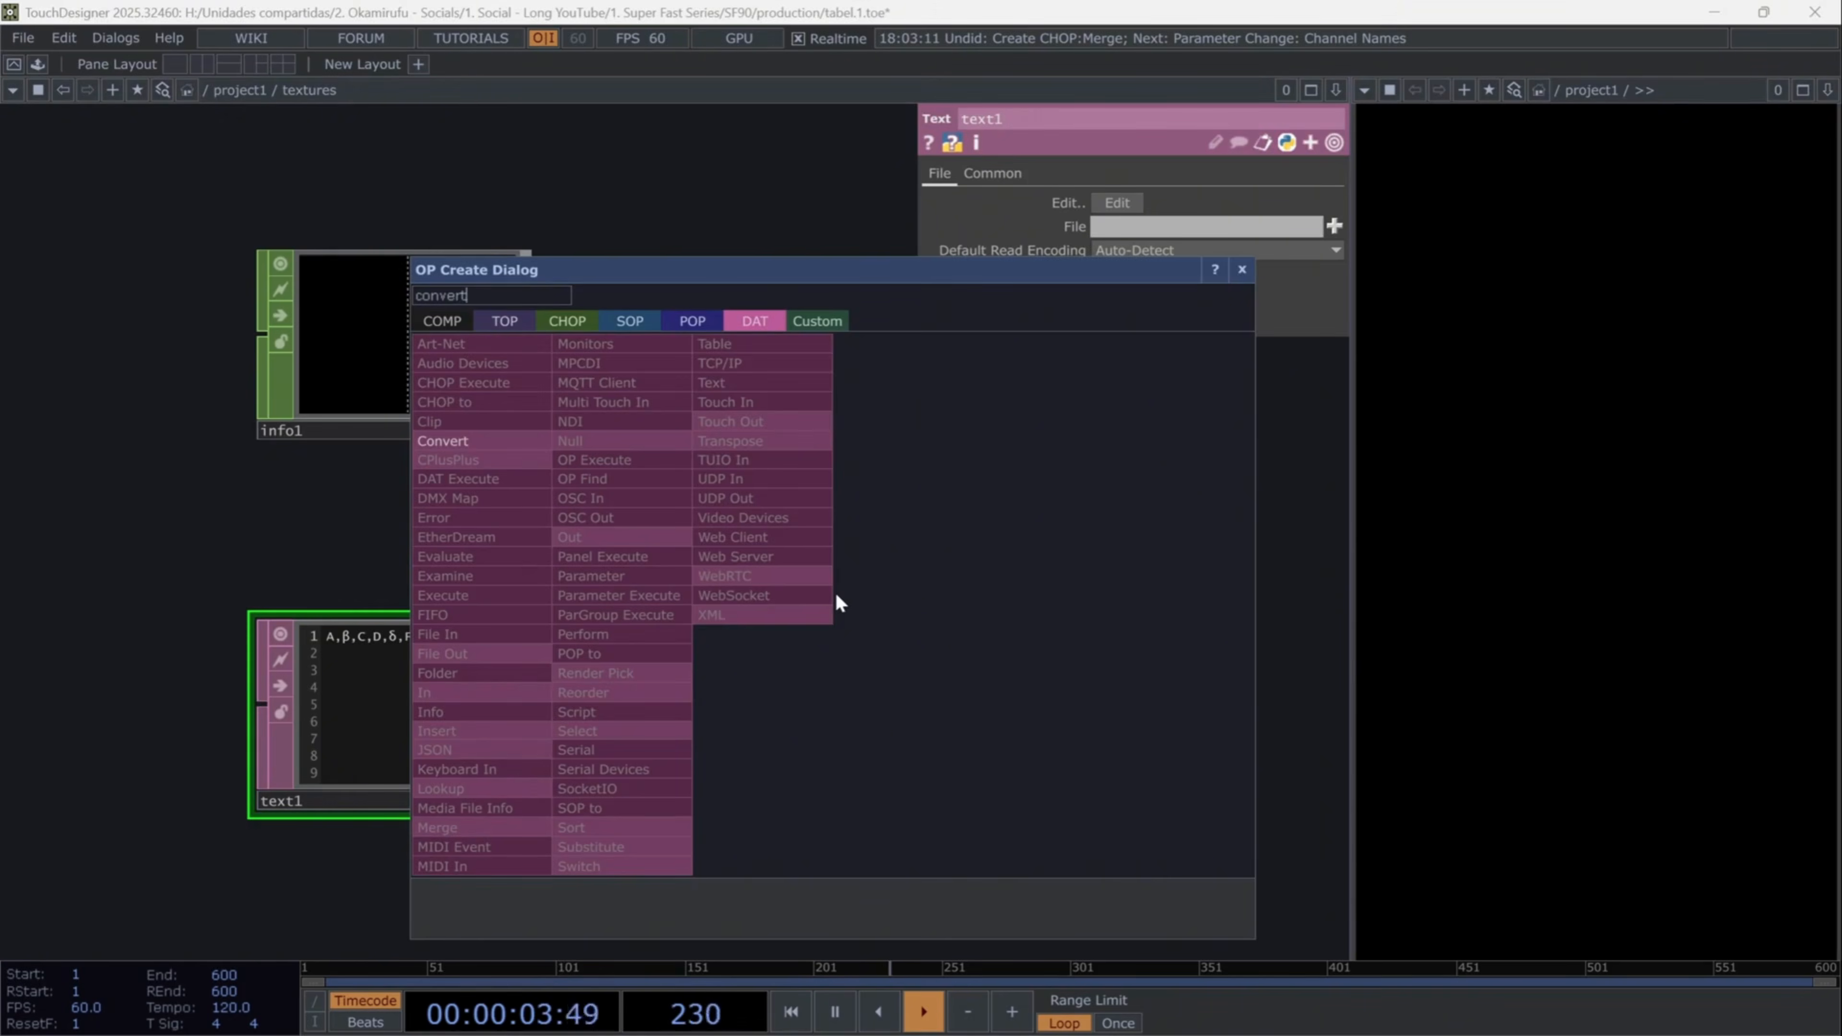
{"action": "key", "text": "Return"}
{"action": "left_click", "coordinate": [839, 601]}
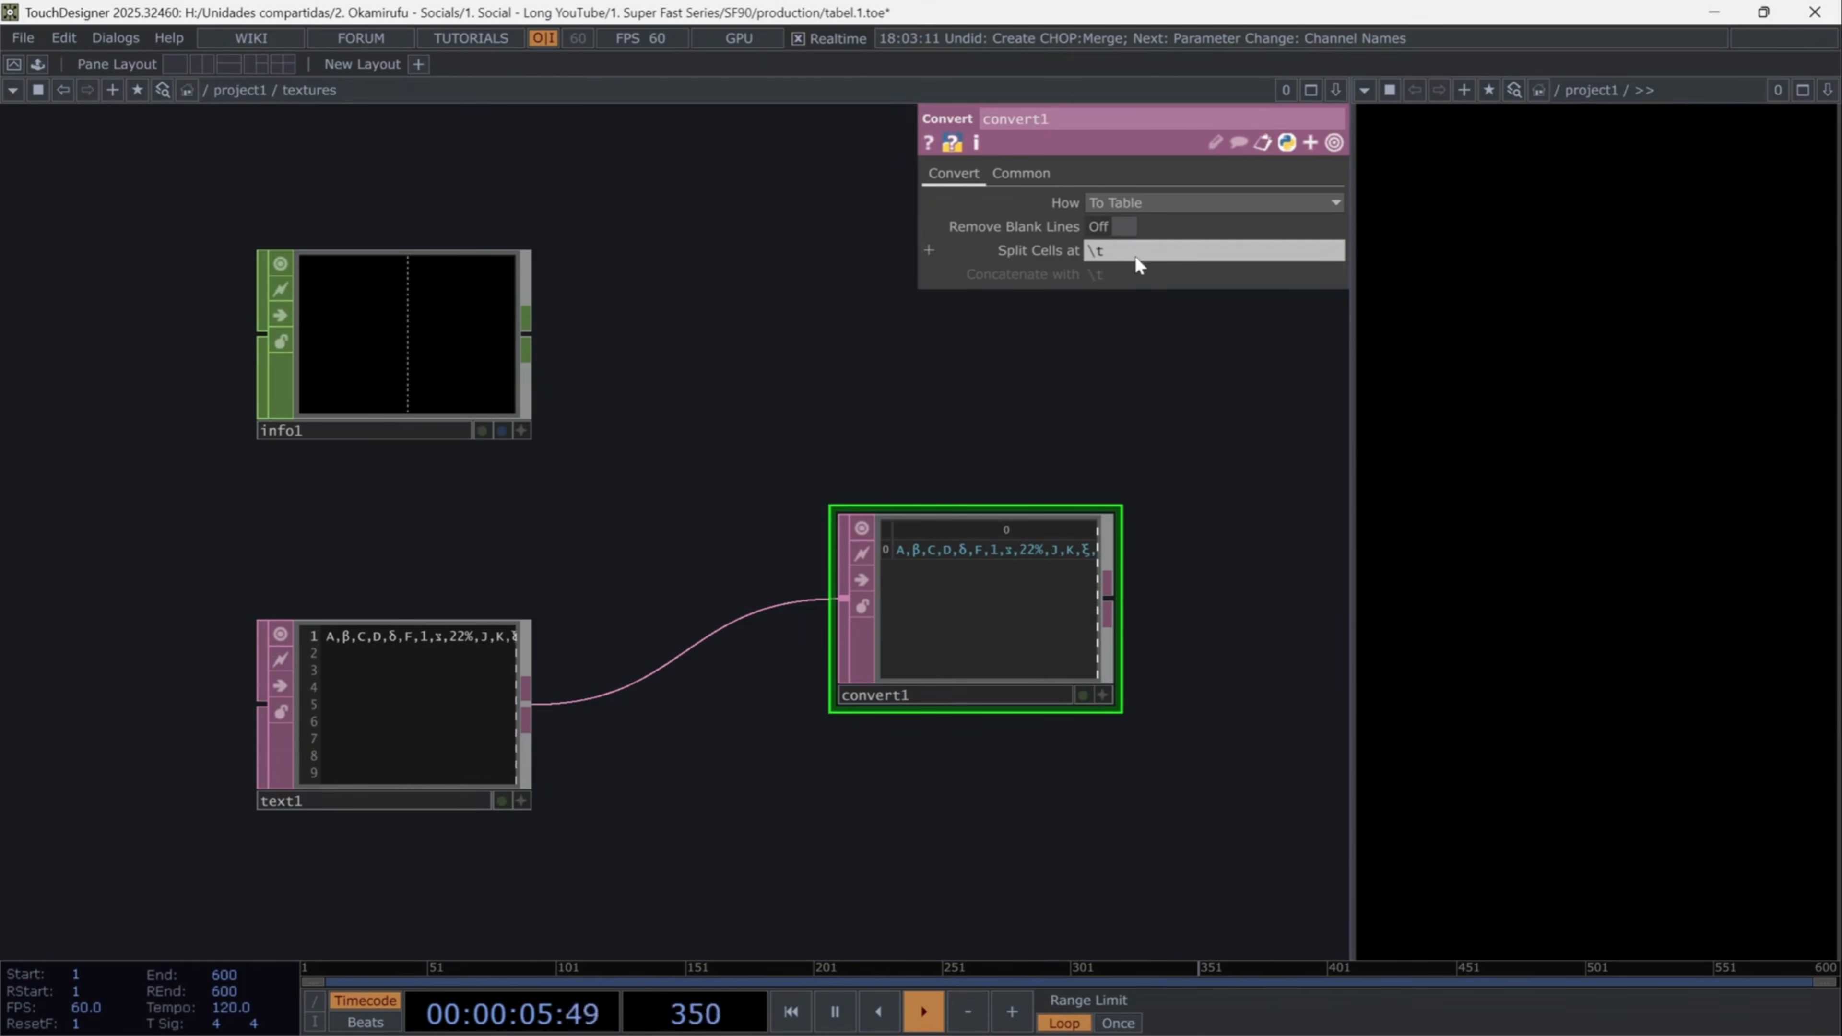
- Set convert1 to split cells at a comma and check the resulting table
{"action": "left_click", "coordinate": [1133, 253]}
{"action": "type", "text": ","}
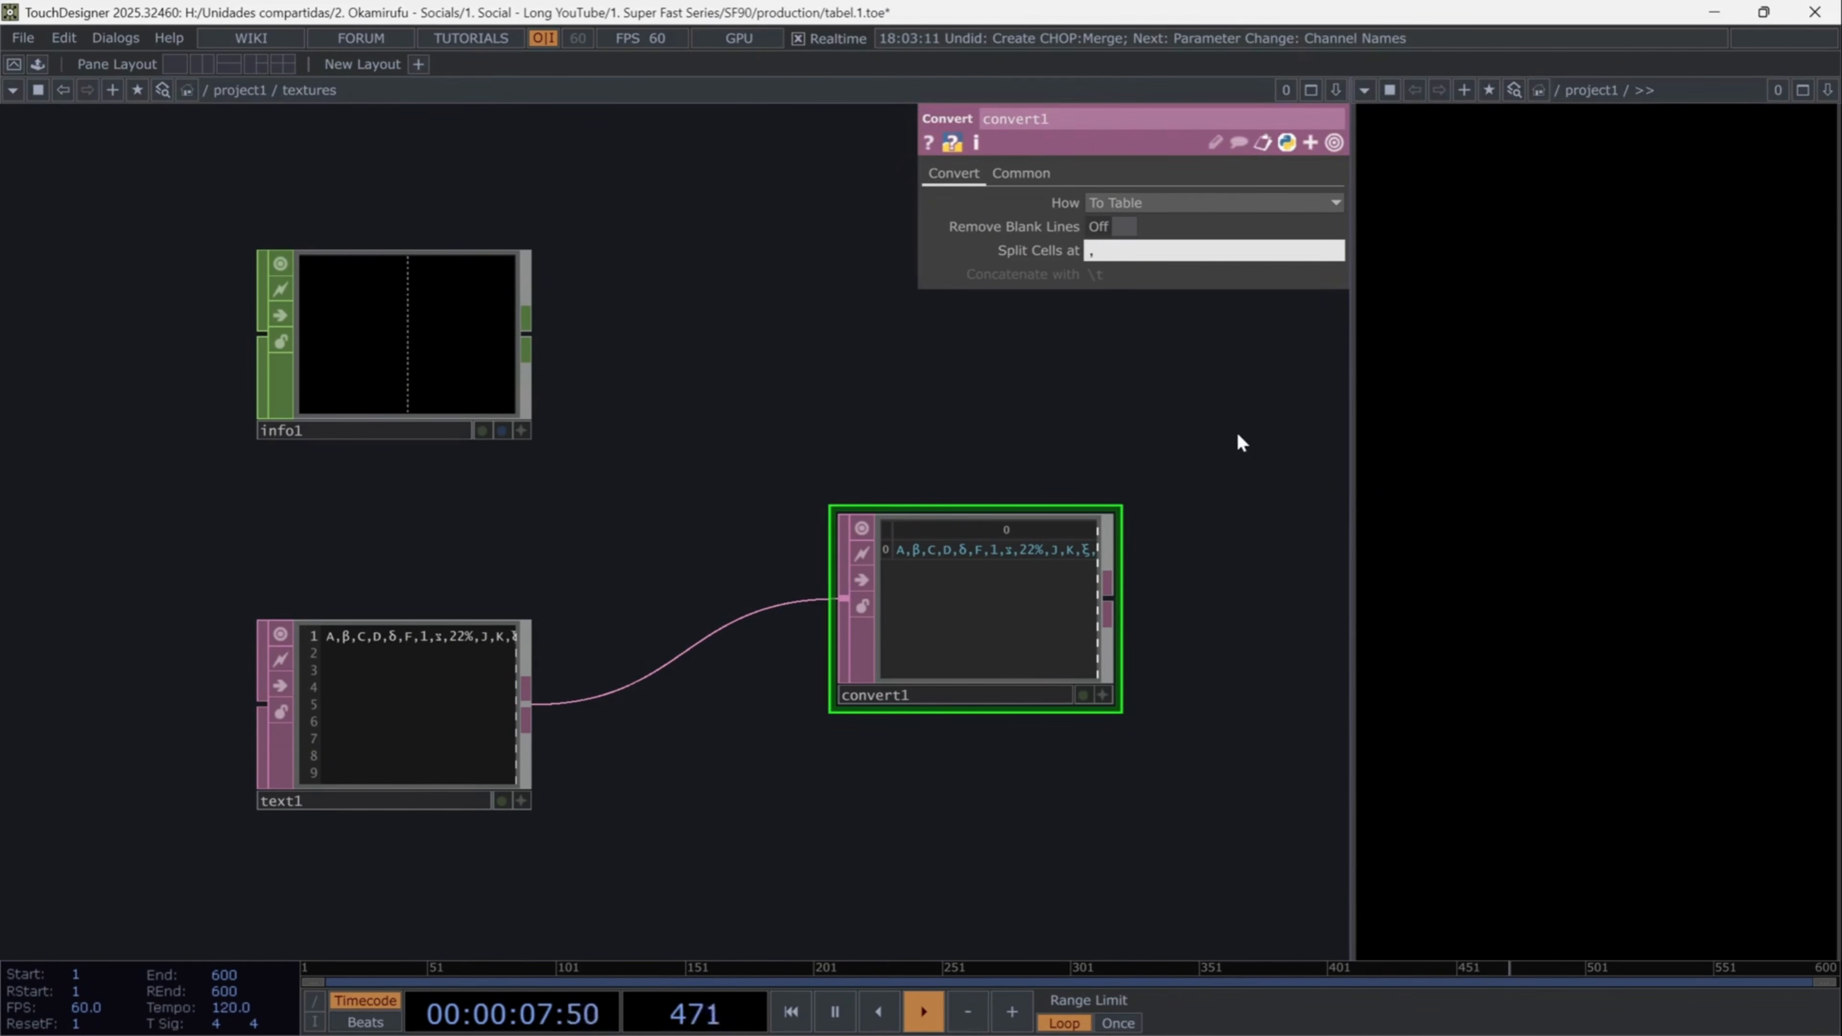
{"action": "key", "text": "Return"}
{"action": "key", "text": "shift+h"}
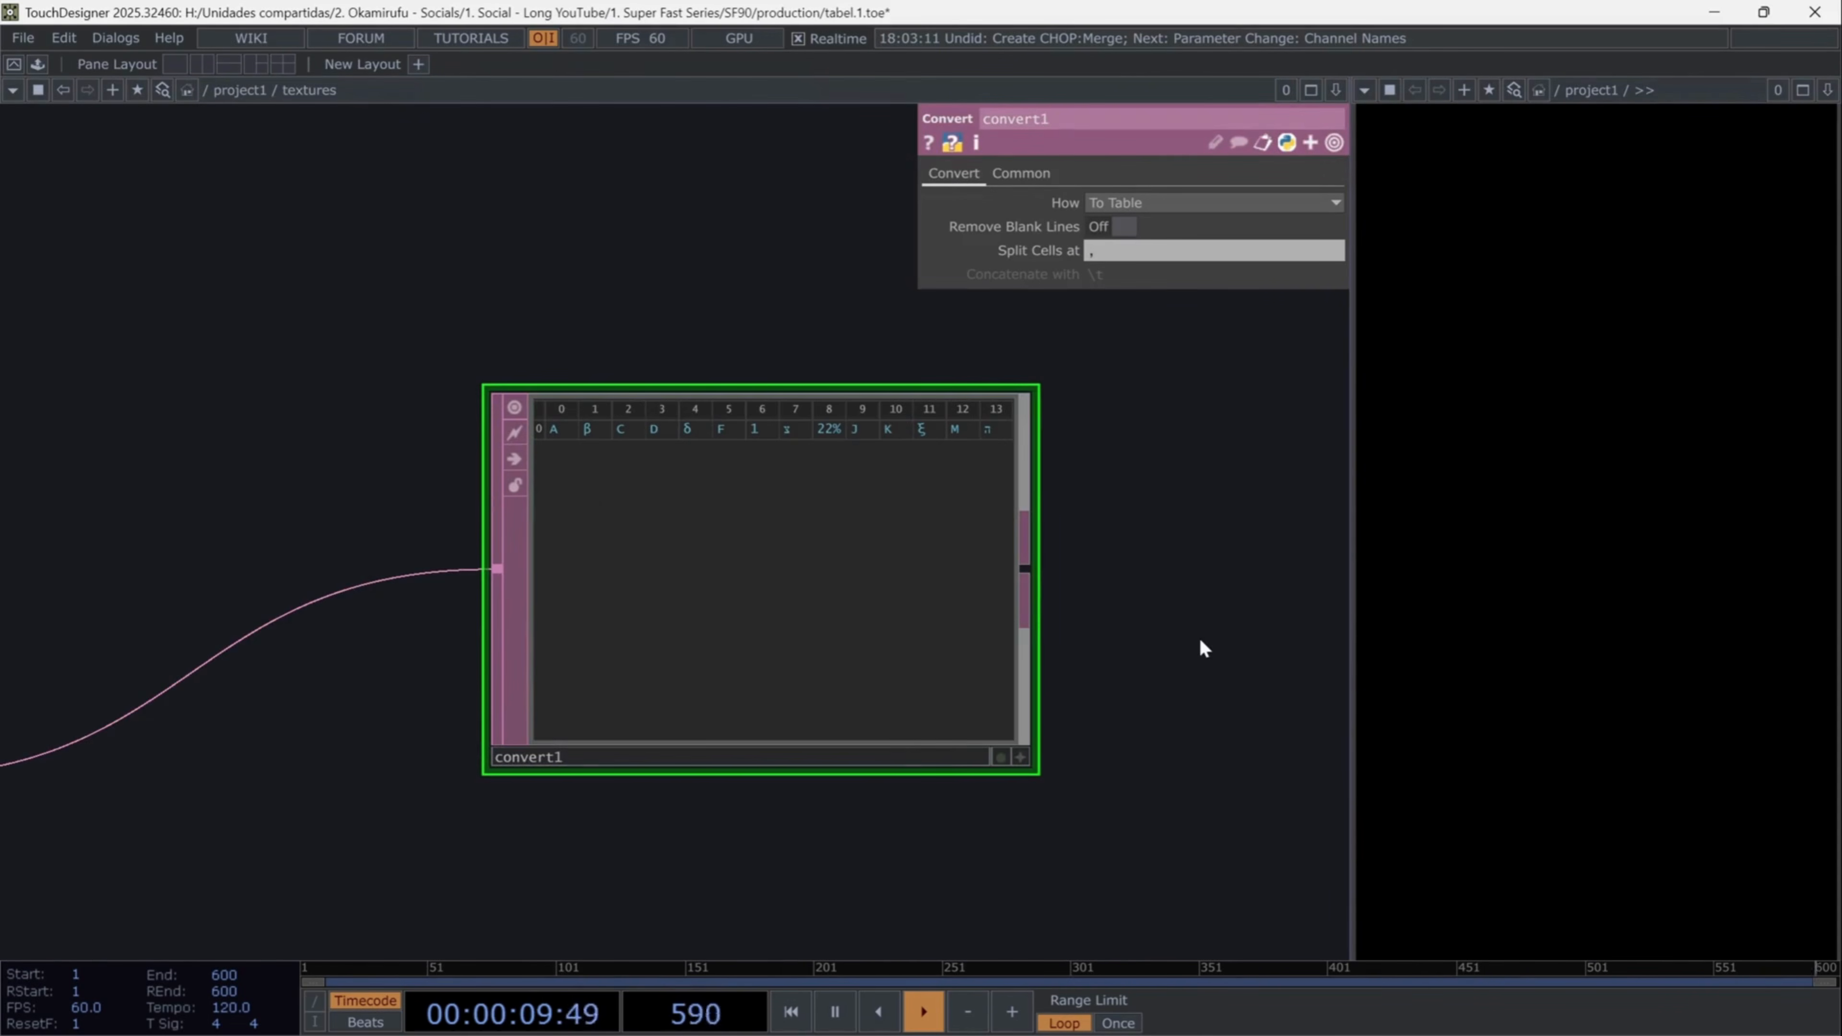
{"action": "scroll", "coordinate": [1198, 638], "scroll_direction": "down", "scroll_amount": 3}
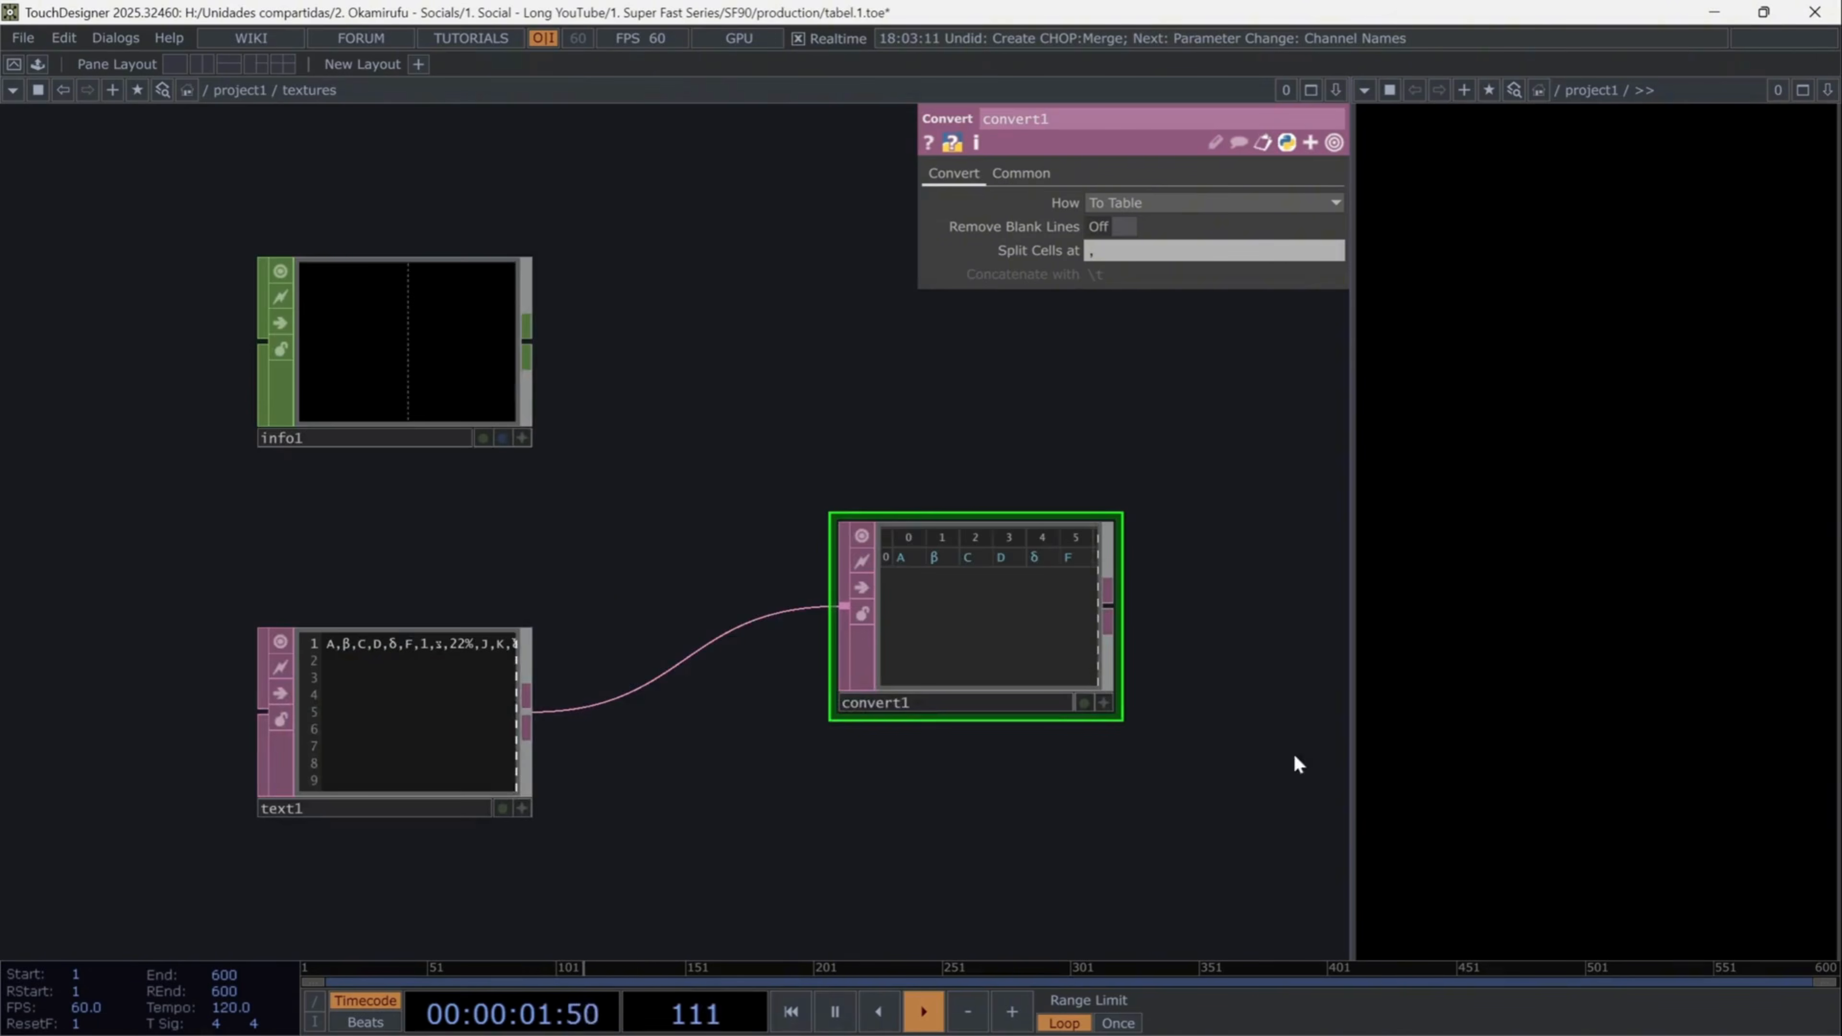
- Add a Null DAT after convert1 and rename it ABC
{"action": "left_click_drag", "start_coordinate": [1234, 758], "coordinate": [960, 746]}
{"action": "left_click_drag", "start_coordinate": [707, 600], "coordinate": [746, 410]}
{"action": "left_click_drag", "start_coordinate": [1041, 609], "coordinate": [873, 735]}
{"action": "left_click", "coordinate": [718, 507]}
{"action": "left_click", "coordinate": [809, 498]}
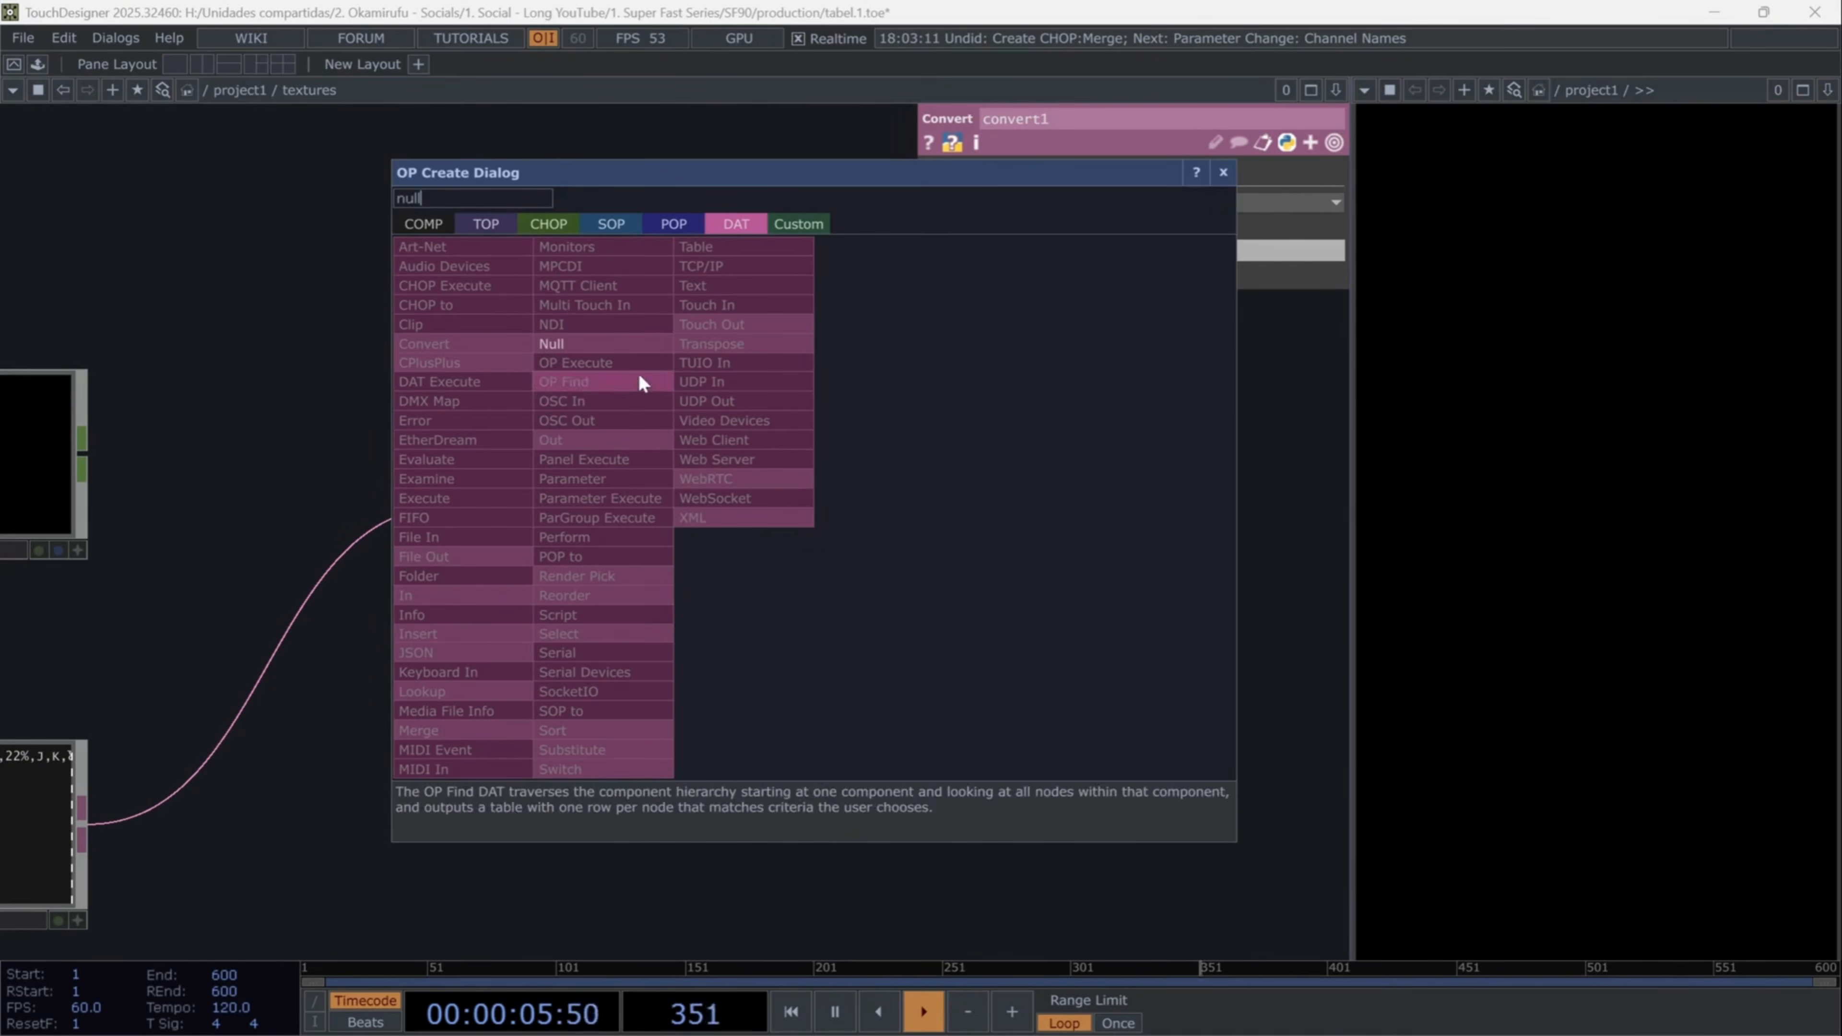
{"action": "left_click", "coordinate": [638, 355]}
{"action": "left_click", "coordinate": [950, 601]}
{"action": "type", "text": "ABC"}
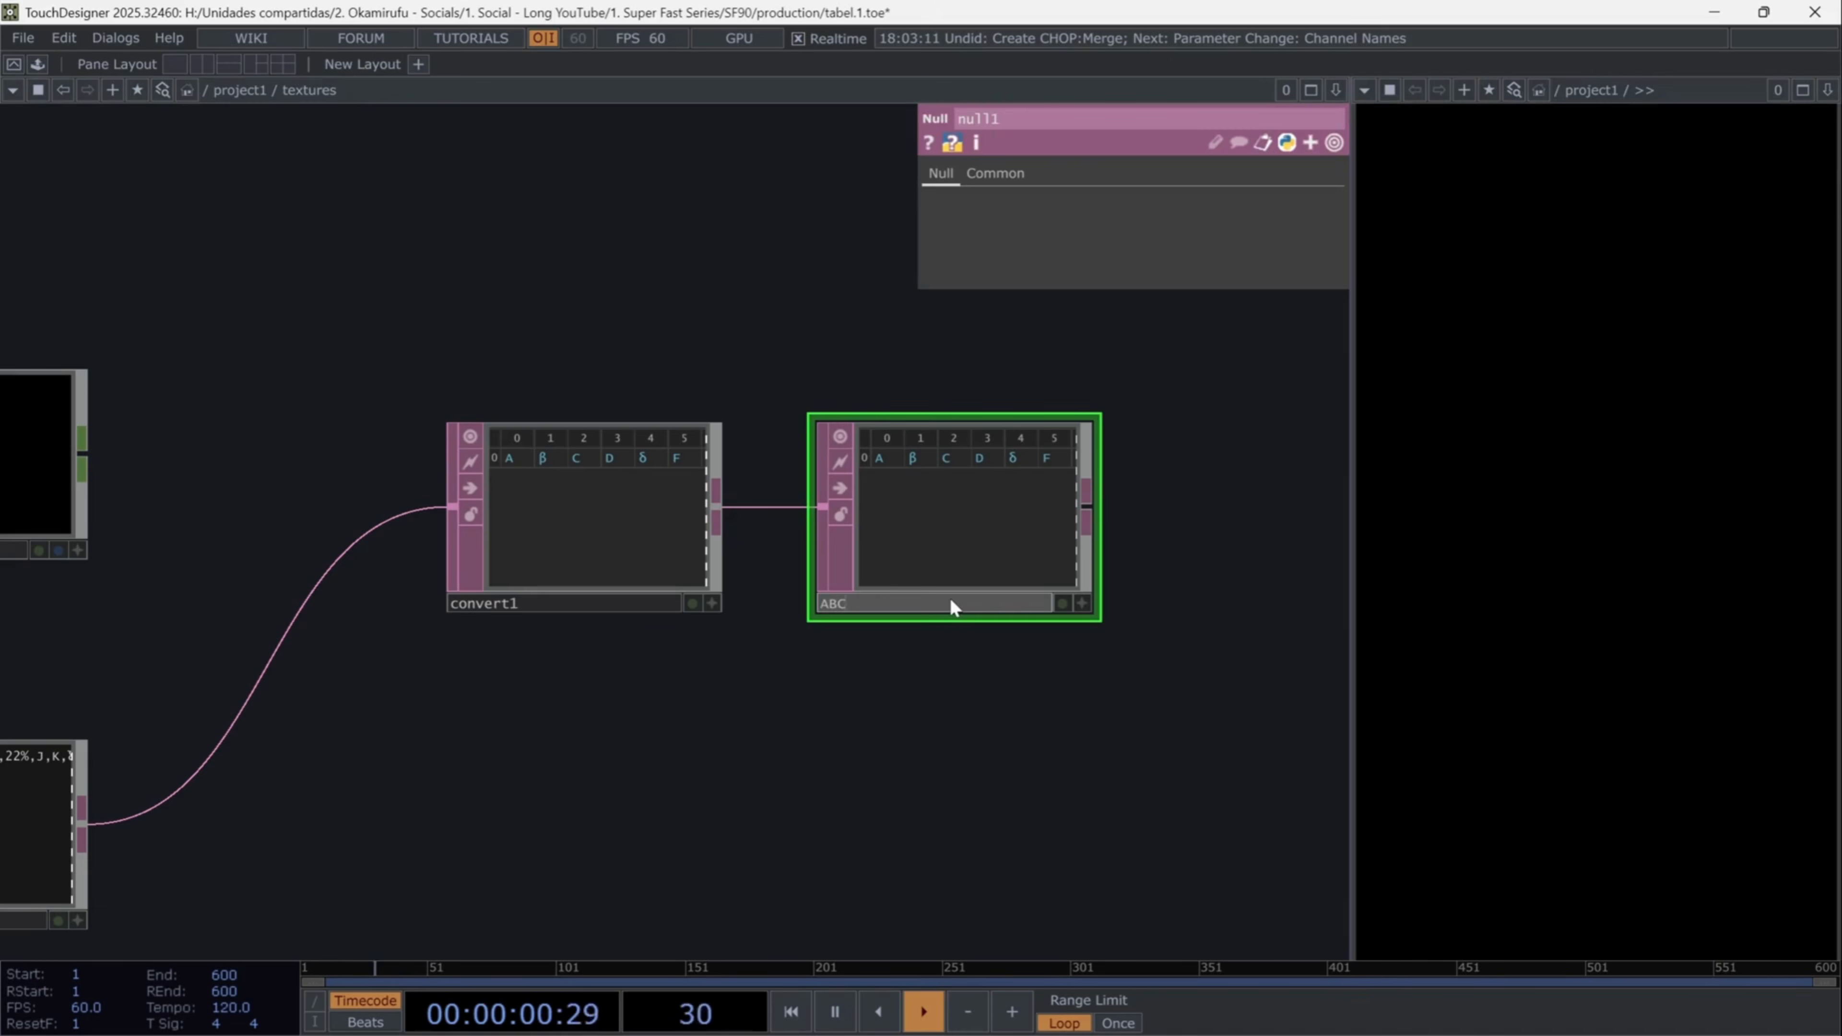
{"action": "left_click", "coordinate": [941, 719]}
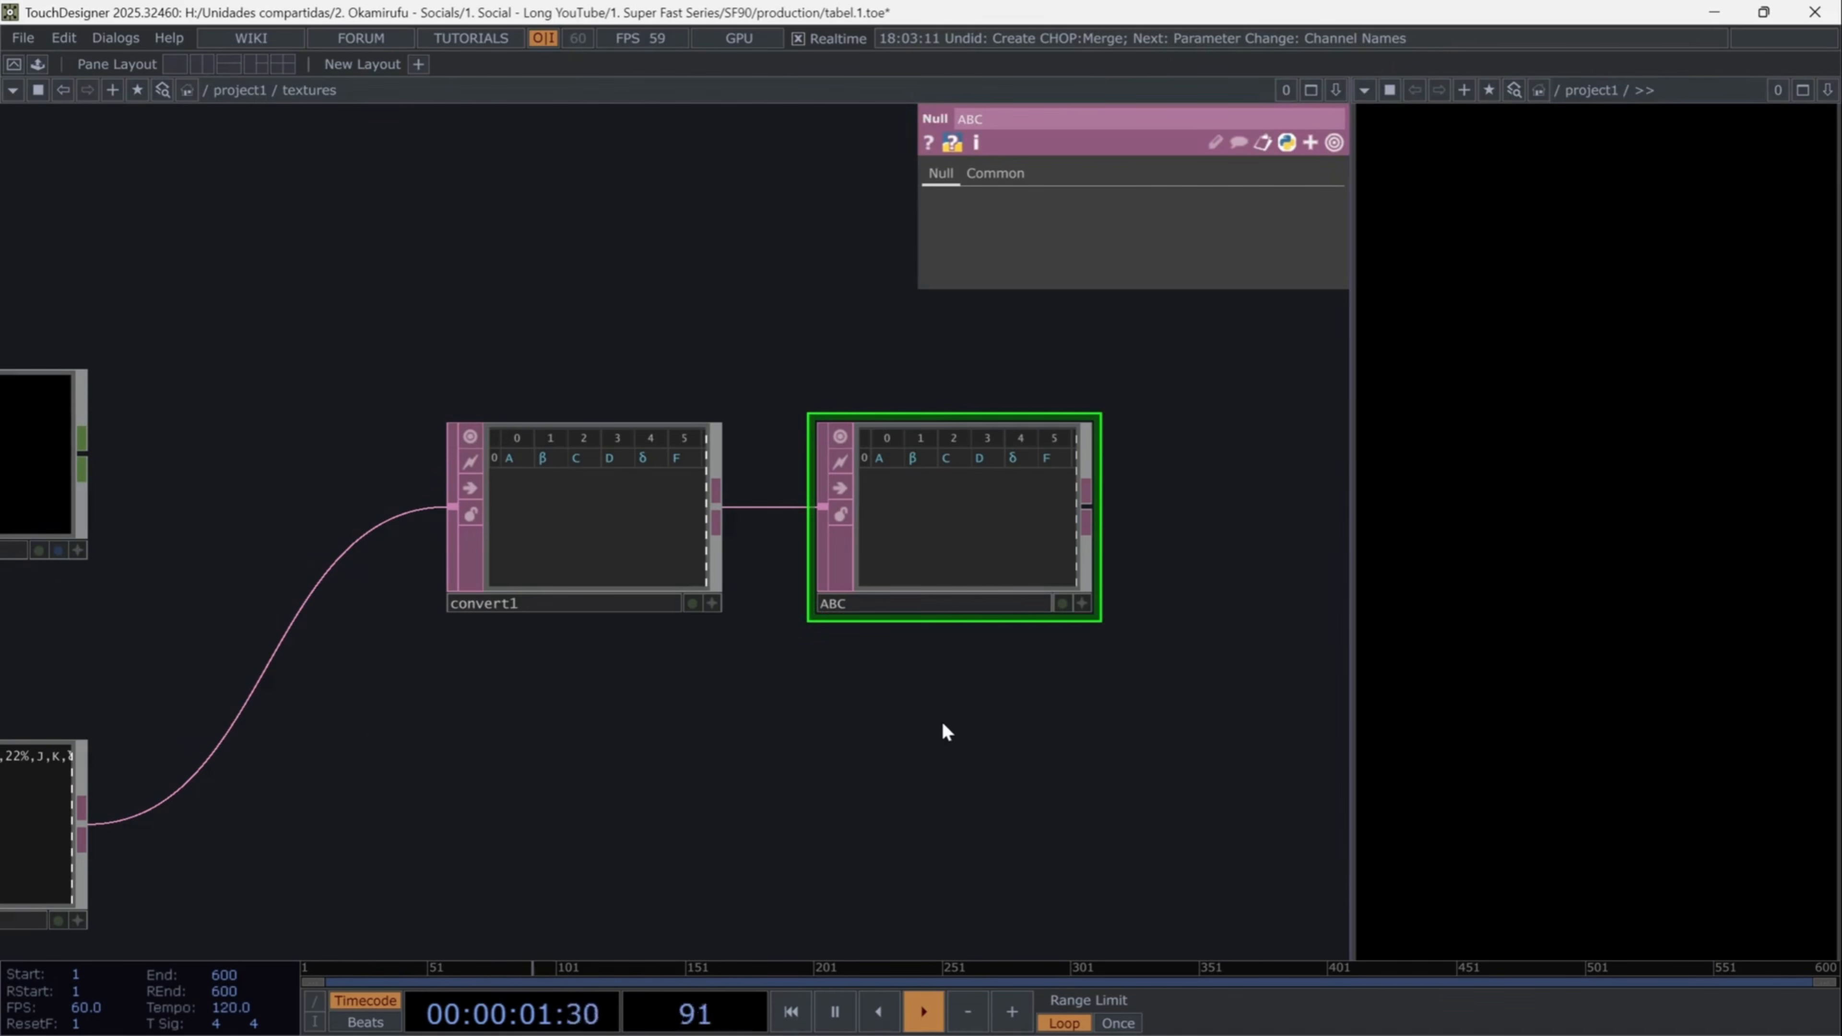
- Point the Info CHOP info1 at convert1 and inspect its row and column channels
{"action": "scroll", "coordinate": [941, 720], "scroll_direction": "down", "scroll_amount": 4}
{"action": "left_click_drag", "start_coordinate": [741, 793], "coordinate": [785, 742]}
{"action": "left_click", "coordinate": [532, 544]}
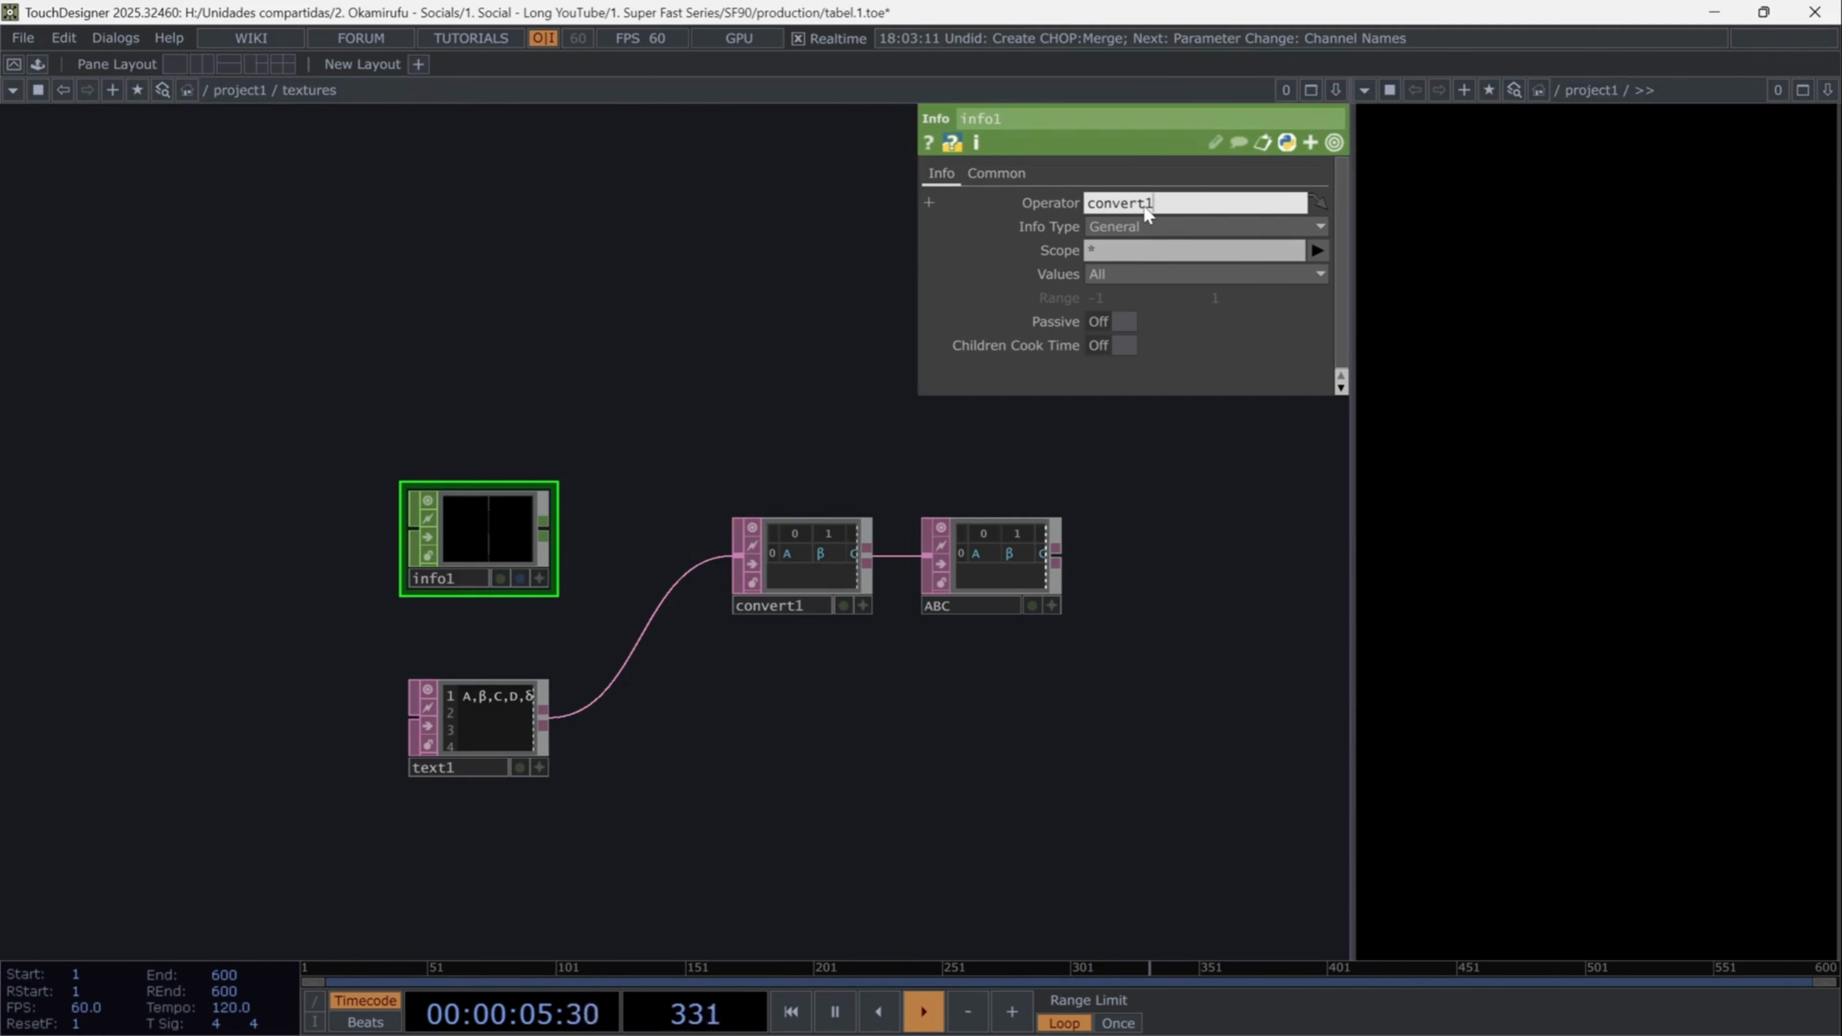
{"action": "key", "text": "Return"}
{"action": "scroll", "coordinate": [419, 561], "scroll_direction": "up", "scroll_amount": 5}
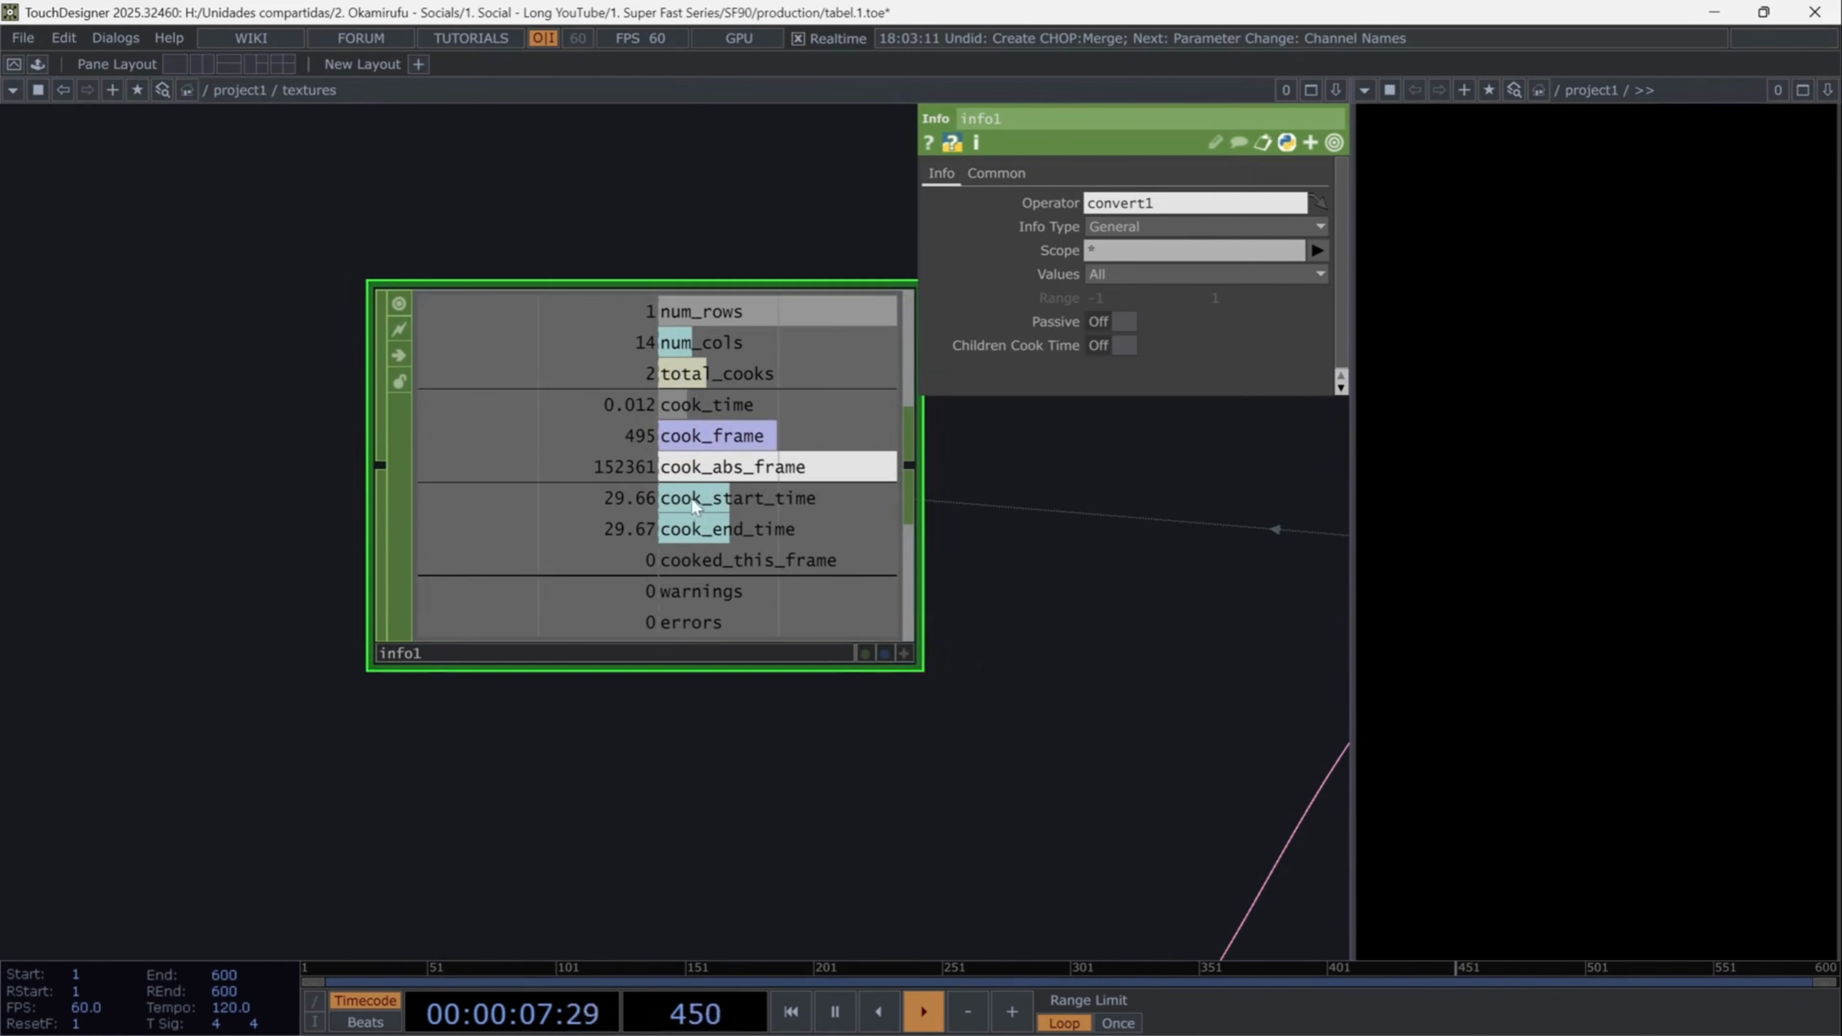
{"action": "scroll", "coordinate": [1007, 671], "scroll_direction": "down", "scroll_amount": 5}
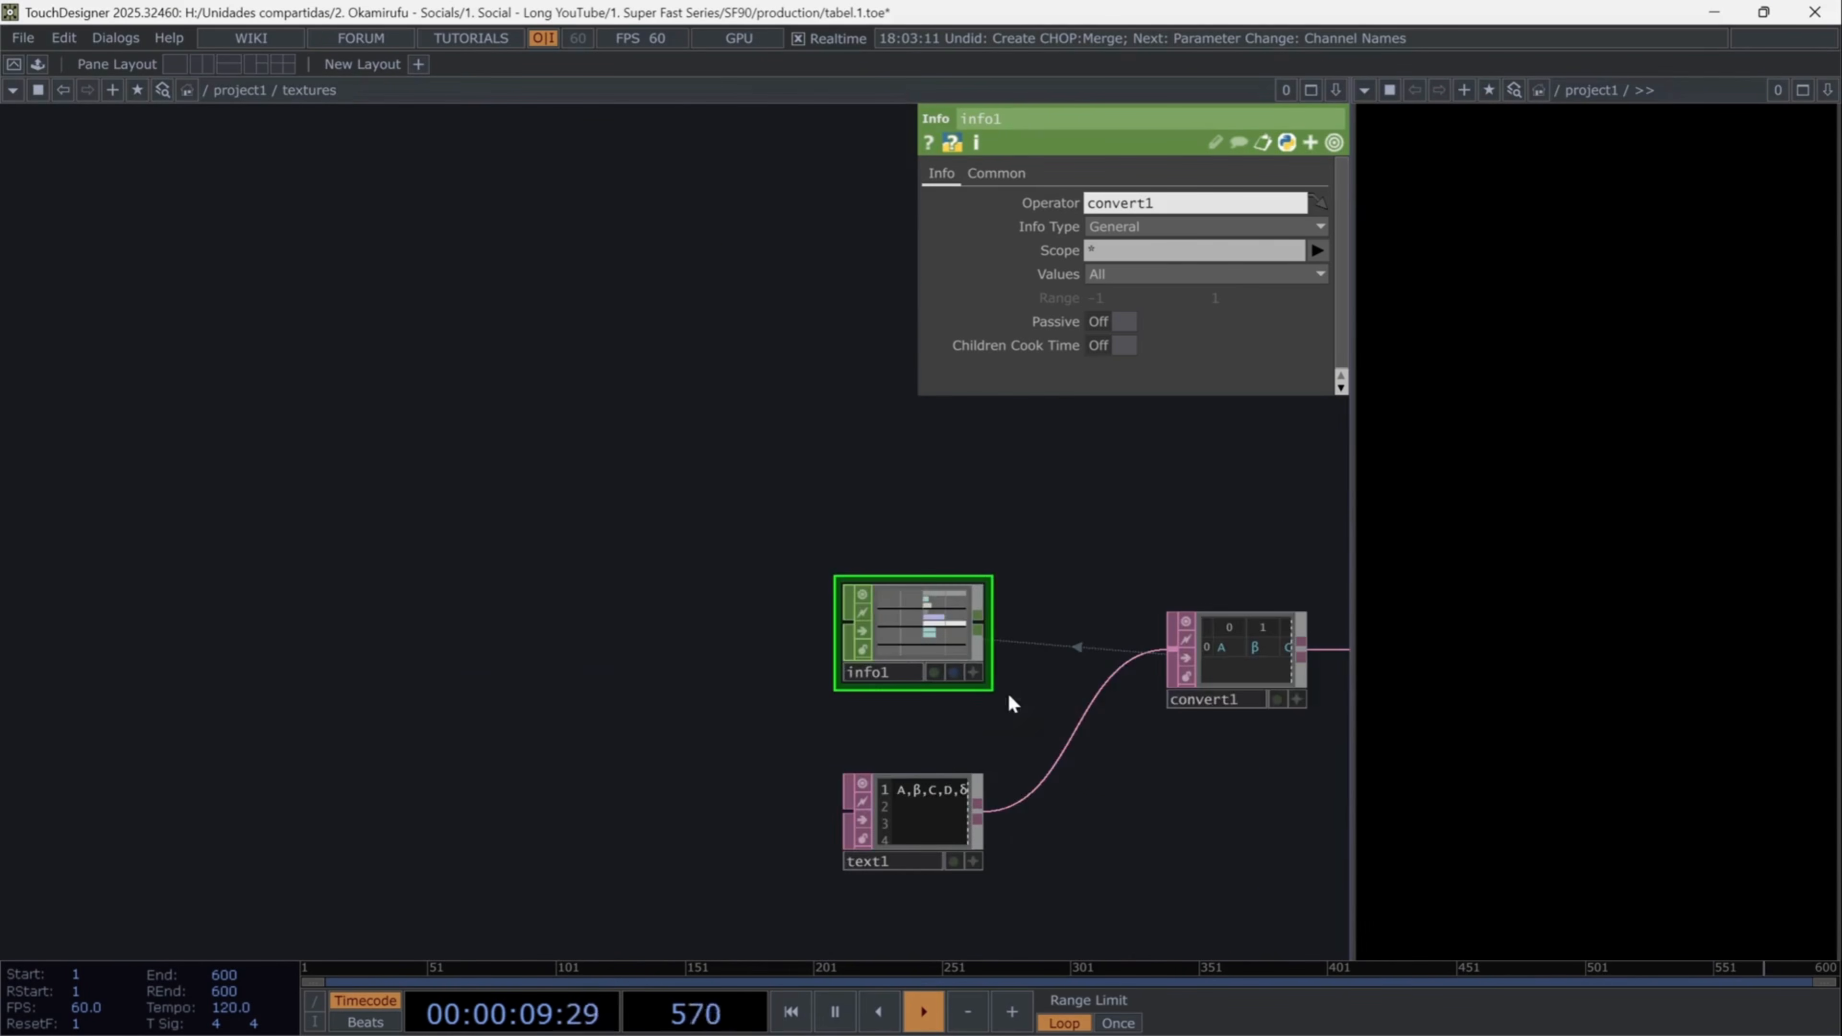
- Add a Text TOP beside the ABC table and rename it letter0
{"action": "left_click_drag", "start_coordinate": [1143, 844], "coordinate": [480, 752]}
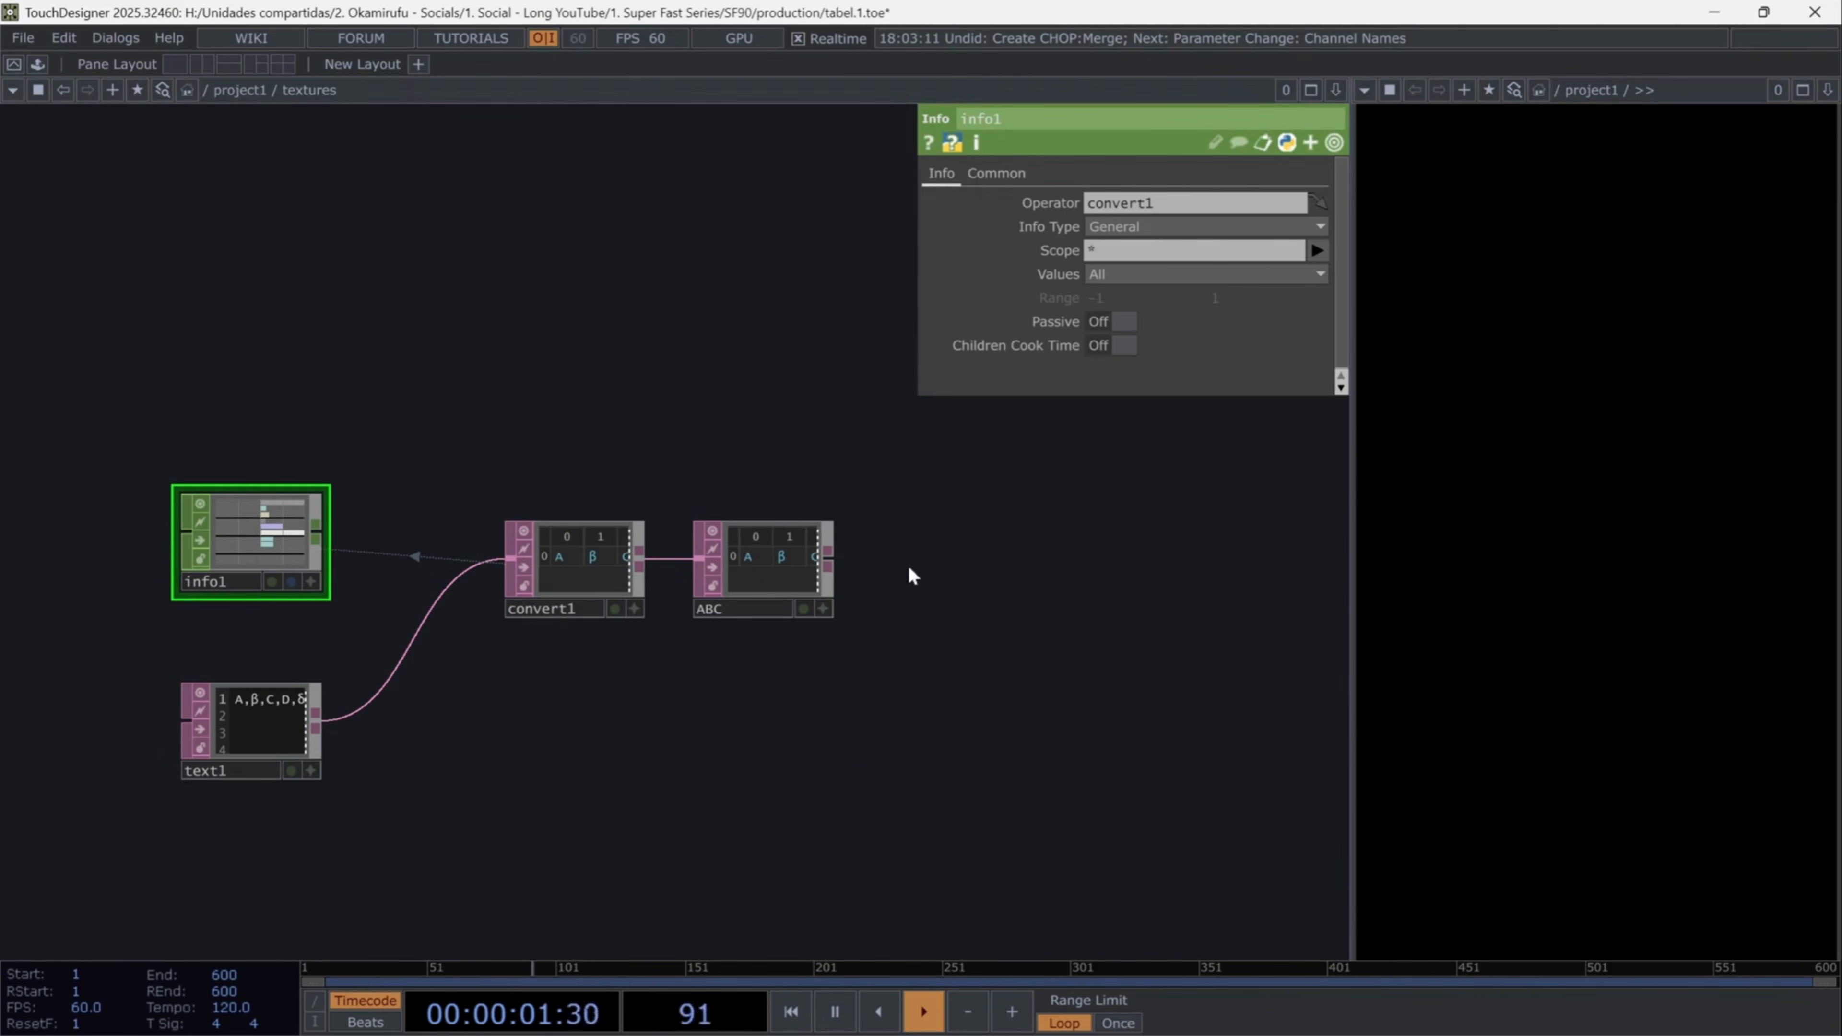
{"action": "key", "text": "Tab"}
{"action": "type", "text": "text"}
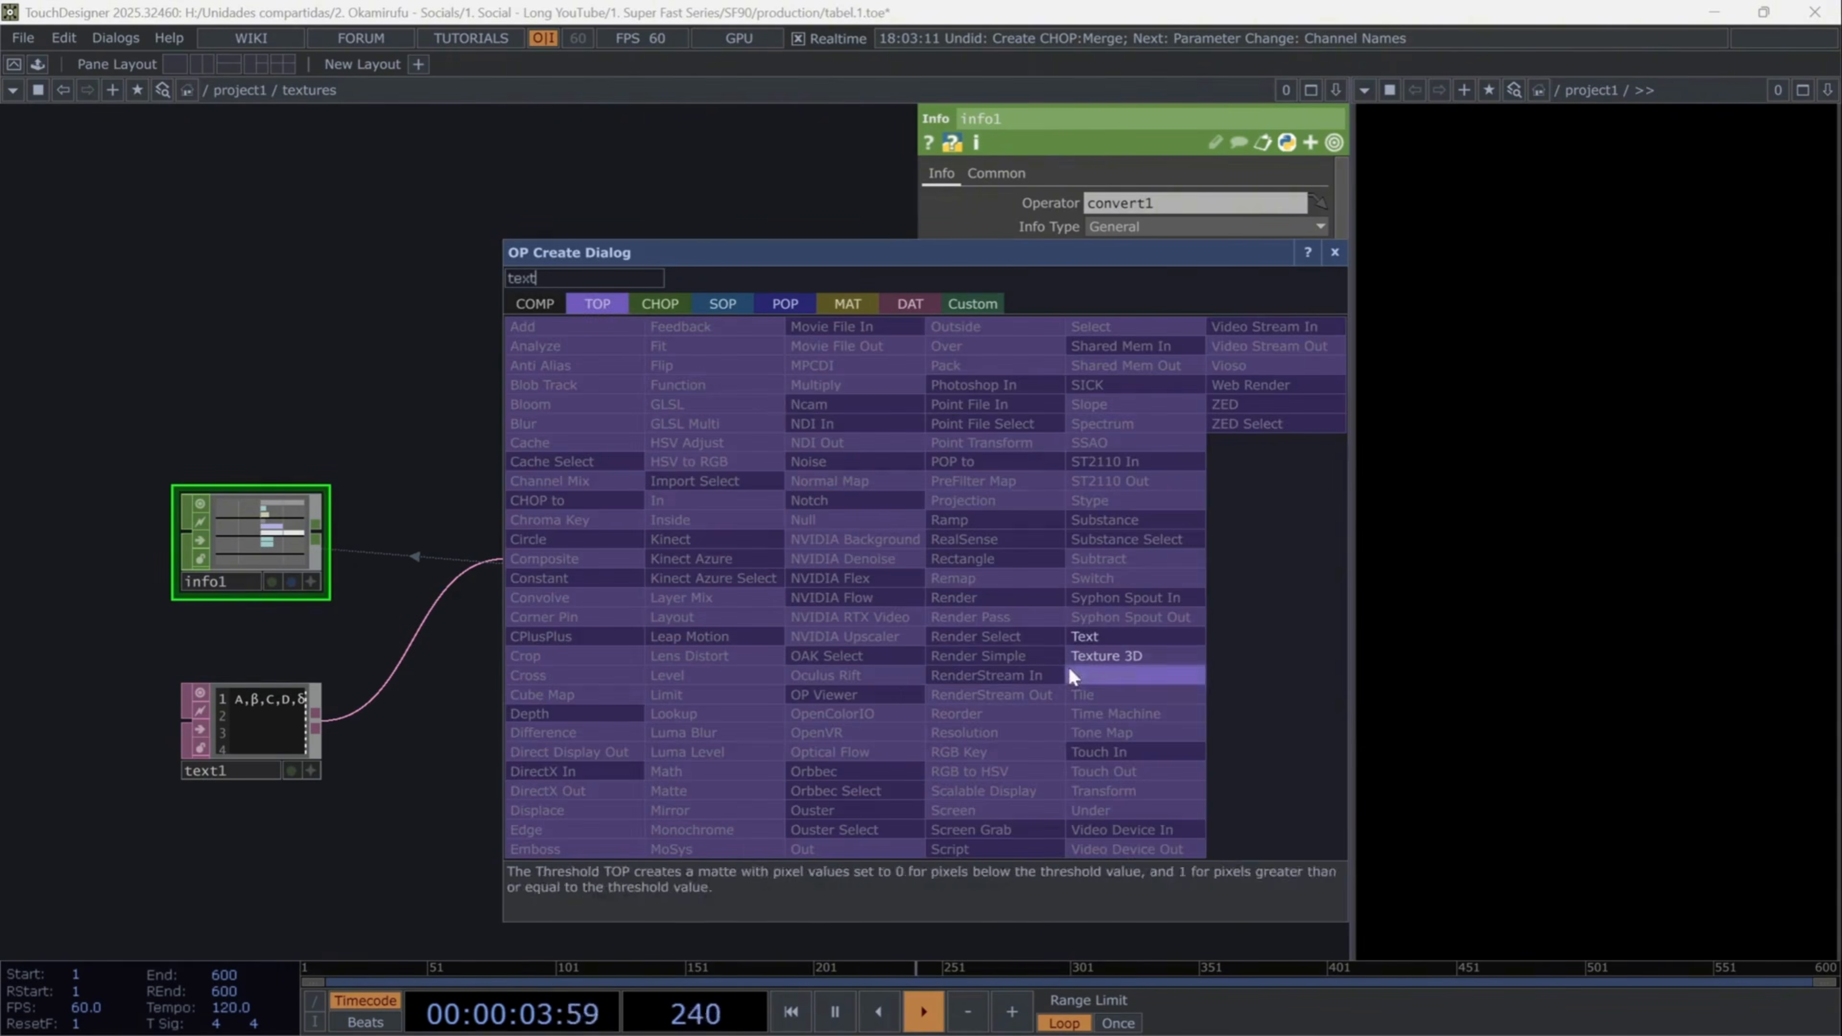
{"action": "left_click", "coordinate": [1109, 641]}
{"action": "left_click", "coordinate": [983, 583]}
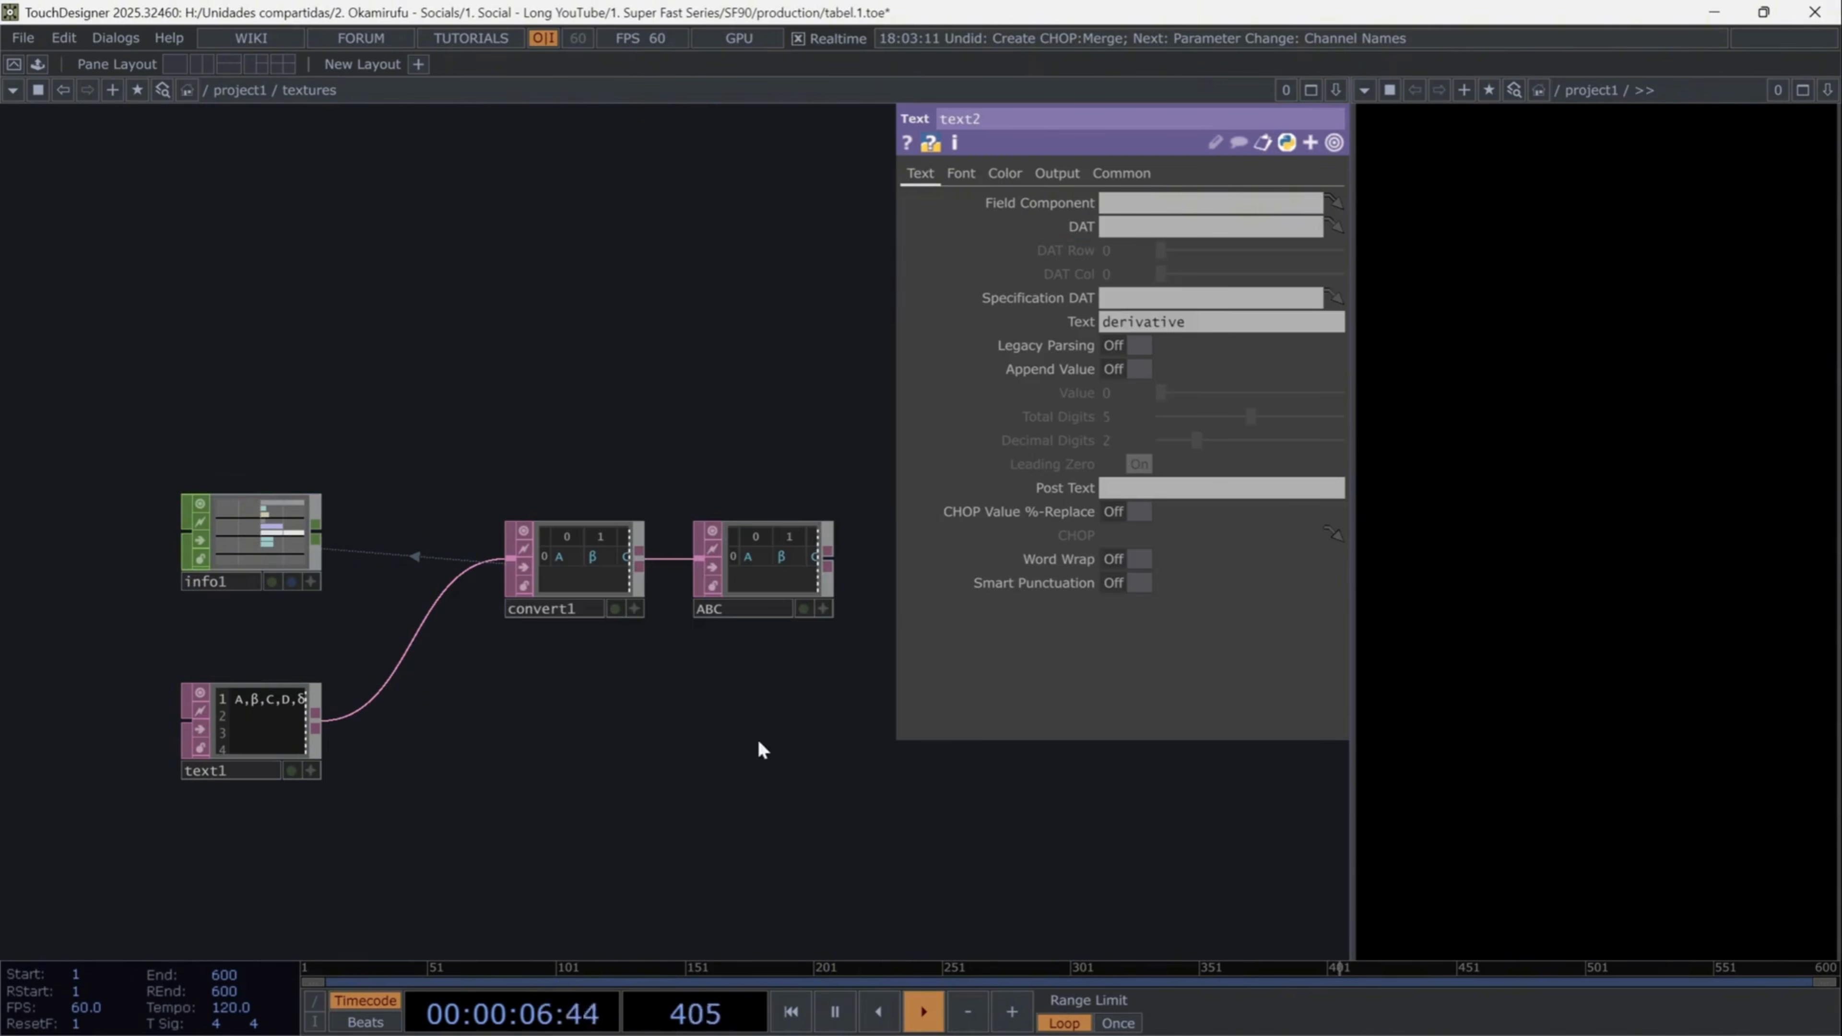
{"action": "left_click_drag", "start_coordinate": [874, 657], "coordinate": [507, 648]}
{"action": "scroll", "coordinate": [507, 650], "scroll_direction": "up", "scroll_amount": 5}
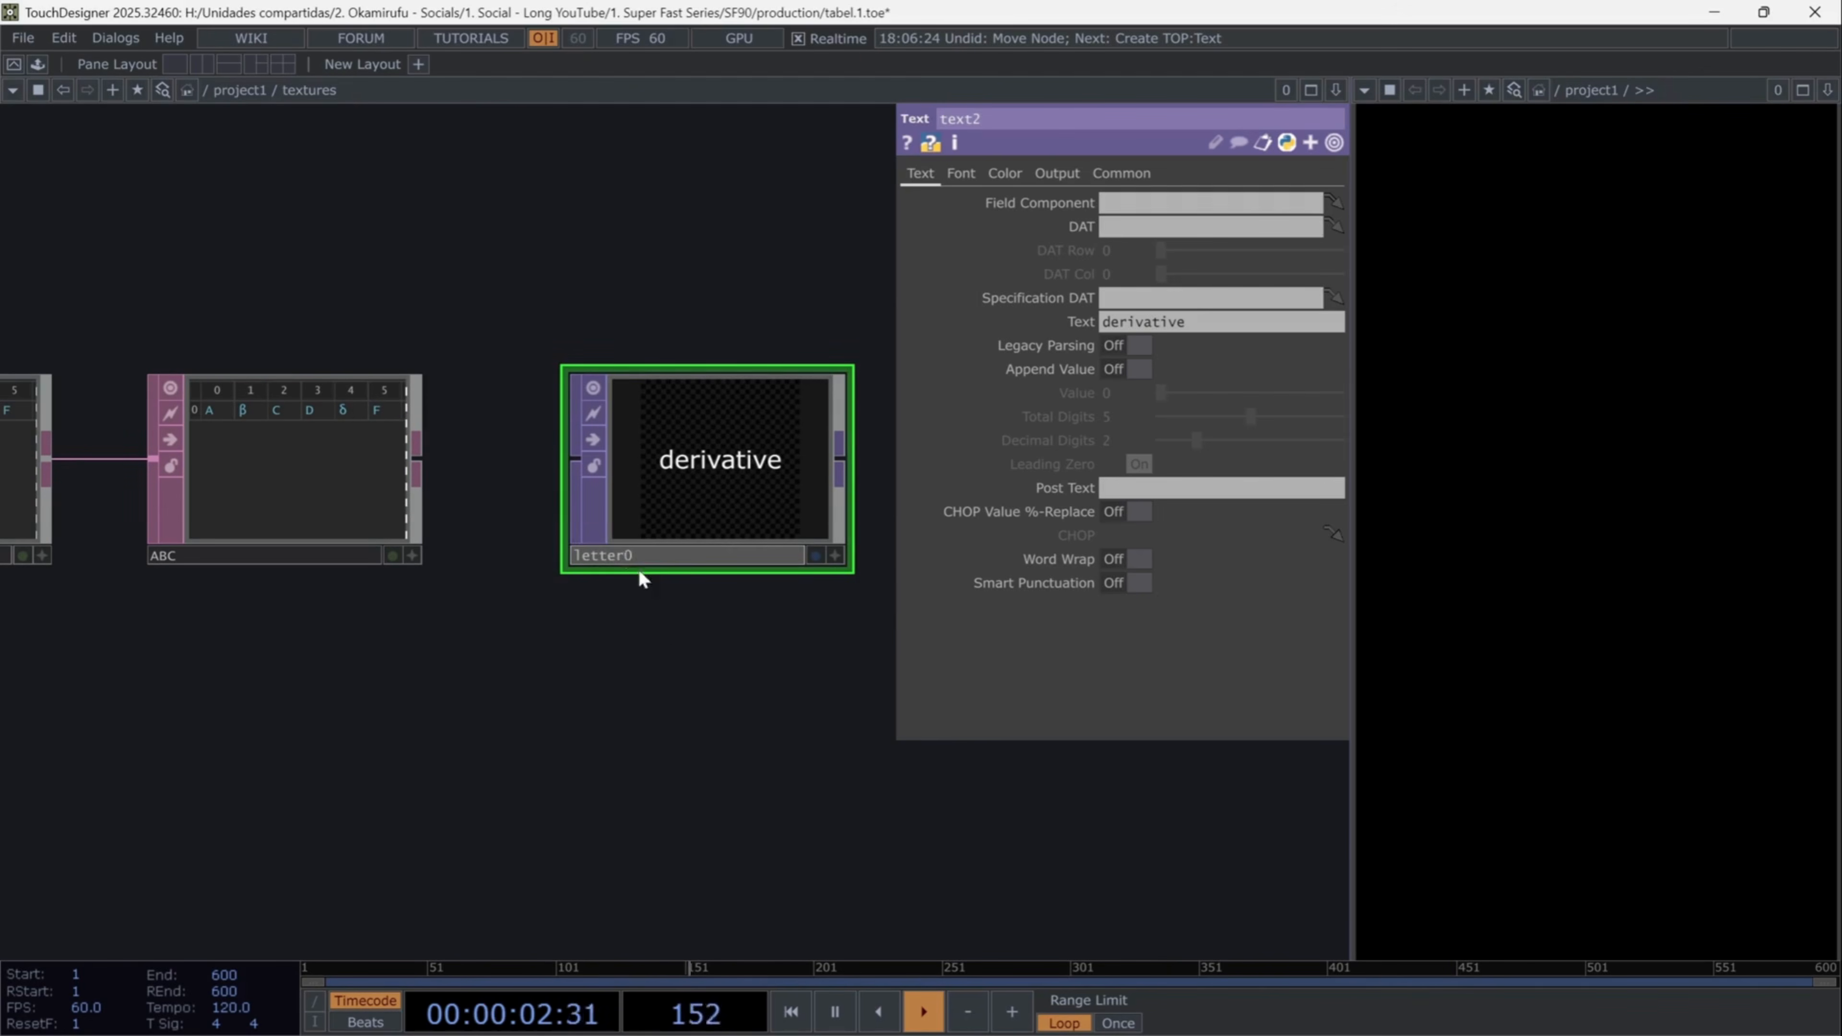
{"action": "key", "text": "Return"}
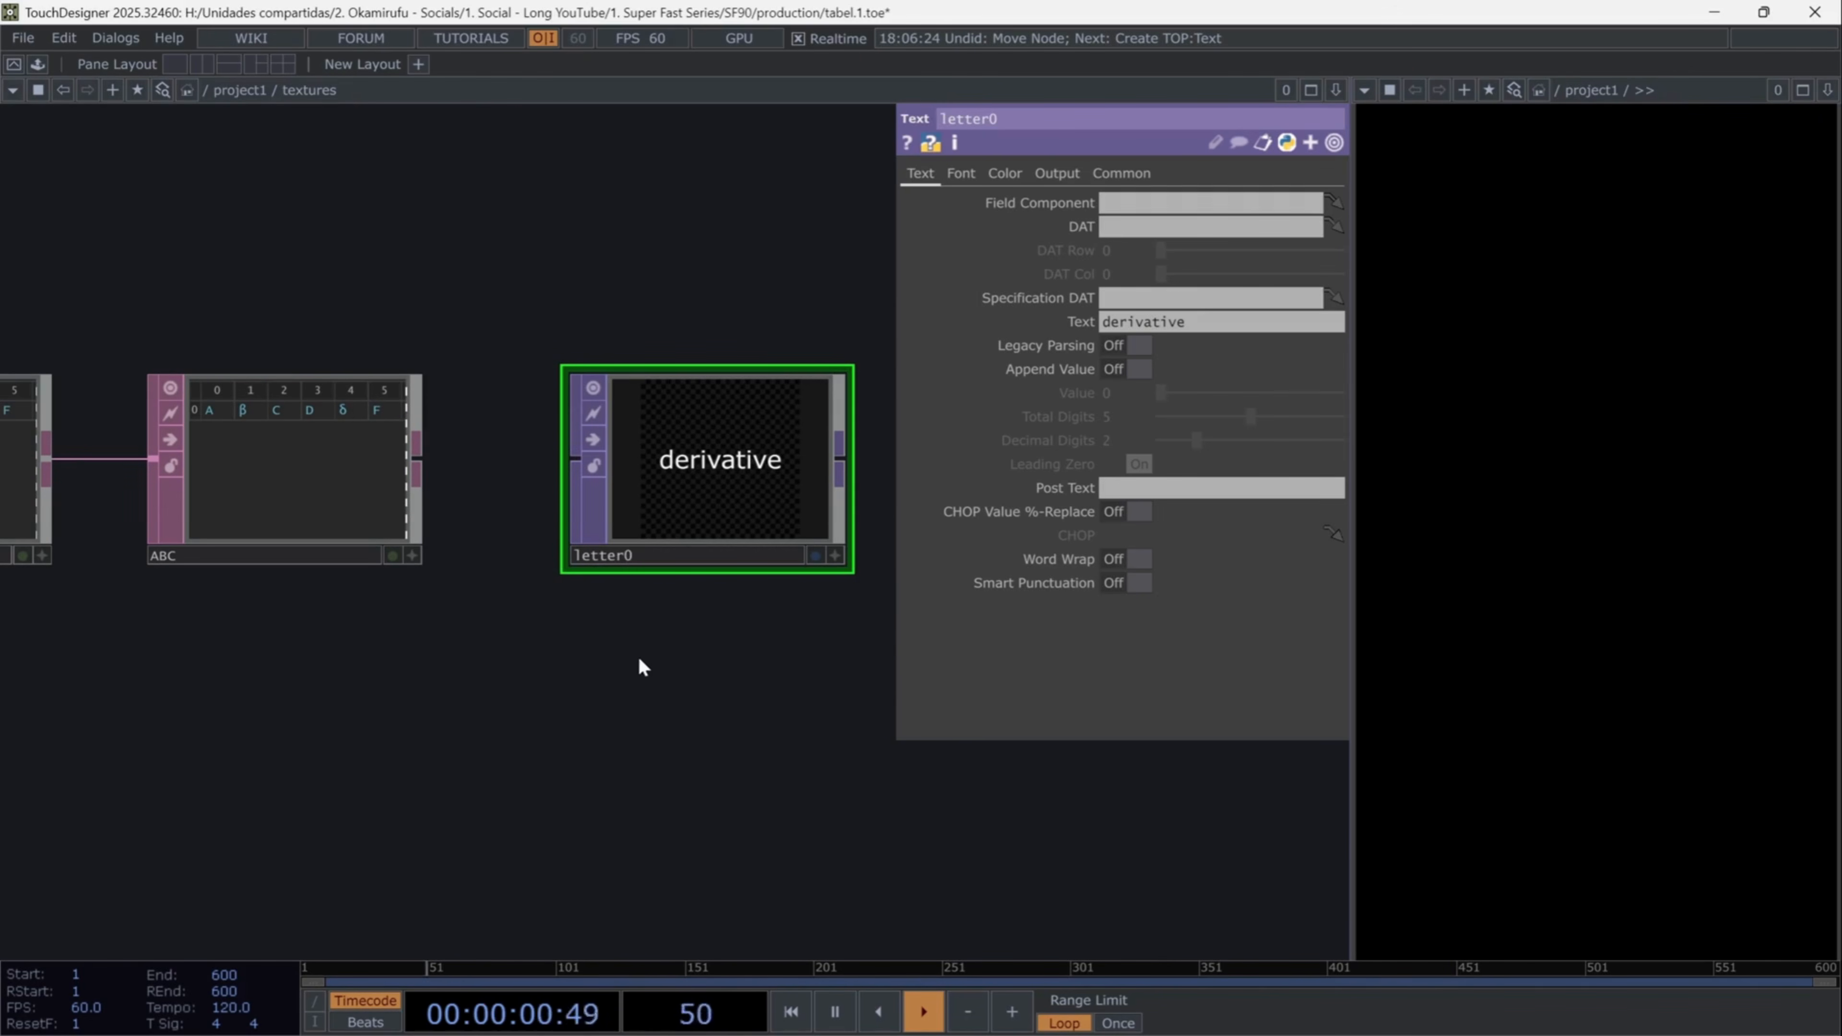
- Assign ABC as letter0's source DAT and set its DAT Col to the expression me.digits
{"action": "scroll", "coordinate": [547, 695], "scroll_direction": "down", "scroll_amount": 2}
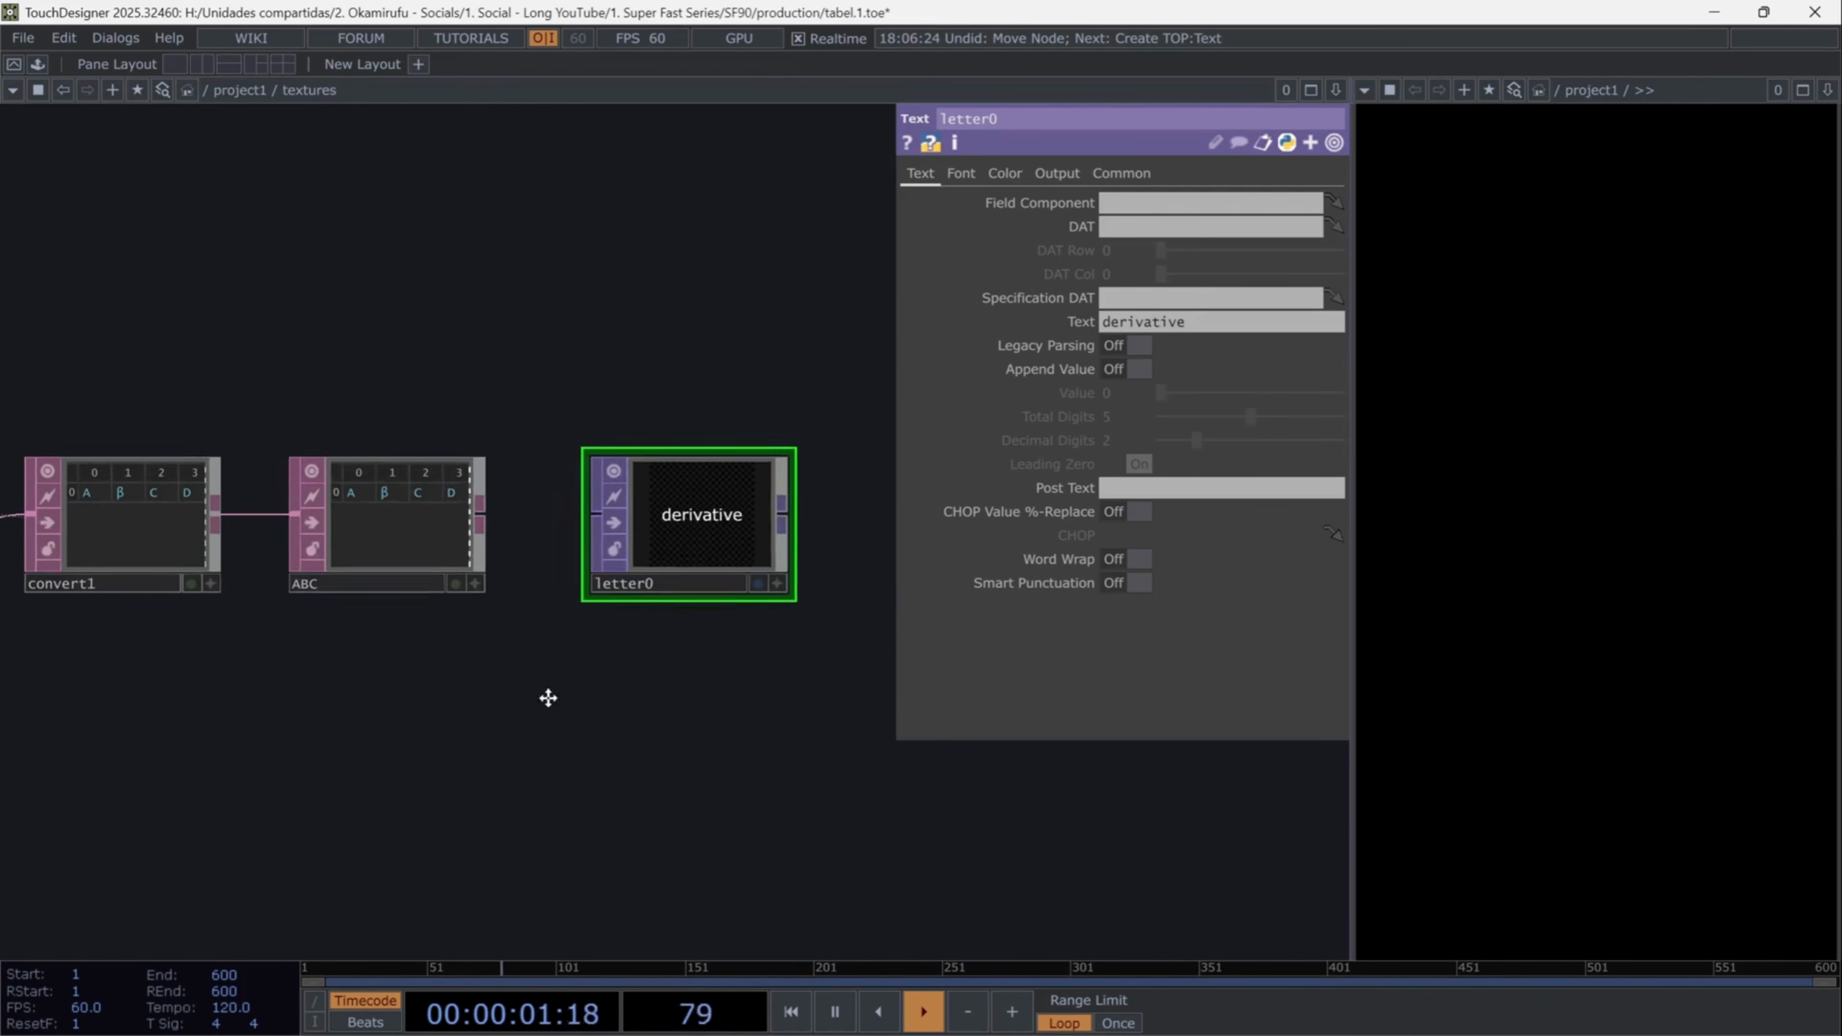
{"action": "left_click_drag", "start_coordinate": [398, 500], "coordinate": [1145, 225]}
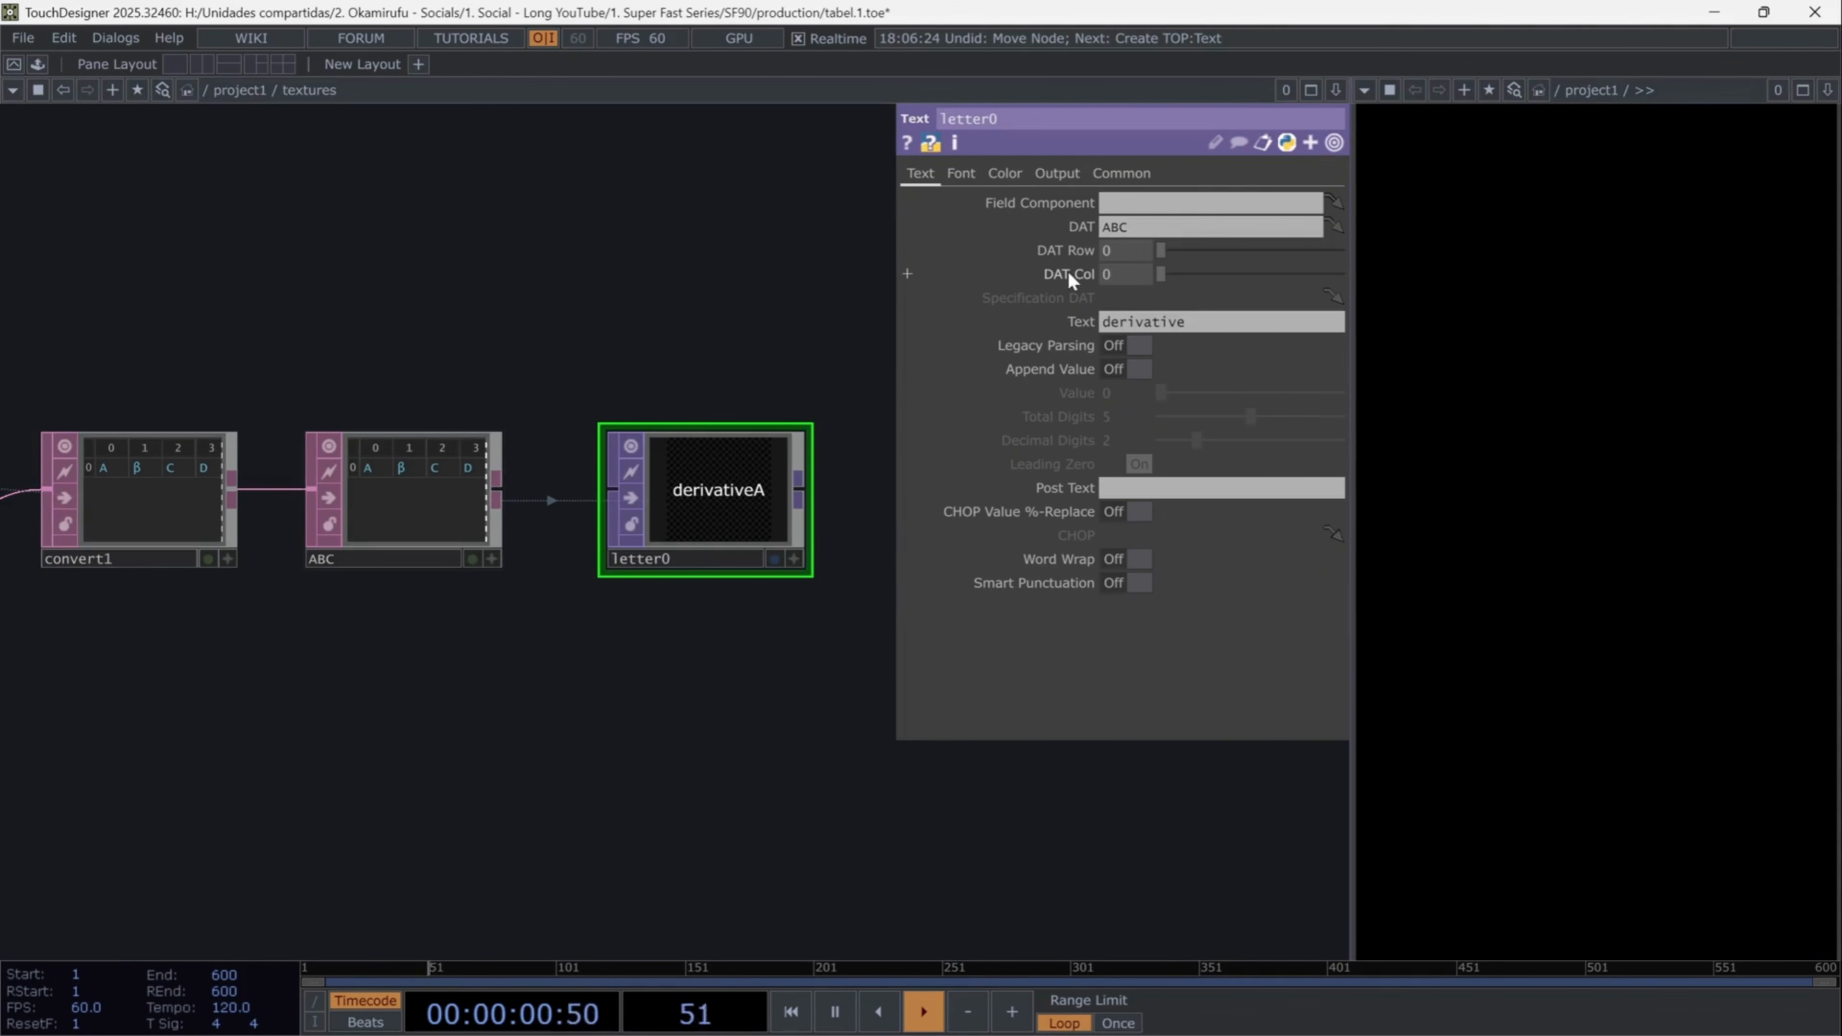
{"action": "left_click", "coordinate": [1080, 274]}
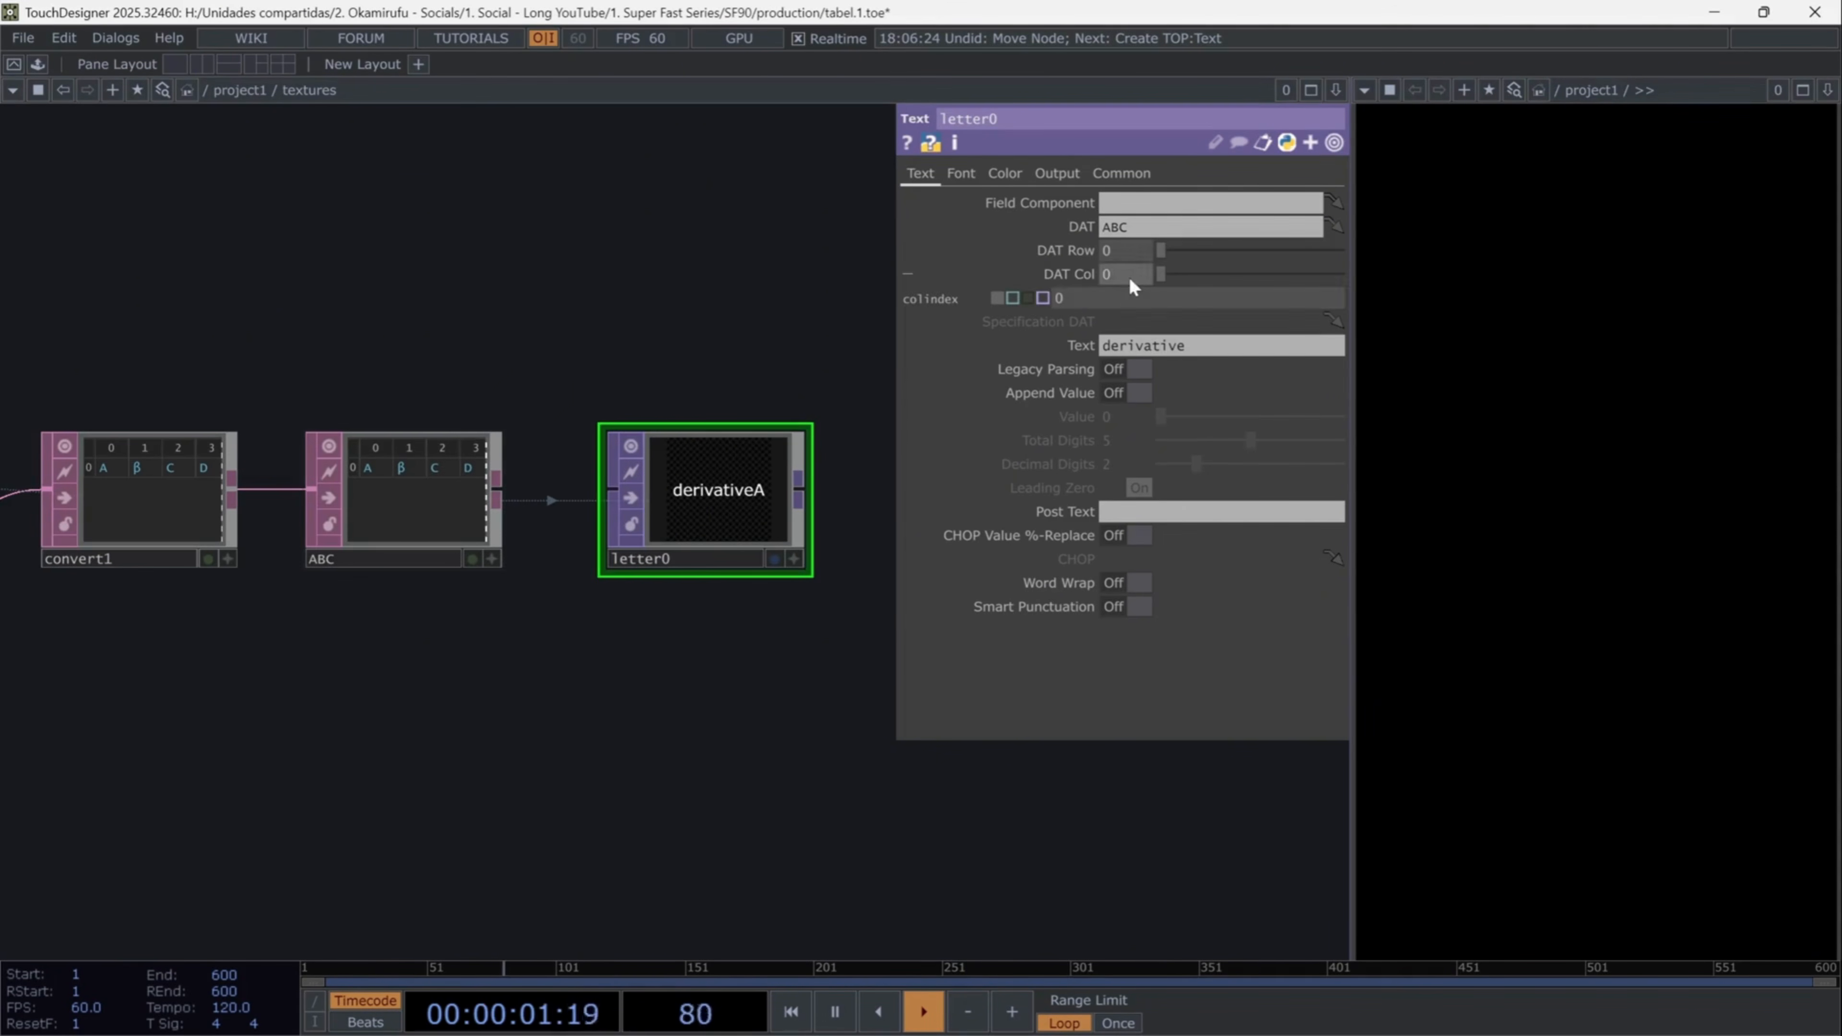
{"action": "left_click", "coordinate": [1059, 298]}
{"action": "type", "text": "me"}
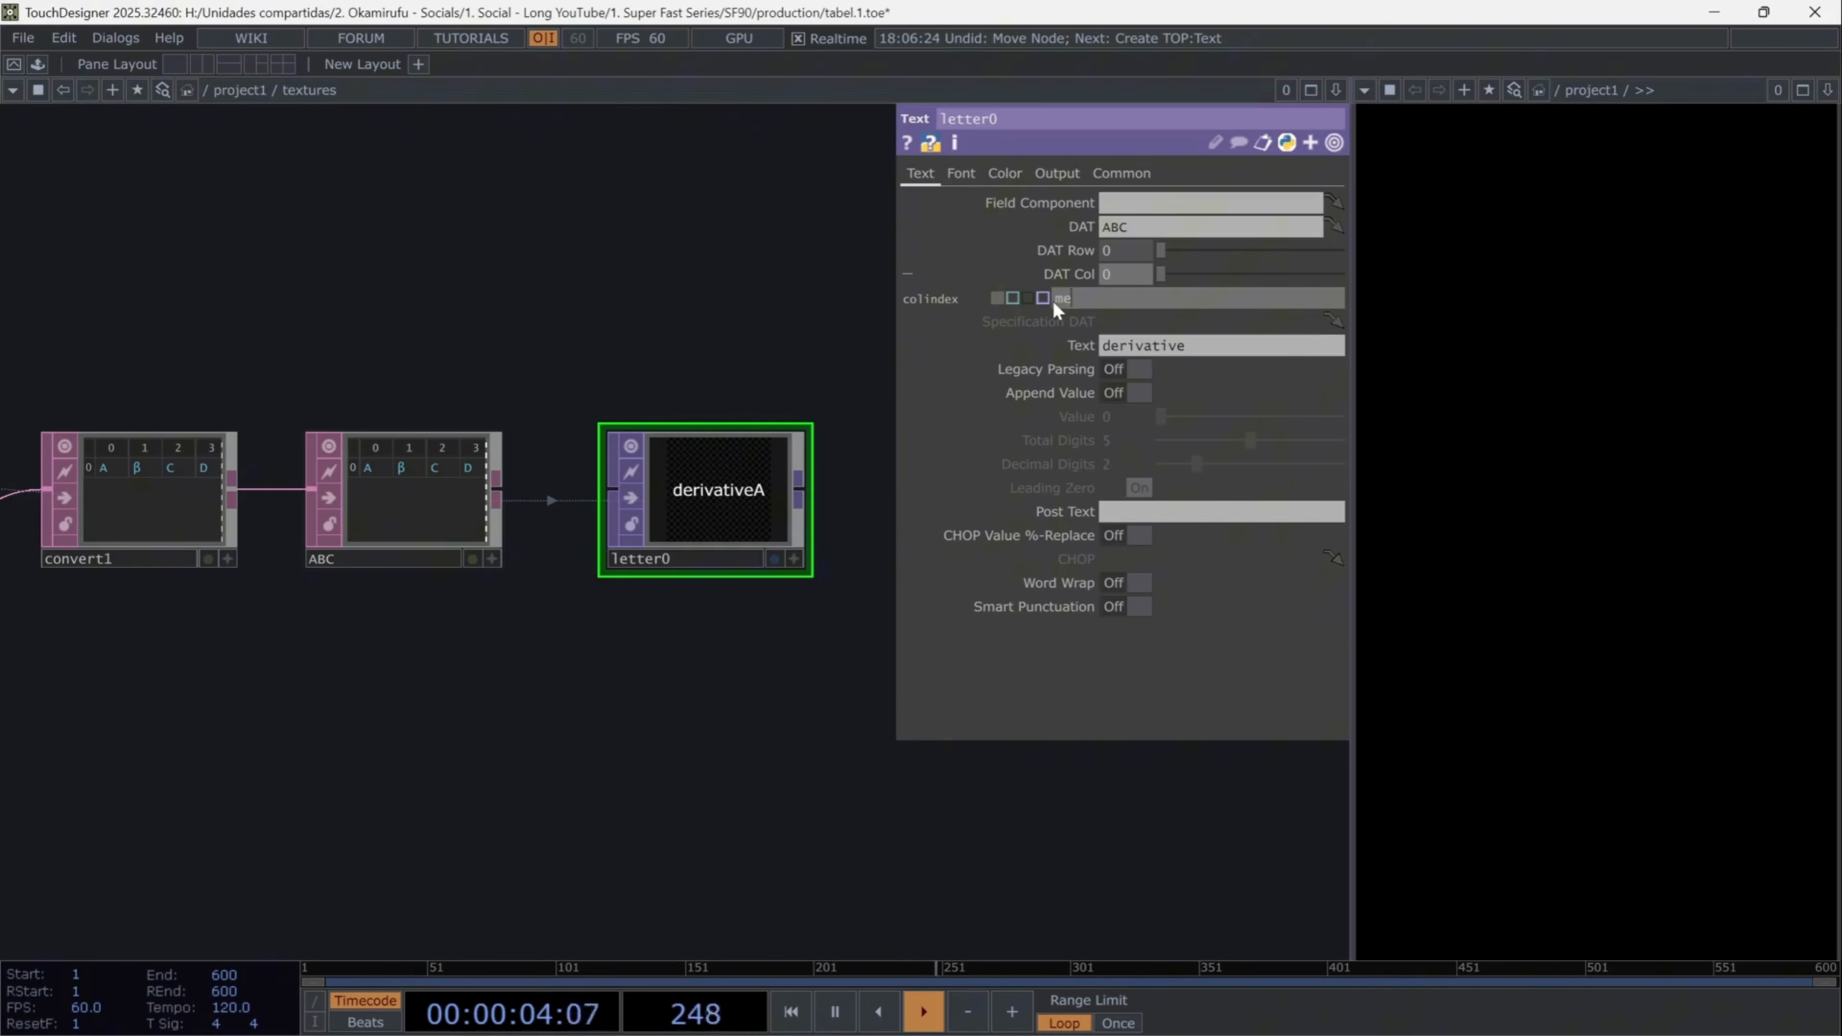
{"action": "type", "text": ".digits"}
{"action": "key", "text": "Return"}
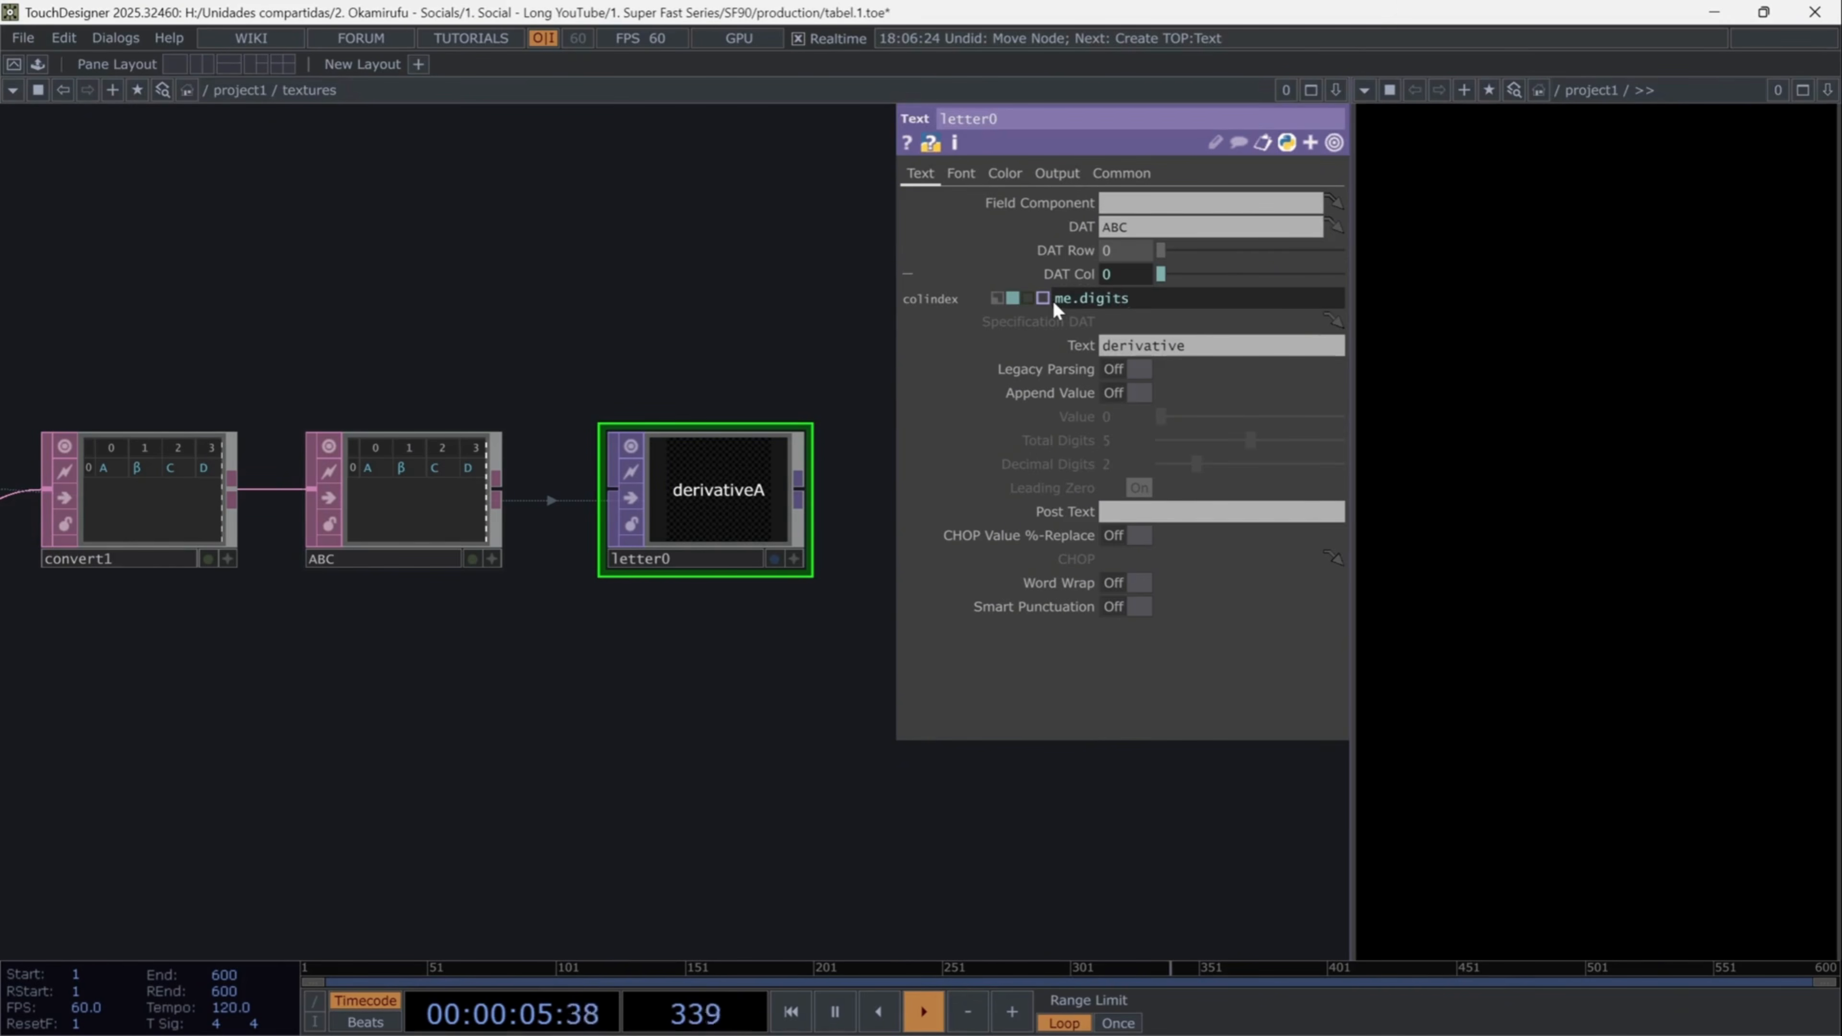
{"action": "left_click", "coordinate": [1060, 274]}
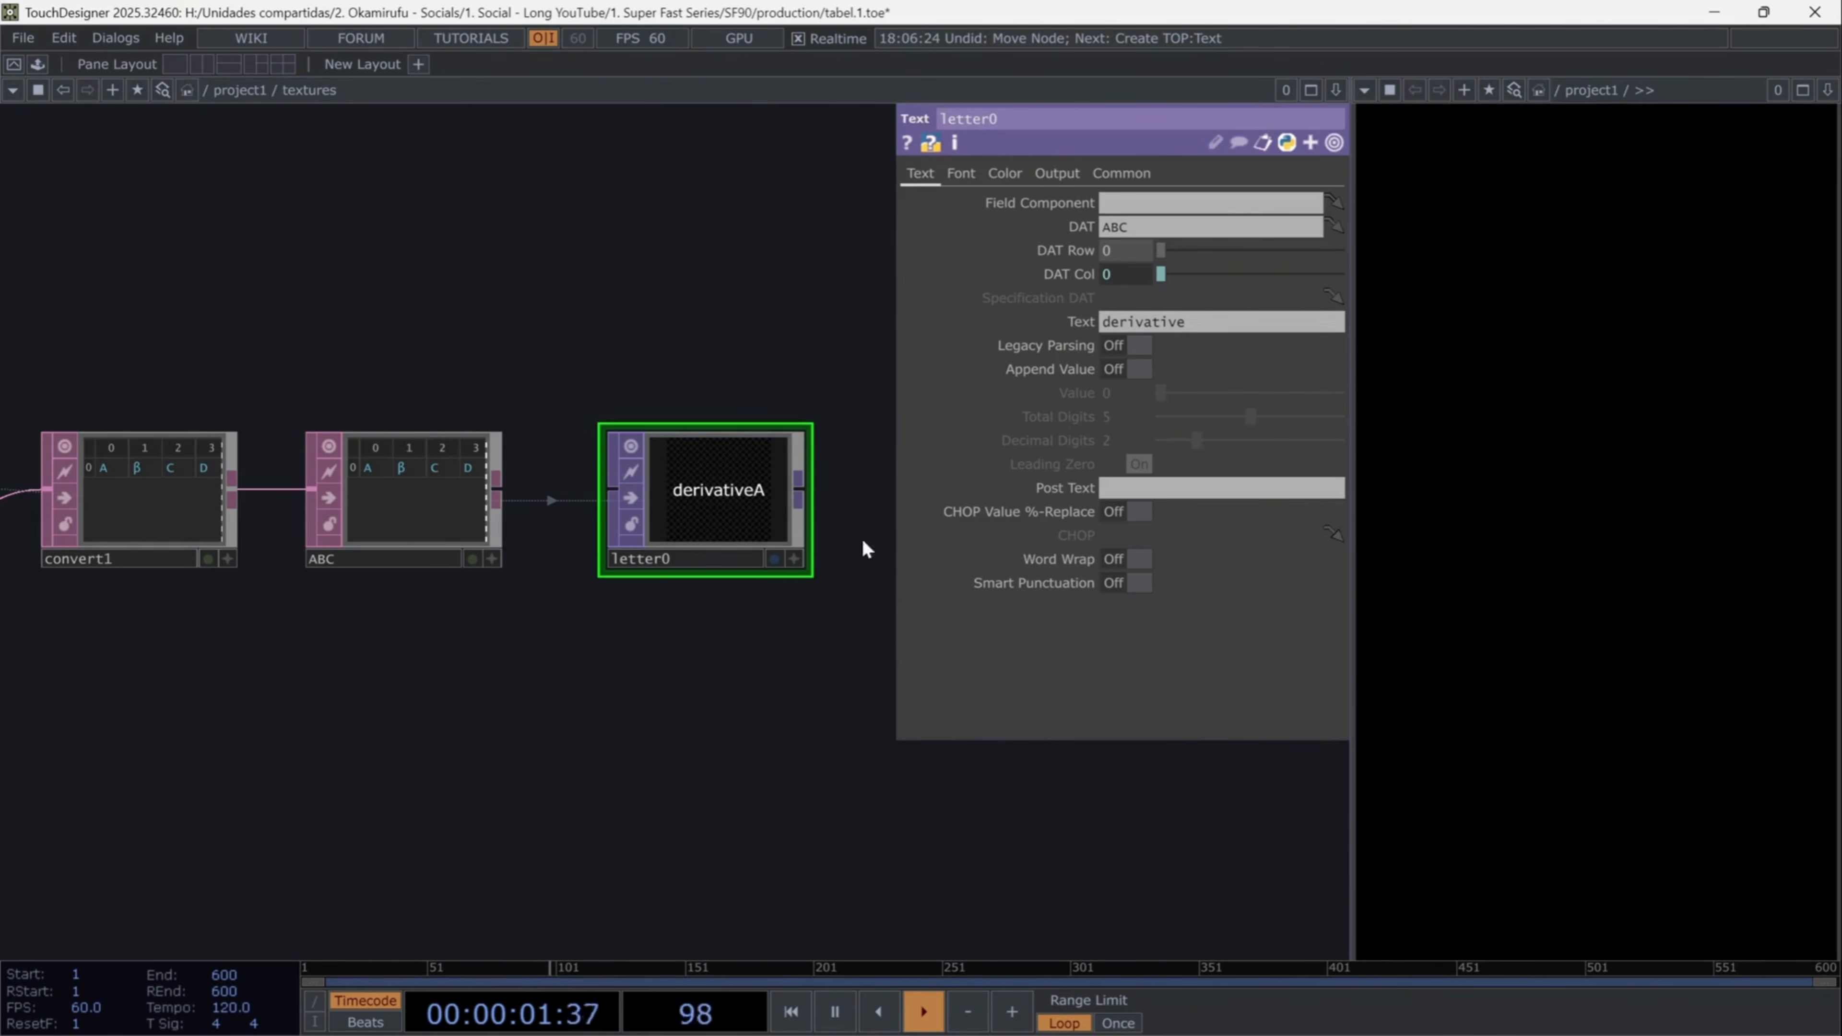
- Clear letter0's default text and set its Auto-Size Font option to Auto-Fit Always
{"action": "left_click_drag", "start_coordinate": [1246, 328], "coordinate": [1073, 322]}
{"action": "key", "text": "BackSpace"}
{"action": "key", "text": "Return"}
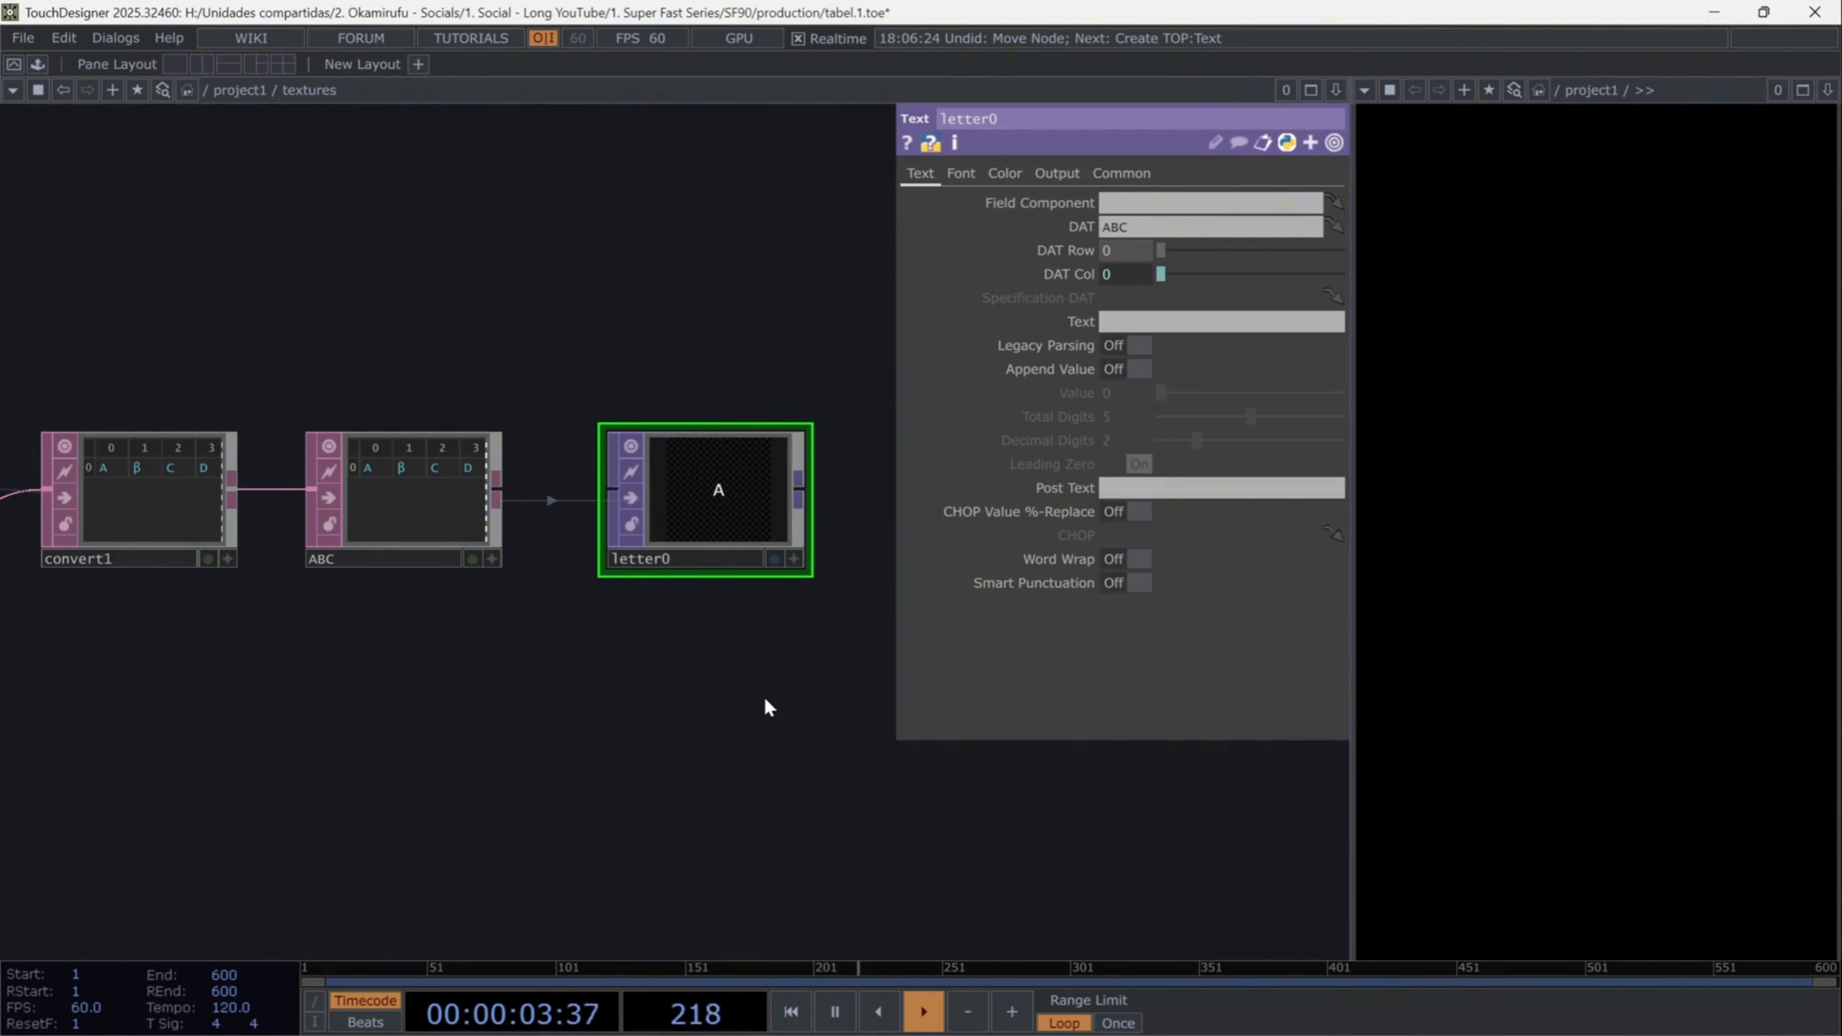
{"action": "left_click", "coordinate": [965, 178]}
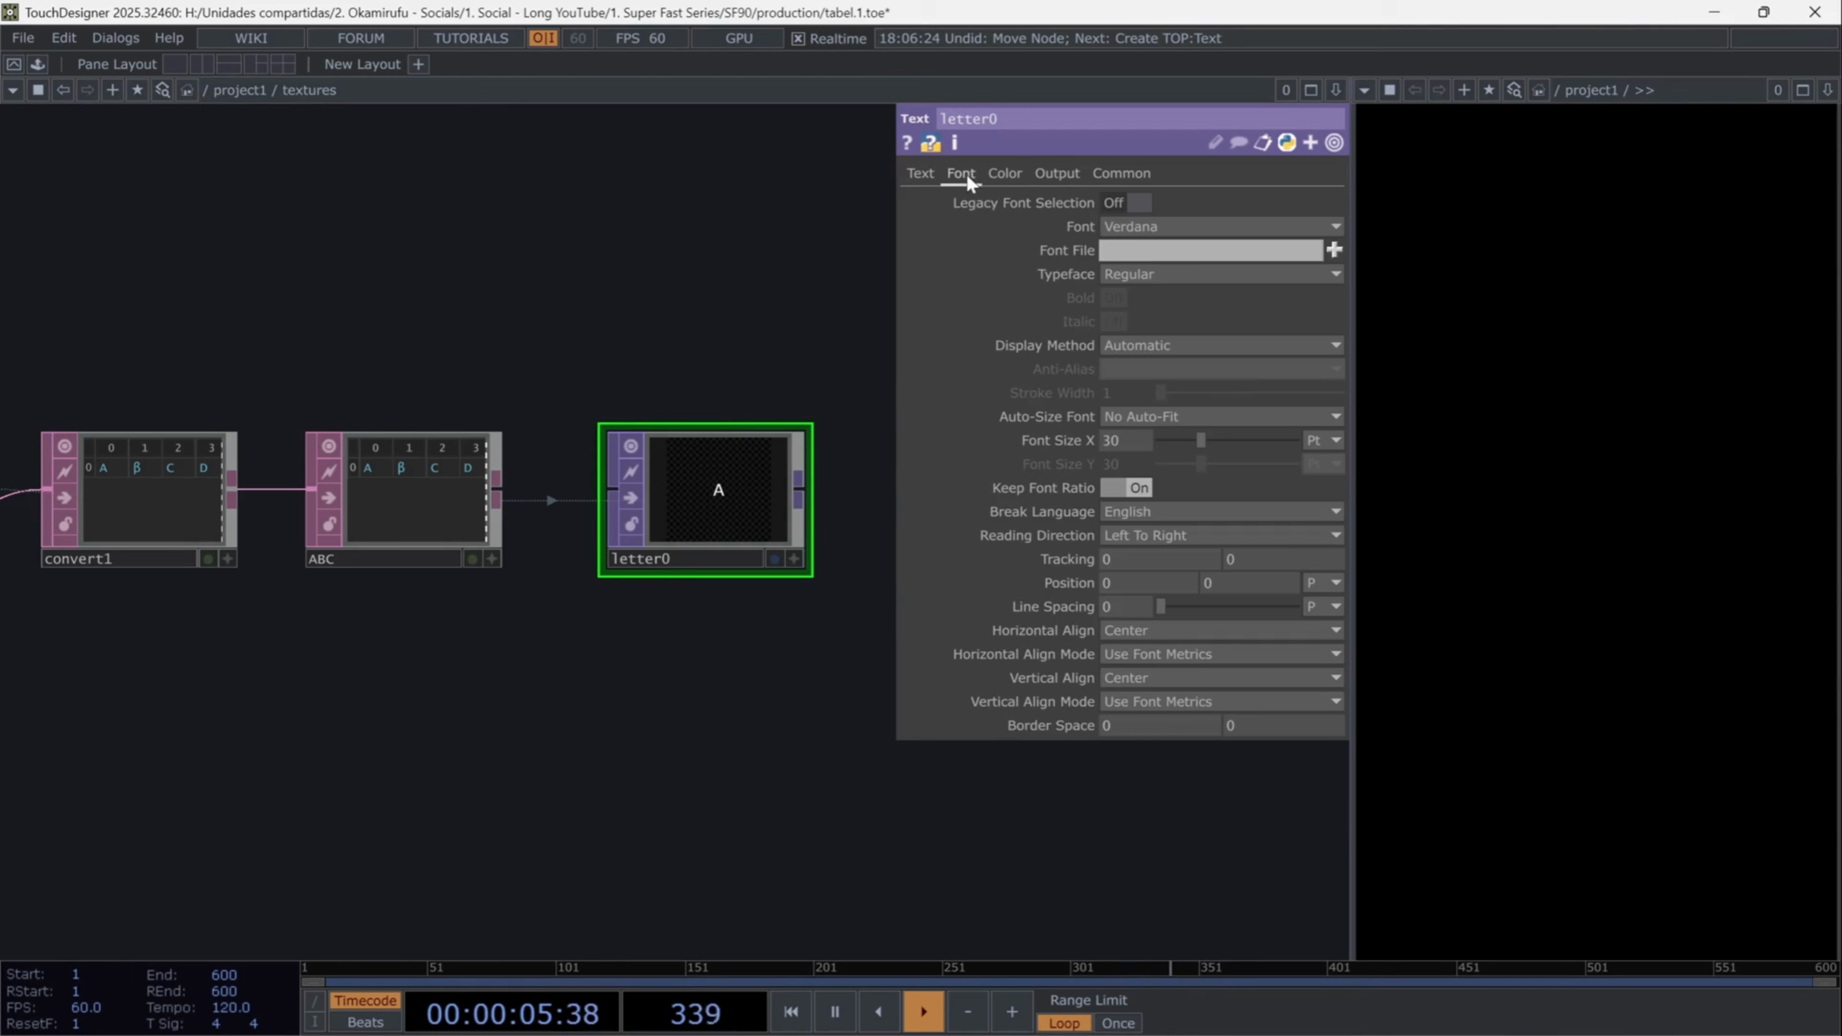
{"action": "left_click", "coordinate": [1155, 416]}
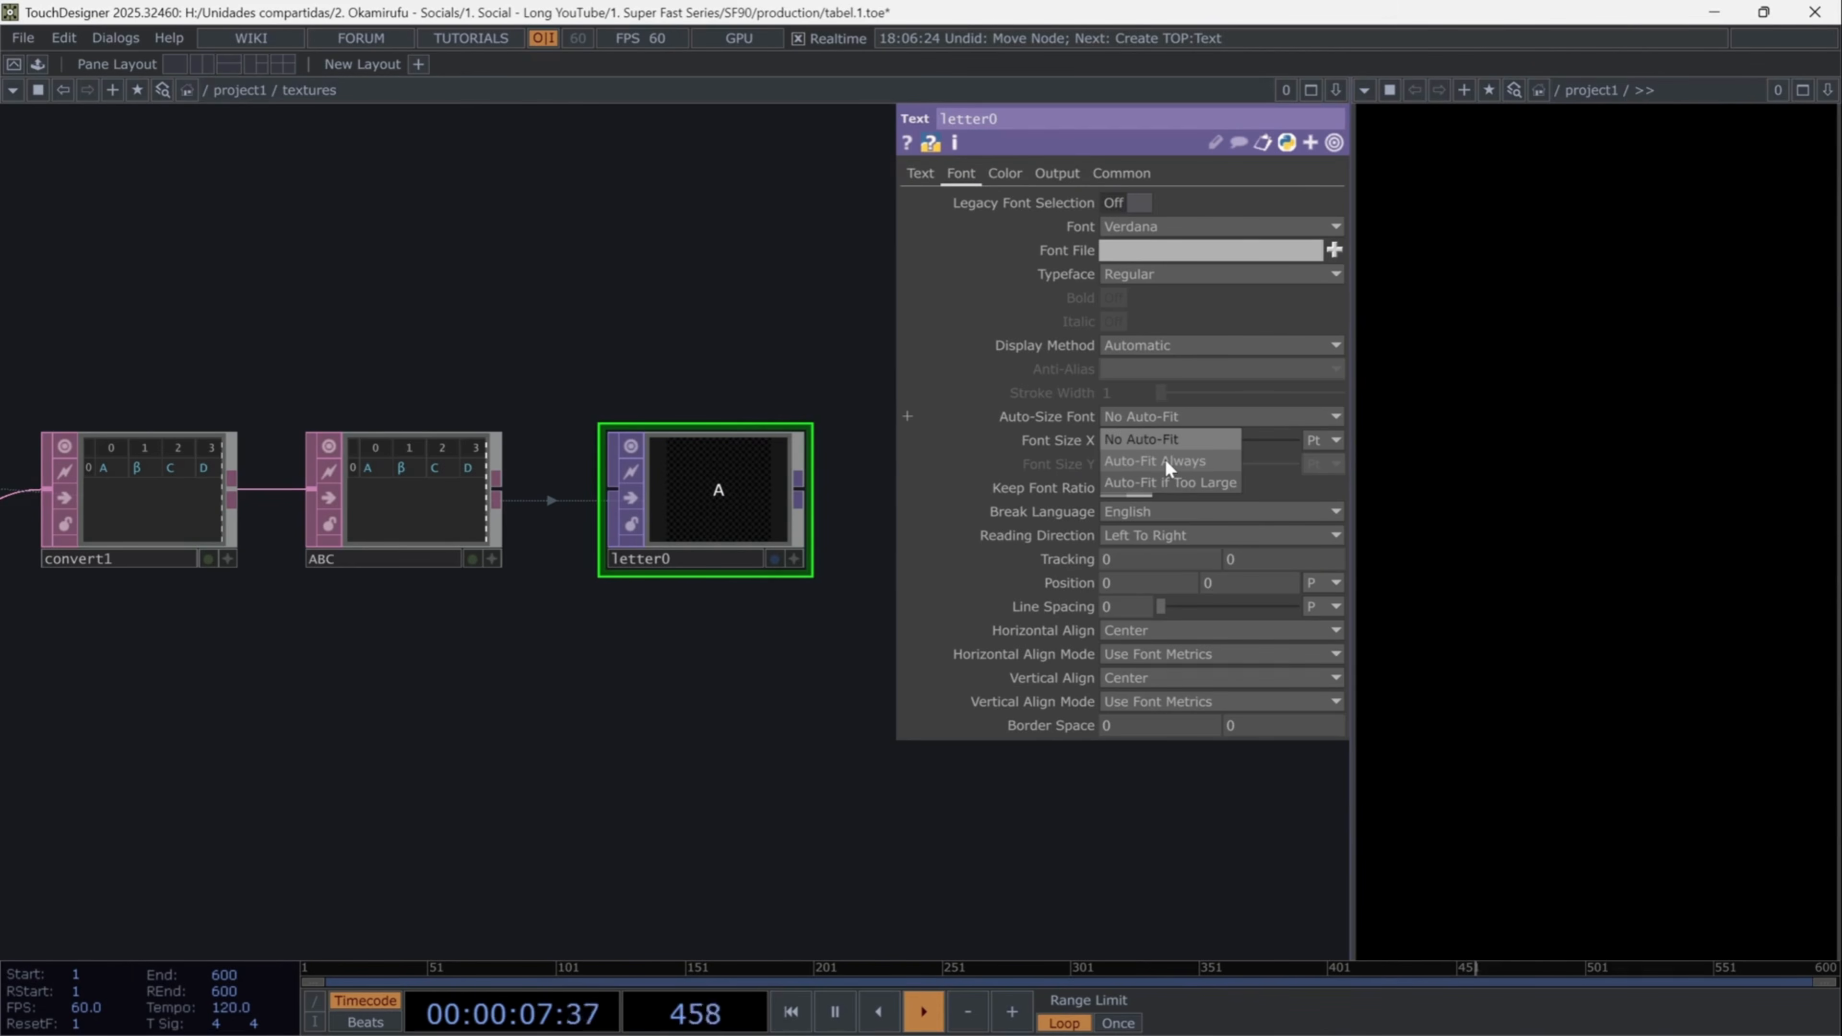
{"action": "left_click", "coordinate": [1167, 464]}
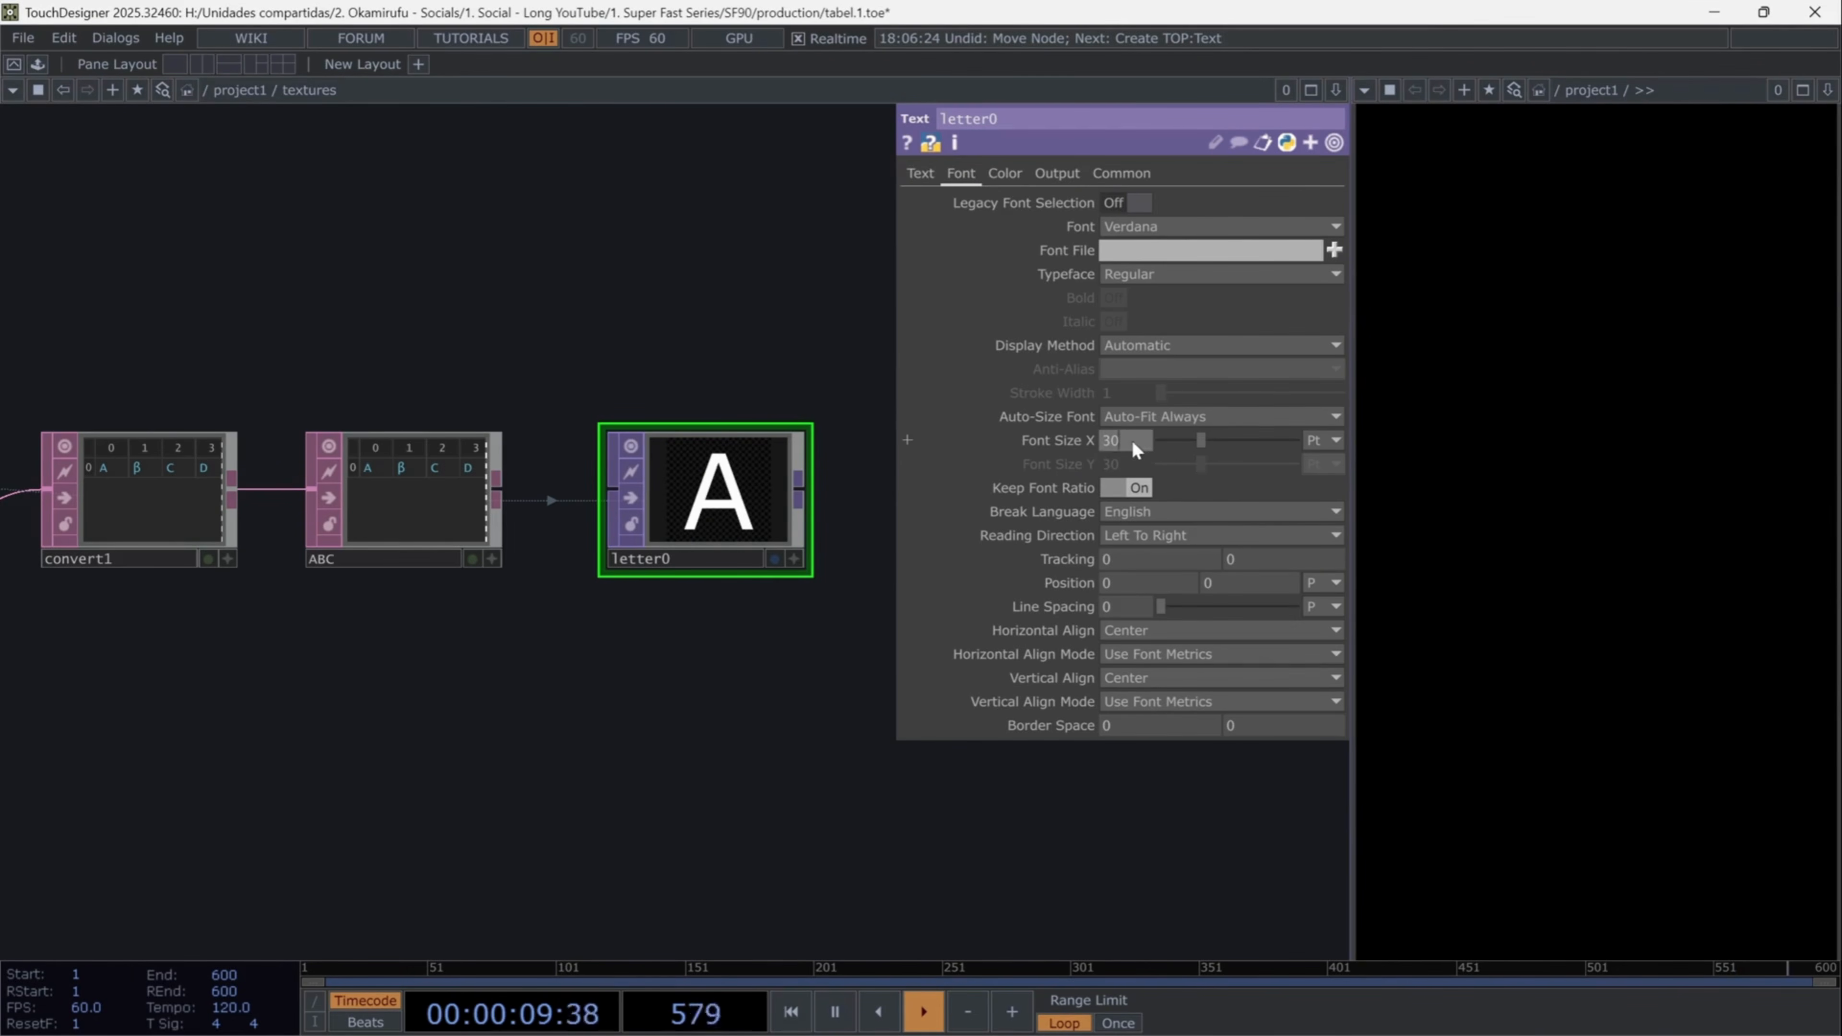
{"action": "type", "text": "20"}
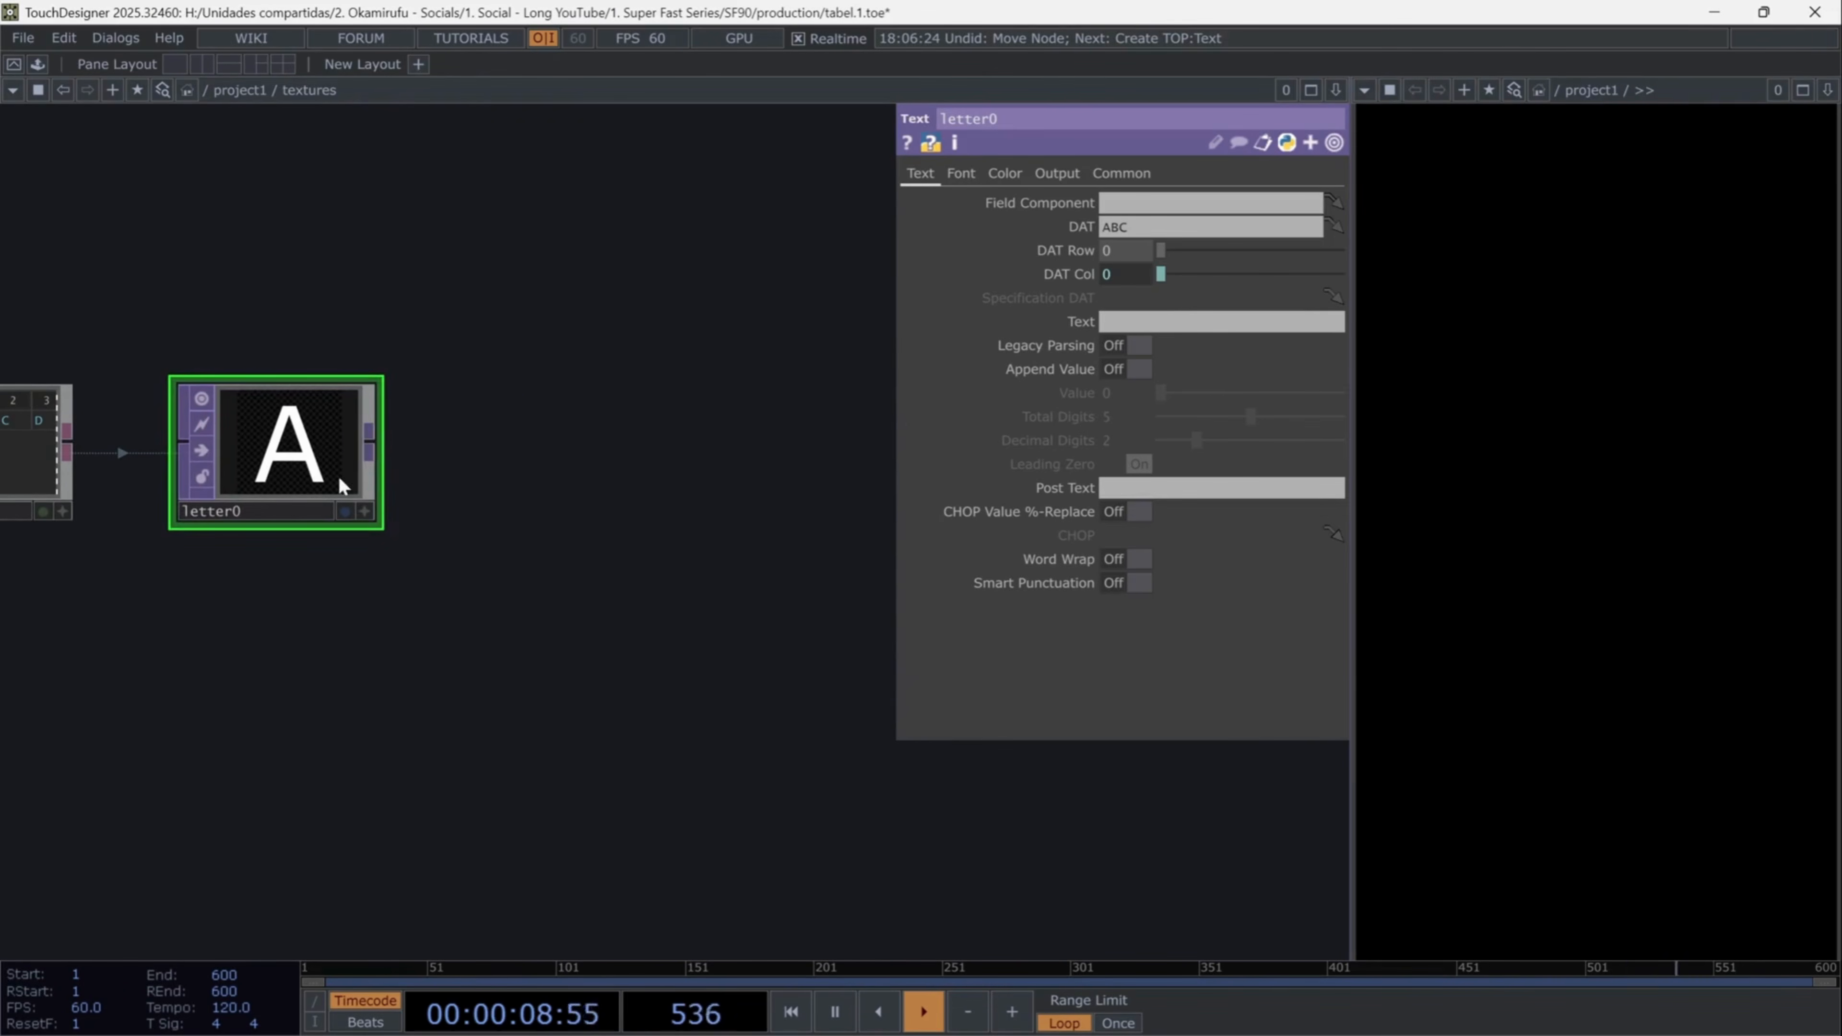
- Add a Switch TOP fed by letter0's output
{"action": "key", "text": "Tab"}
{"action": "type", "text": "sw"}
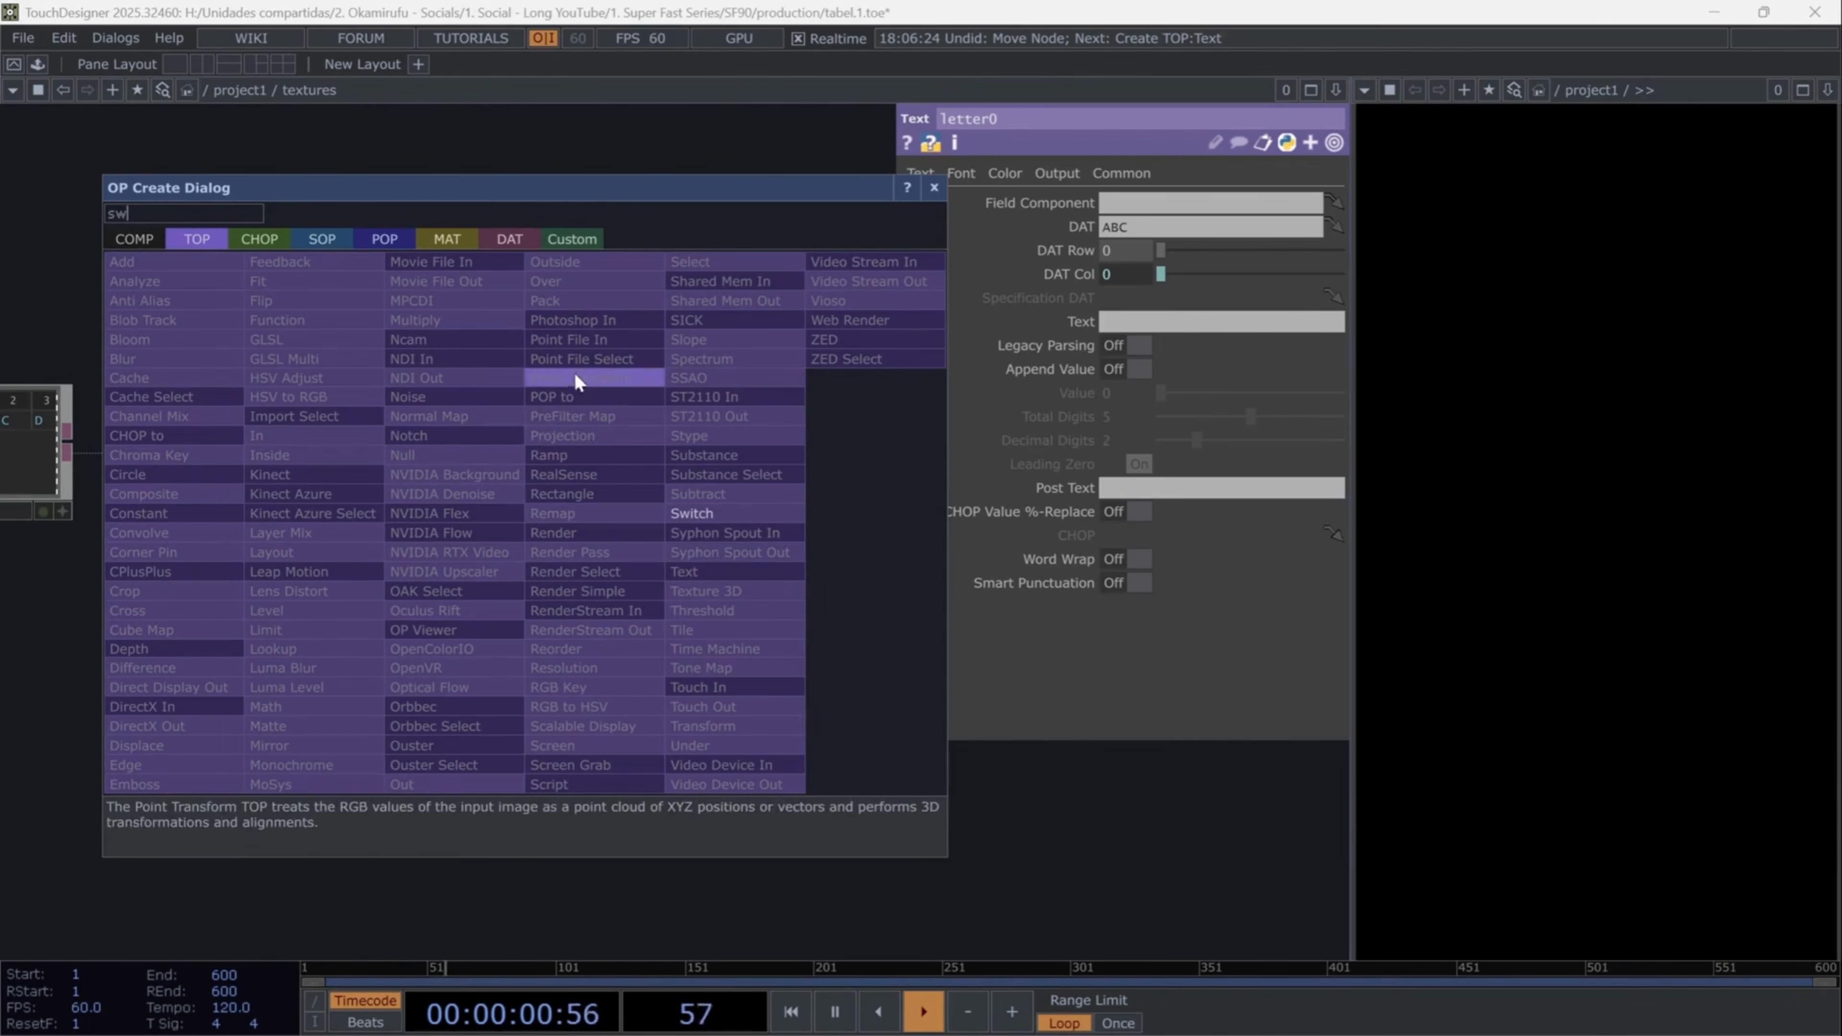
{"action": "left_click", "coordinate": [718, 514]}
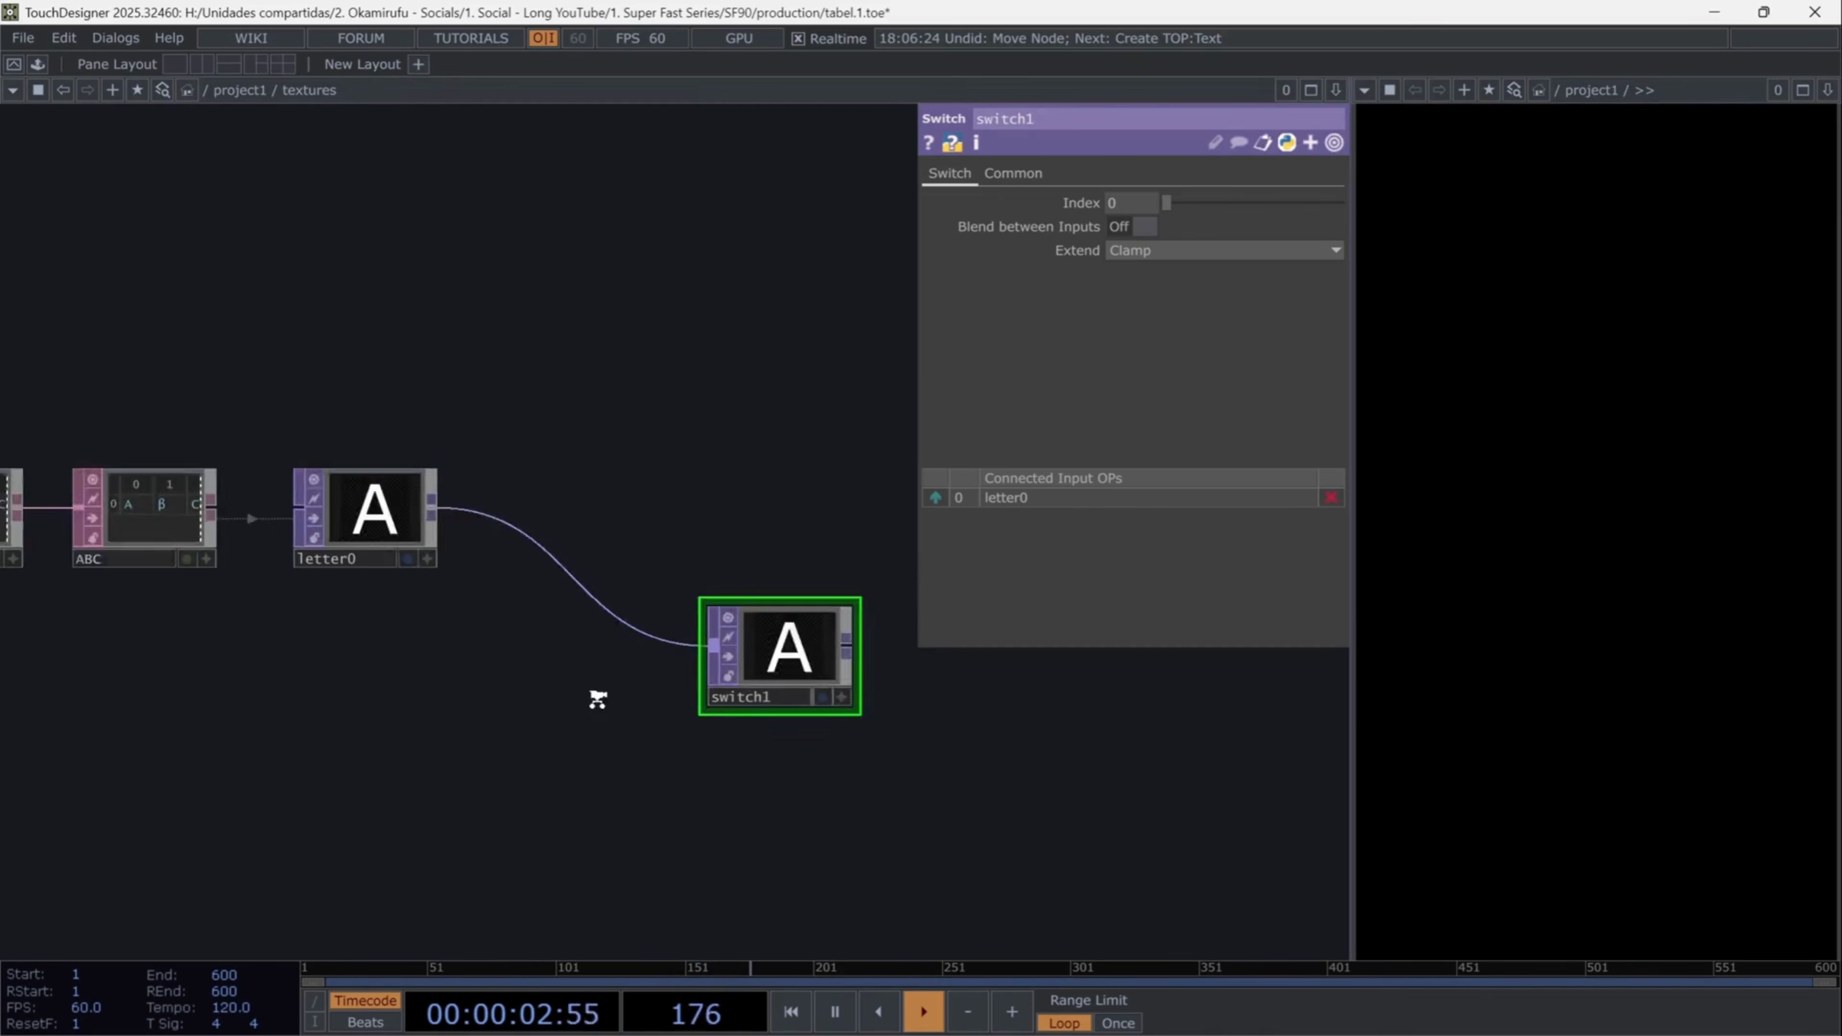
{"action": "left_click", "coordinate": [597, 699]}
- Copy the convert1, ABC and letter0 chain and paste it 13 times for the remaining characters
{"action": "scroll", "coordinate": [598, 699], "scroll_direction": "down", "scroll_amount": 4}
{"action": "left_click_drag", "start_coordinate": [370, 765], "coordinate": [583, 671]}
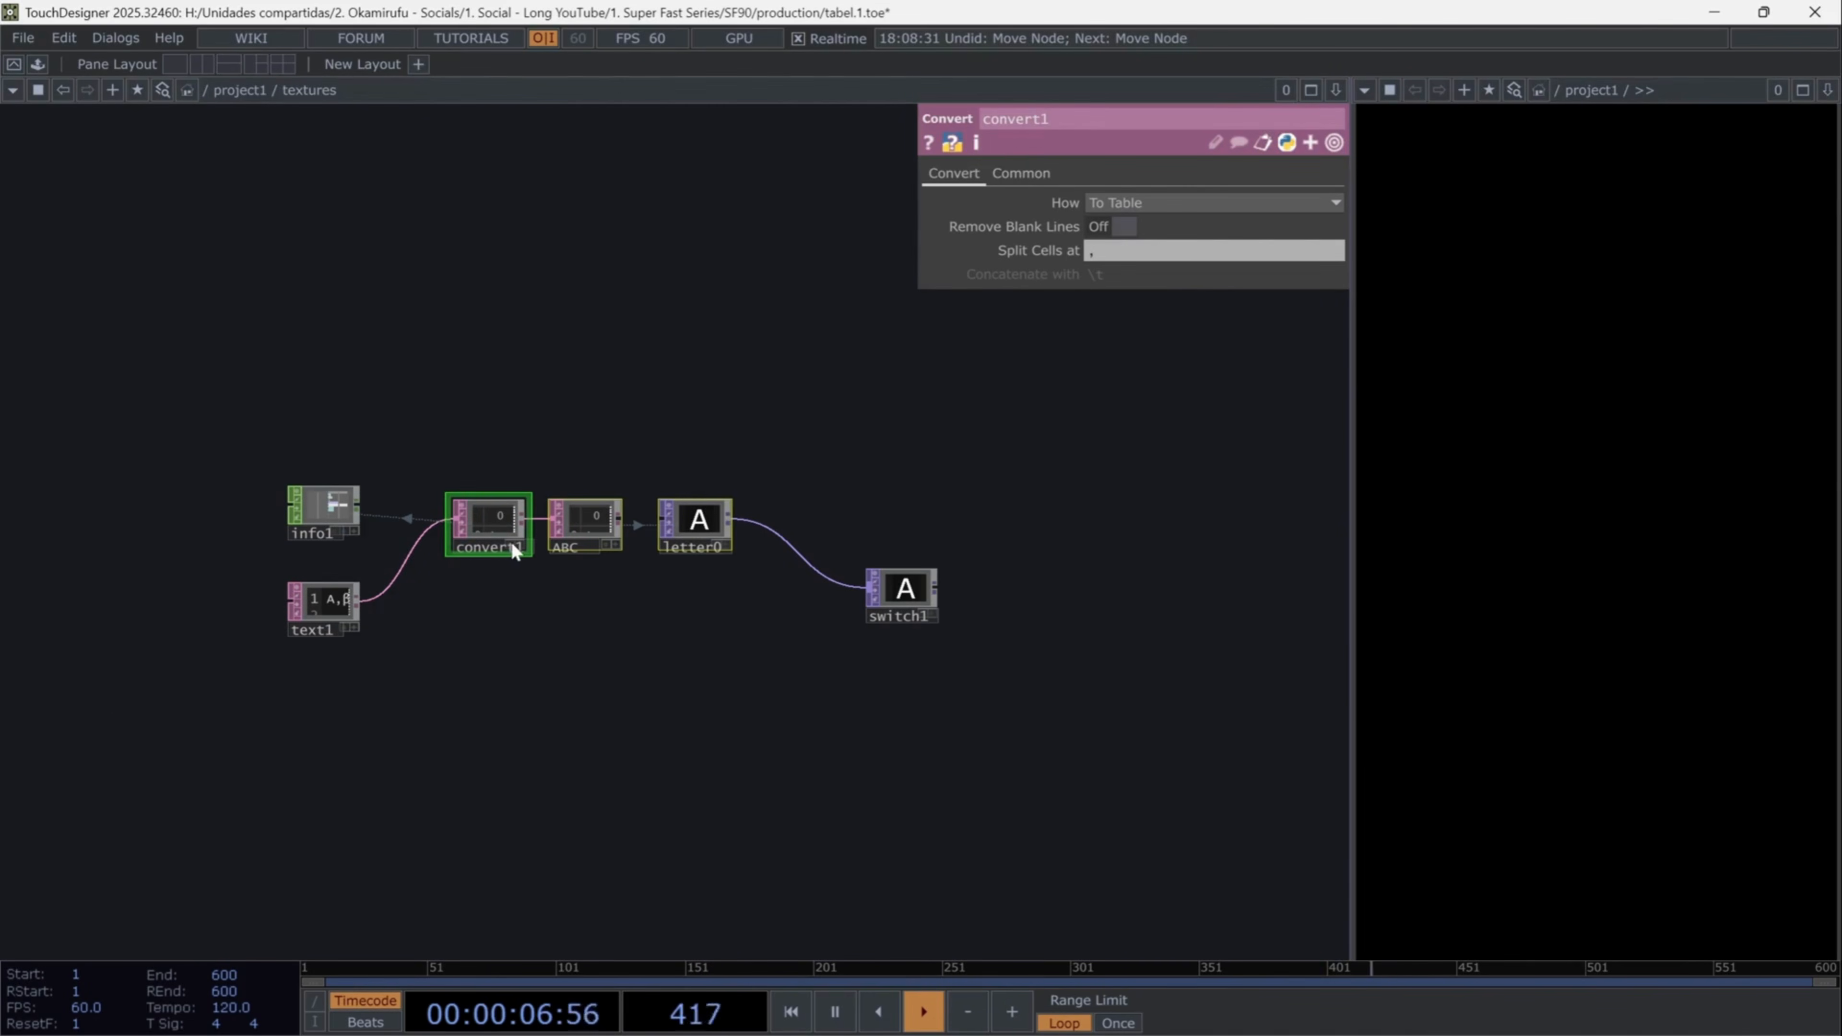
{"action": "key", "text": "ctrl+c"}
{"action": "key", "text": "ctrl+v"}
{"action": "key", "text": "ctrl+v"}
{"action": "key", "text": "ctrl+v"}
{"action": "key", "text": "ctrl+v"}
{"action": "key", "text": "ctrl+v"}
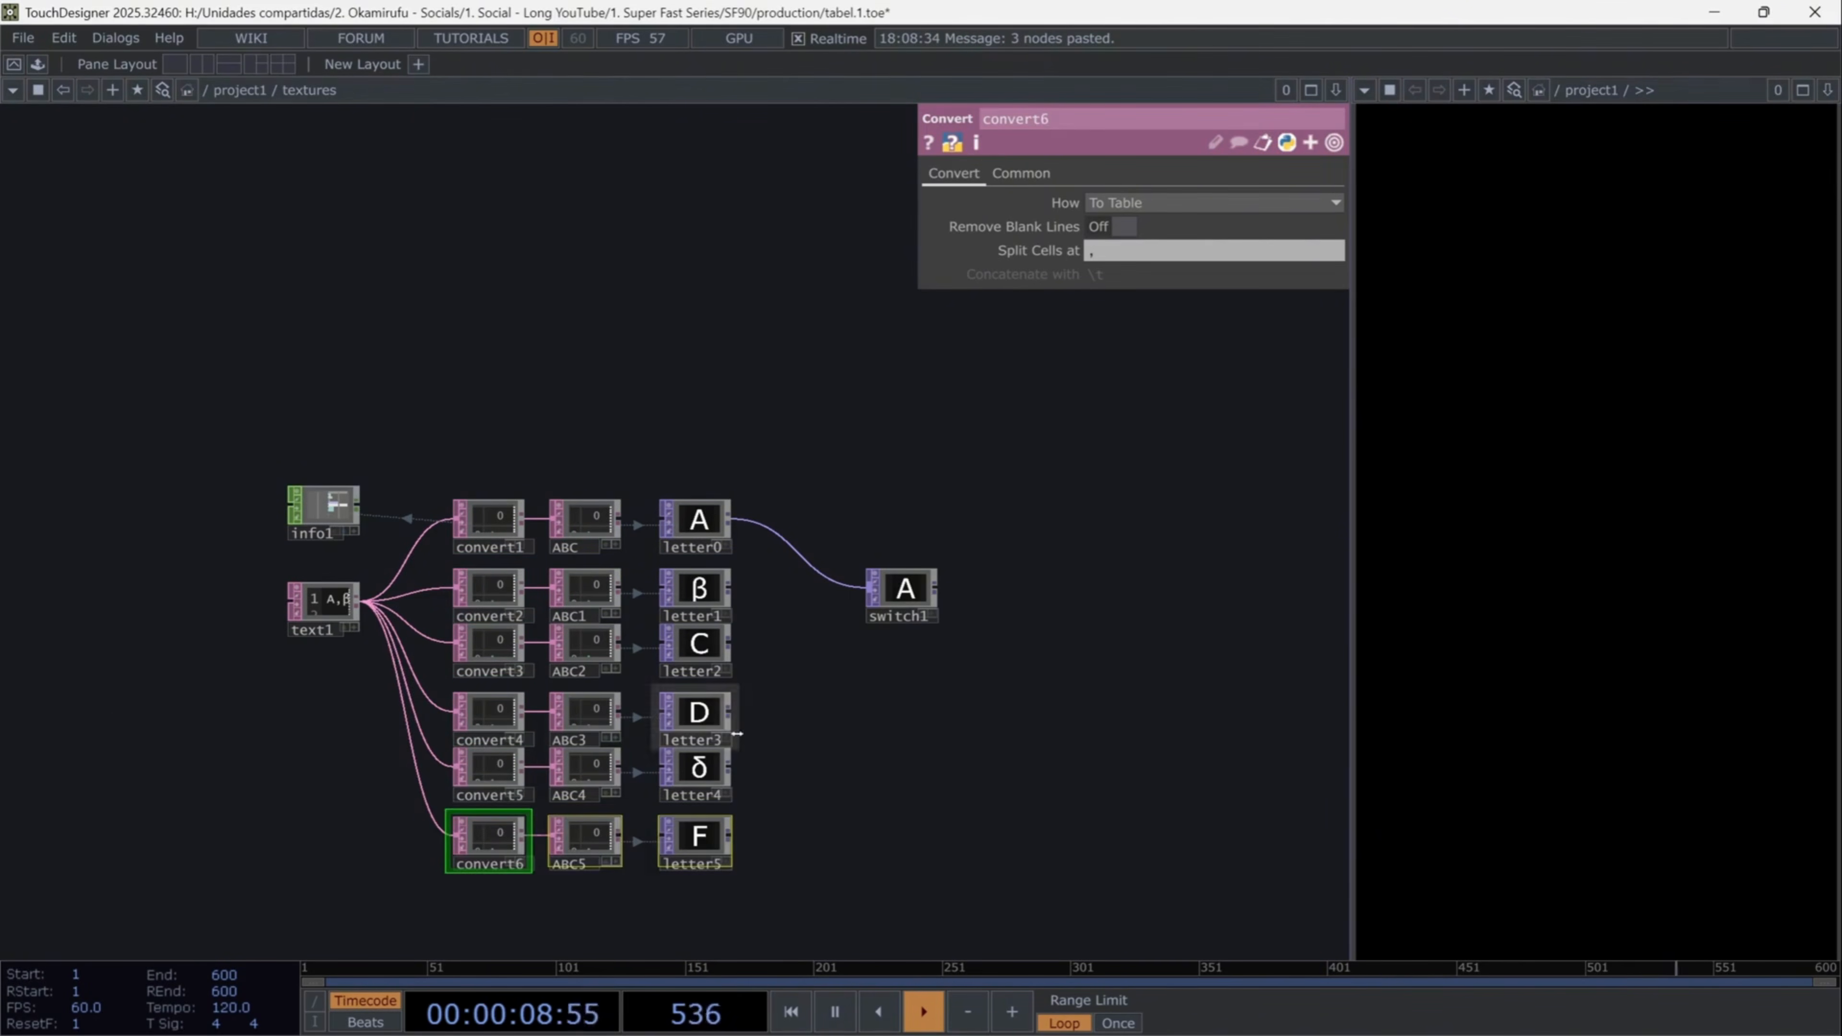
{"action": "key", "text": "ctrl+v"}
{"action": "key", "text": "ctrl+v"}
{"action": "key", "text": "ctrl+v"}
{"action": "key", "text": "ctrl+v"}
{"action": "key", "text": "ctrl+v"}
{"action": "key", "text": "ctrl+v"}
{"action": "key", "text": "ctrl+v"}
{"action": "key", "text": "ctrl+v"}
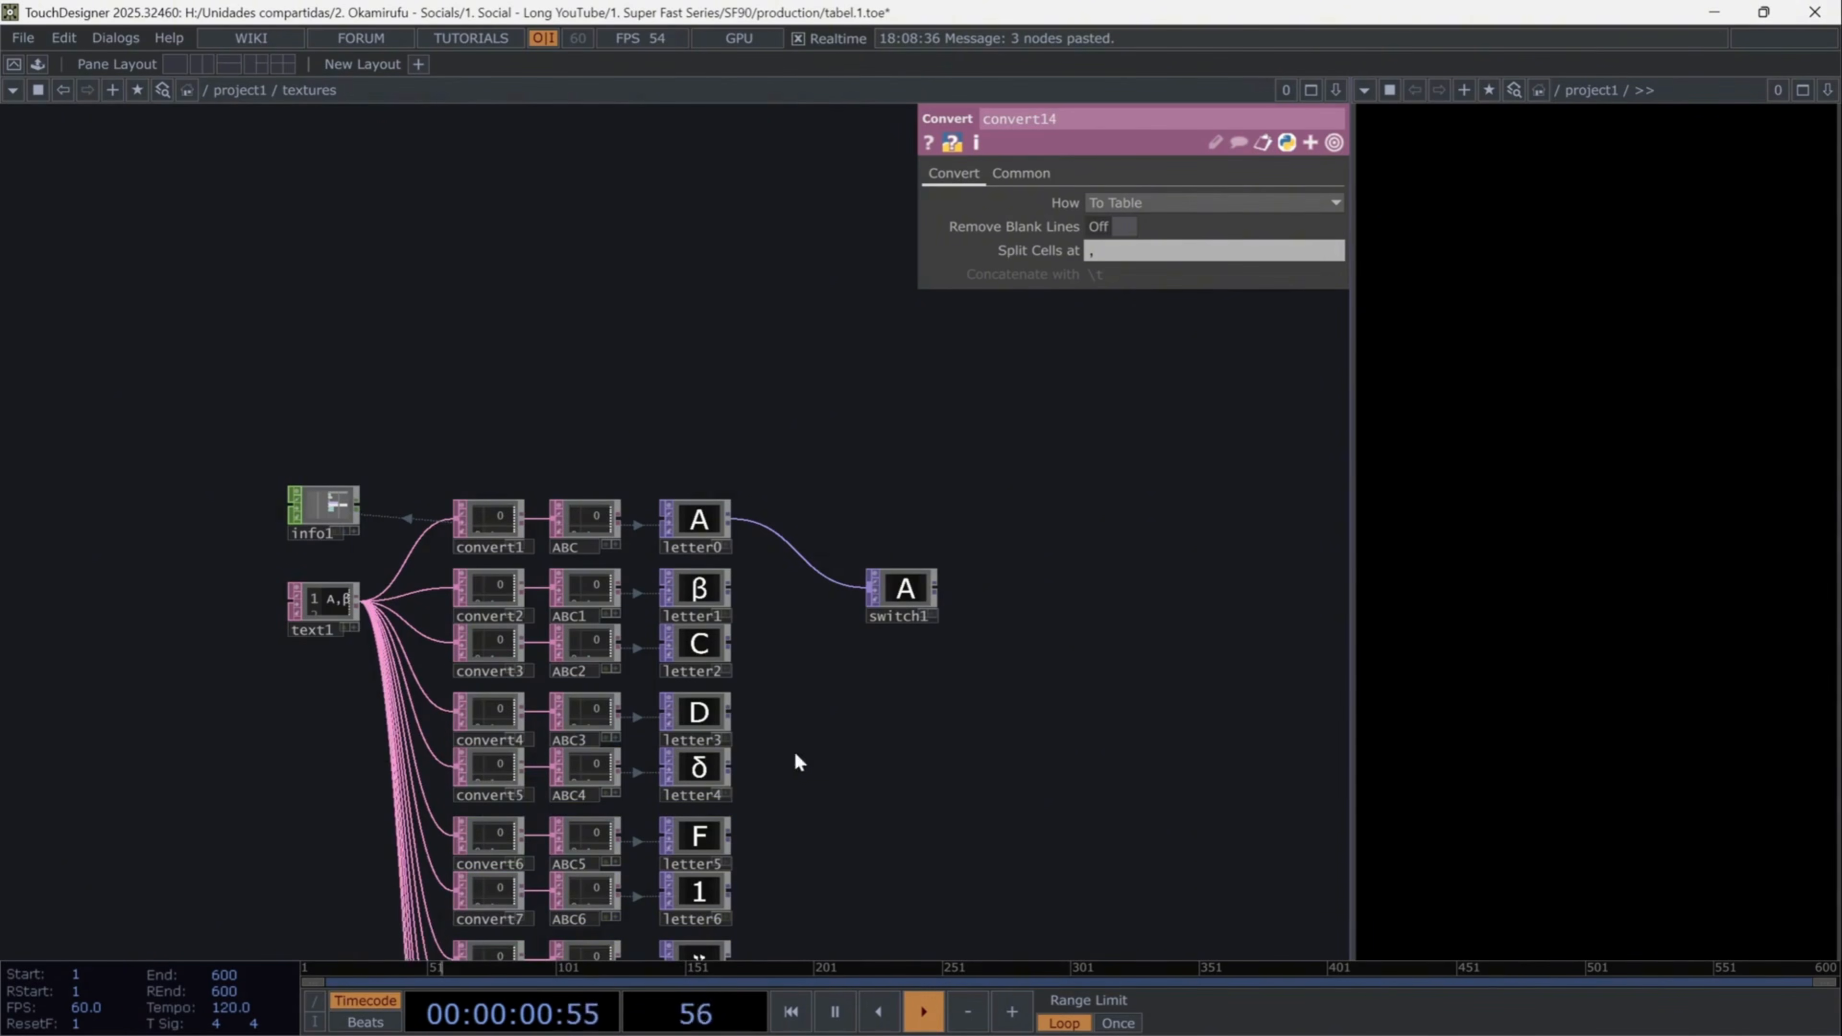
- Connect the outputs of letter1 through letter13 to switch1
{"action": "left_click_drag", "start_coordinate": [809, 733], "coordinate": [690, 334]}
{"action": "scroll", "coordinate": [707, 382], "scroll_direction": "down", "scroll_amount": 3}
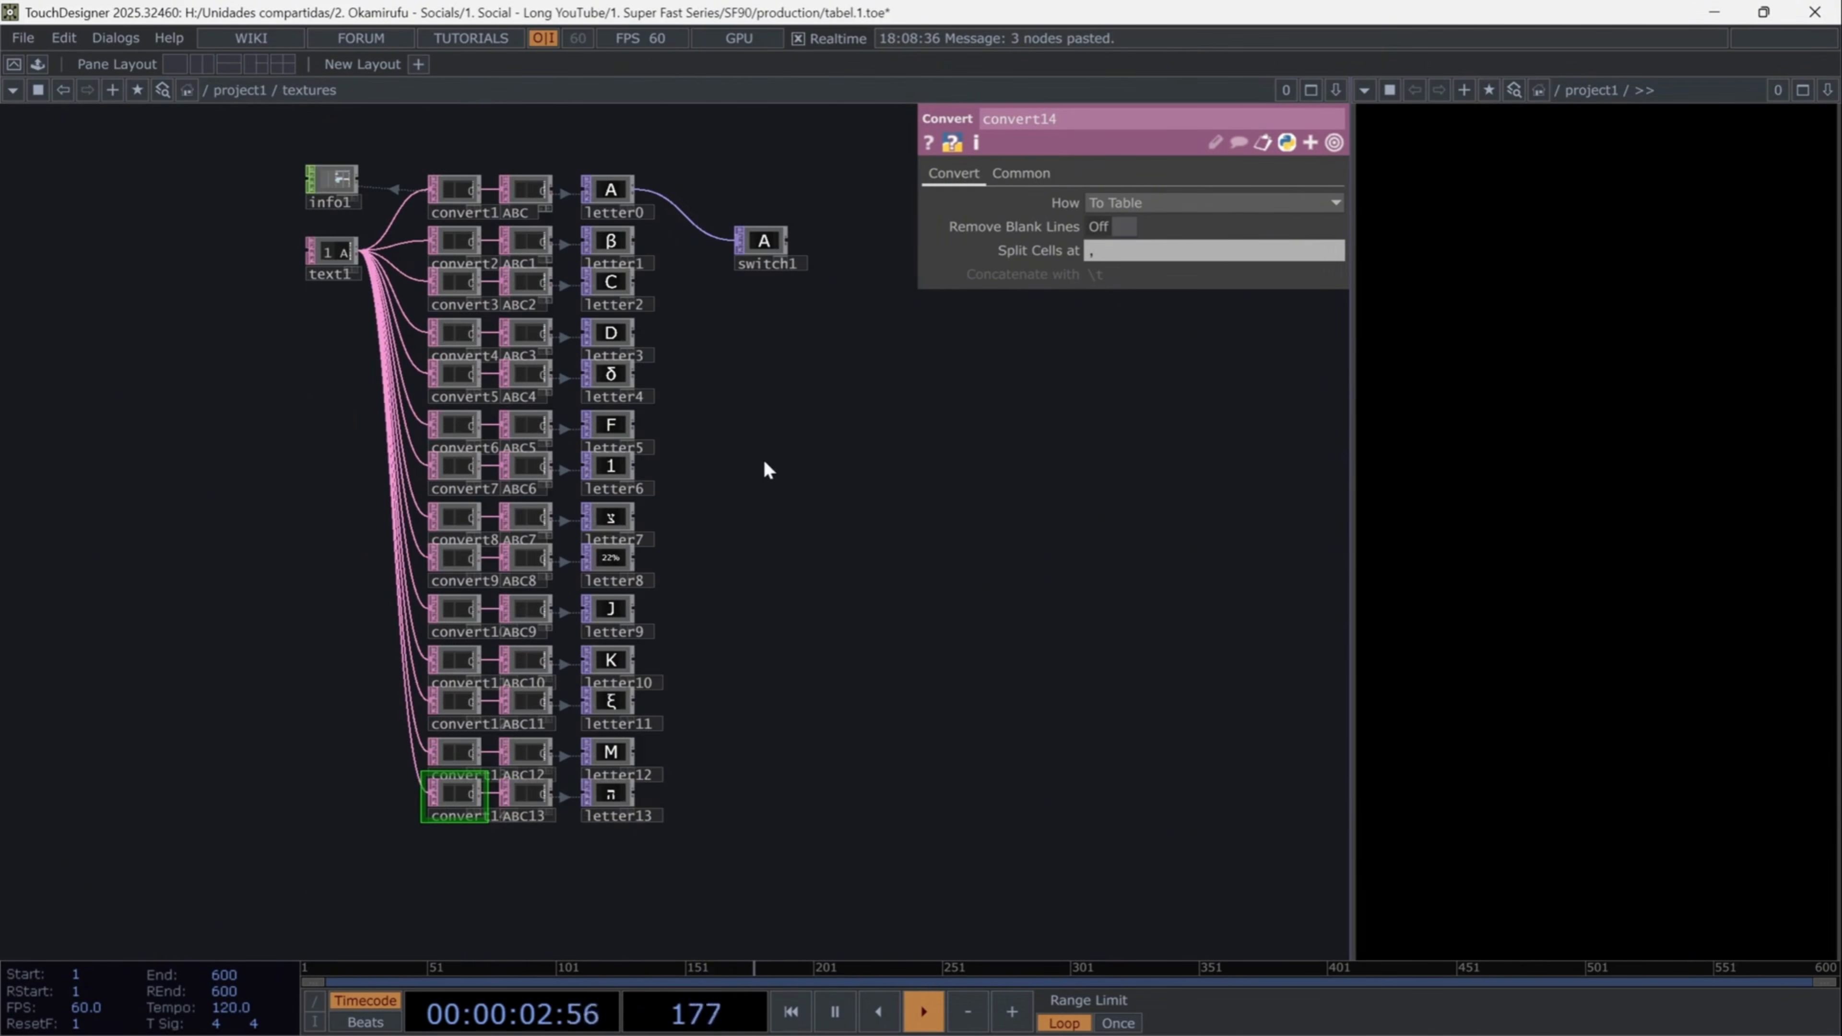
{"action": "left_click_drag", "start_coordinate": [711, 820], "coordinate": [789, 445]}
{"action": "scroll", "coordinate": [815, 679], "scroll_direction": "down", "scroll_amount": 2}
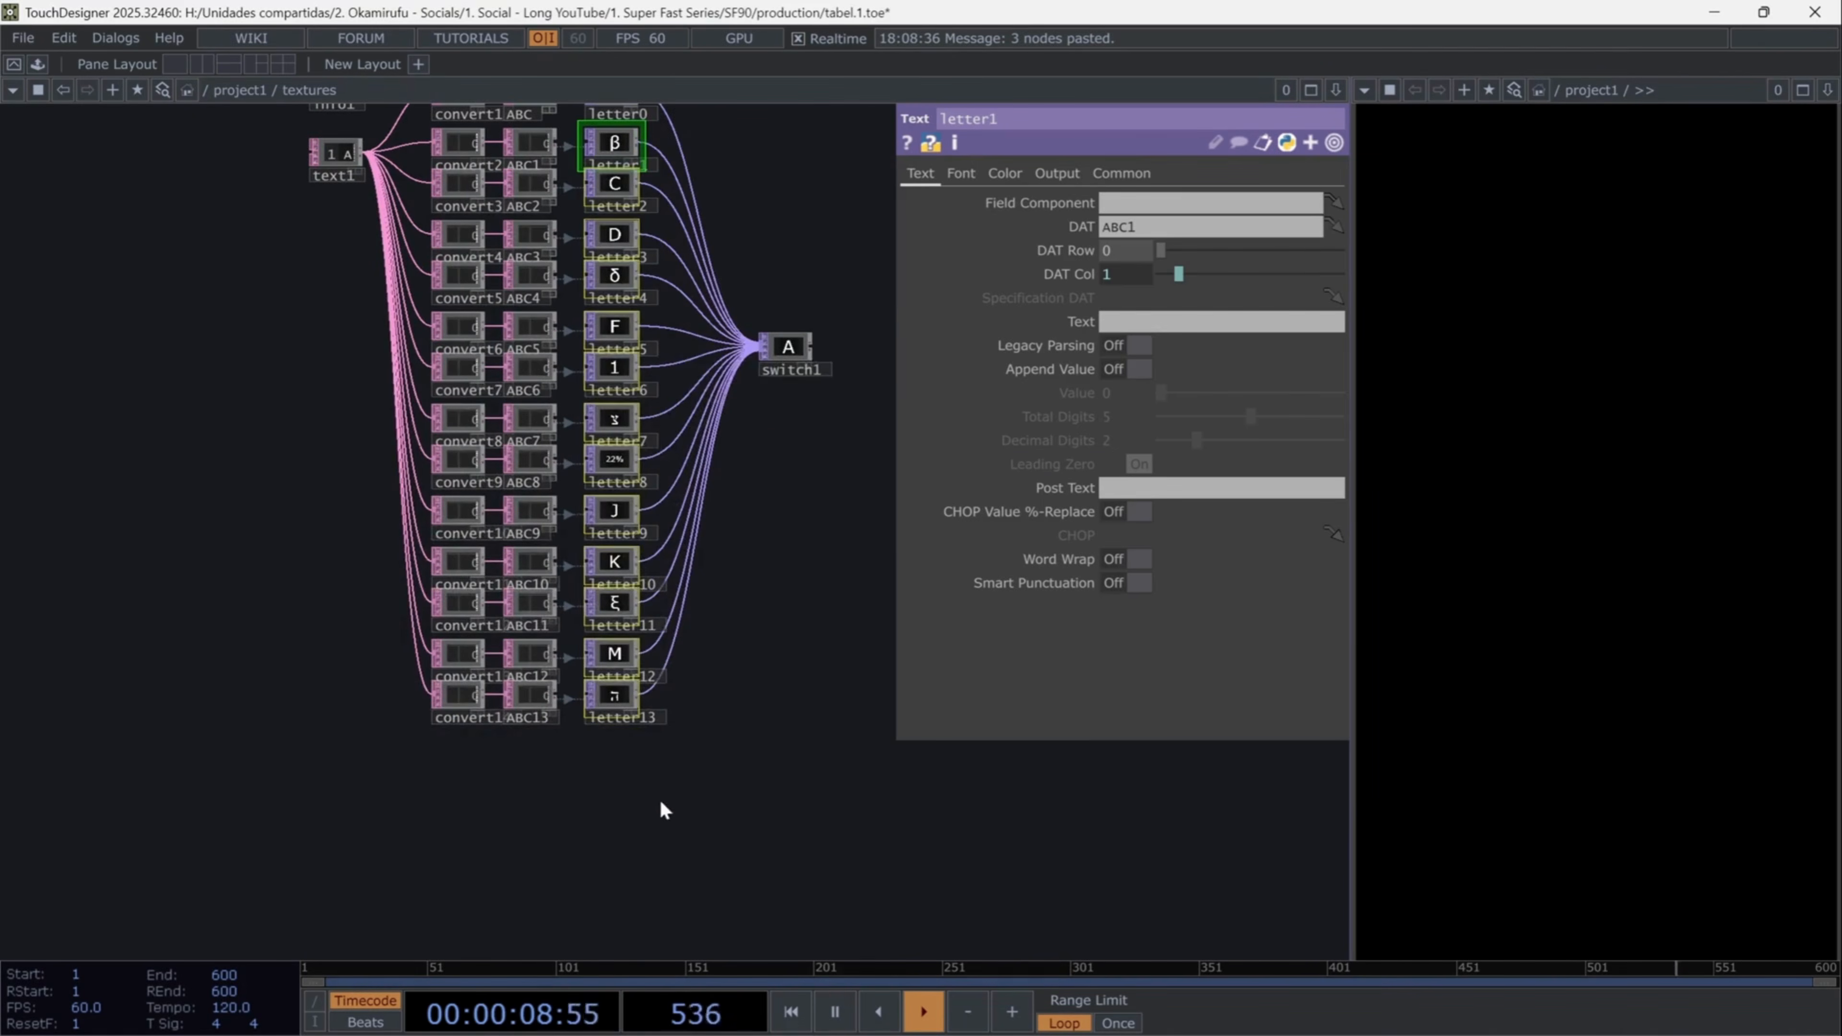
- Add a word-wrapped Text TOP below letter13 with the paragraph starting "The room was quiet except for" and review its text and font settings
{"action": "key", "text": "Tab"}
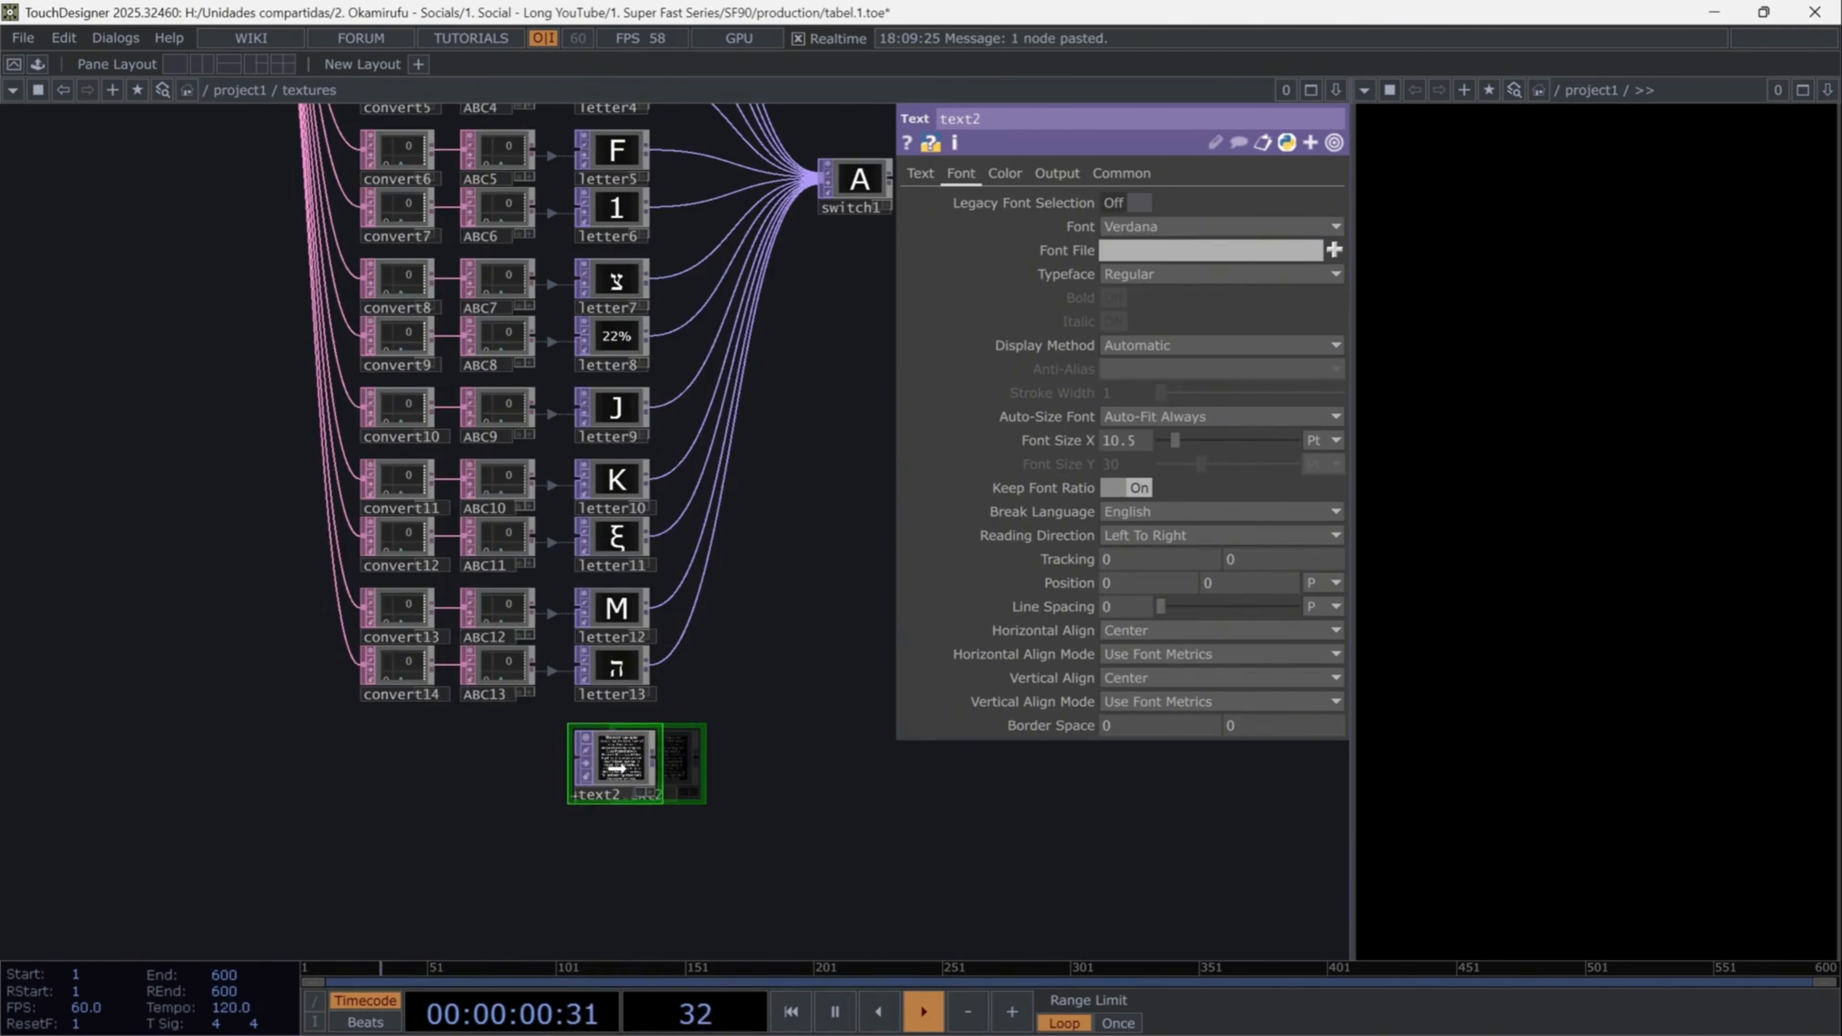
{"action": "scroll", "coordinate": [621, 763], "scroll_direction": "up", "scroll_amount": 8}
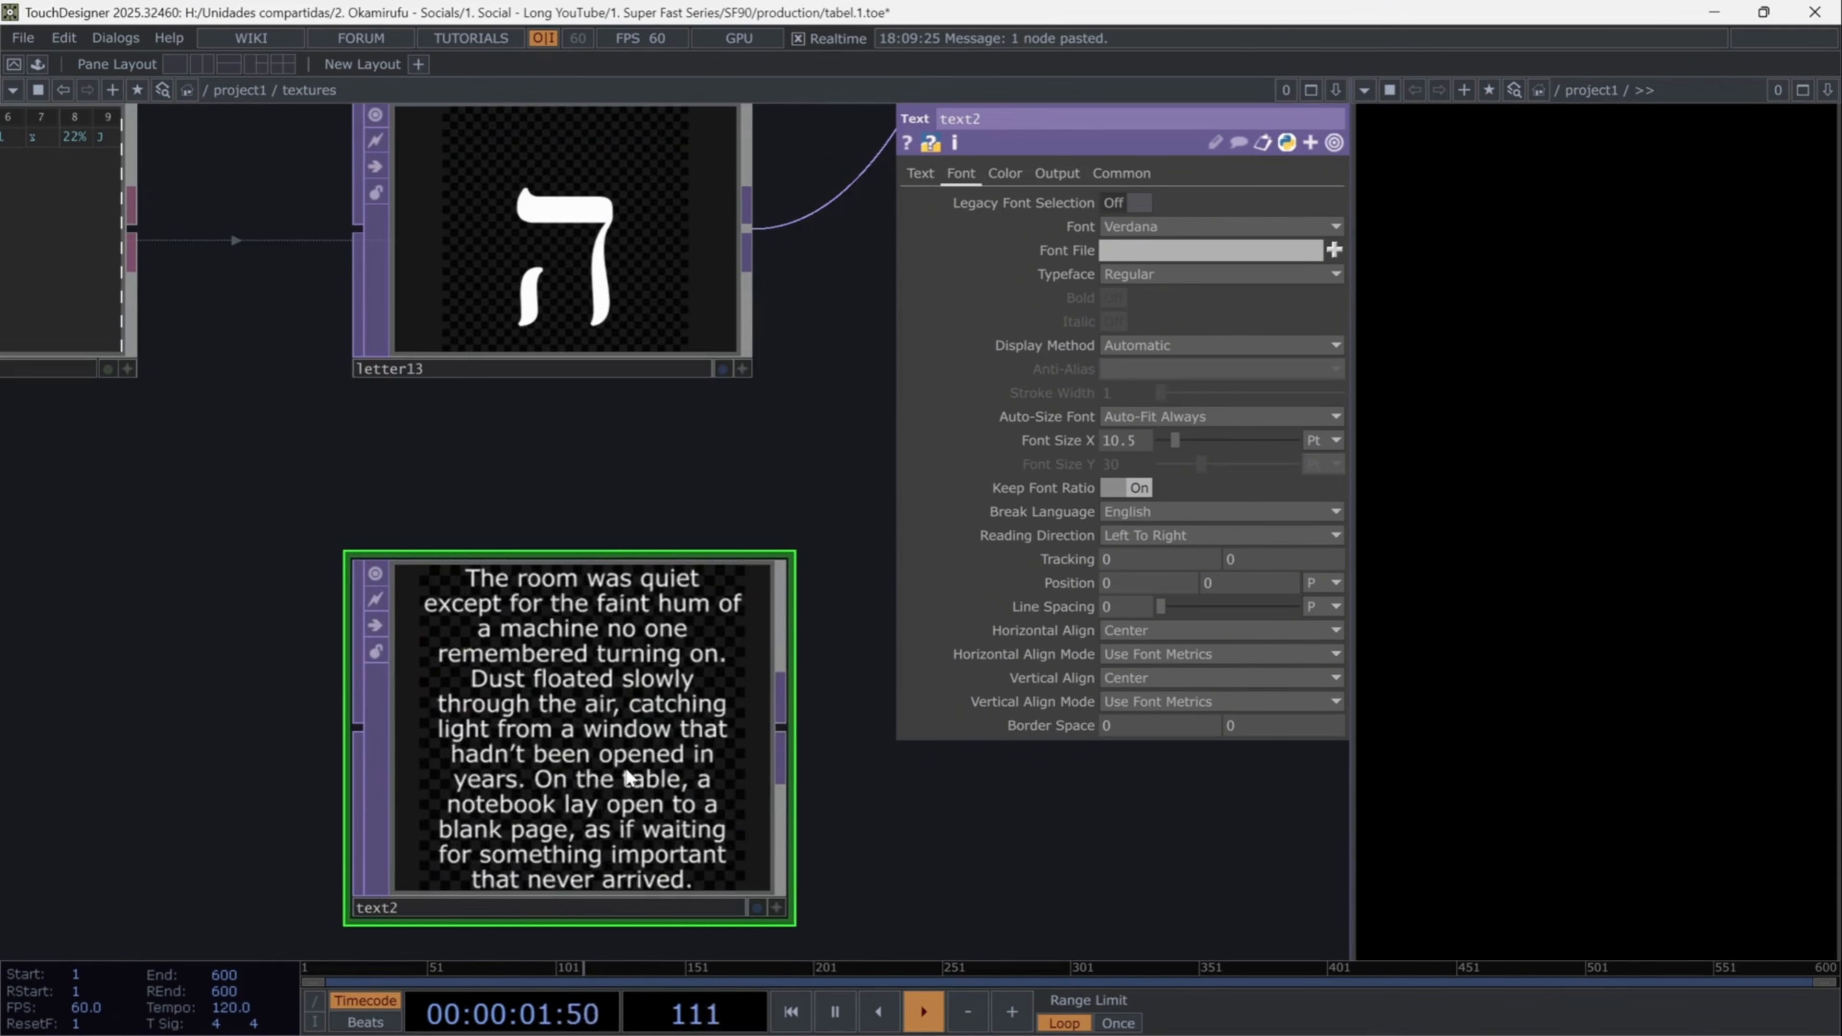
{"action": "left_click", "coordinate": [918, 173]}
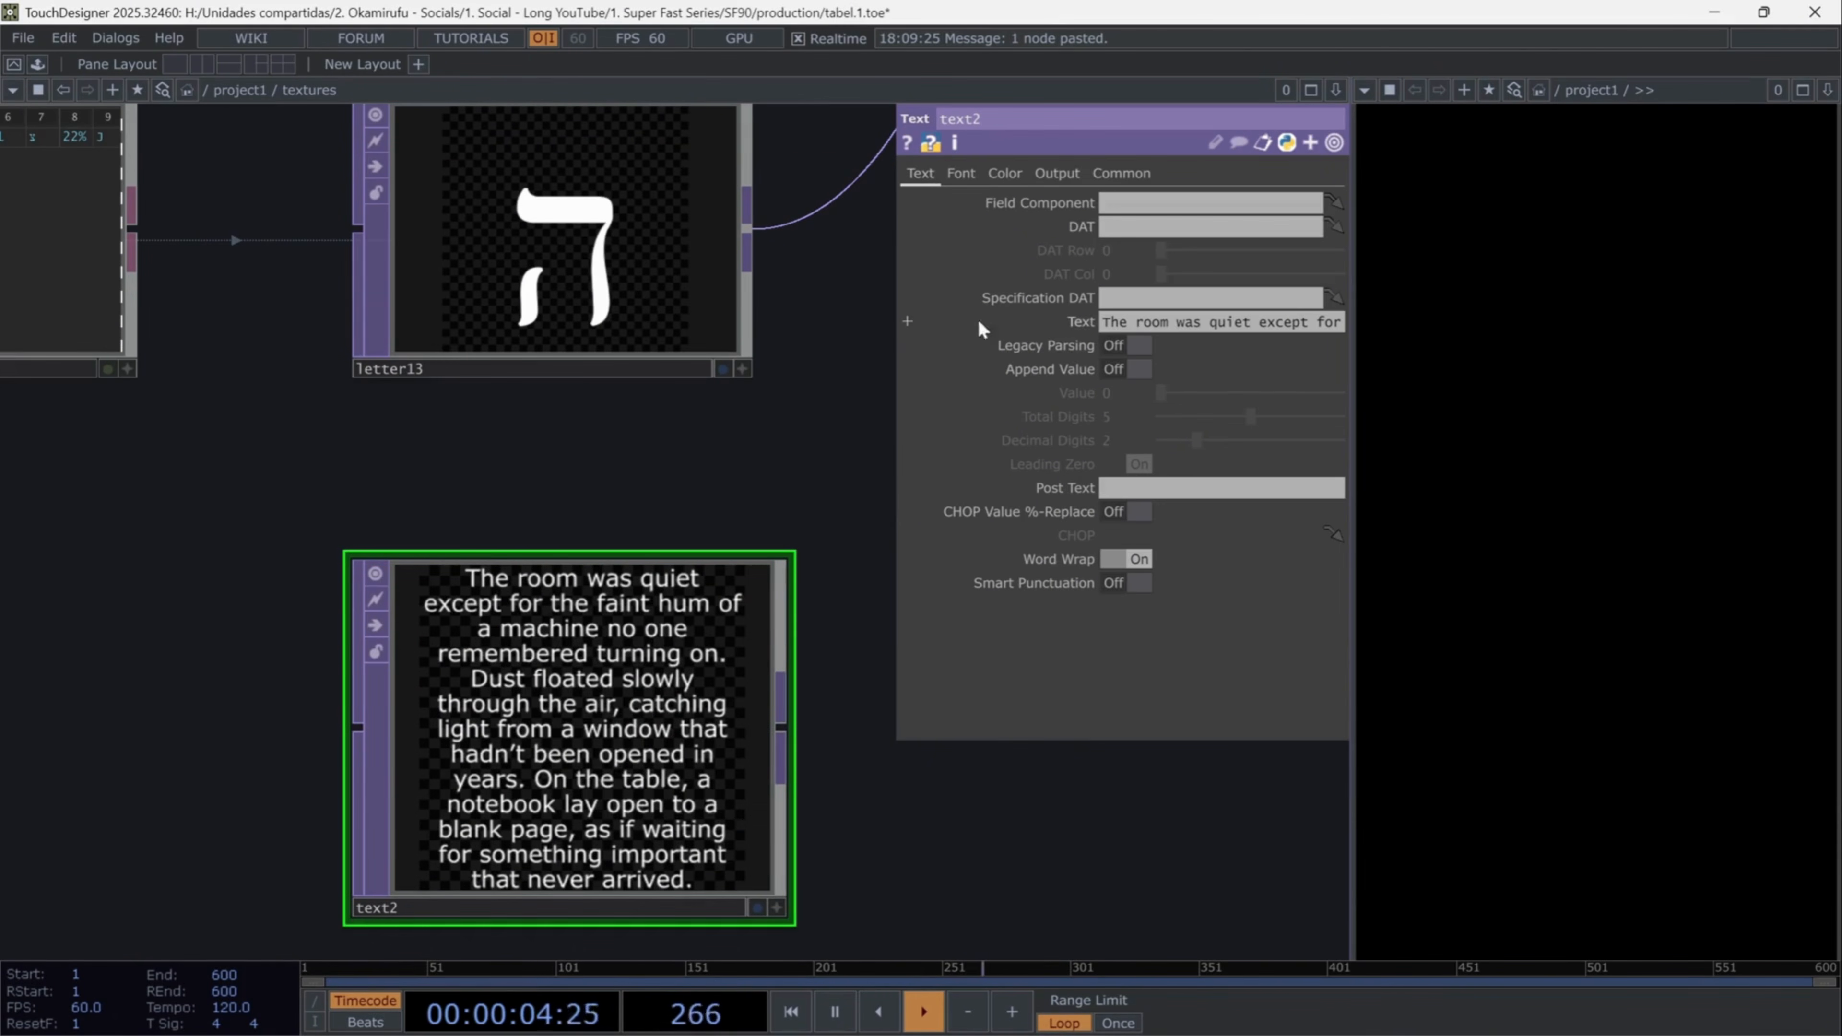
{"action": "left_click", "coordinate": [1086, 327]}
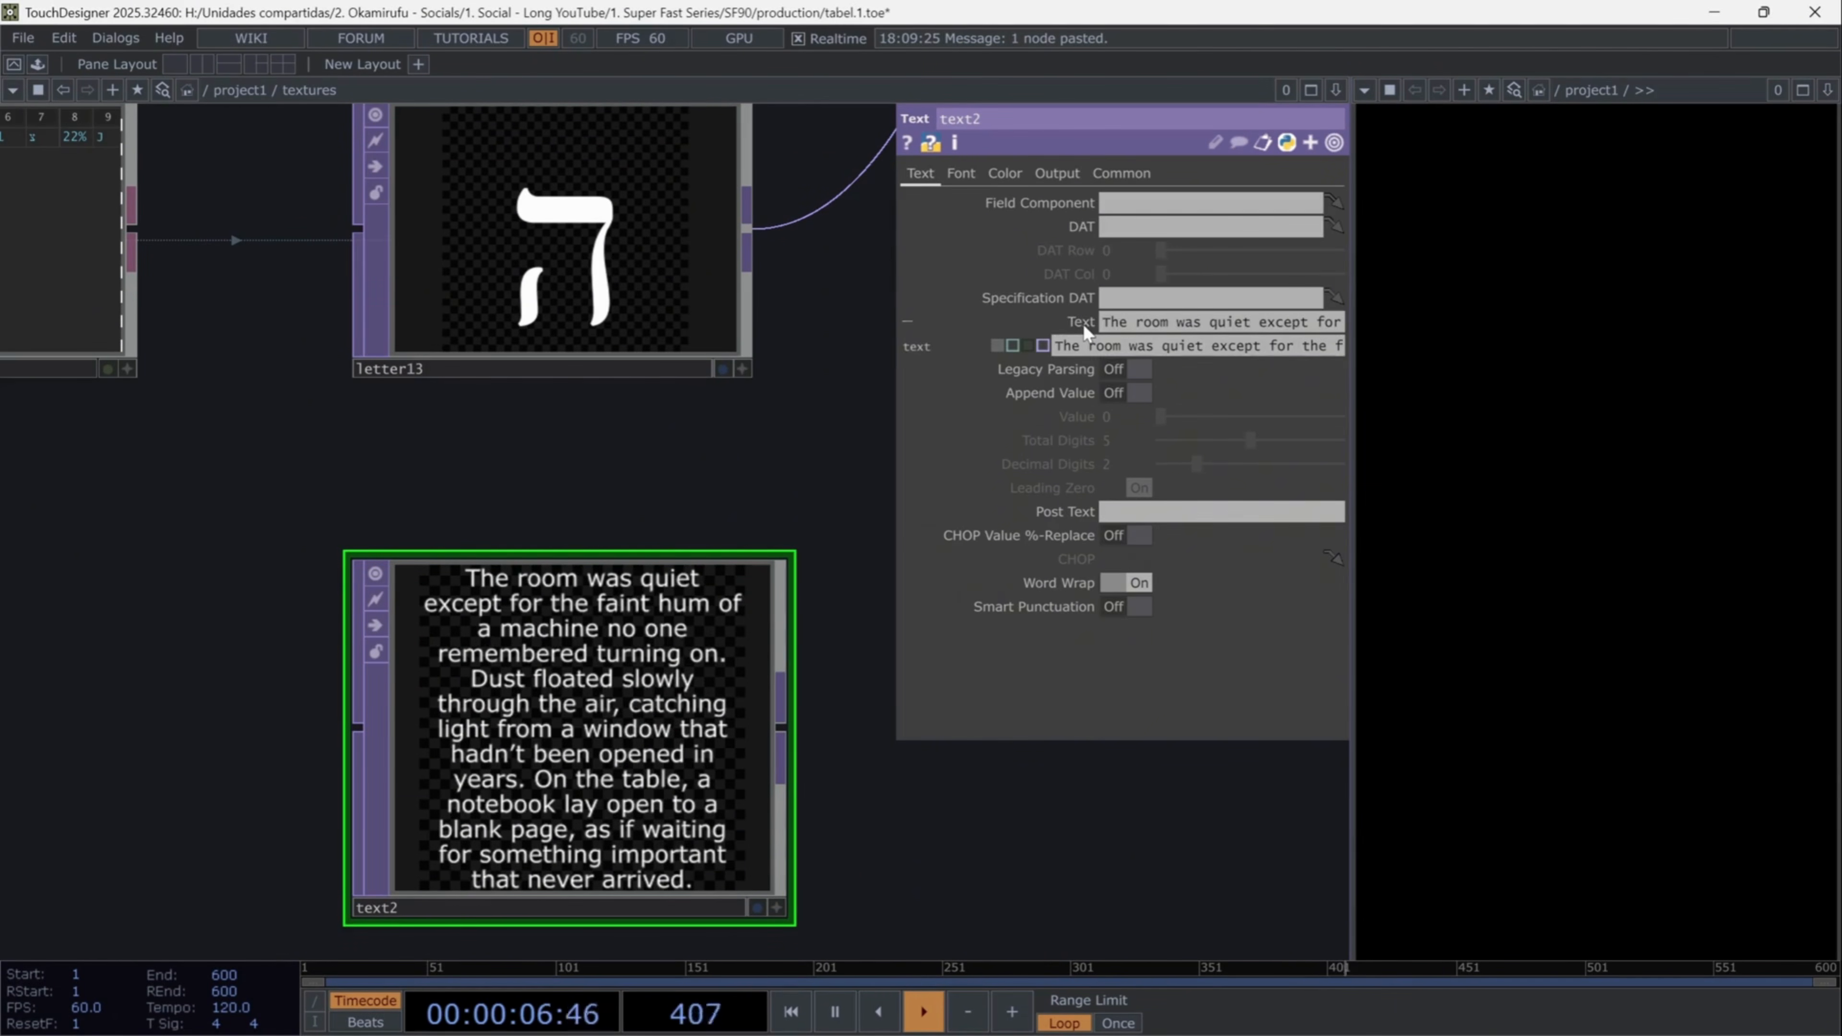
{"action": "left_click", "coordinate": [1085, 326]}
{"action": "scroll", "coordinate": [827, 500], "scroll_direction": "down", "scroll_amount": 5}
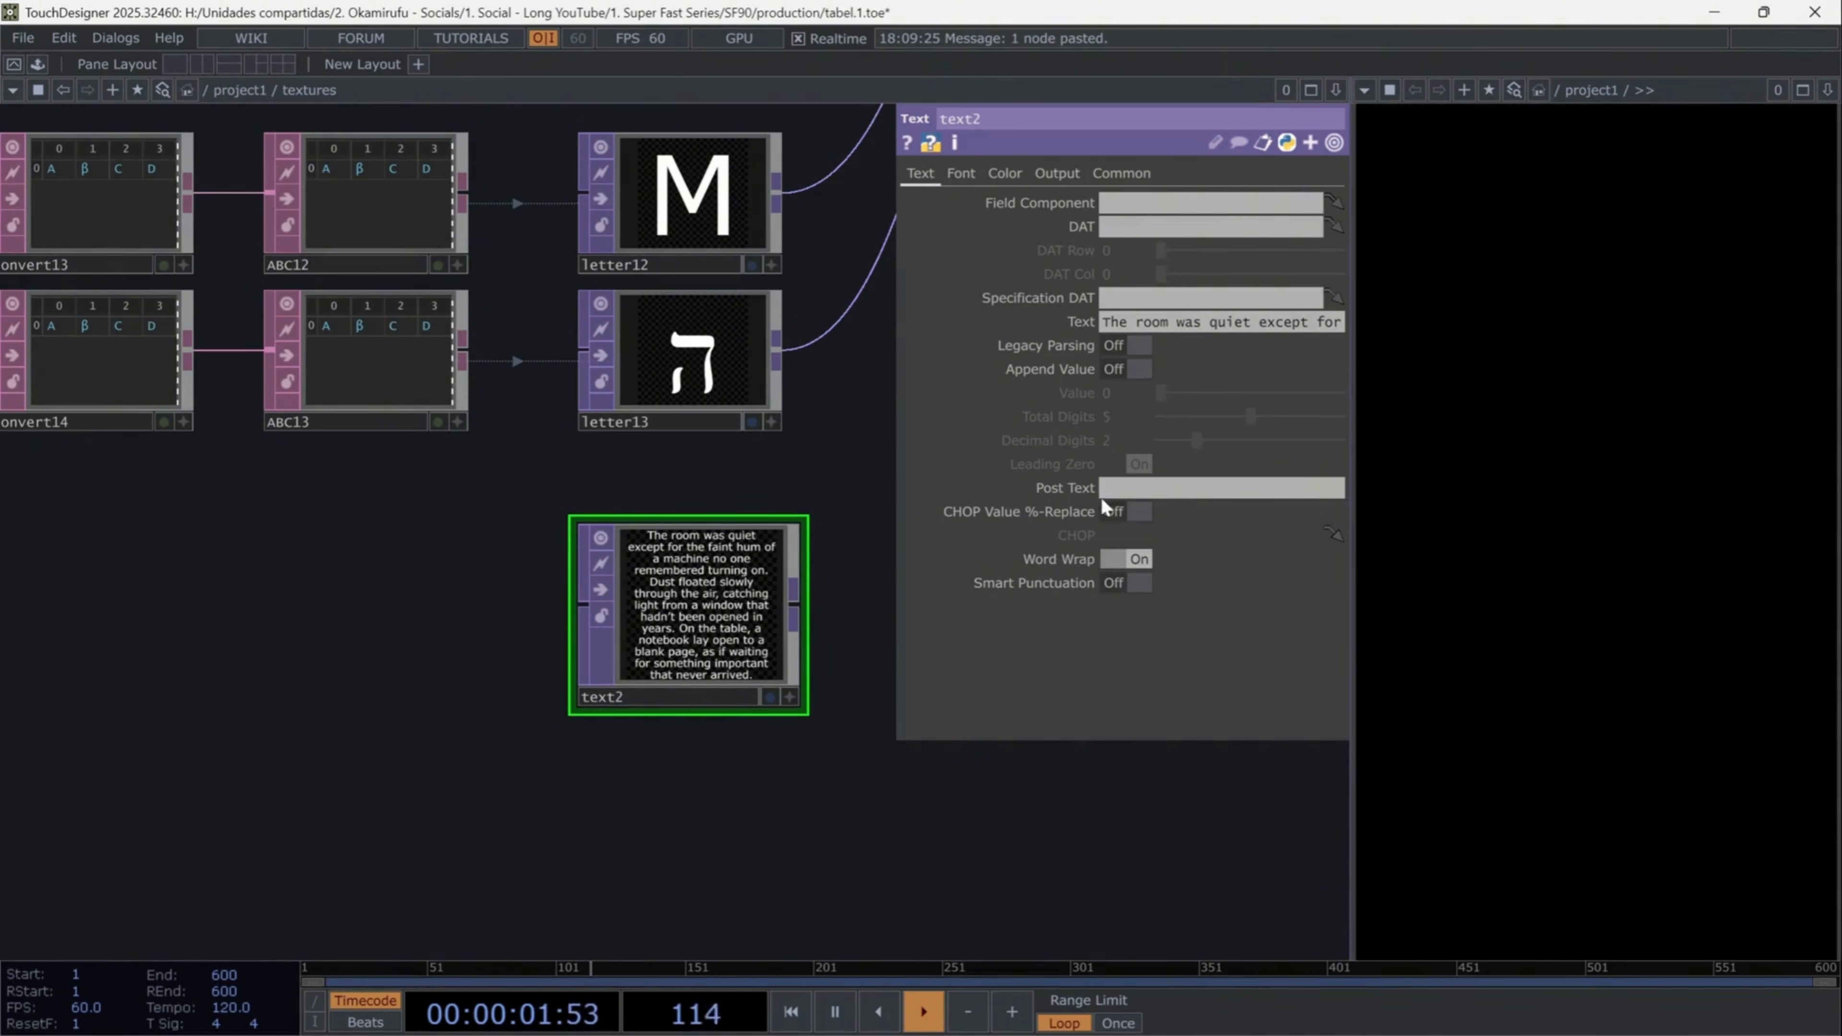
{"action": "left_click", "coordinate": [960, 173]}
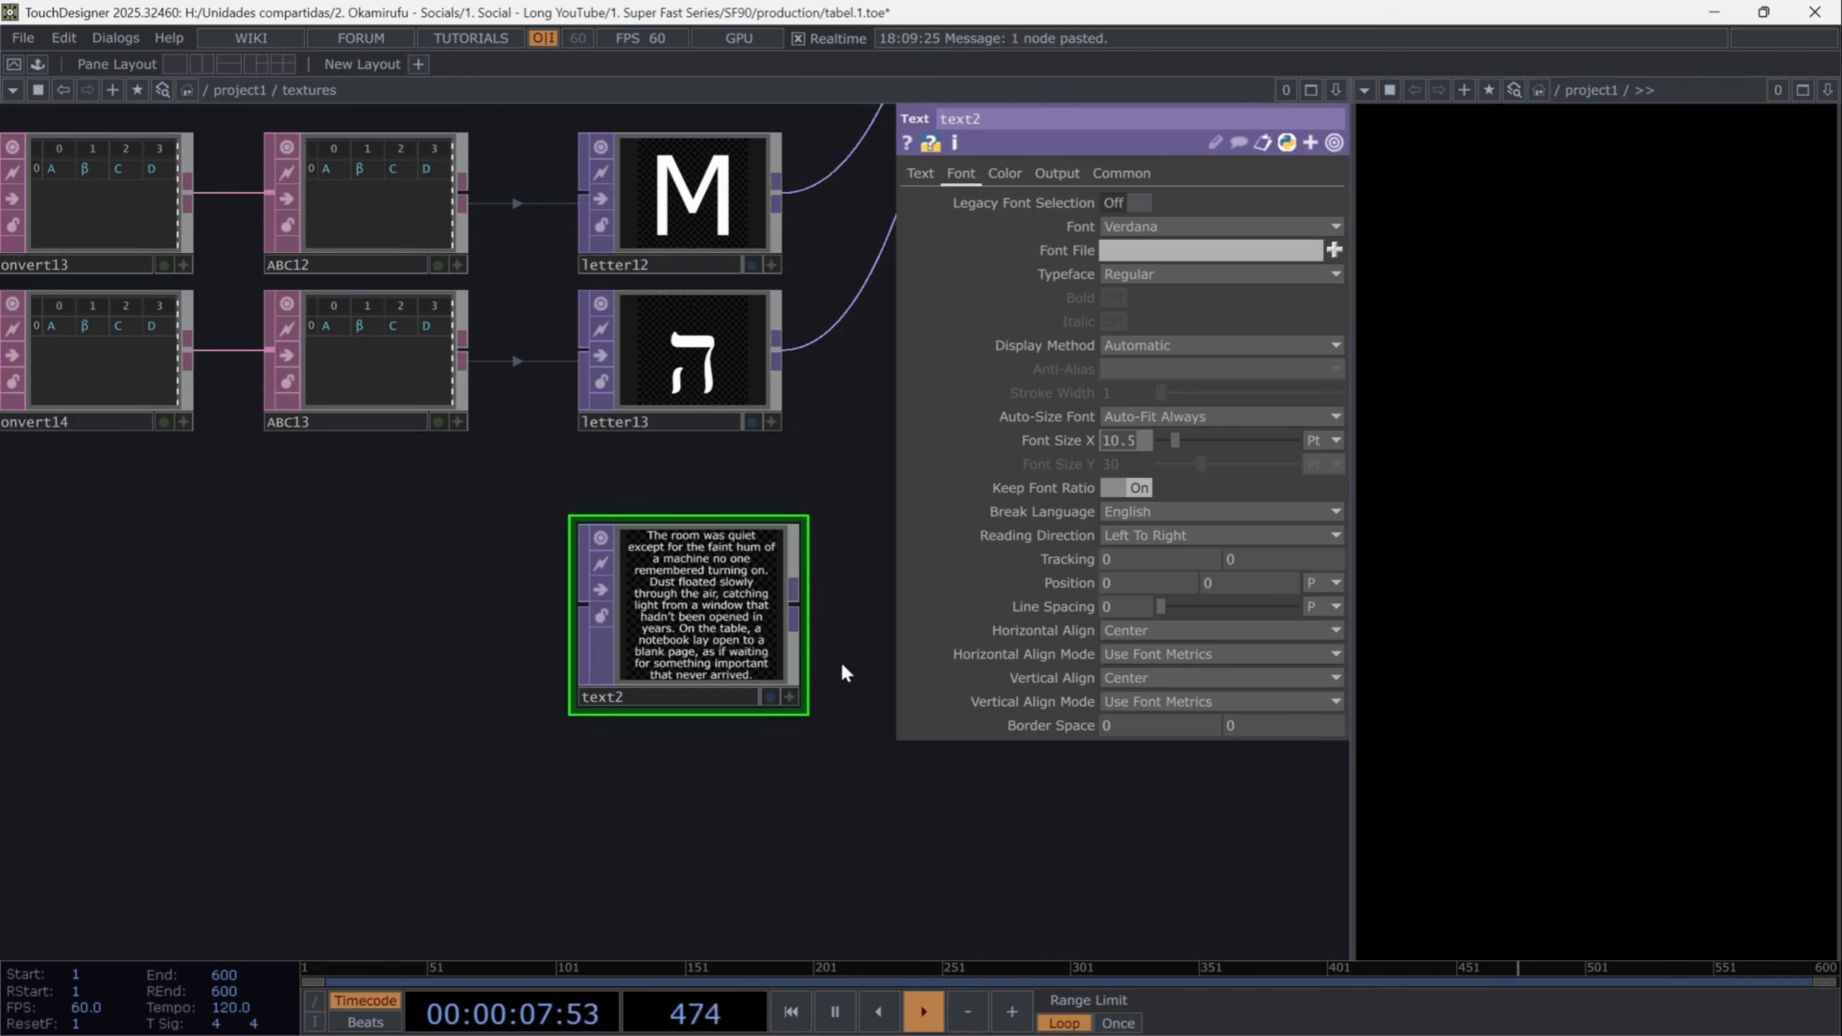
- Add a second paragraph Text TOP starting "There are moments when time" and connect both paragraph nodes to switch1
{"action": "scroll", "coordinate": [844, 675], "scroll_direction": "down", "scroll_amount": 5}
{"action": "scroll", "coordinate": [845, 675], "scroll_direction": "down", "scroll_amount": 2}
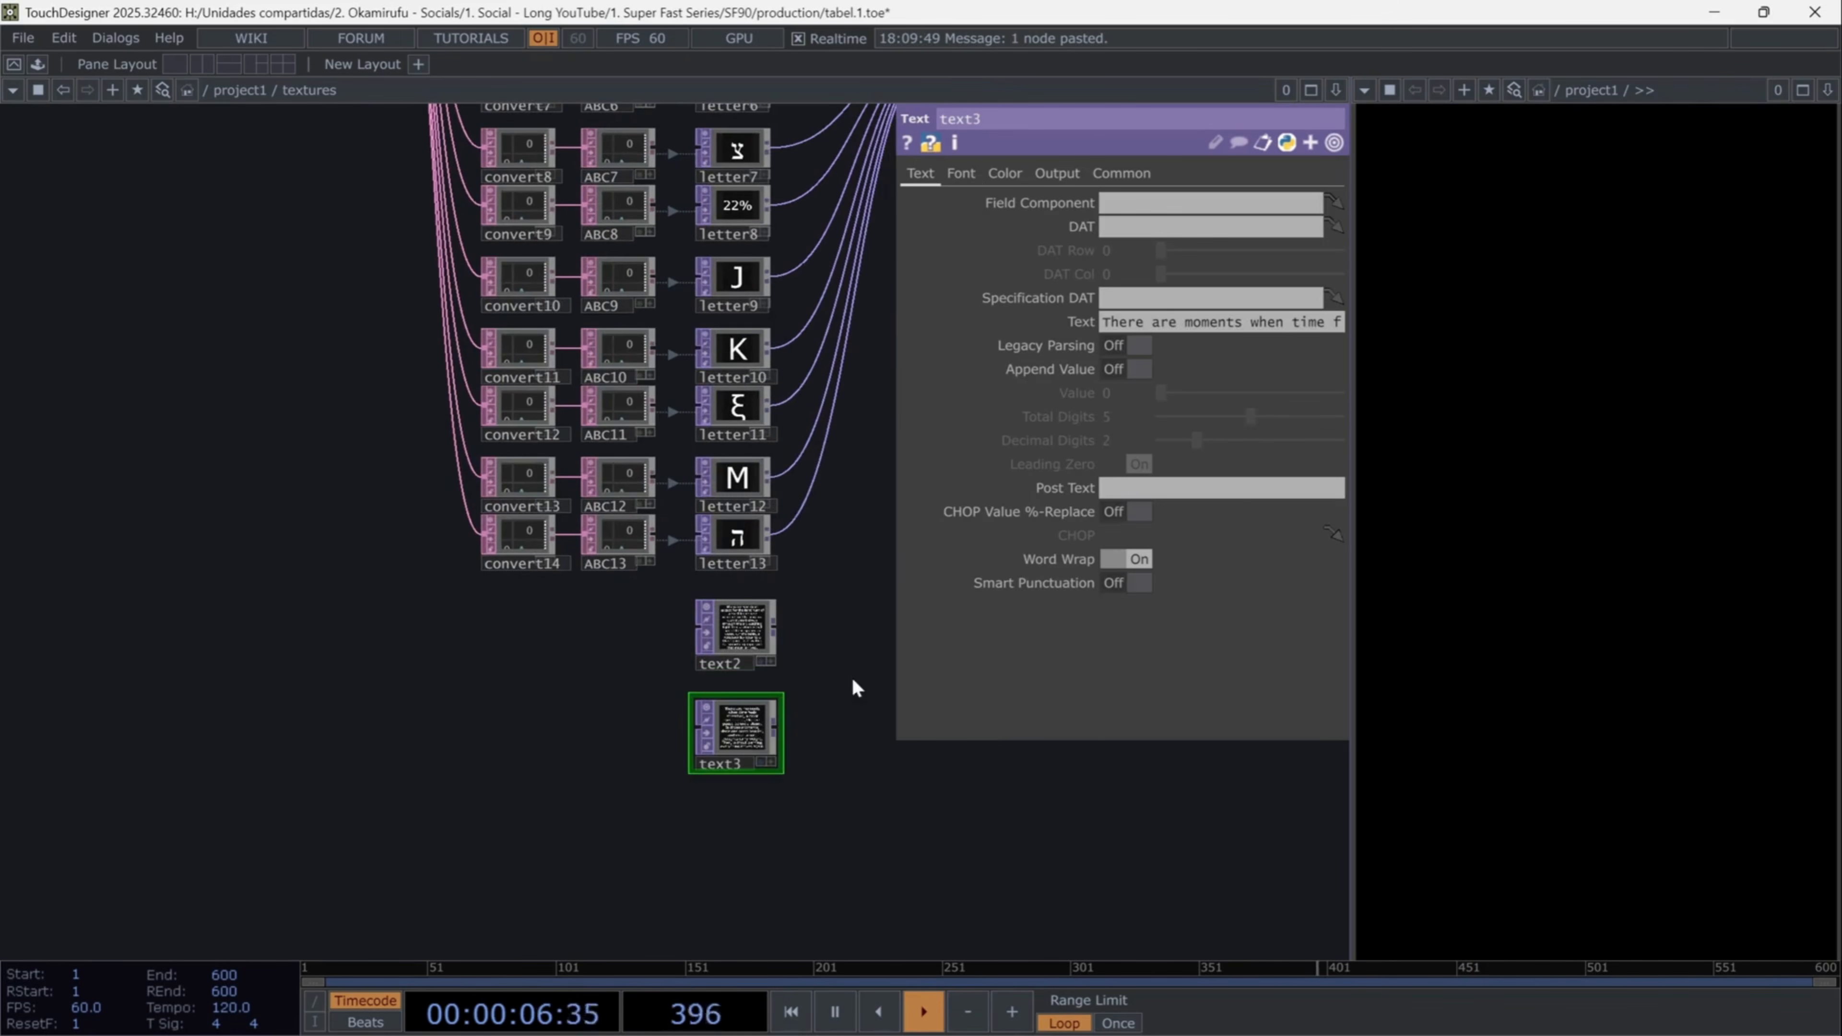
{"action": "scroll", "coordinate": [852, 677], "scroll_direction": "down", "scroll_amount": 2}
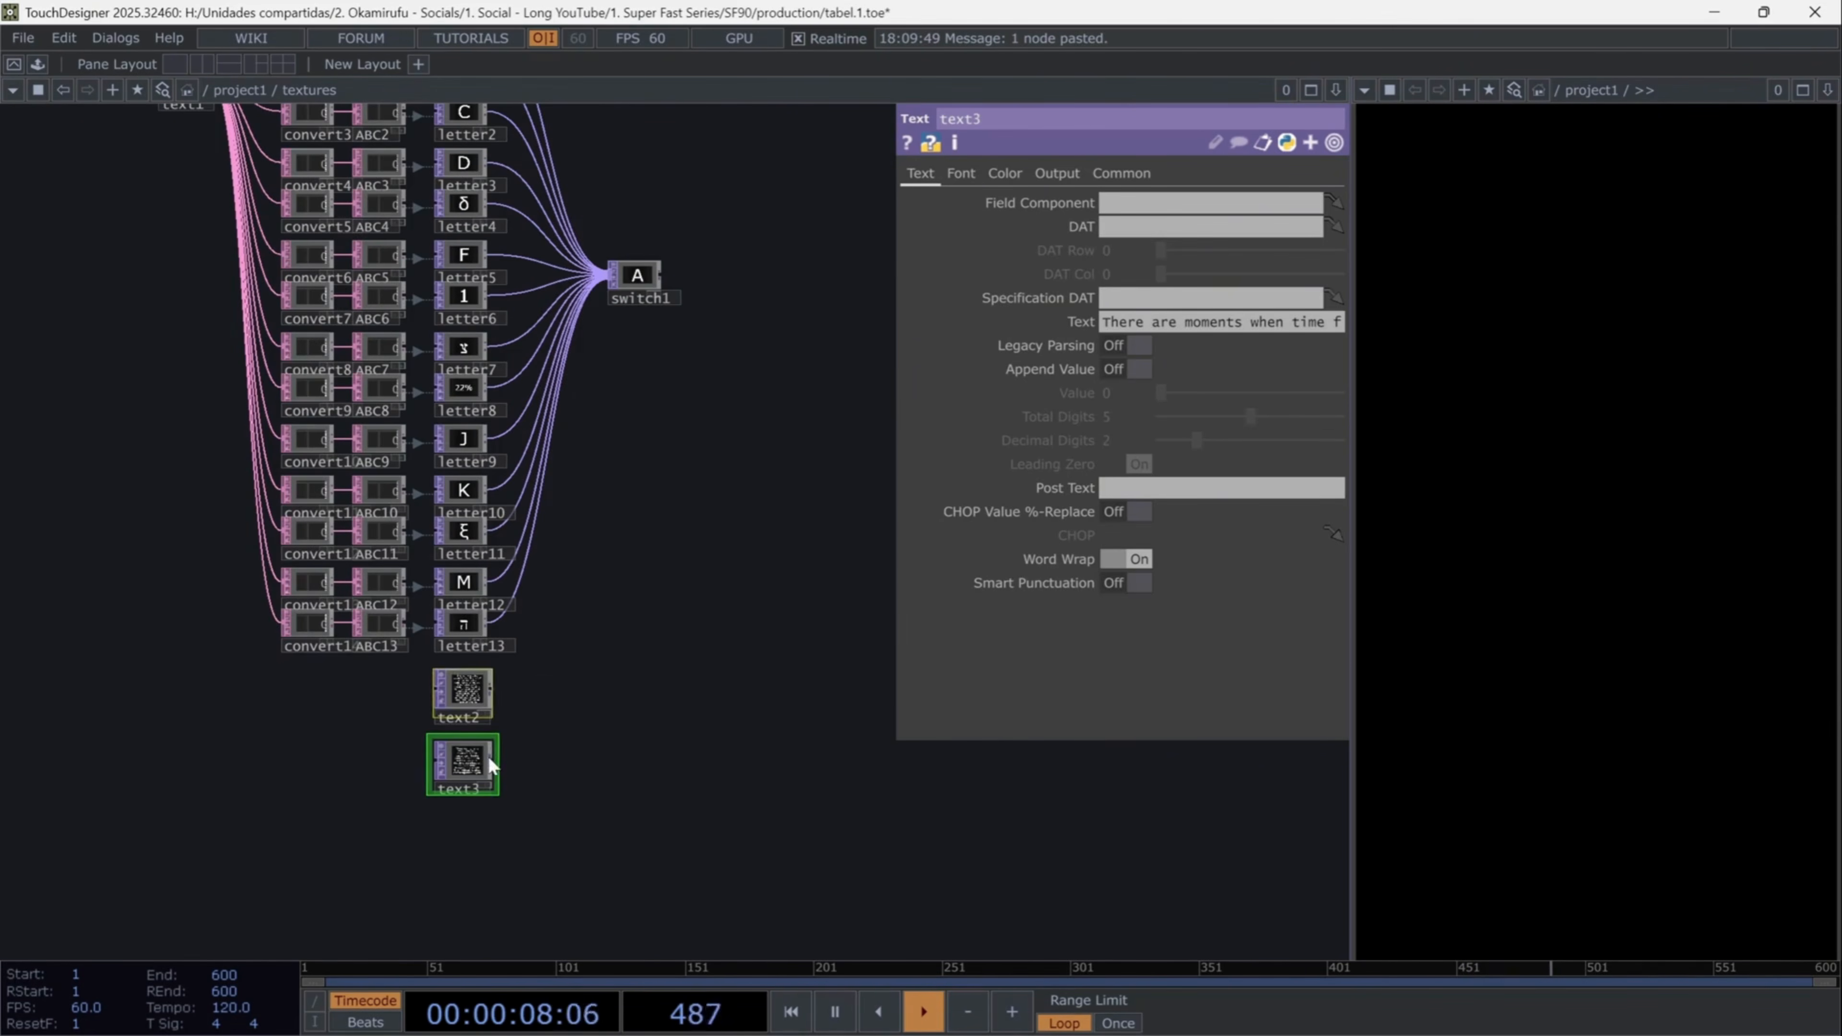
{"action": "left_click_drag", "start_coordinate": [496, 688], "coordinate": [613, 277]}
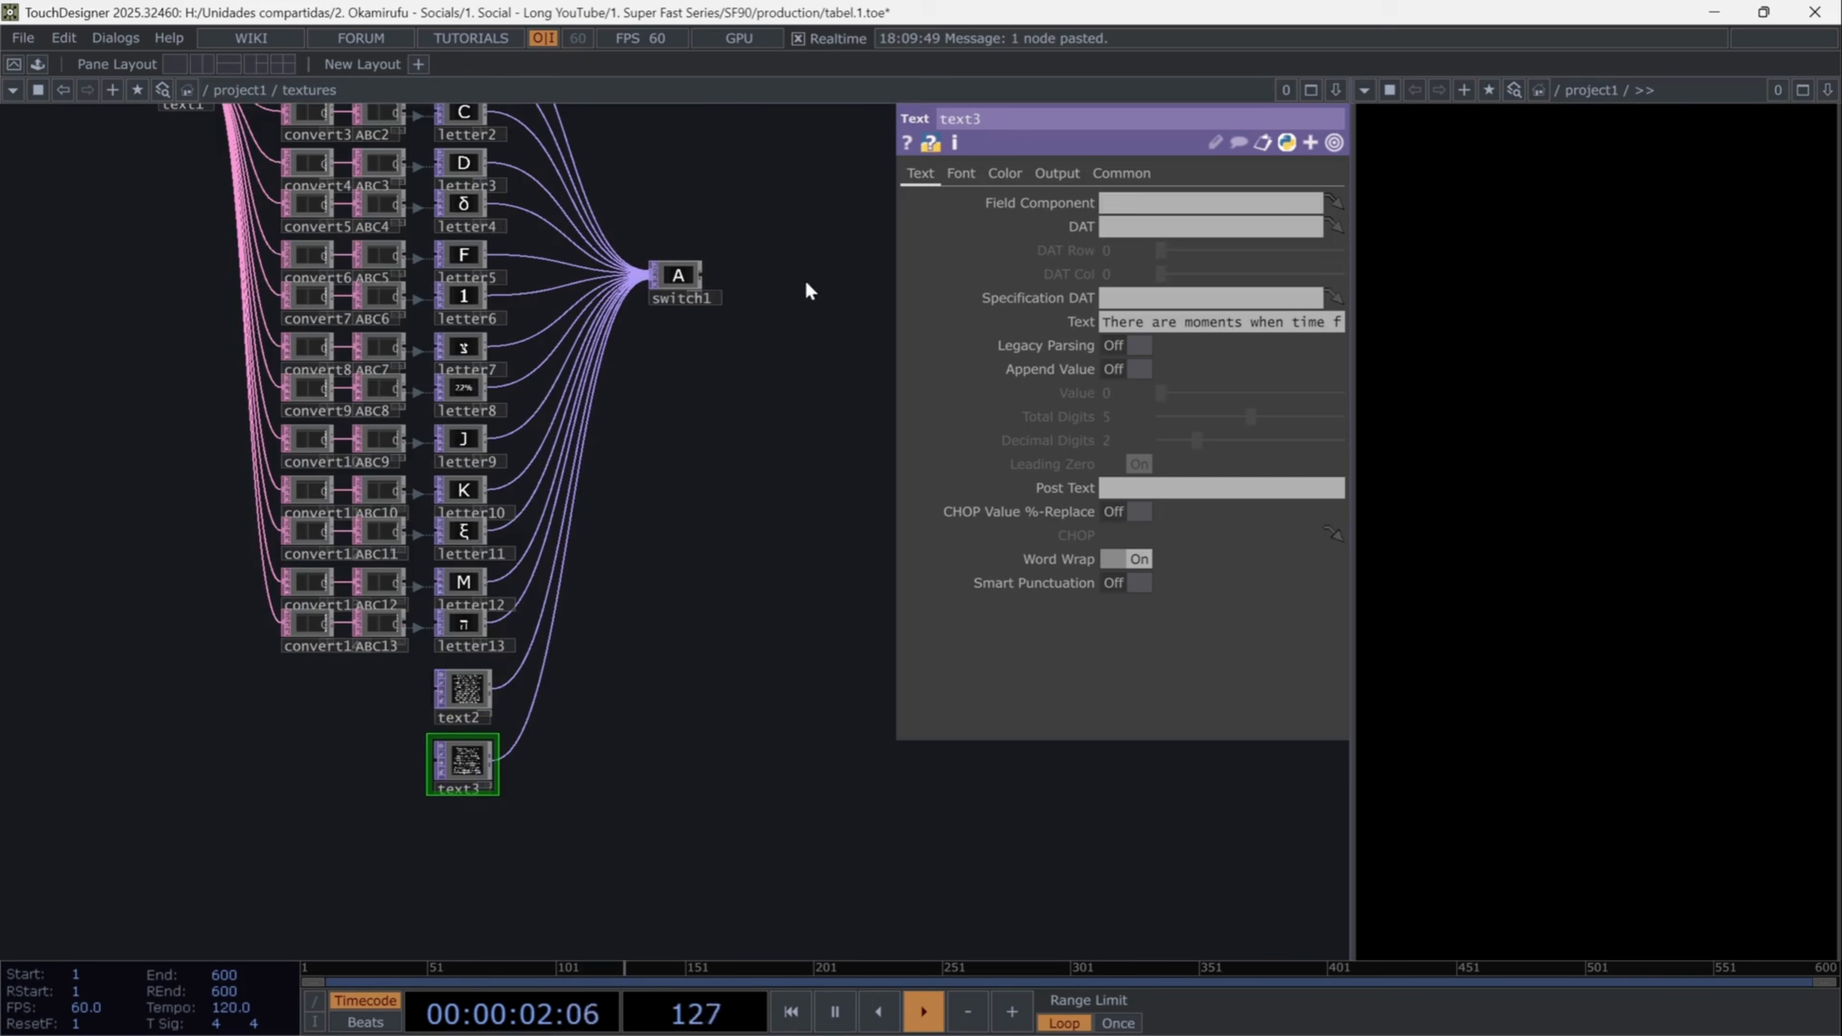
- Add a Constant CHOP below switch1
{"action": "scroll", "coordinate": [773, 272], "scroll_direction": "up", "scroll_amount": 5}
{"action": "key", "text": "Tab"}
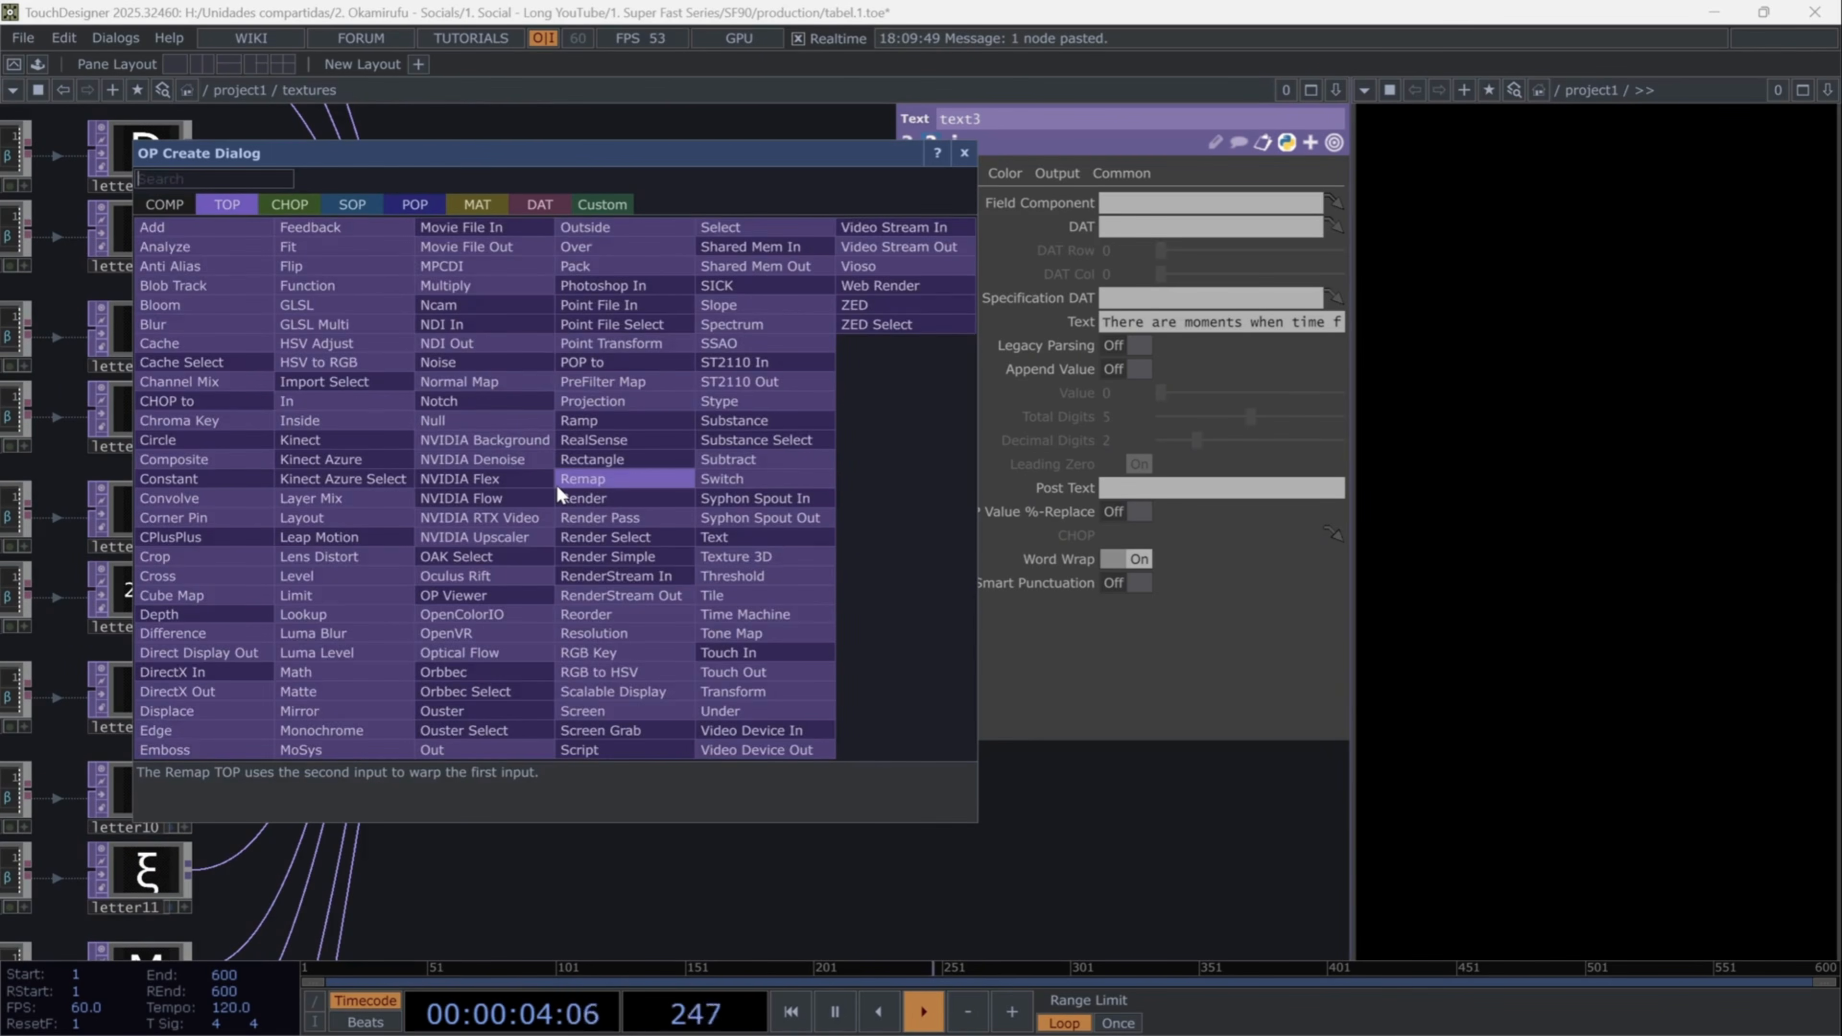
{"action": "type", "text": "consta"}
{"action": "left_click", "coordinate": [287, 205]}
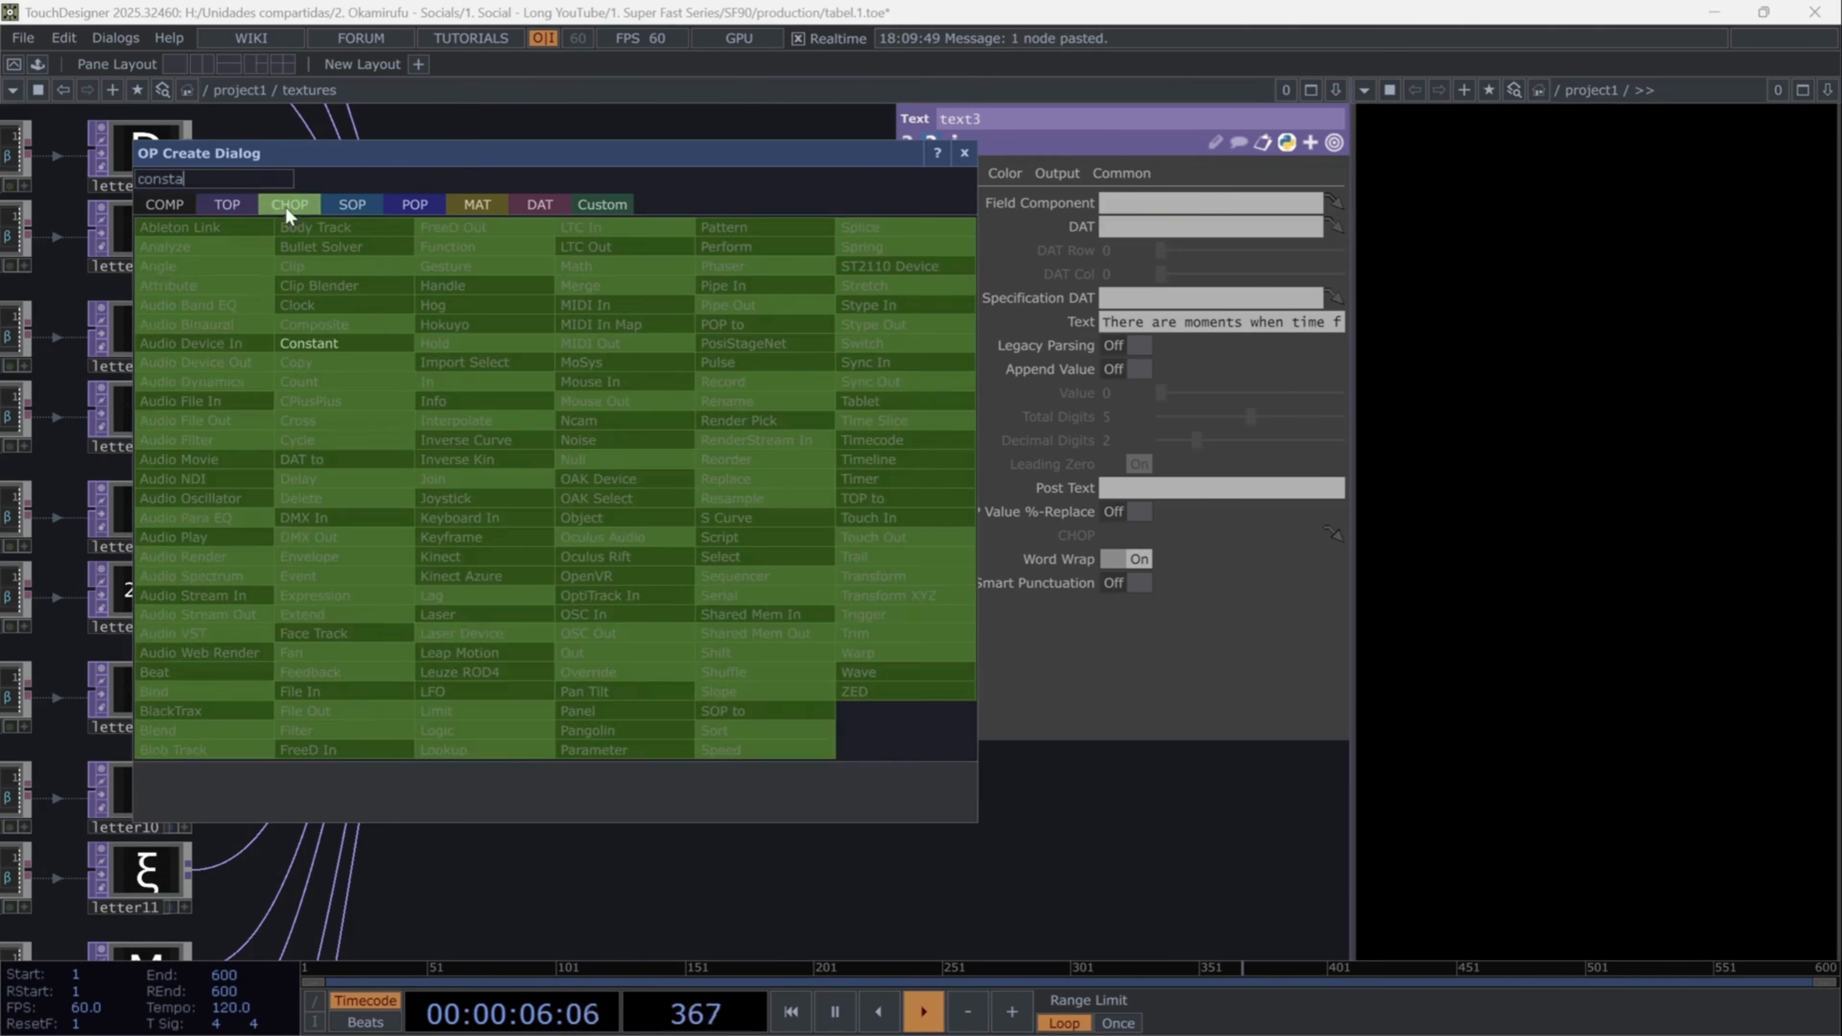
{"action": "left_click", "coordinate": [332, 341]}
{"action": "left_click", "coordinate": [559, 485]}
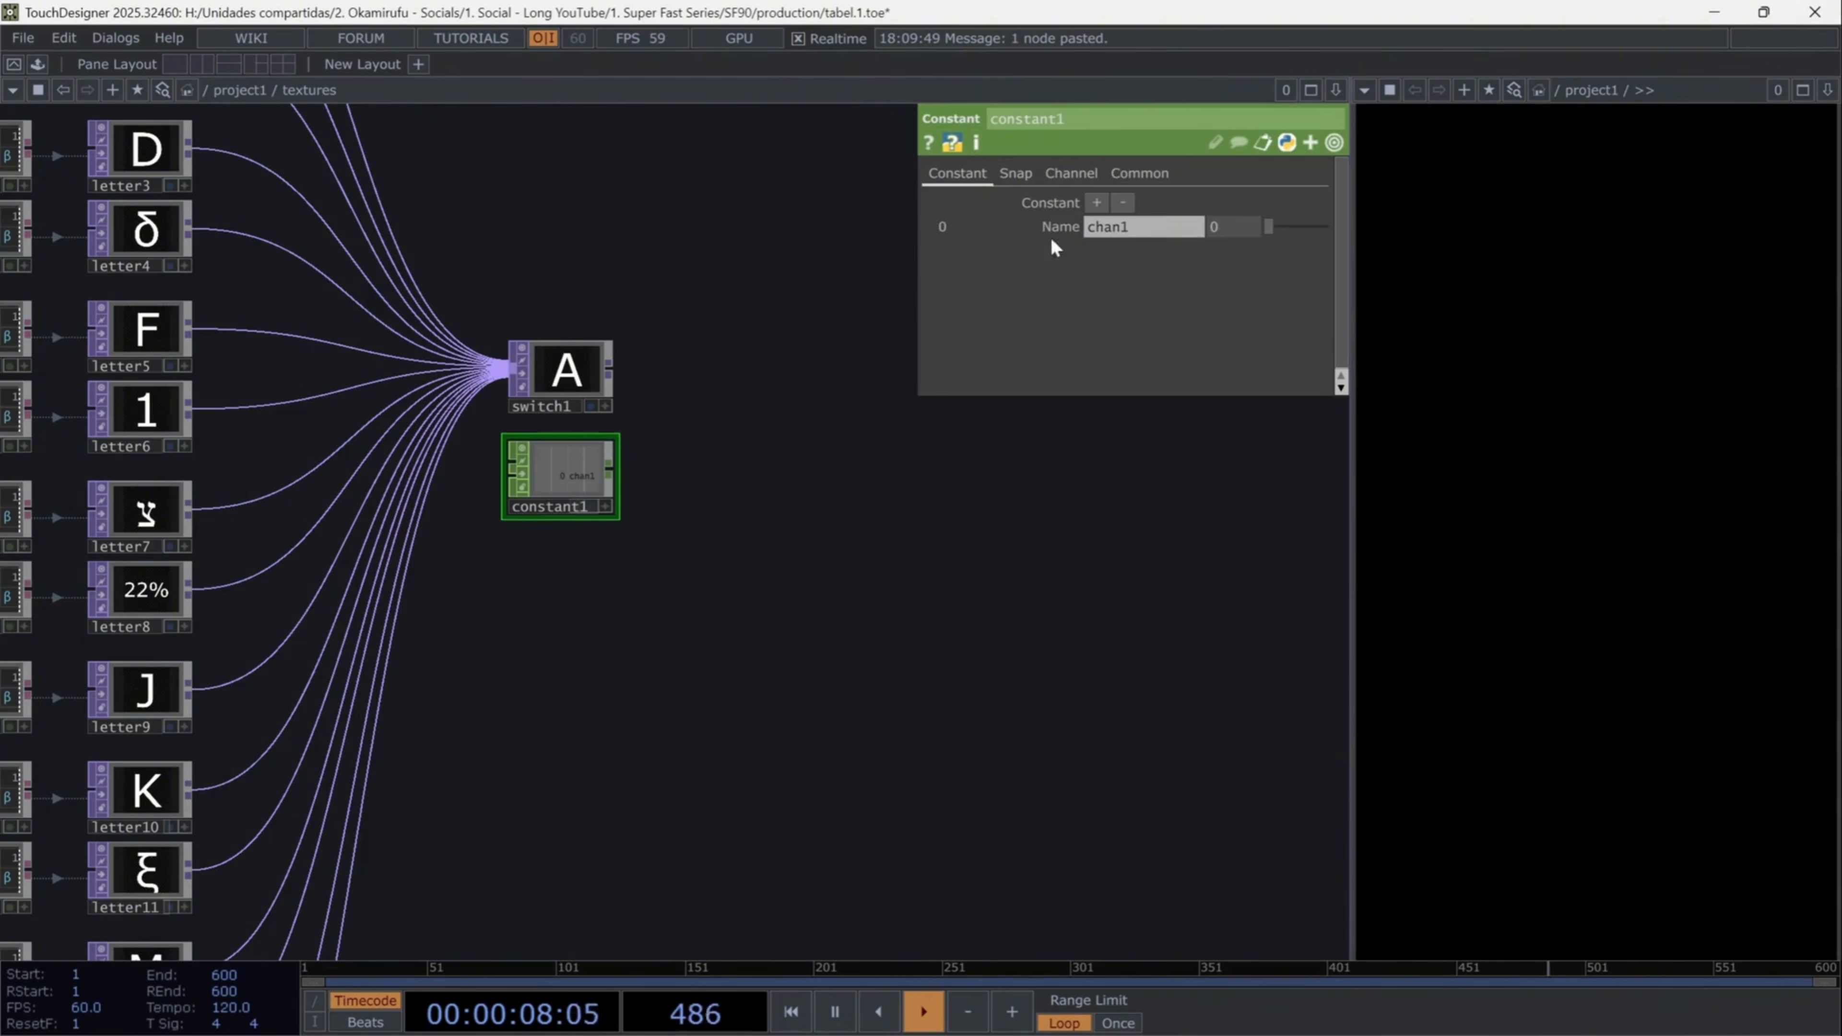
- Name constant1's channel timecode and set its value expression to me.time.frame % op('info1')['num_cols'] + 3
{"action": "left_click_drag", "start_coordinate": [1157, 228], "coordinate": [1042, 221]}
{"action": "type", "text": "timecode"}
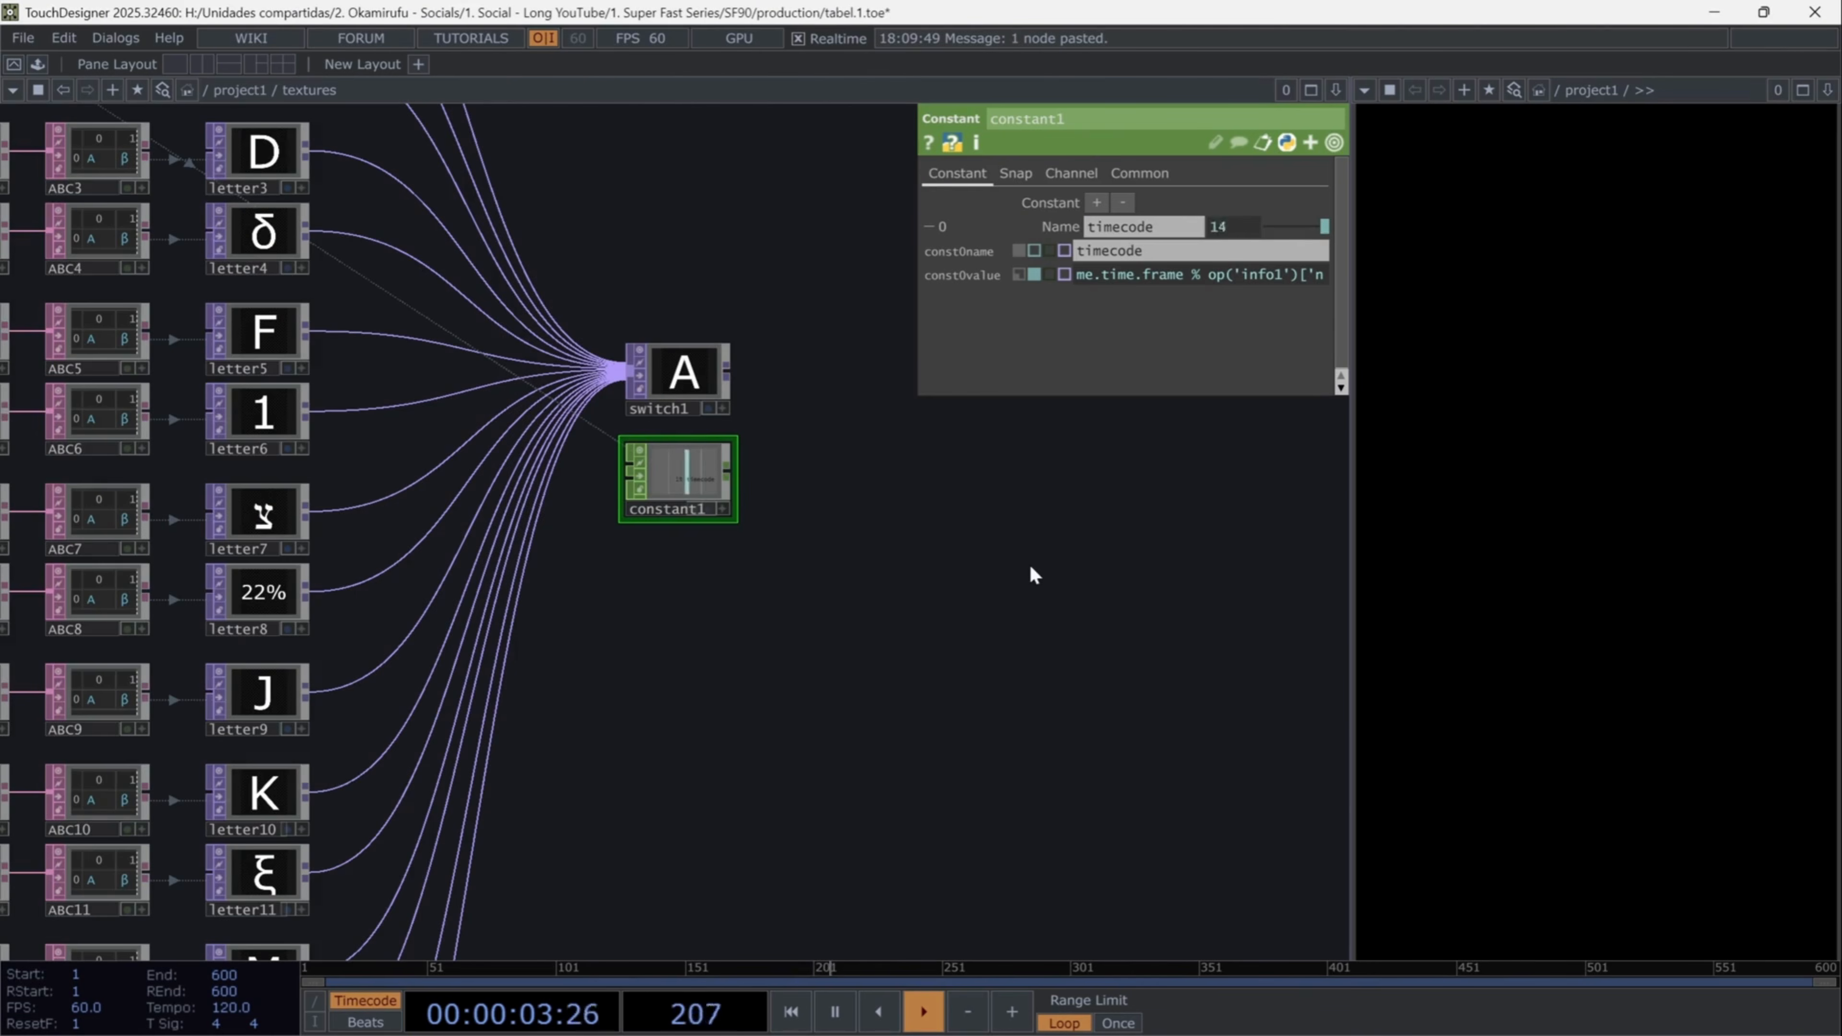
{"action": "left_click_drag", "start_coordinate": [920, 348], "coordinate": [729, 364]}
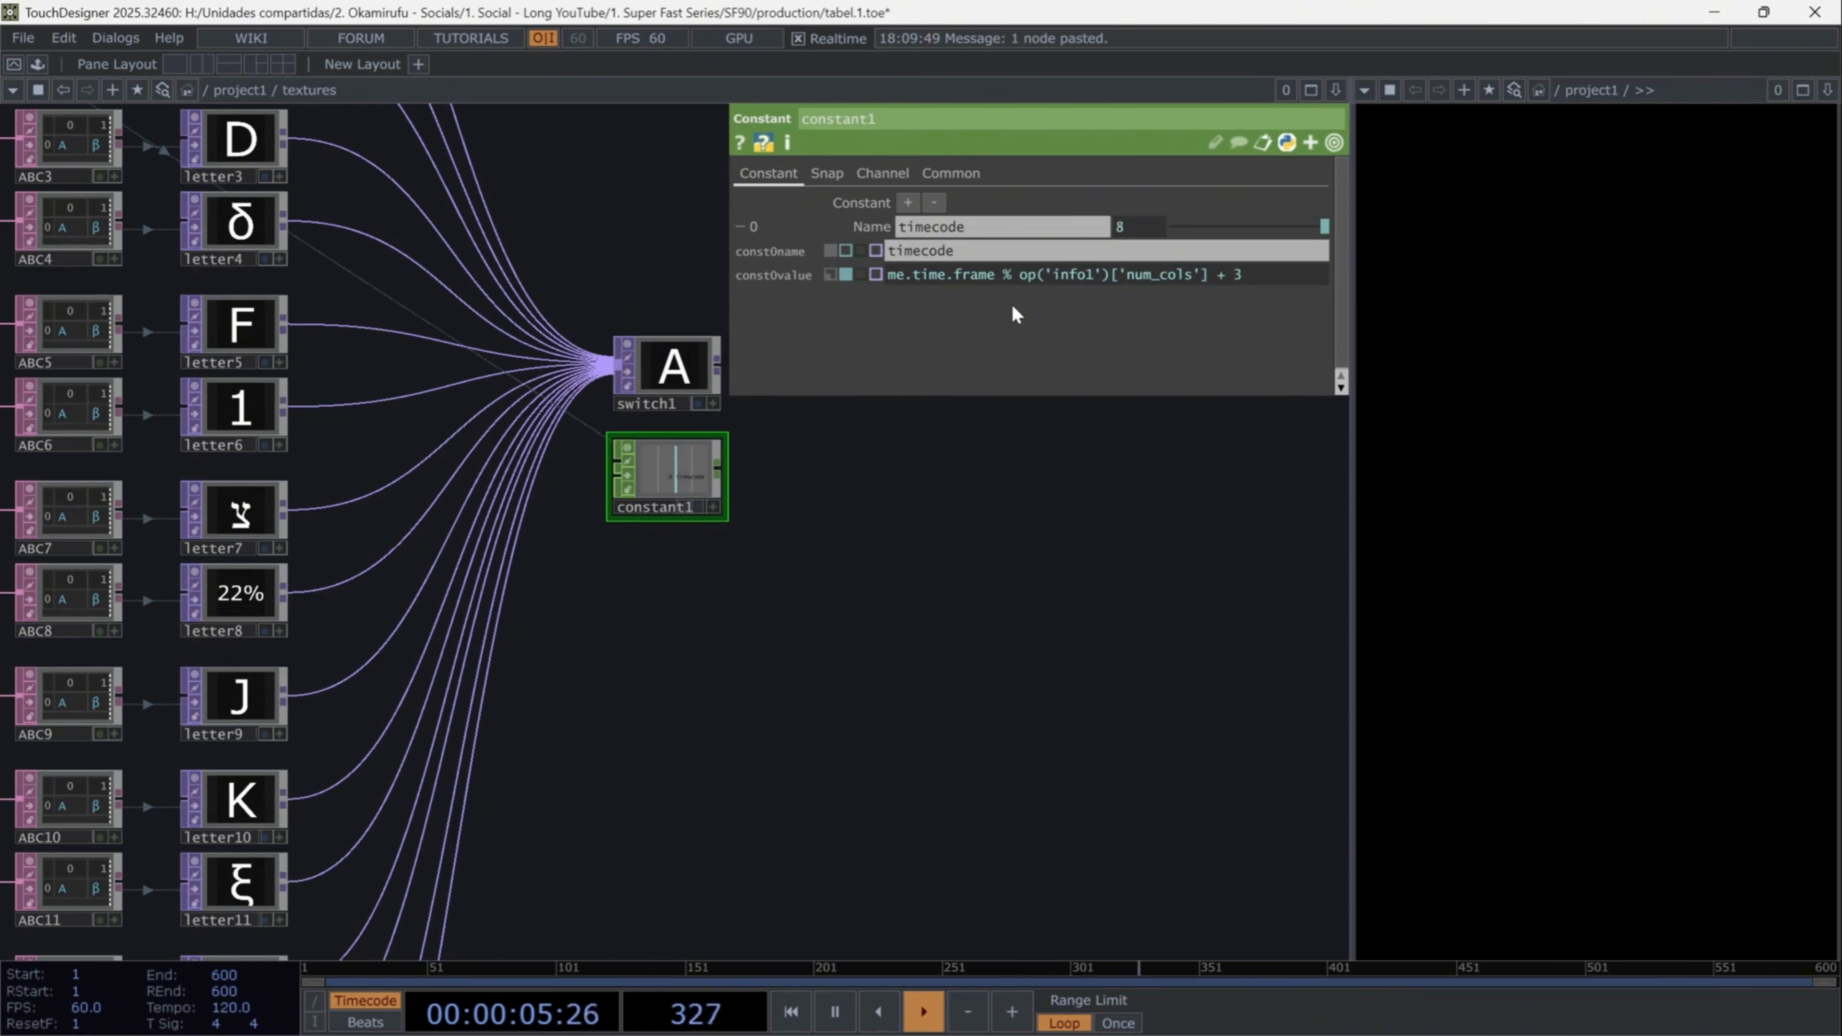
{"action": "left_click_drag", "start_coordinate": [995, 275], "coordinate": [888, 279]}
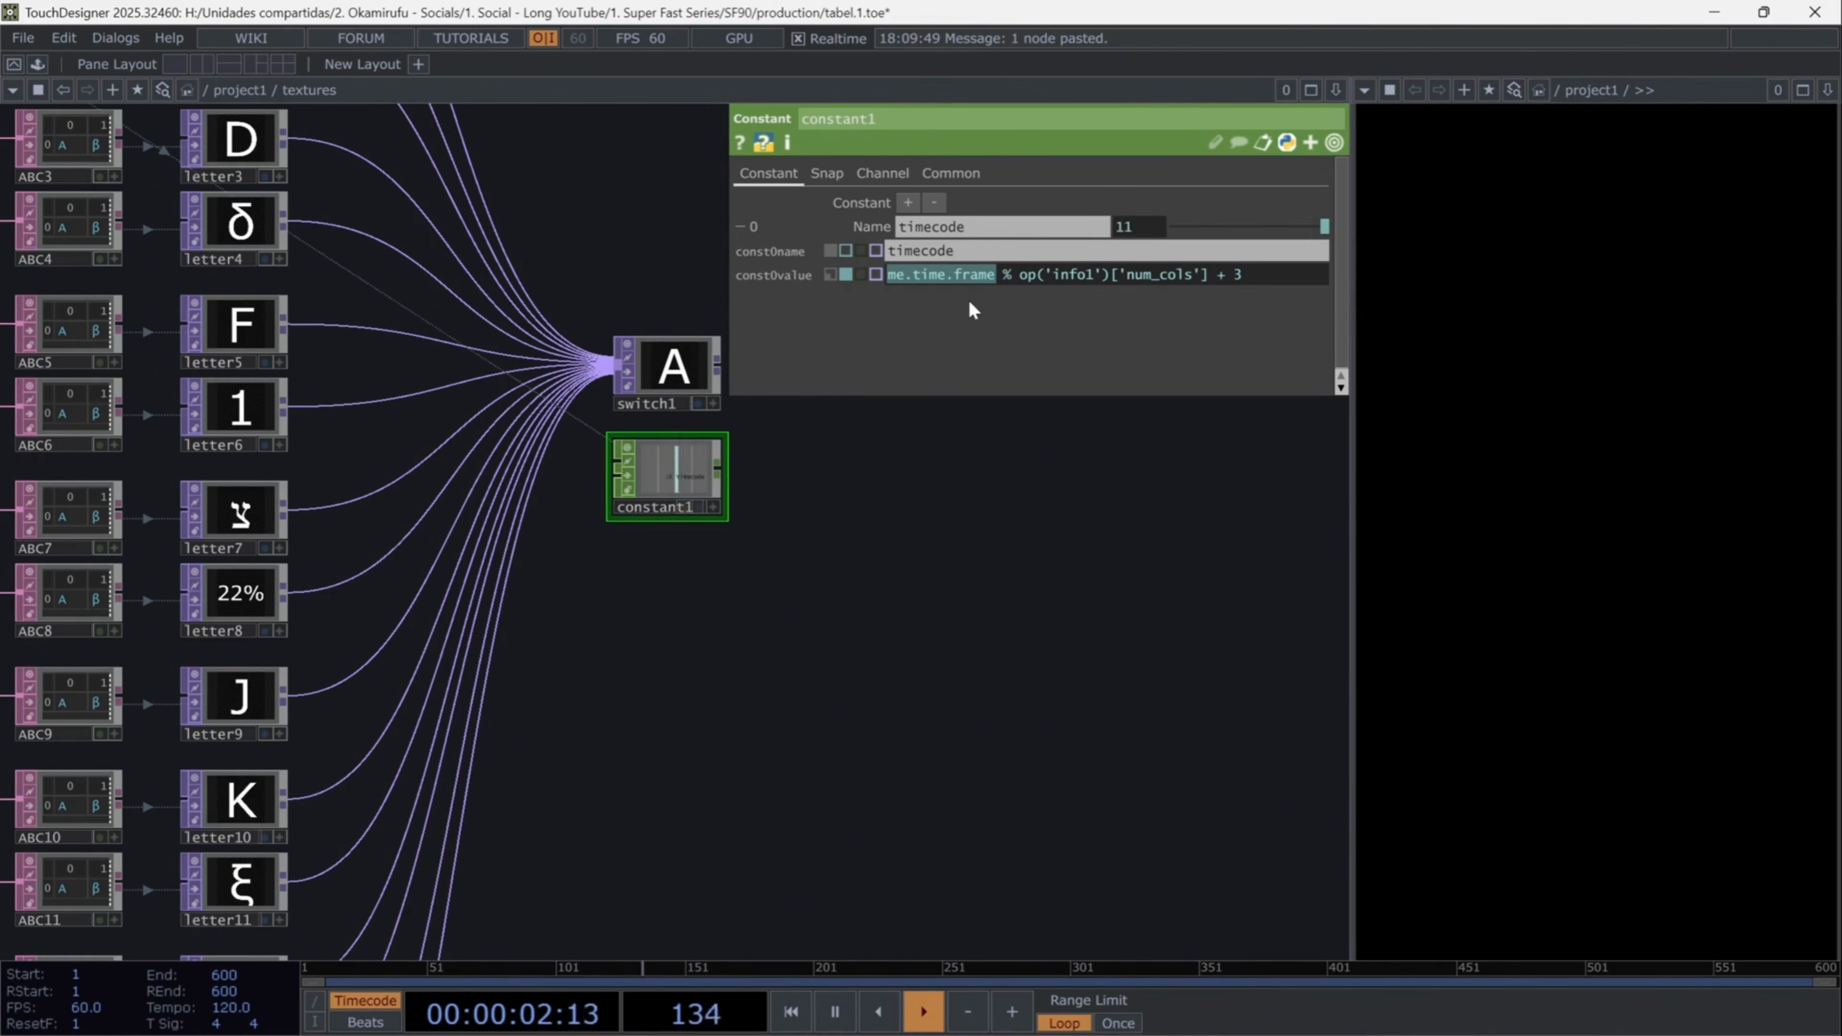
{"action": "left_click_drag", "start_coordinate": [1012, 283], "coordinate": [1001, 280]}
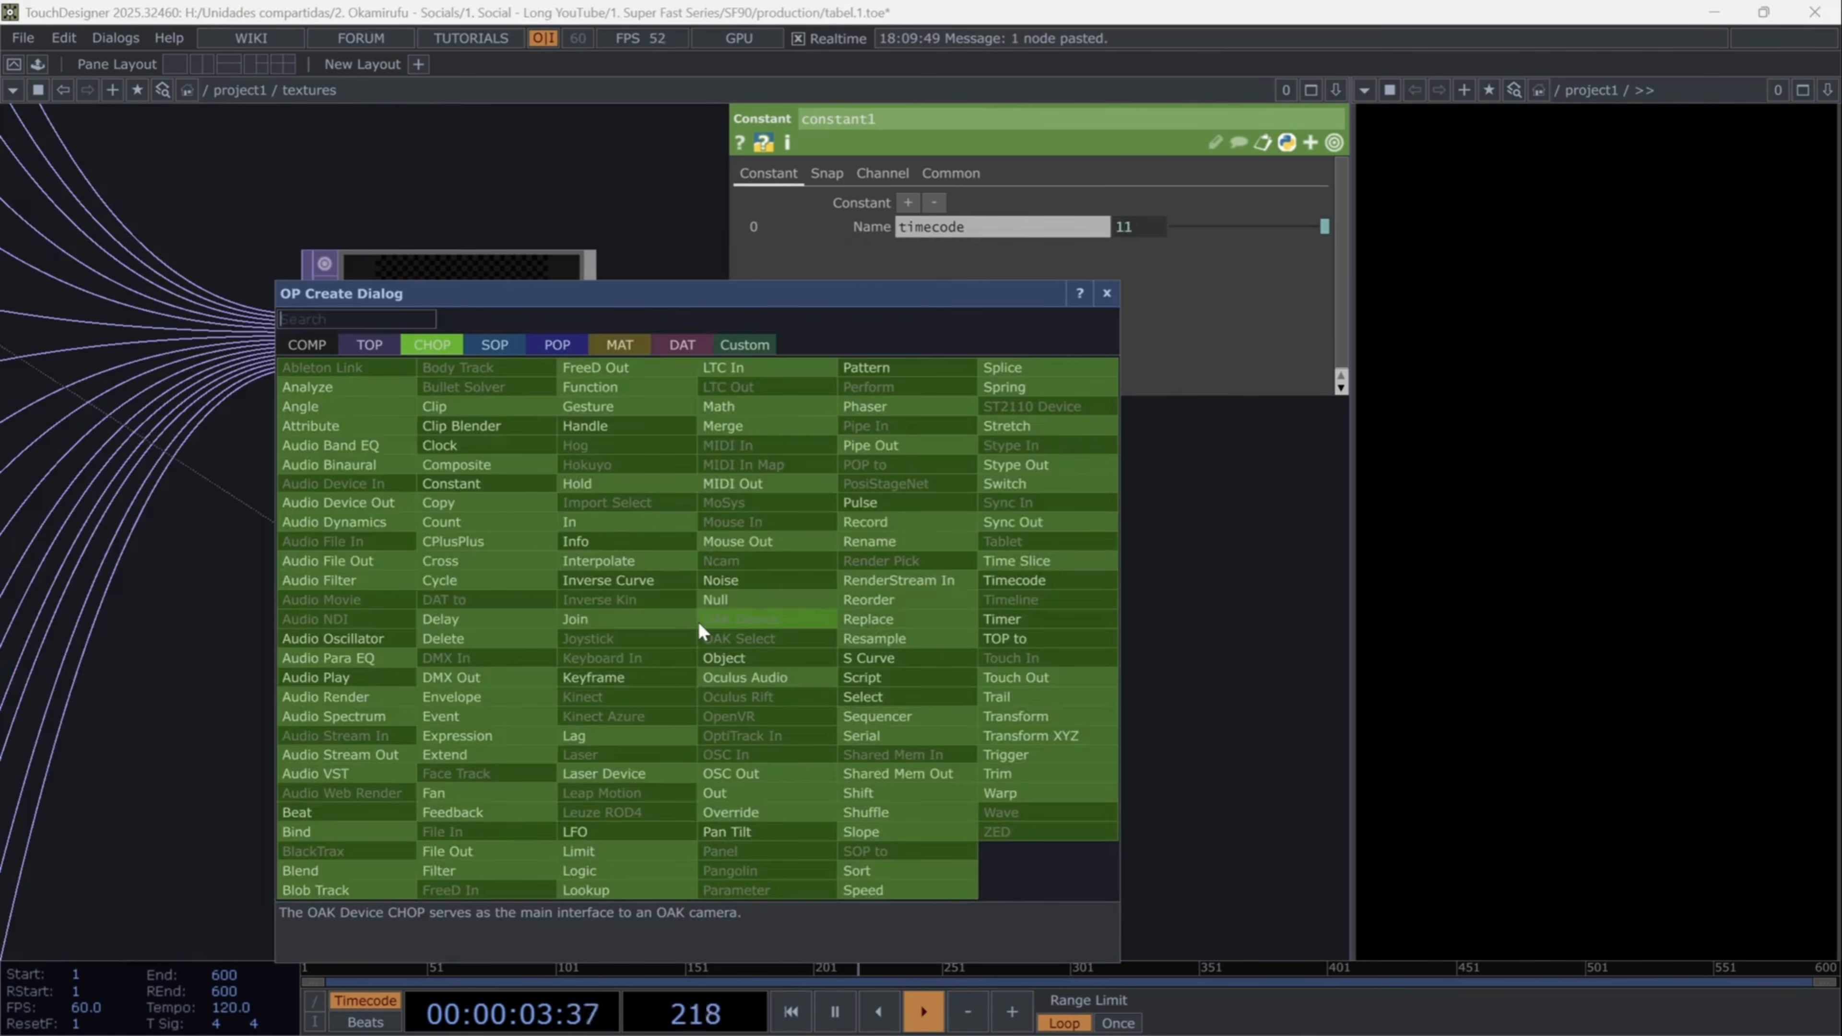
- Connect a Null CHOP to the output of constant1
{"action": "key", "text": "Return"}
{"action": "left_click", "coordinate": [698, 622]}
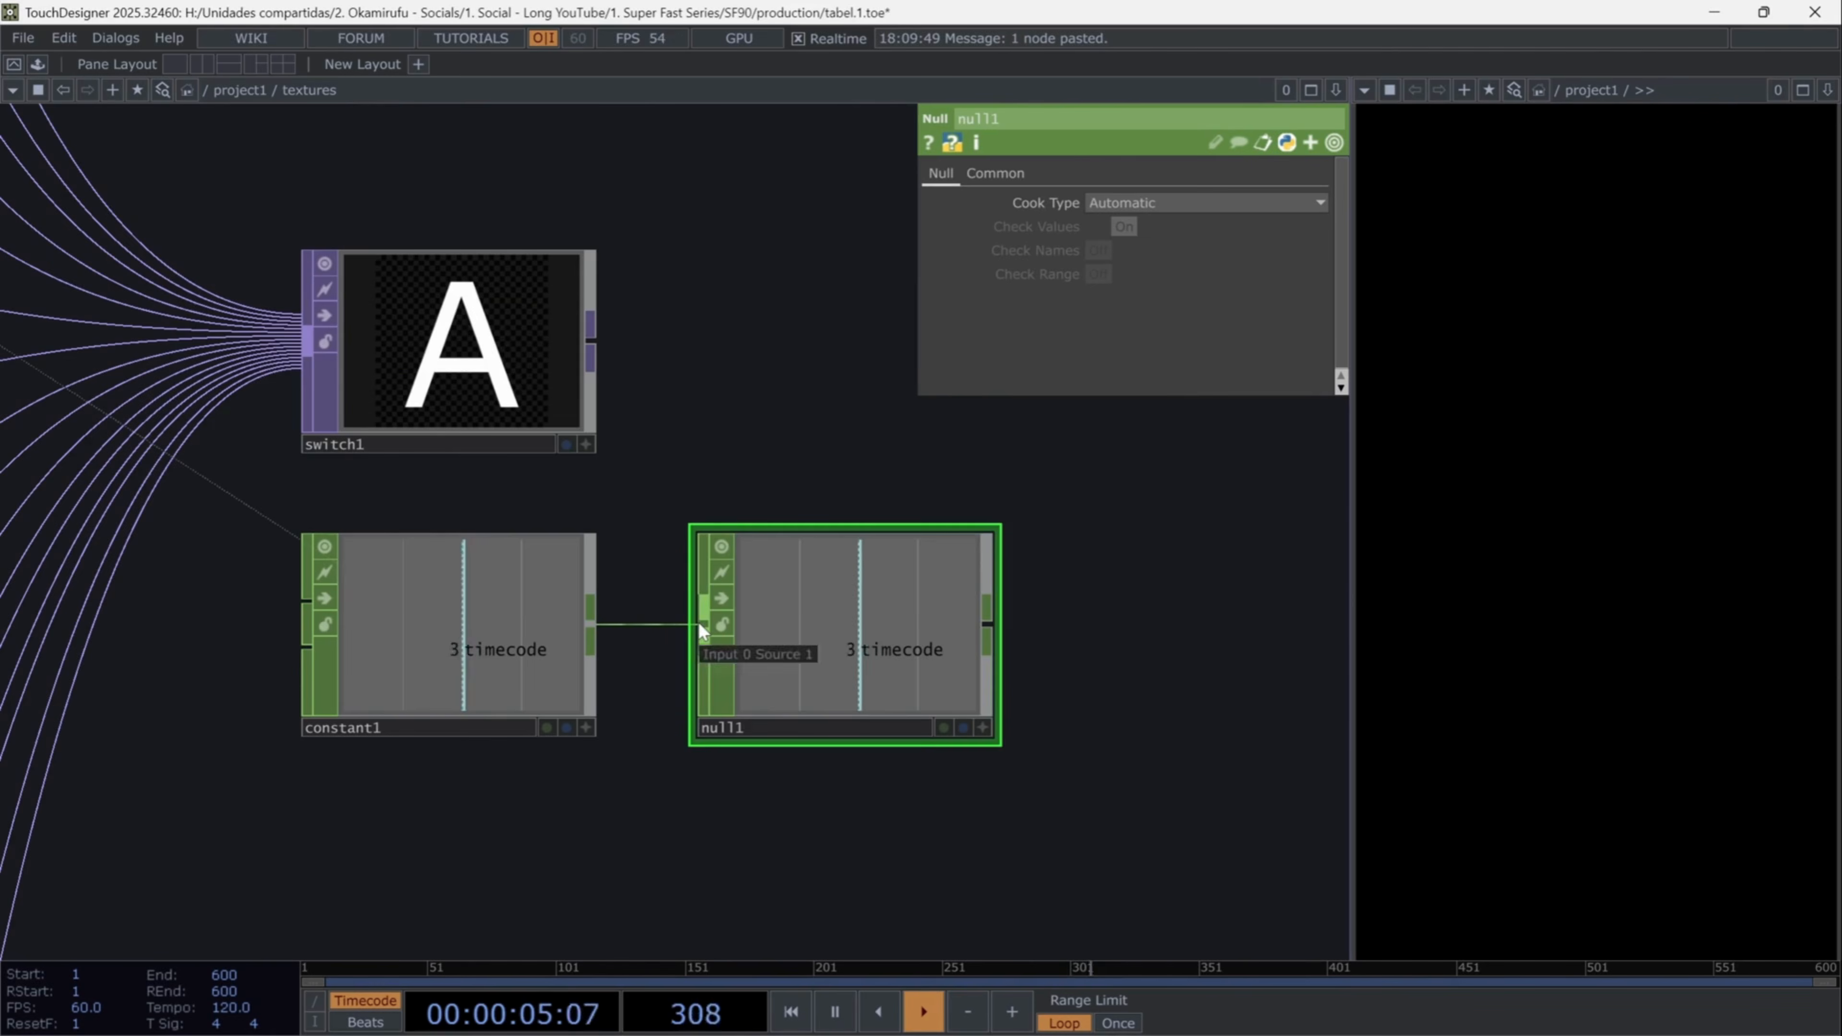
{"action": "scroll", "coordinate": [1085, 566], "scroll_direction": "down", "scroll_amount": 2}
{"action": "scroll", "coordinate": [1196, 642], "scroll_direction": "down", "scroll_amount": 4}
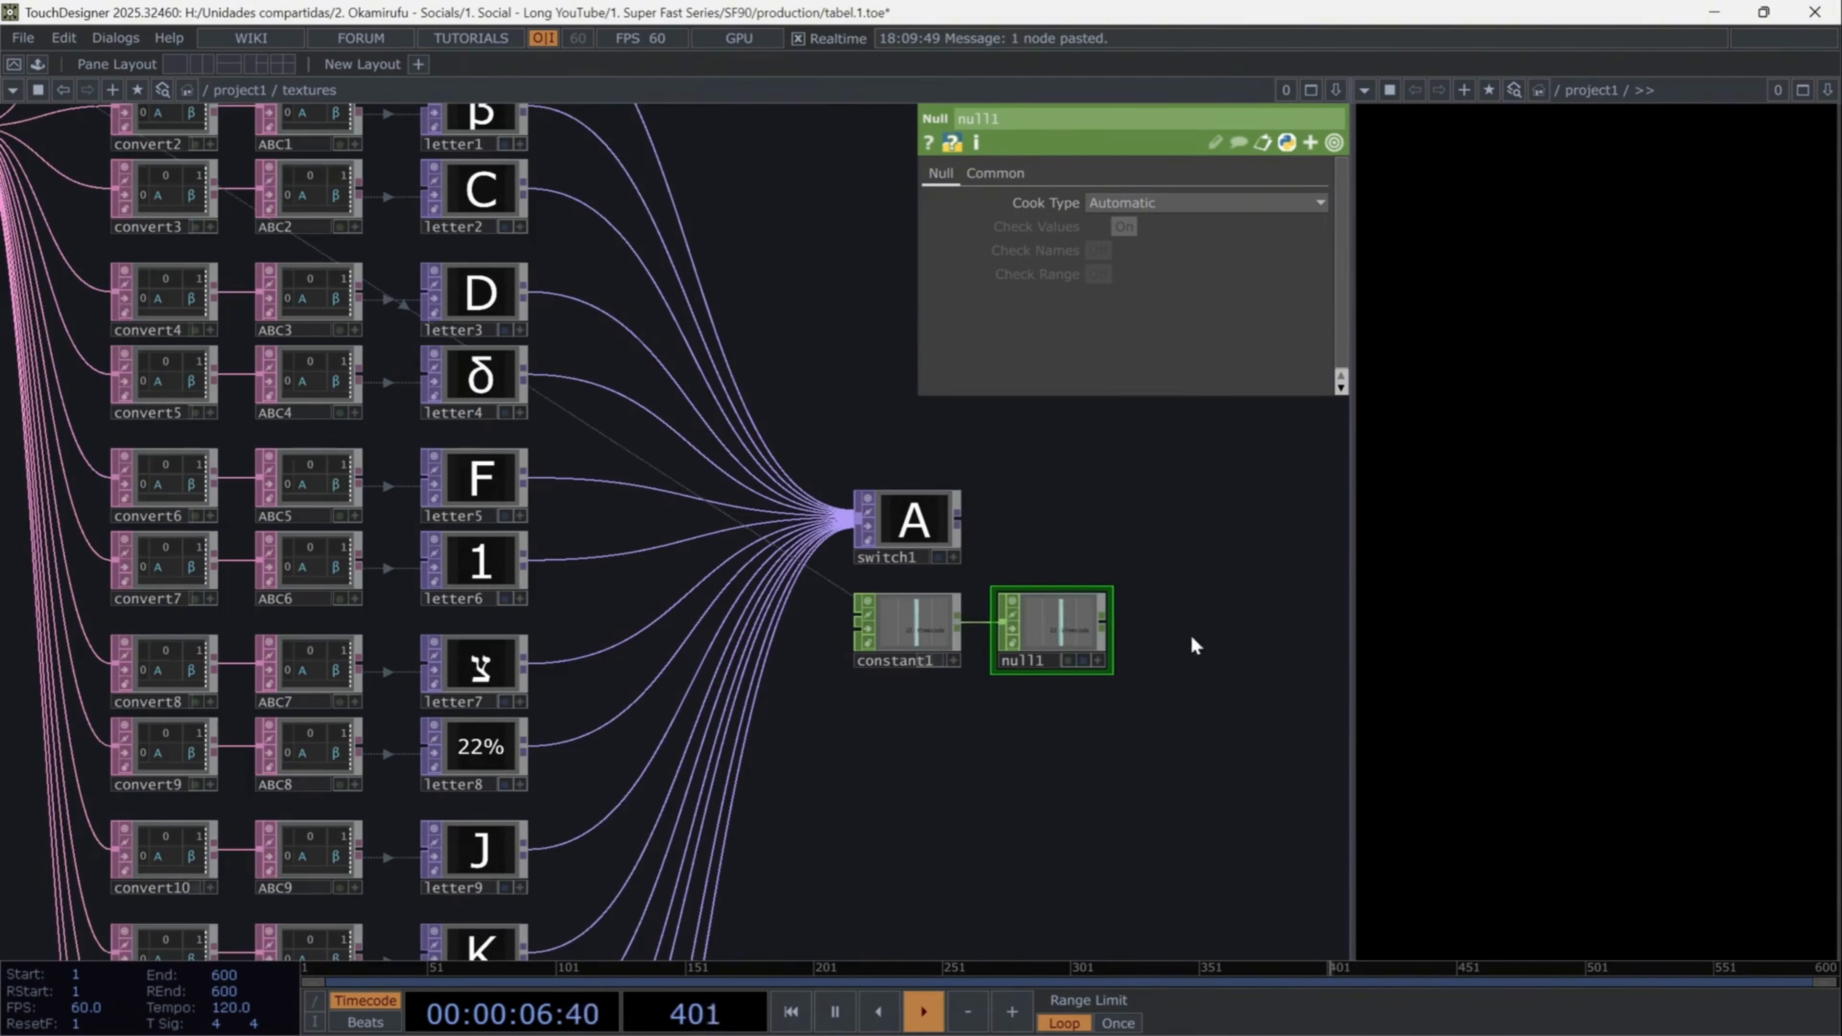
- Drive switch1's Index with a CHOP reference to null1's timecode channel, using the expression op('null1')['timecode']-1
{"action": "left_click", "coordinate": [899, 526]}
{"action": "left_click_drag", "start_coordinate": [891, 393], "coordinate": [595, 316]}
{"action": "scroll", "coordinate": [595, 317], "scroll_direction": "up", "scroll_amount": 3}
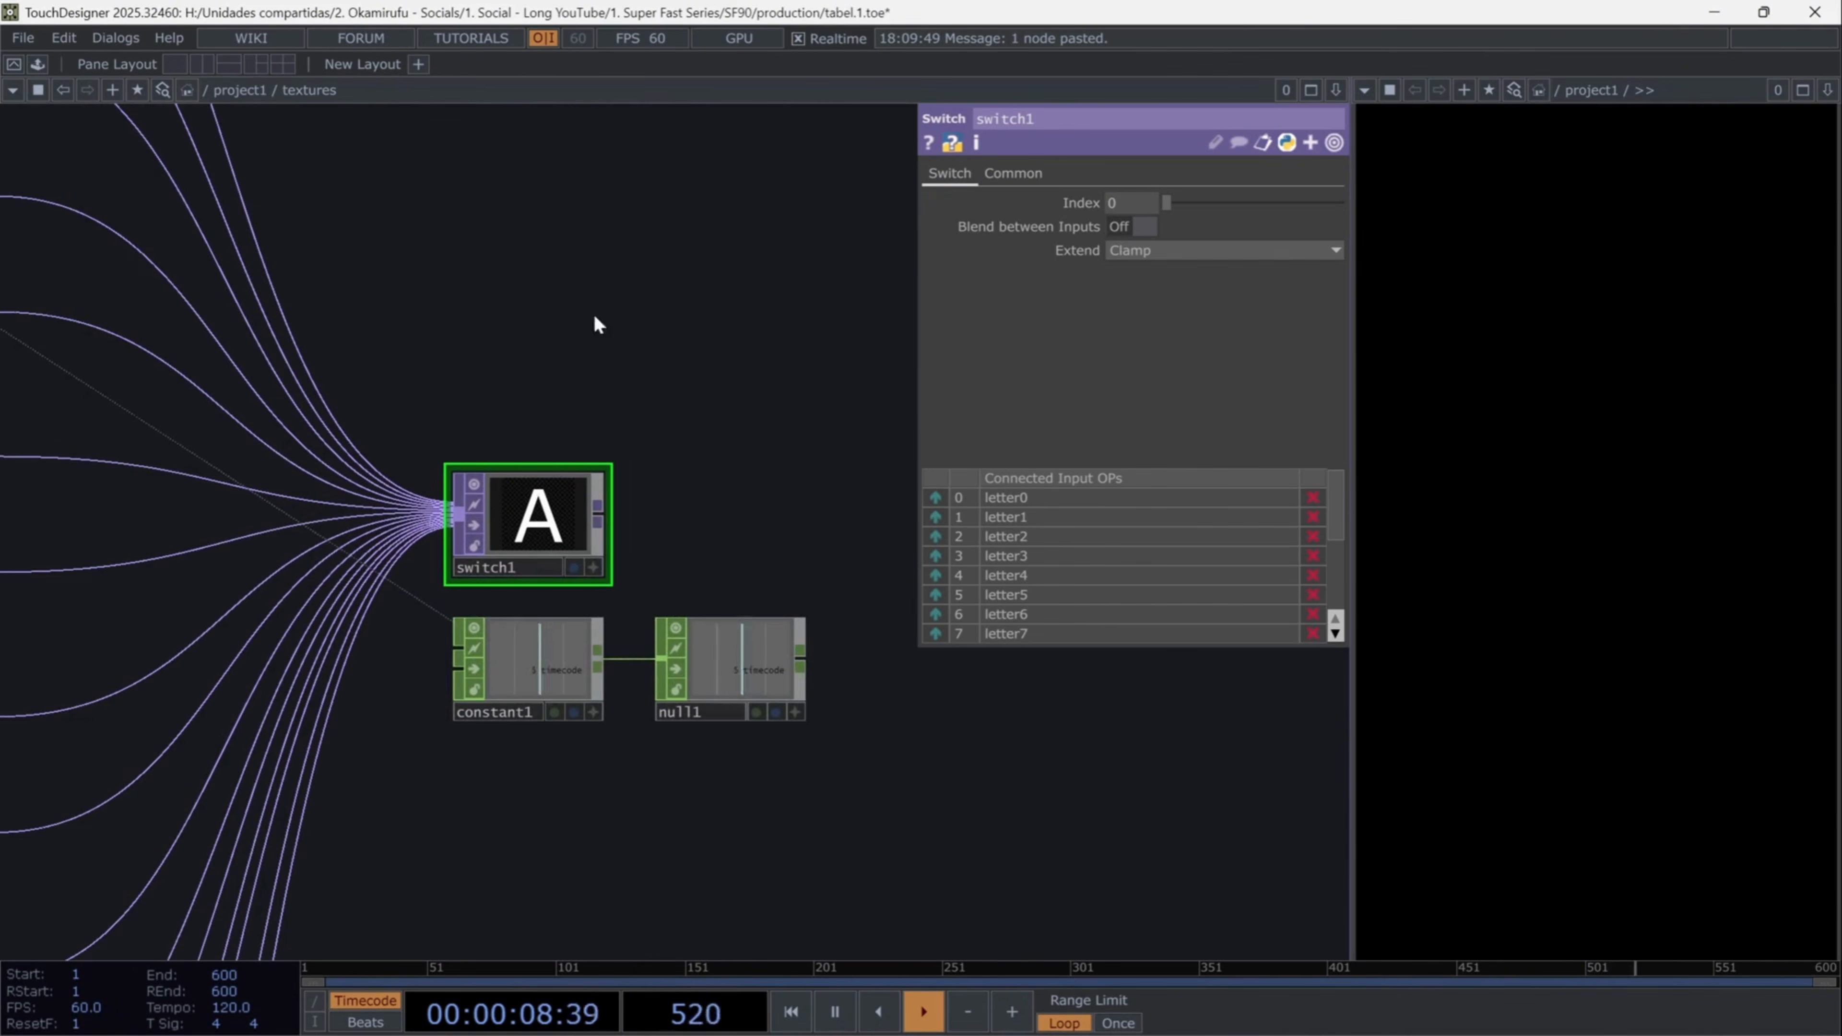
{"action": "left_click", "coordinate": [1080, 202]}
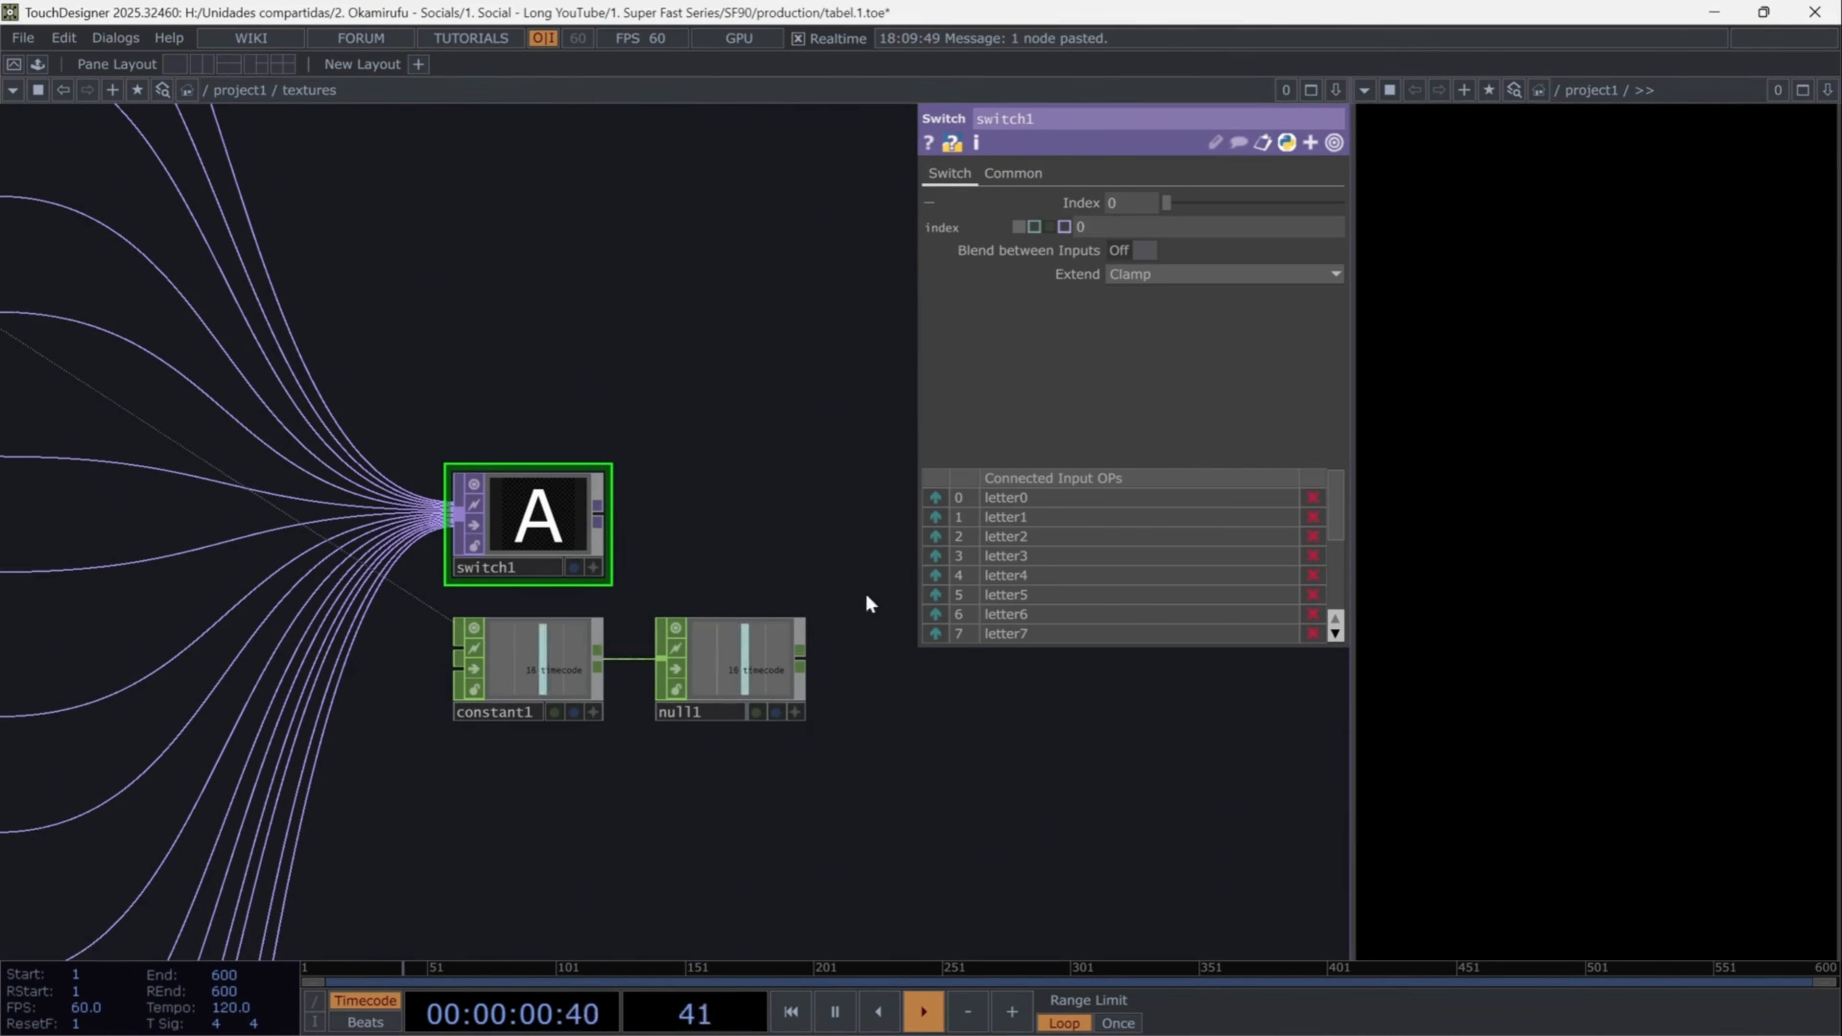
{"action": "left_click_drag", "start_coordinate": [761, 671], "coordinate": [1091, 205]}
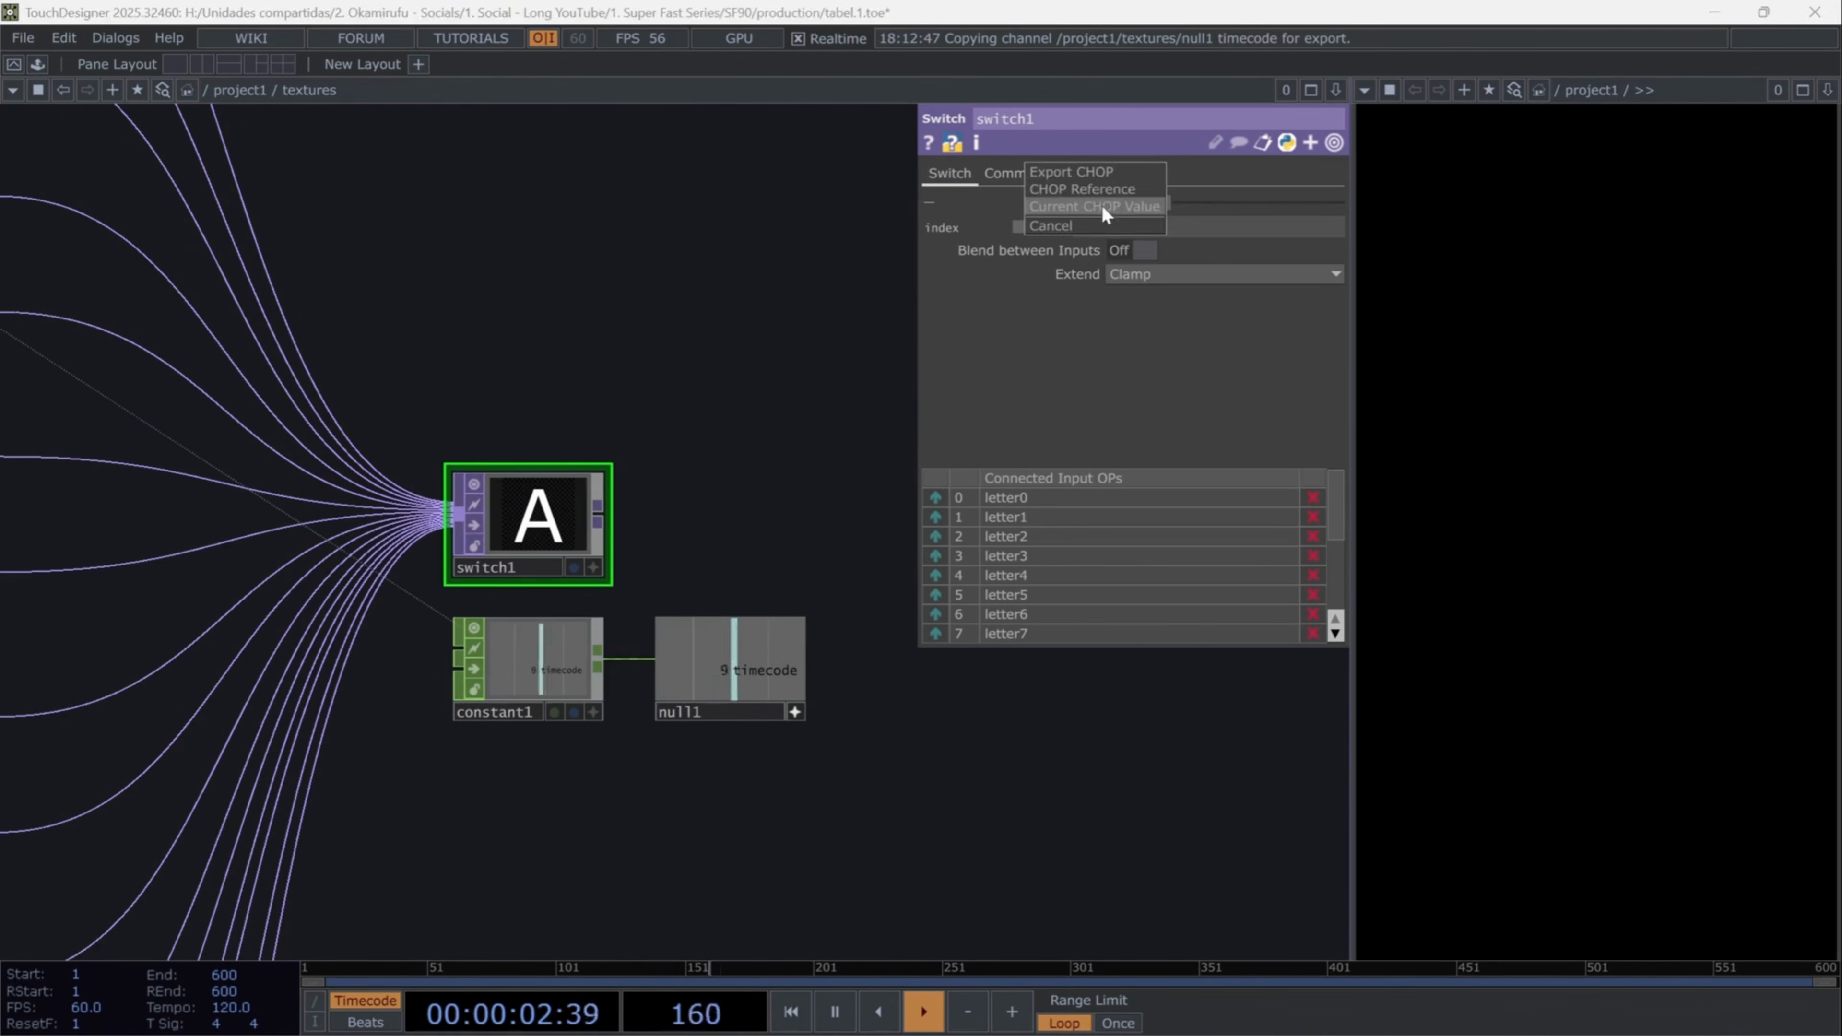
{"action": "left_click", "coordinate": [1110, 187]}
{"action": "left_click", "coordinate": [1301, 231]}
{"action": "type", "text": "-1"}
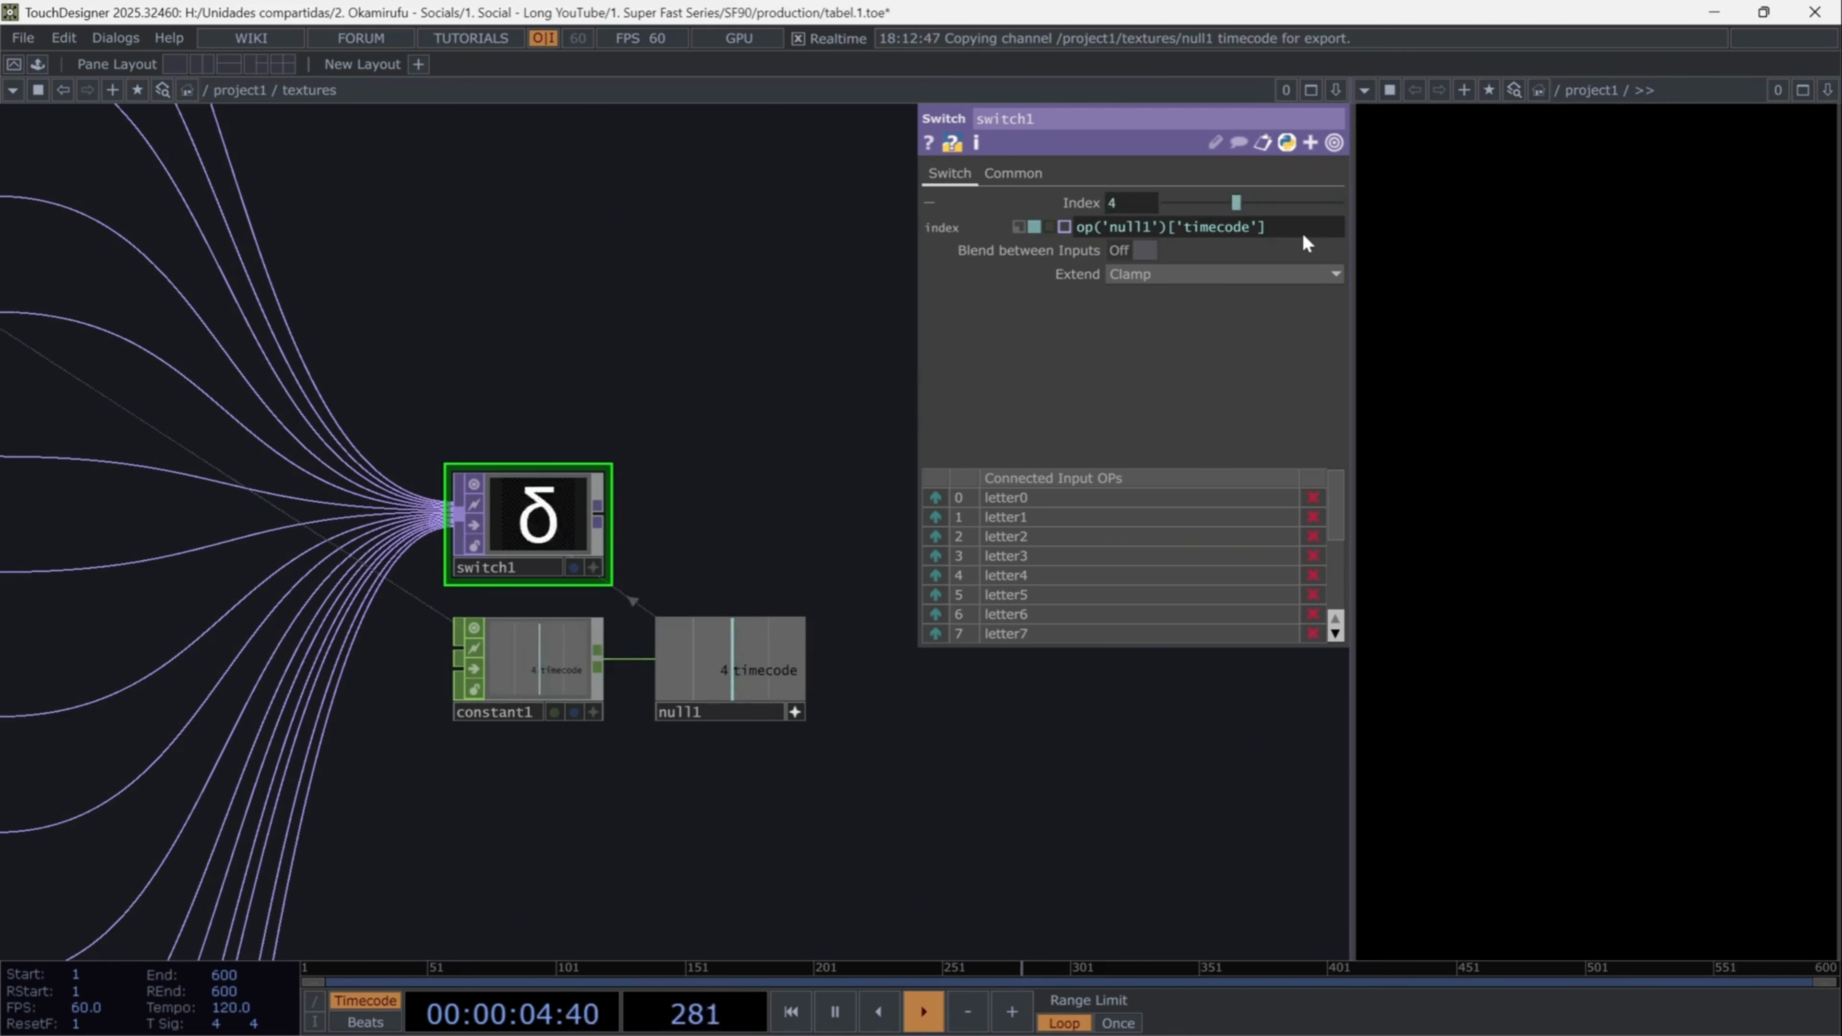
{"action": "key", "text": "Return"}
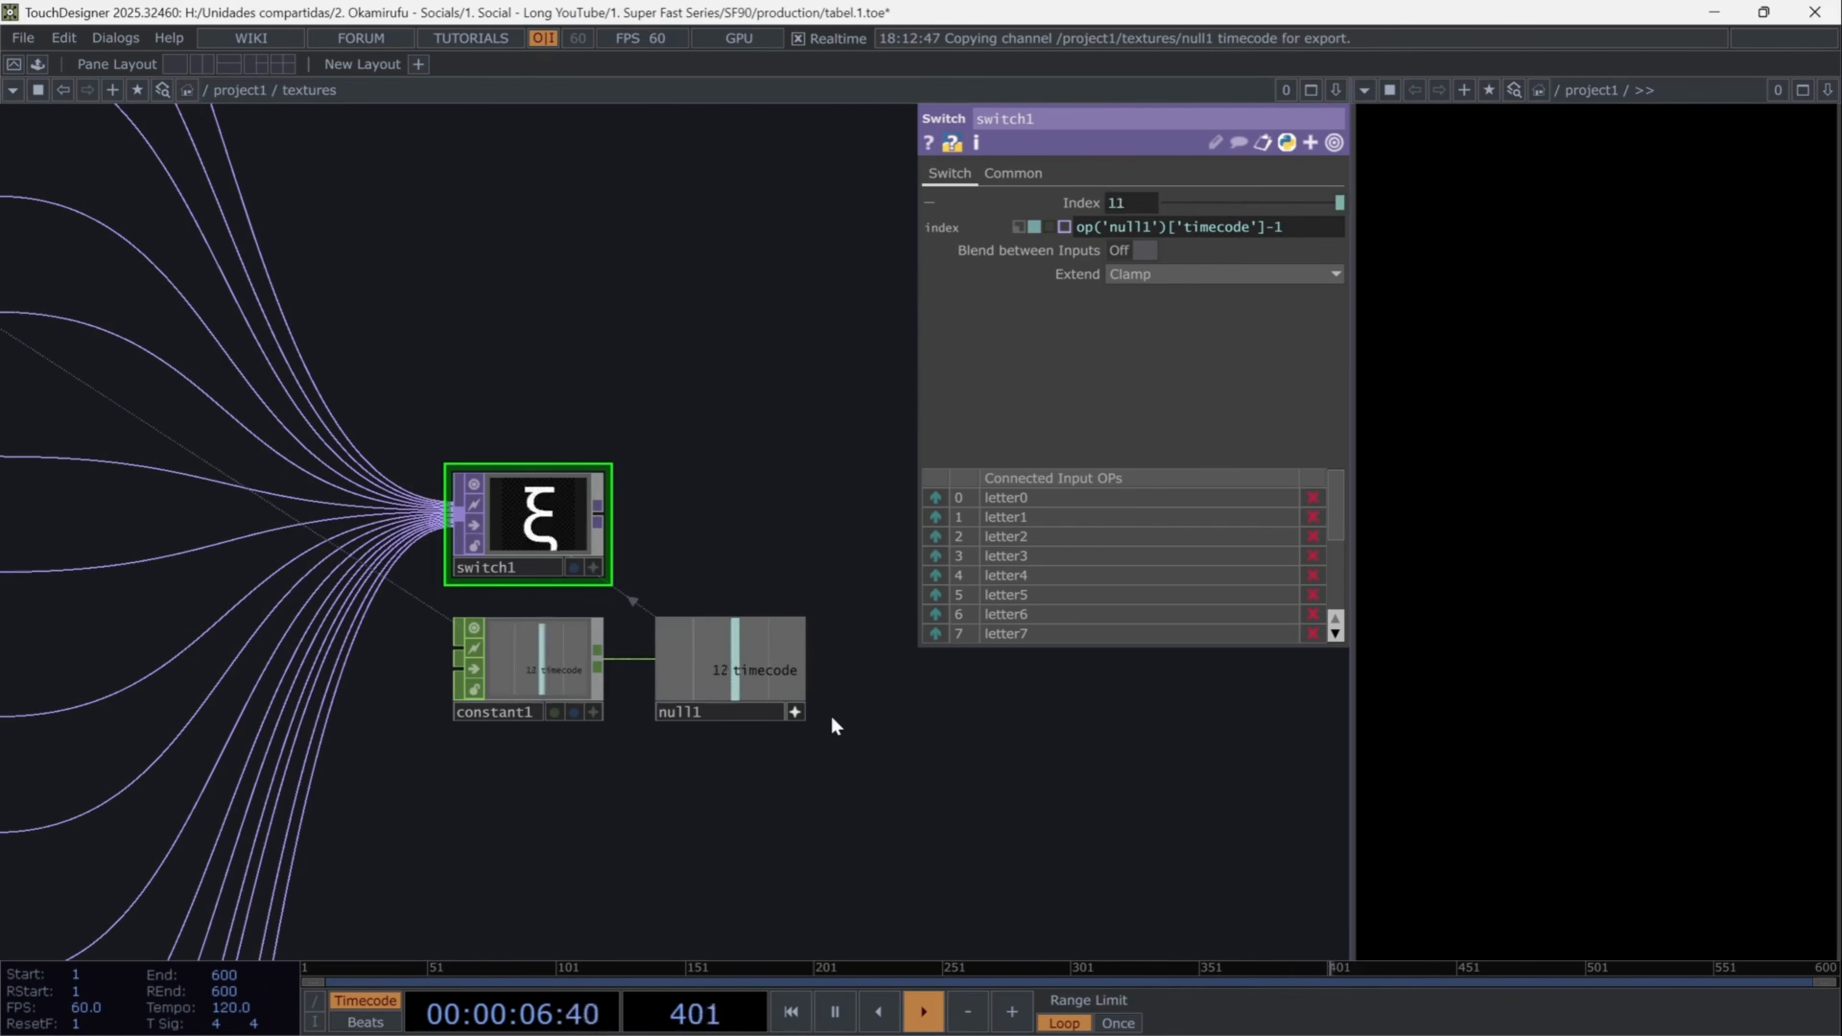
{"action": "left_click", "coordinate": [794, 711]}
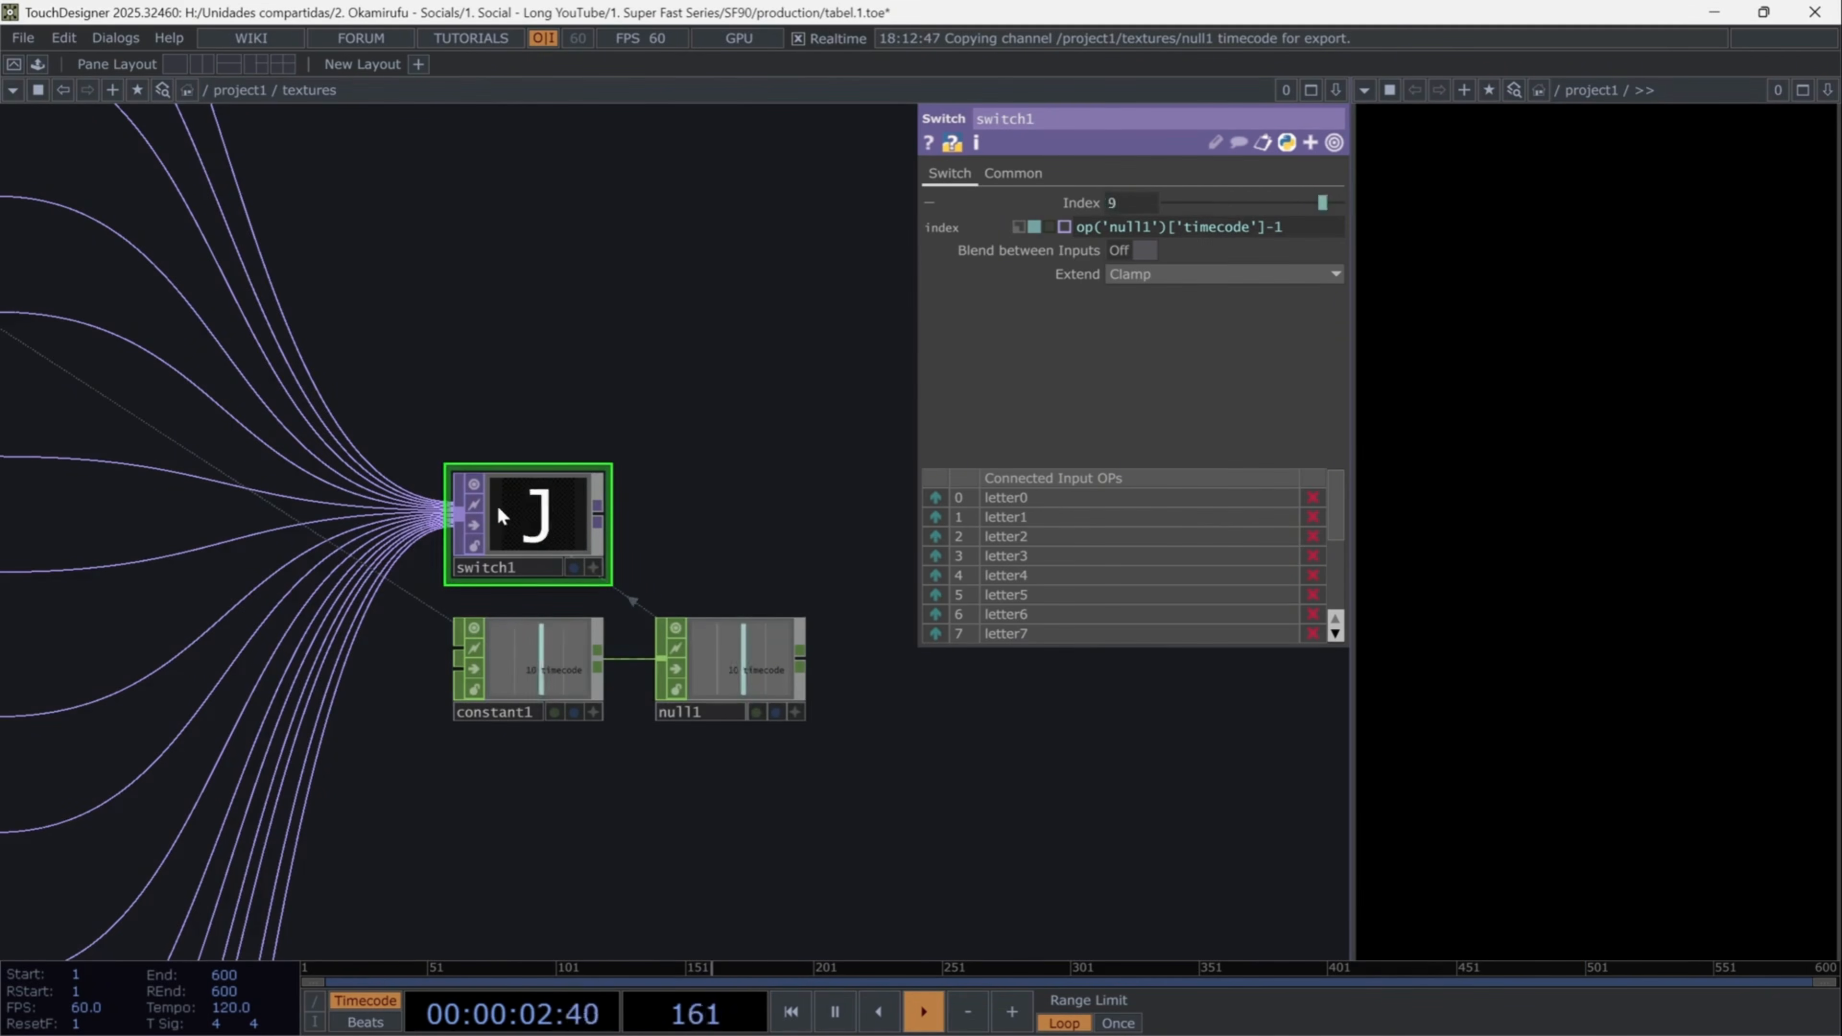
- Connect a Level TOP to the output of switch1 and move it farther from switch1
{"action": "scroll", "coordinate": [497, 504], "scroll_direction": "up", "scroll_amount": 5}
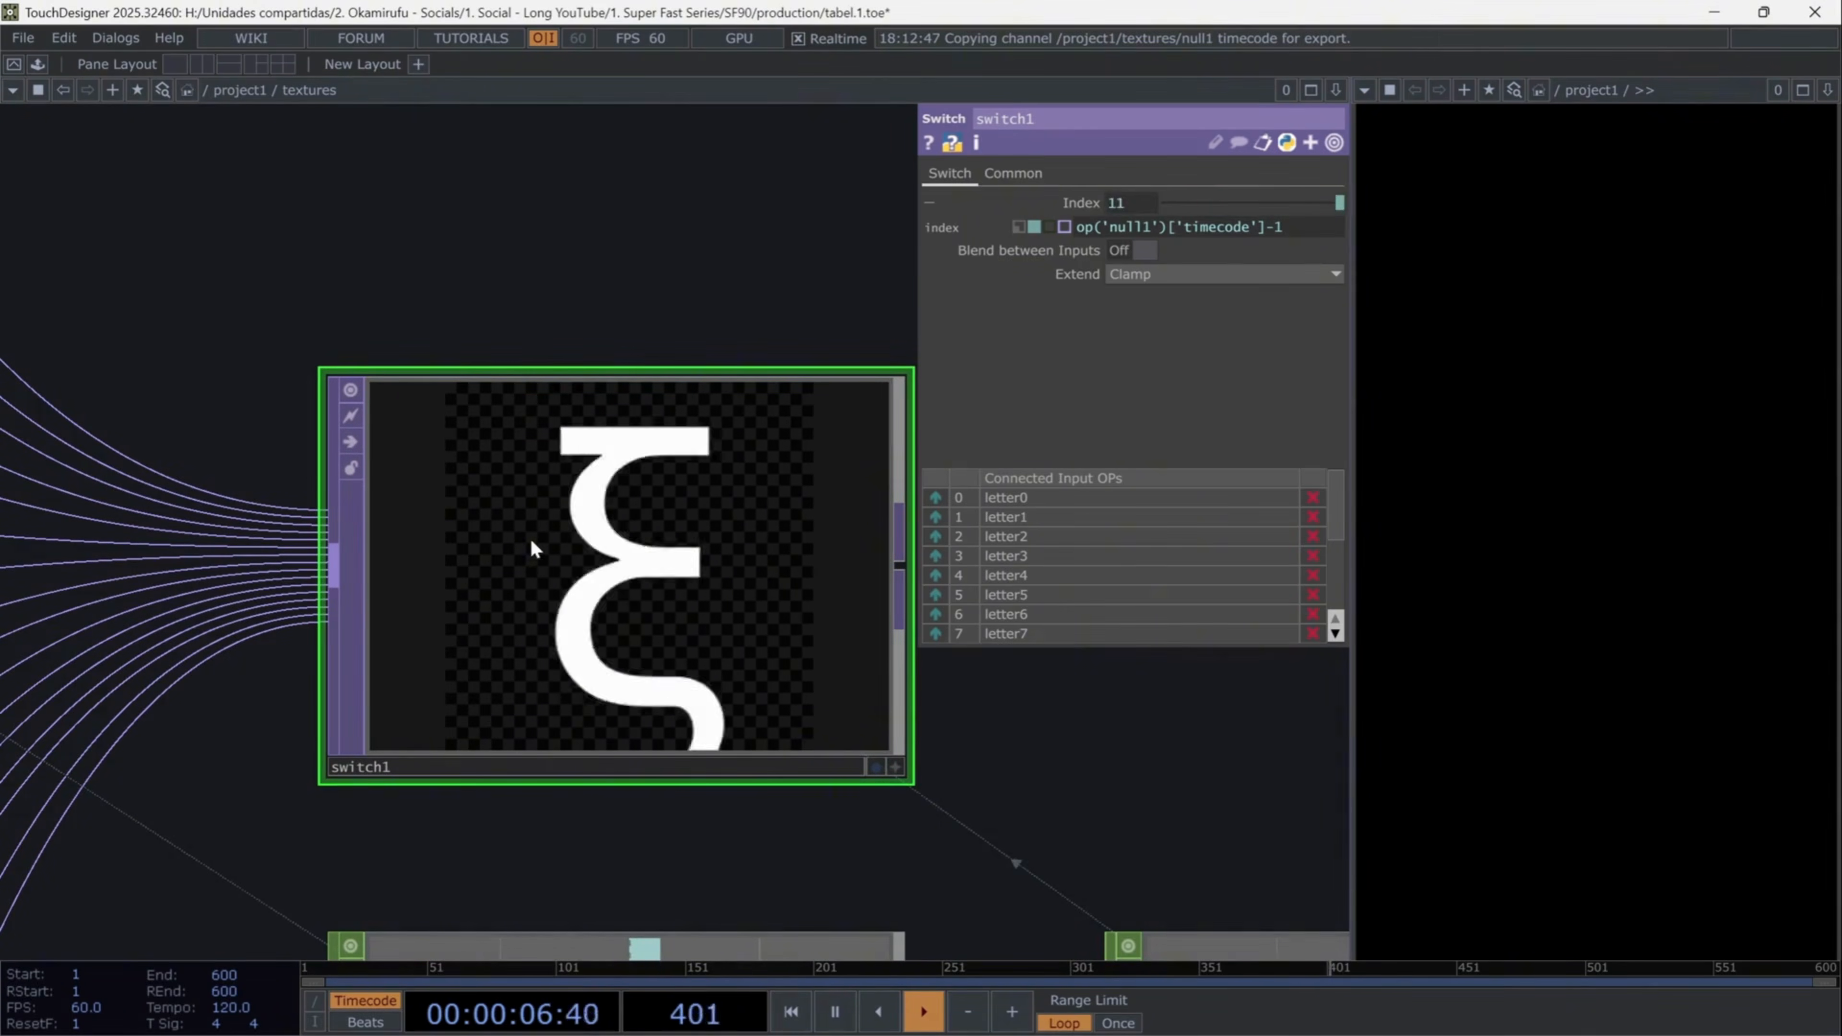
{"action": "scroll", "coordinate": [532, 550], "scroll_direction": "down", "scroll_amount": 6}
{"action": "scroll", "coordinate": [532, 549], "scroll_direction": "down", "scroll_amount": 3}
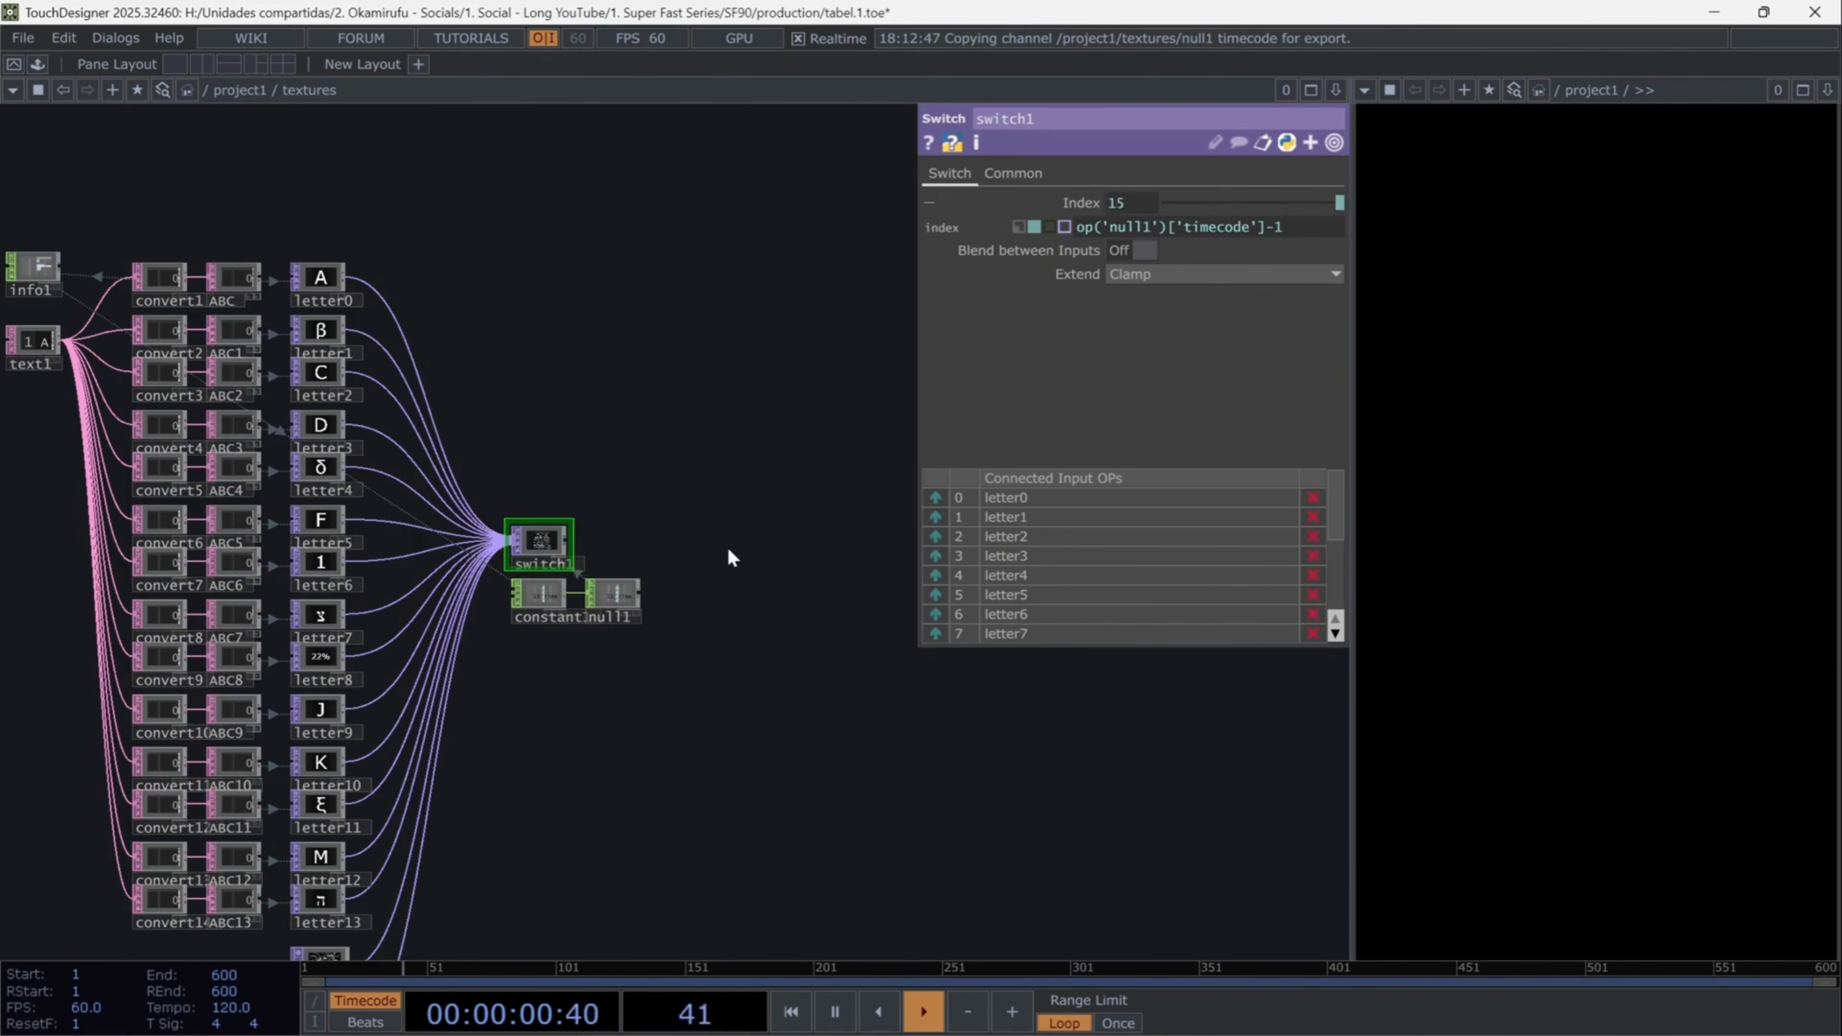
{"action": "left_click_drag", "start_coordinate": [726, 545], "coordinate": [682, 455]}
{"action": "scroll", "coordinate": [683, 455], "scroll_direction": "up", "scroll_amount": 4}
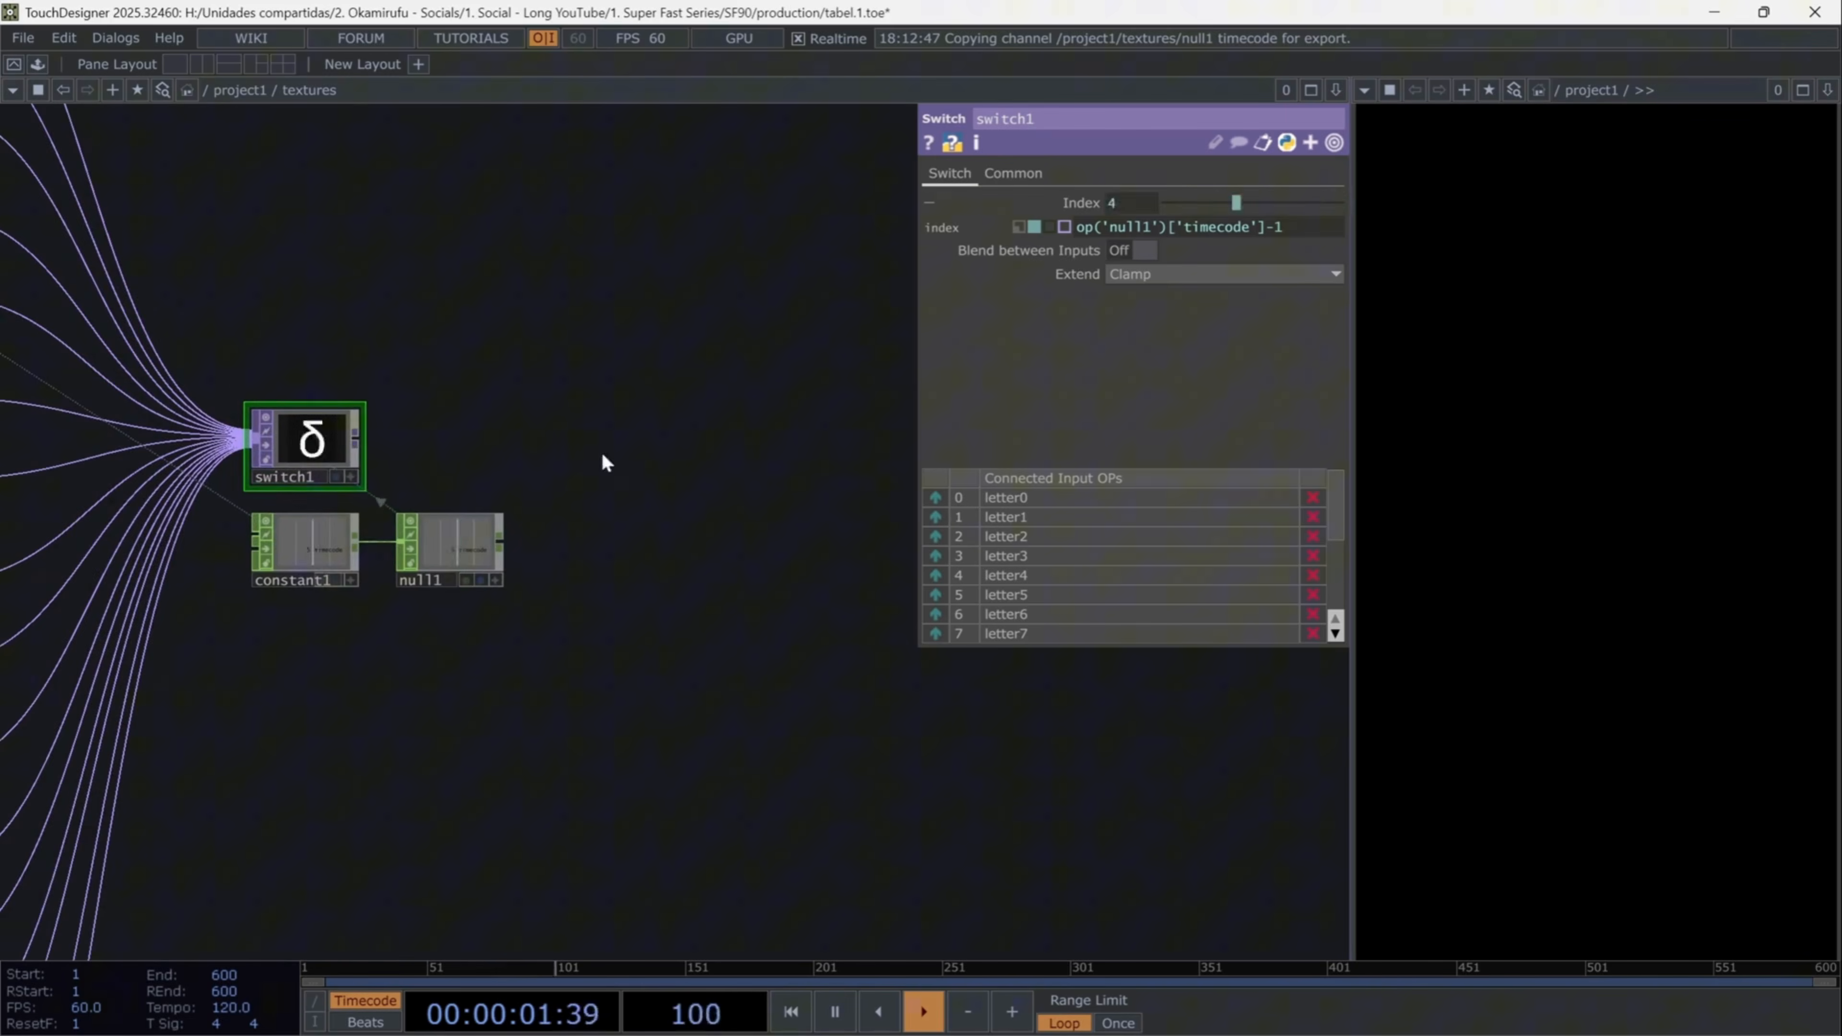
{"action": "left_click", "coordinate": [357, 436]}
{"action": "left_click", "coordinate": [451, 447]}
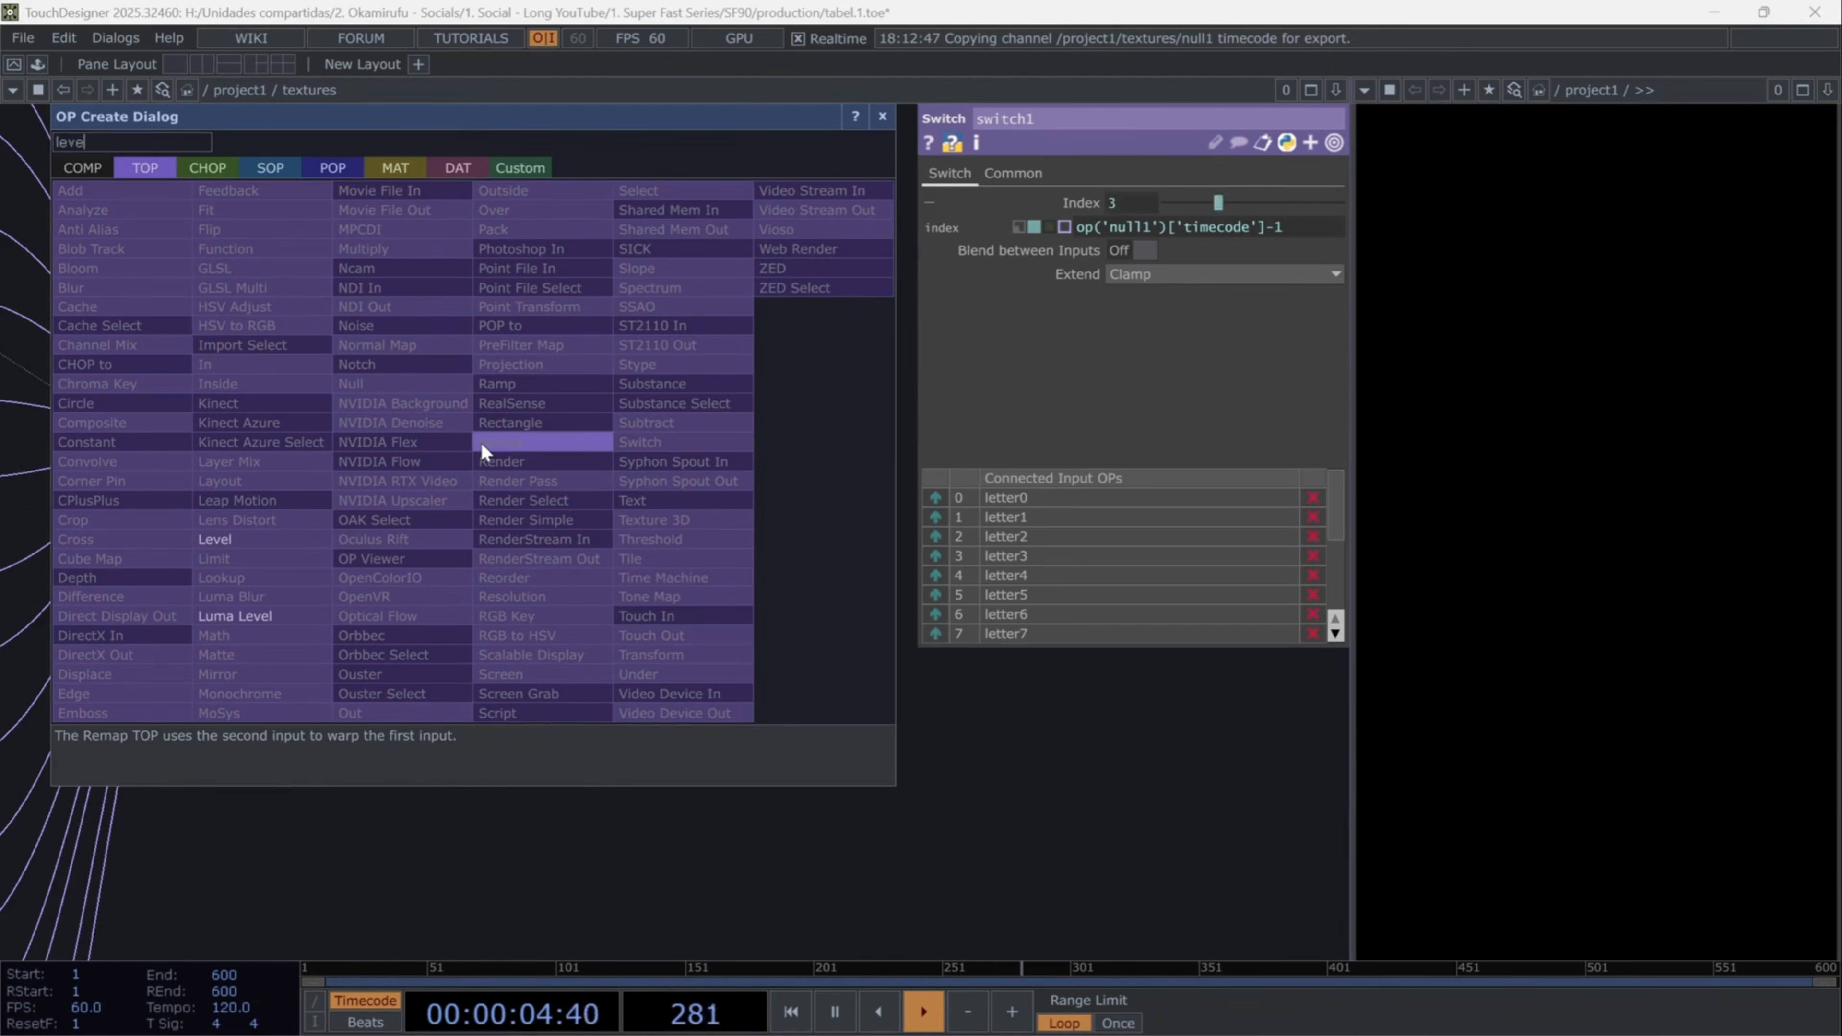
{"action": "left_click", "coordinate": [483, 443]}
{"action": "scroll", "coordinate": [536, 453], "scroll_direction": "up", "scroll_amount": 4}
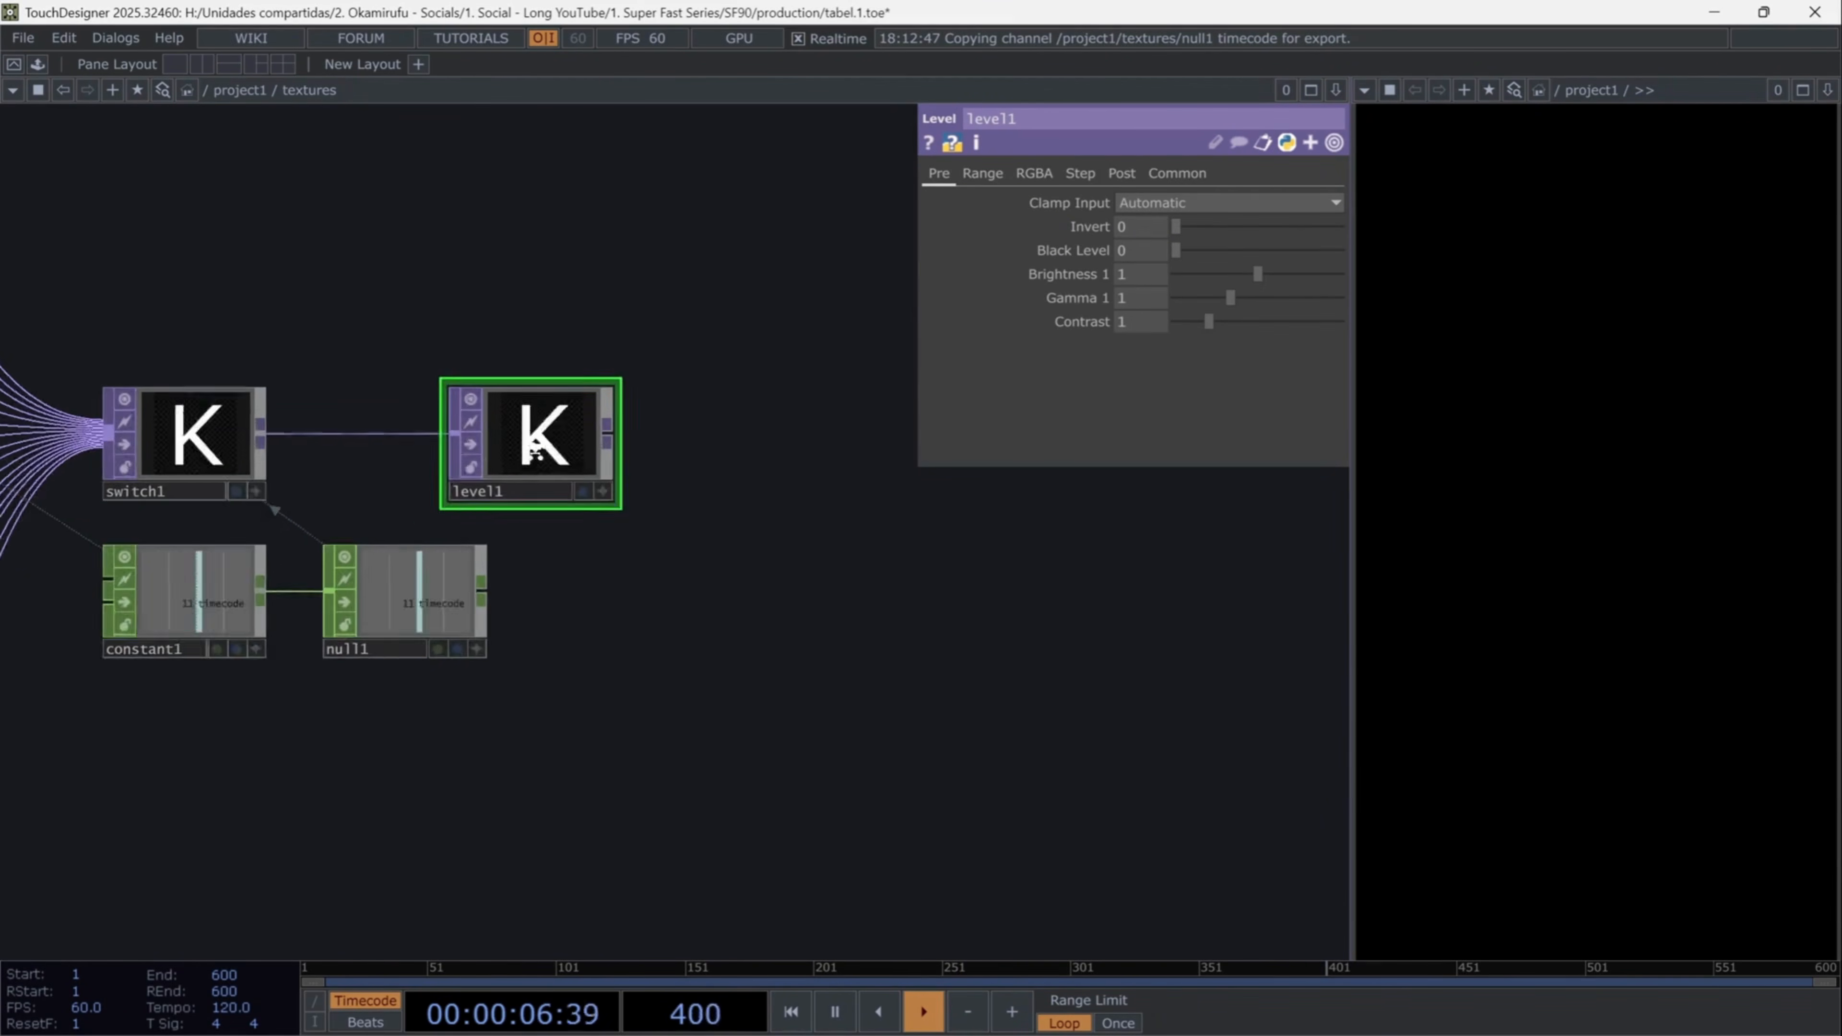
{"action": "left_click_drag", "start_coordinate": [535, 452], "coordinate": [738, 453]}
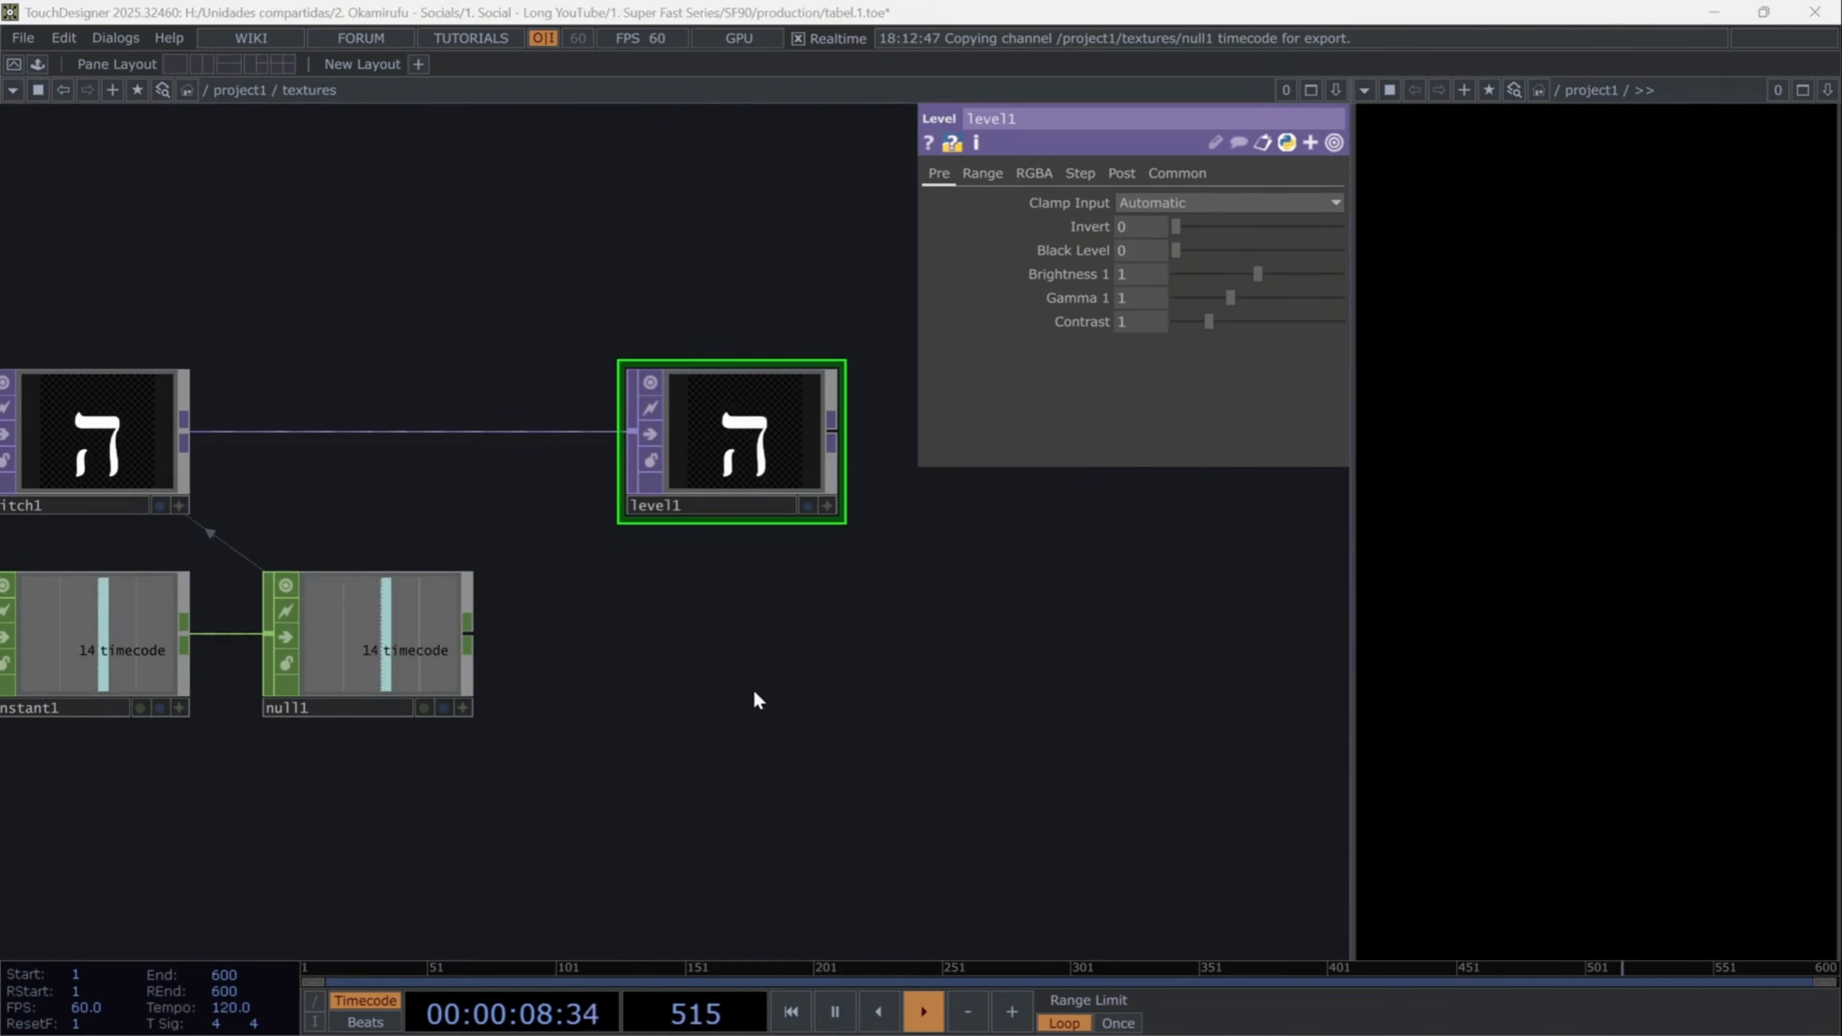
- Add an LFO CHOP below level1 and set its type to Square
{"action": "key", "text": "Tab"}
{"action": "type", "text": "lfo"}
{"action": "left_click", "coordinate": [503, 415]}
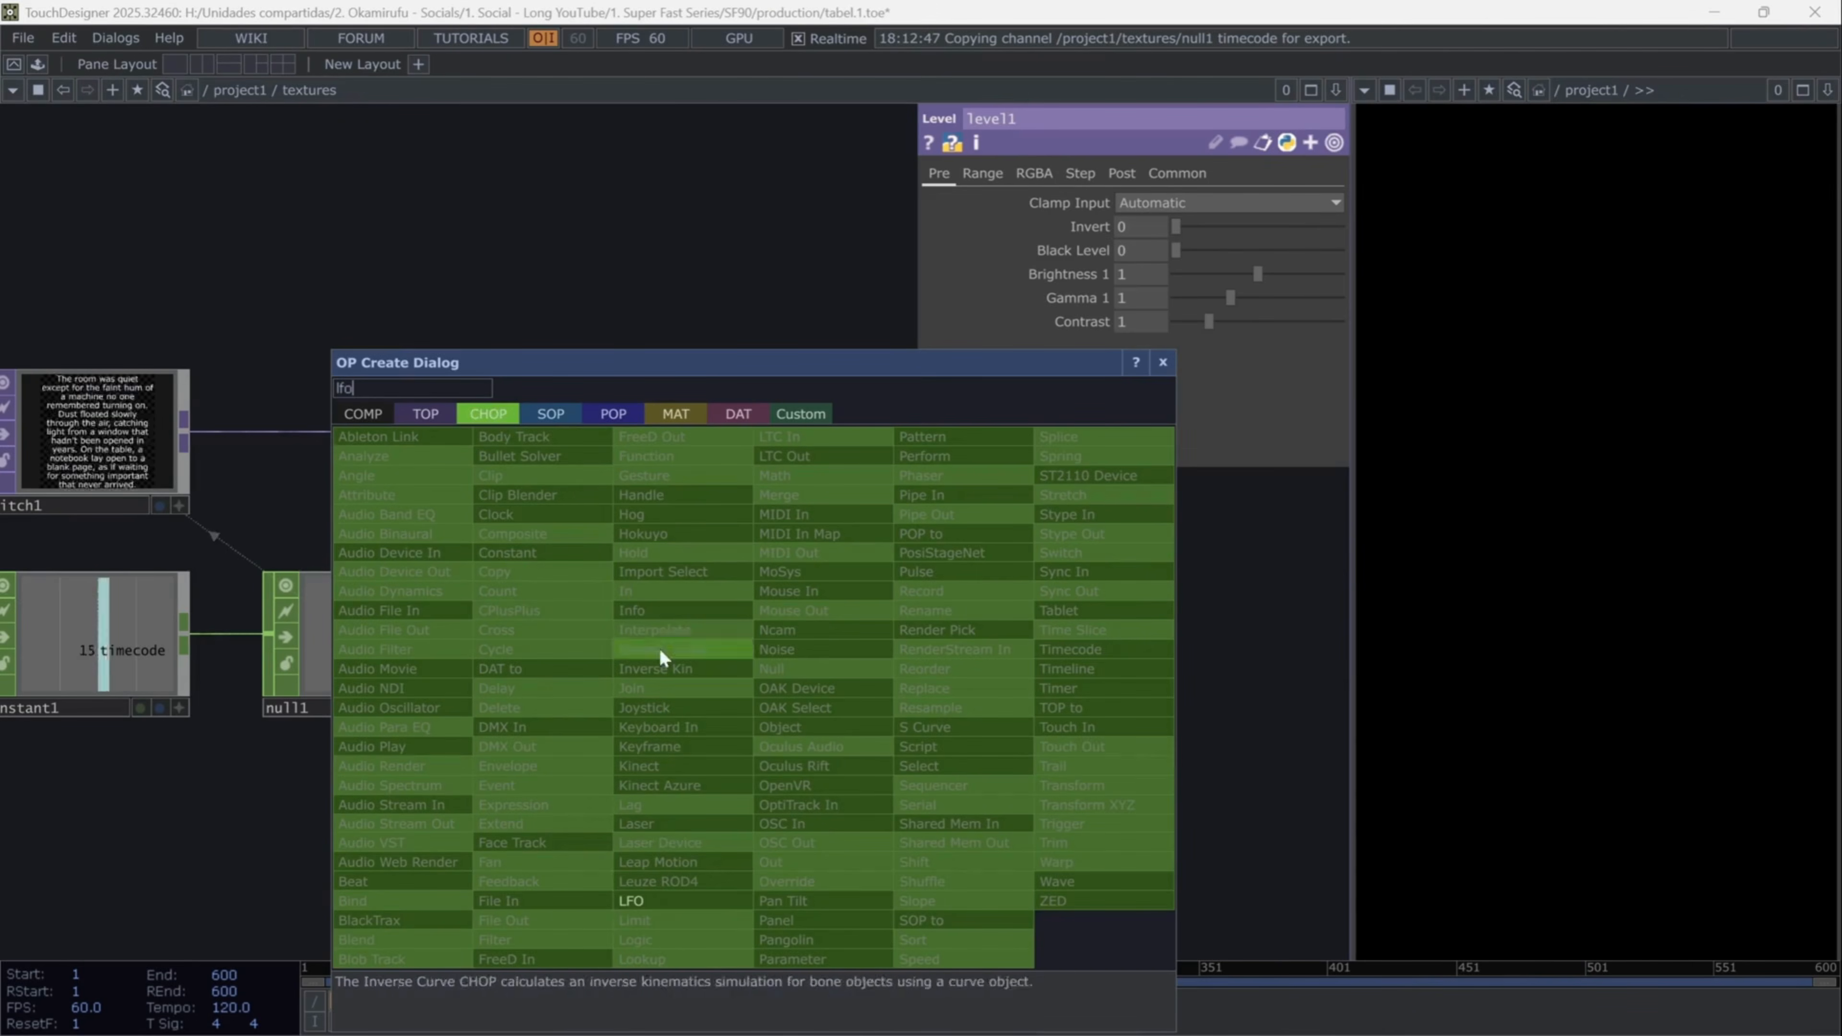
{"action": "left_click", "coordinate": [660, 906]}
{"action": "left_click", "coordinate": [747, 744]}
{"action": "left_click", "coordinate": [1118, 207]}
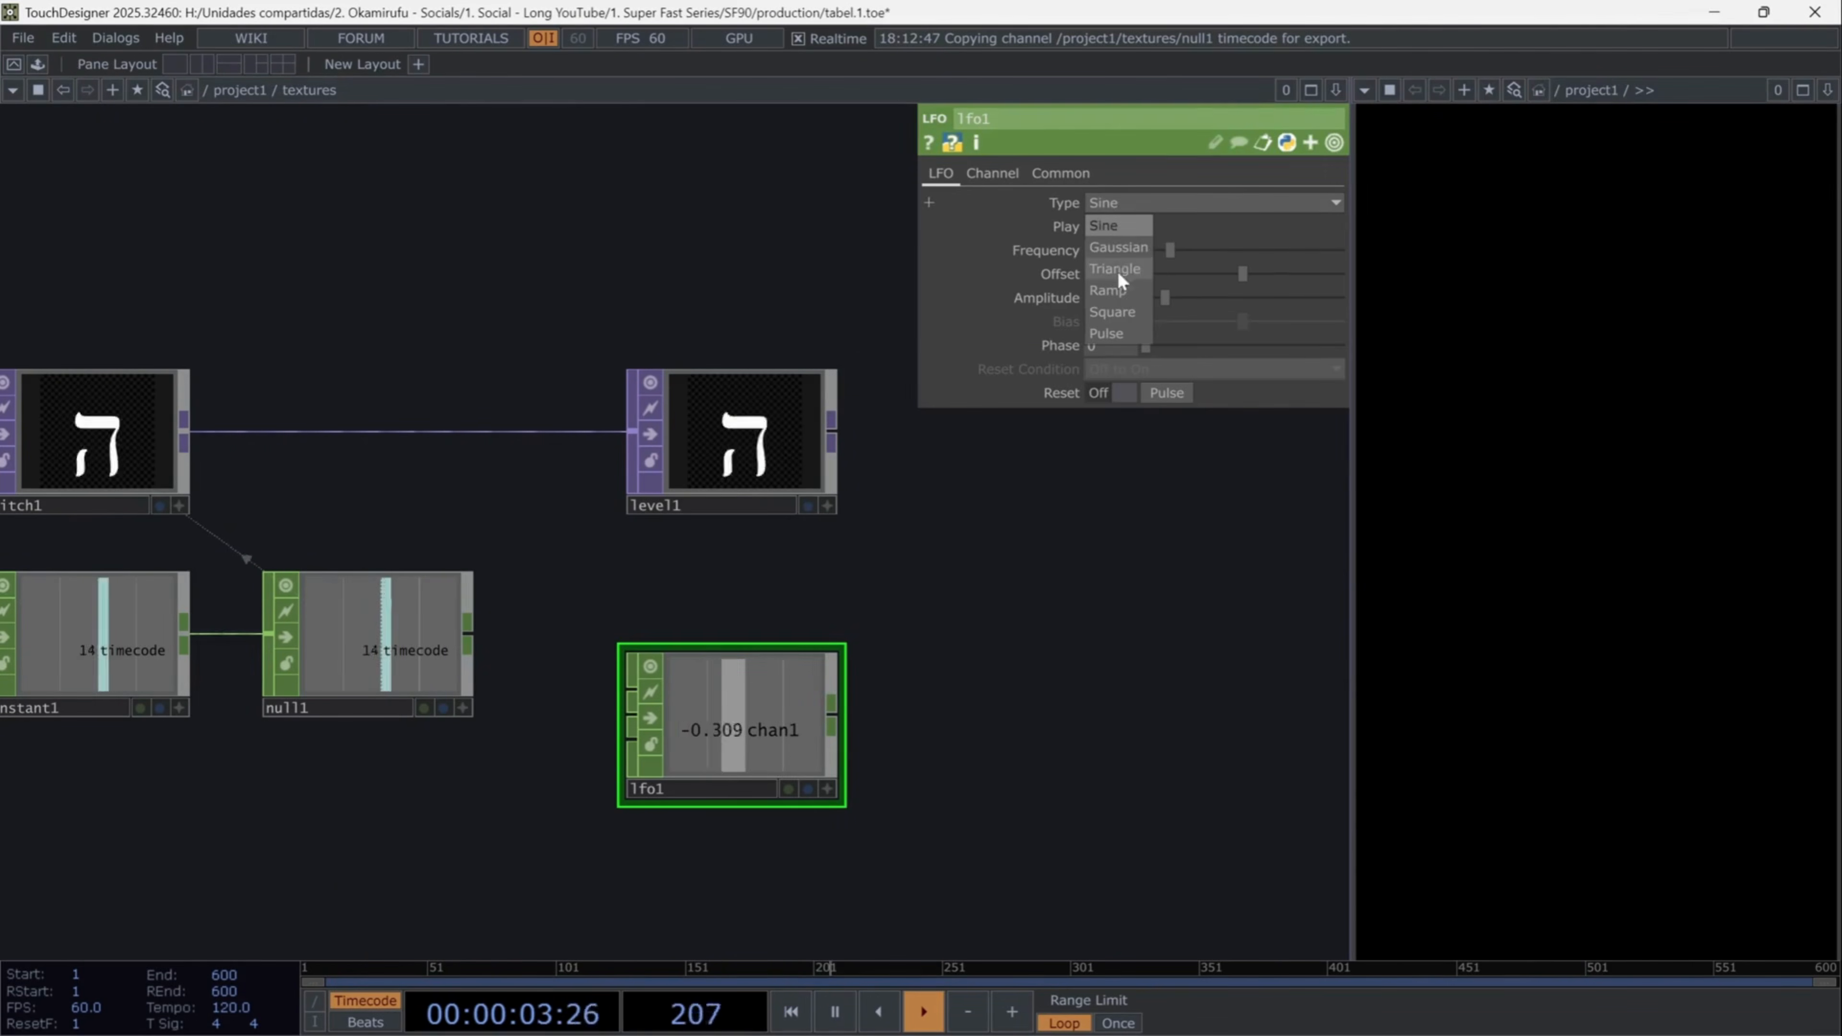
{"action": "left_click", "coordinate": [1110, 312]}
- Set lfo1's frequency to 6.36, offset to 0.5, amplitude to 0.5 and phase to 0.344
{"action": "left_click", "coordinate": [1107, 252]}
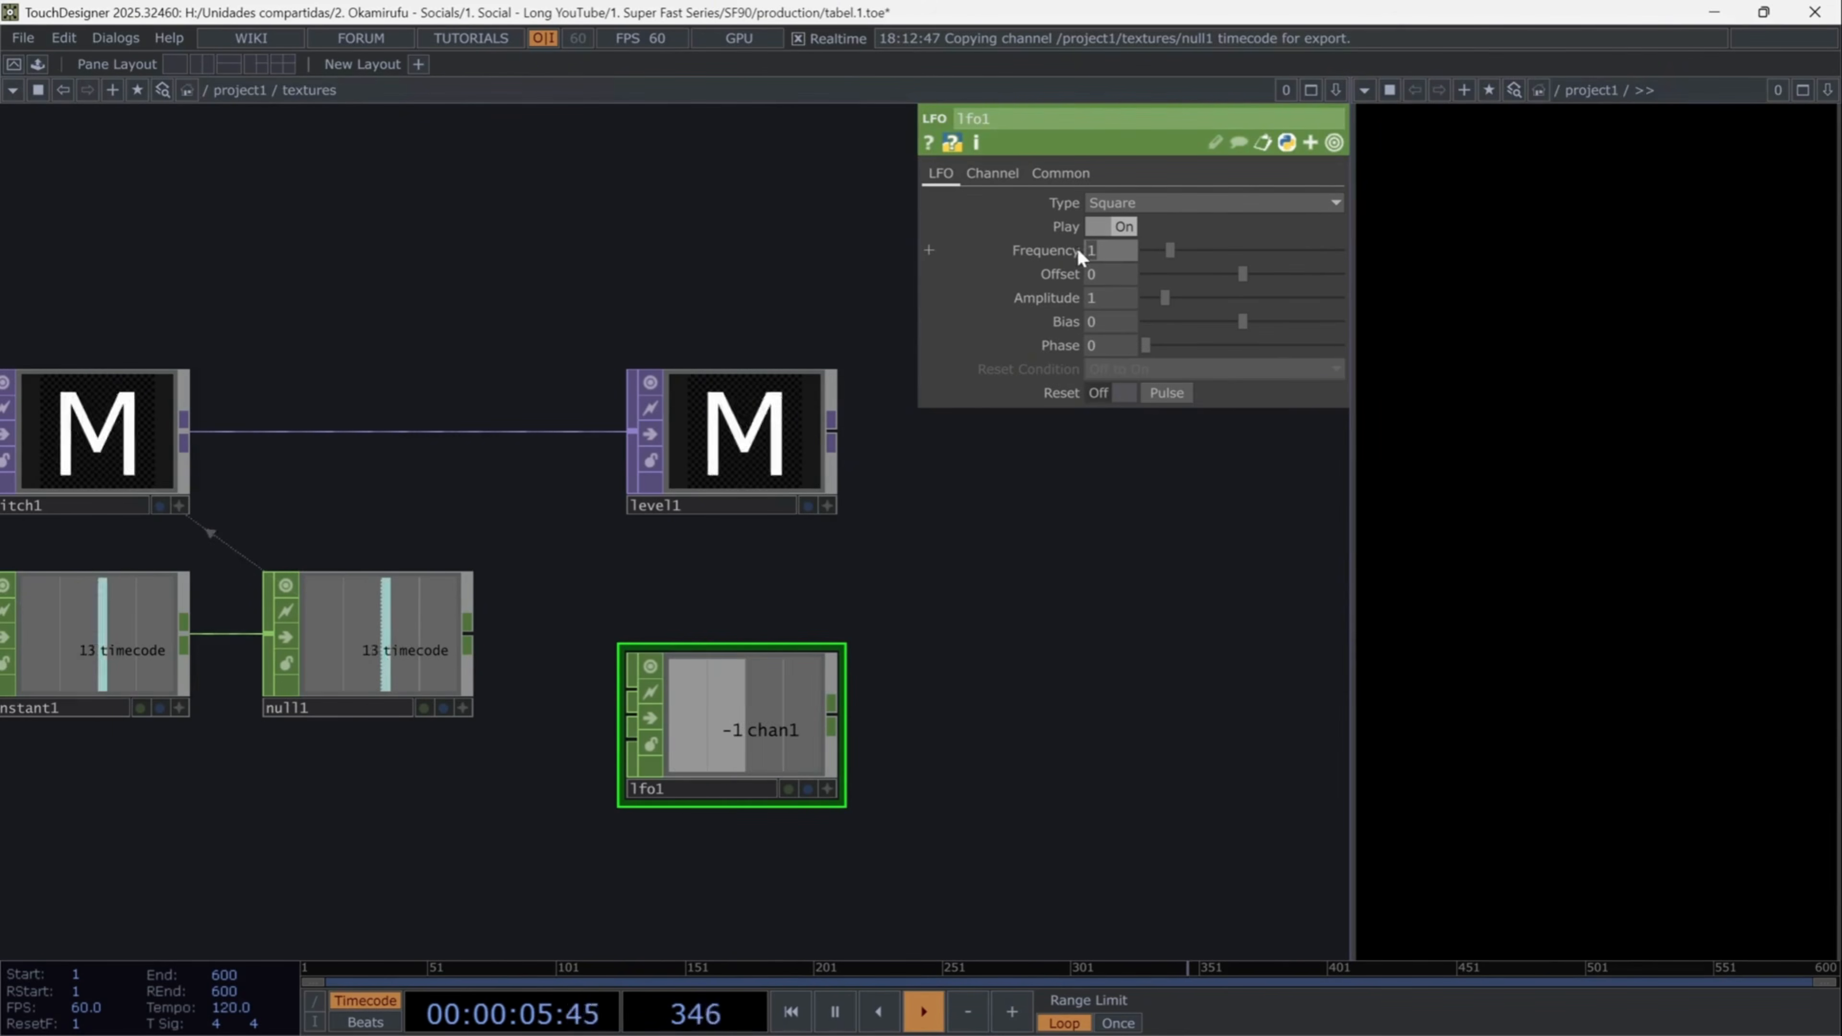
{"action": "type", "text": "6.36"}
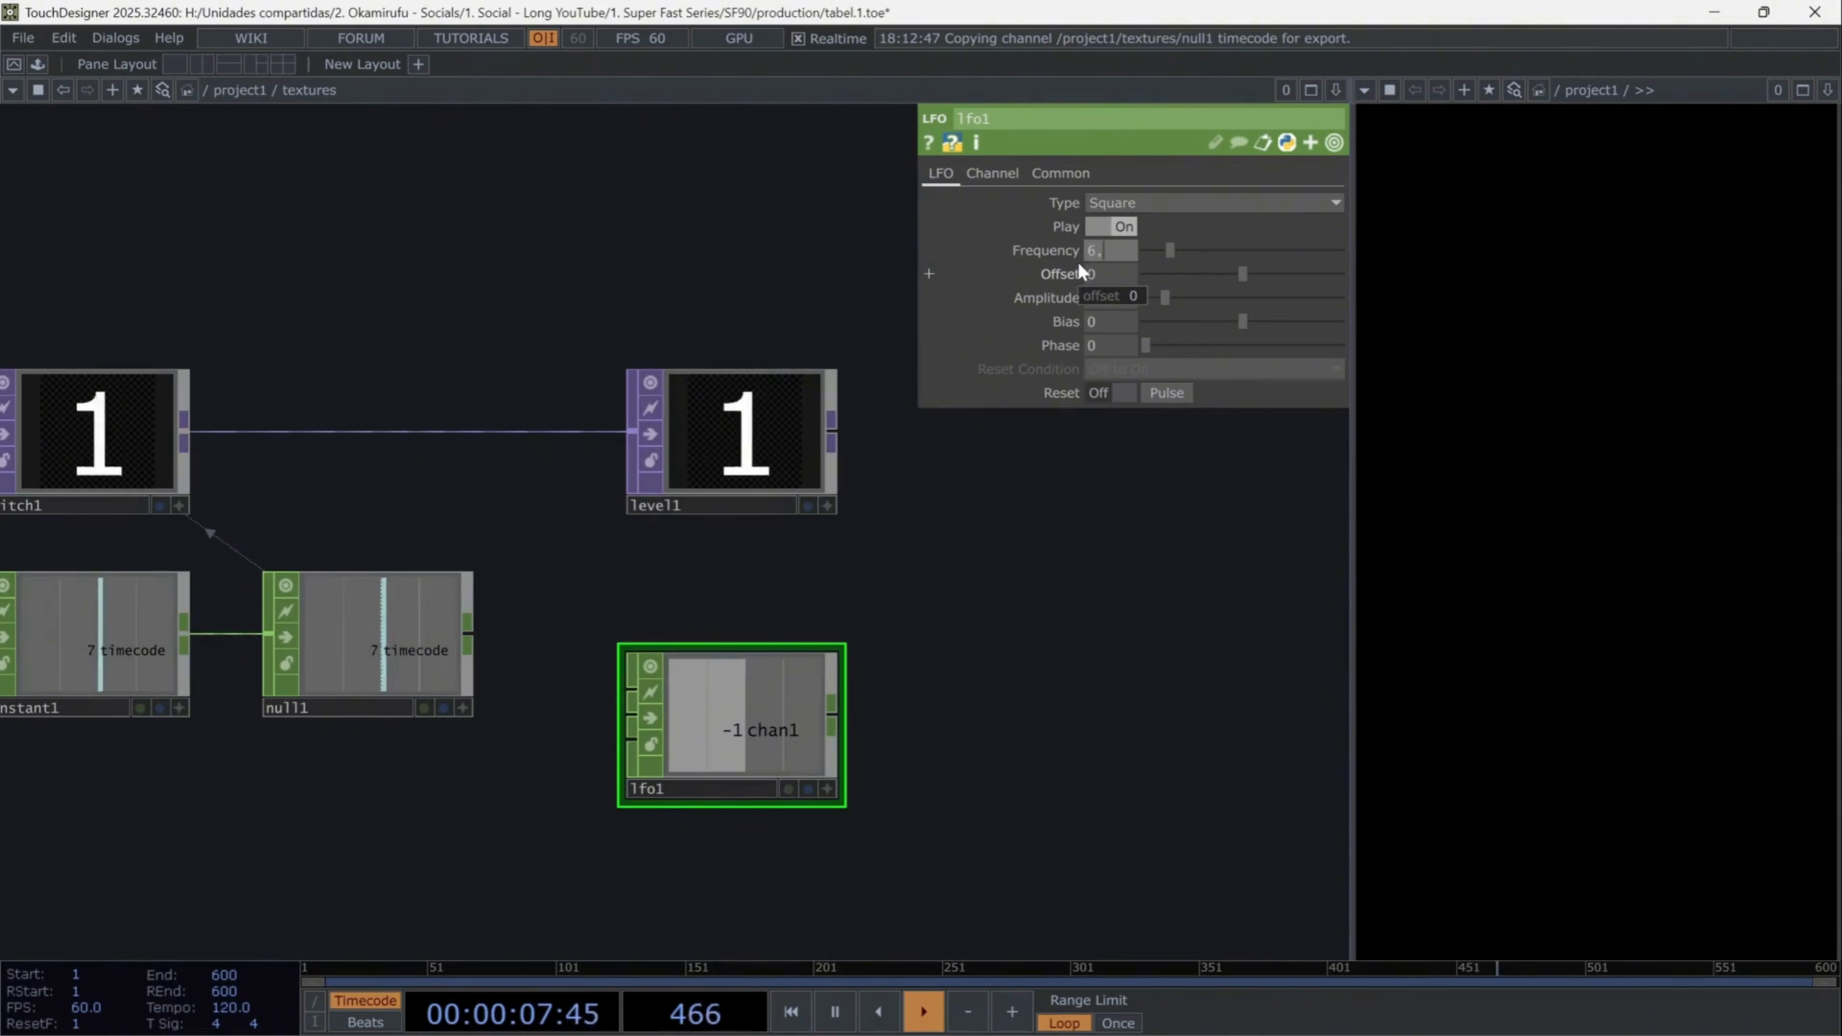
{"action": "key", "text": "Return"}
{"action": "left_click", "coordinate": [1116, 274]}
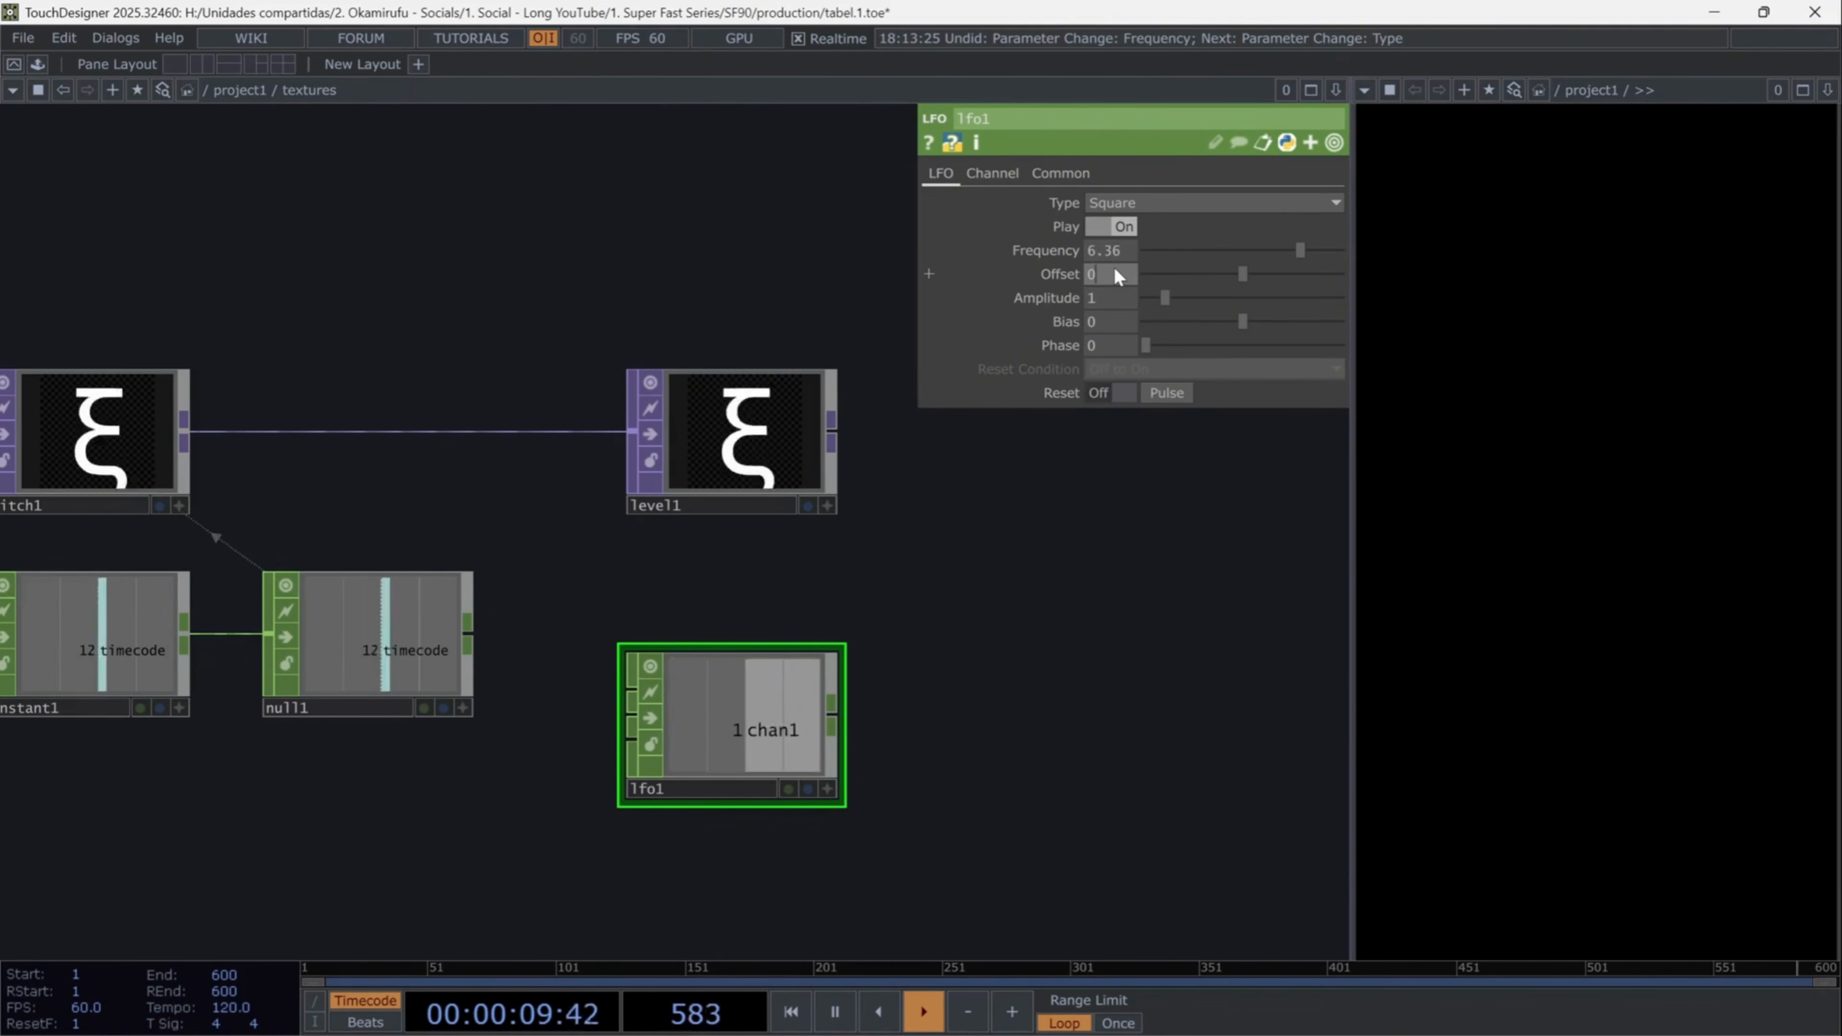
{"action": "type", "text": "0.5"}
{"action": "key", "text": "Return"}
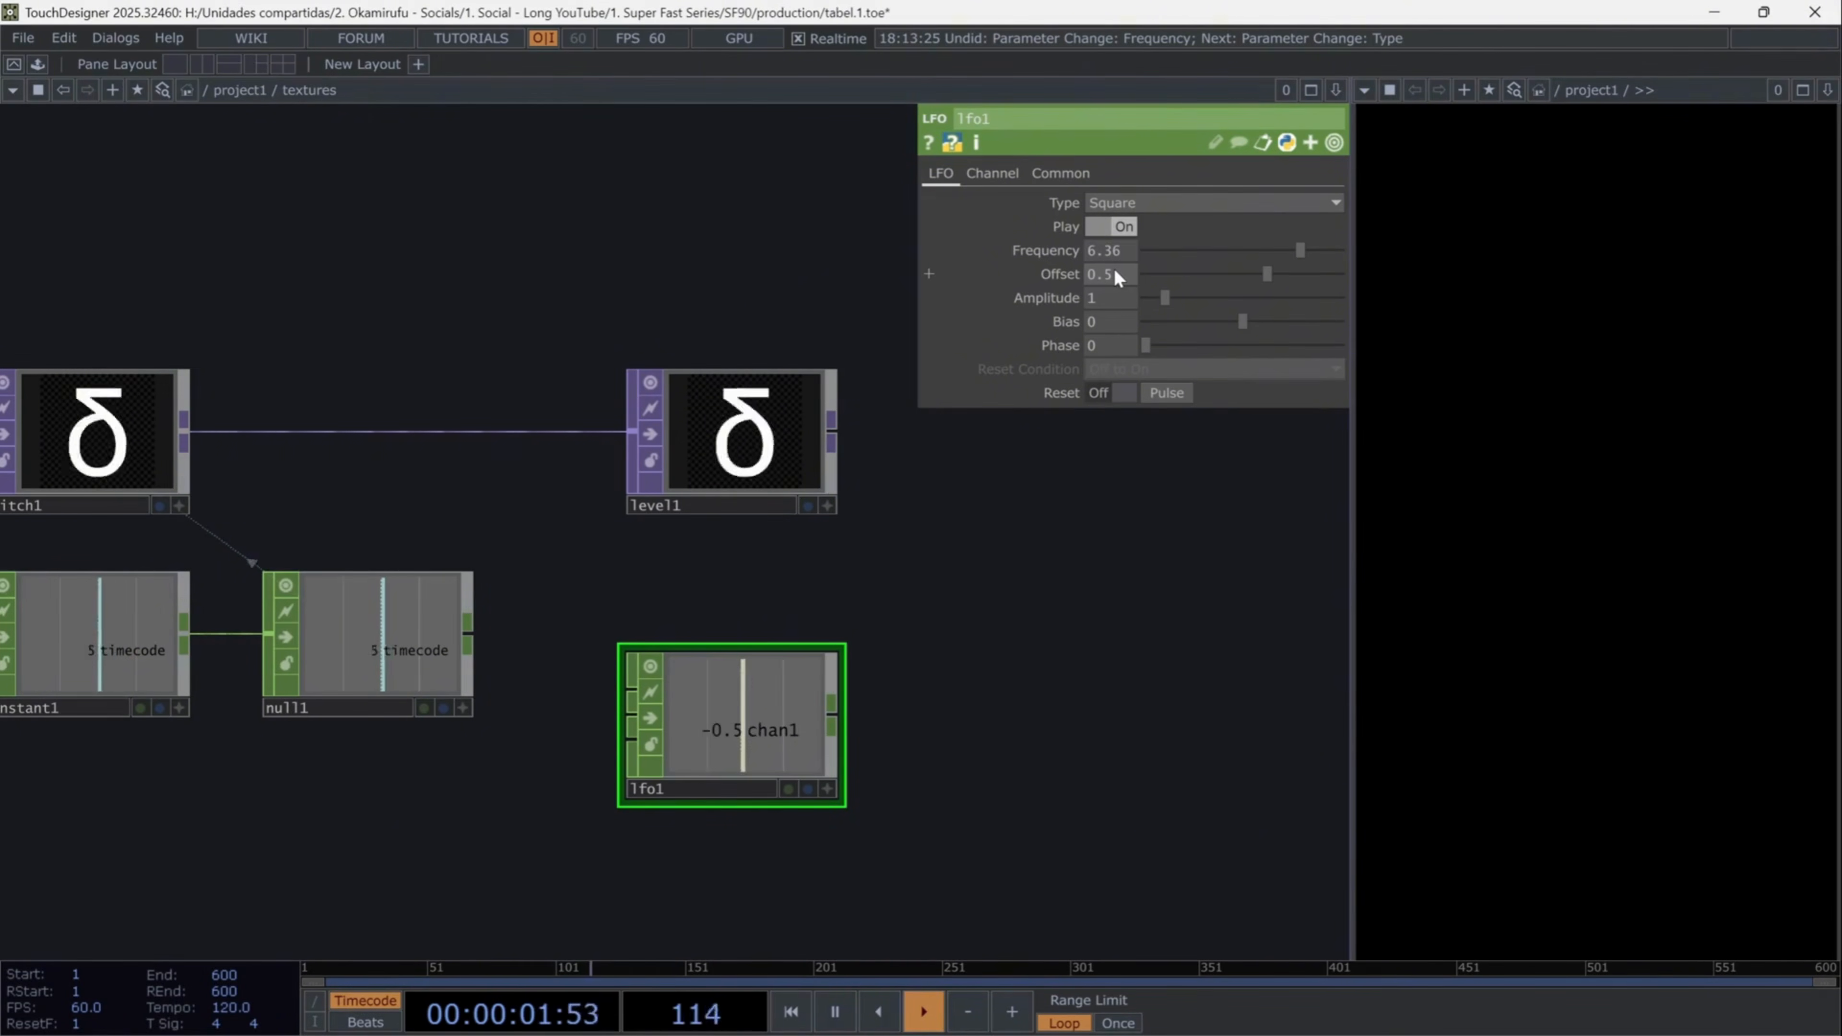
{"action": "left_click", "coordinate": [1105, 299]}
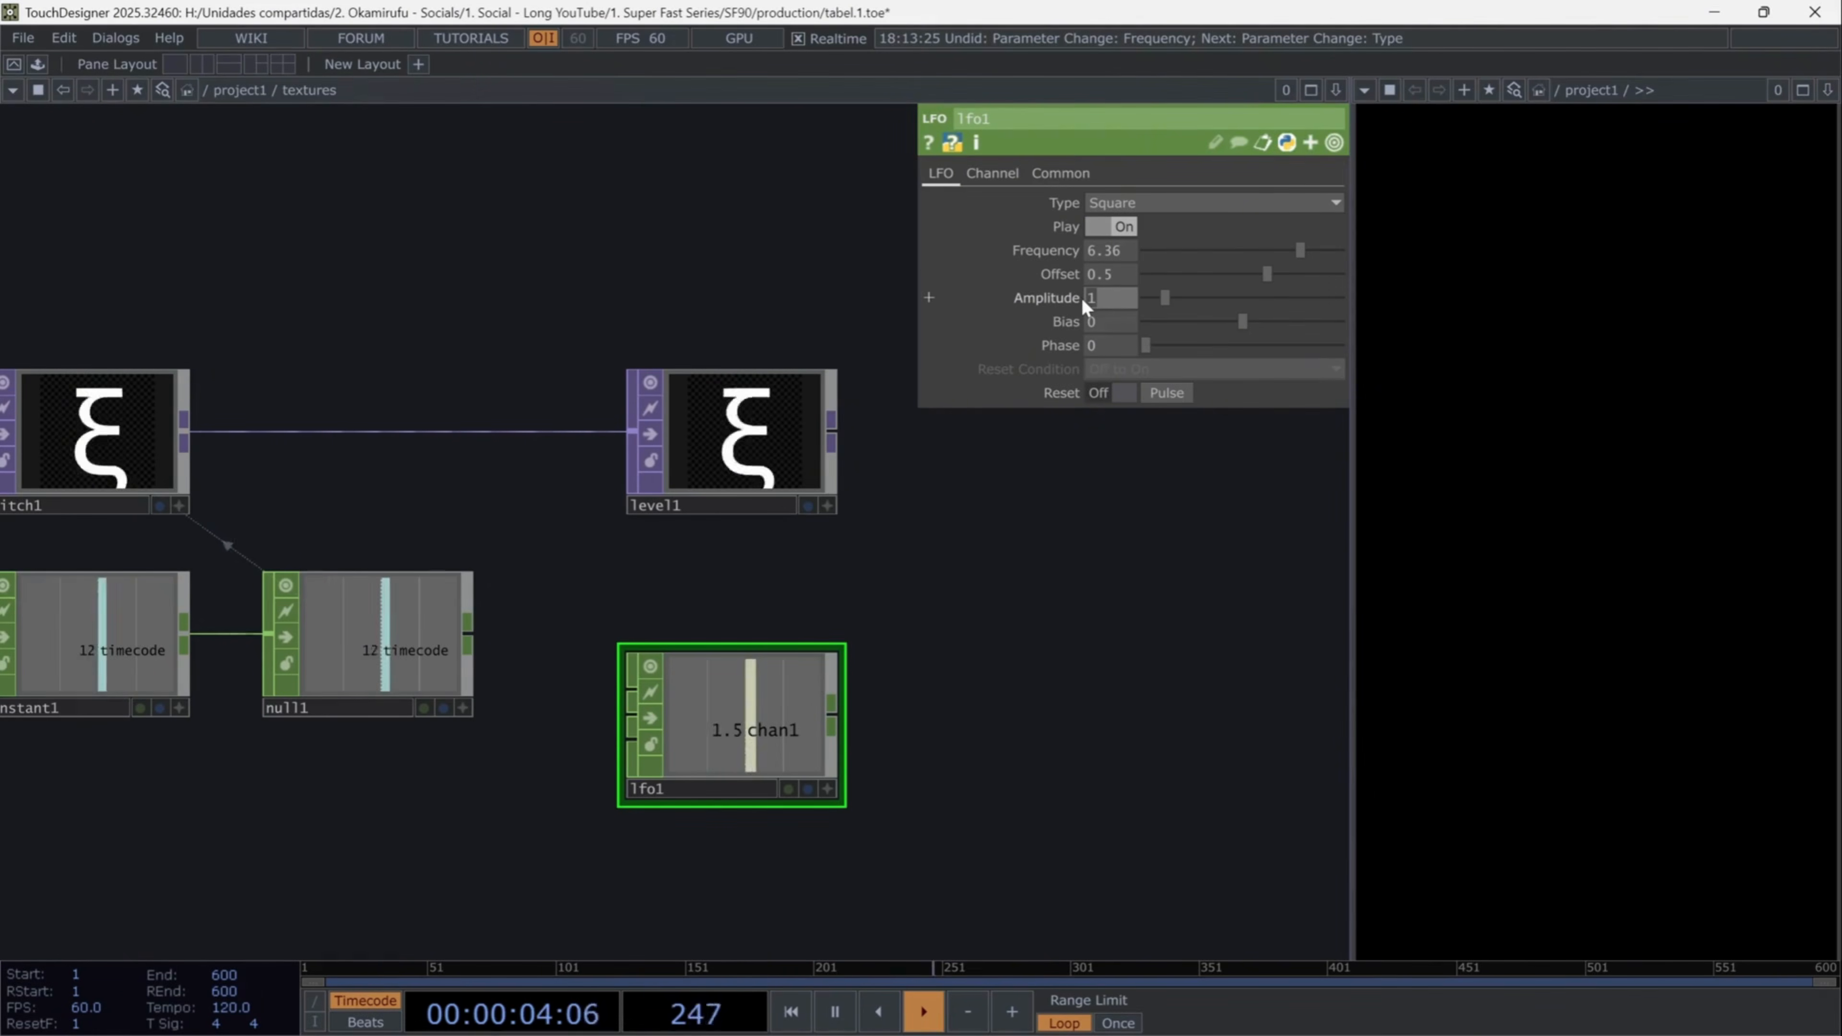
{"action": "type", "text": "0.5"}
{"action": "key", "text": "Return"}
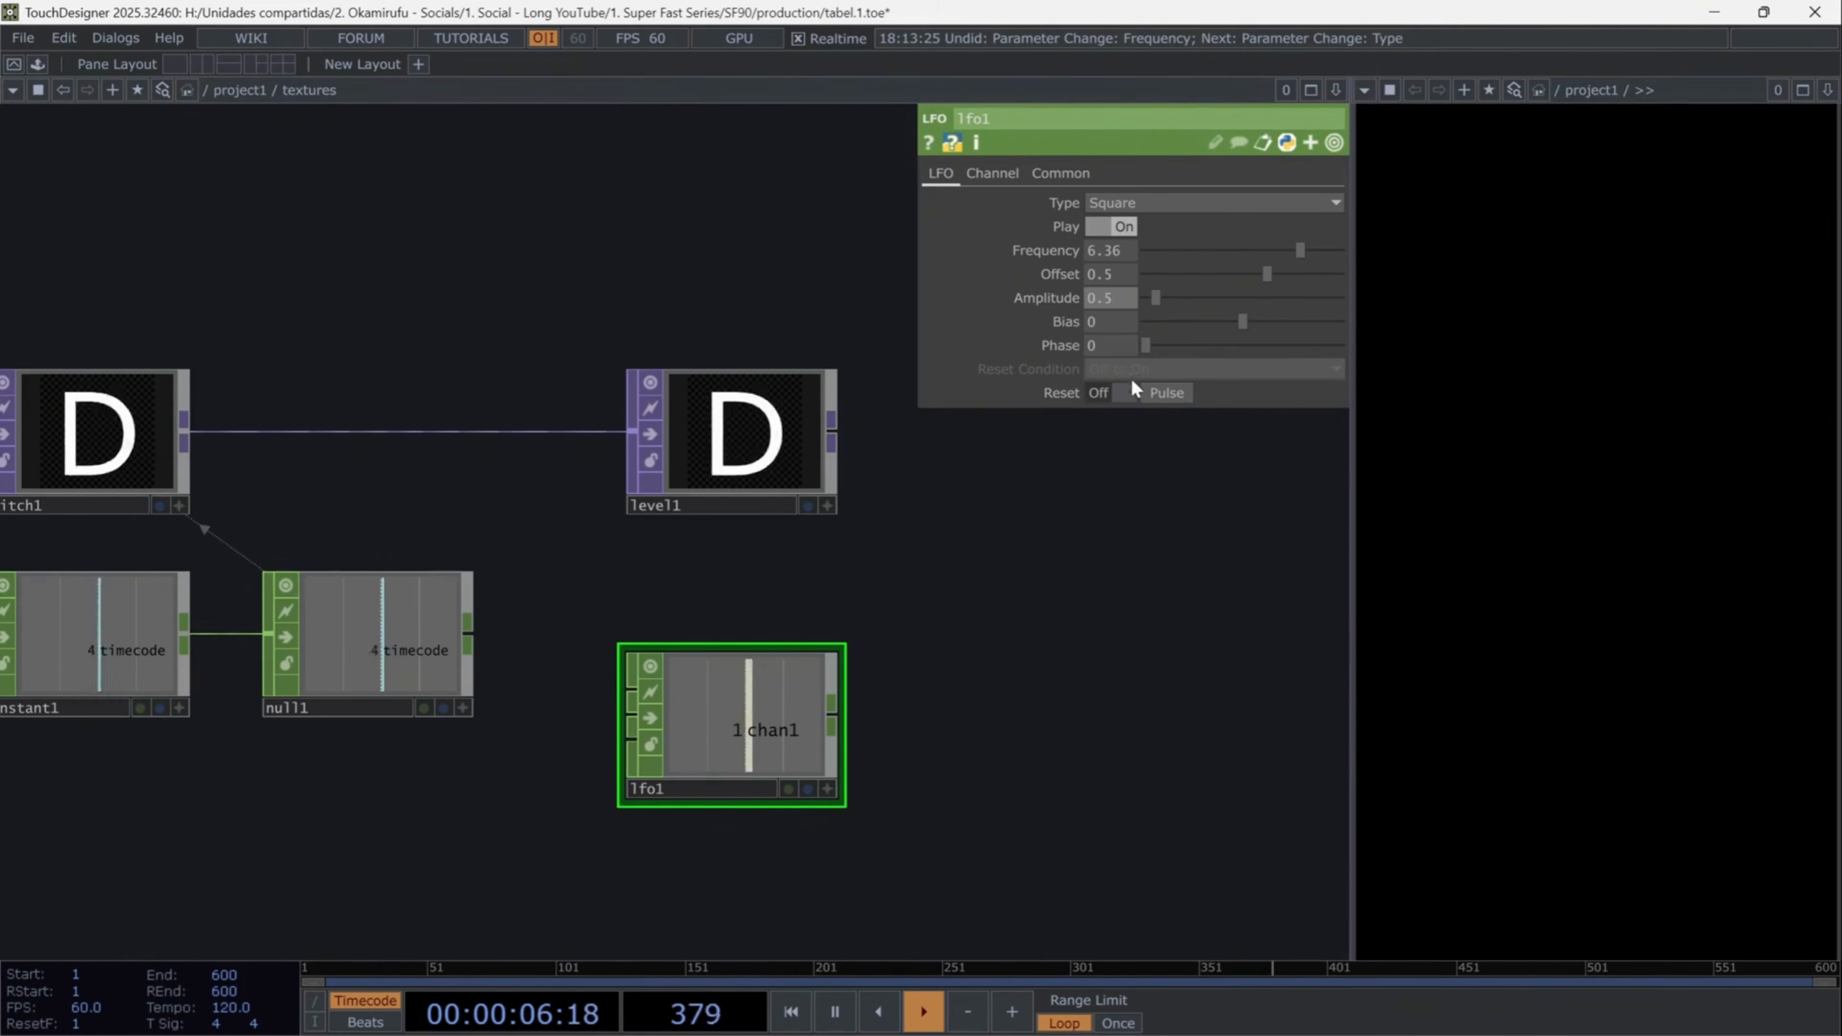
{"action": "left_click", "coordinate": [1100, 346]}
{"action": "type", "text": "0.344"}
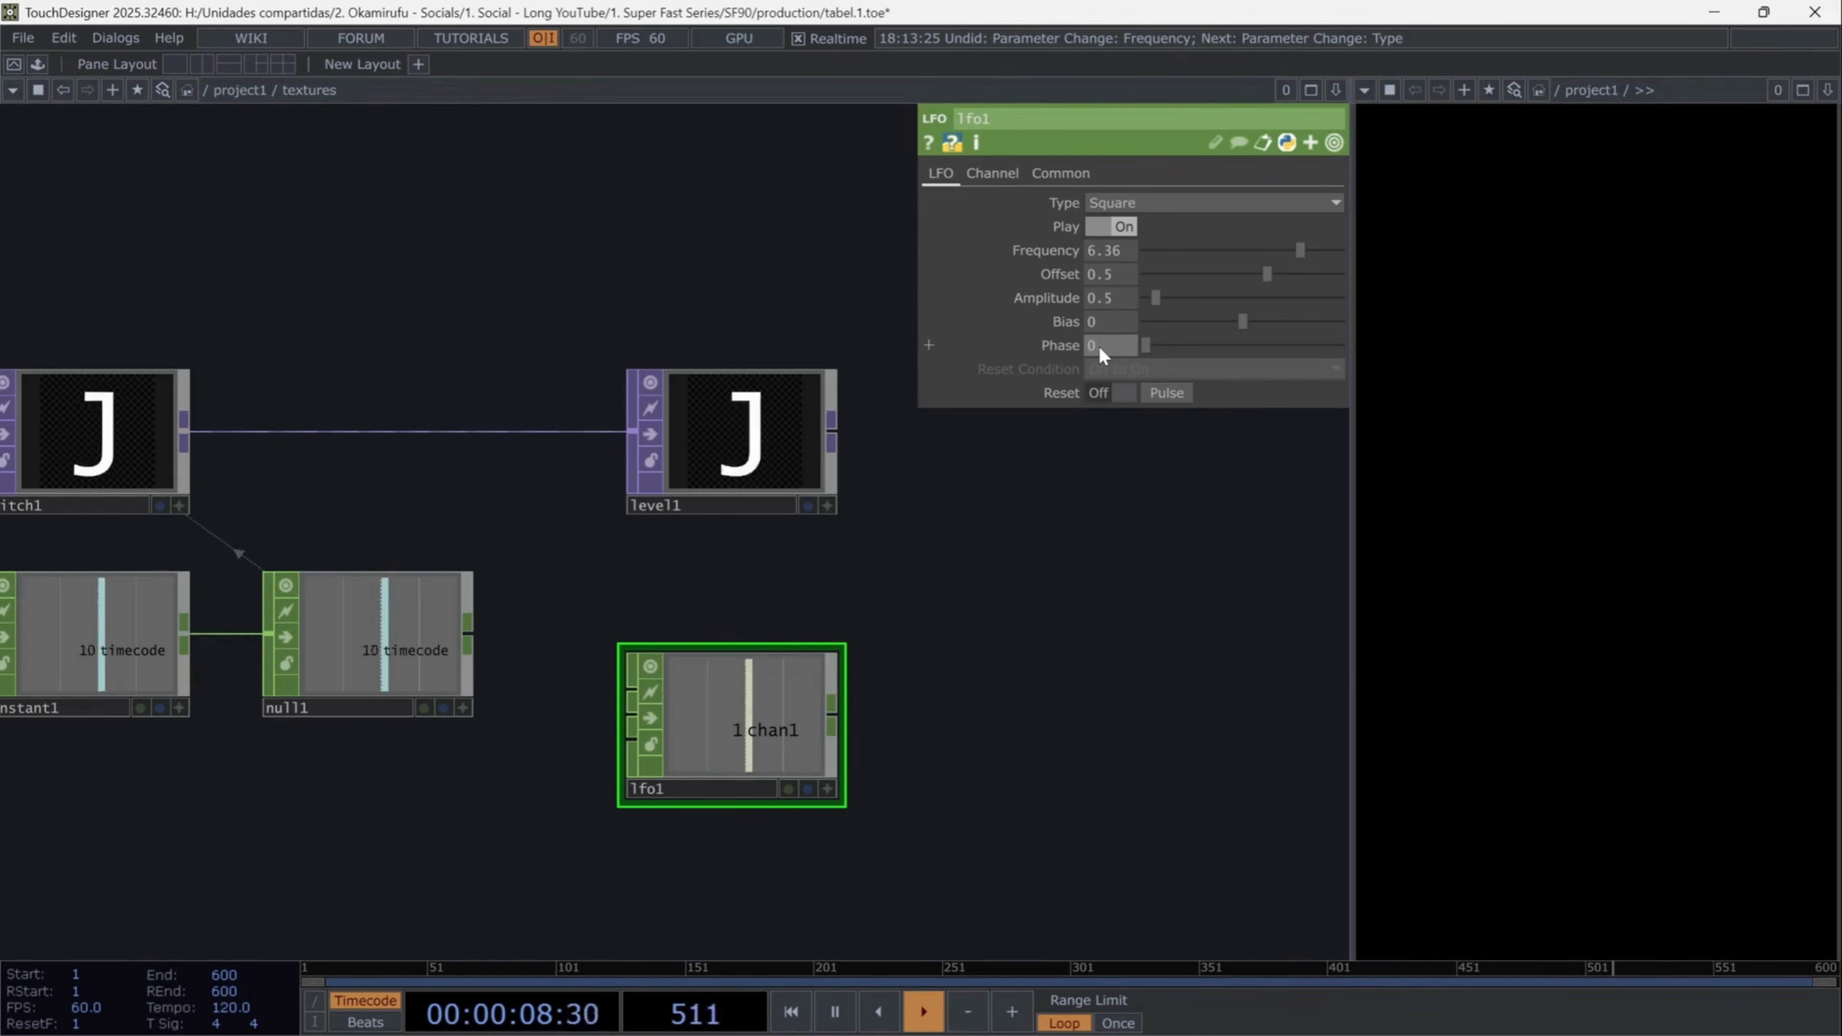
{"action": "key", "text": "Return"}
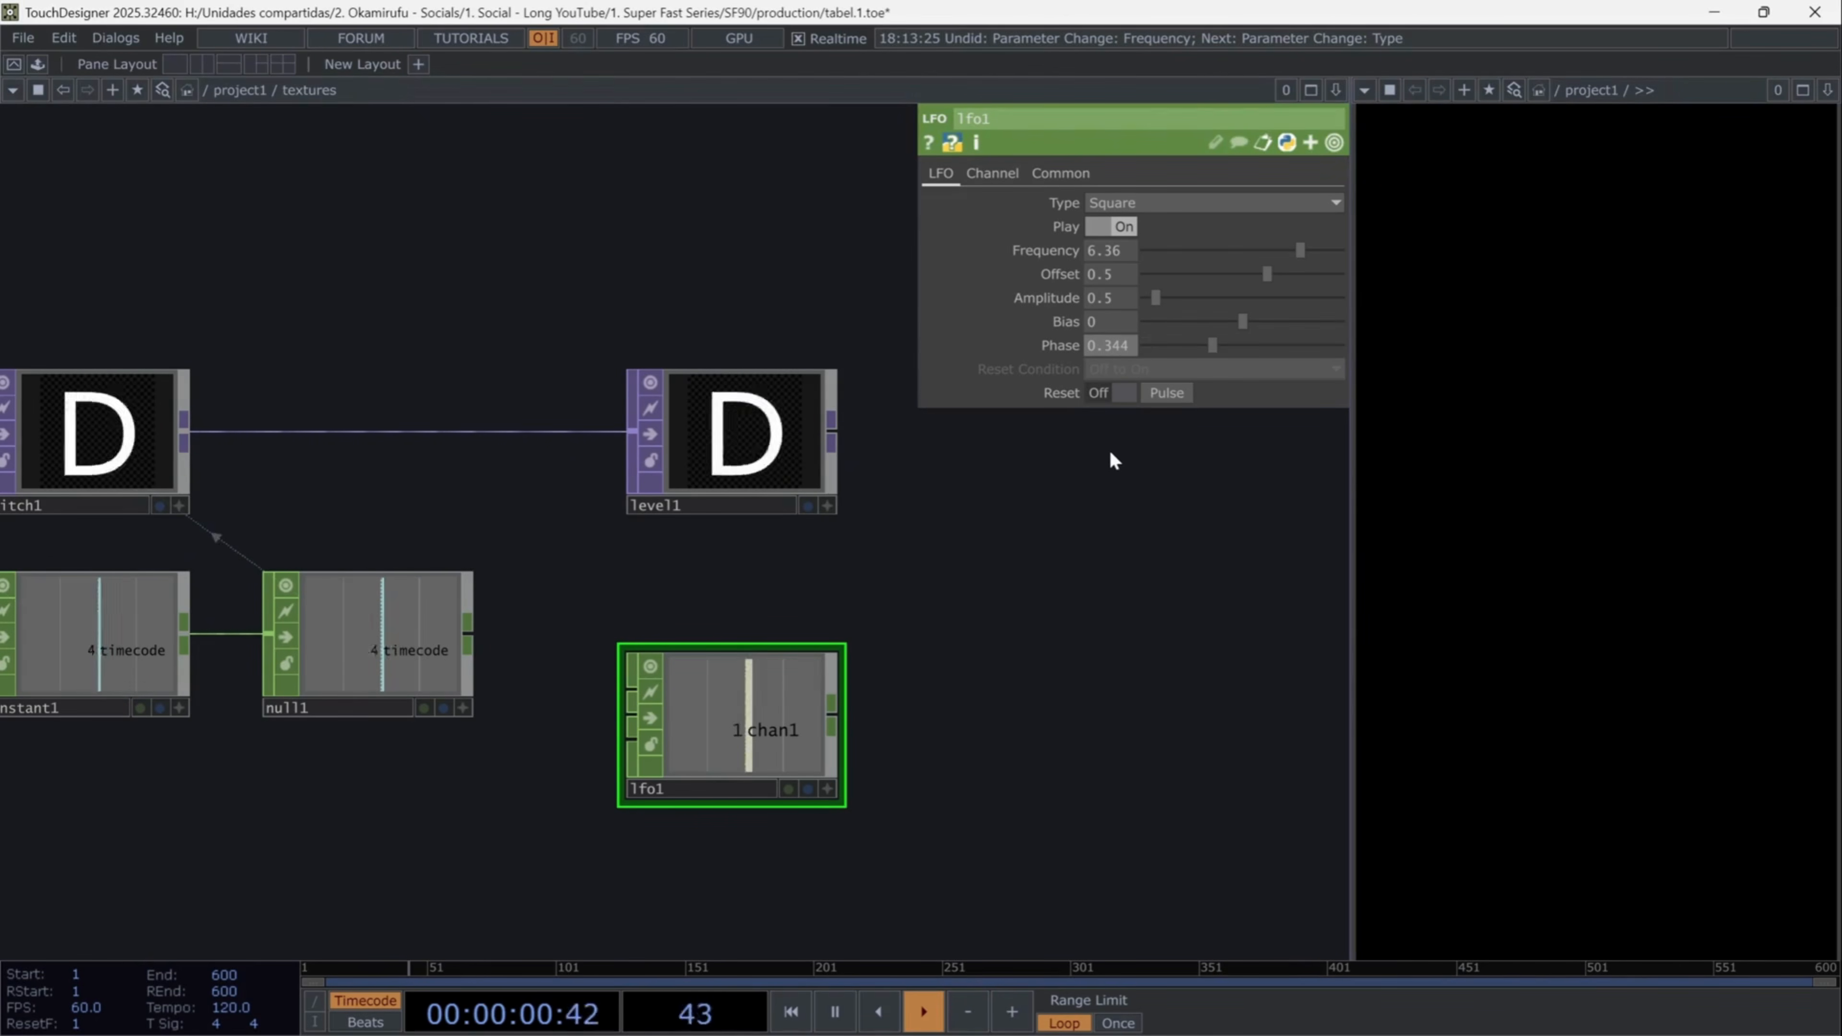
- Drive level1's Invert parameter with a CHOP reference to lfo1's chan1 channel
{"action": "left_click", "coordinate": [795, 464]}
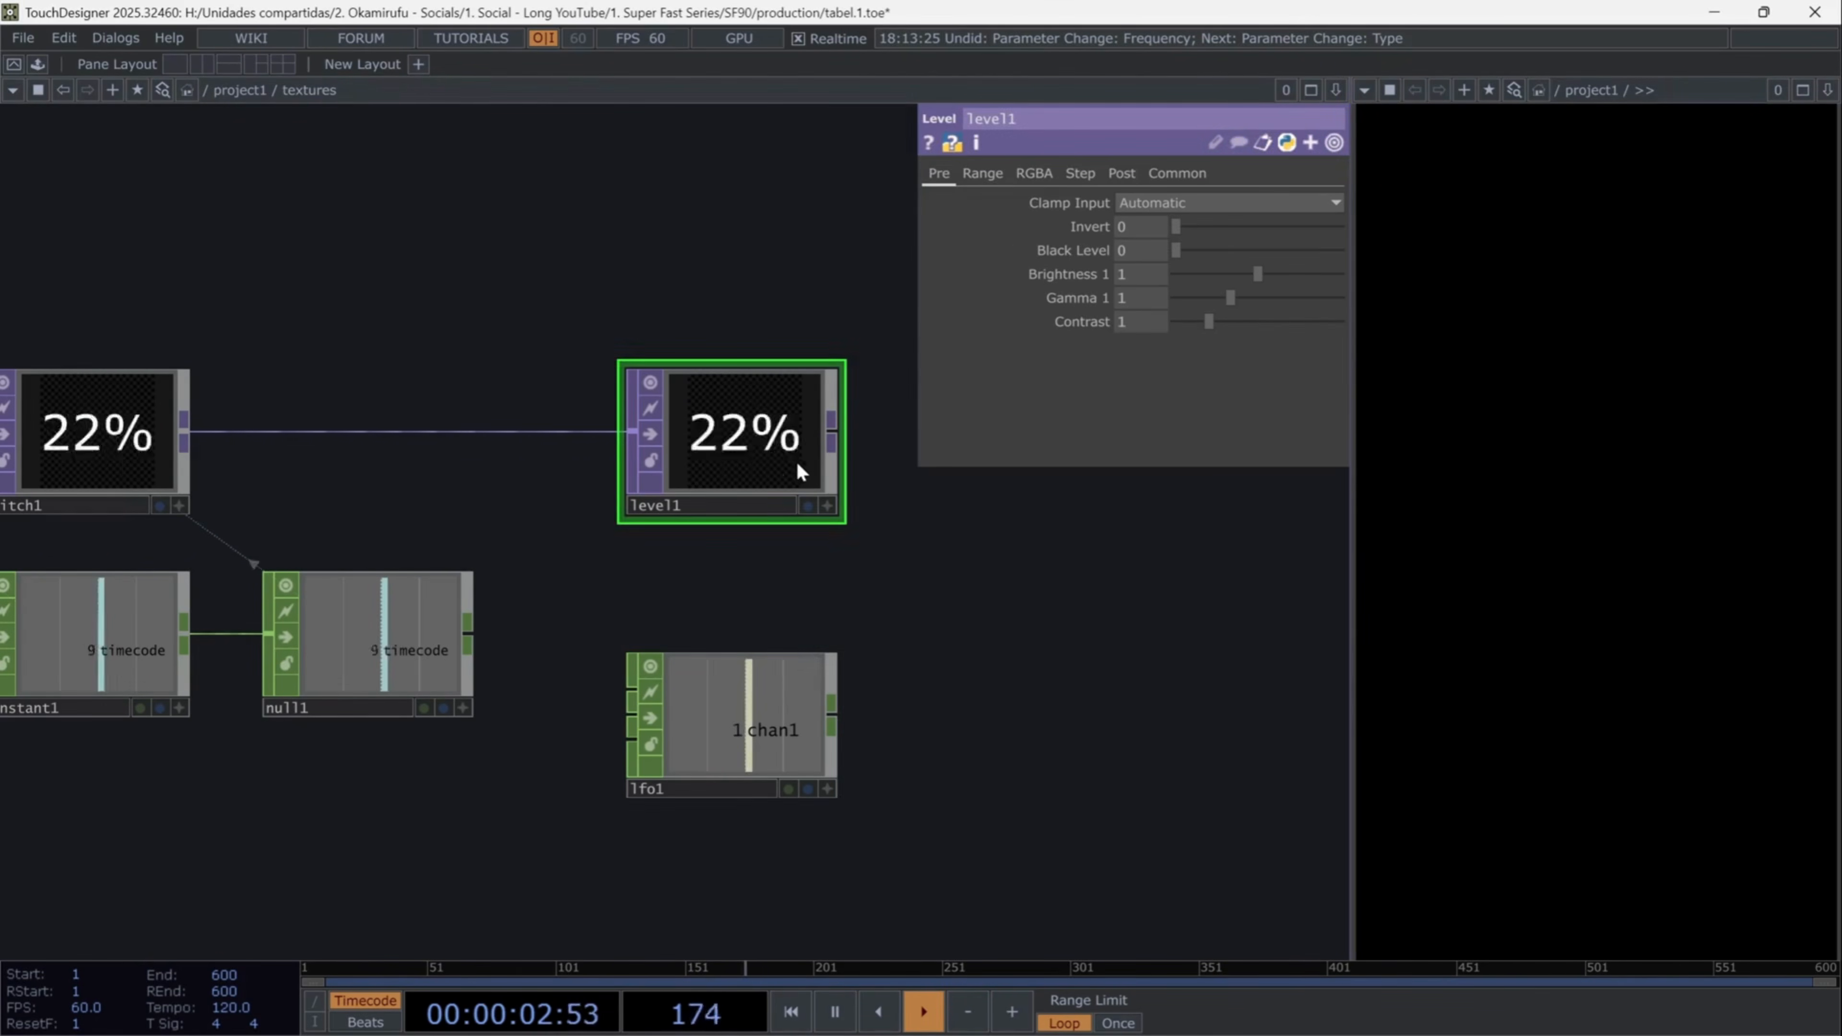
{"action": "left_click_drag", "start_coordinate": [754, 733], "coordinate": [1096, 227]}
{"action": "left_click", "coordinate": [1116, 217]}
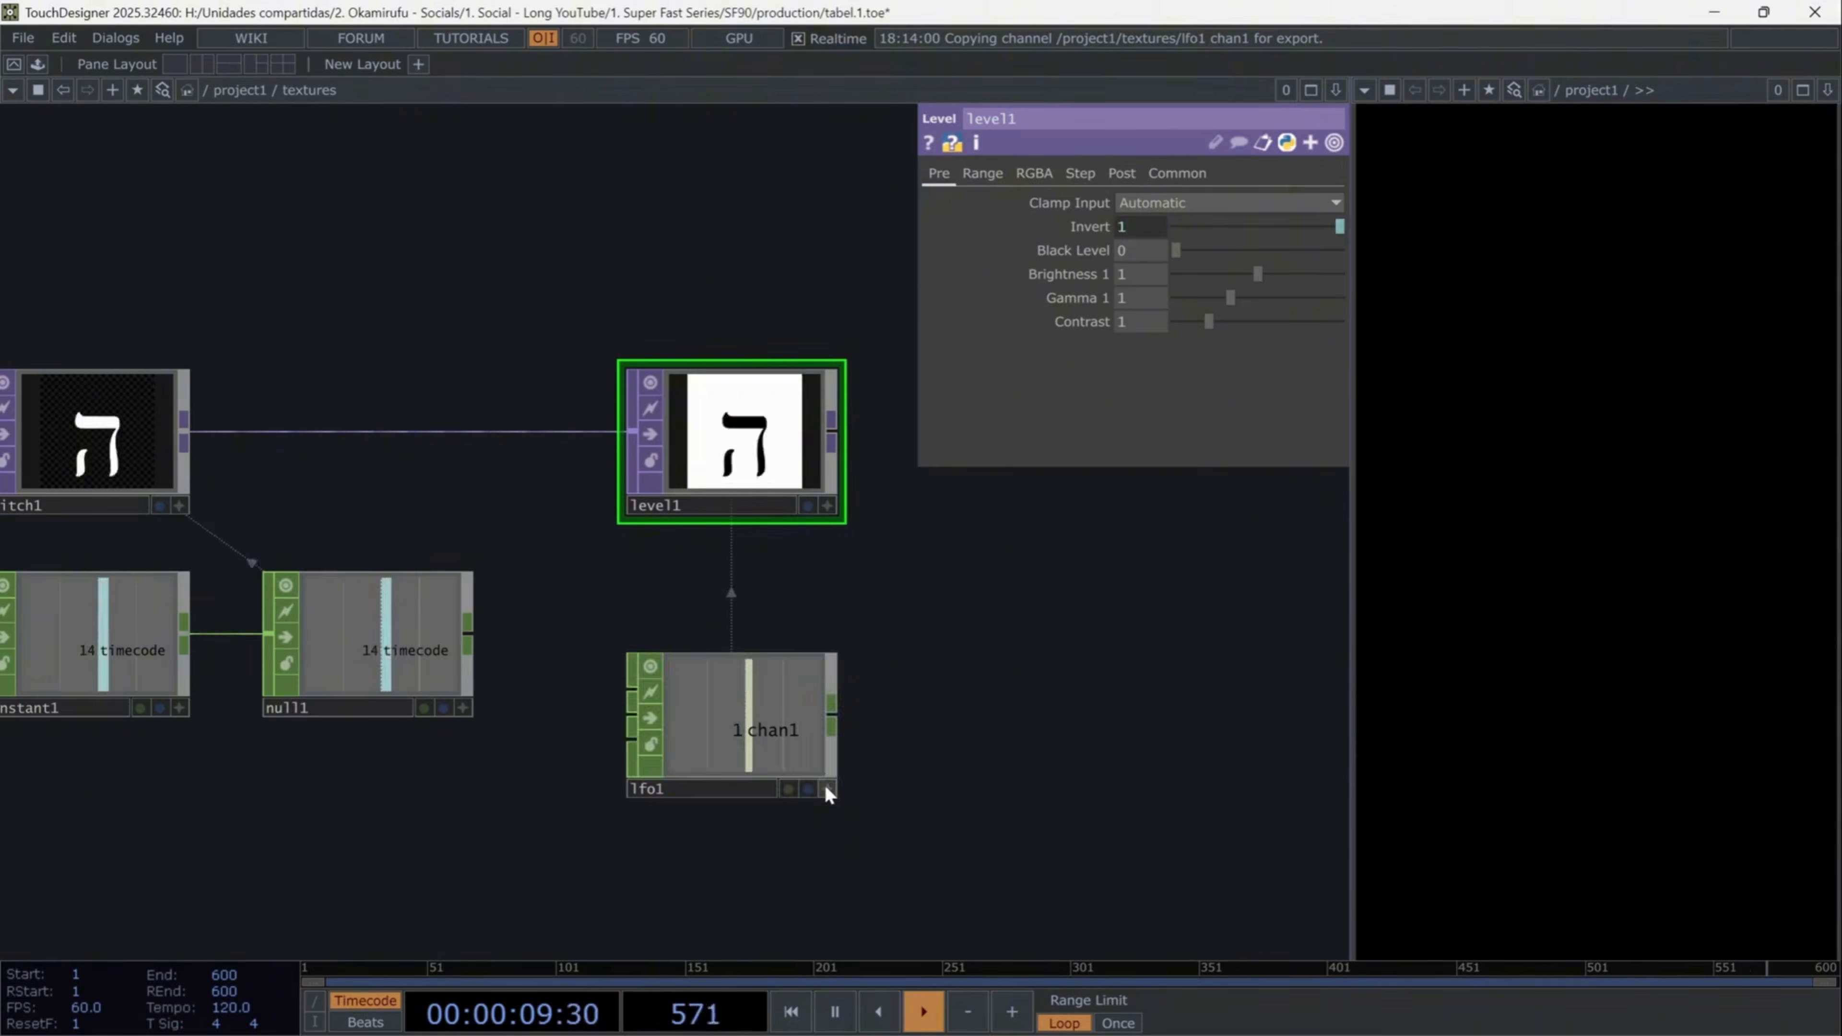
{"action": "scroll", "coordinate": [733, 473], "scroll_direction": "up", "scroll_amount": 5}
{"action": "left_click_drag", "start_coordinate": [1126, 596], "coordinate": [947, 594]}
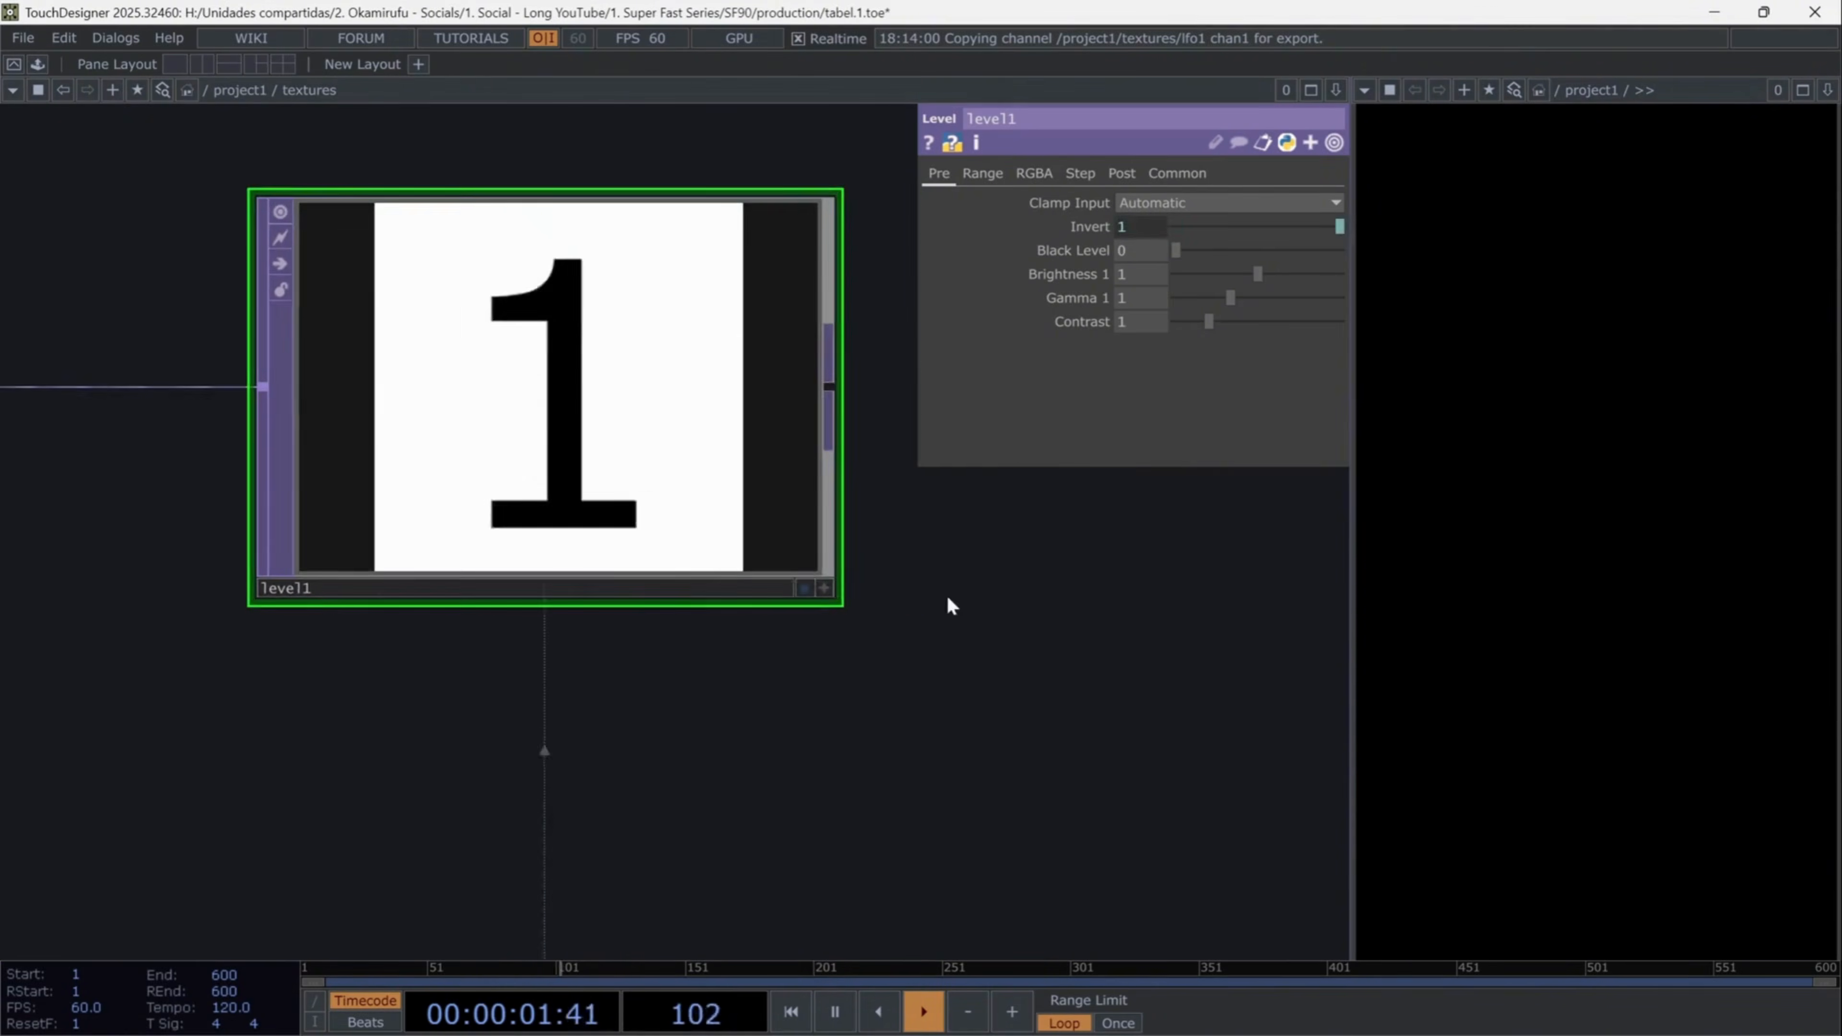
- Add a Texture 3D TOP to the output of level1
{"action": "scroll", "coordinate": [934, 599], "scroll_direction": "down", "scroll_amount": 6}
{"action": "left_click_drag", "start_coordinate": [1164, 726], "coordinate": [727, 631]}
{"action": "left_click", "coordinate": [435, 421]}
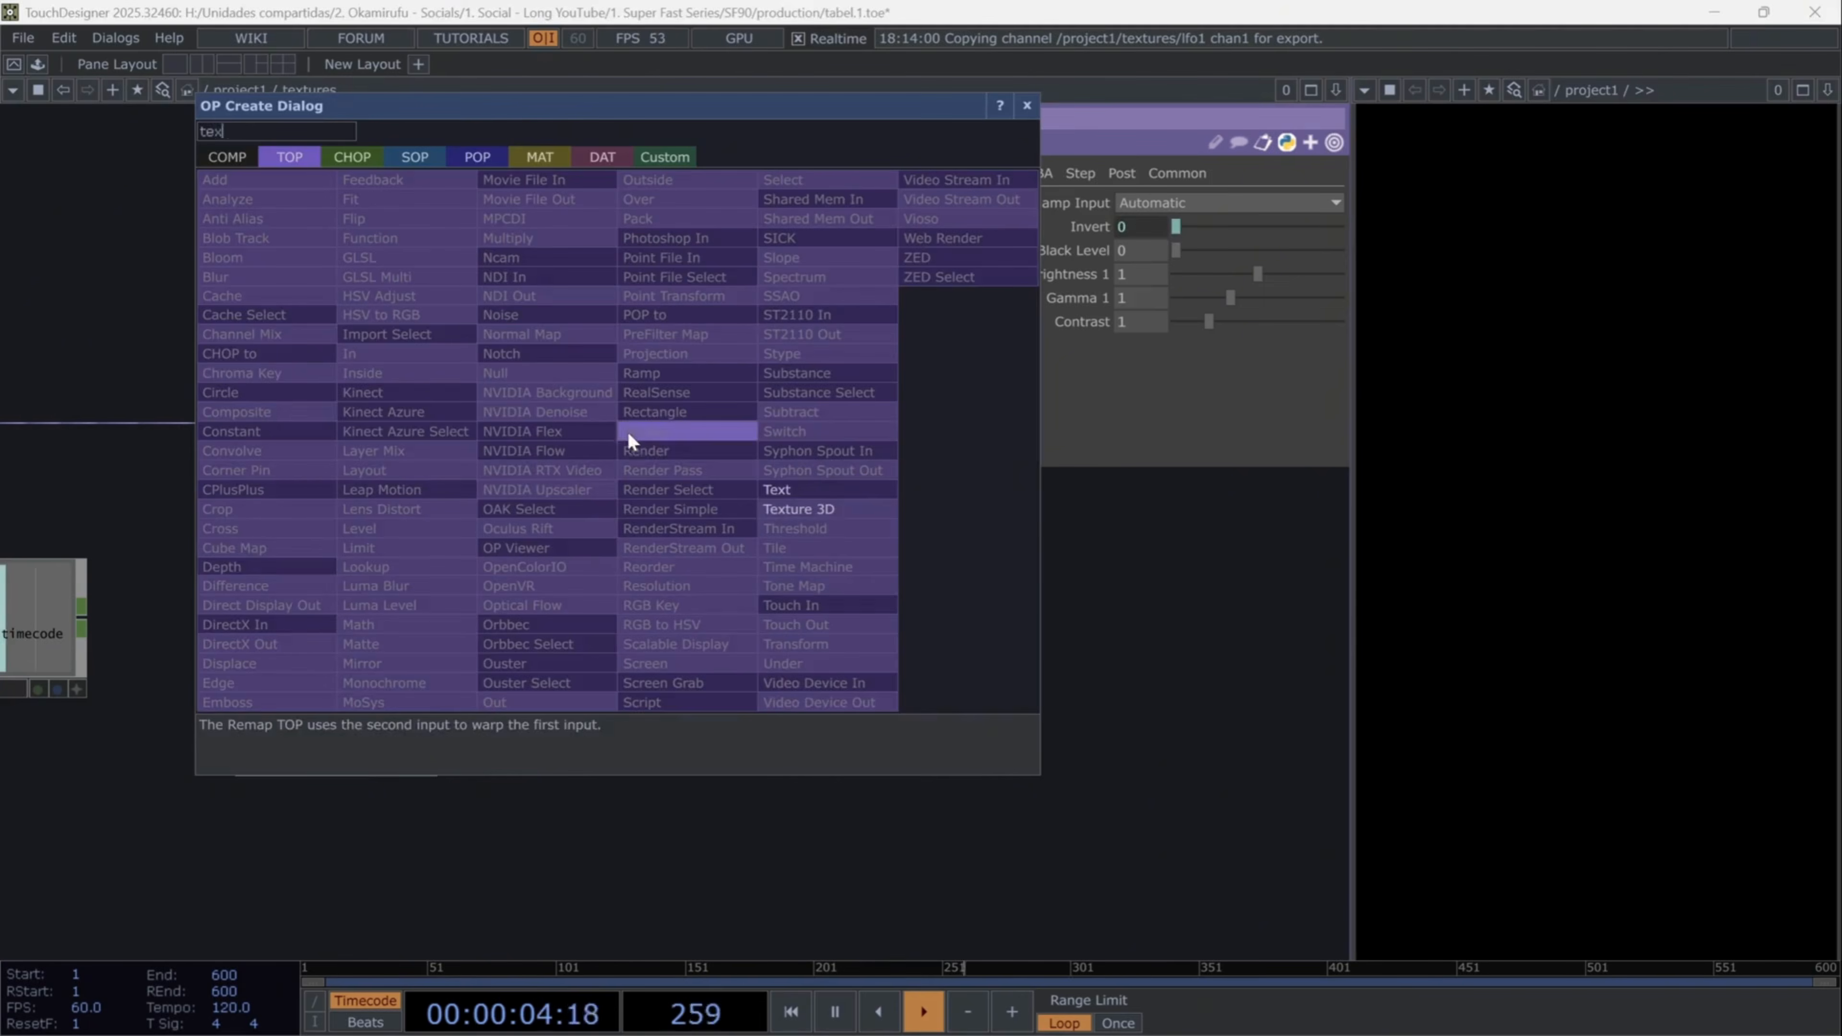
{"action": "left_click", "coordinate": [823, 506]}
{"action": "left_click", "coordinate": [825, 508]}
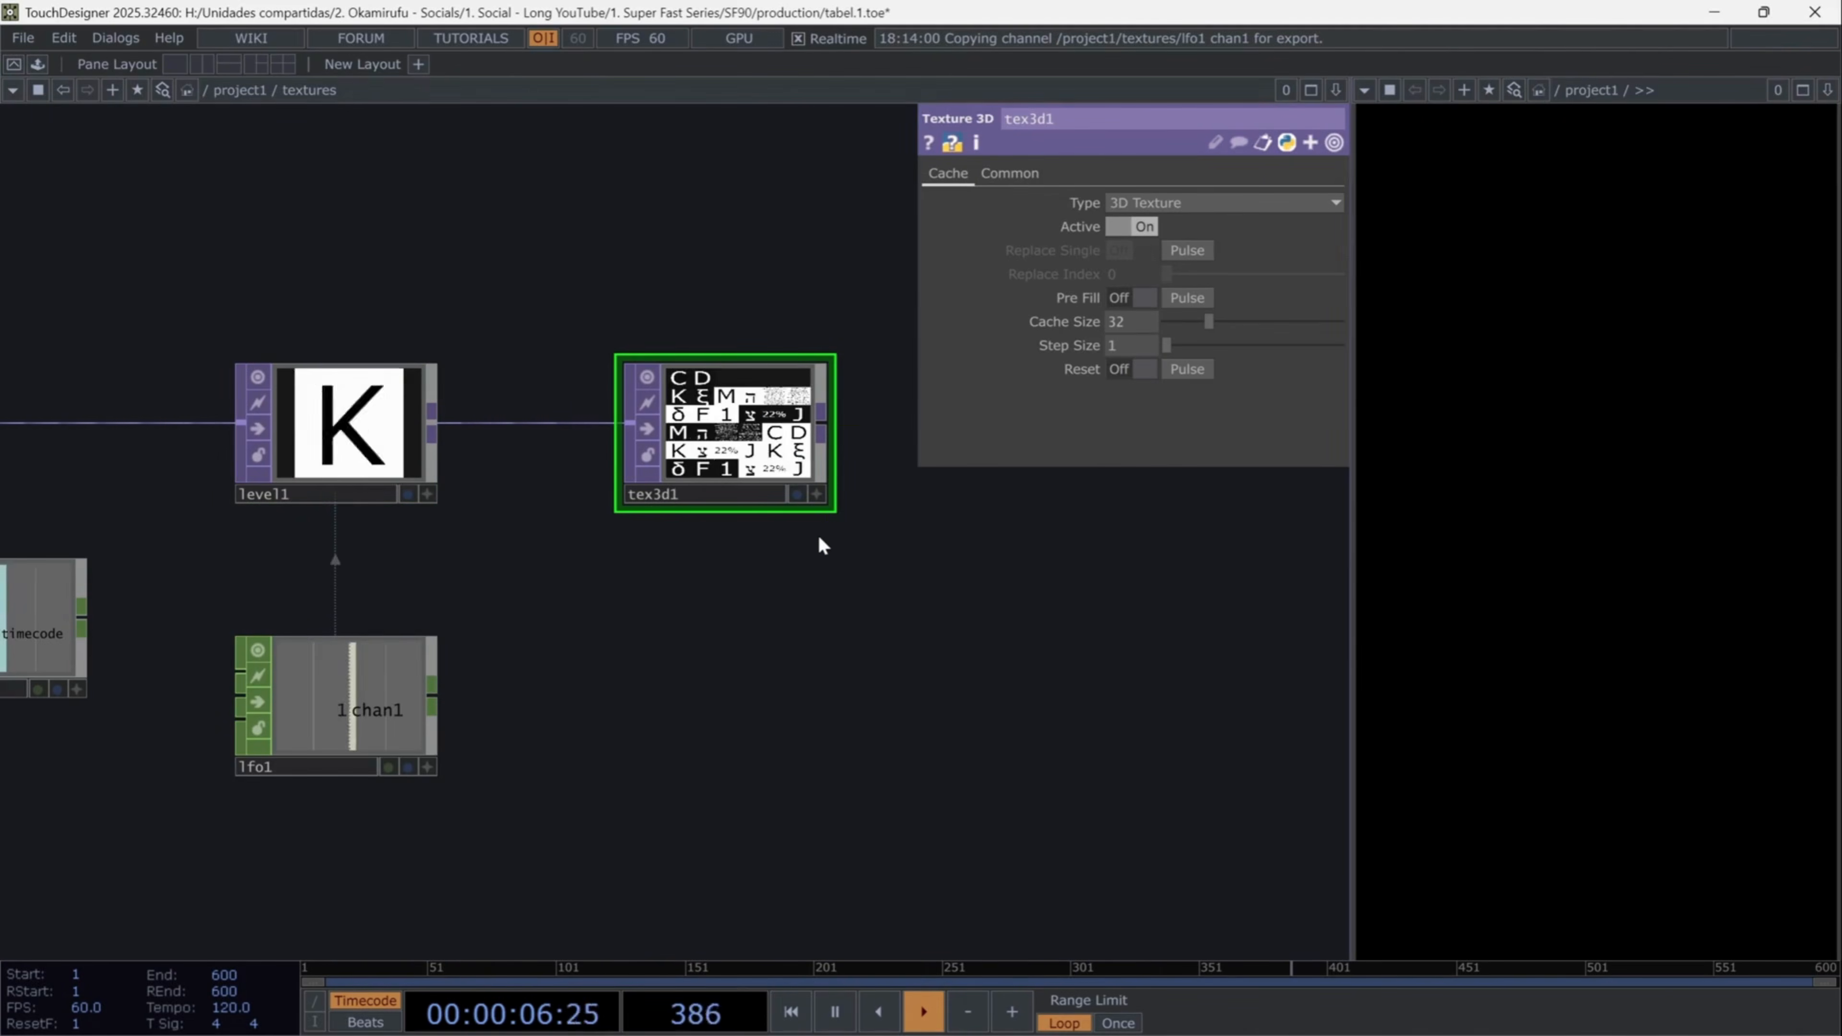
- Set tex3d1's type to 2D Texture Array and its cache size to the expression parent(2).op('info1')['length']
{"action": "left_click", "coordinate": [1144, 205]}
{"action": "left_click", "coordinate": [1134, 245]}
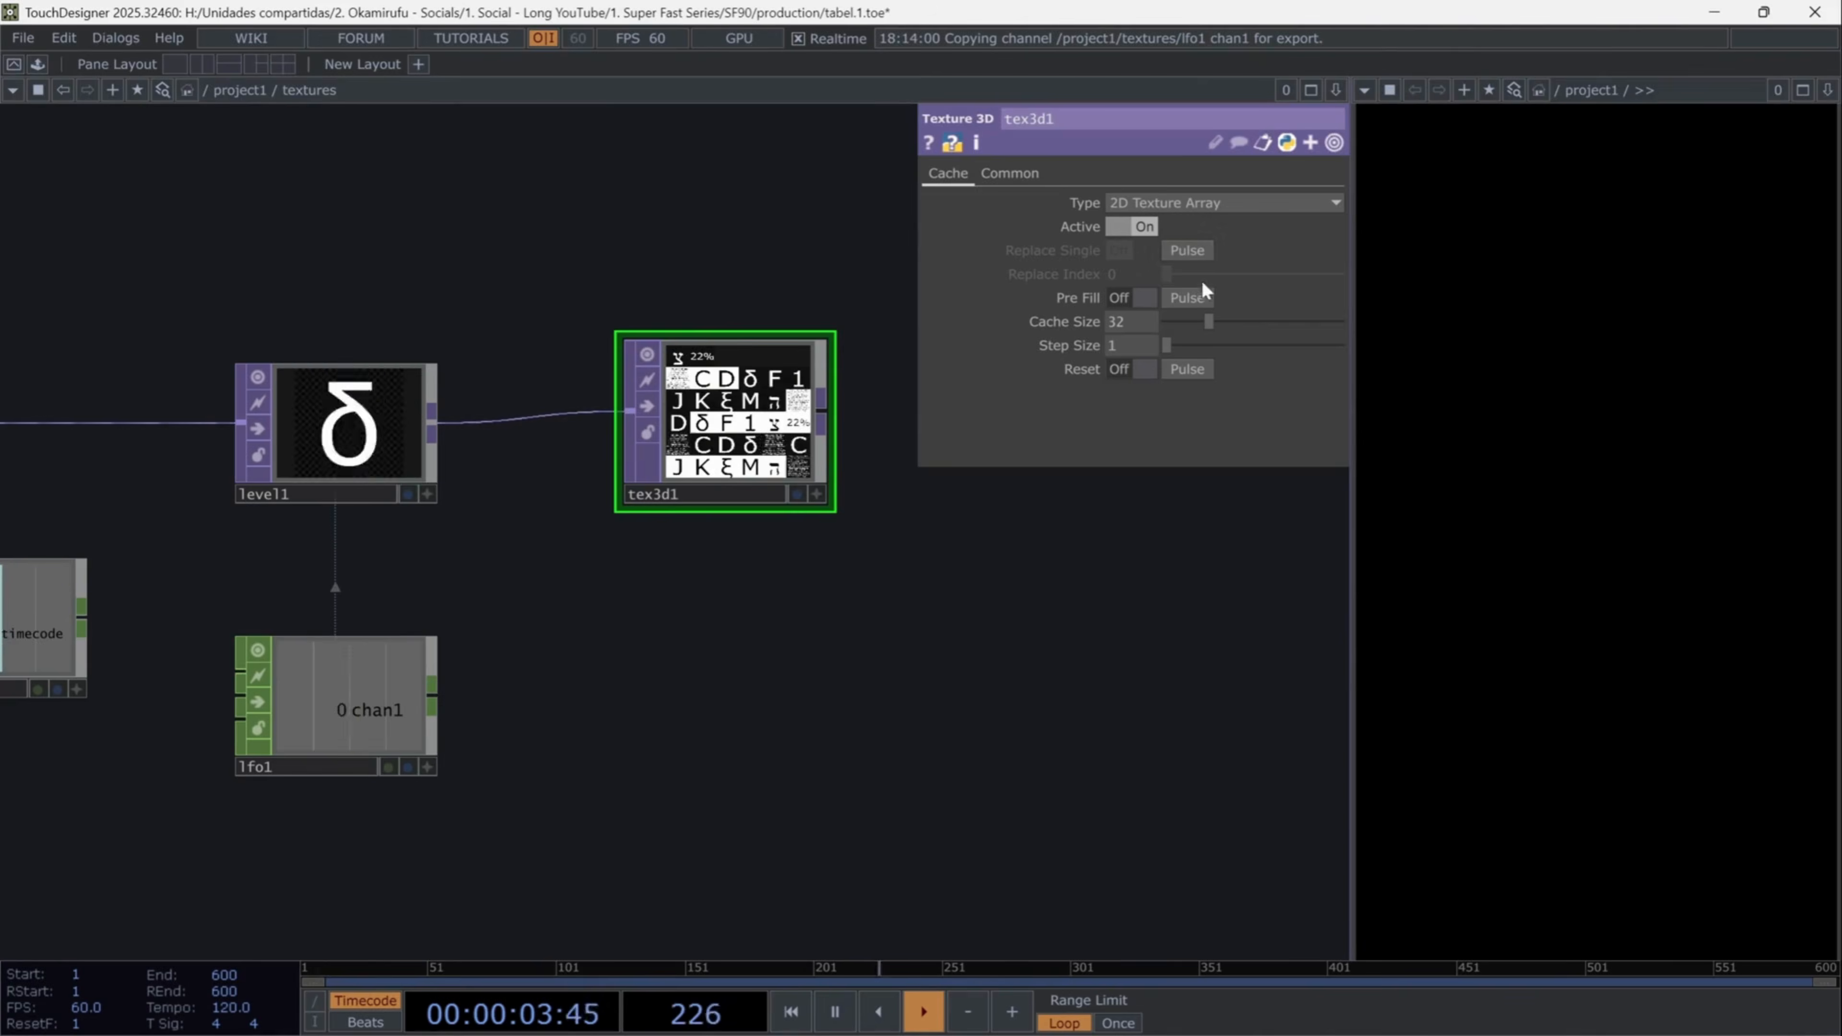
{"action": "left_click", "coordinate": [1070, 322]}
{"action": "type", "text": "parent(2).op('info1')['length']"}
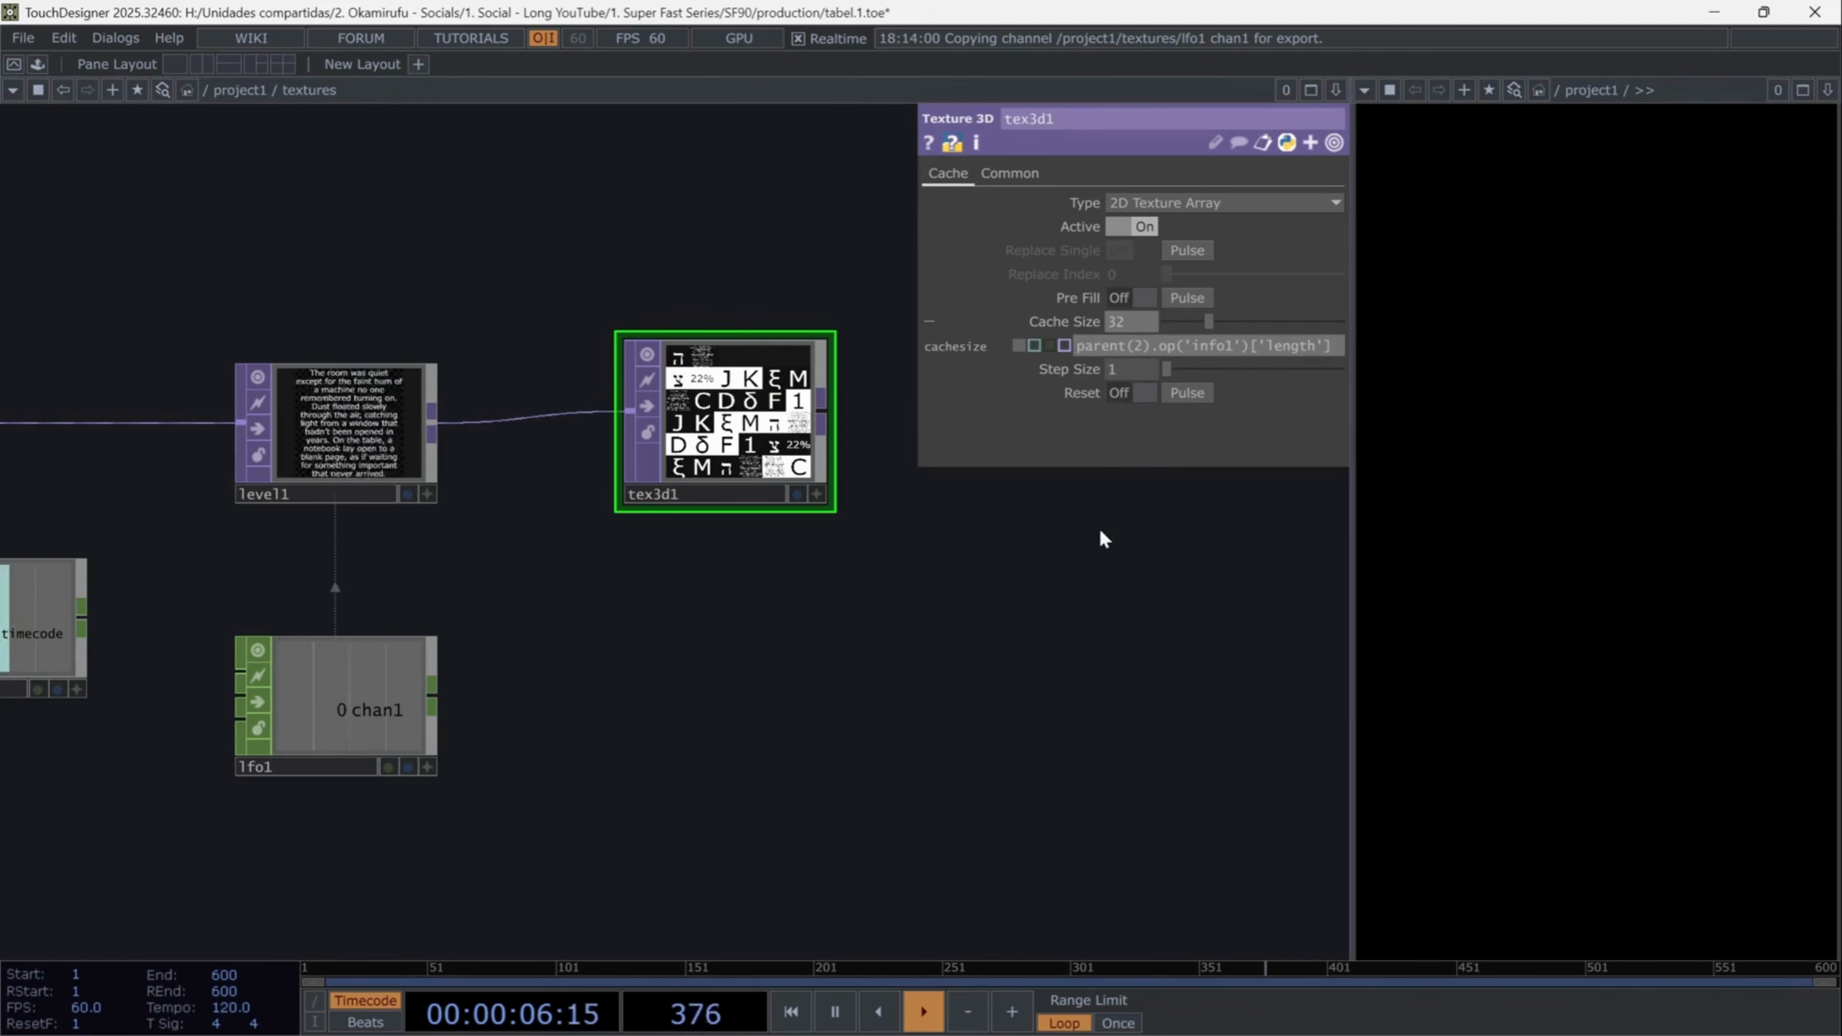
{"action": "key", "text": "Return"}
{"action": "left_click_drag", "start_coordinate": [921, 419], "coordinate": [877, 419]}
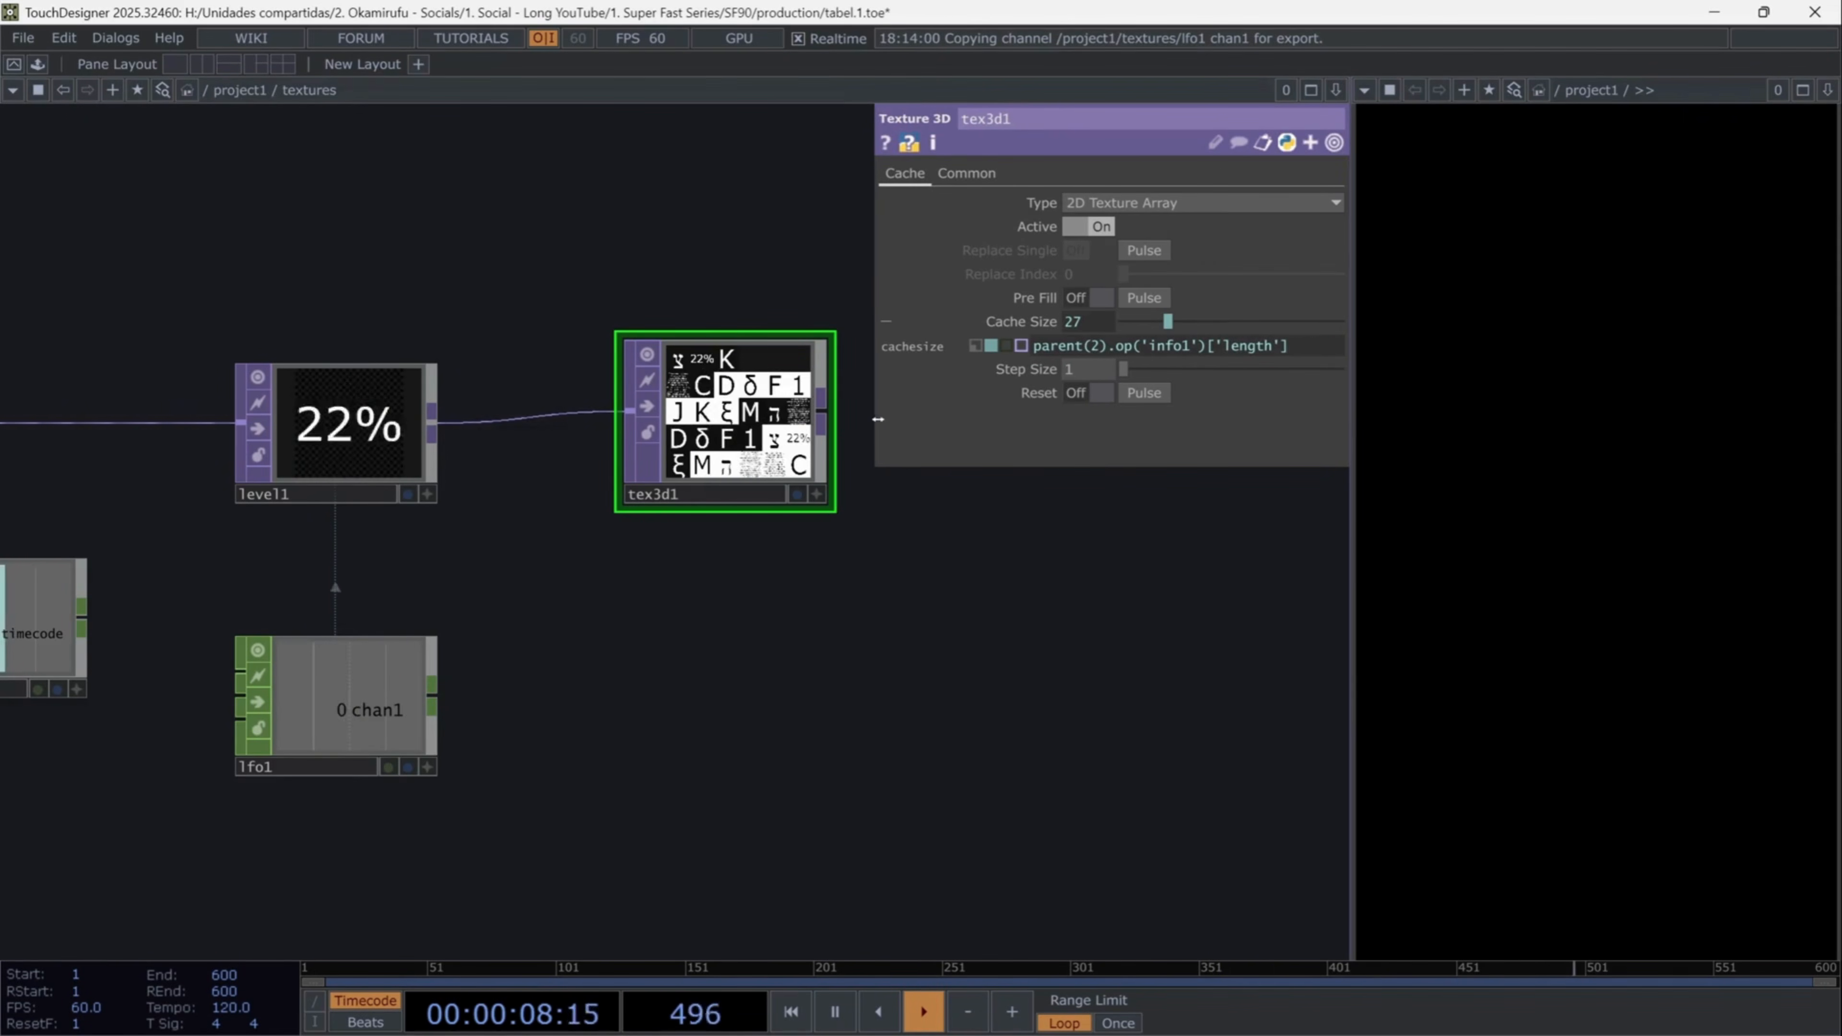
- Connect an Out TOP to the output of tex3d1
{"action": "left_click_drag", "start_coordinate": [898, 614], "coordinate": [616, 738]}
{"action": "left_click", "coordinate": [538, 535]}
{"action": "left_click", "coordinate": [642, 532]}
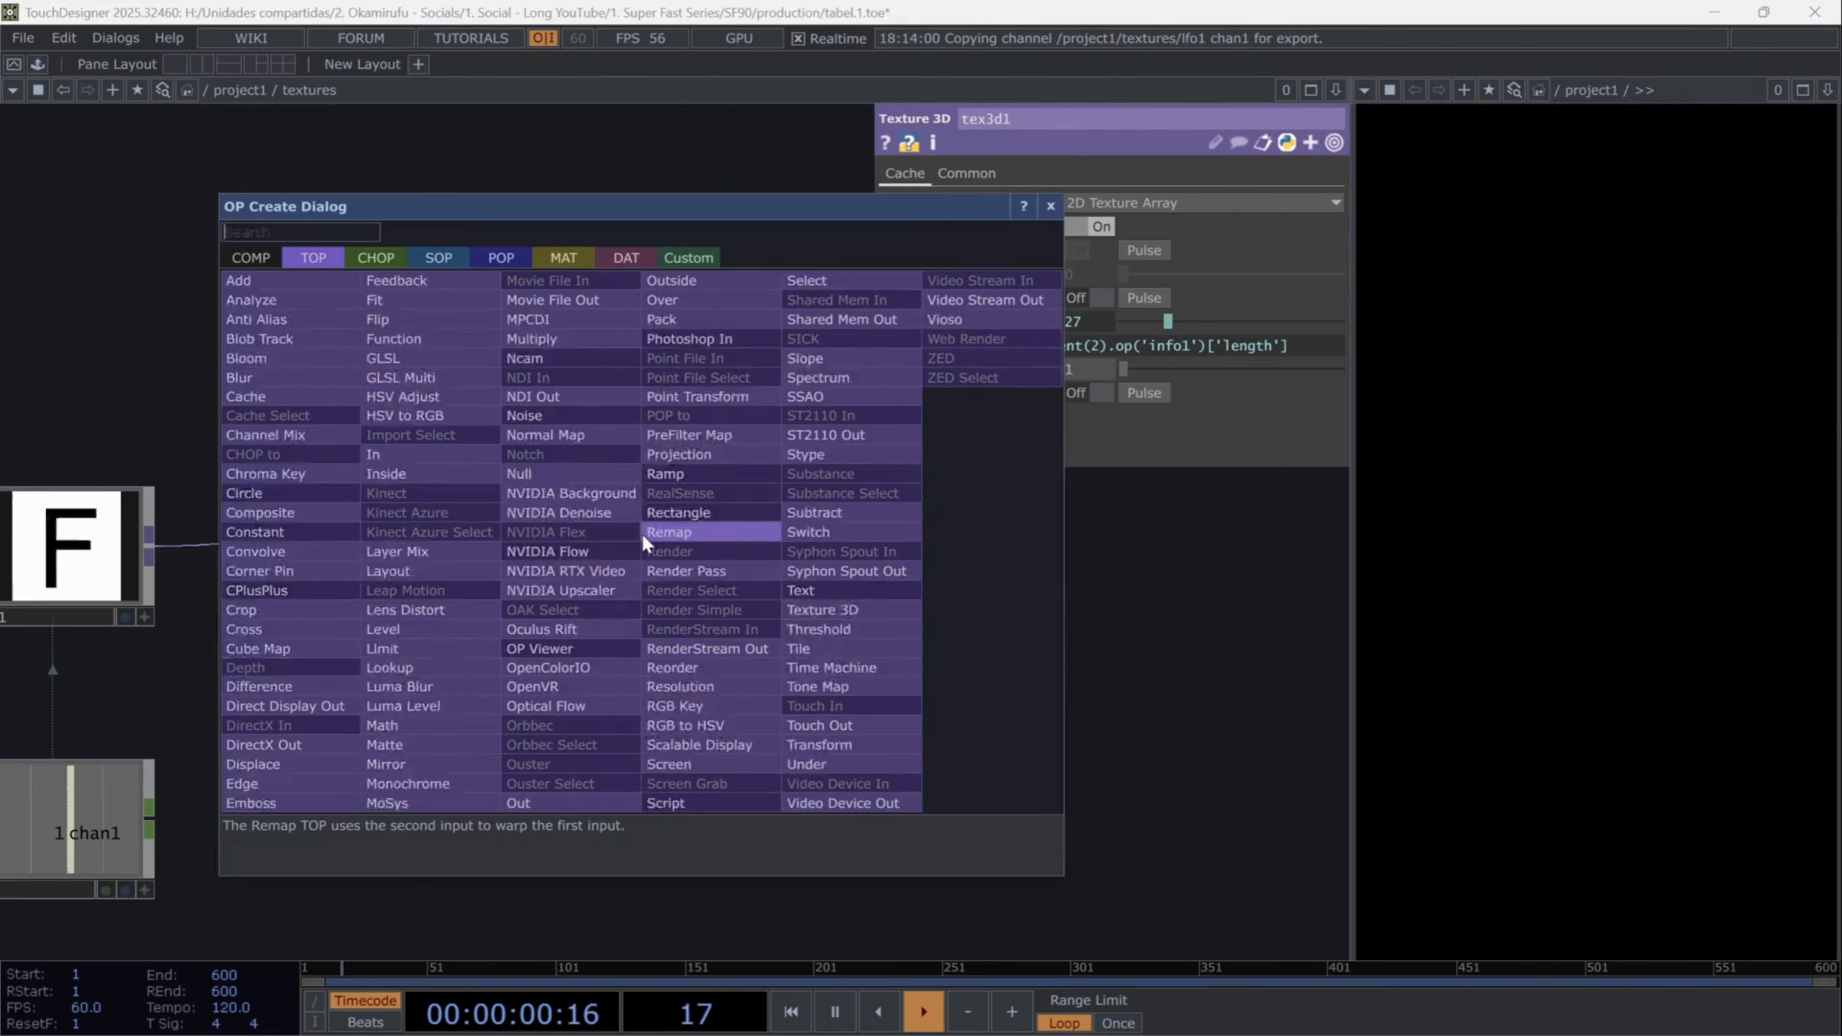
{"action": "left_click", "coordinate": [645, 533]}
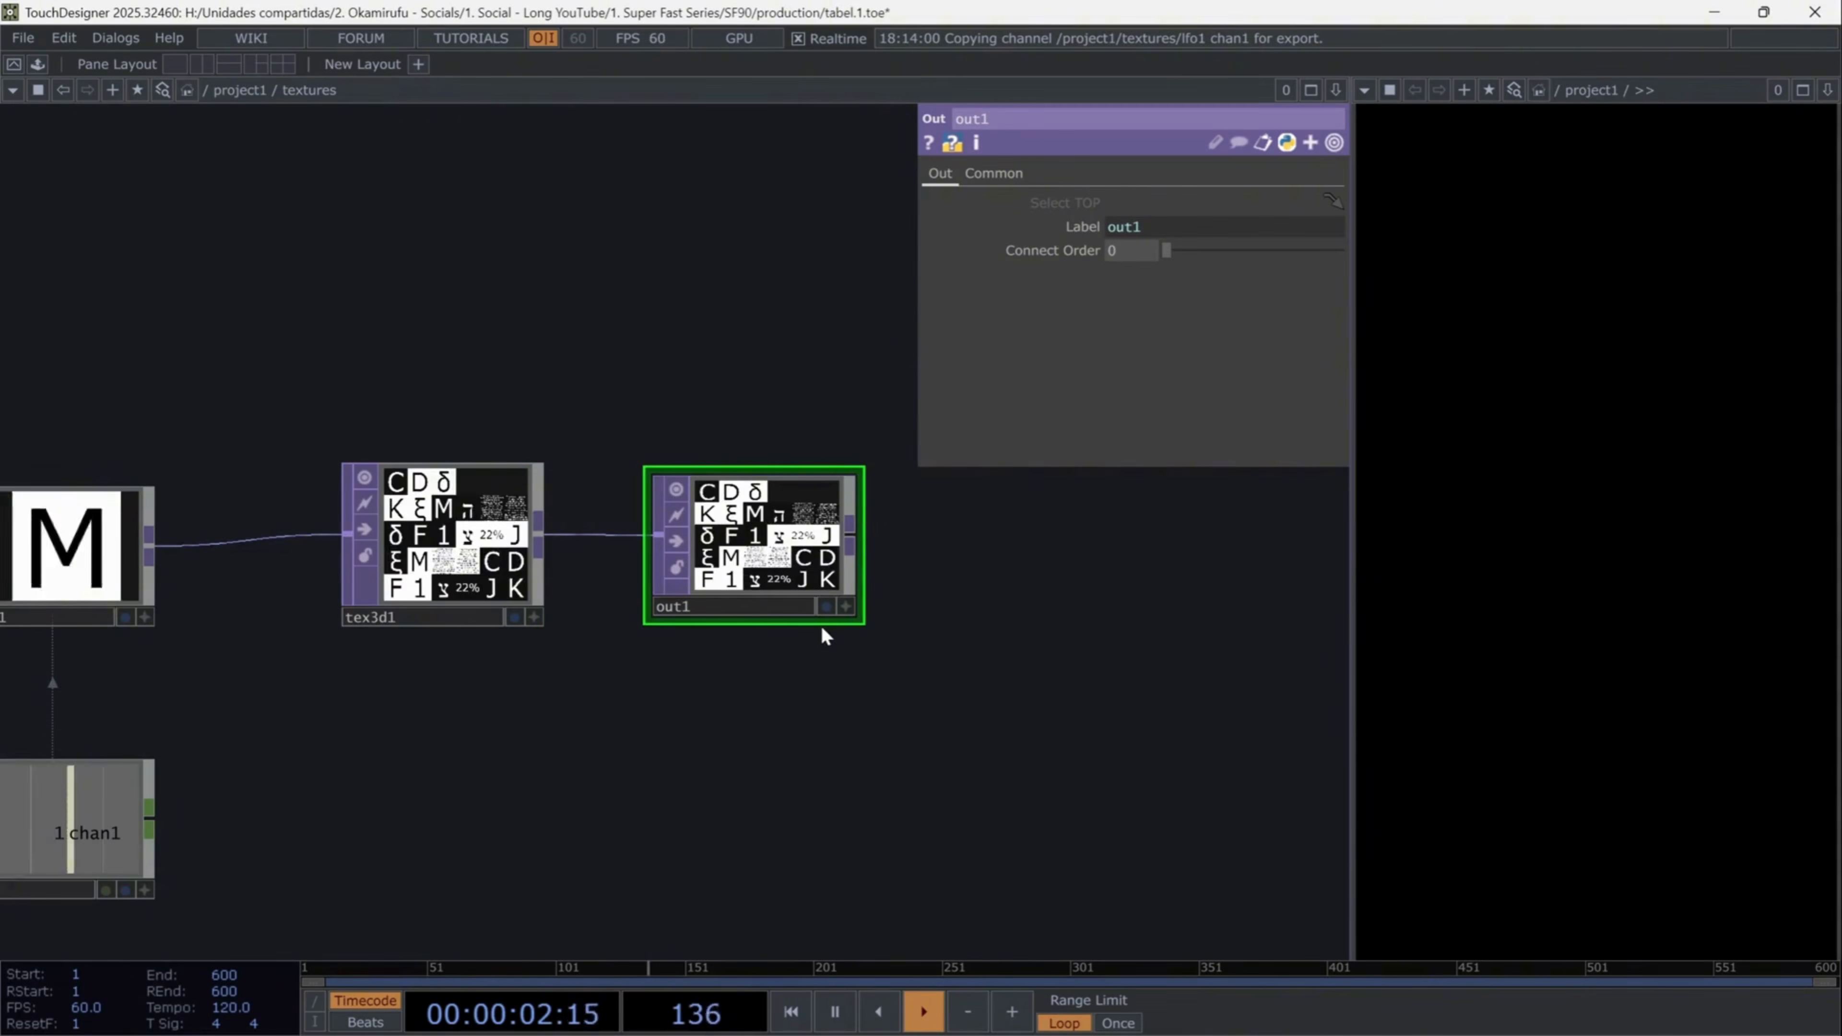
- Return to the project1 network and connect the textures base's output to null1
{"action": "key", "text": "a"}
{"action": "left_click", "coordinate": [258, 93]}
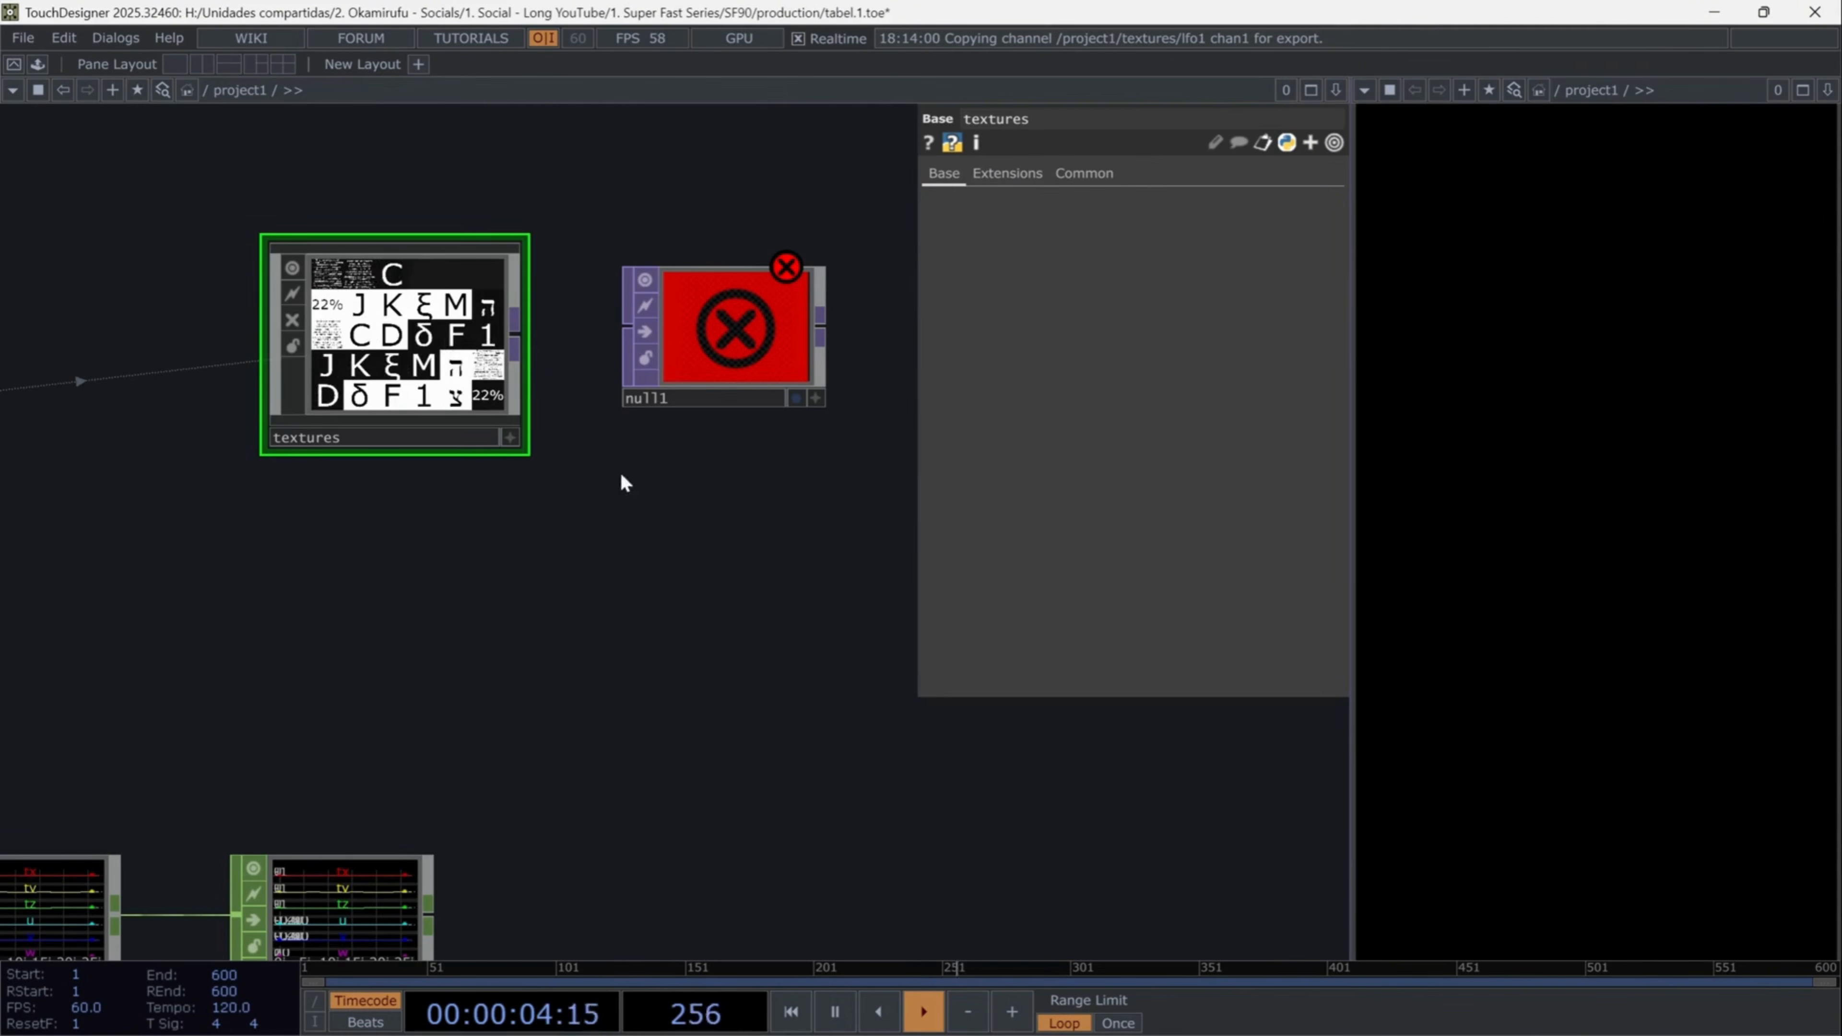
{"action": "left_click_drag", "start_coordinate": [516, 336], "coordinate": [623, 330]}
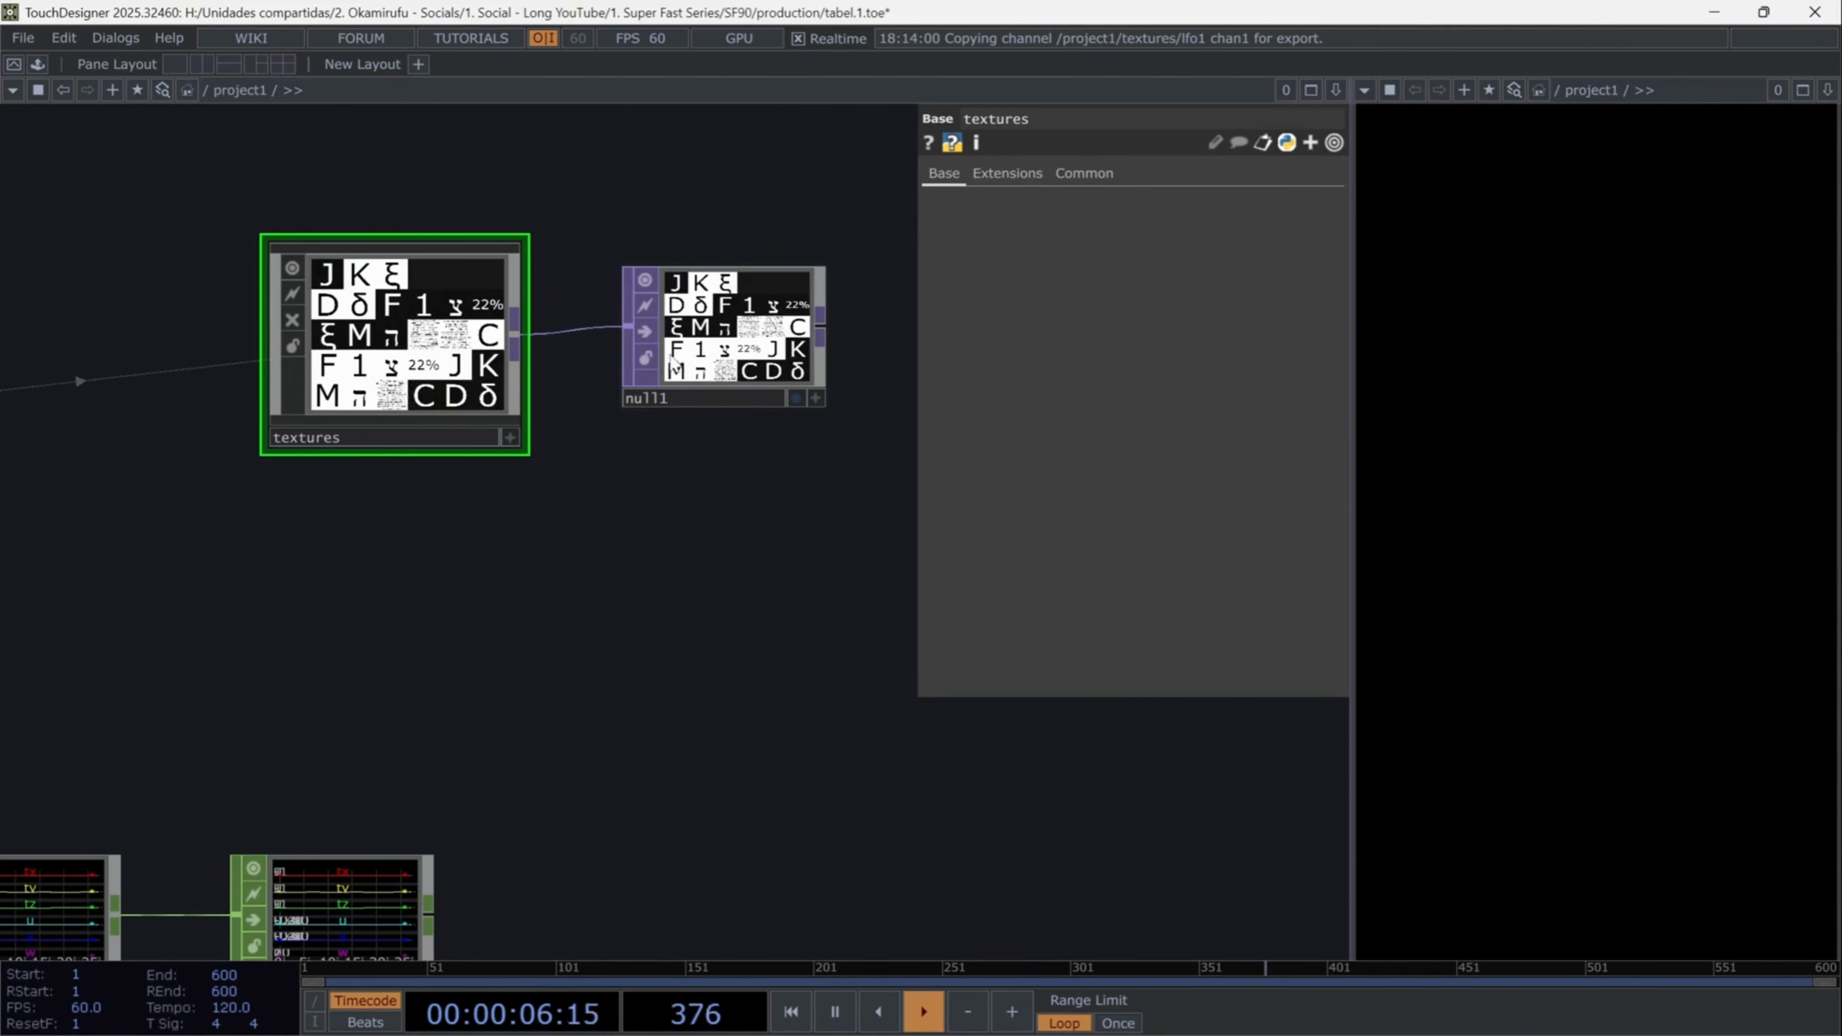
- Add a Box SOP in empty space near the textures base and set its texture coordinates to Face Inside
{"action": "scroll", "coordinate": [751, 555], "scroll_direction": "down", "scroll_amount": 5}
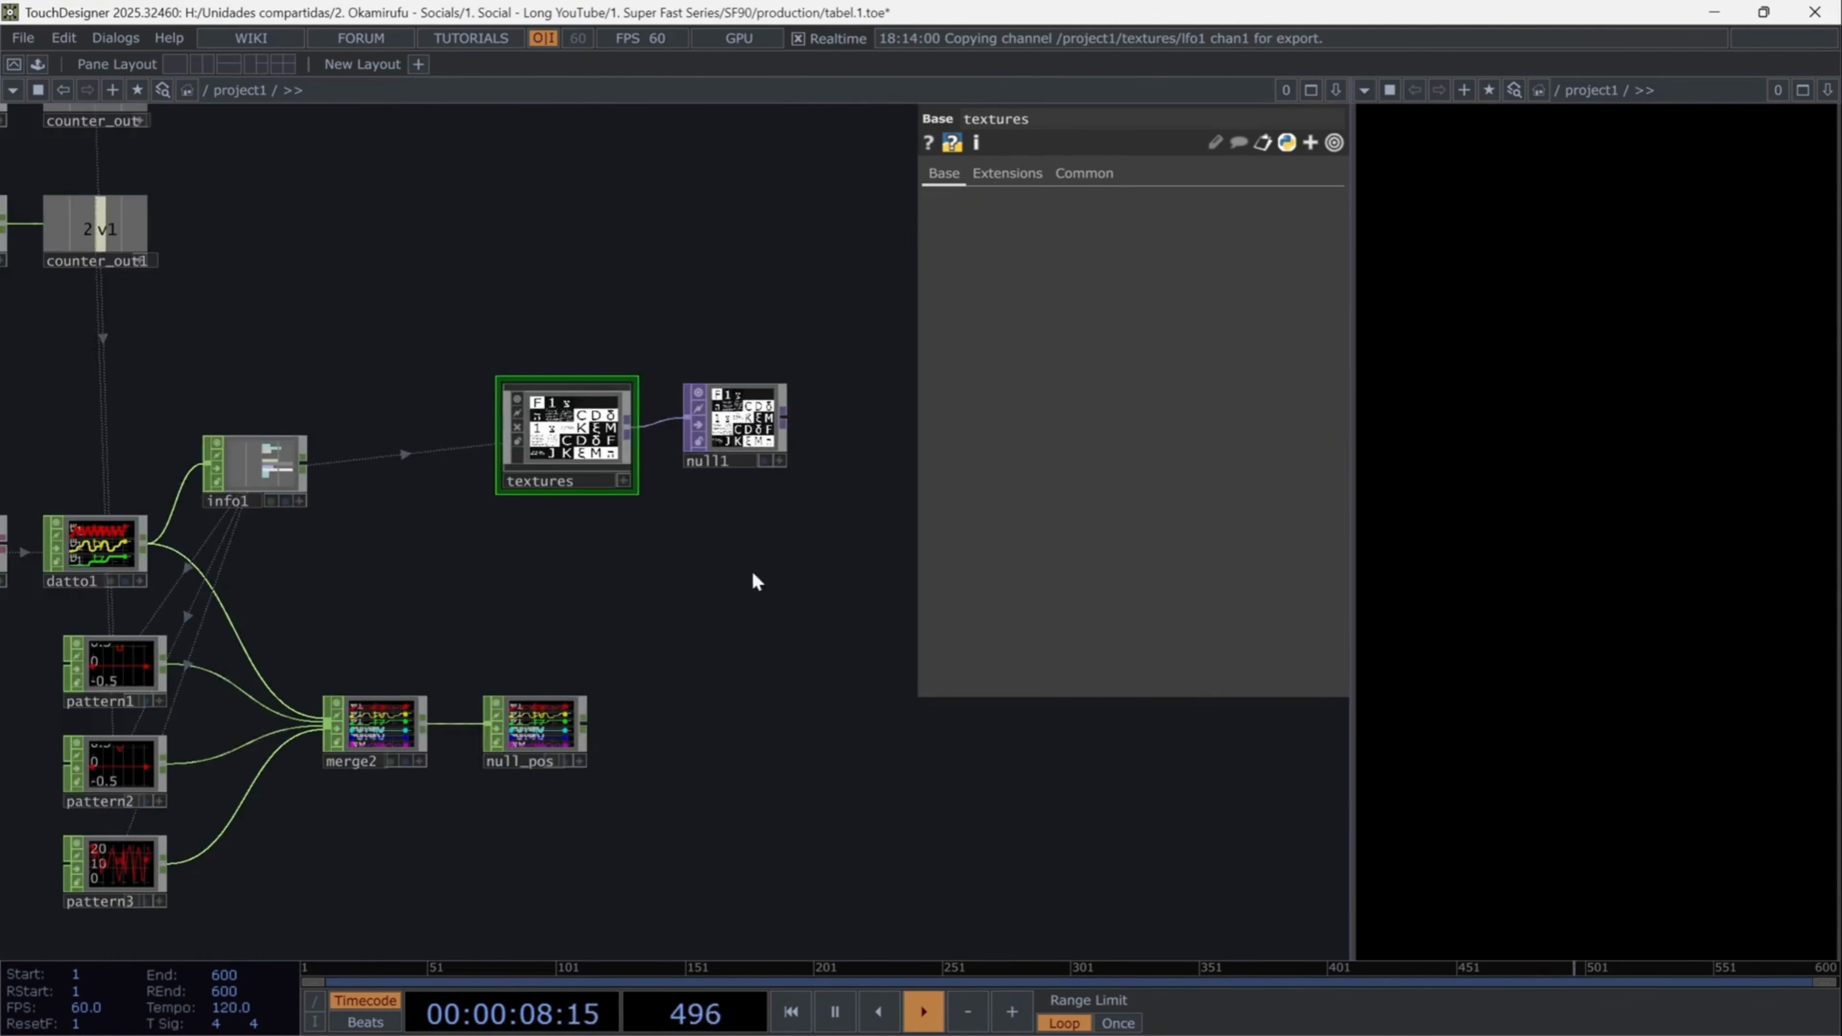
{"action": "left_click_drag", "start_coordinate": [752, 580], "coordinate": [617, 522]}
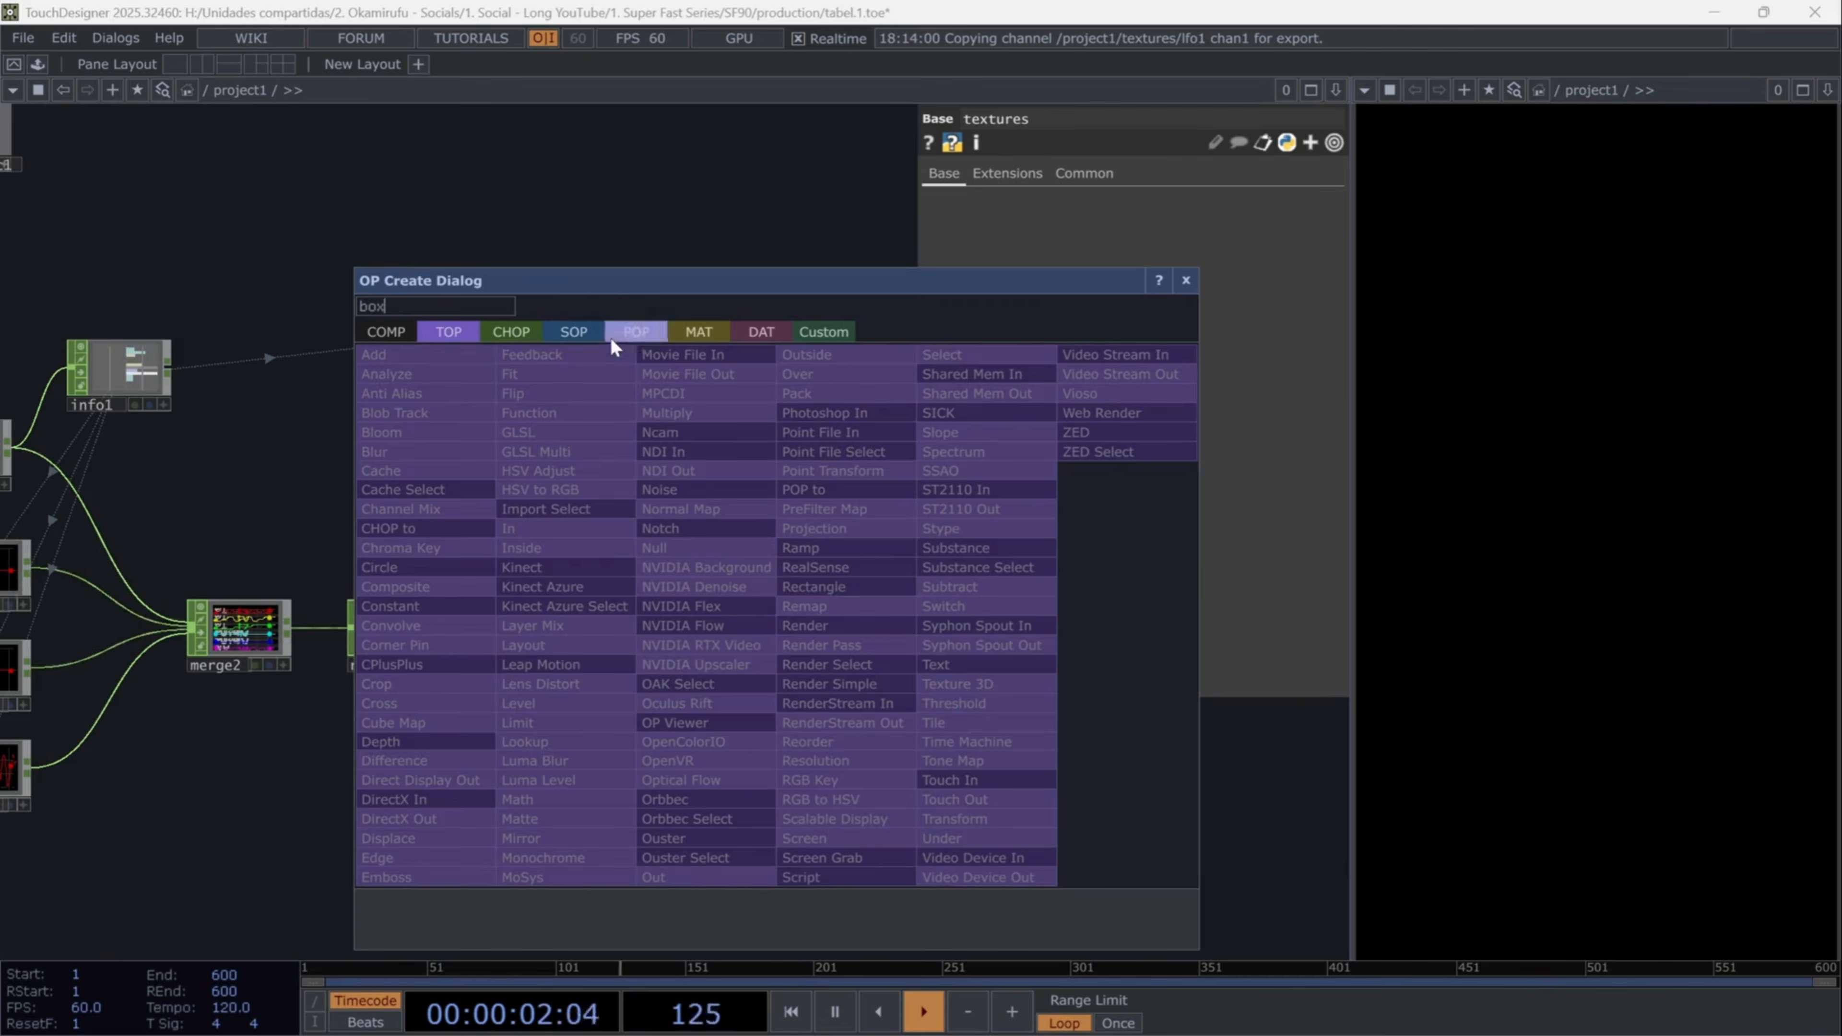
{"action": "left_click", "coordinate": [574, 332]}
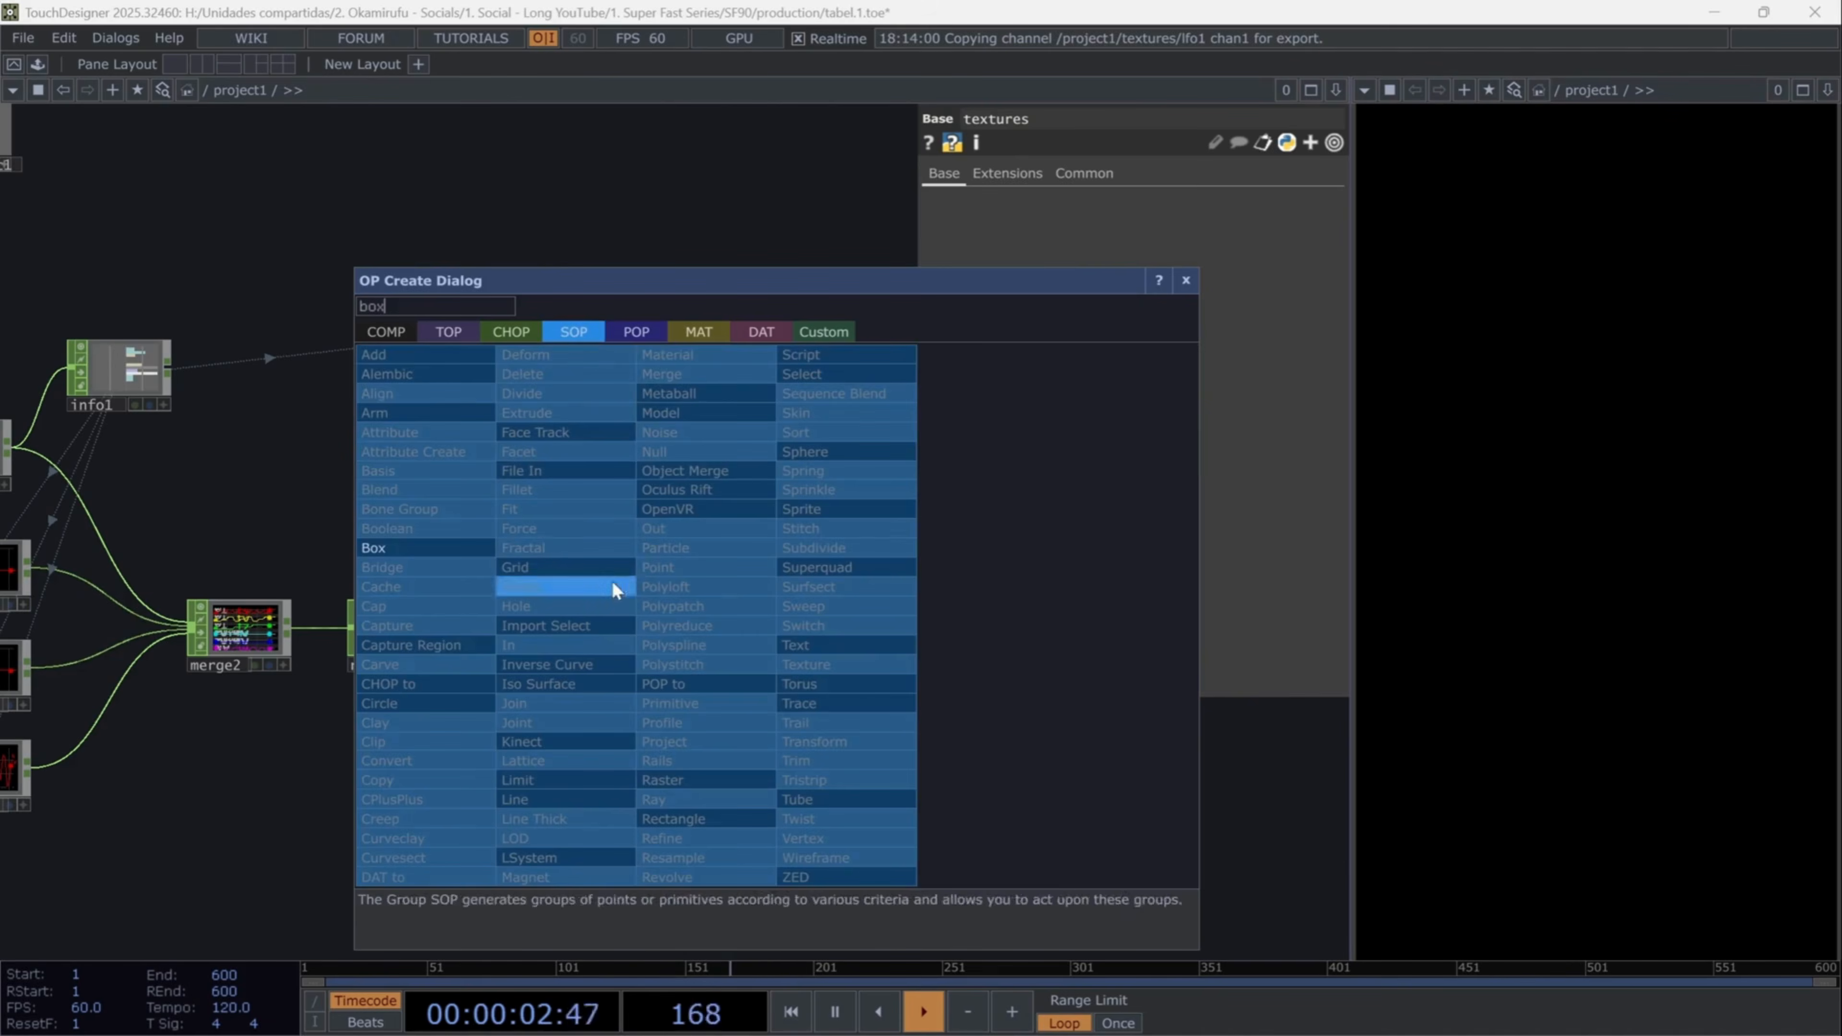
{"action": "left_click", "coordinate": [452, 548]}
{"action": "left_click", "coordinate": [767, 672]}
{"action": "scroll", "coordinate": [871, 773], "scroll_direction": "up", "scroll_amount": 5}
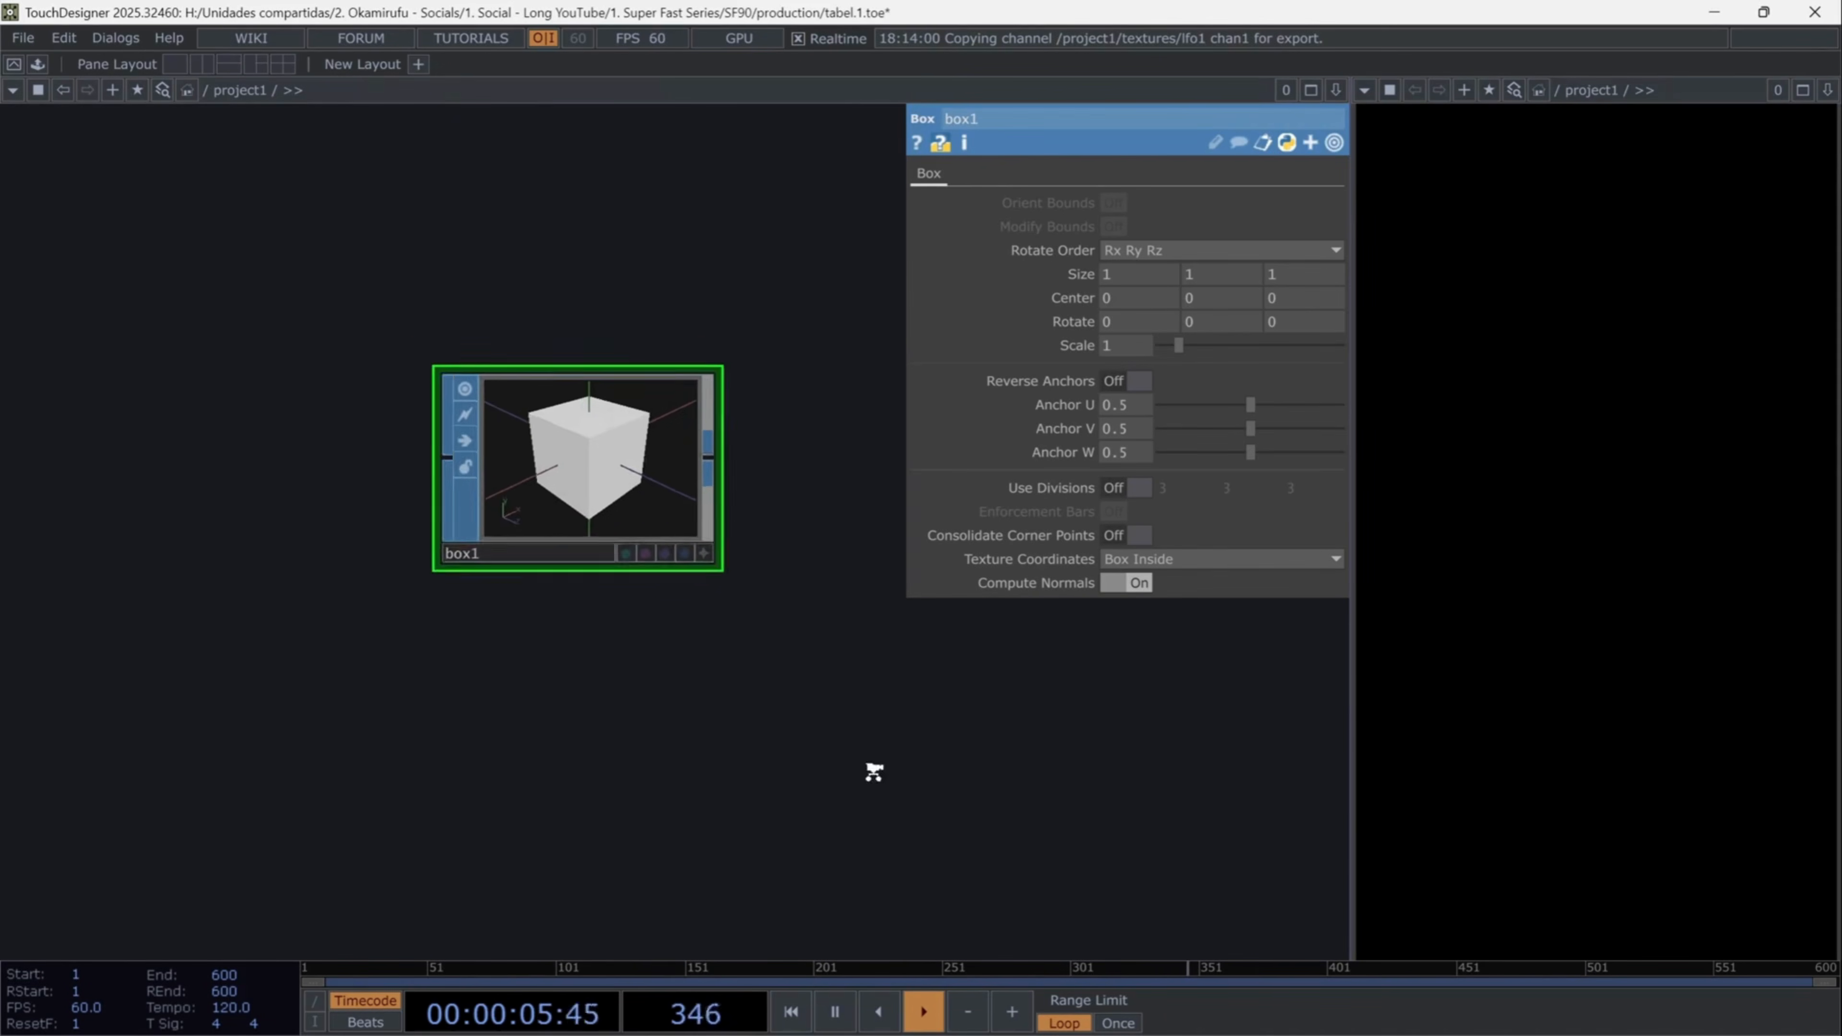
{"action": "left_click", "coordinate": [1183, 558]}
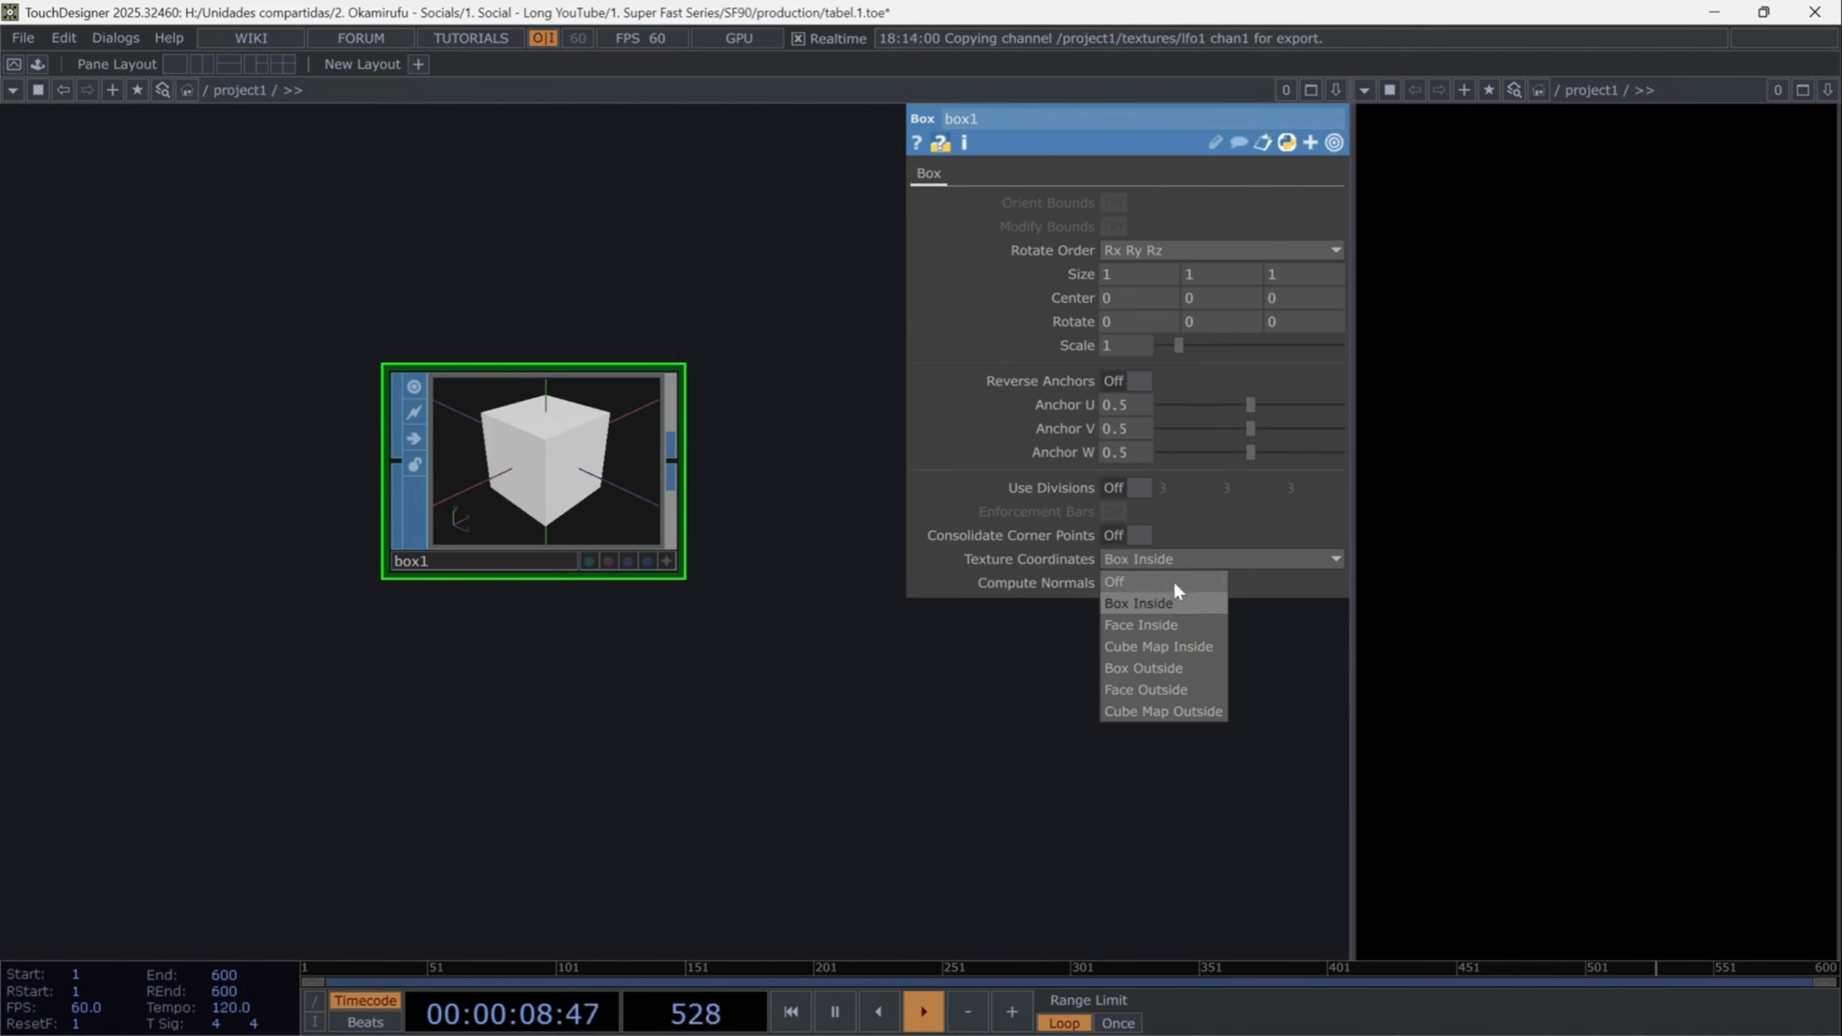
{"action": "left_click", "coordinate": [1169, 599]}
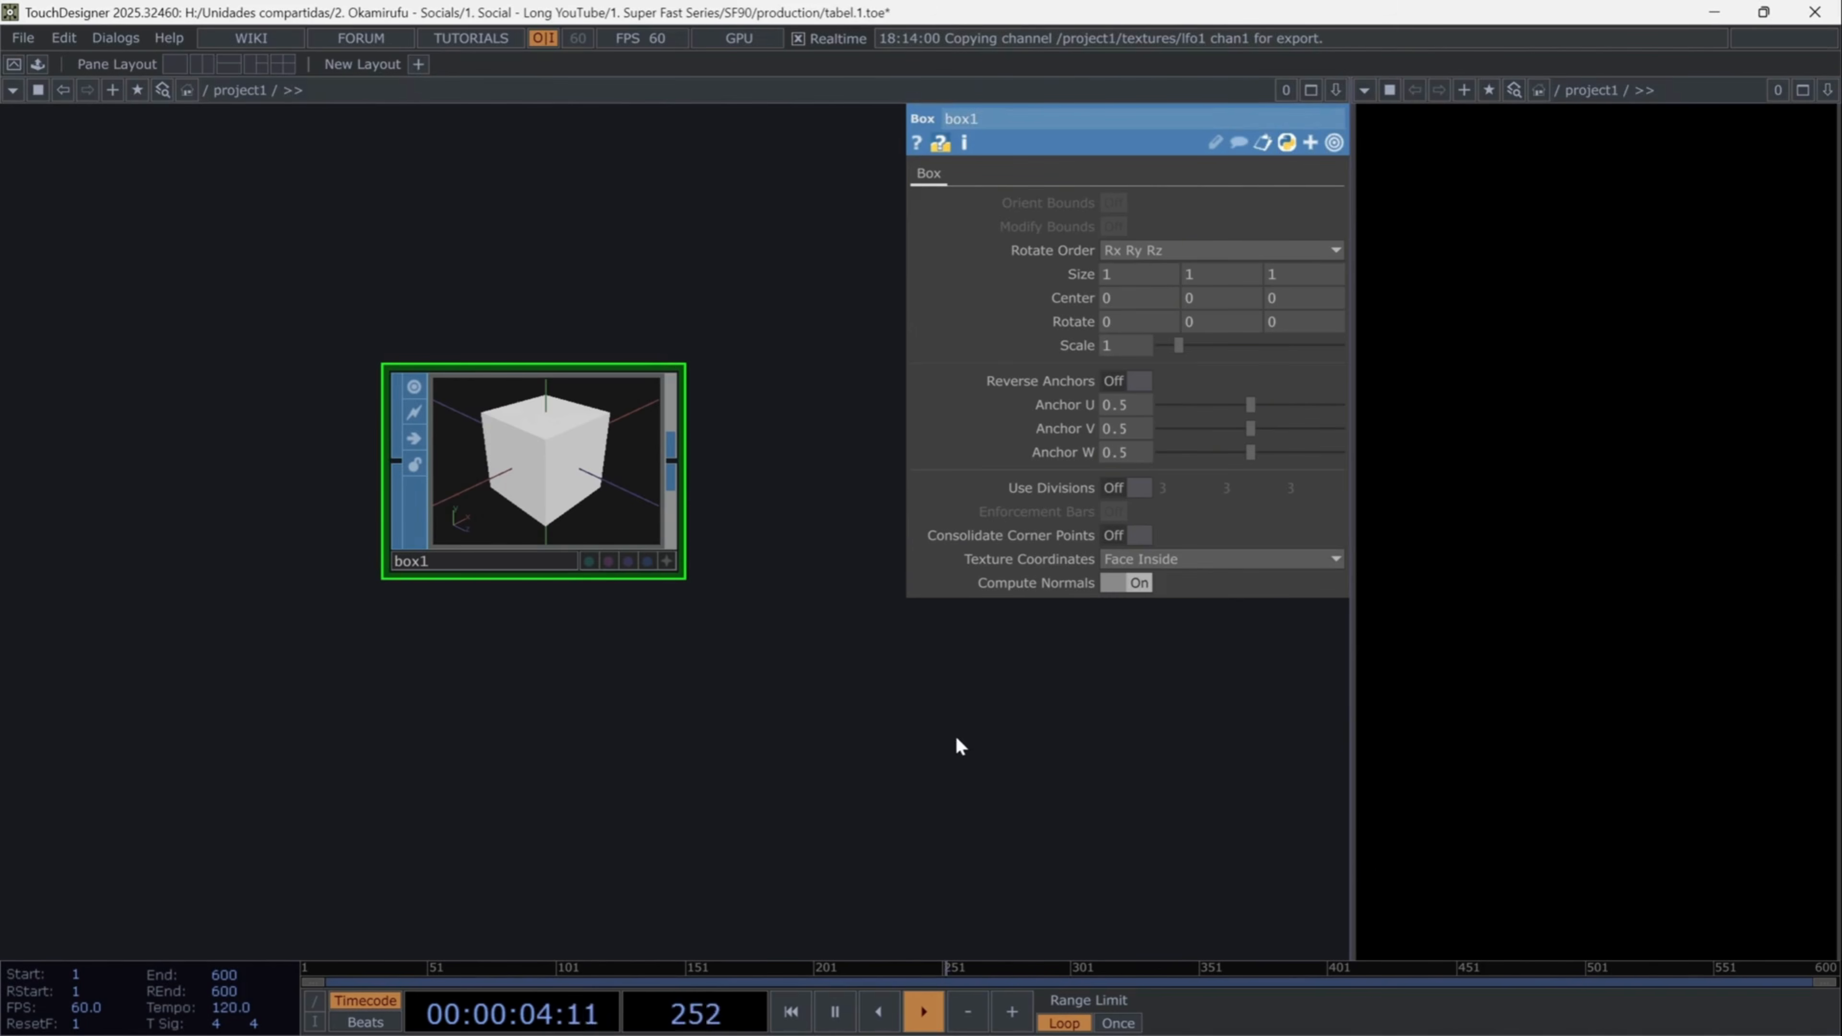
- Connect a Script SOP to the output of box1
{"action": "left_click_drag", "start_coordinate": [954, 735], "coordinate": [745, 811]}
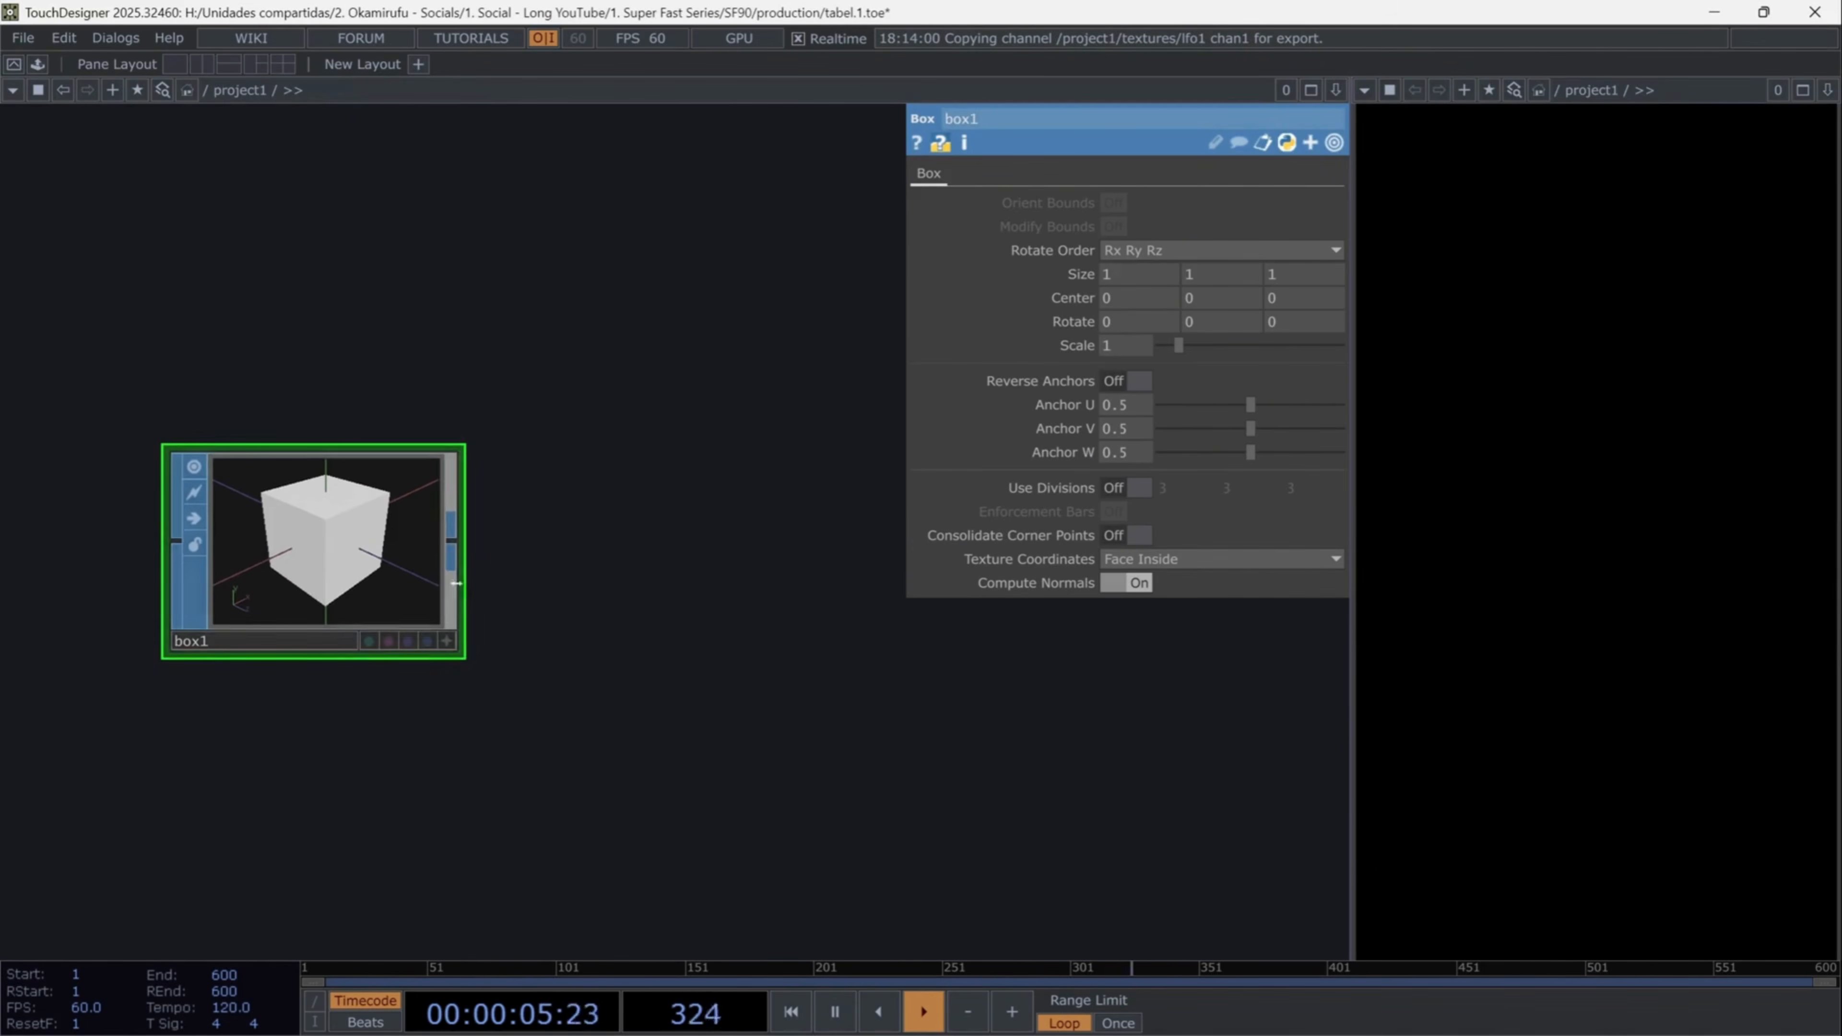
{"action": "left_click", "coordinate": [499, 523]}
{"action": "left_click", "coordinate": [522, 540]}
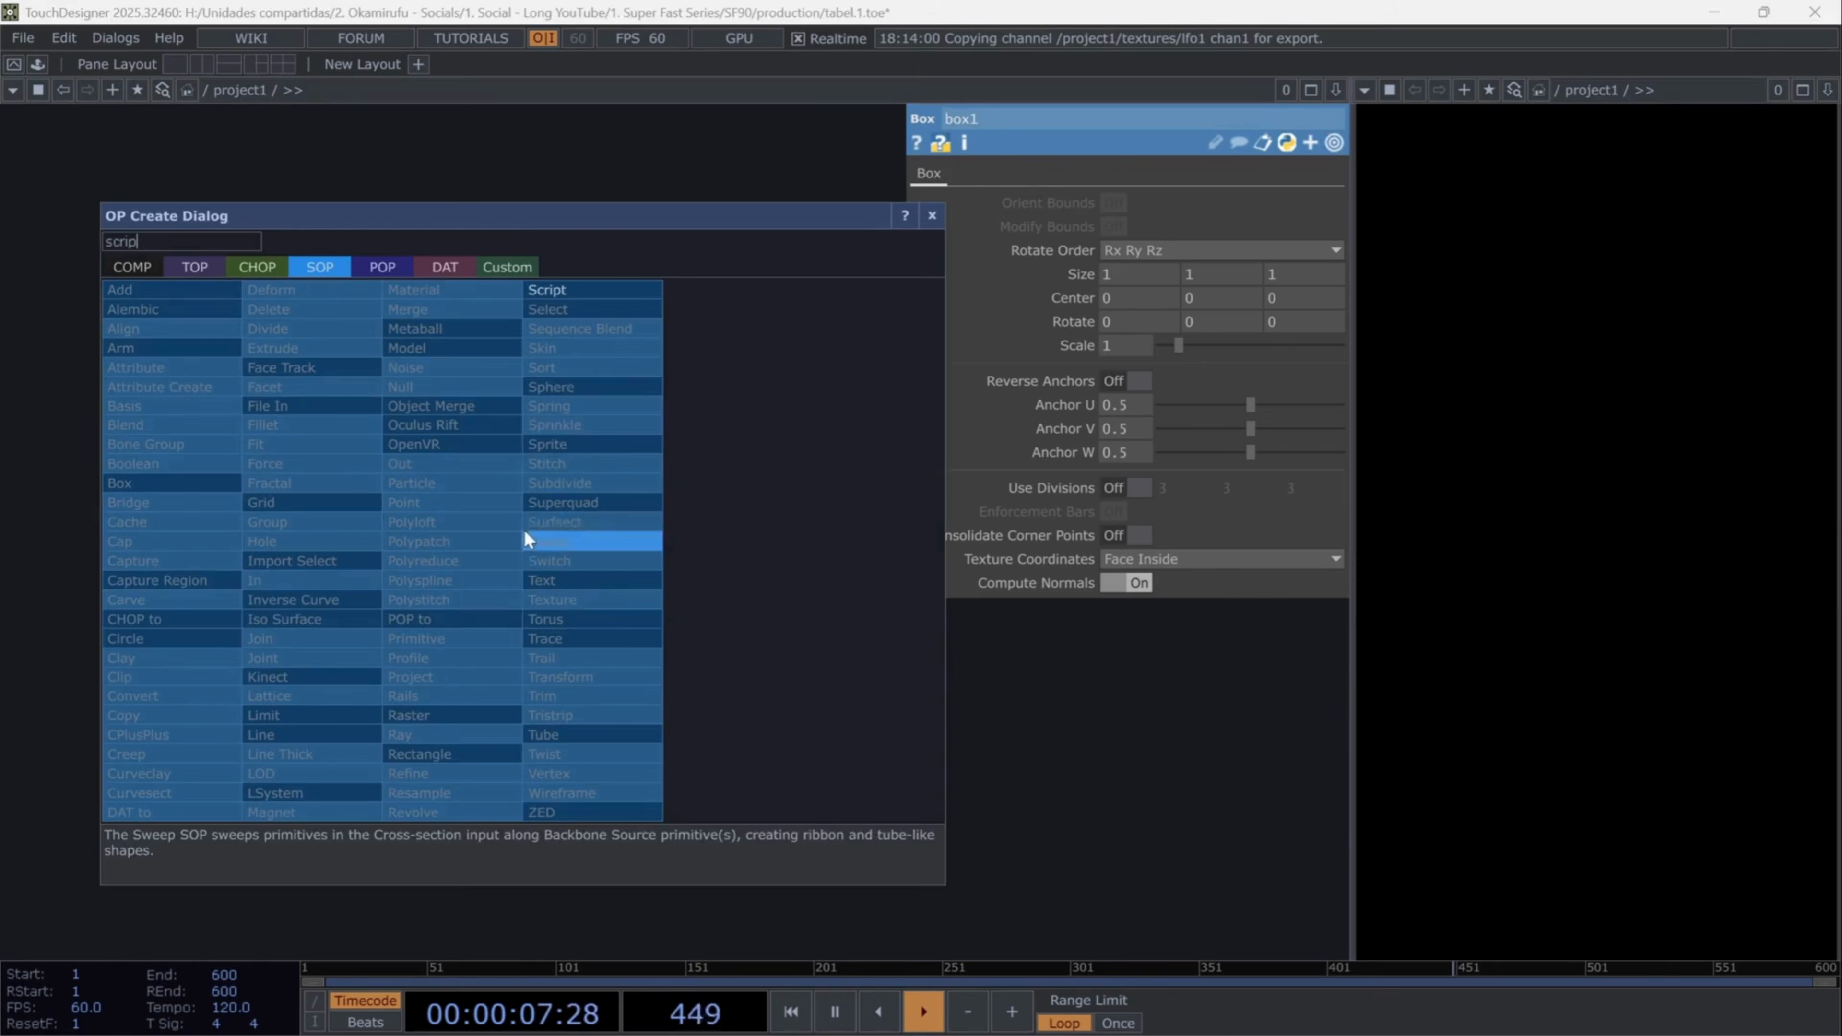
{"action": "type", "text": "scrip"}
{"action": "key", "text": "Return"}
{"action": "left_click", "coordinate": [654, 541]}
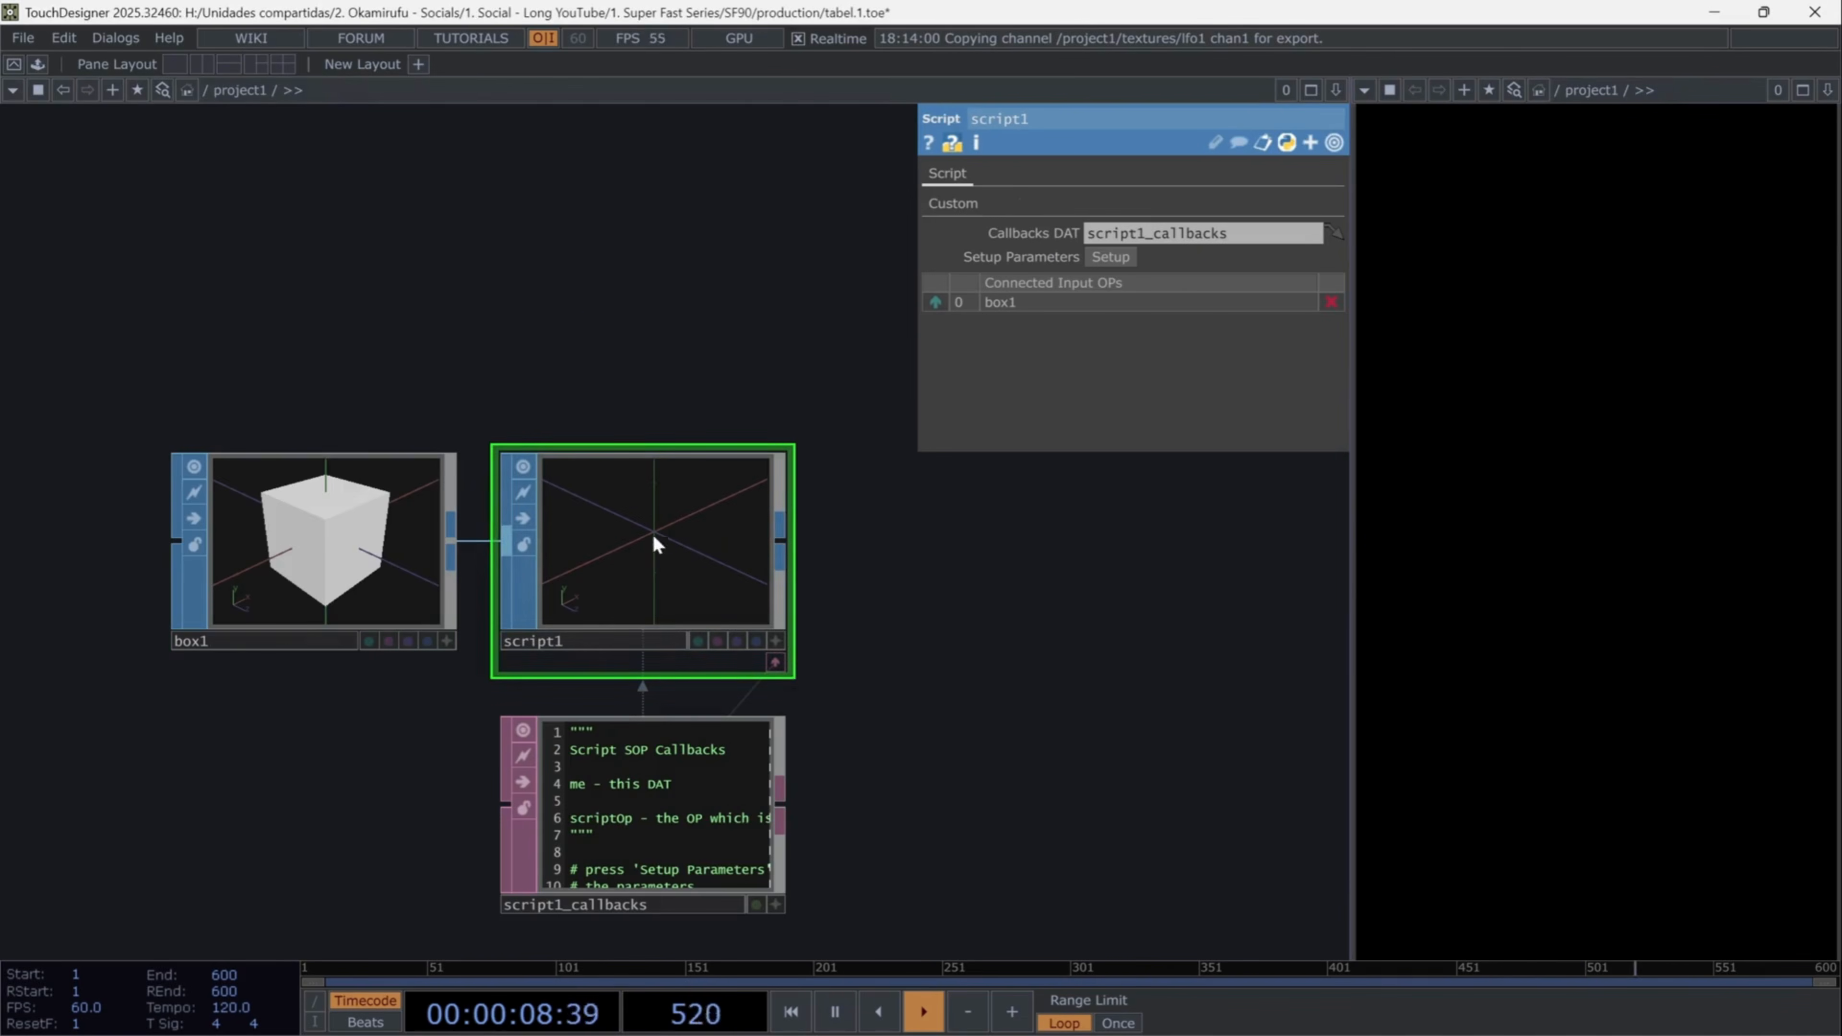
- Rename the Script SOP as faceuv
{"action": "left_click", "coordinate": [596, 641]}
{"action": "type", "text": "face"}
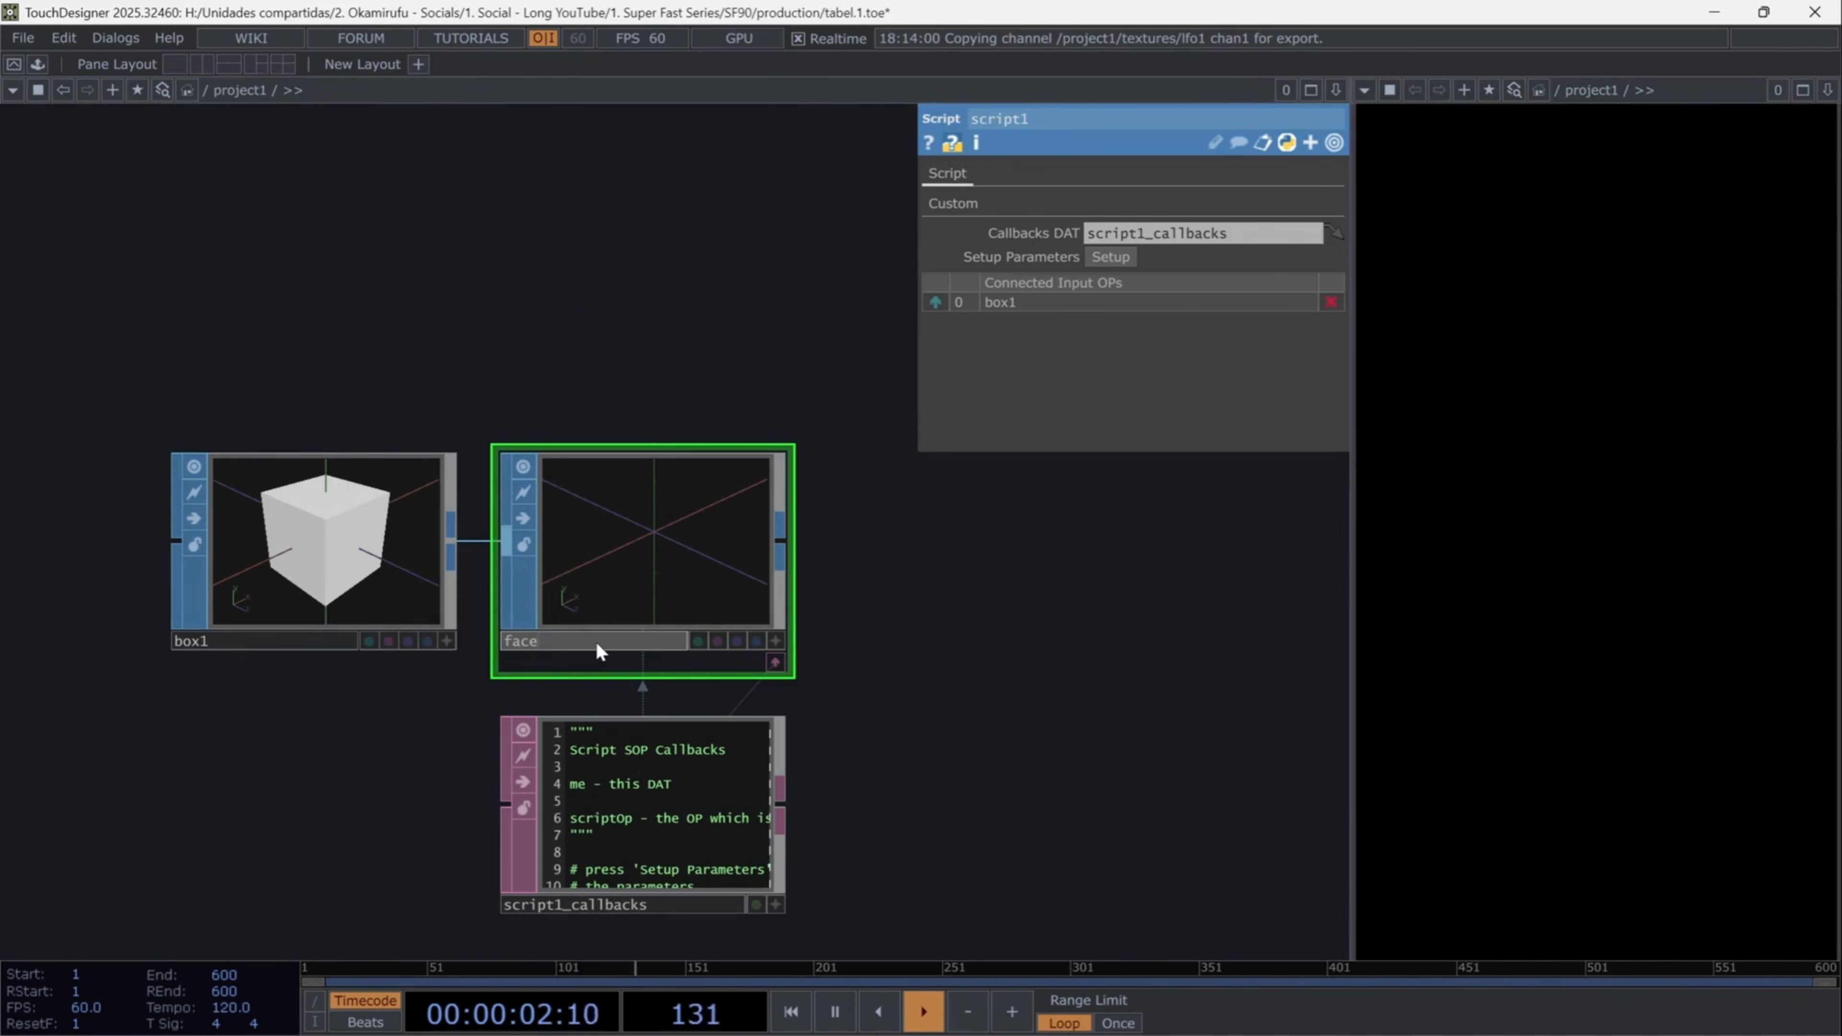
{"action": "type", "text": "uv"}
{"action": "key", "text": "Return"}
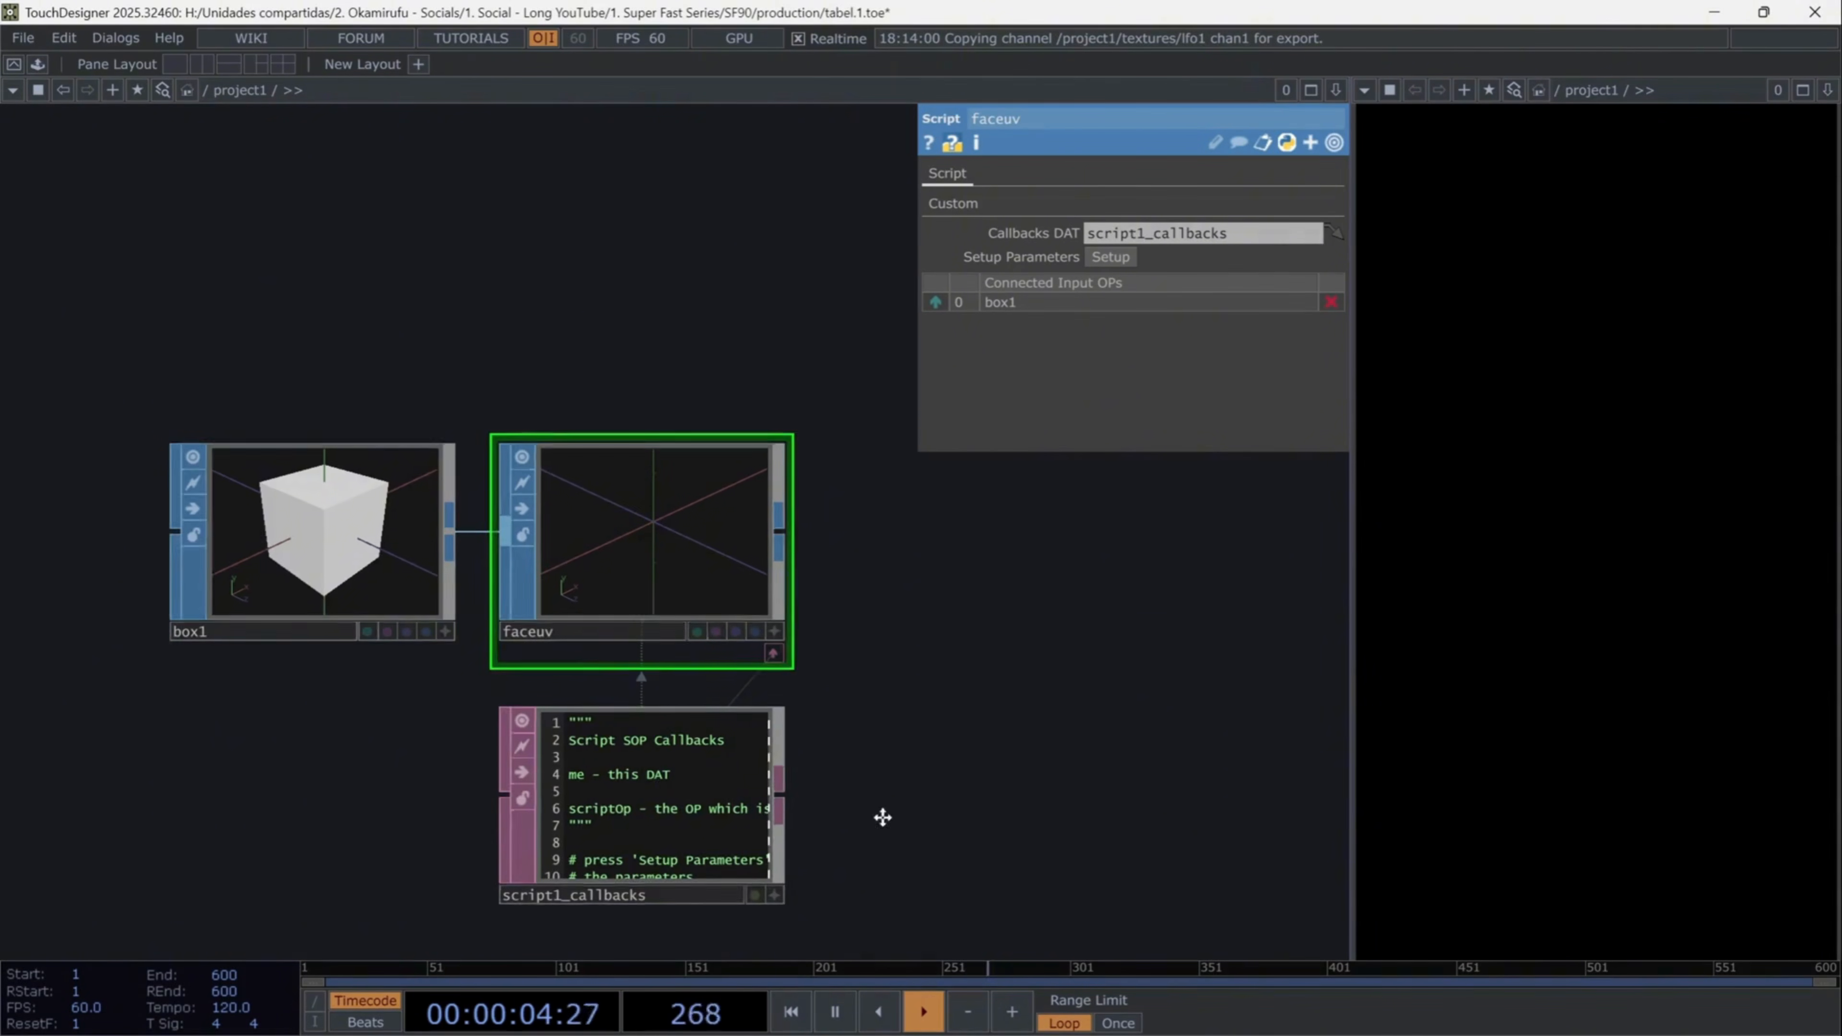
- Replace the script1_callbacks code with the copied script that copies the input geometry and assigns per-face W offsets [0.0, 3.0, 7.0, 11.0, 2.0, 5.0]
{"action": "left_click_drag", "start_coordinate": [884, 810], "coordinate": [874, 651]}
{"action": "scroll", "coordinate": [773, 699], "scroll_direction": "up", "scroll_amount": 4}
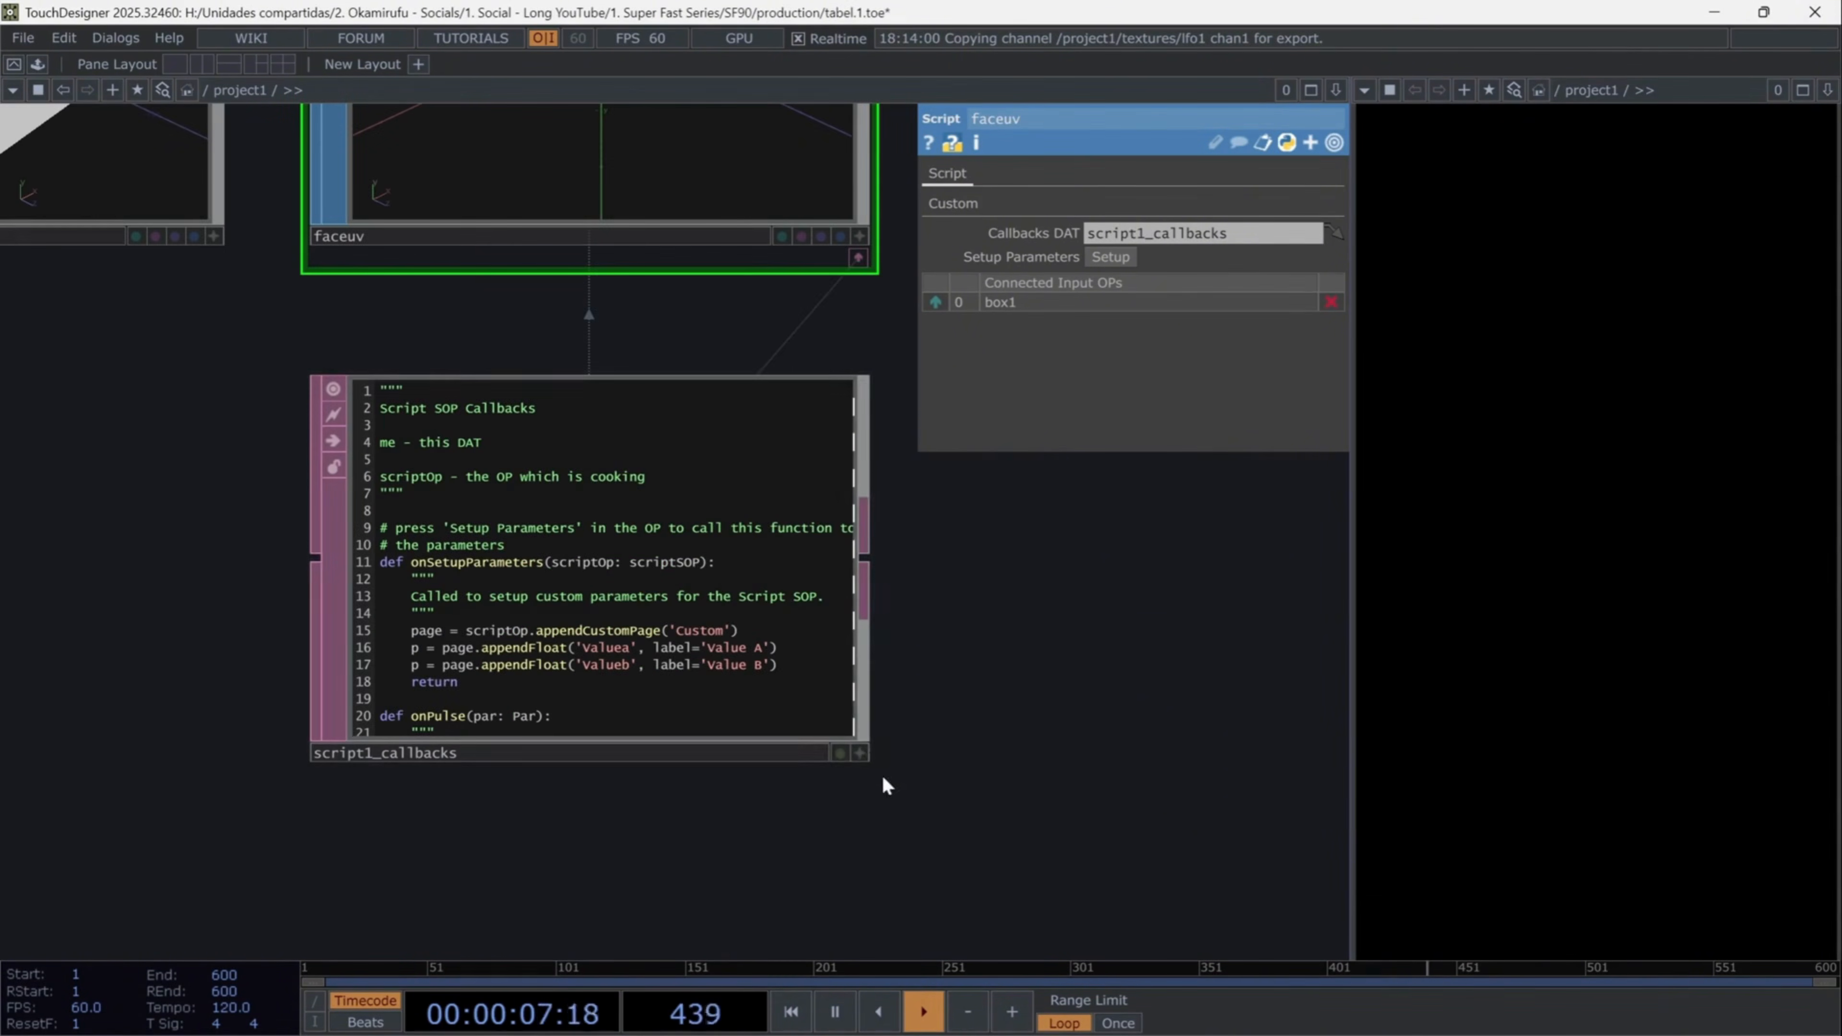
{"action": "left_click_drag", "start_coordinate": [884, 782], "coordinate": [988, 843]}
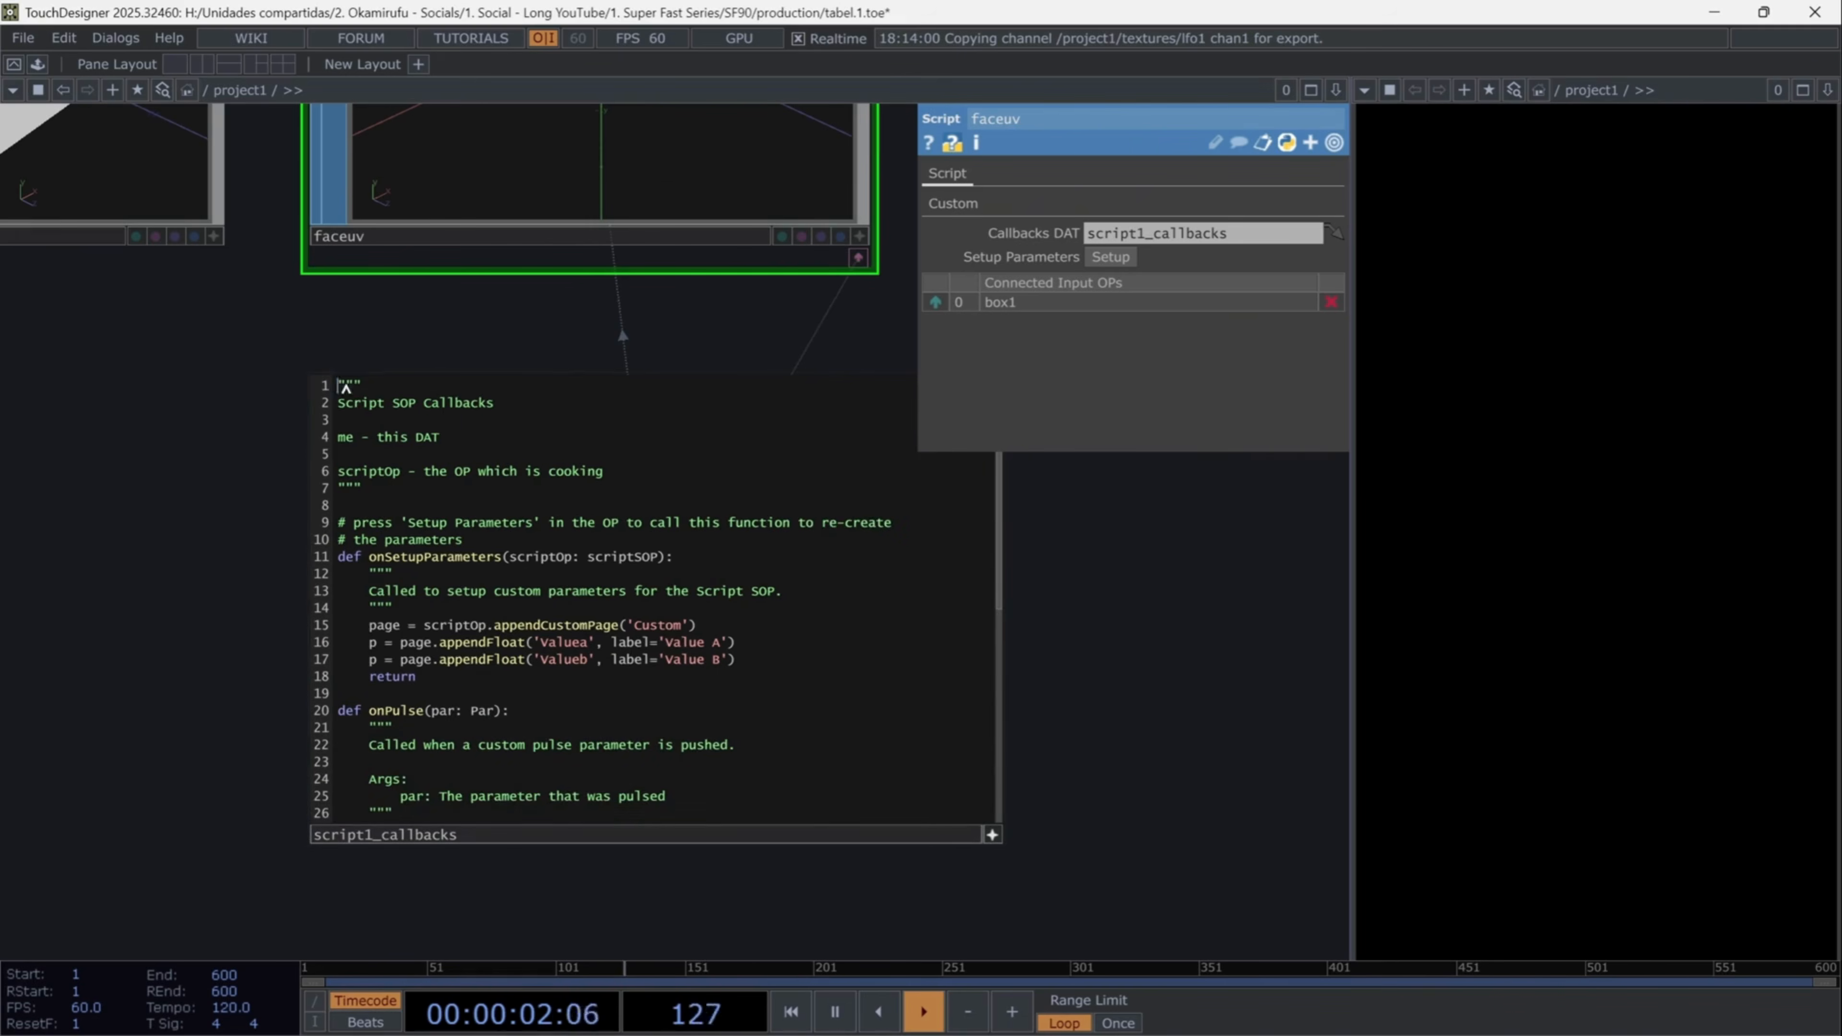
{"action": "left_click_drag", "start_coordinate": [338, 385], "coordinate": [854, 923]}
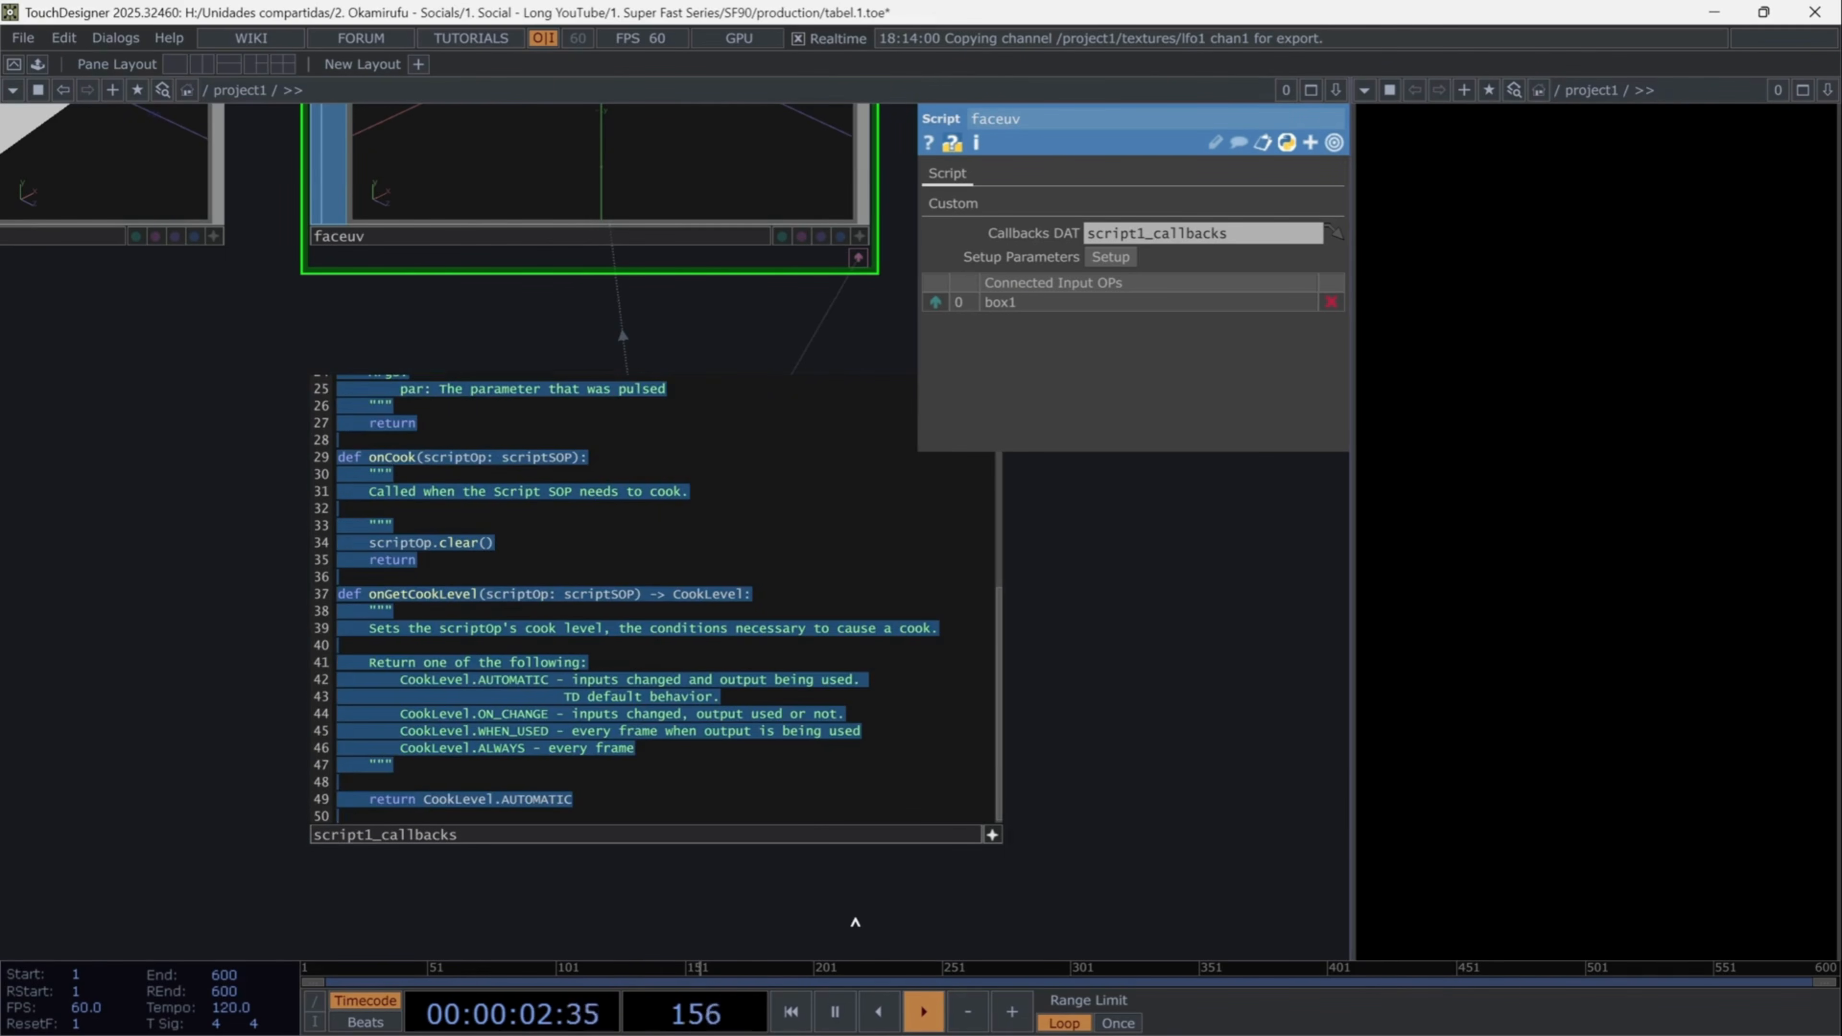
{"action": "key", "text": "BackSpace"}
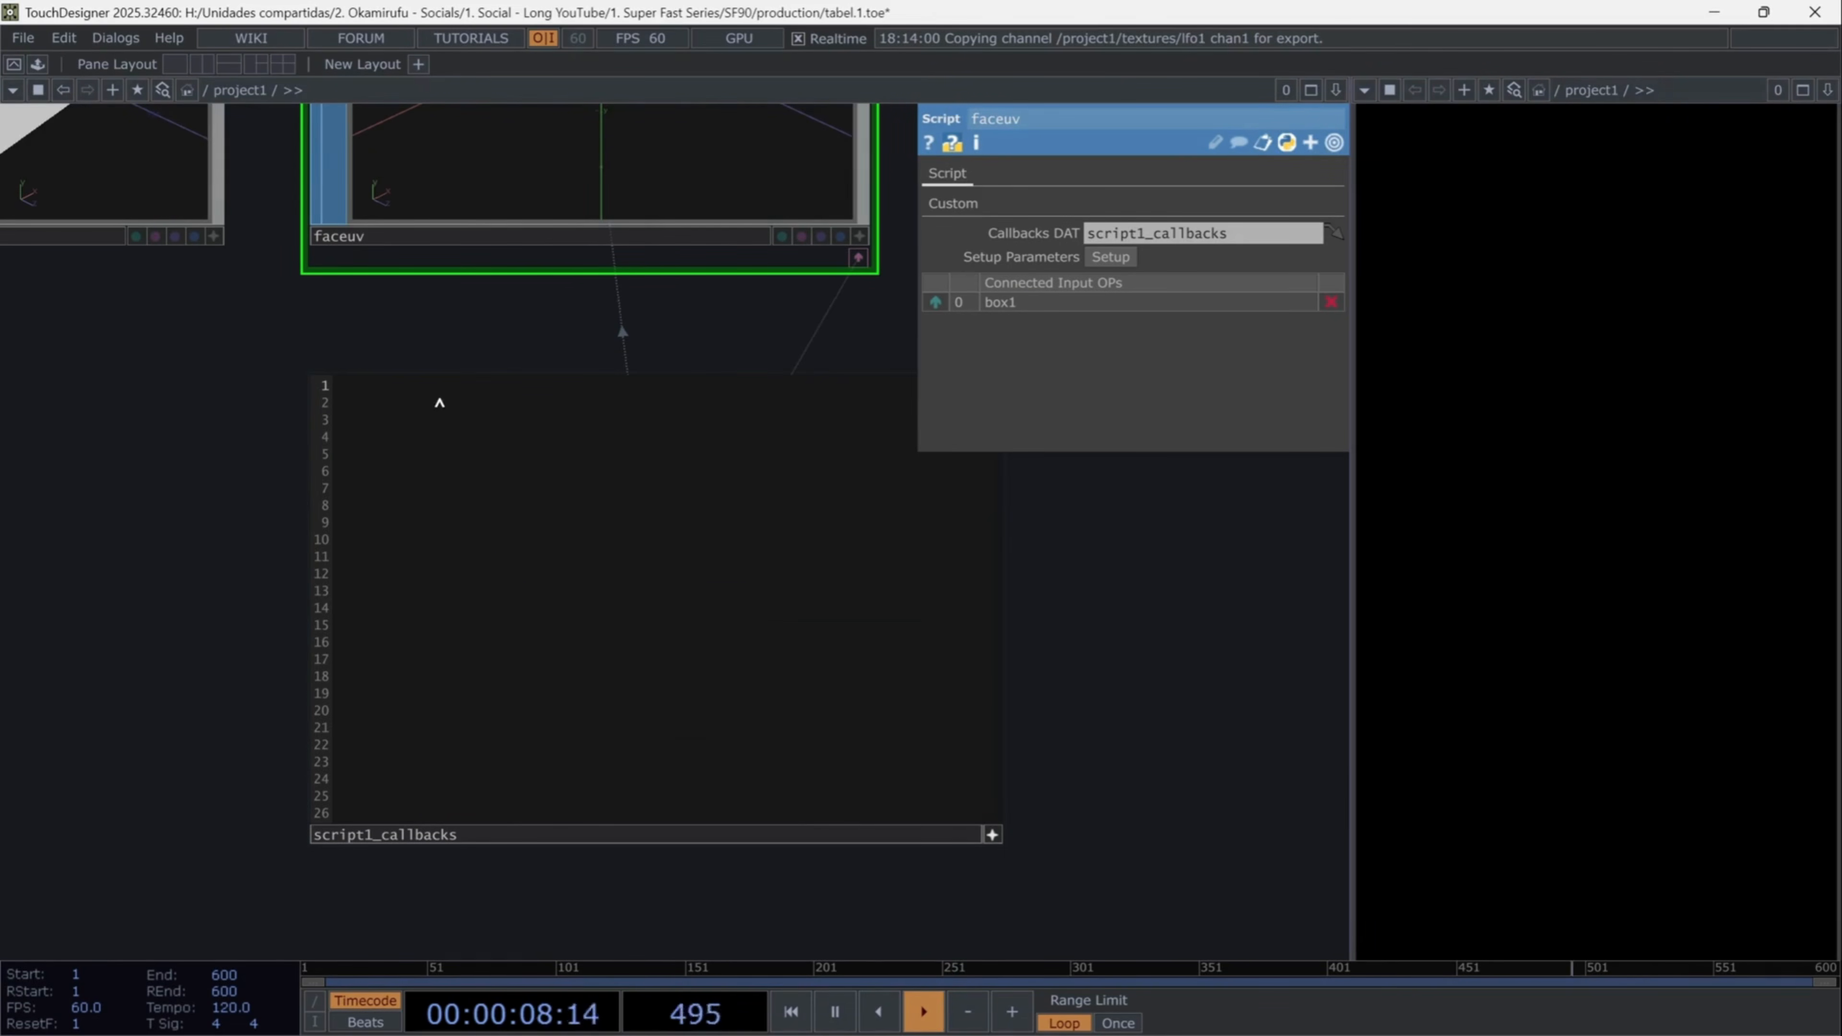
{"action": "key", "text": "ctrl+v"}
{"action": "key", "text": "Return"}
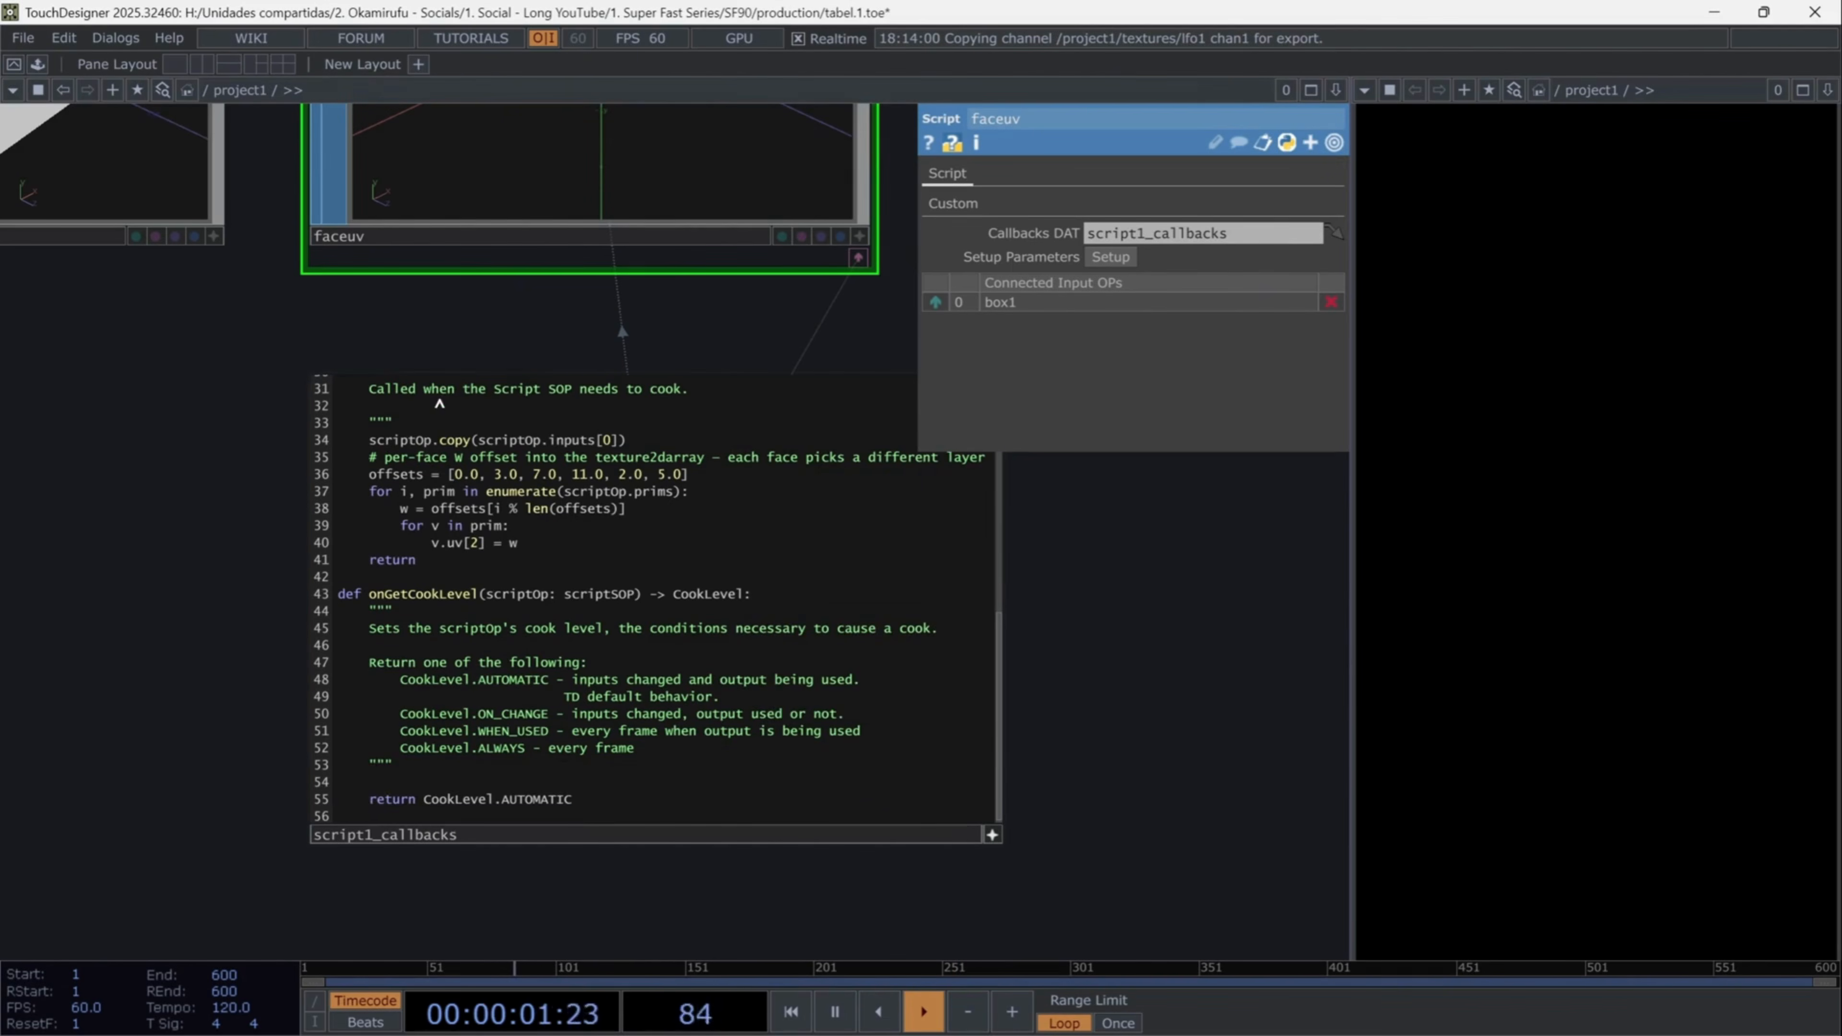
- Shrink the script1_callbacks node to about the width of faceuv
{"action": "scroll", "coordinate": [1000, 725], "scroll_direction": "down", "scroll_amount": 5}
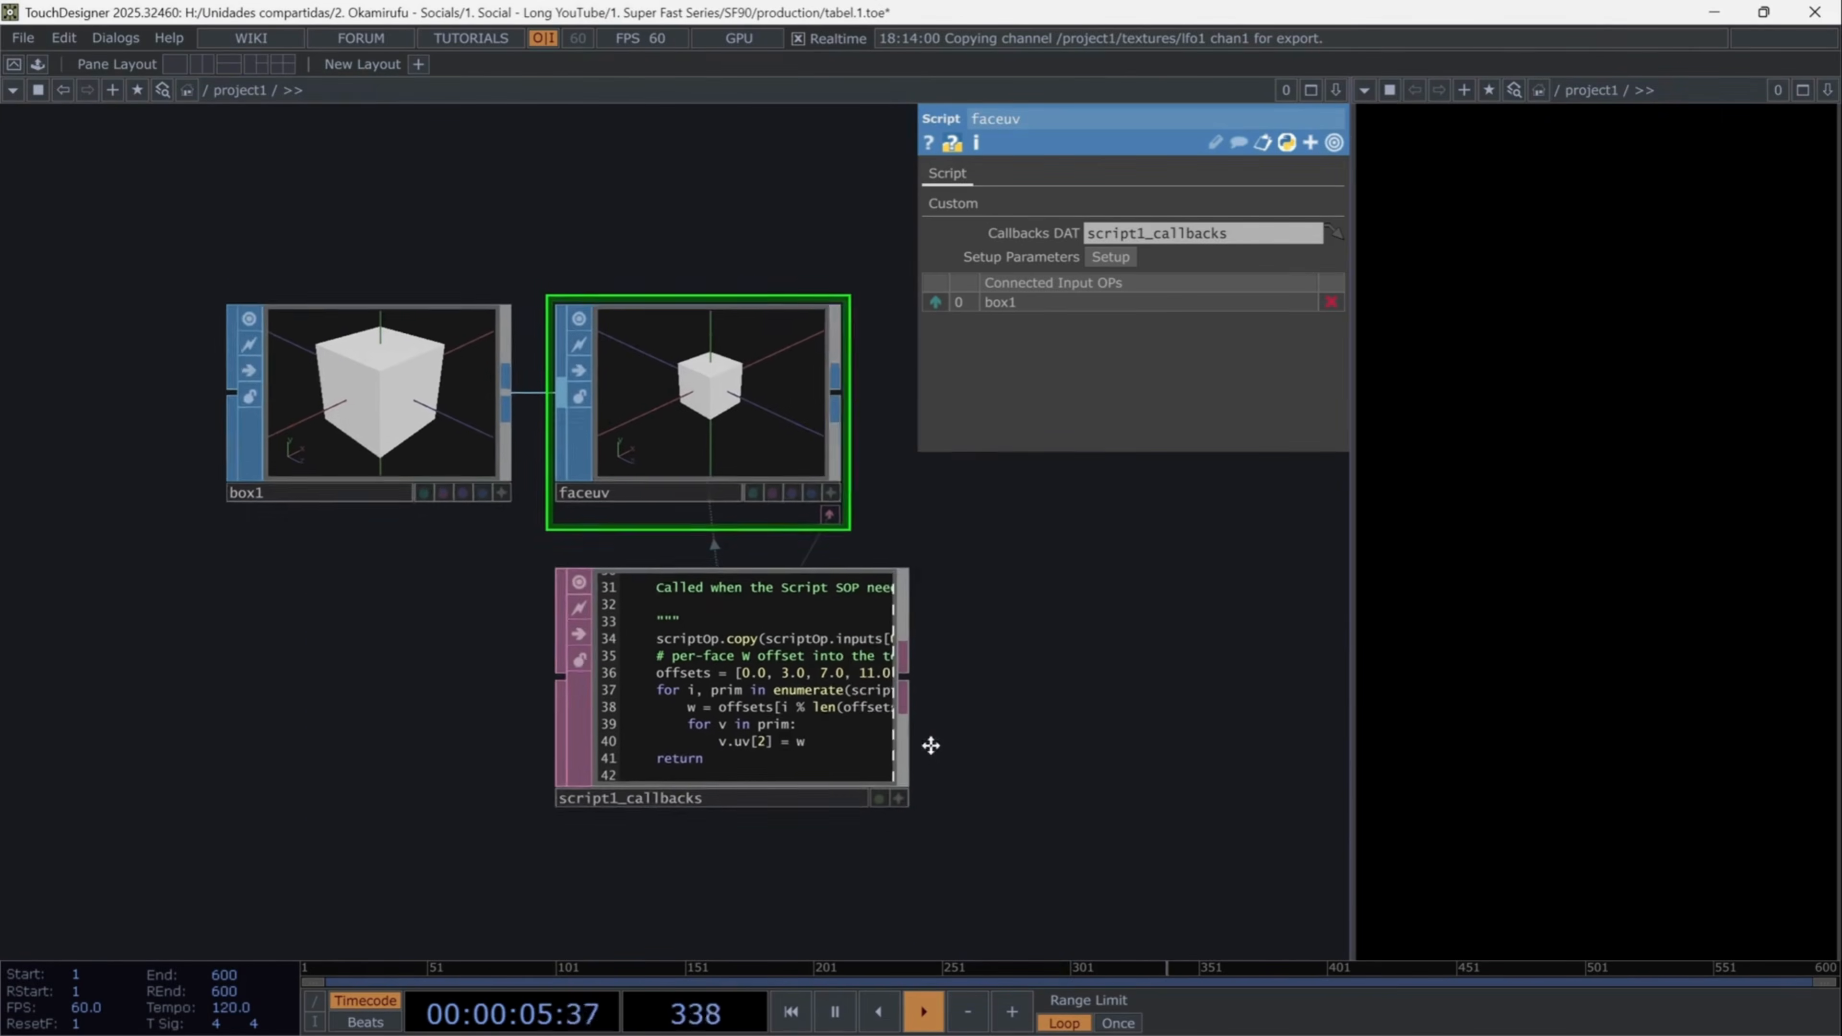
{"action": "left_click_drag", "start_coordinate": [789, 801], "coordinate": [764, 791]}
{"action": "left_click_drag", "start_coordinate": [894, 609], "coordinate": [918, 641]}
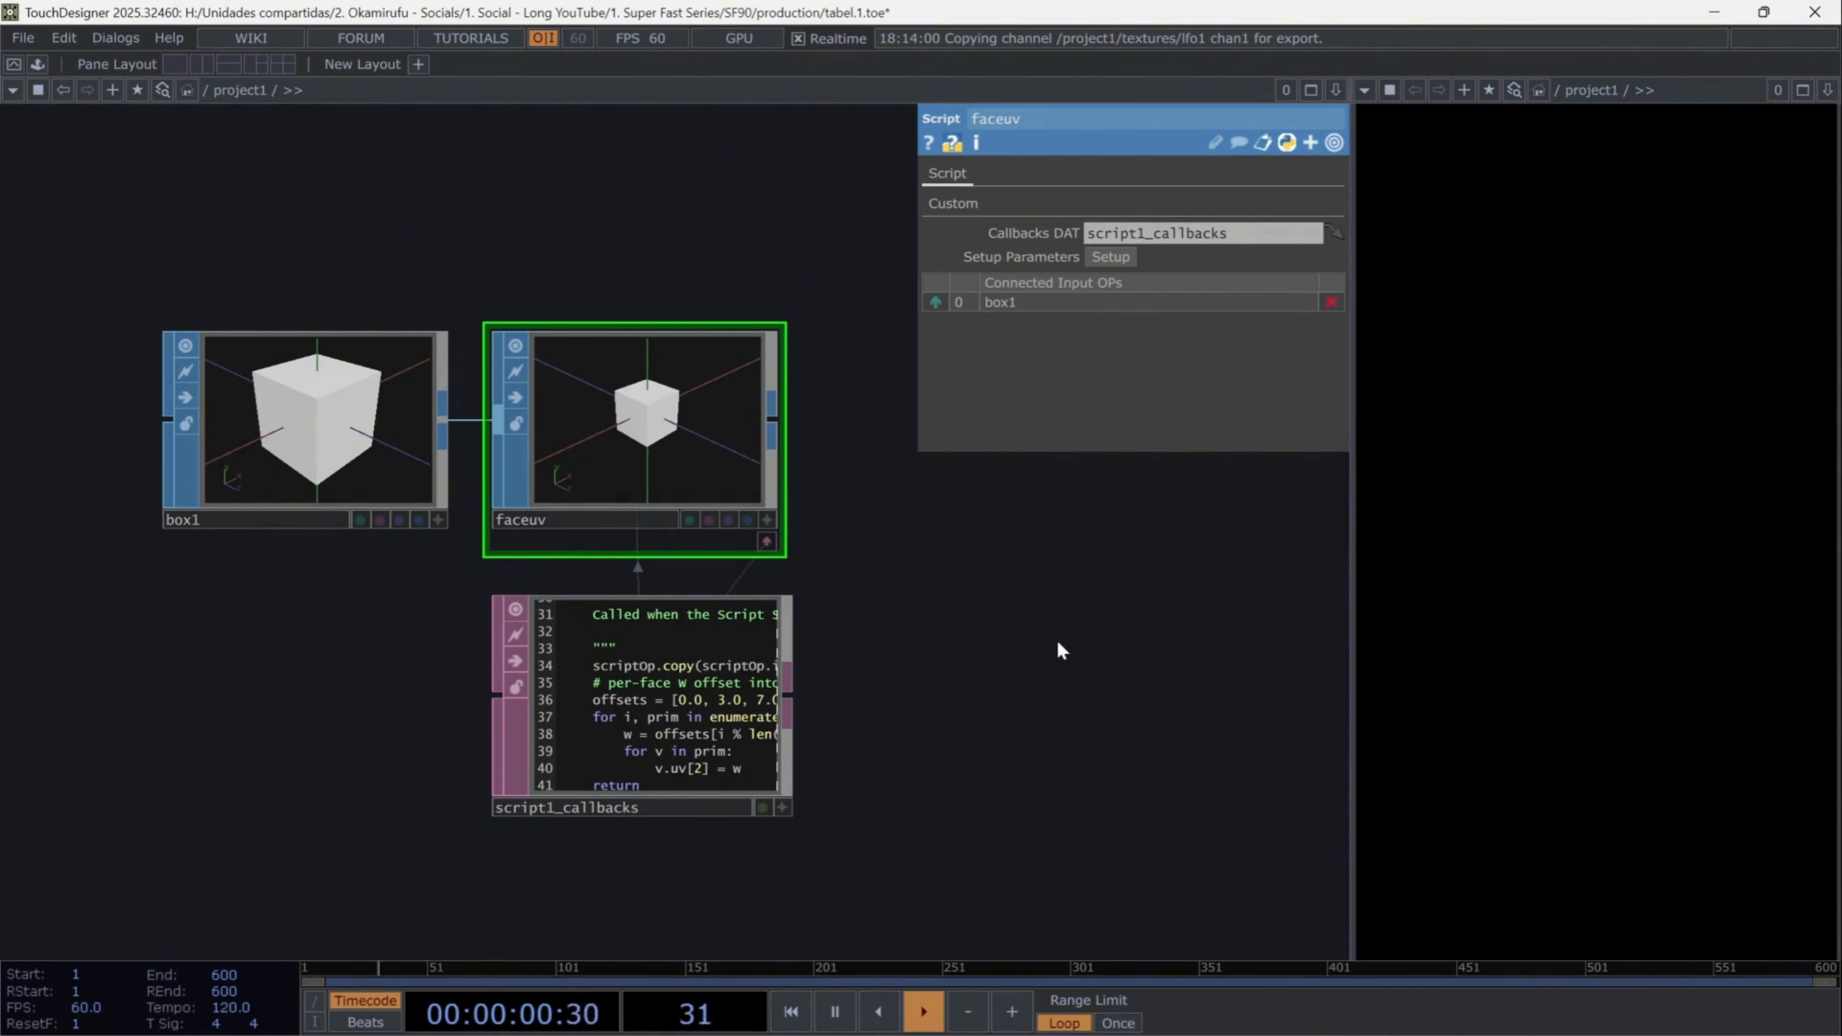
{"action": "middle_click_drag", "start_coordinate": [922, 648], "coordinate": [1001, 652]}
{"action": "left_click_drag", "start_coordinate": [1006, 658], "coordinate": [1162, 648]}
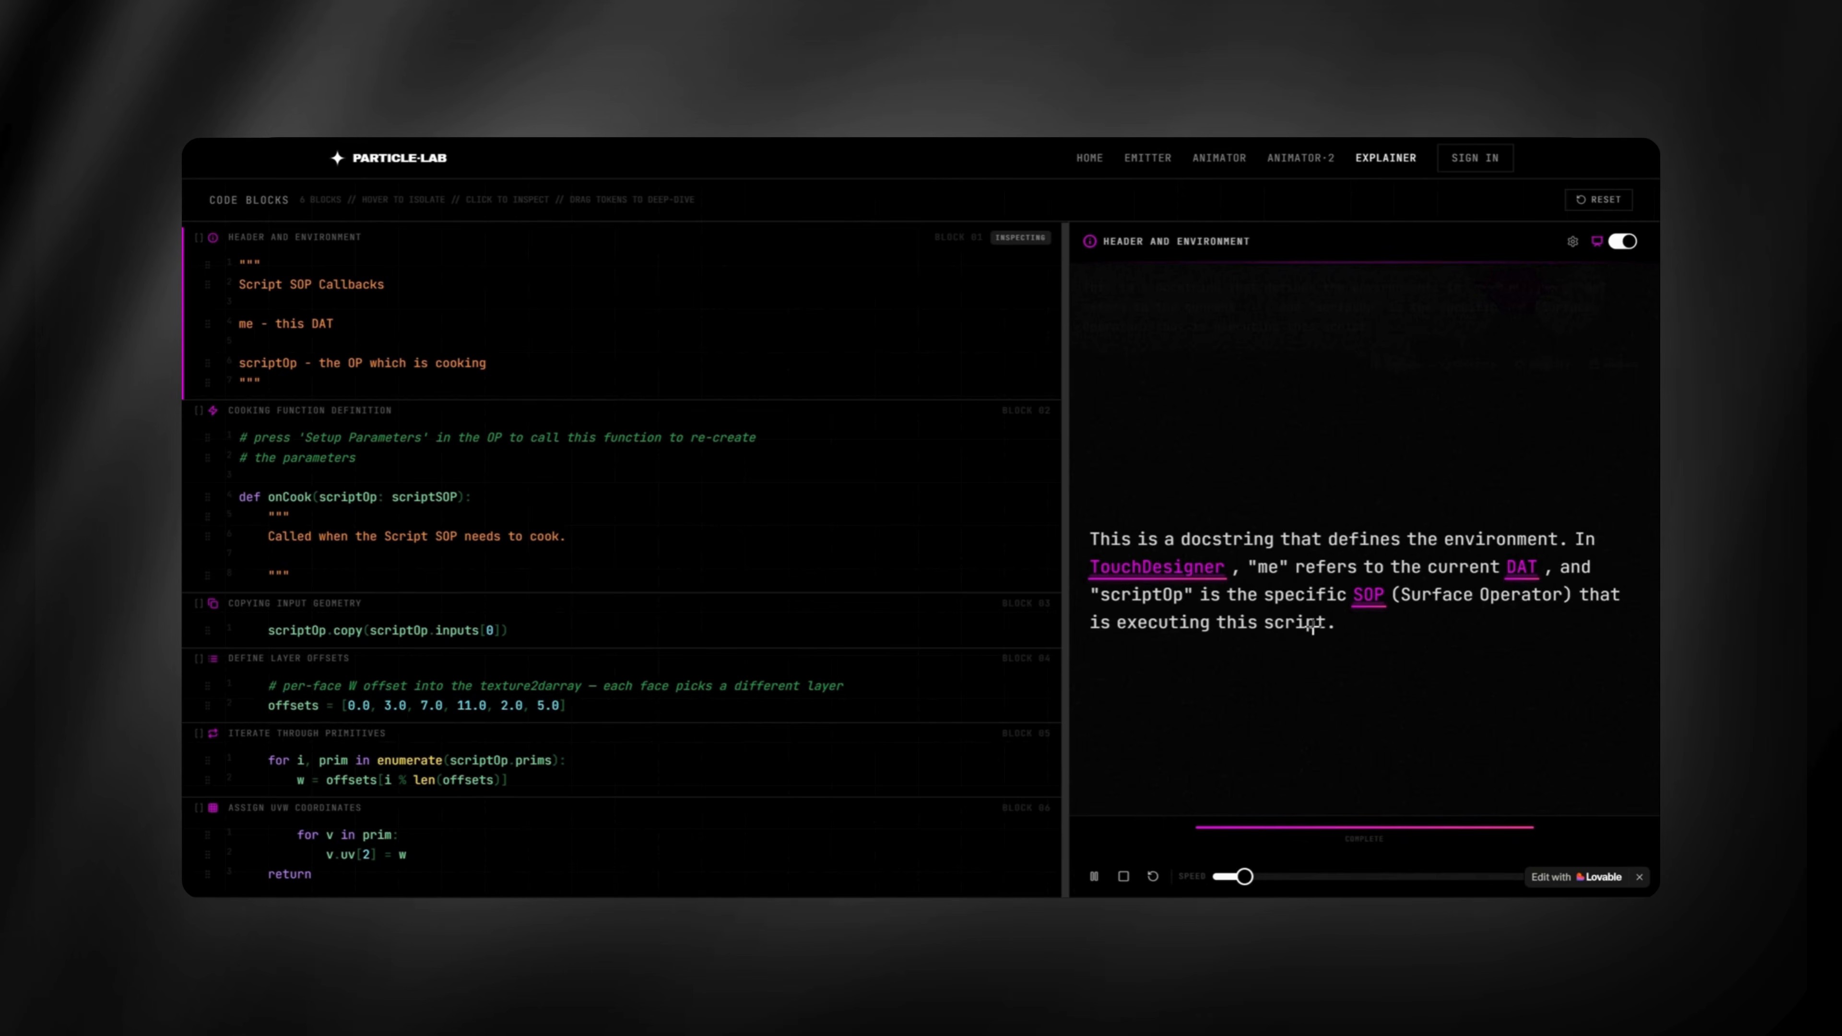
- Switch to the PARTICLE-LAB Explainer and read about the cooking function, input copy, layer offsets, primitive loop and UVW assignment blocks
{"action": "left_click", "coordinate": [636, 498]}
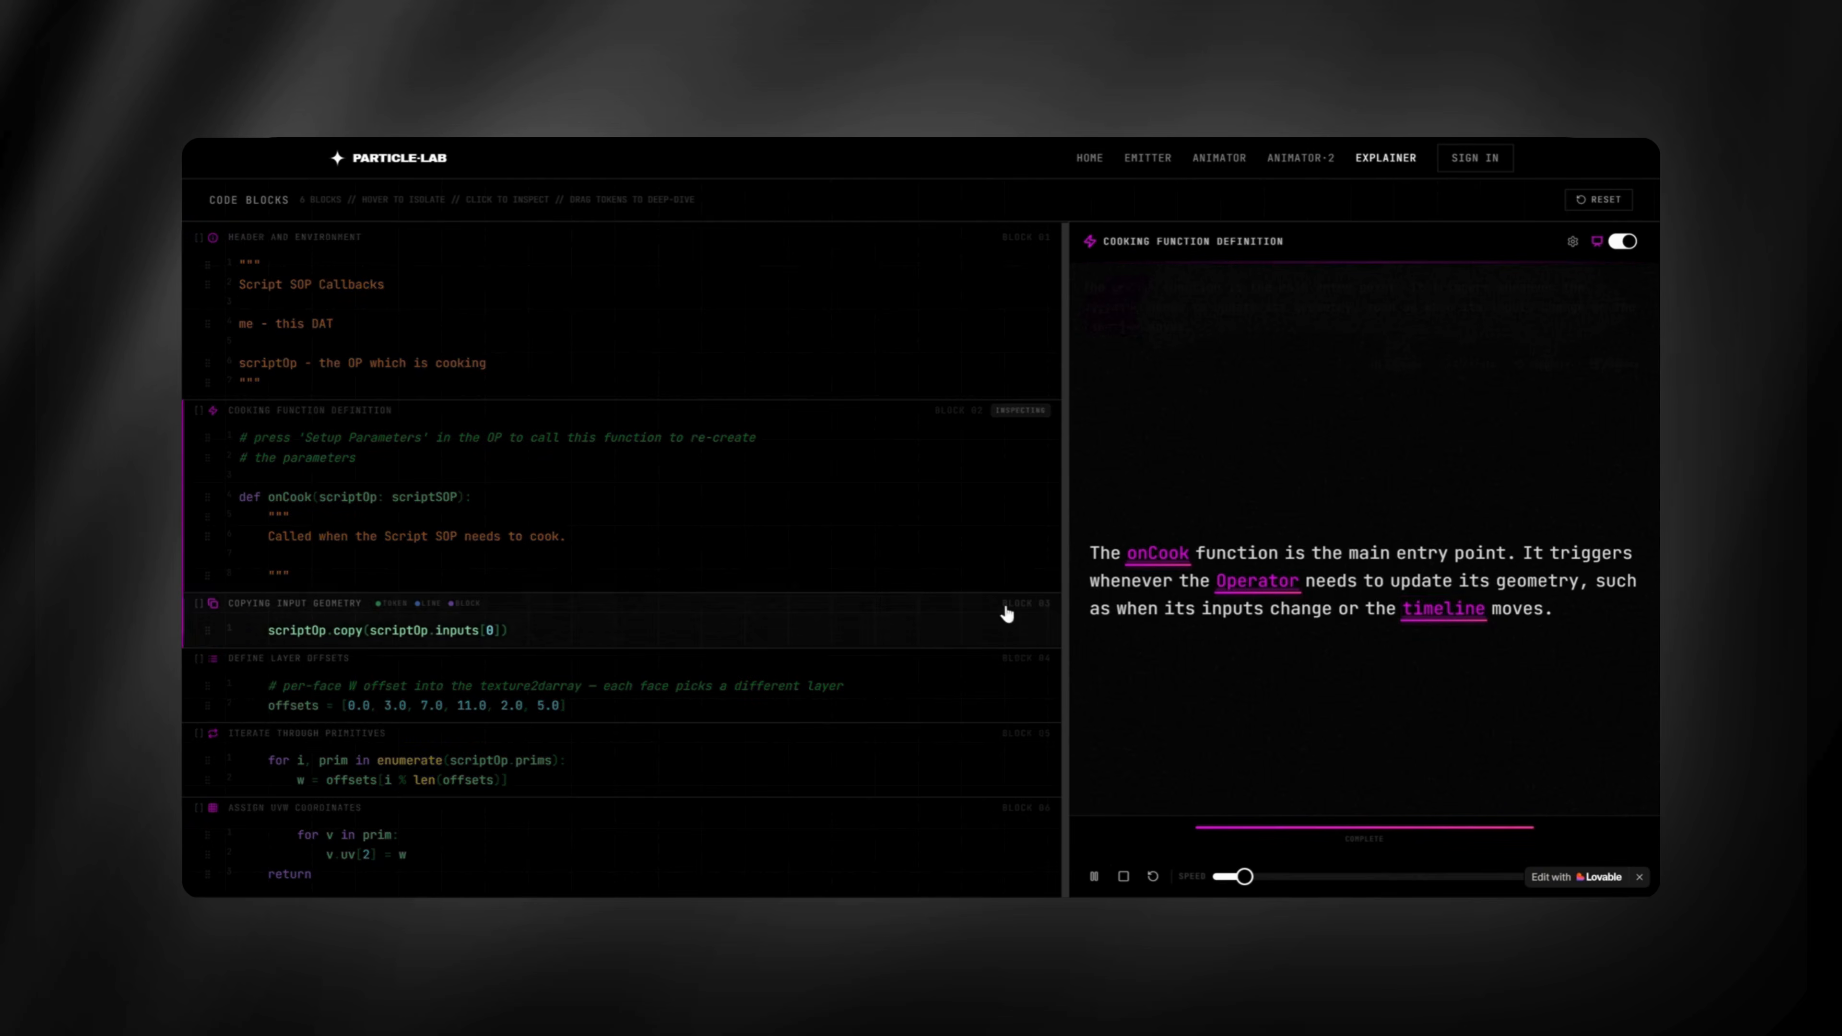
{"action": "left_click", "coordinate": [963, 617]}
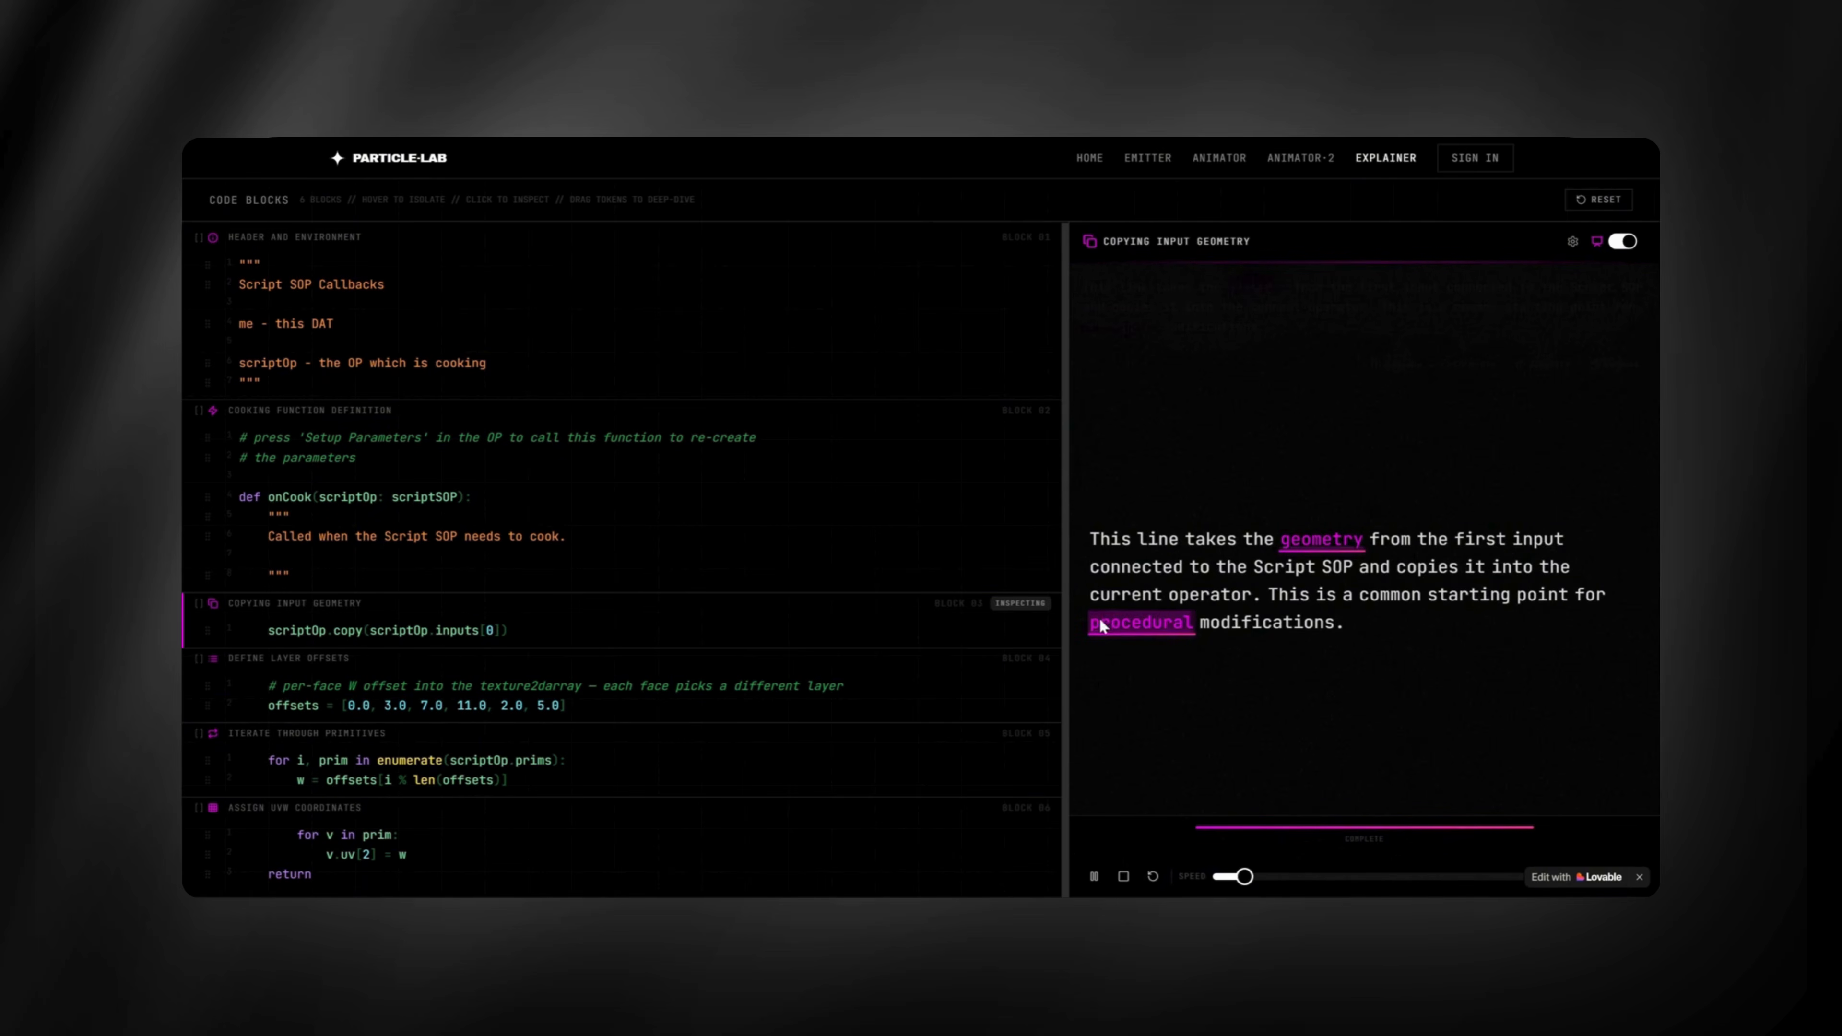
{"action": "left_click", "coordinate": [931, 676]}
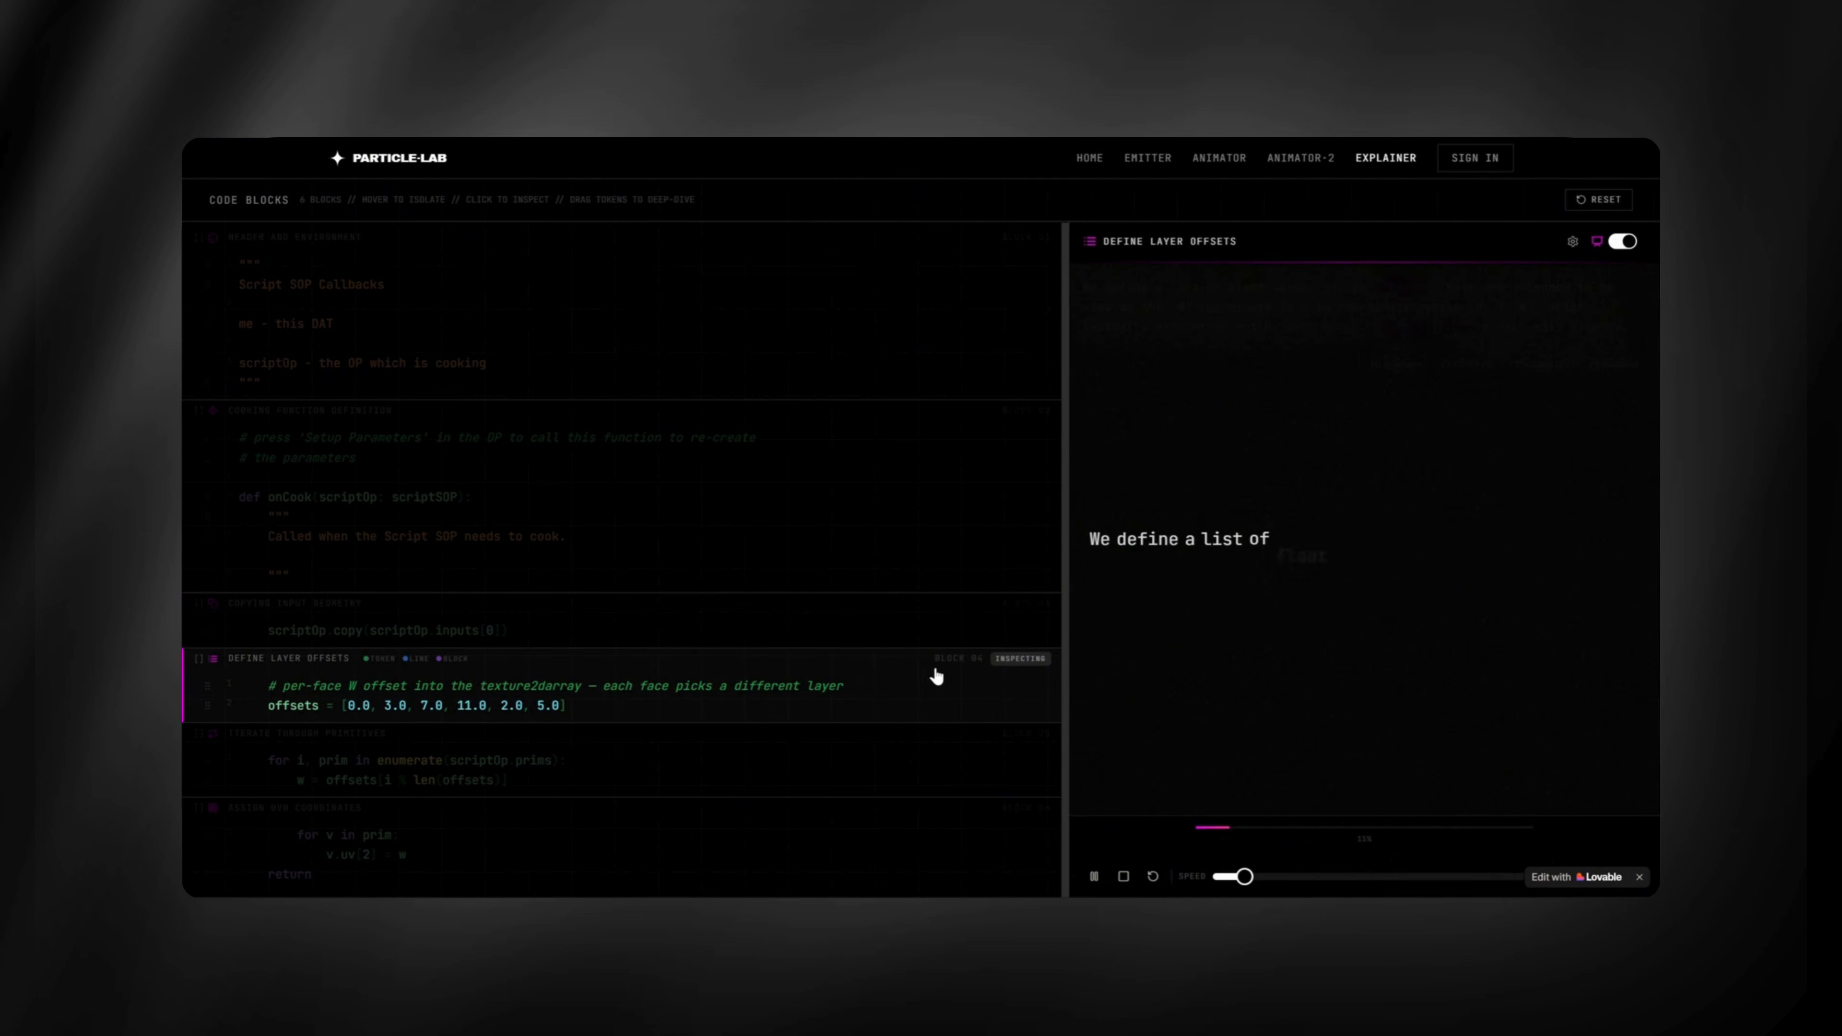
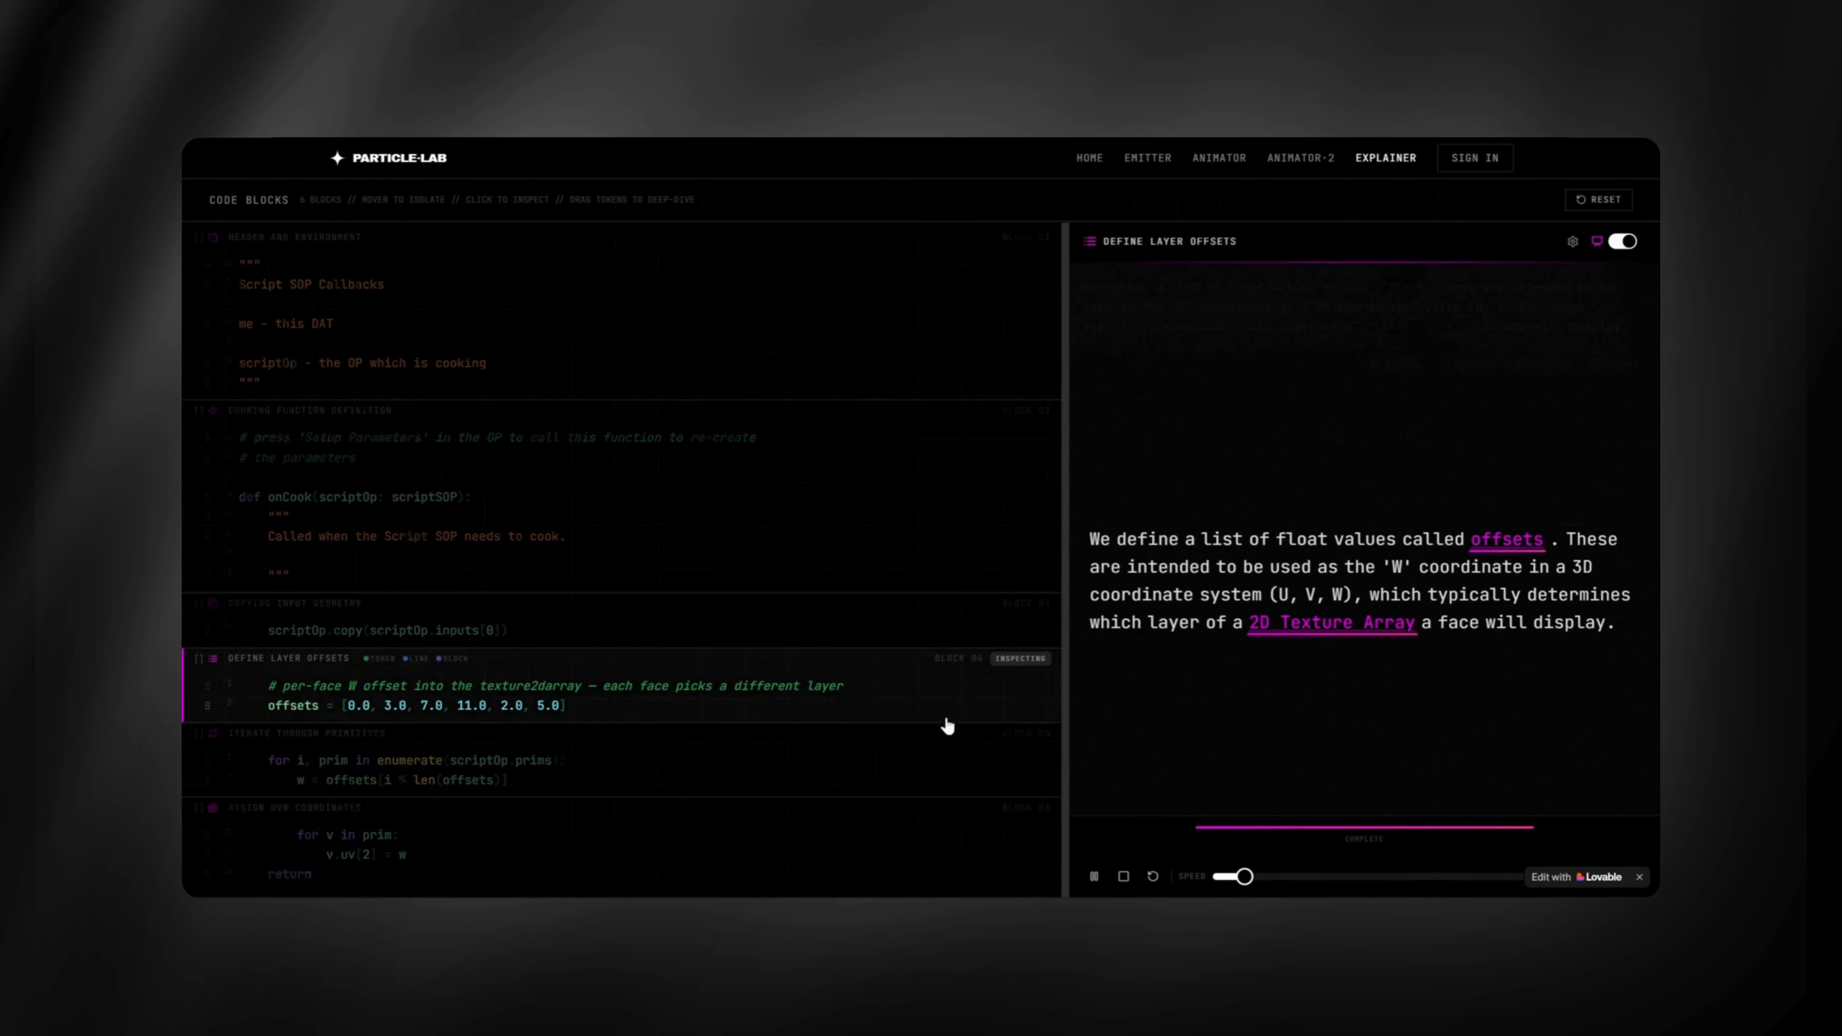
{"action": "left_click", "coordinate": [853, 752]}
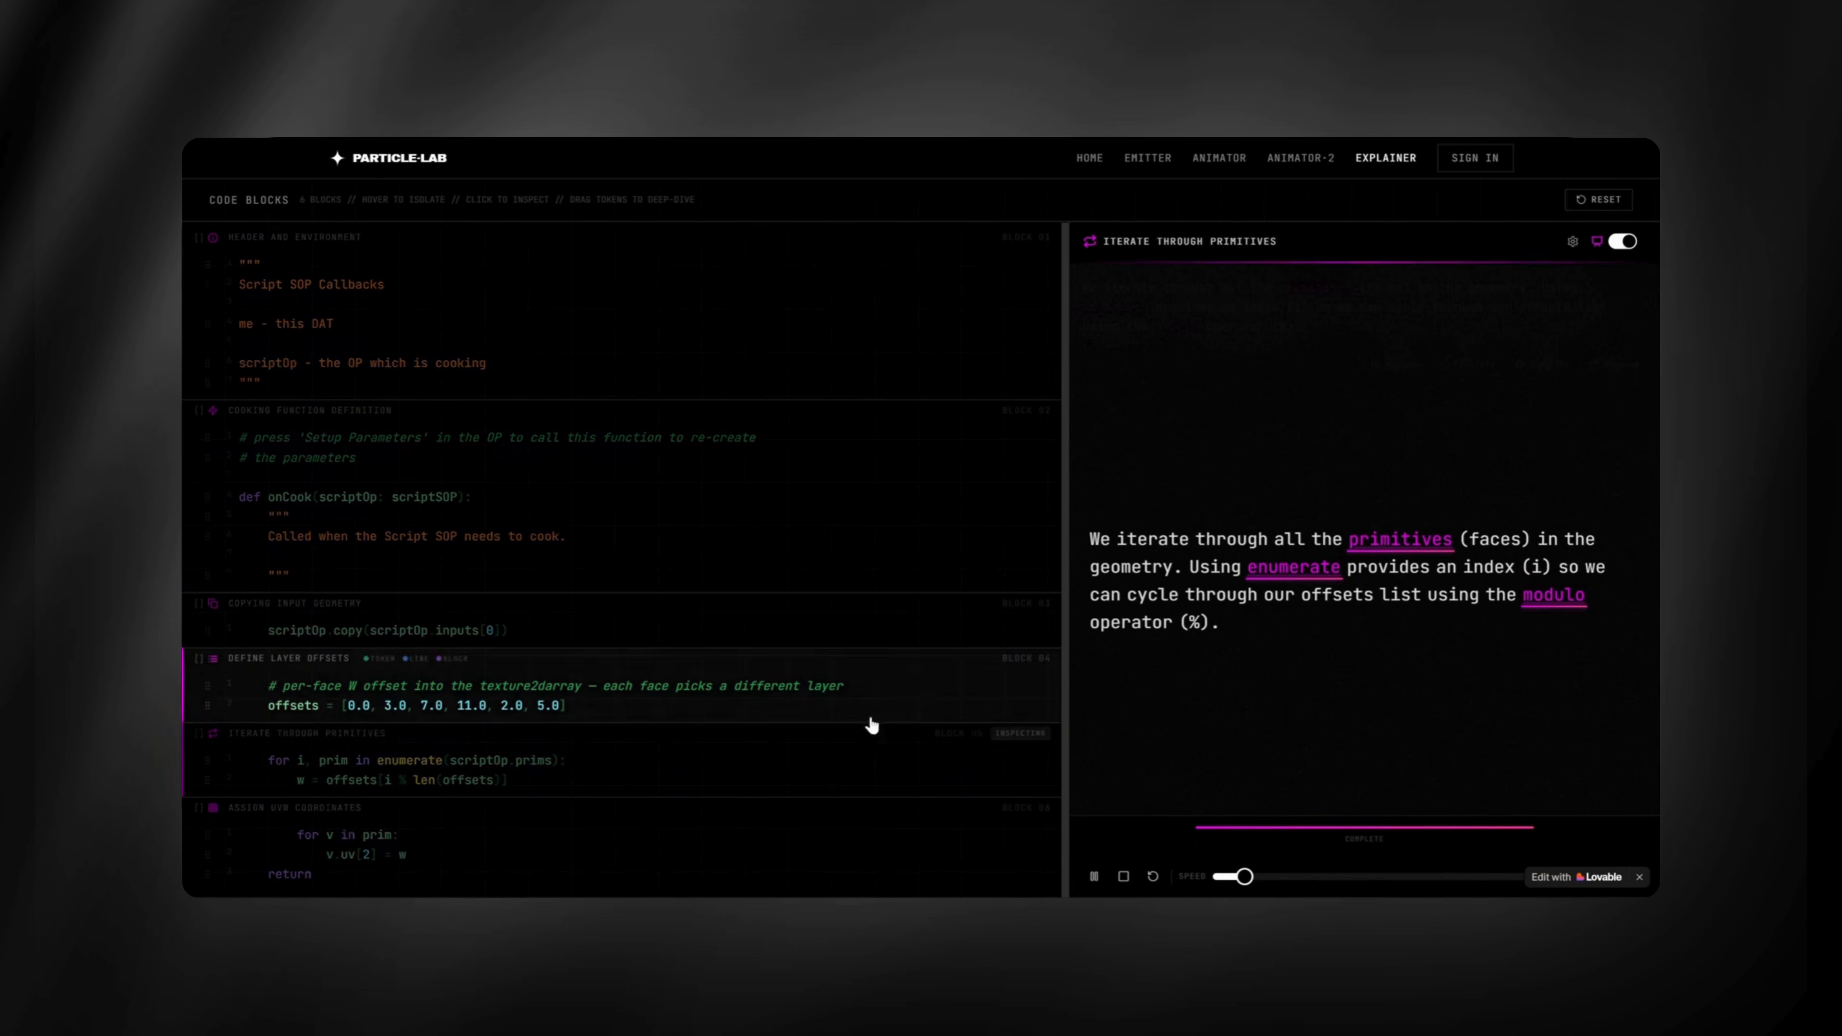
{"action": "left_click", "coordinate": [696, 822]}
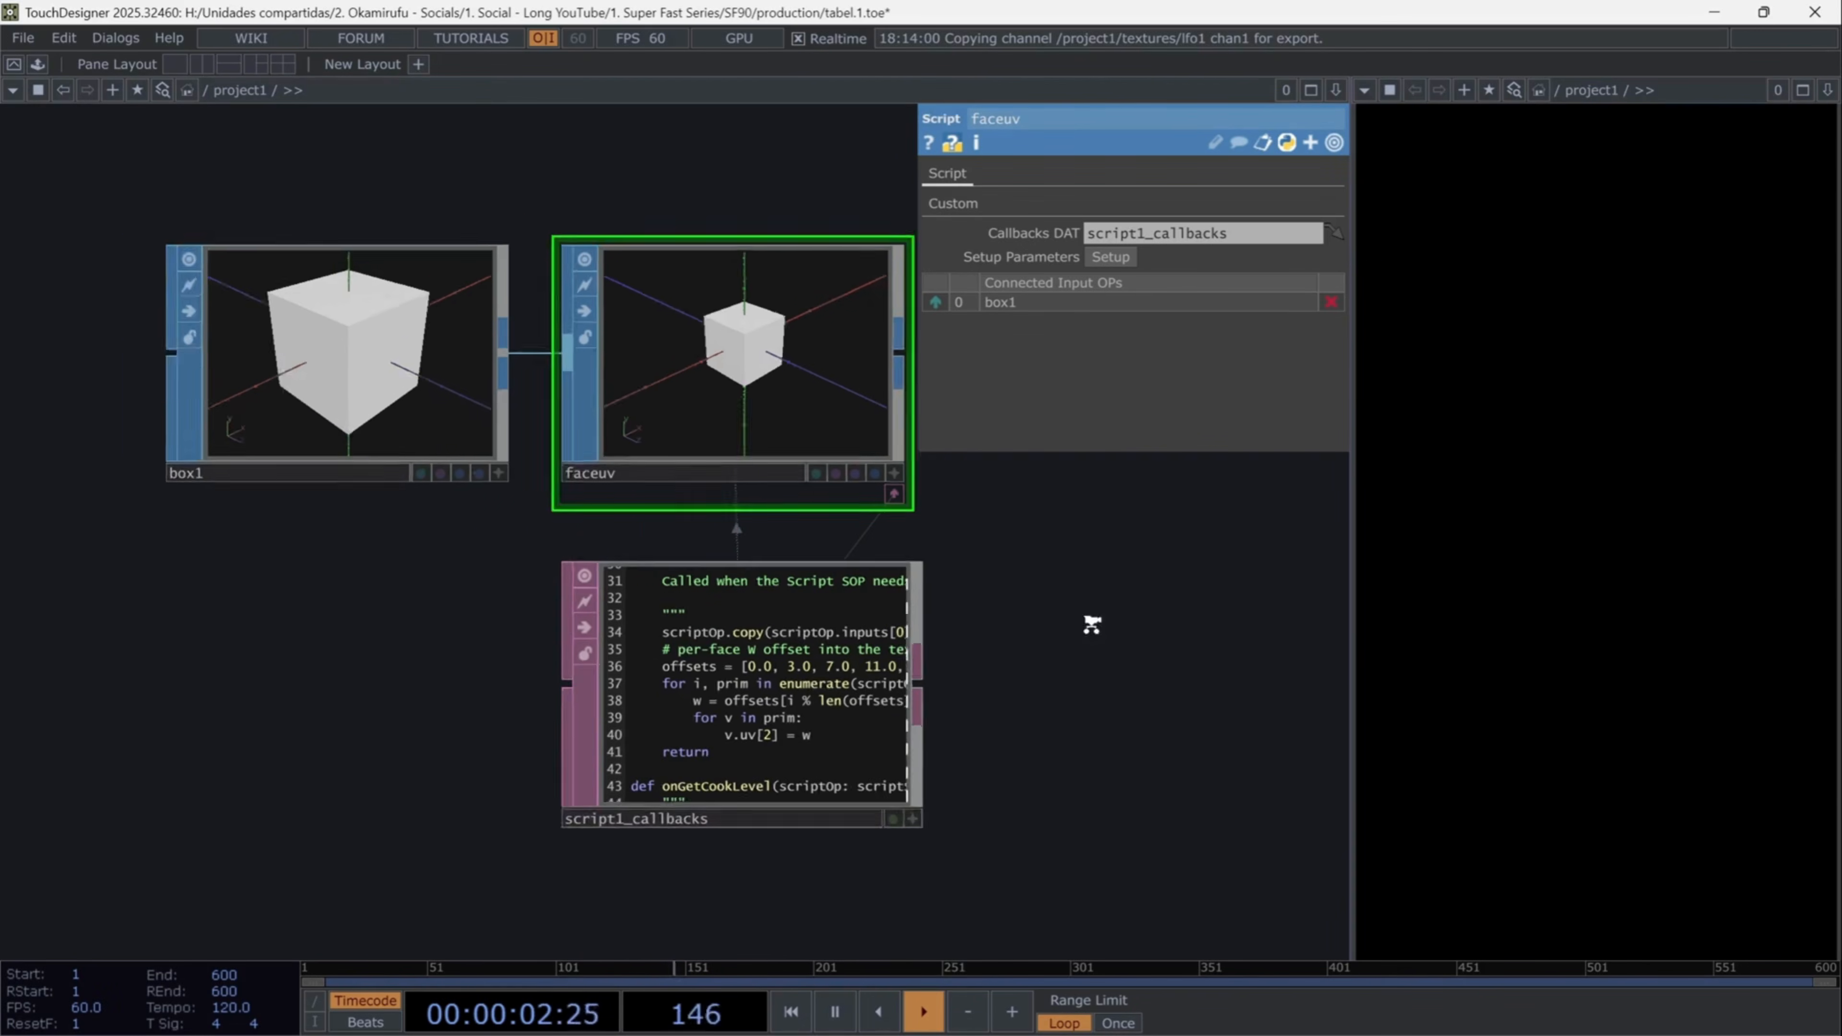
{"action": "scroll", "coordinate": [765, 567], "scroll_direction": "down", "scroll_amount": 3}
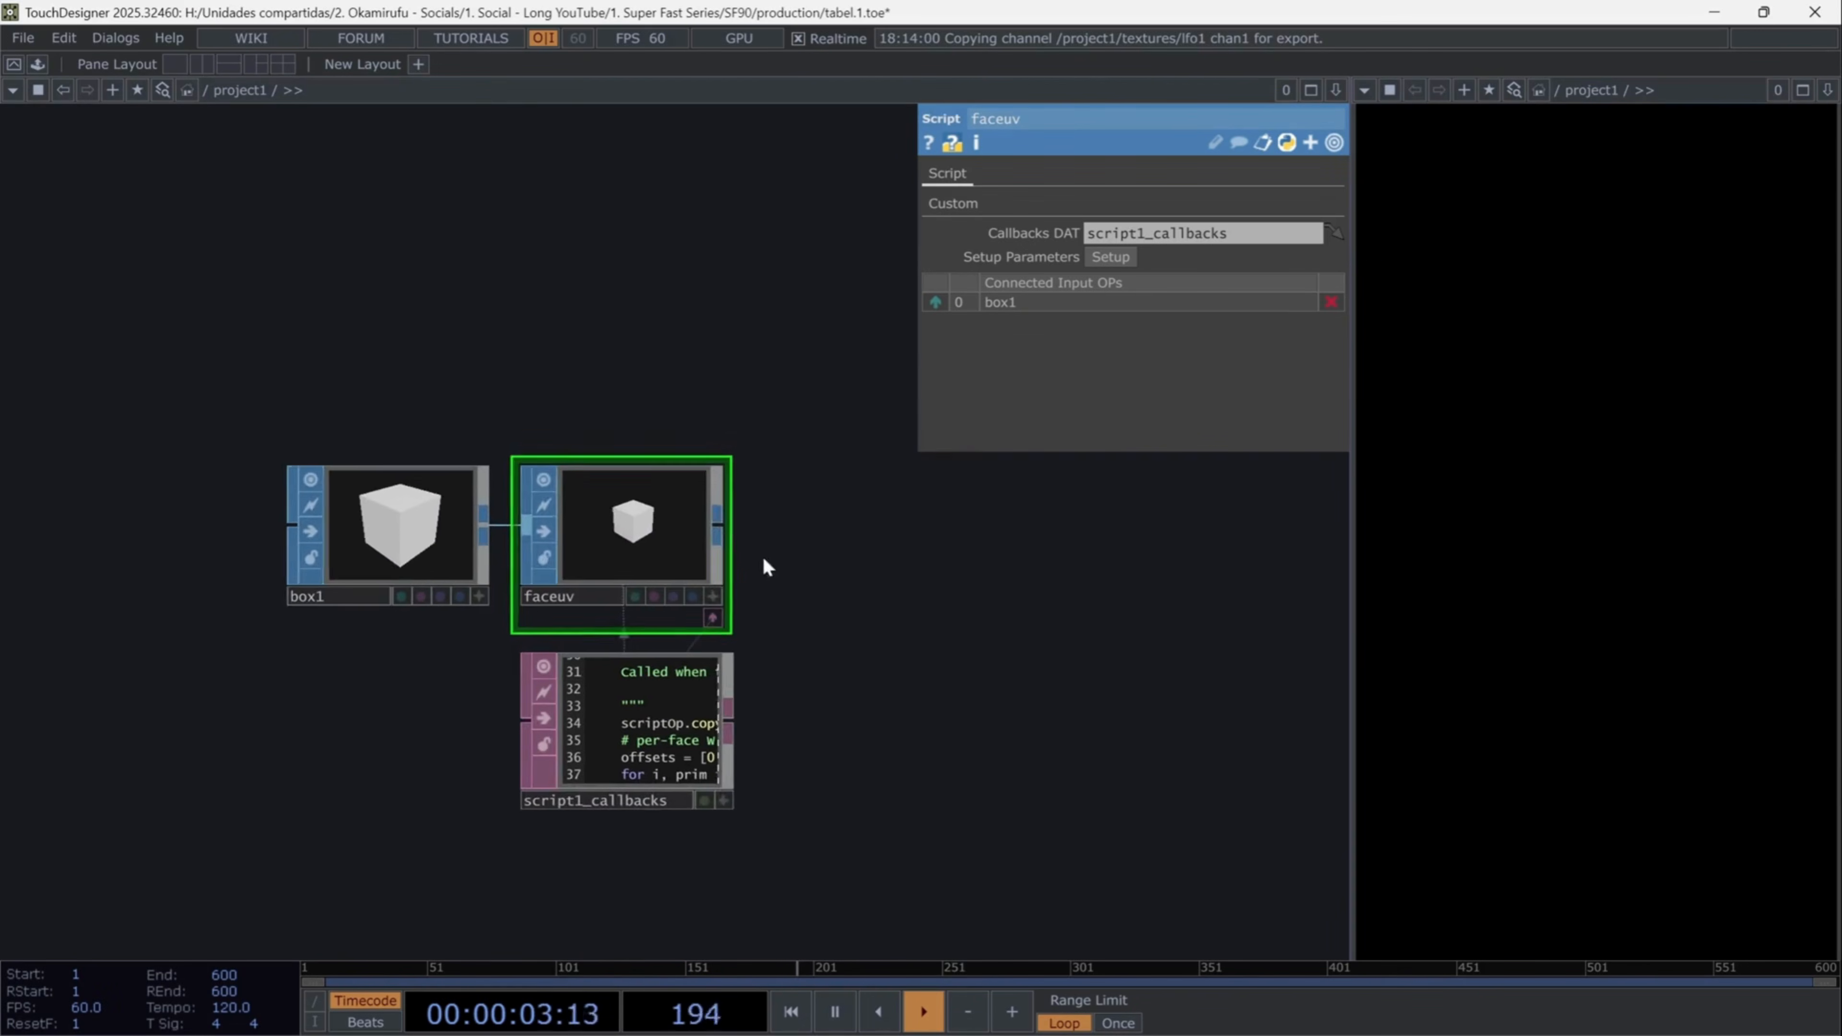
- Add a Geometry COMP fed by faceuv and drive its Y rotation with a continuously increasing value
{"action": "left_click_drag", "start_coordinate": [718, 527], "coordinate": [849, 519]}
{"action": "type", "text": "geo"}
{"action": "left_click", "coordinate": [485, 461]}
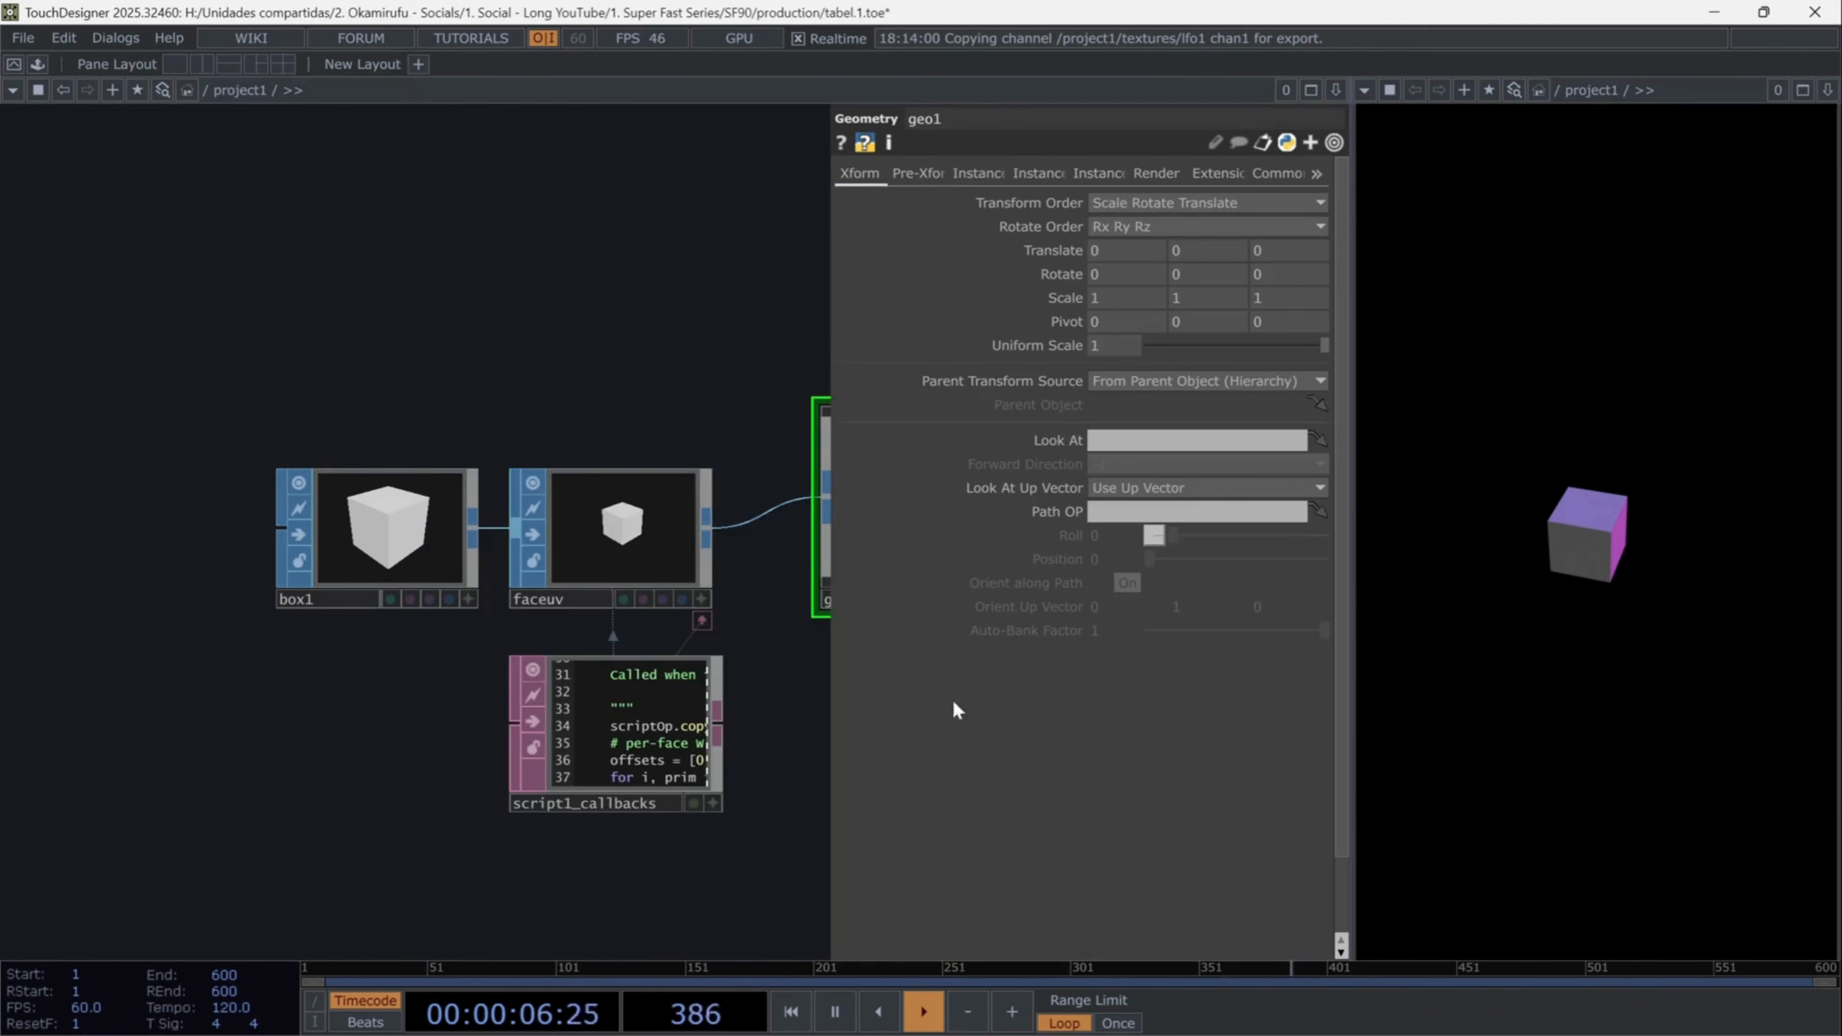
{"action": "left_click_drag", "start_coordinate": [769, 682], "coordinate": [413, 680]}
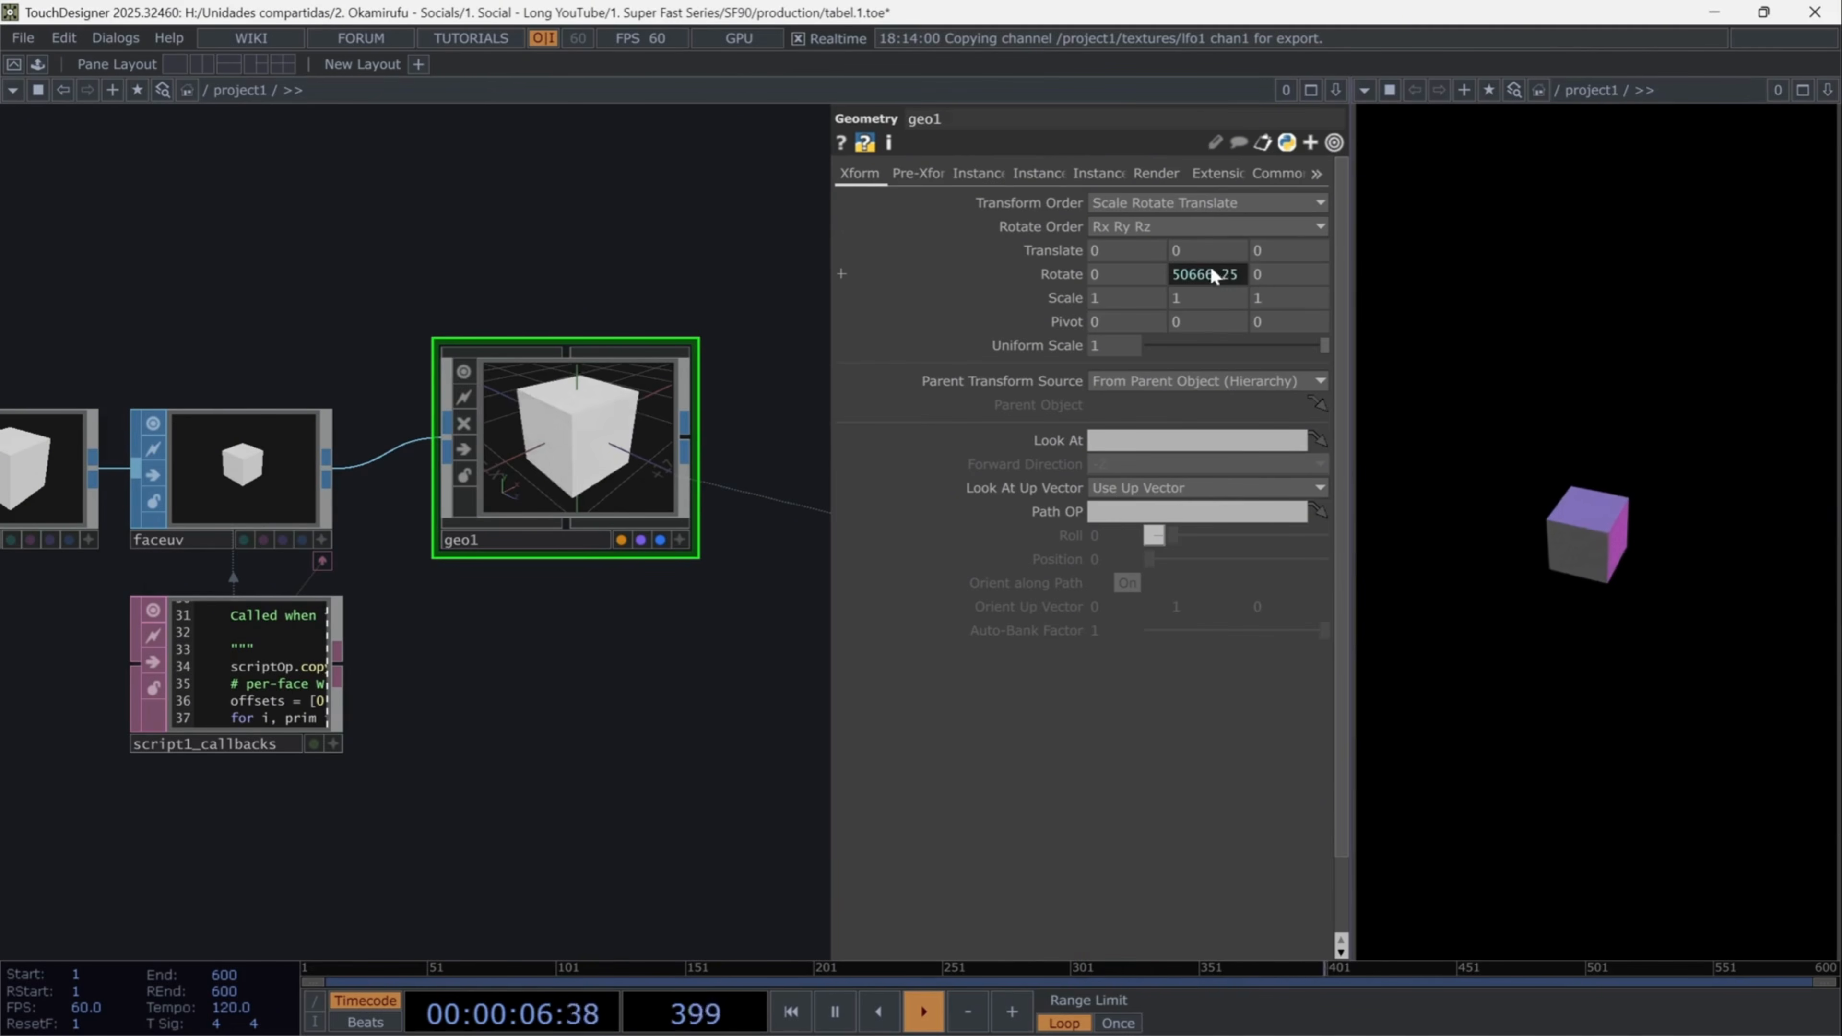
{"action": "left_click", "coordinate": [1077, 275]}
{"action": "left_click", "coordinate": [1075, 269]}
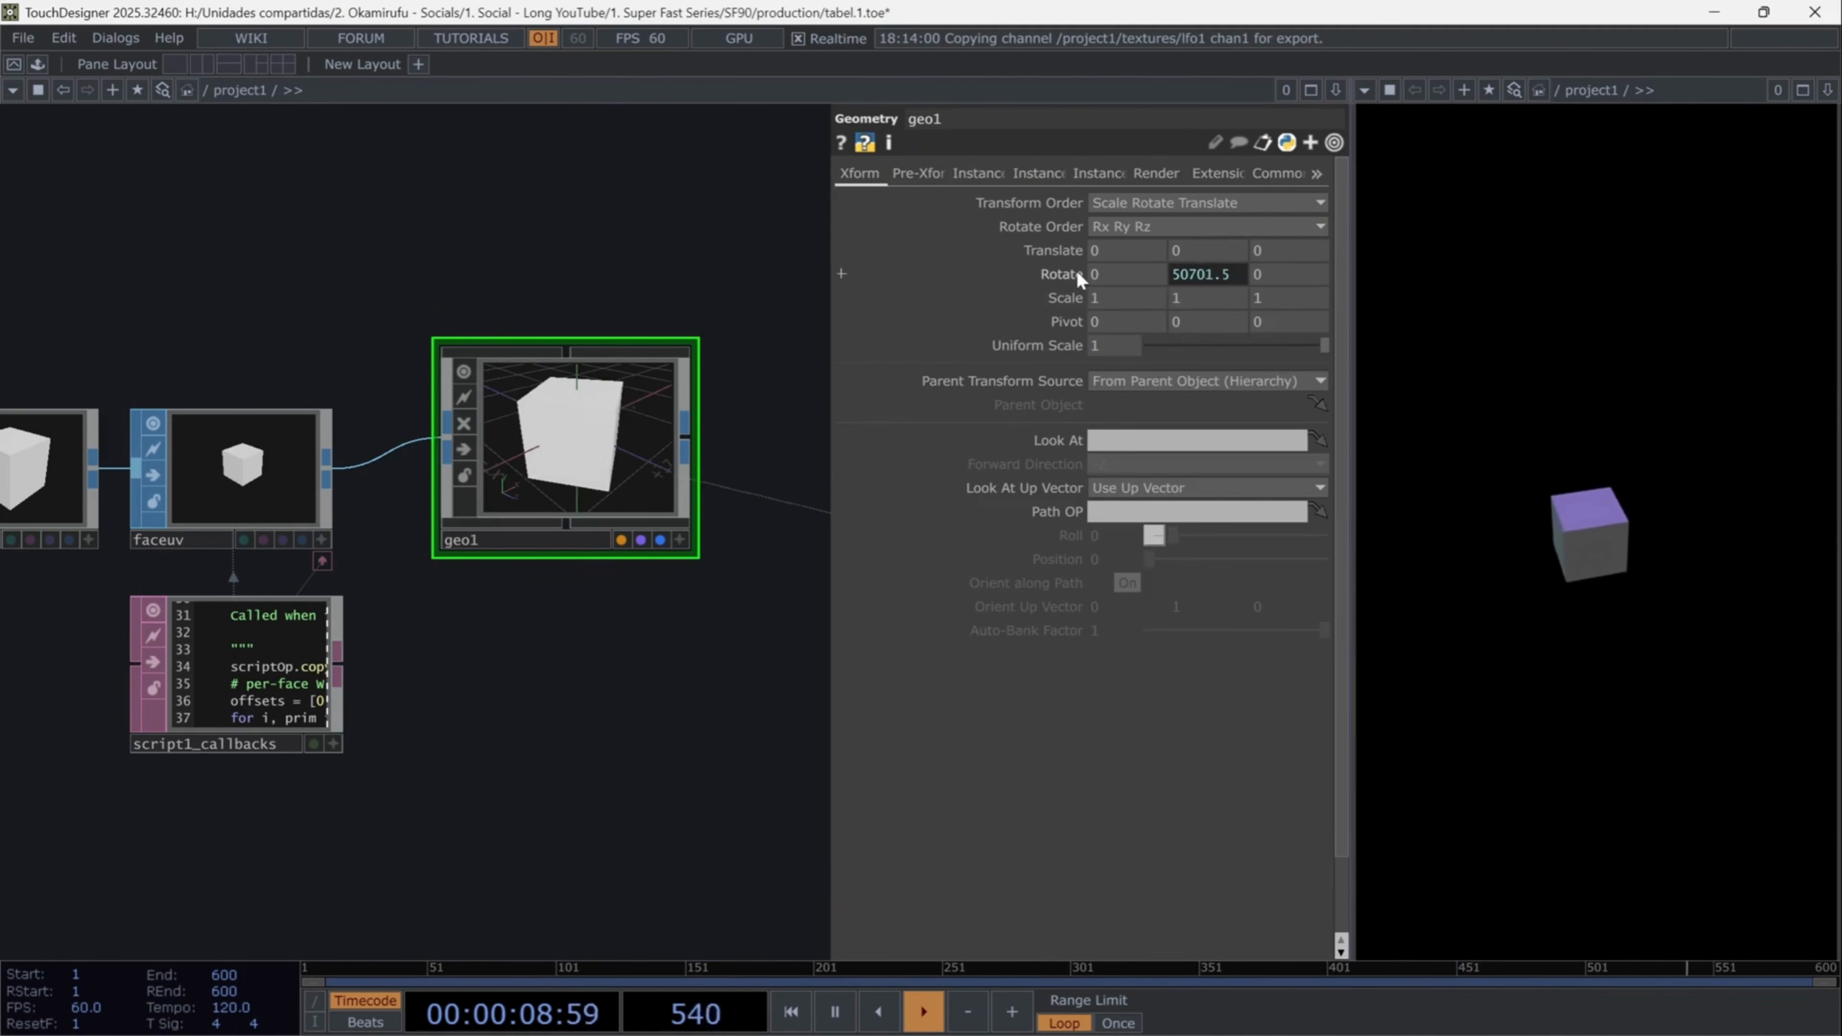
- Turn on instancing for geo1 and assign null_pos as both its Default Instance OP and Translate OP
{"action": "left_click", "coordinate": [972, 171]}
{"action": "left_click", "coordinate": [1108, 204]}
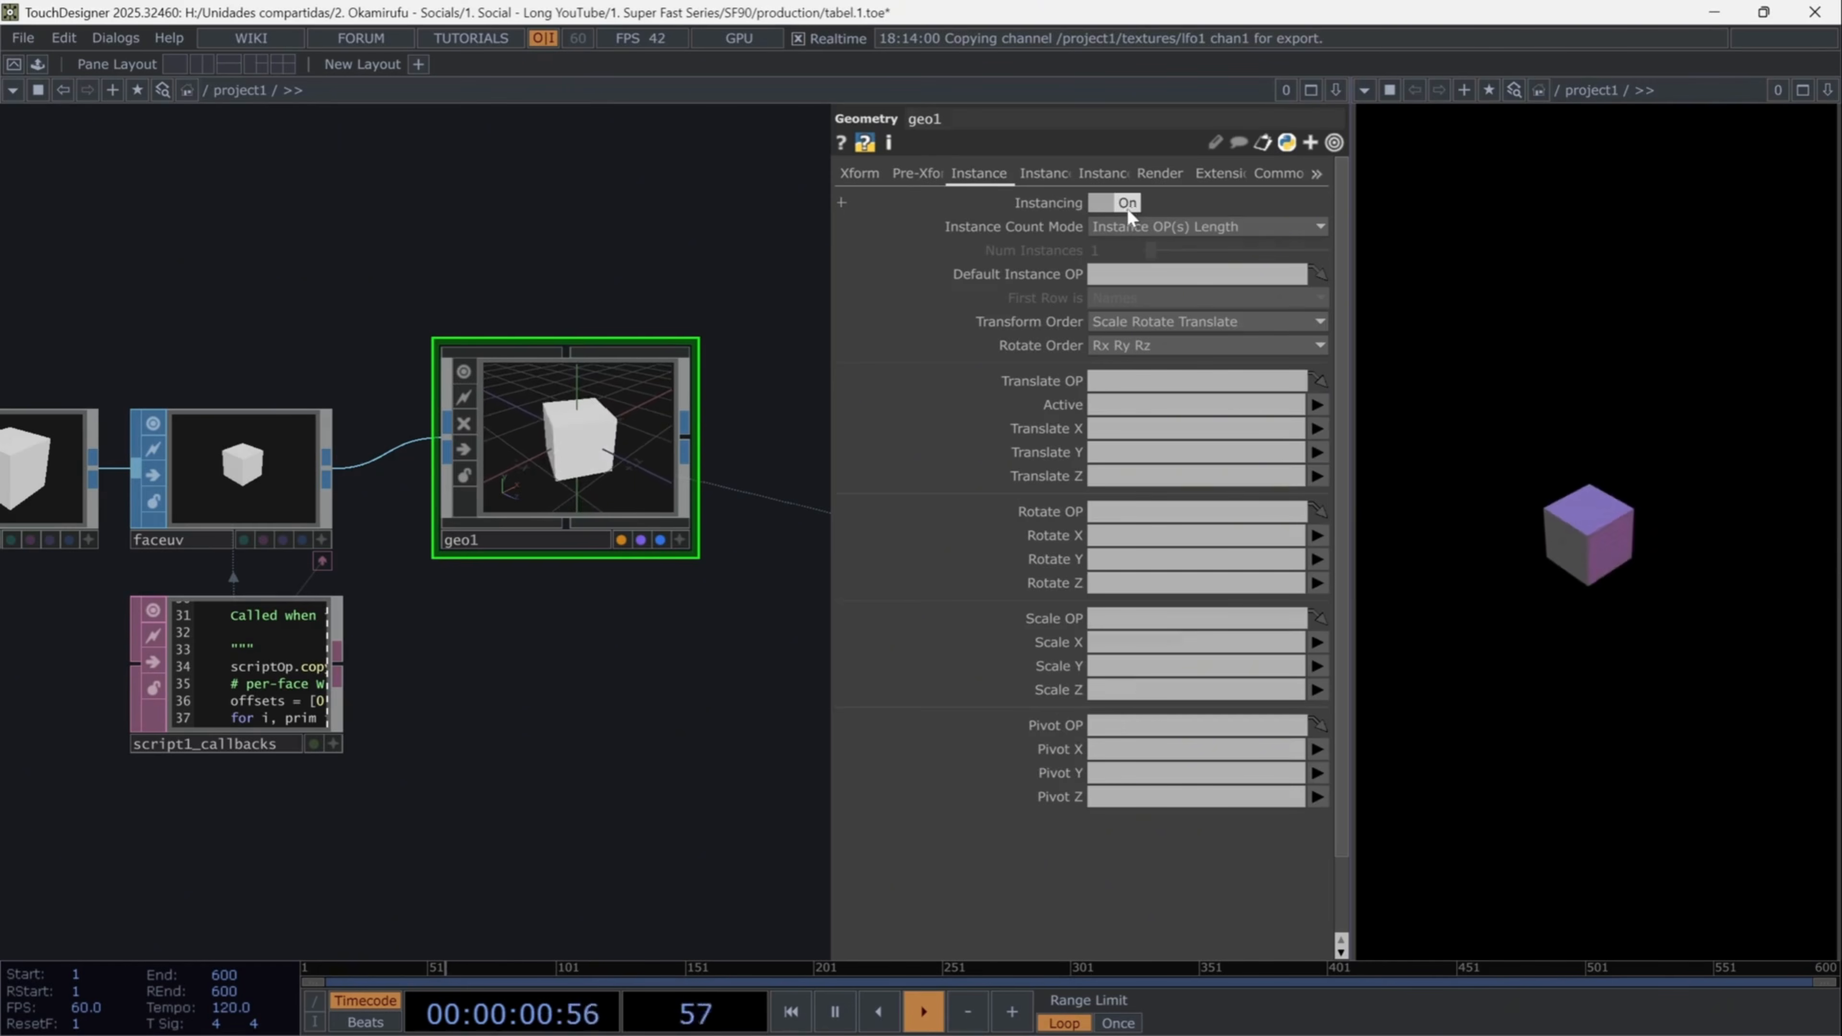
{"action": "scroll", "coordinate": [564, 772], "scroll_direction": "down", "scroll_amount": 1}
{"action": "scroll", "coordinate": [565, 772], "scroll_direction": "down", "scroll_amount": 5}
{"action": "left_click_drag", "start_coordinate": [359, 516], "coordinate": [598, 530]}
{"action": "left_click_drag", "start_coordinate": [353, 669], "coordinate": [1139, 275]}
{"action": "left_click_drag", "start_coordinate": [355, 664], "coordinate": [1132, 382]}
- Map geo1's instance Translate X, Y and Z to the tx, ty and tz channels
{"action": "left_click", "coordinate": [1317, 430]}
{"action": "left_click", "coordinate": [1320, 452]}
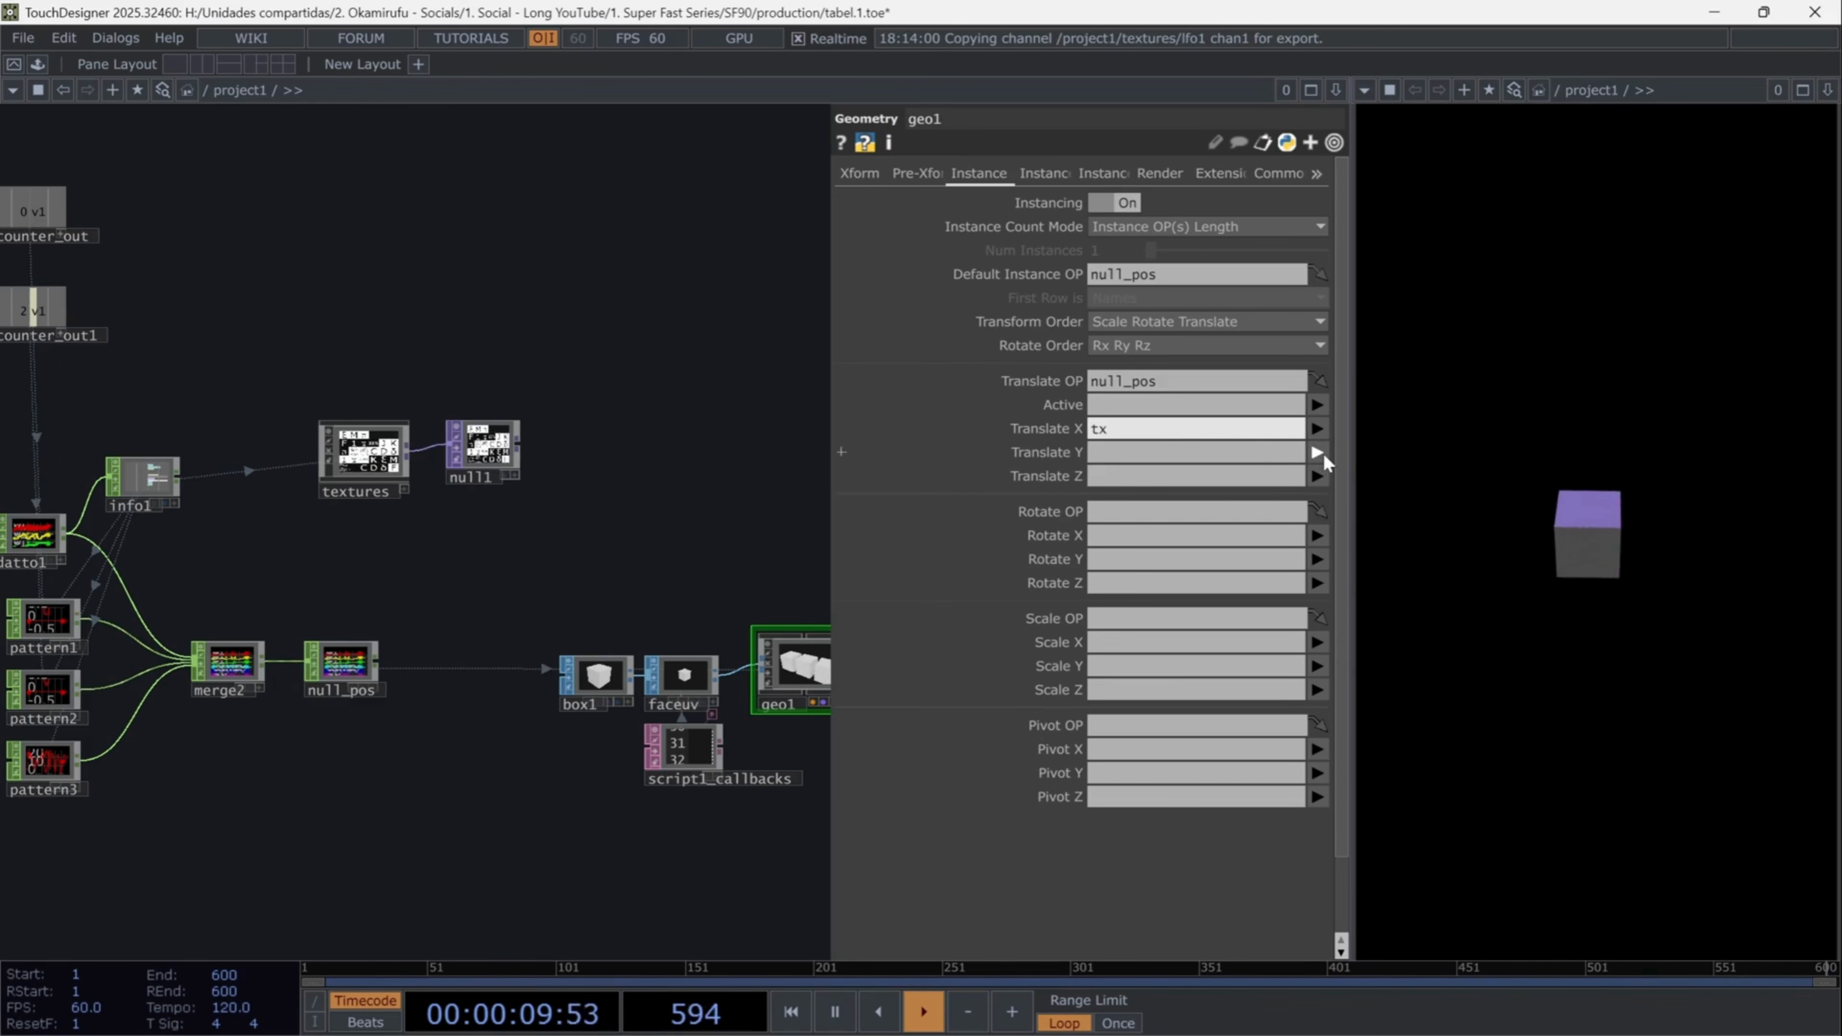
{"action": "left_click", "coordinate": [1317, 451]}
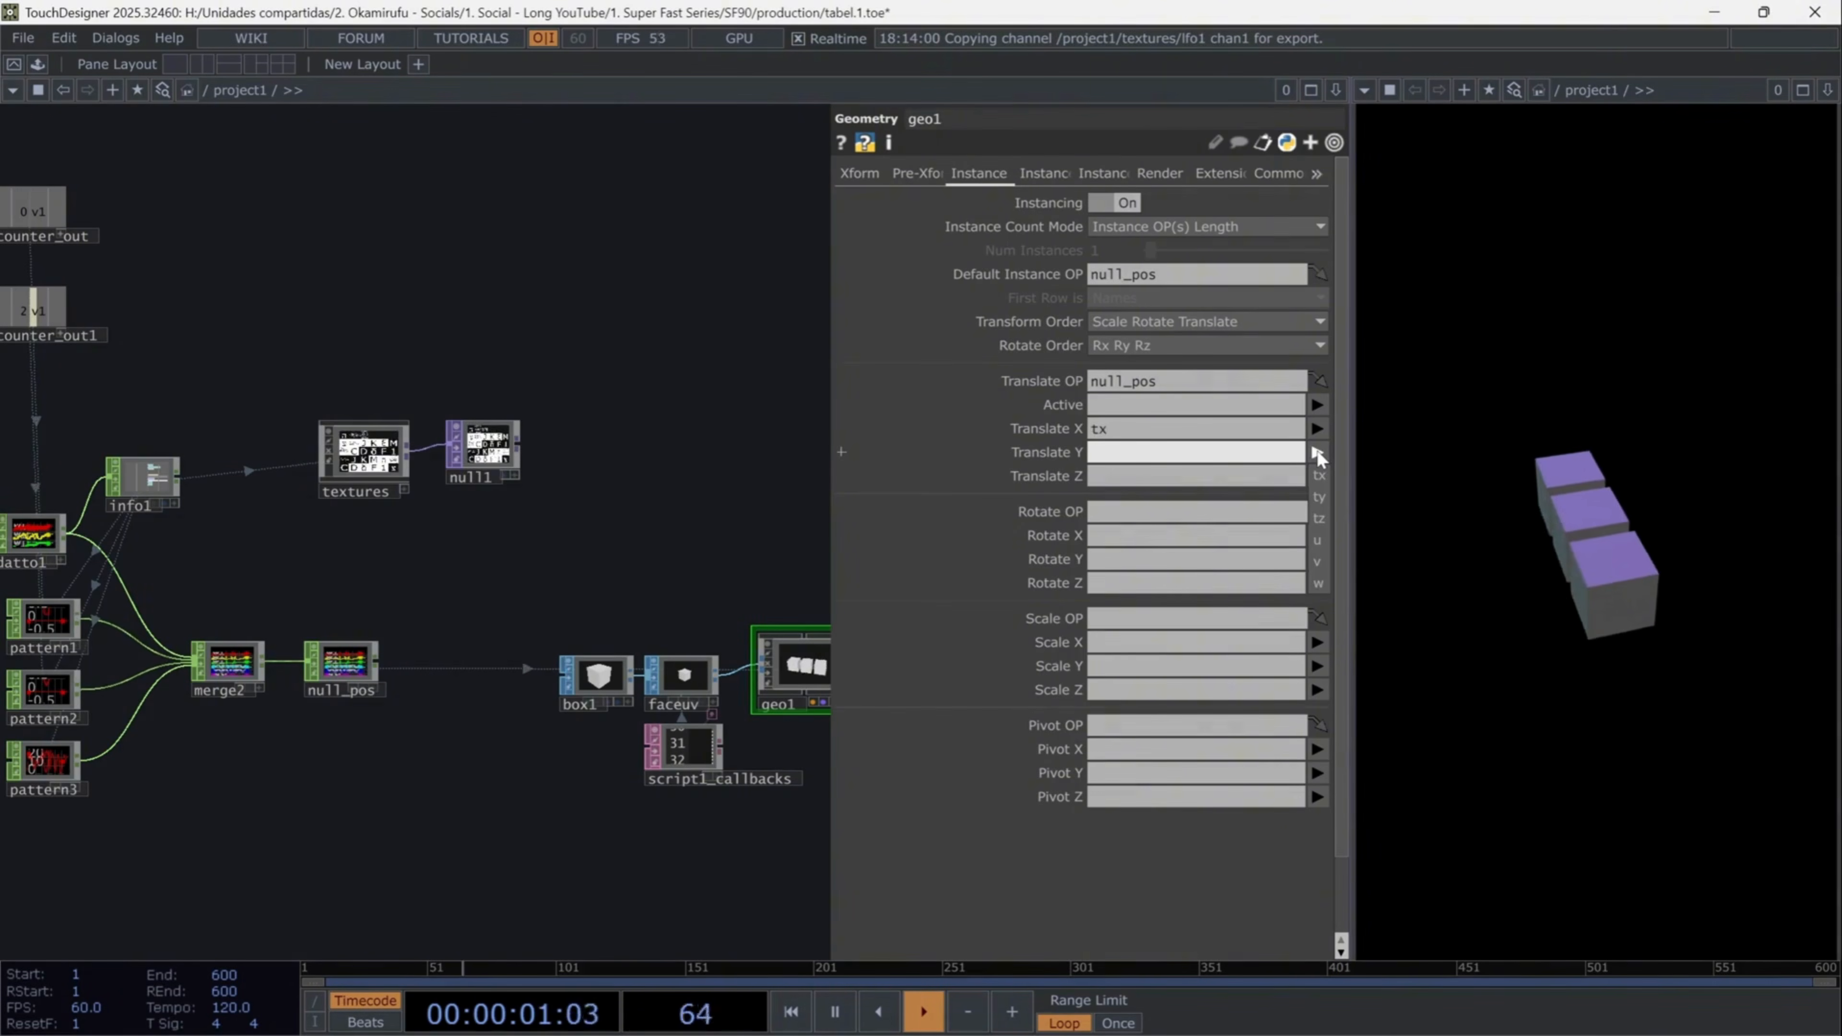
{"action": "left_click", "coordinate": [1318, 500]}
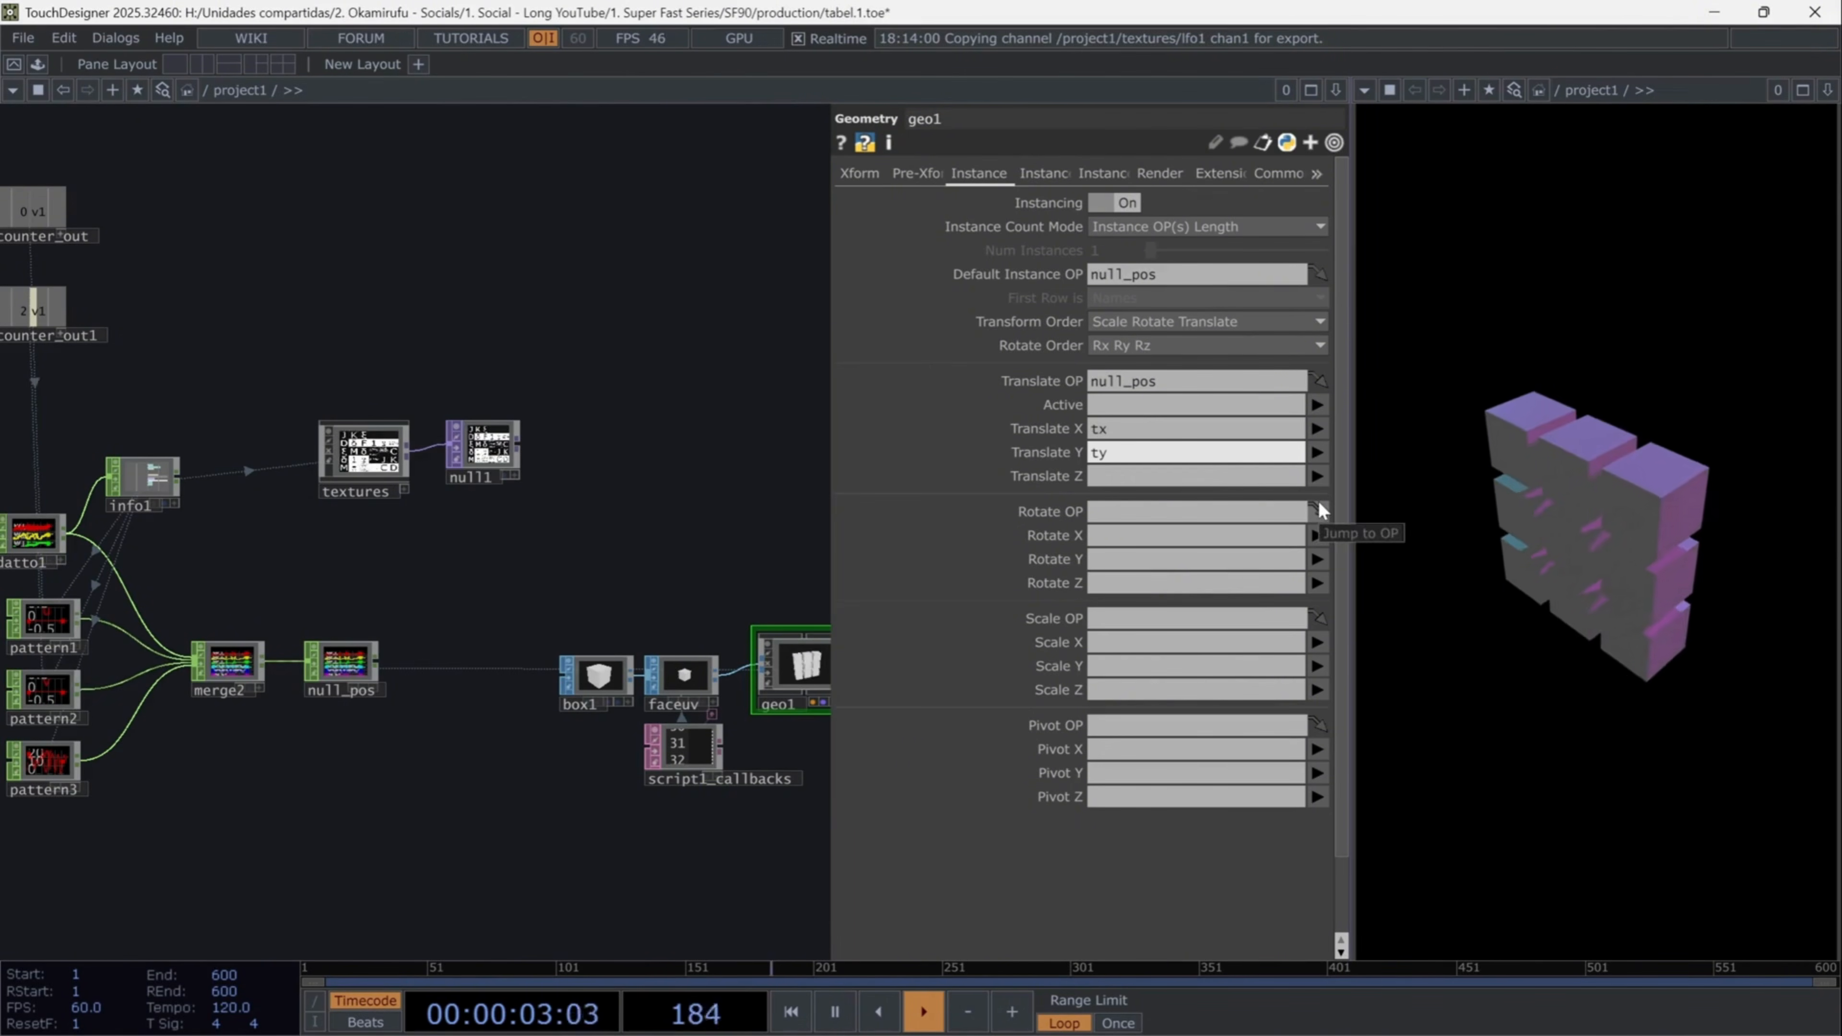
{"action": "left_click", "coordinate": [1317, 476]}
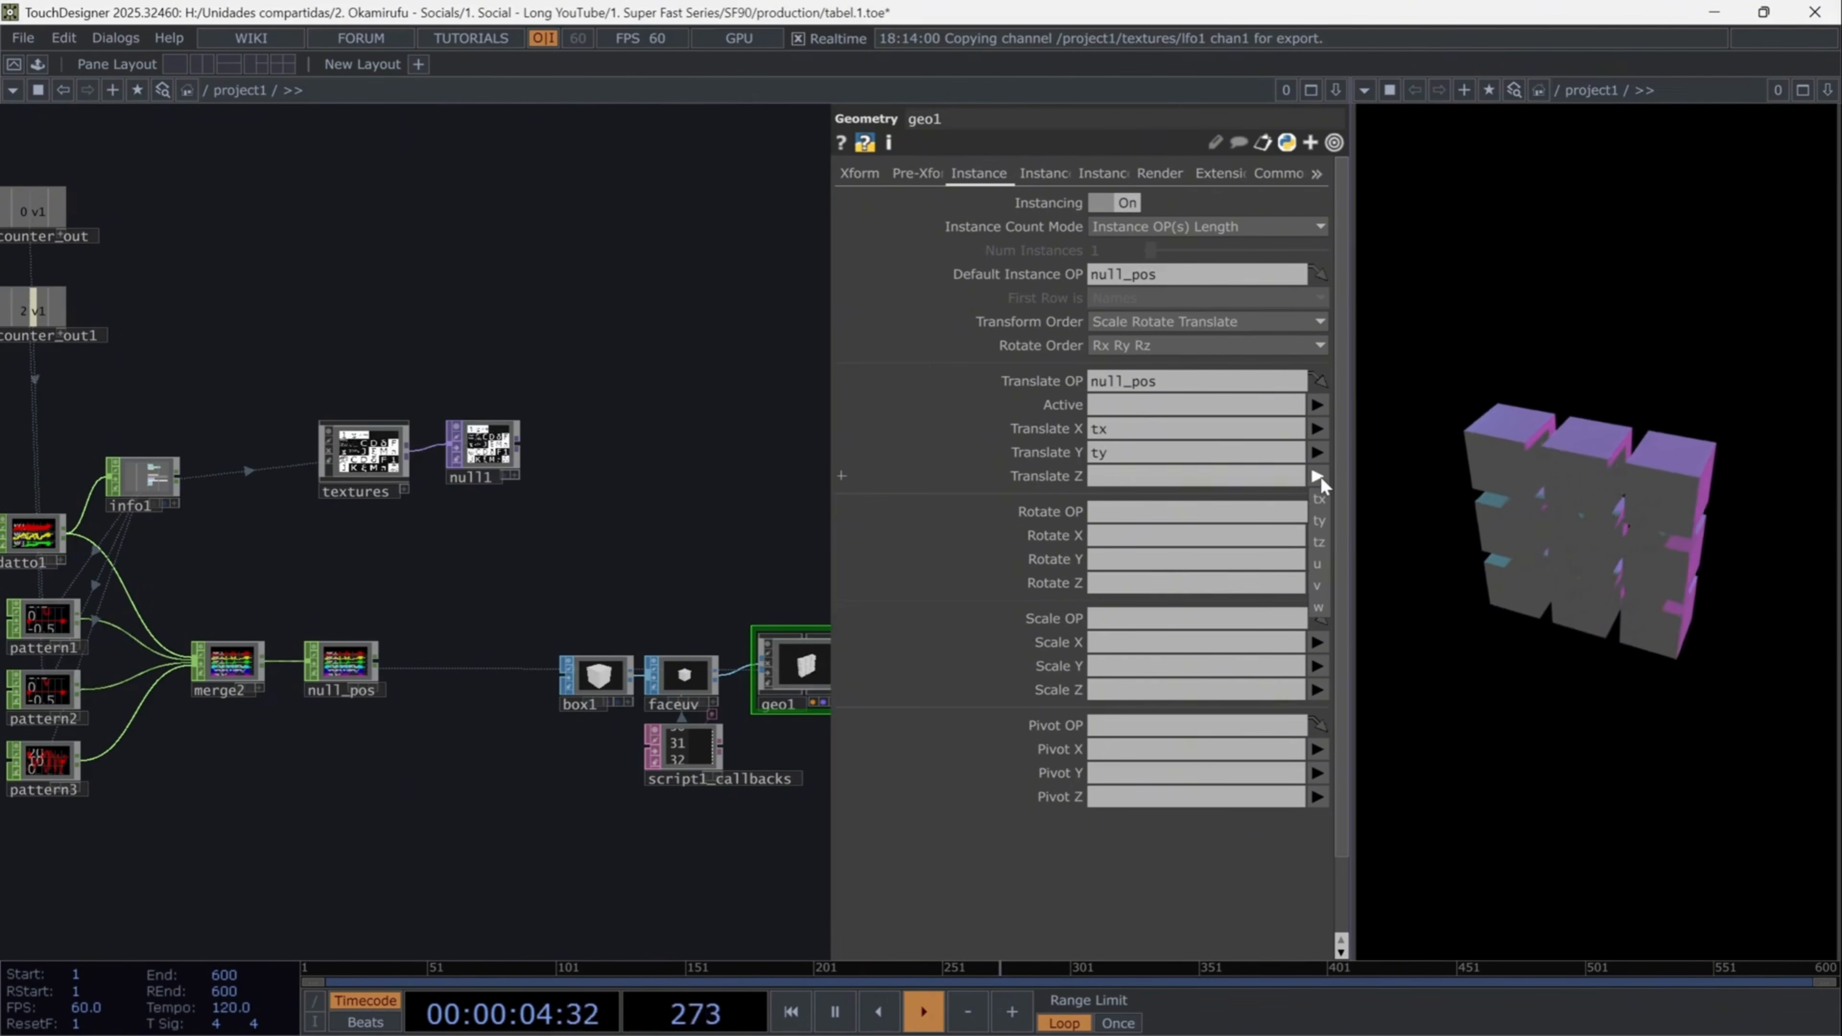
{"action": "left_click", "coordinate": [1319, 543]}
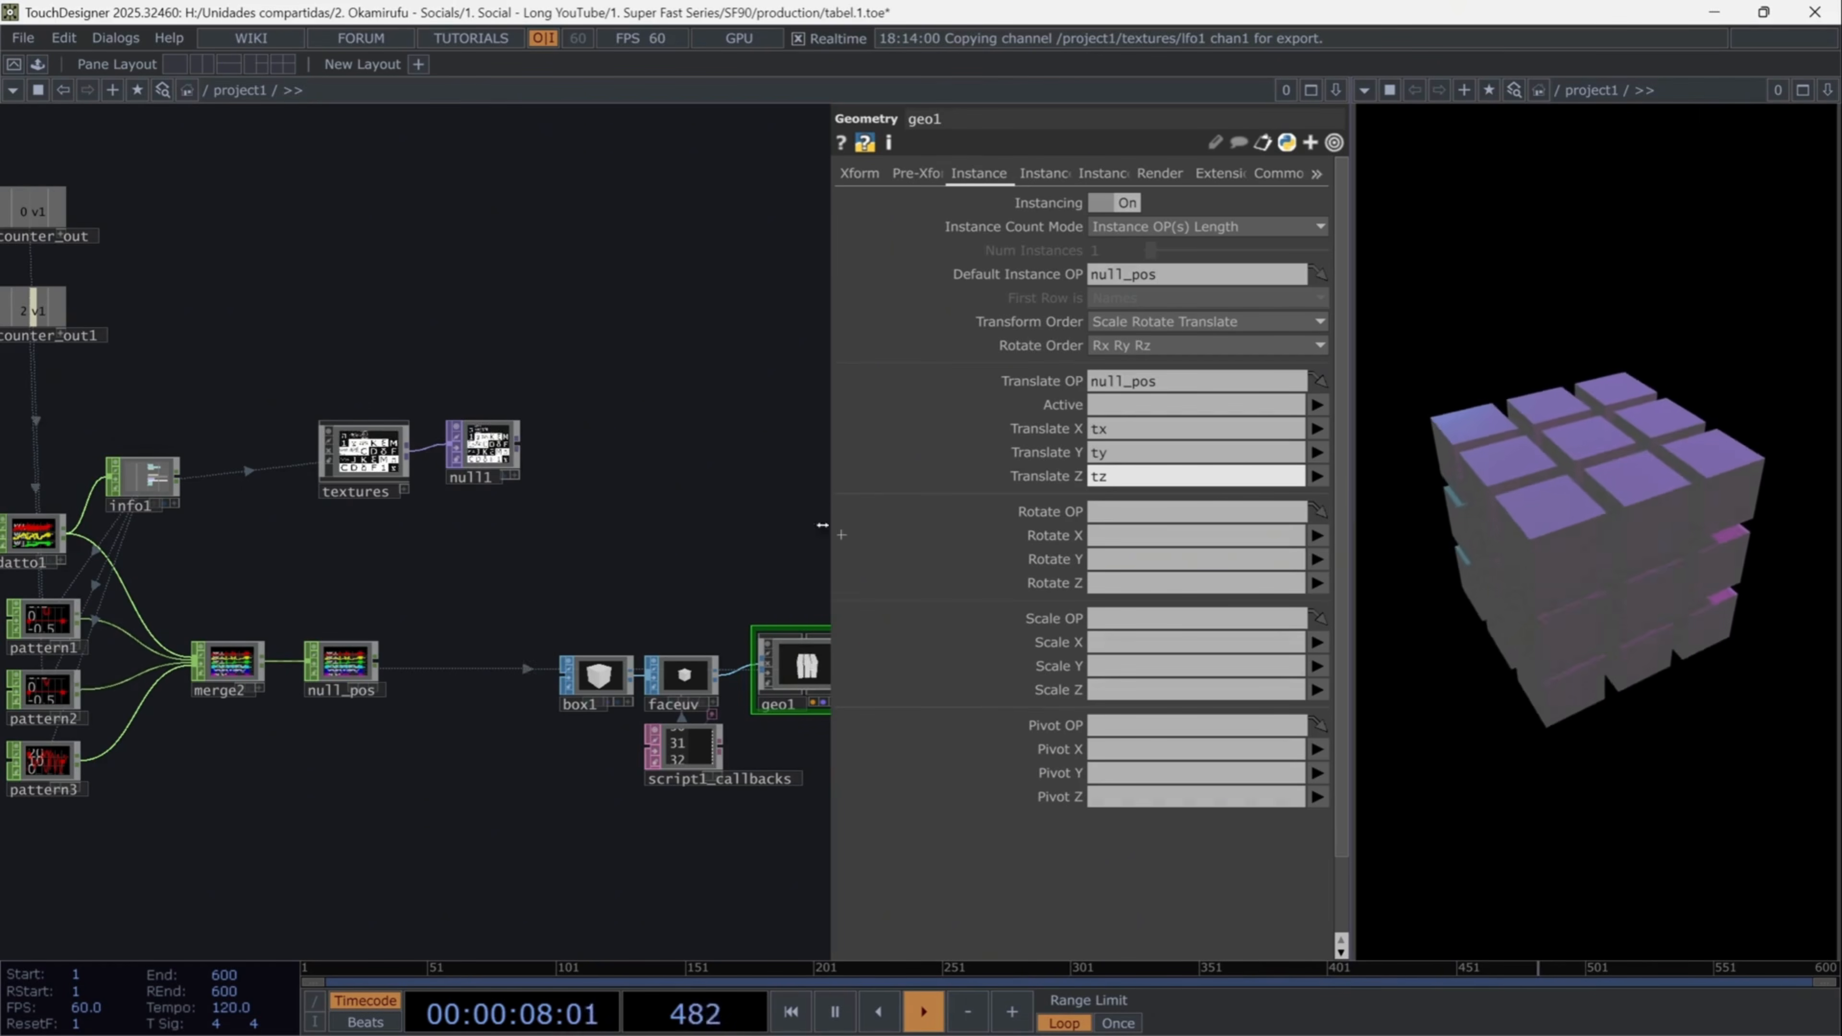
- Set geo1's instance Texture Mode to Transform and map U, V and W to the u, v and w channels
{"action": "left_click", "coordinate": [1045, 172]}
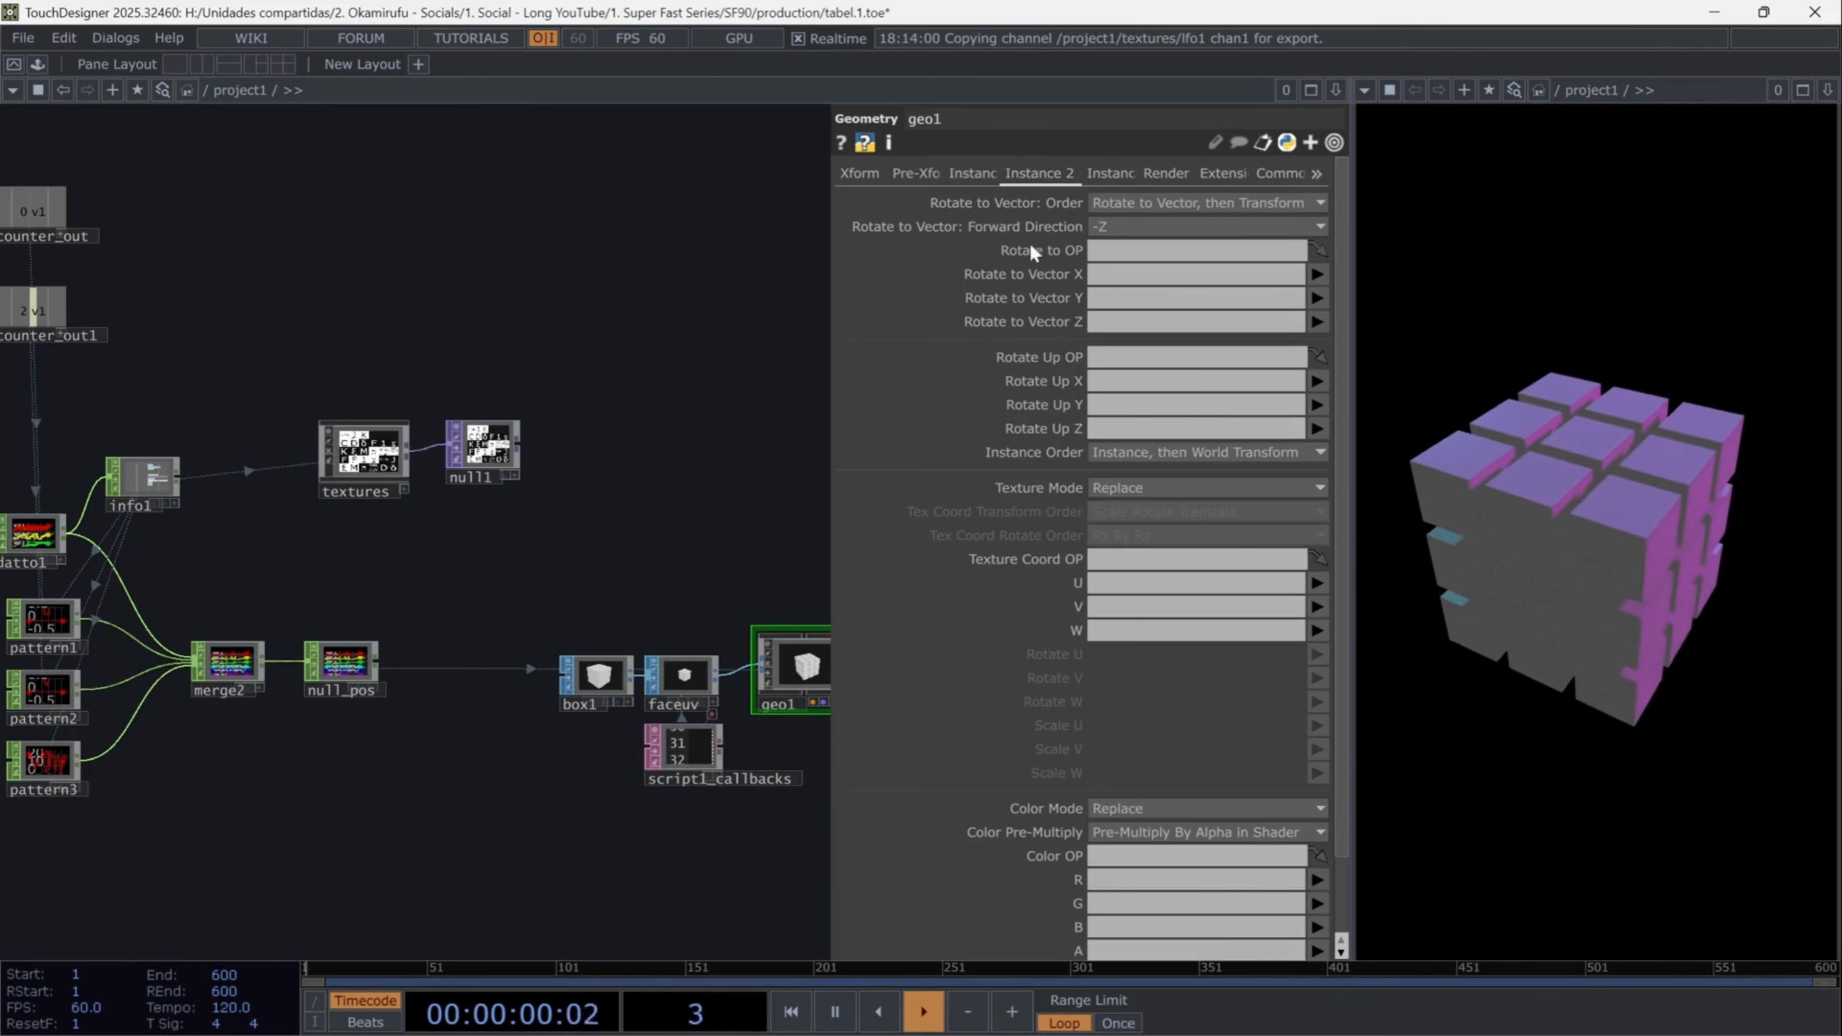
{"action": "left_click", "coordinate": [1160, 487]}
{"action": "left_click", "coordinate": [1128, 538]}
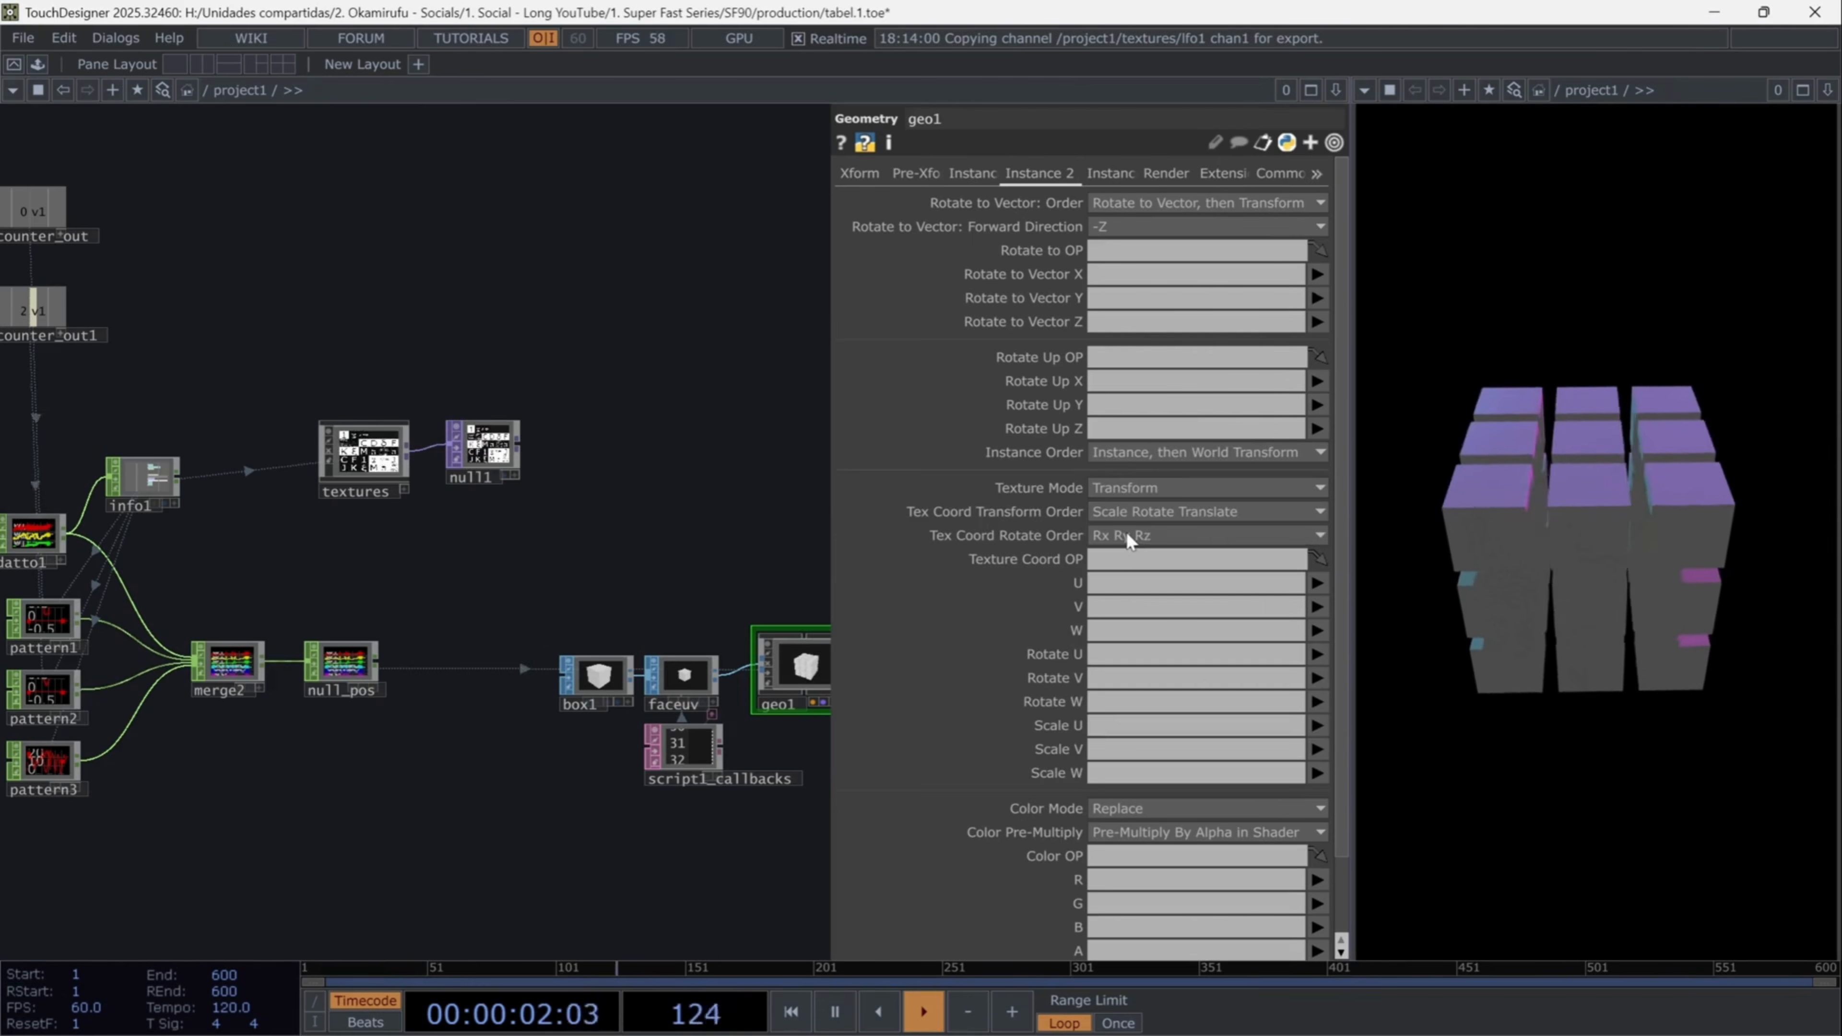
{"action": "left_click", "coordinate": [1317, 583]}
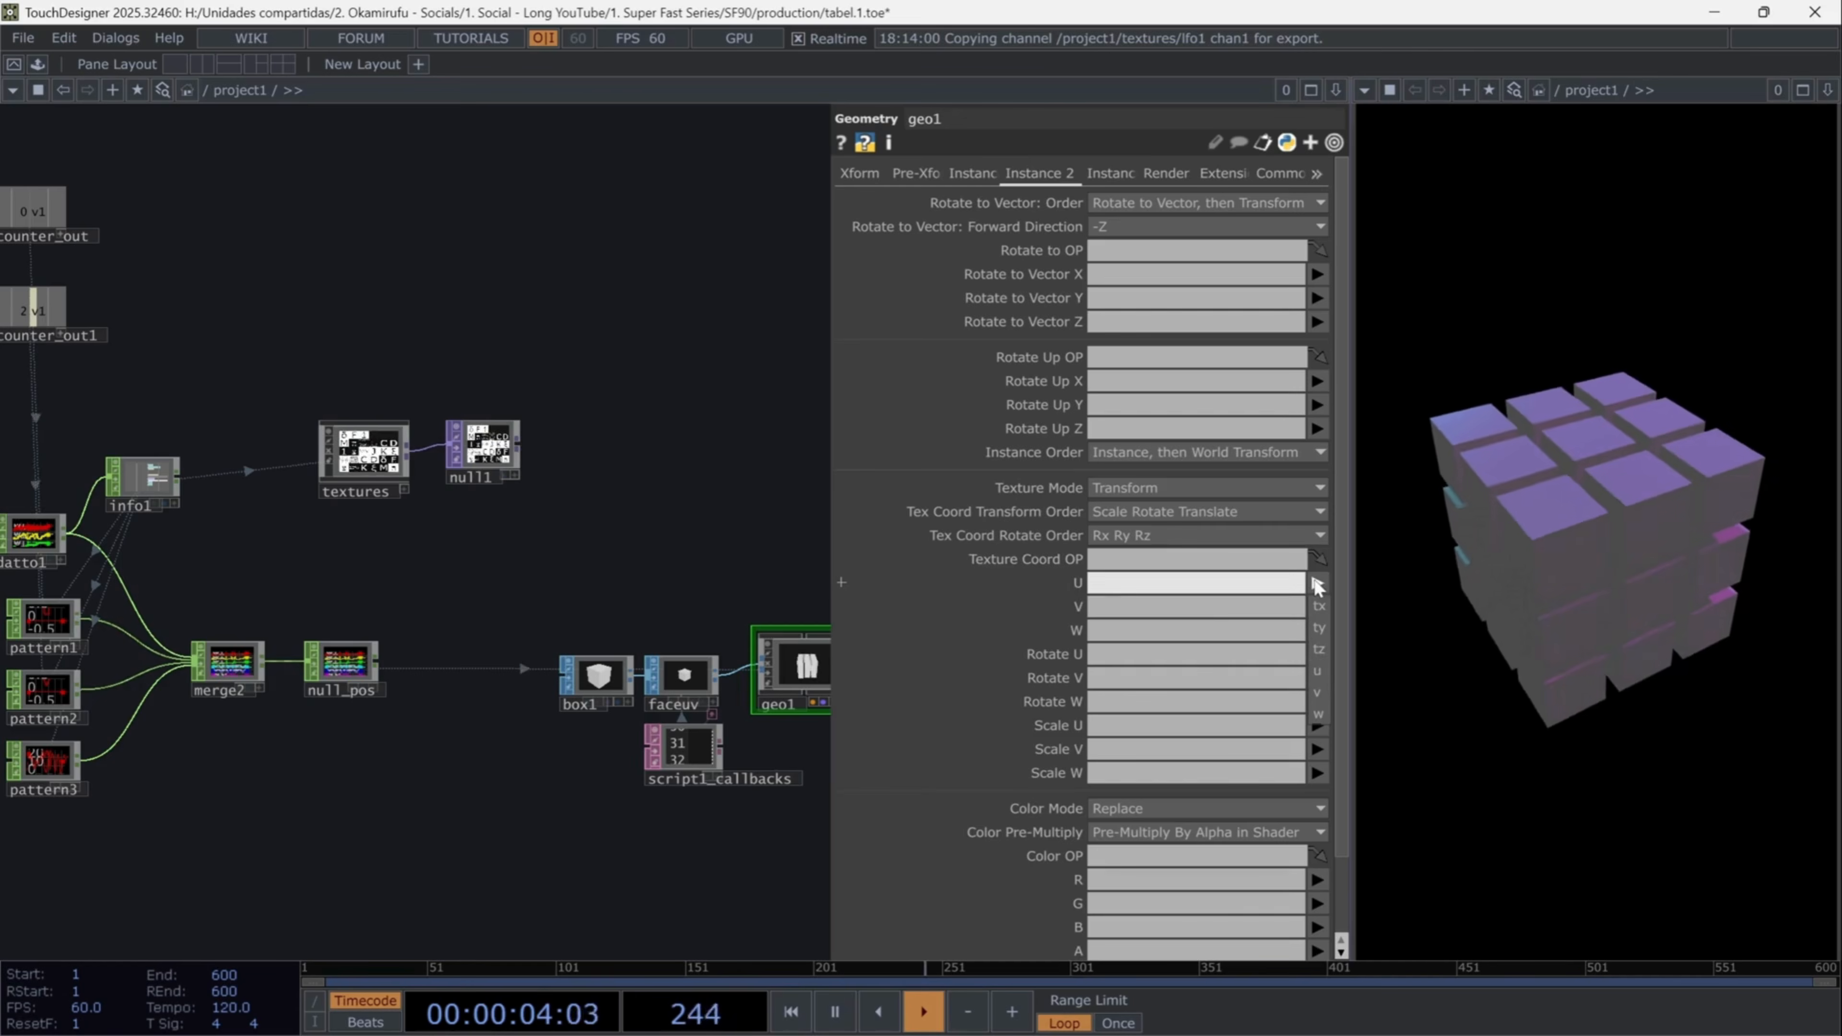
{"action": "left_click", "coordinate": [1318, 671]}
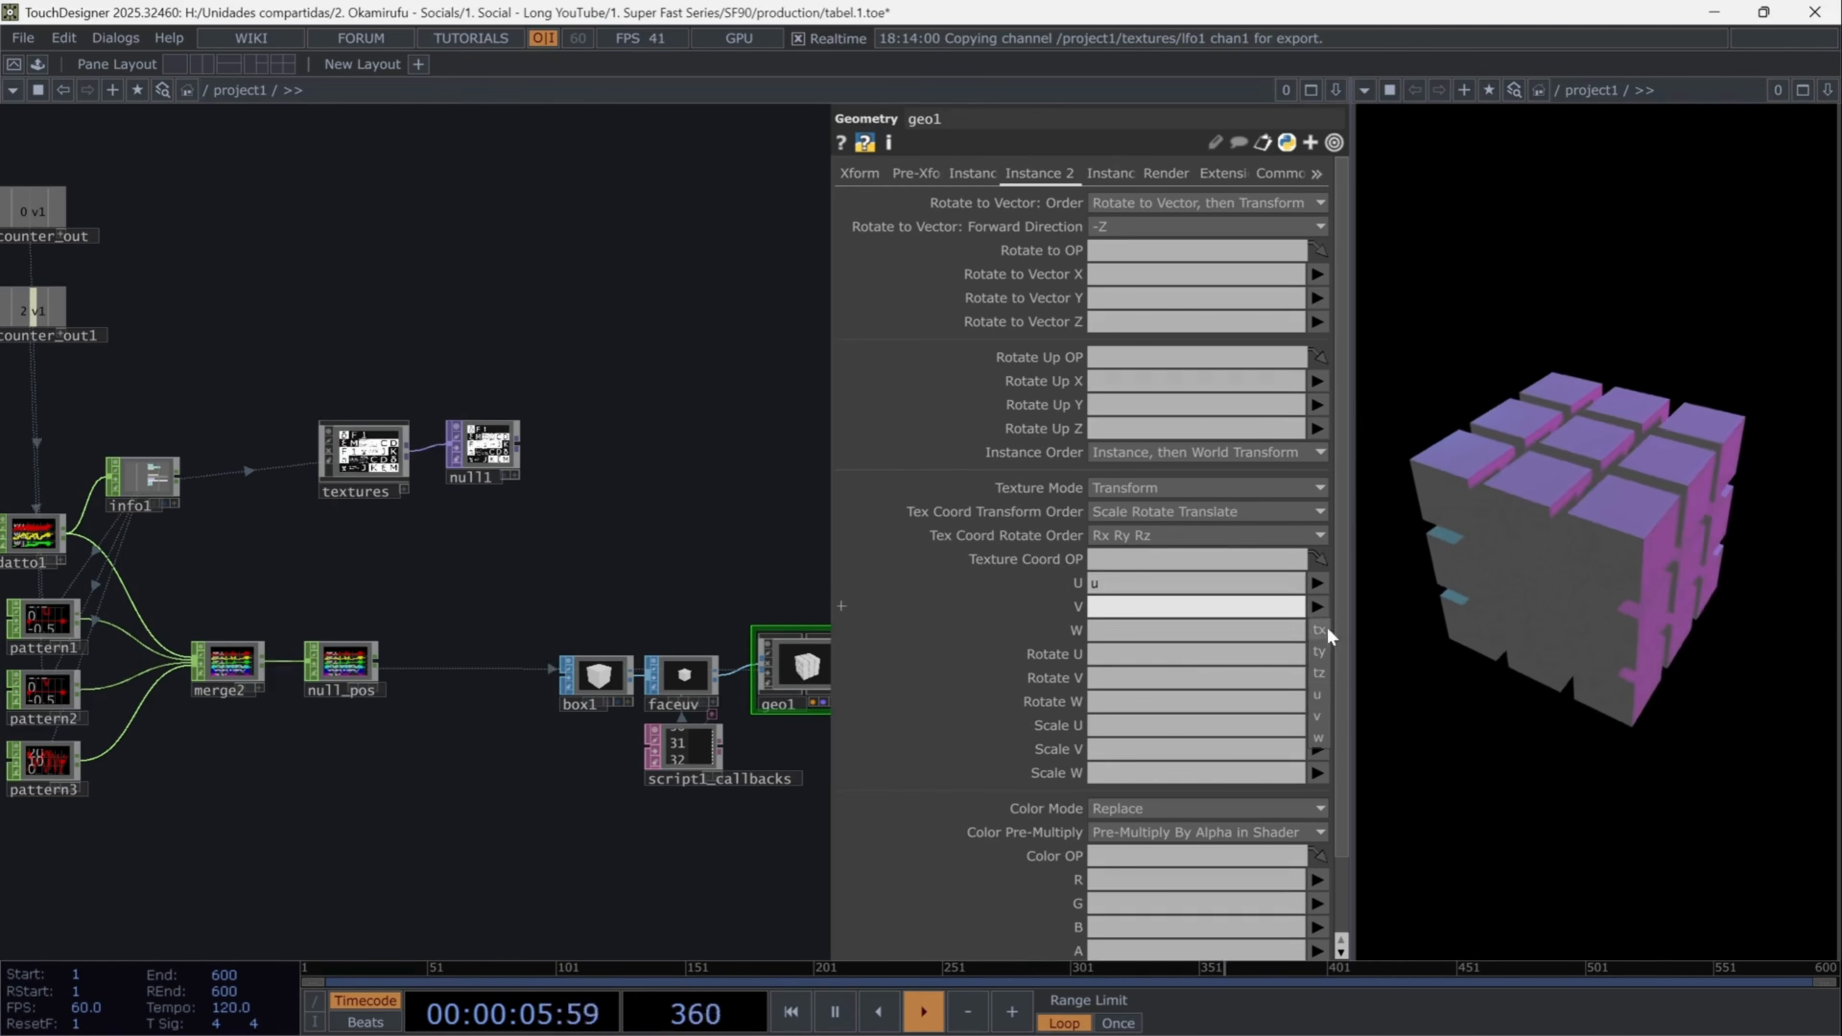
{"action": "left_click", "coordinate": [1317, 717]}
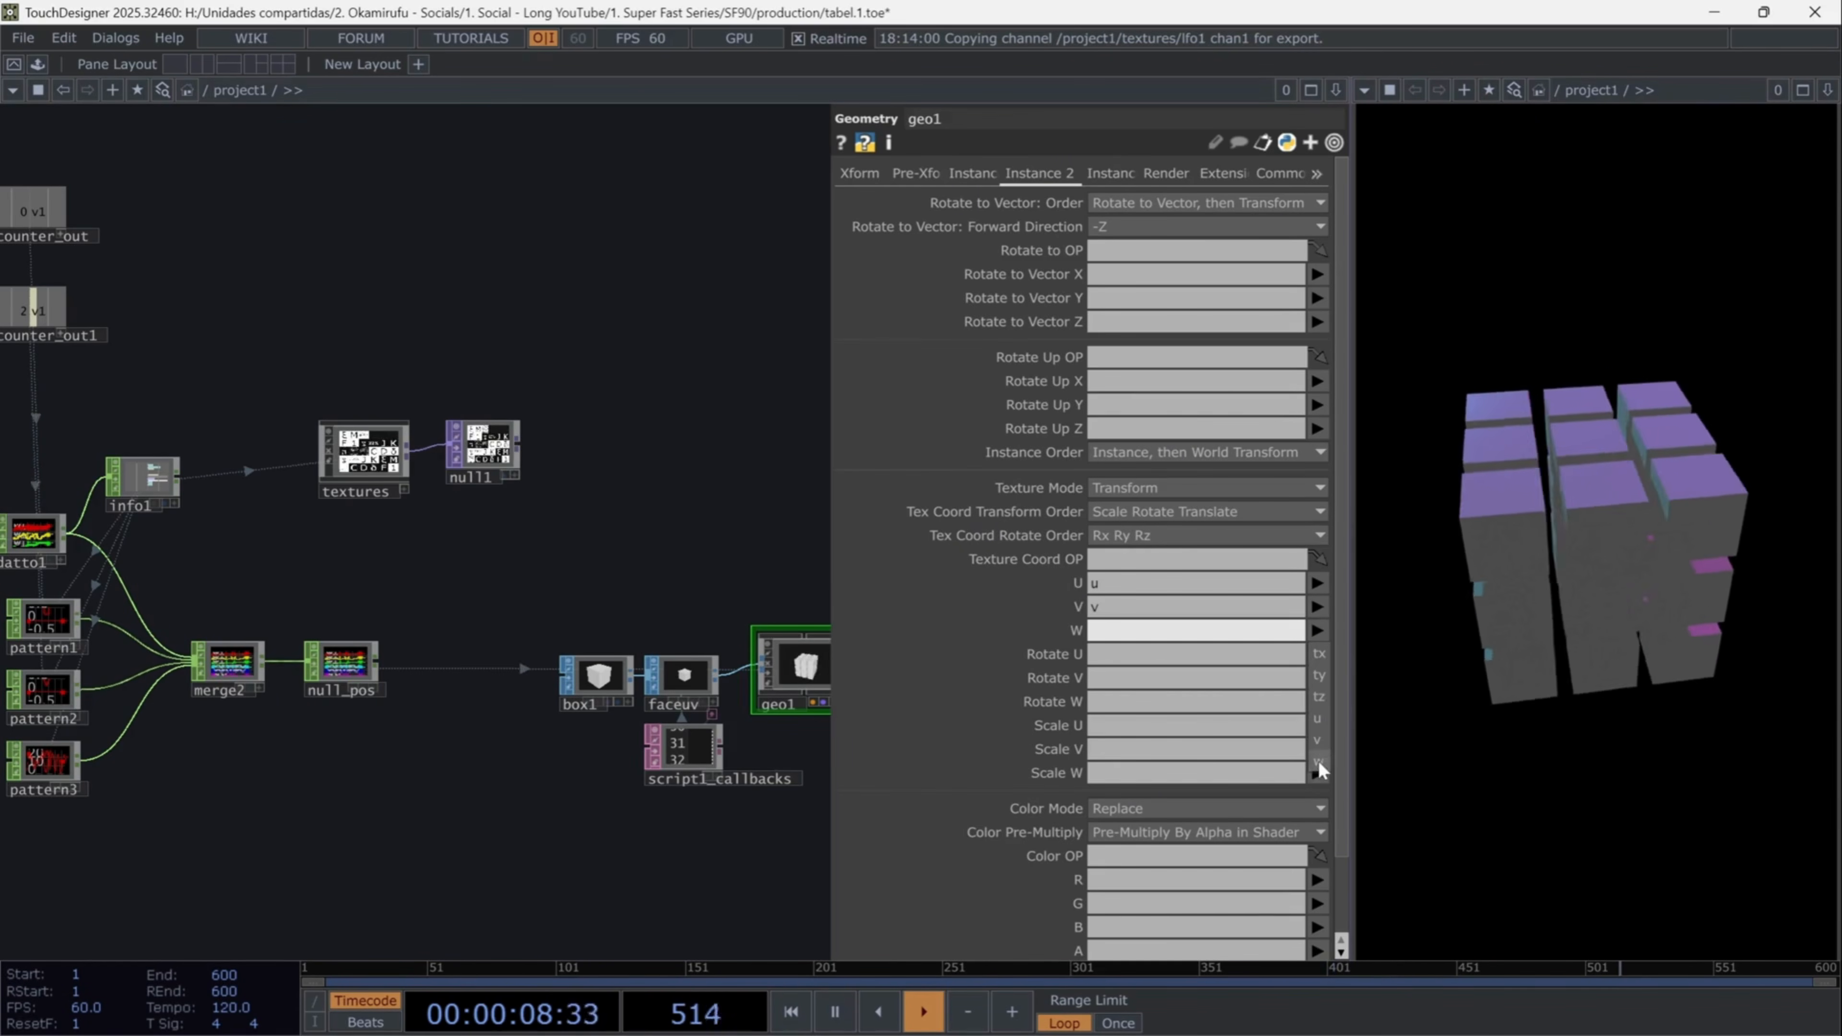
{"action": "left_click", "coordinate": [1319, 763]}
- Add a PBR MAT below geo1
{"action": "left_click_drag", "start_coordinate": [780, 740], "coordinate": [579, 621]}
{"action": "scroll", "coordinate": [598, 663], "scroll_direction": "up", "scroll_amount": 5}
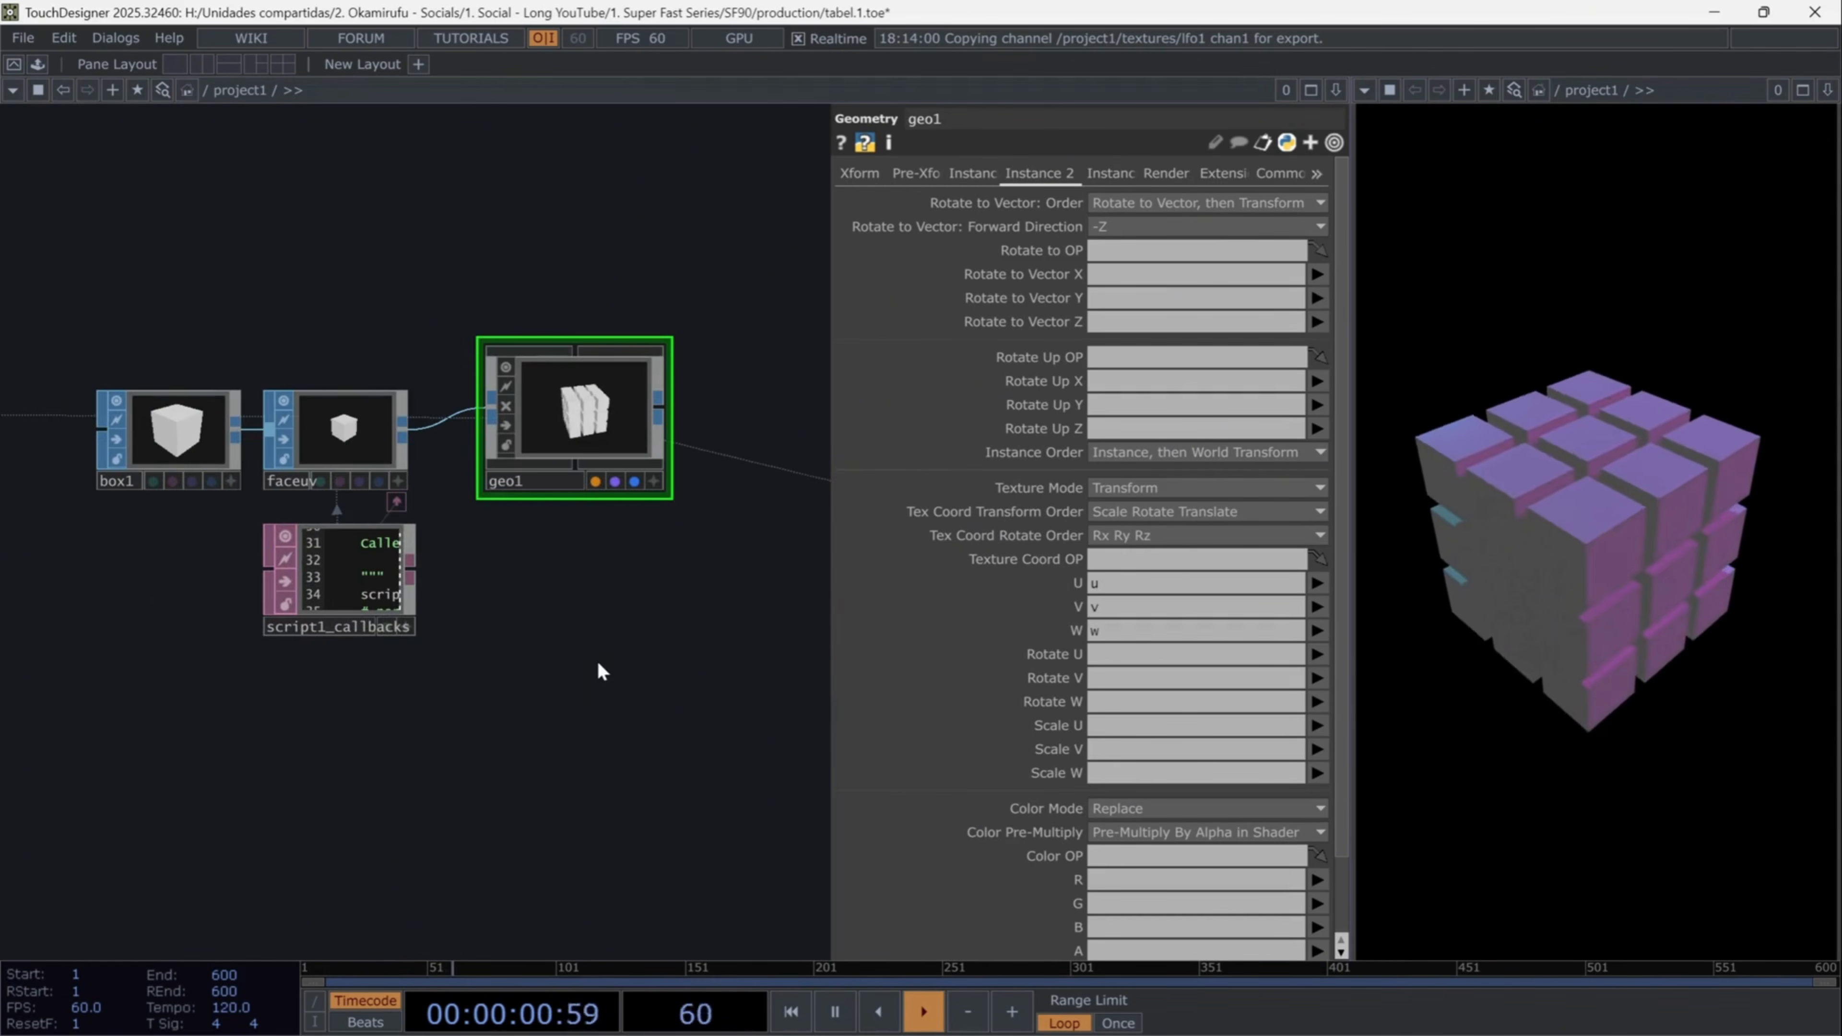
{"action": "key", "text": "Tab"}
{"action": "type", "text": "pbr"}
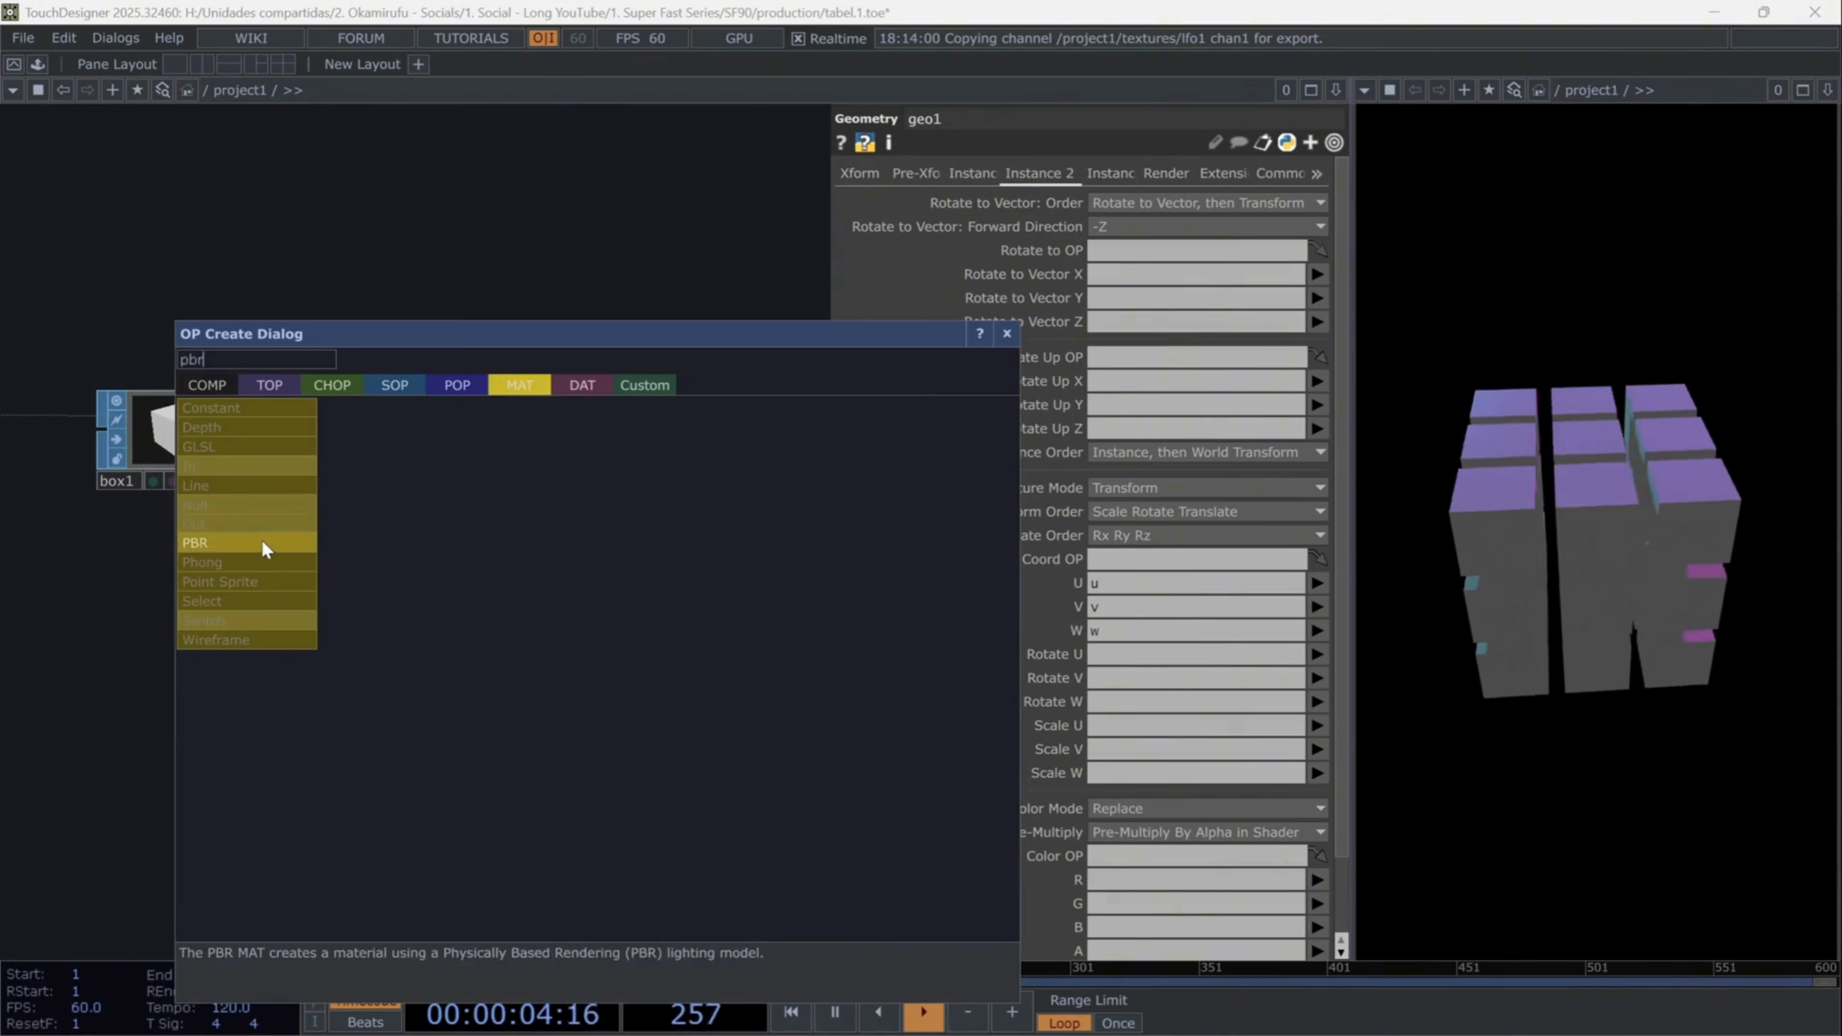
{"action": "left_click", "coordinate": [263, 543]}
{"action": "left_click", "coordinate": [577, 608]}
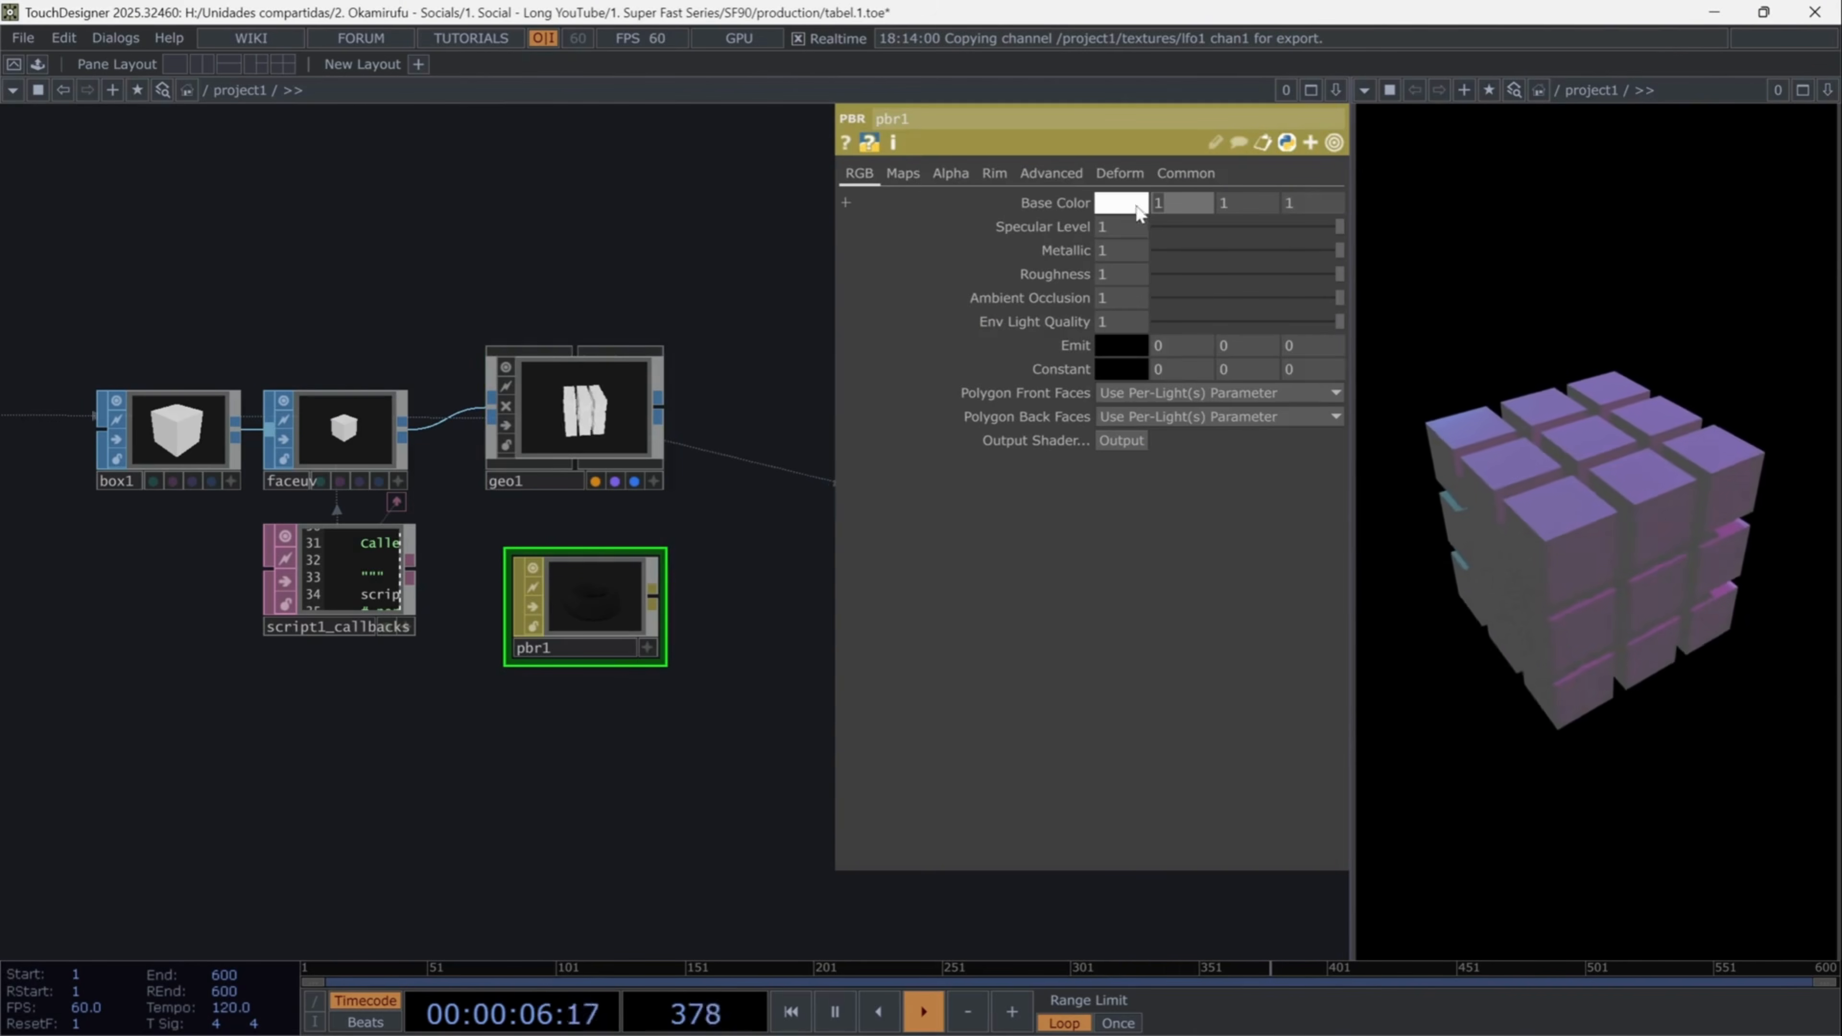
- Set pbr1's Base Color to 0.2, 0.2, 0.2
{"action": "left_click", "coordinate": [1160, 207]}
{"action": "type", "text": "0.2"}
{"action": "key", "text": "Tab"}
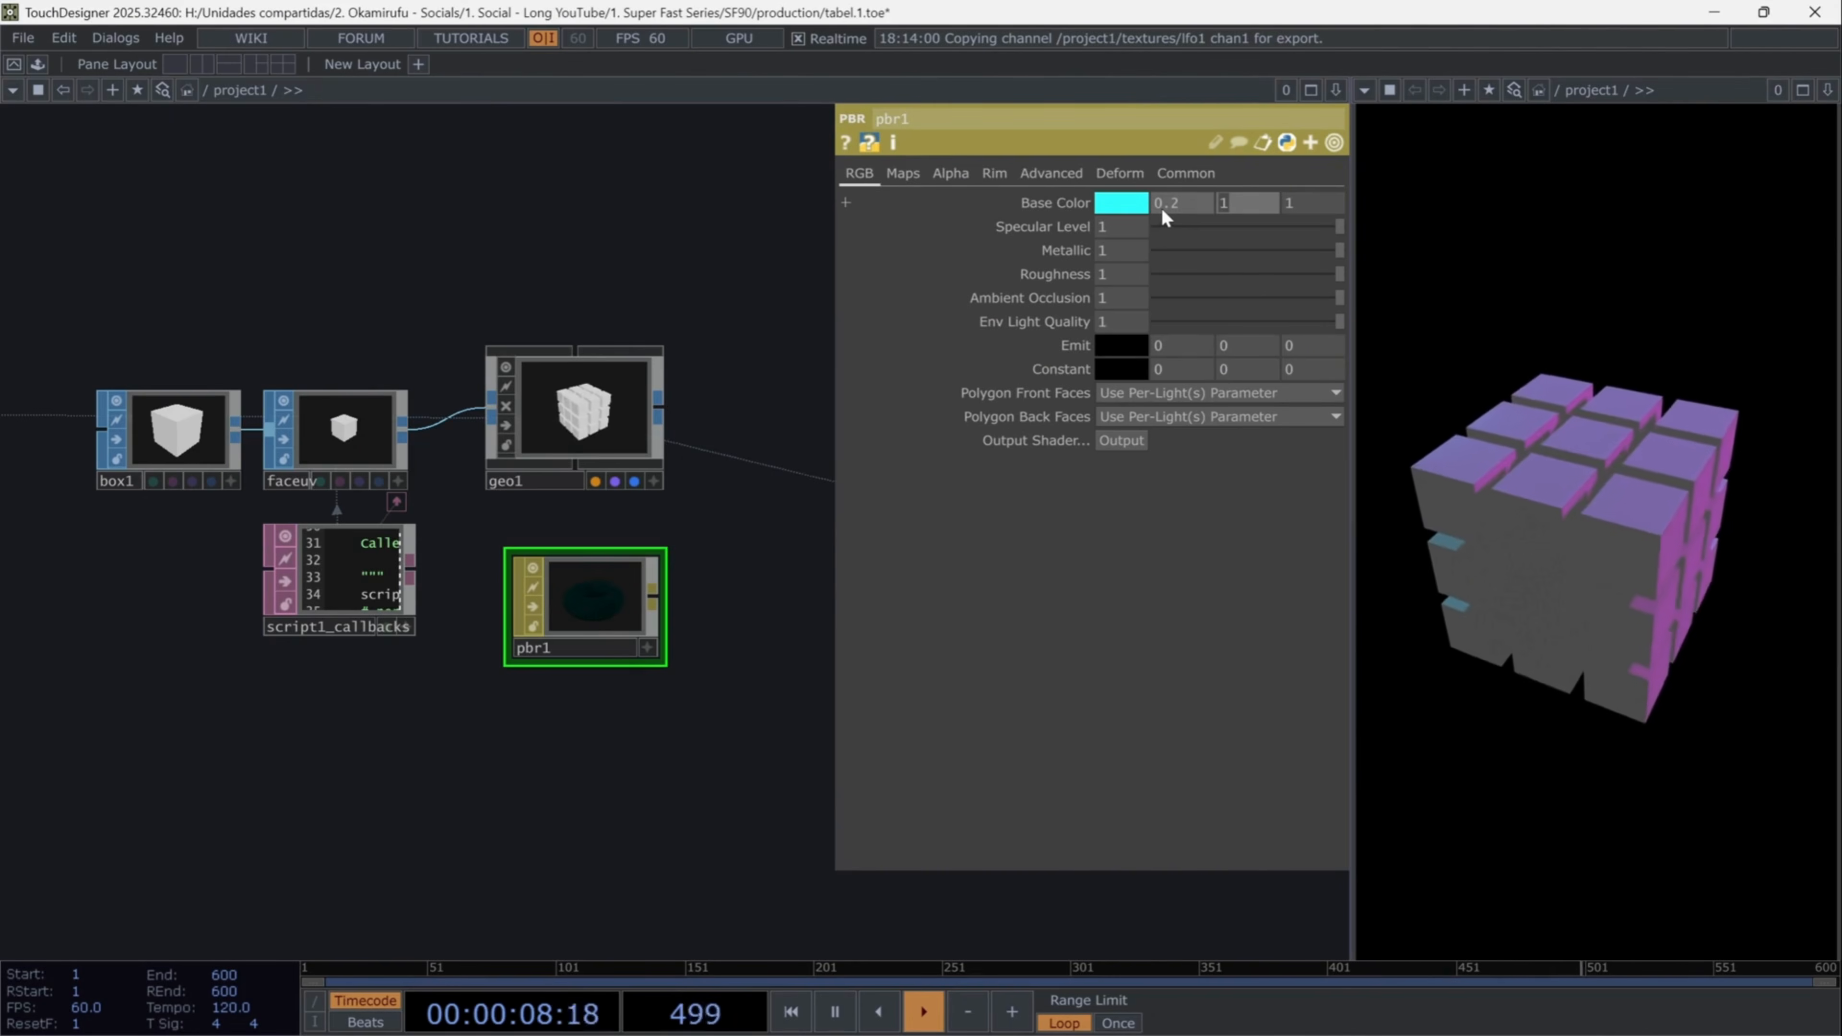
{"action": "type", "text": "0.2"}
{"action": "key", "text": "Tab"}
{"action": "type", "text": "0.2"}
{"action": "key", "text": "Return"}
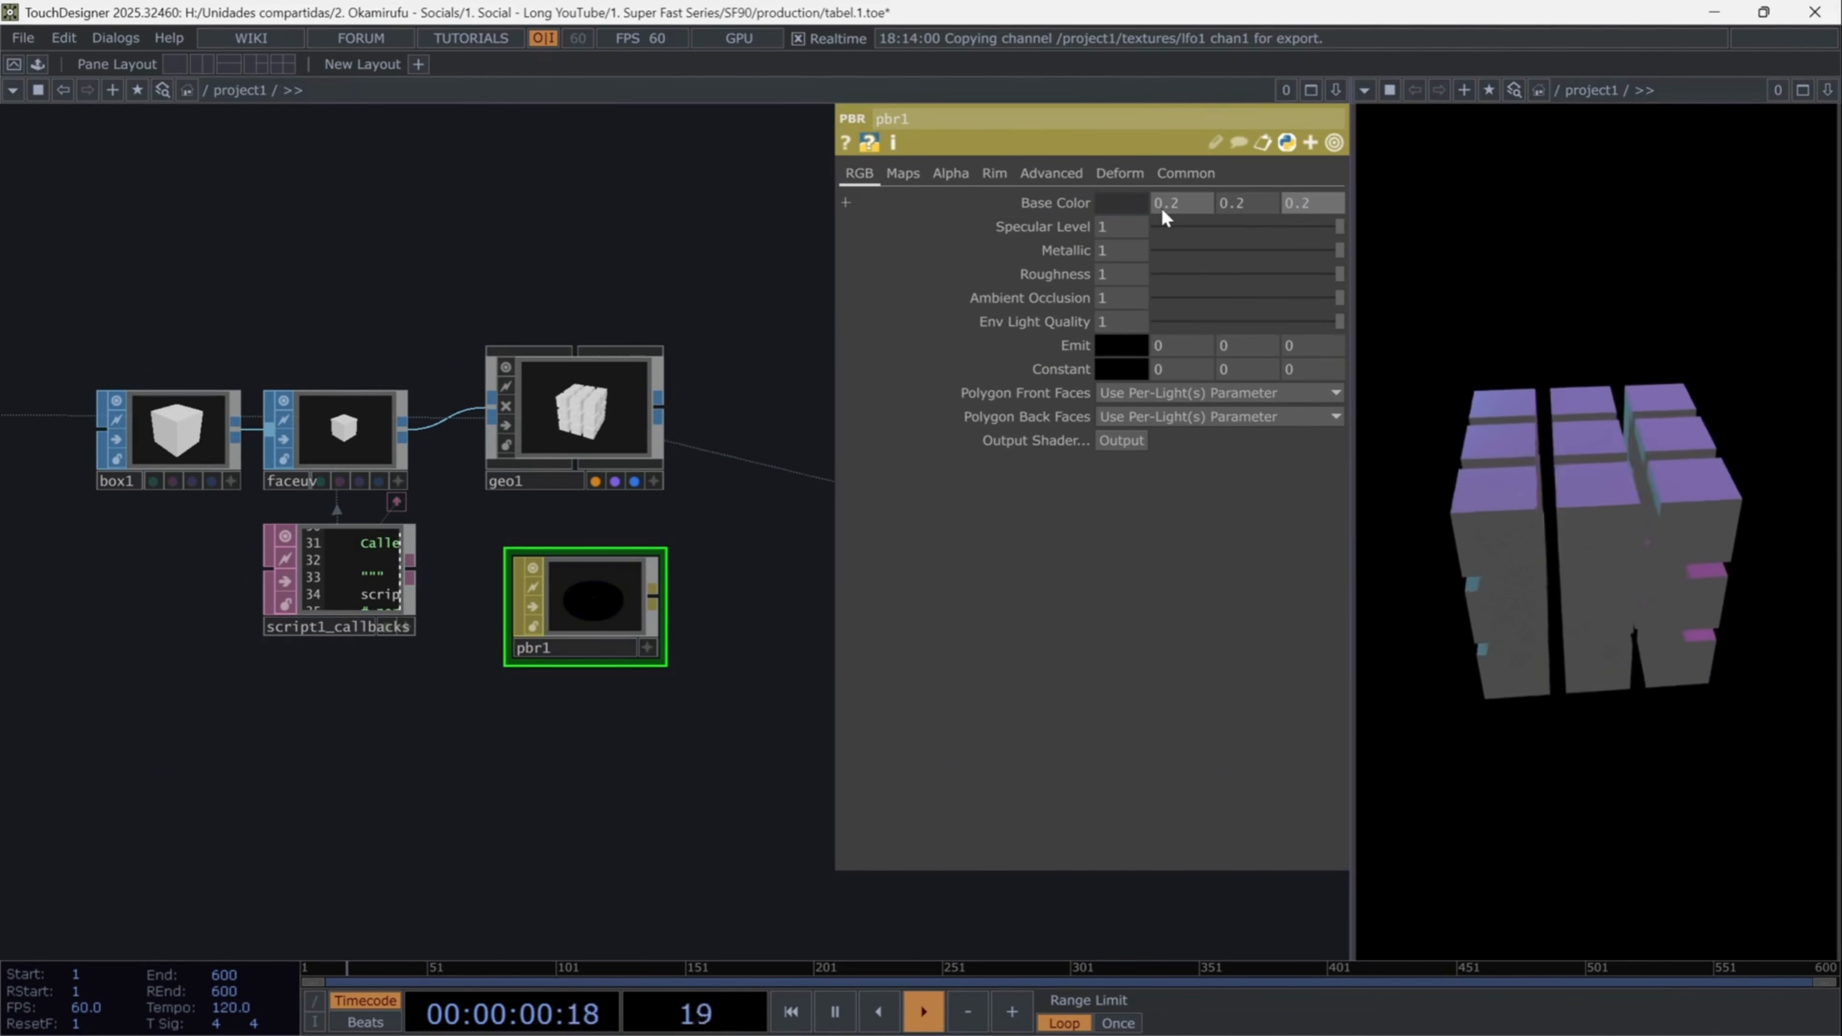
- Set pbr1's Metallic to 0.661, Roughness to 0.15 and Ambient Occlusion to 1.5
{"action": "left_click", "coordinate": [1097, 248]}
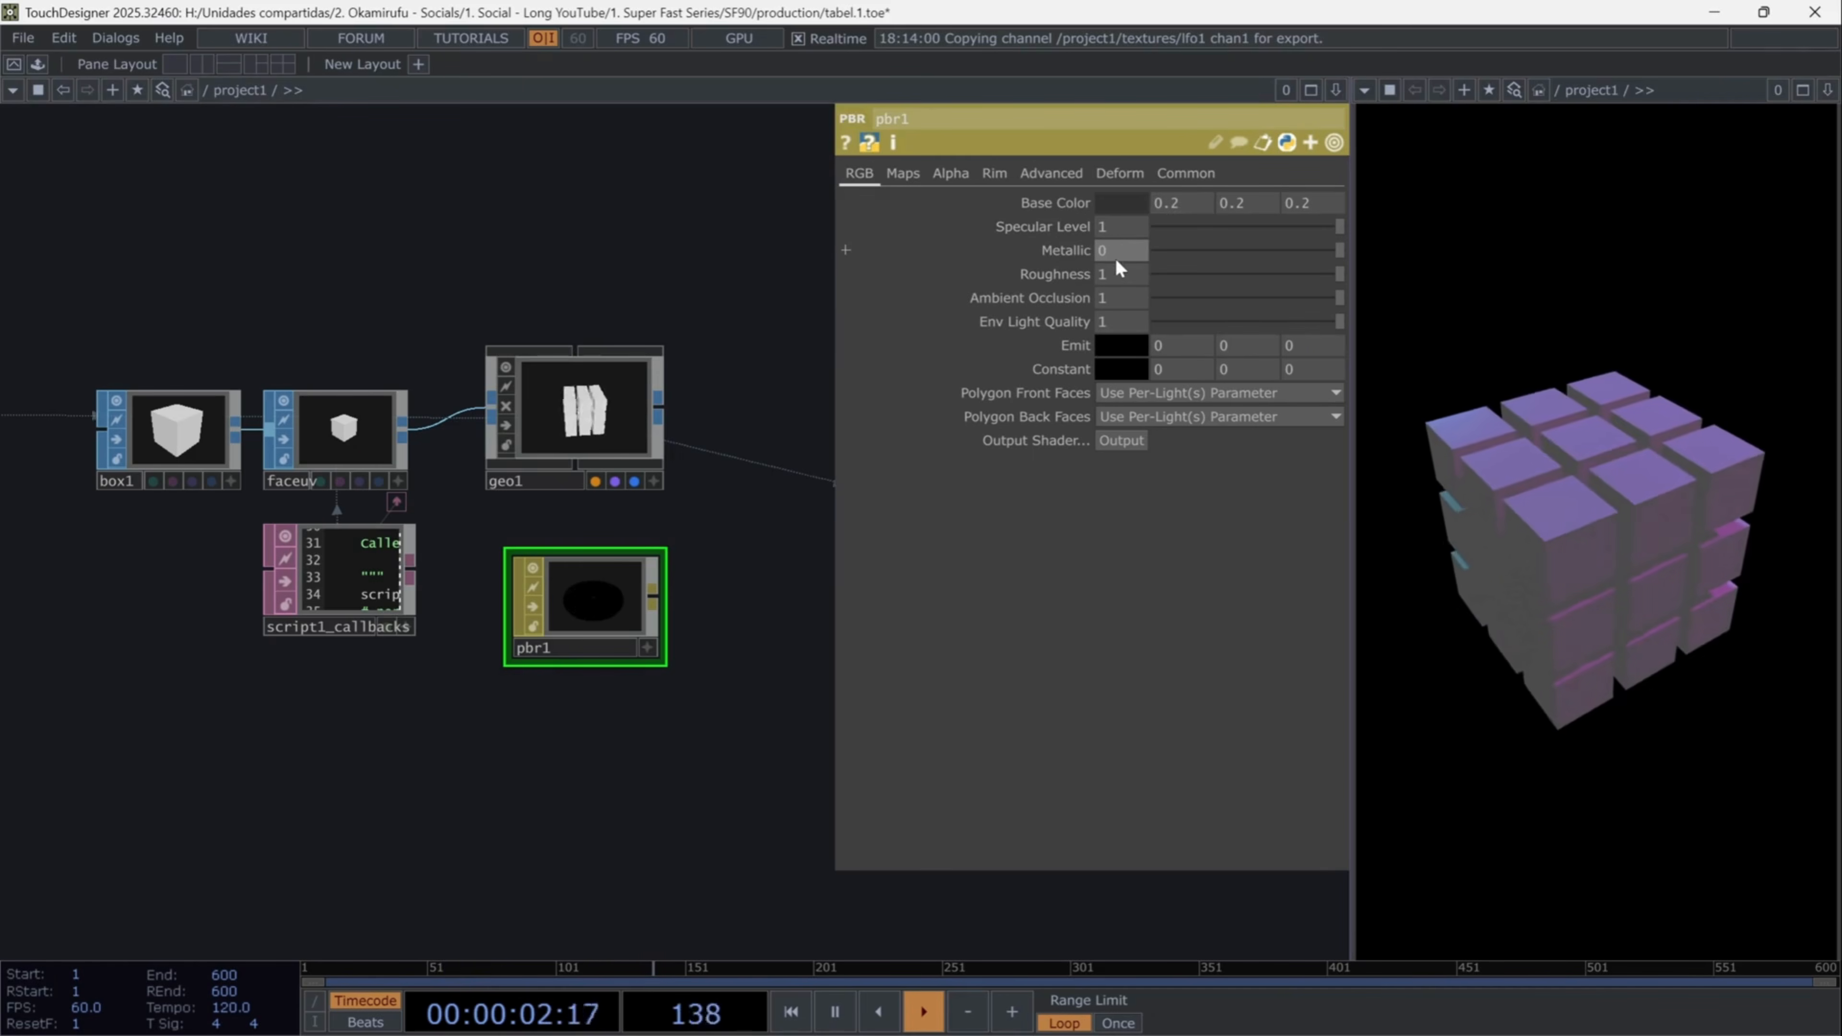
{"action": "left_click", "coordinate": [1138, 277]}
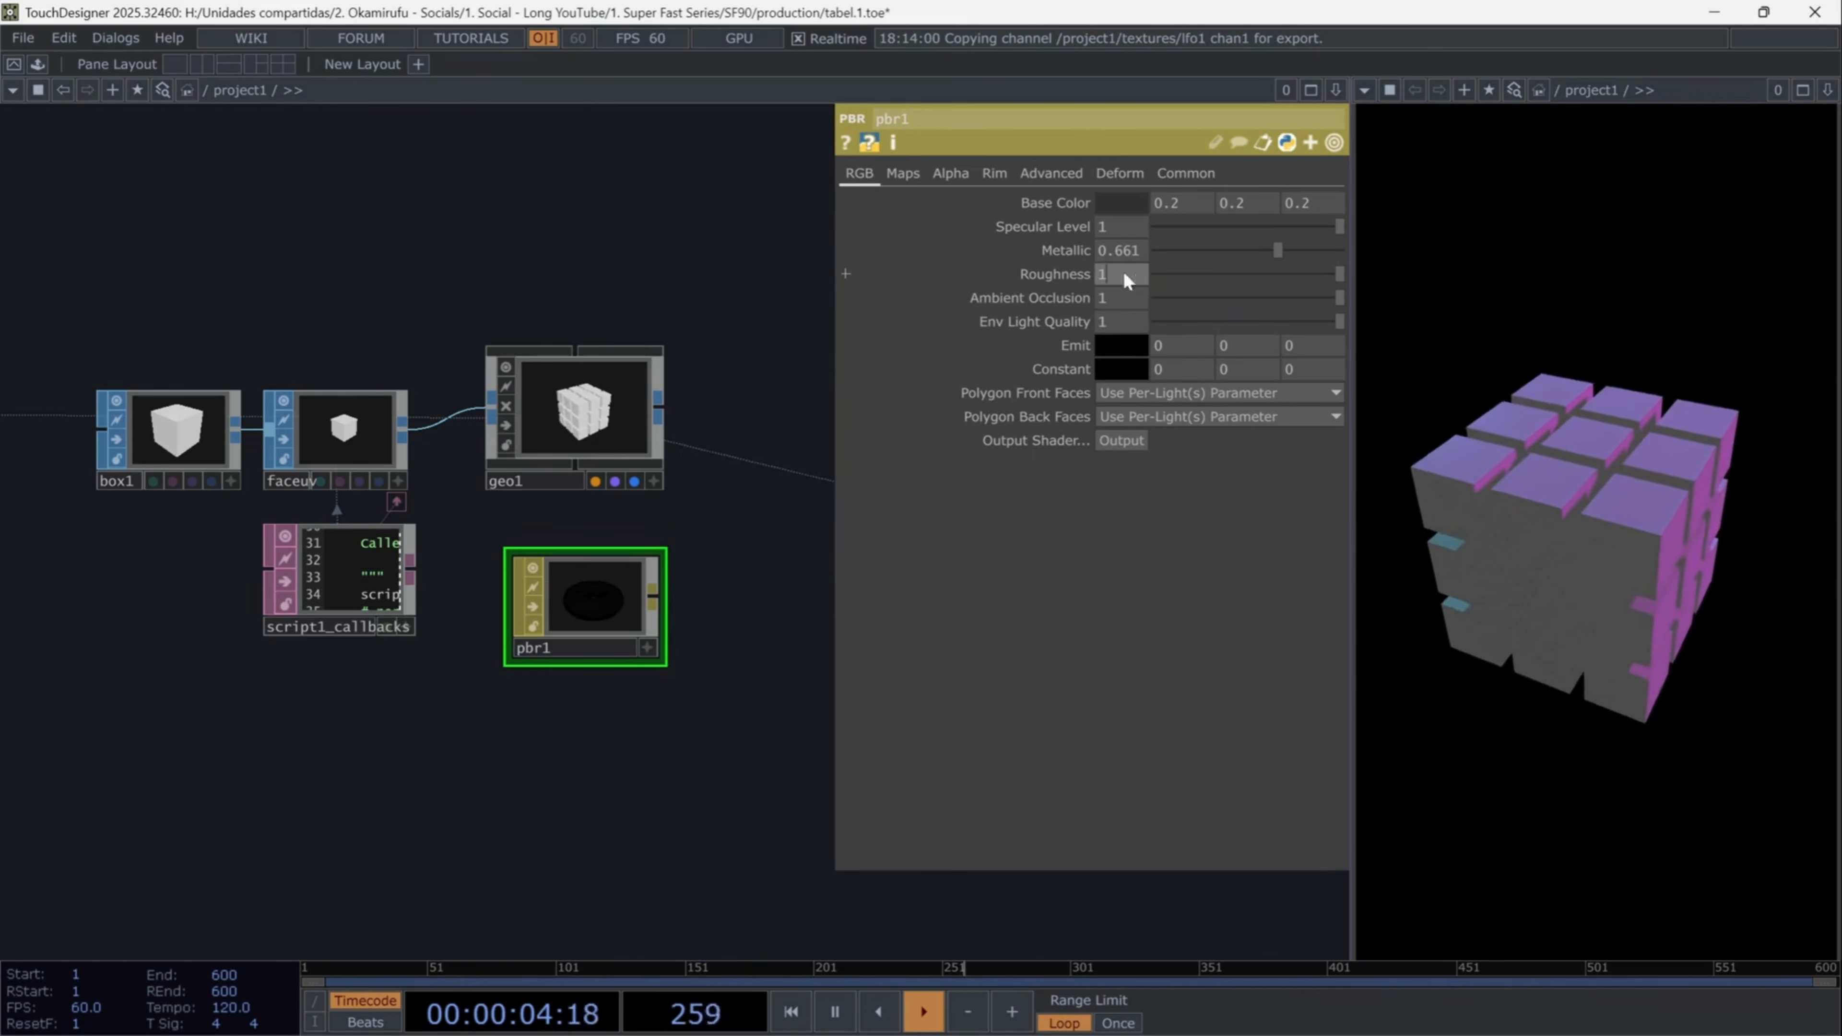
{"action": "type", "text": "0.15"}
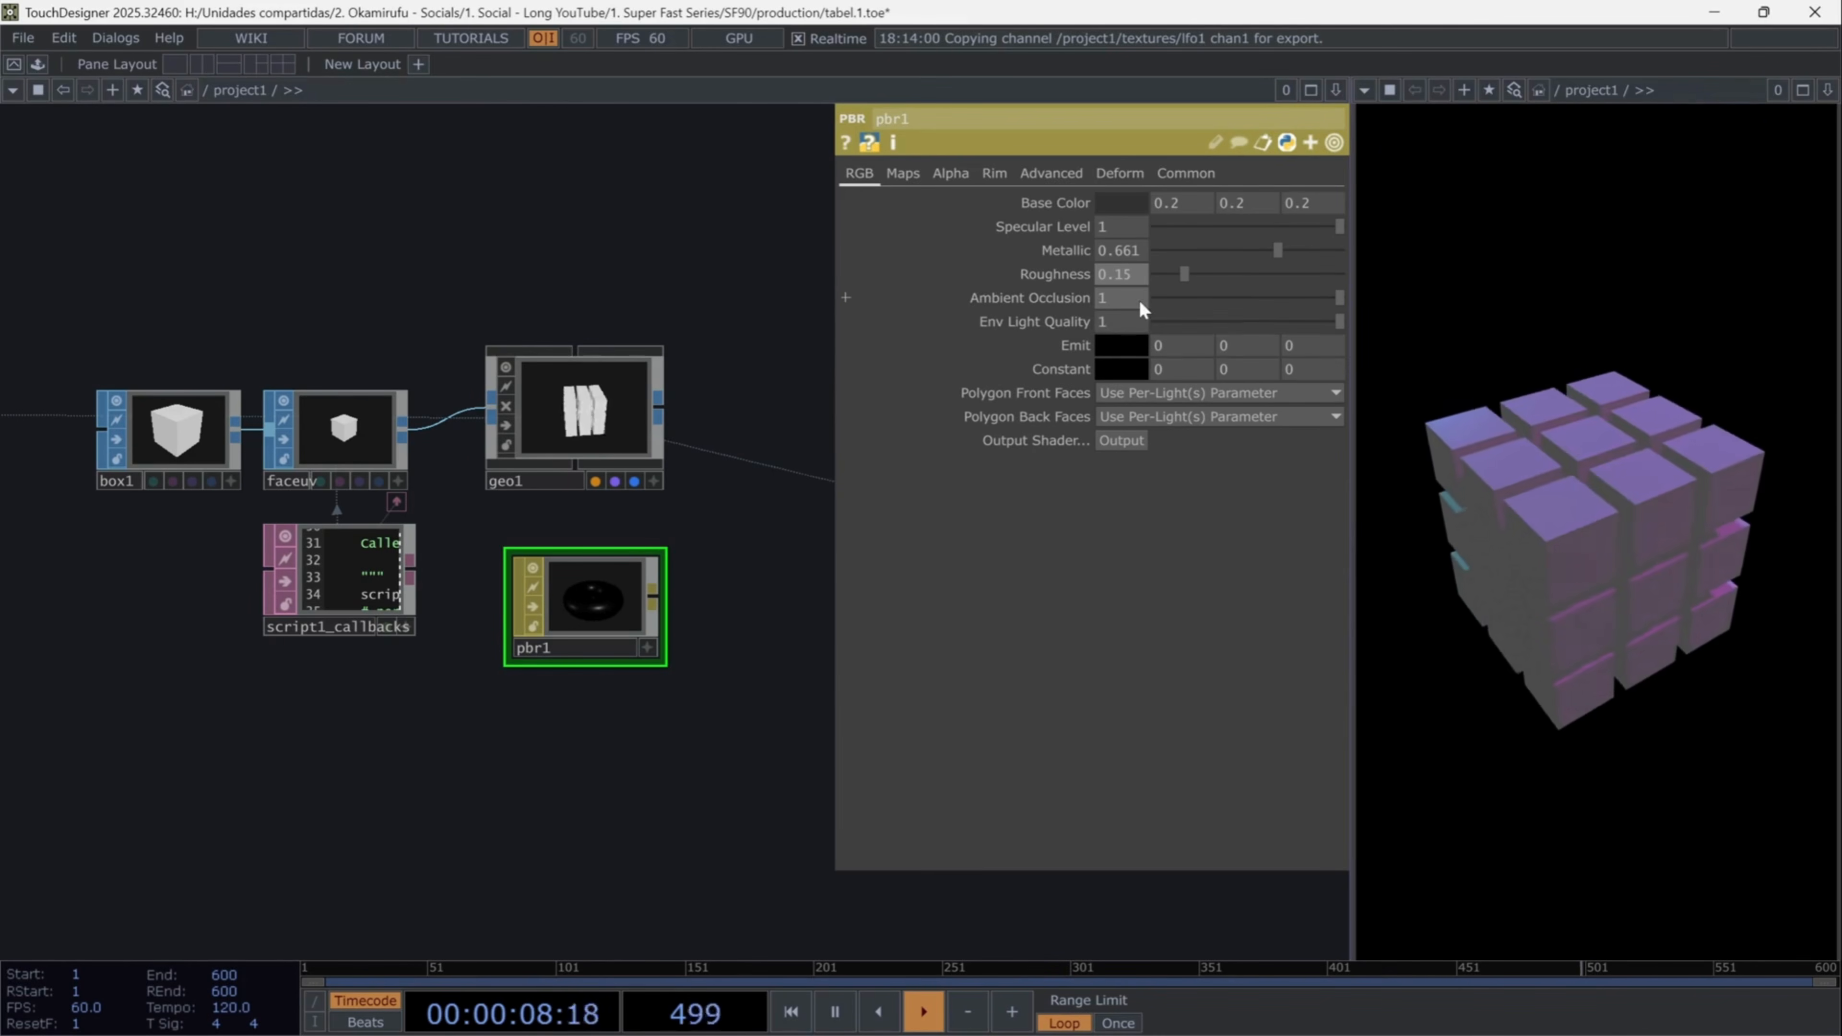
{"action": "type", "text": ".5"}
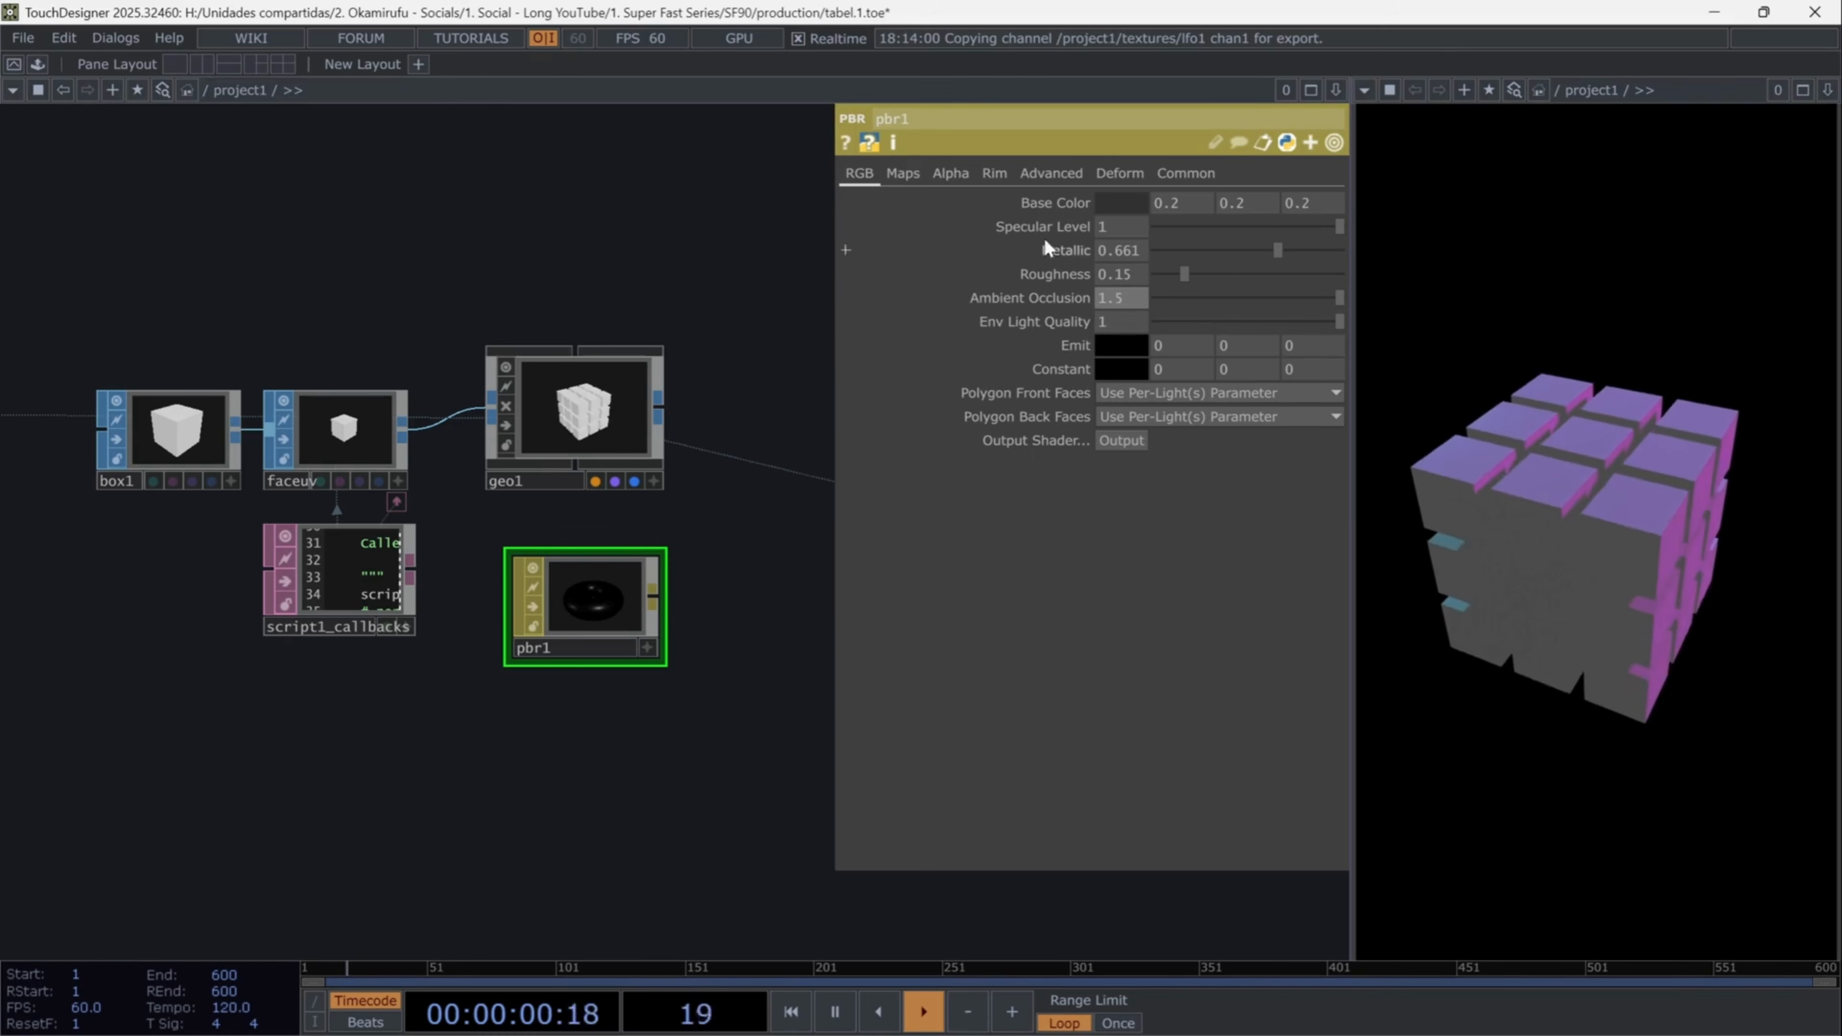
- Assign the null1 texture array as pbr1's Base Color Map
{"action": "left_click", "coordinate": [908, 178]}
{"action": "scroll", "coordinate": [362, 343], "scroll_direction": "down", "scroll_amount": 3}
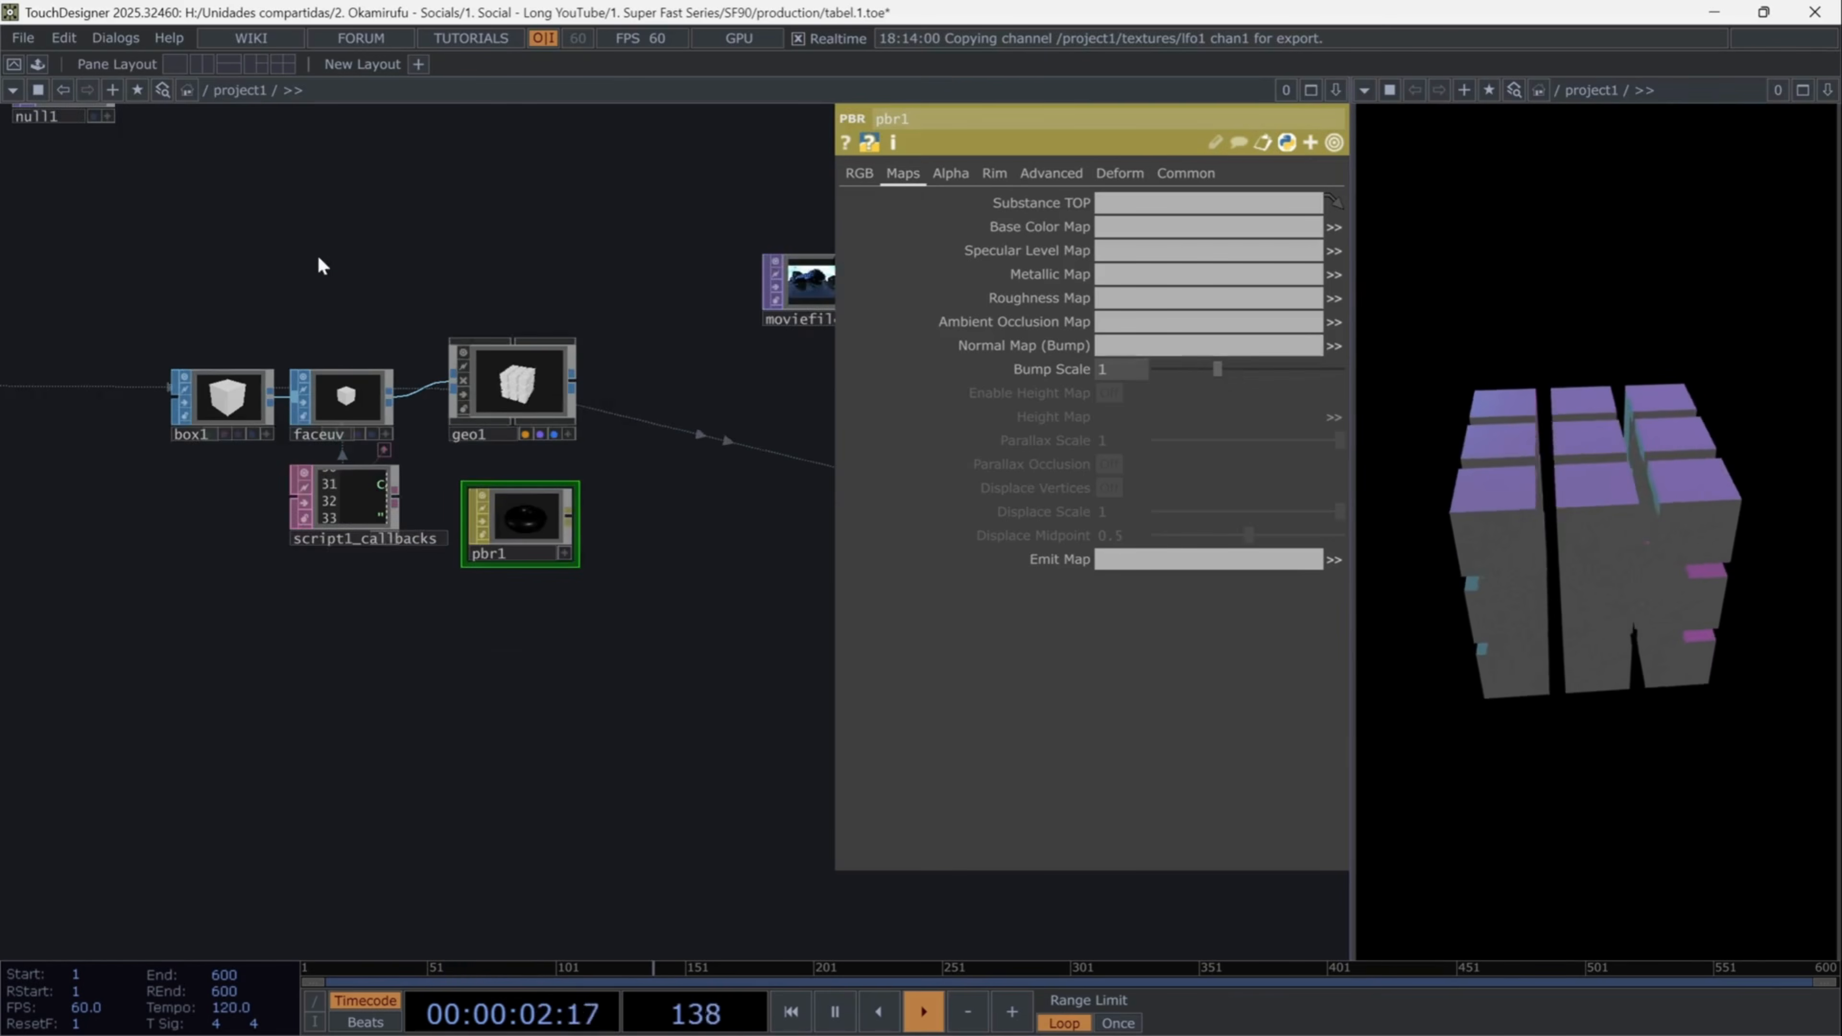
{"action": "left_click_drag", "start_coordinate": [156, 141], "coordinate": [330, 360]}
{"action": "left_click_drag", "start_coordinate": [239, 300], "coordinate": [1153, 227]}
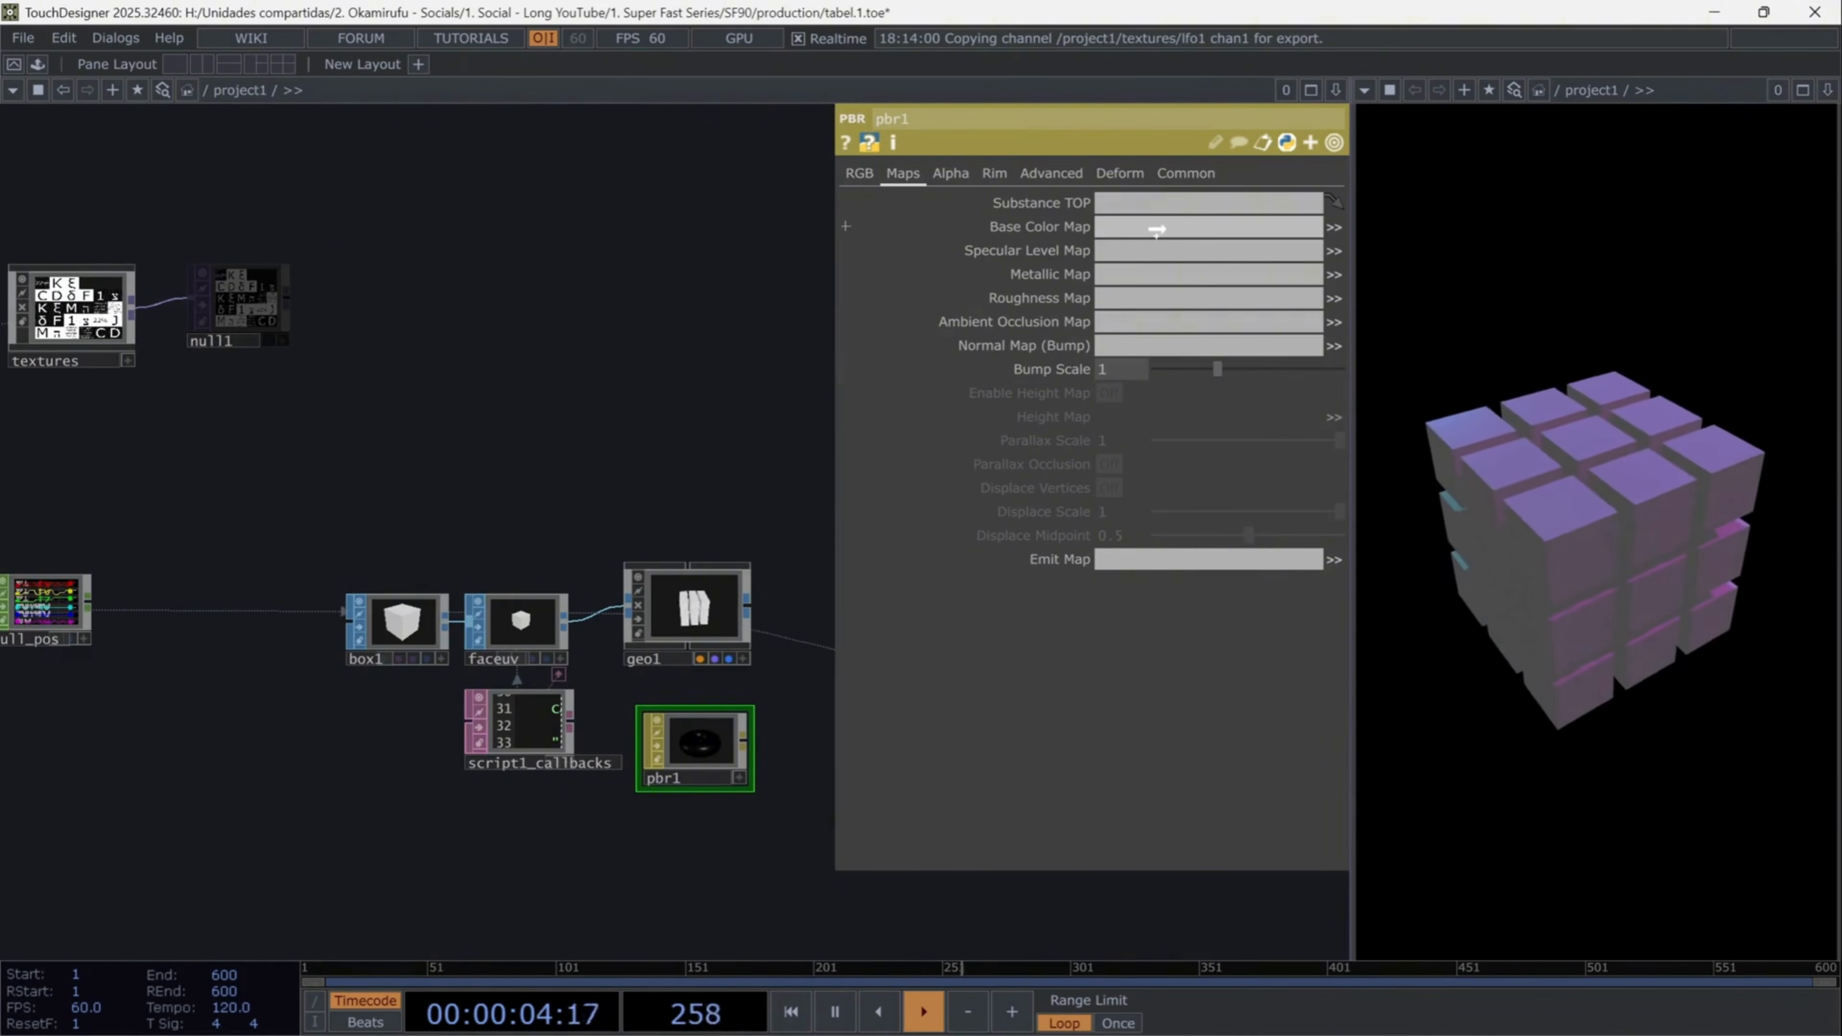
- Apply the pbr1 material to geo1
{"action": "left_click_drag", "start_coordinate": [683, 400], "coordinate": [552, 292]}
{"action": "scroll", "coordinate": [552, 293], "scroll_direction": "up", "scroll_amount": 3}
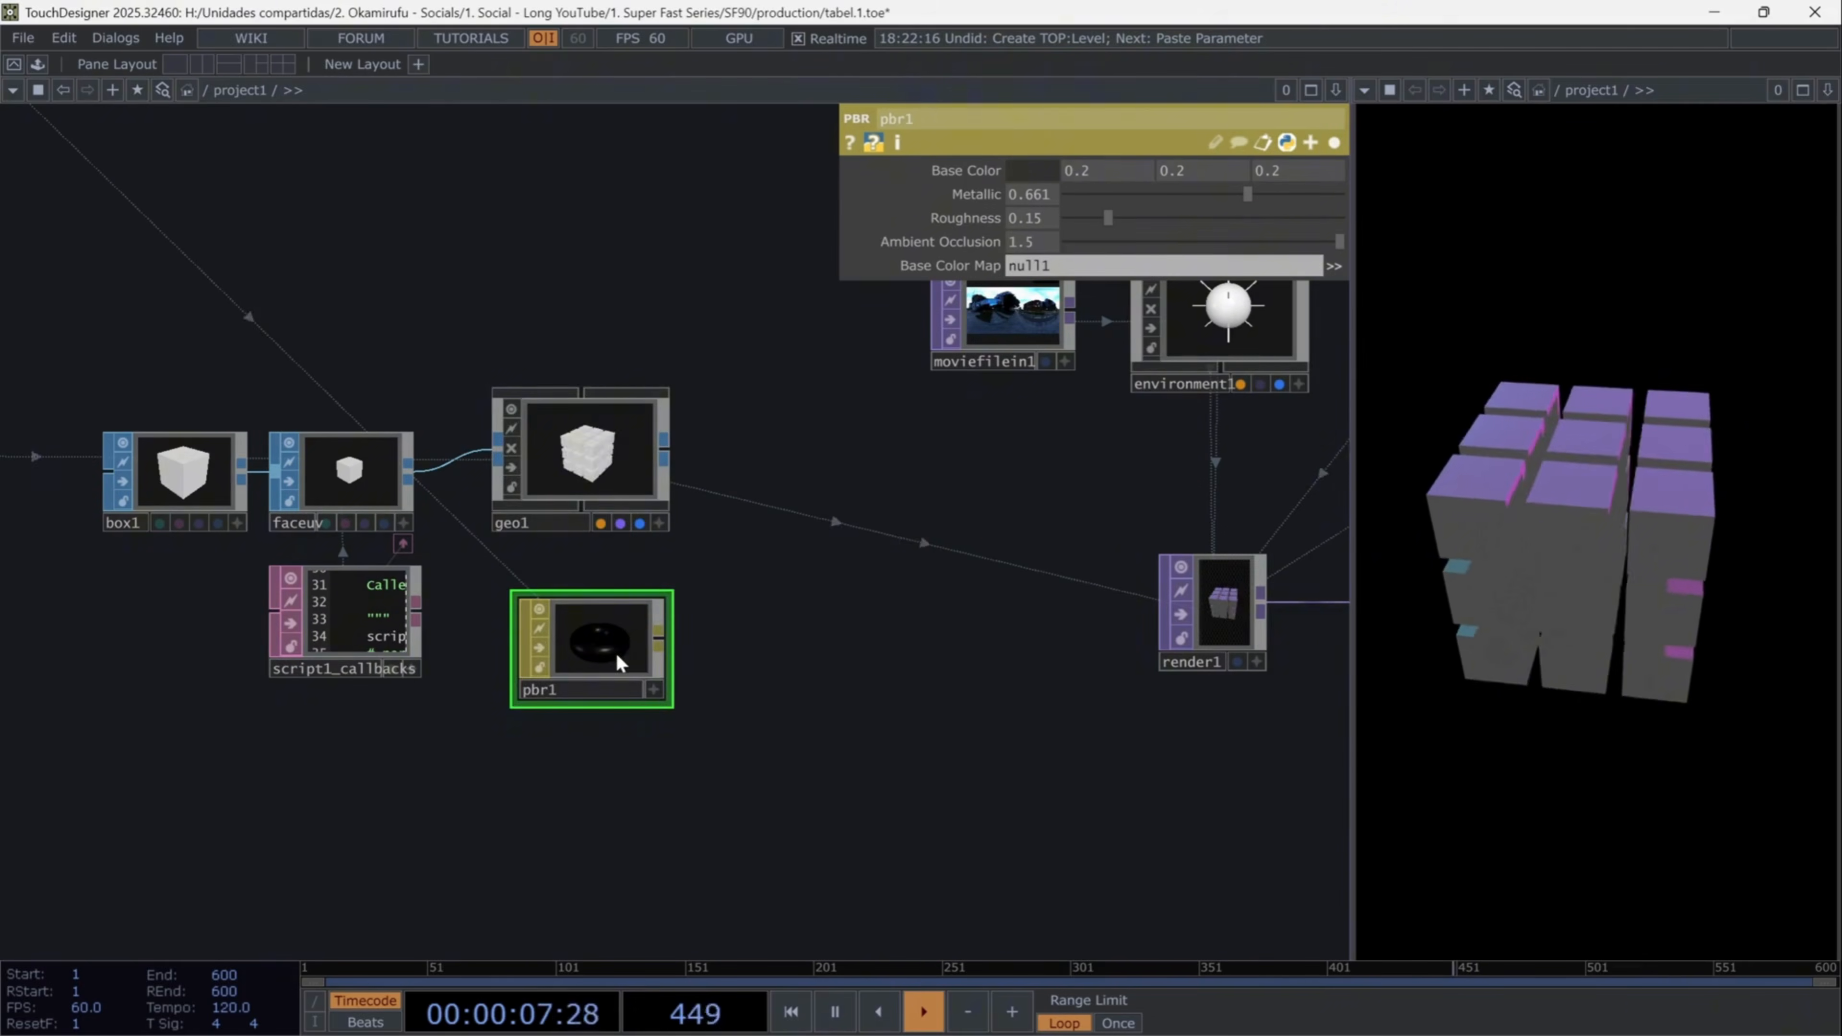
{"action": "left_click_drag", "start_coordinate": [601, 656], "coordinate": [601, 464]}
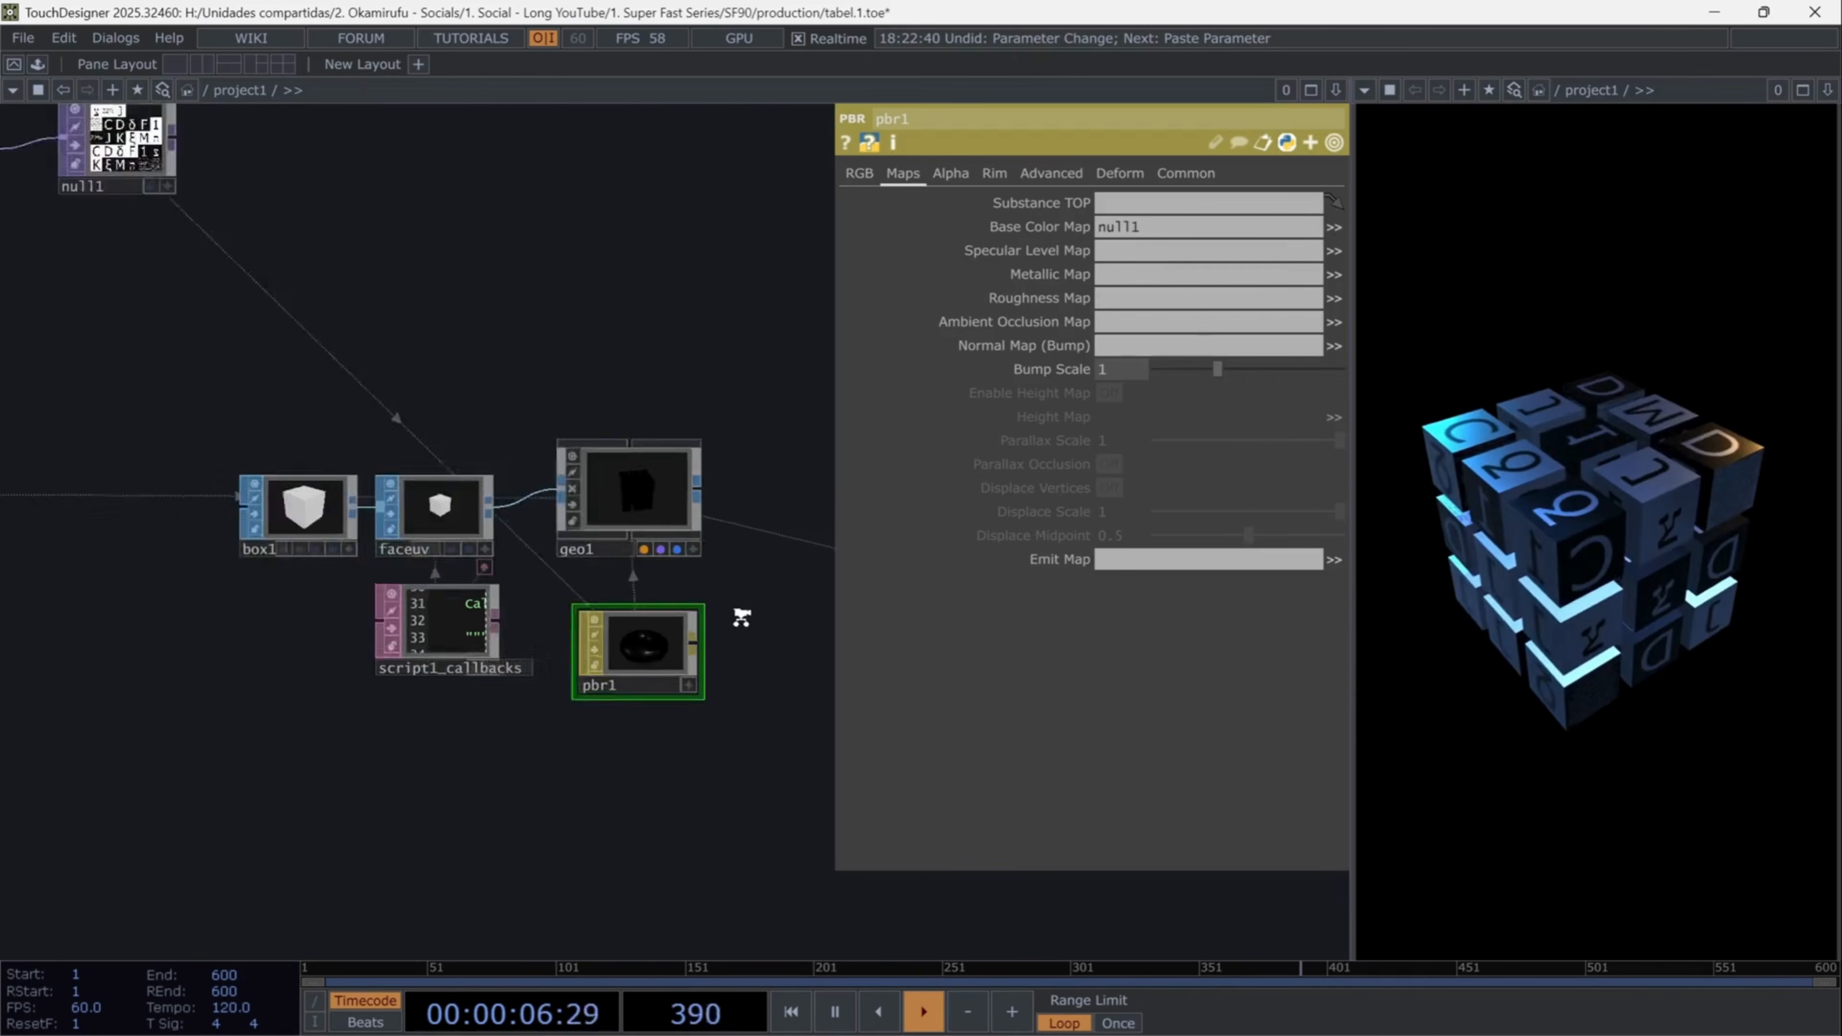
- Examine the parameters of cameraViewport, environment1, moviefilein1 and render1, including render1's camera, geometry, lights, resolution and pixel format
{"action": "scroll", "coordinate": [741, 617], "scroll_direction": "down", "scroll_amount": 5}
{"action": "left_click_drag", "start_coordinate": [491, 410], "coordinate": [65, 377]}
{"action": "scroll", "coordinate": [426, 451], "scroll_direction": "up", "scroll_amount": 5}
{"action": "left_click_drag", "start_coordinate": [577, 334], "coordinate": [419, 230]}
{"action": "left_click", "coordinate": [282, 336]}
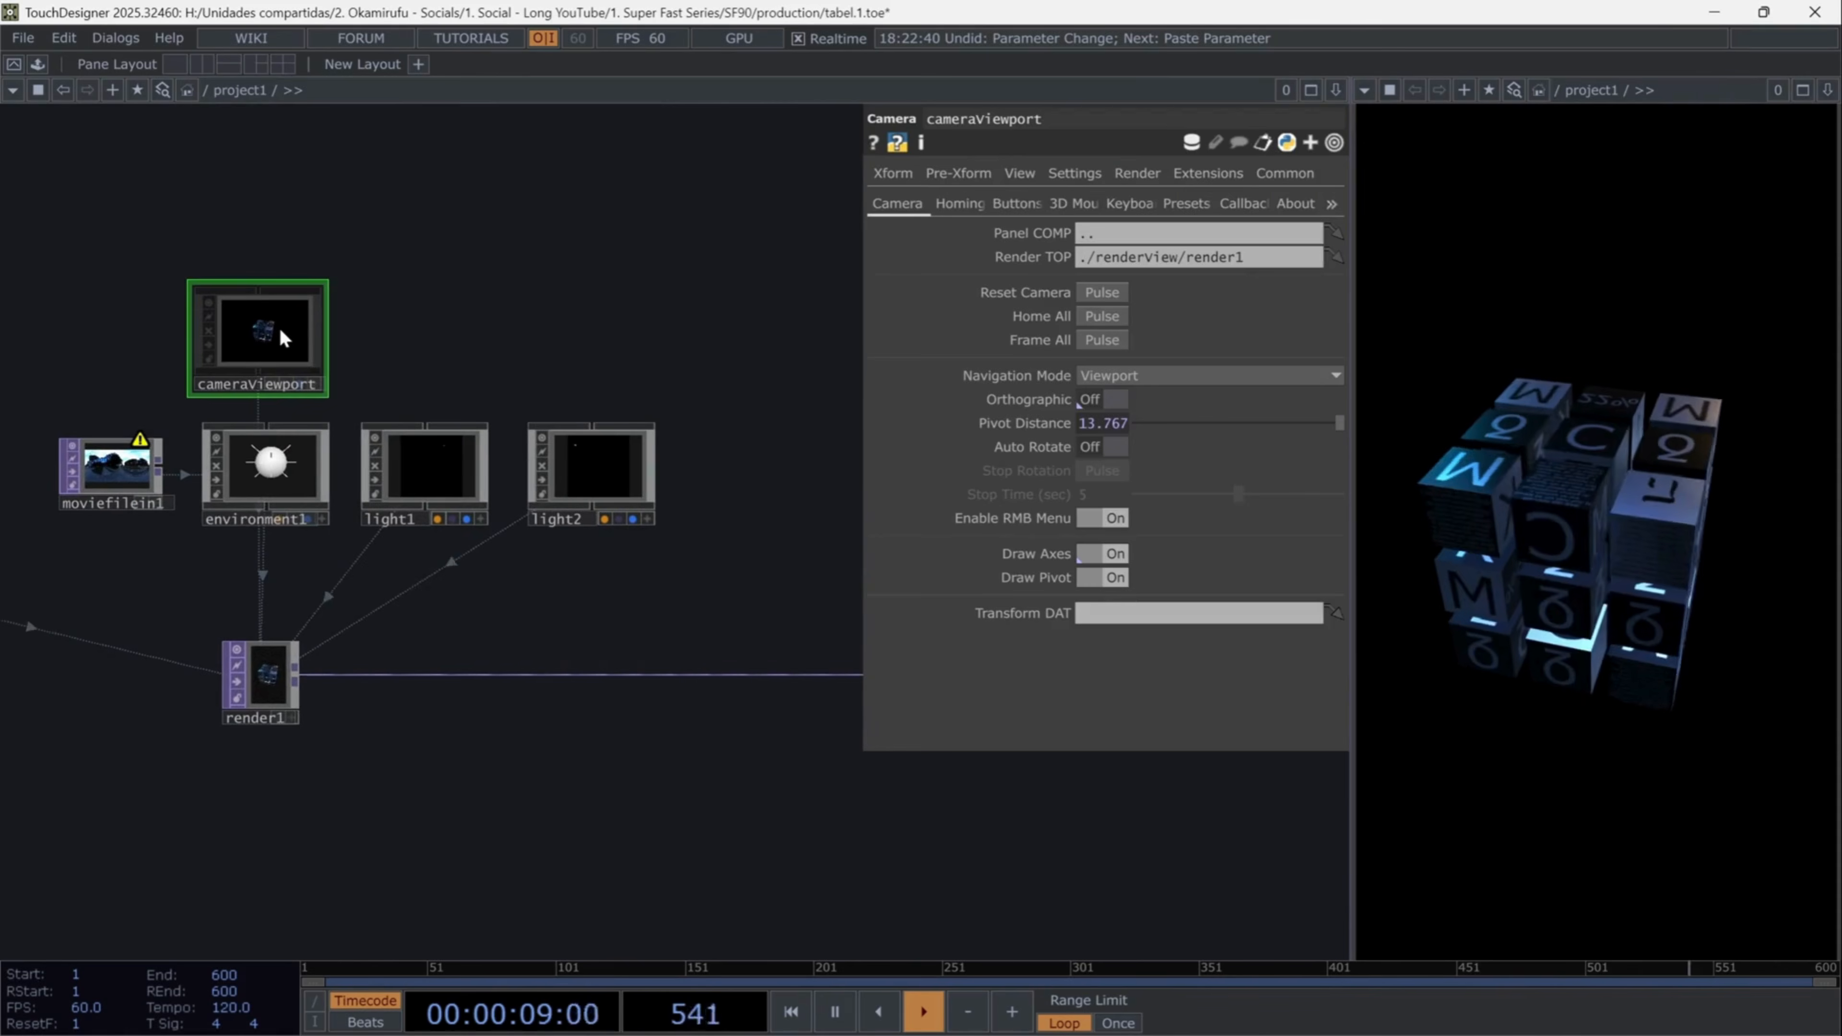
{"action": "left_click", "coordinate": [265, 471]}
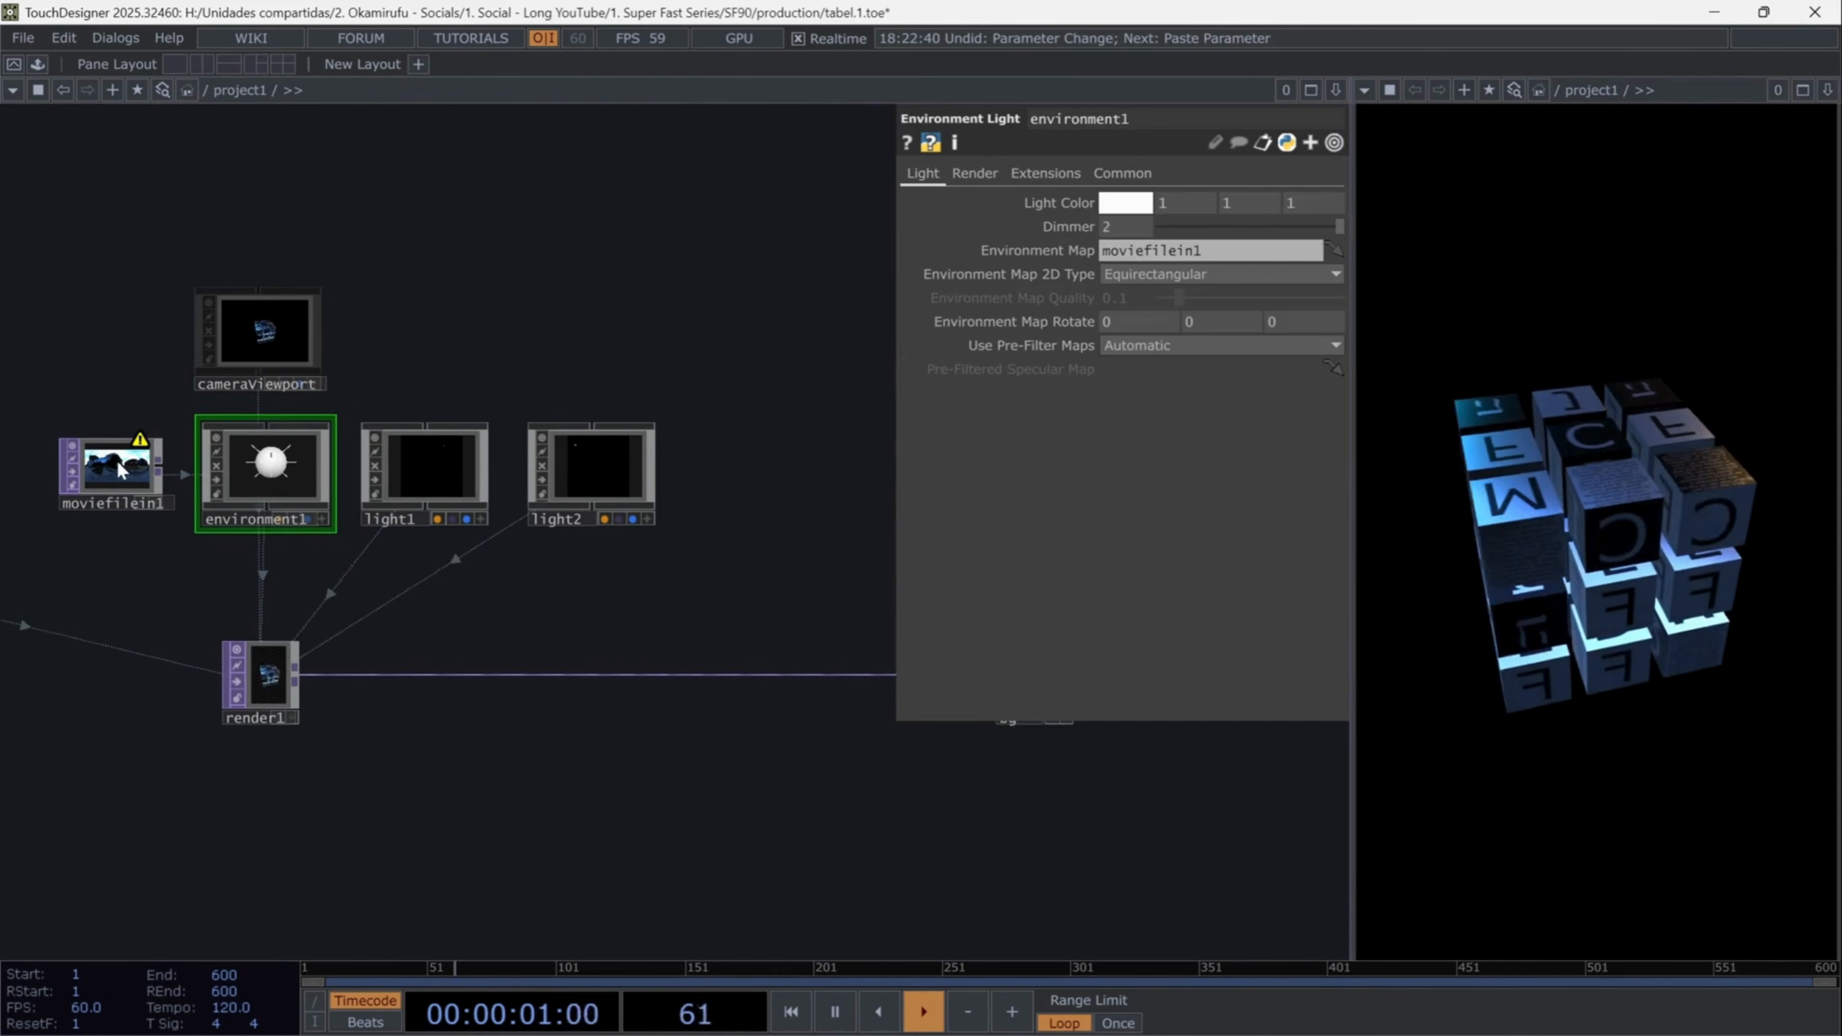
{"action": "left_click", "coordinate": [120, 468]}
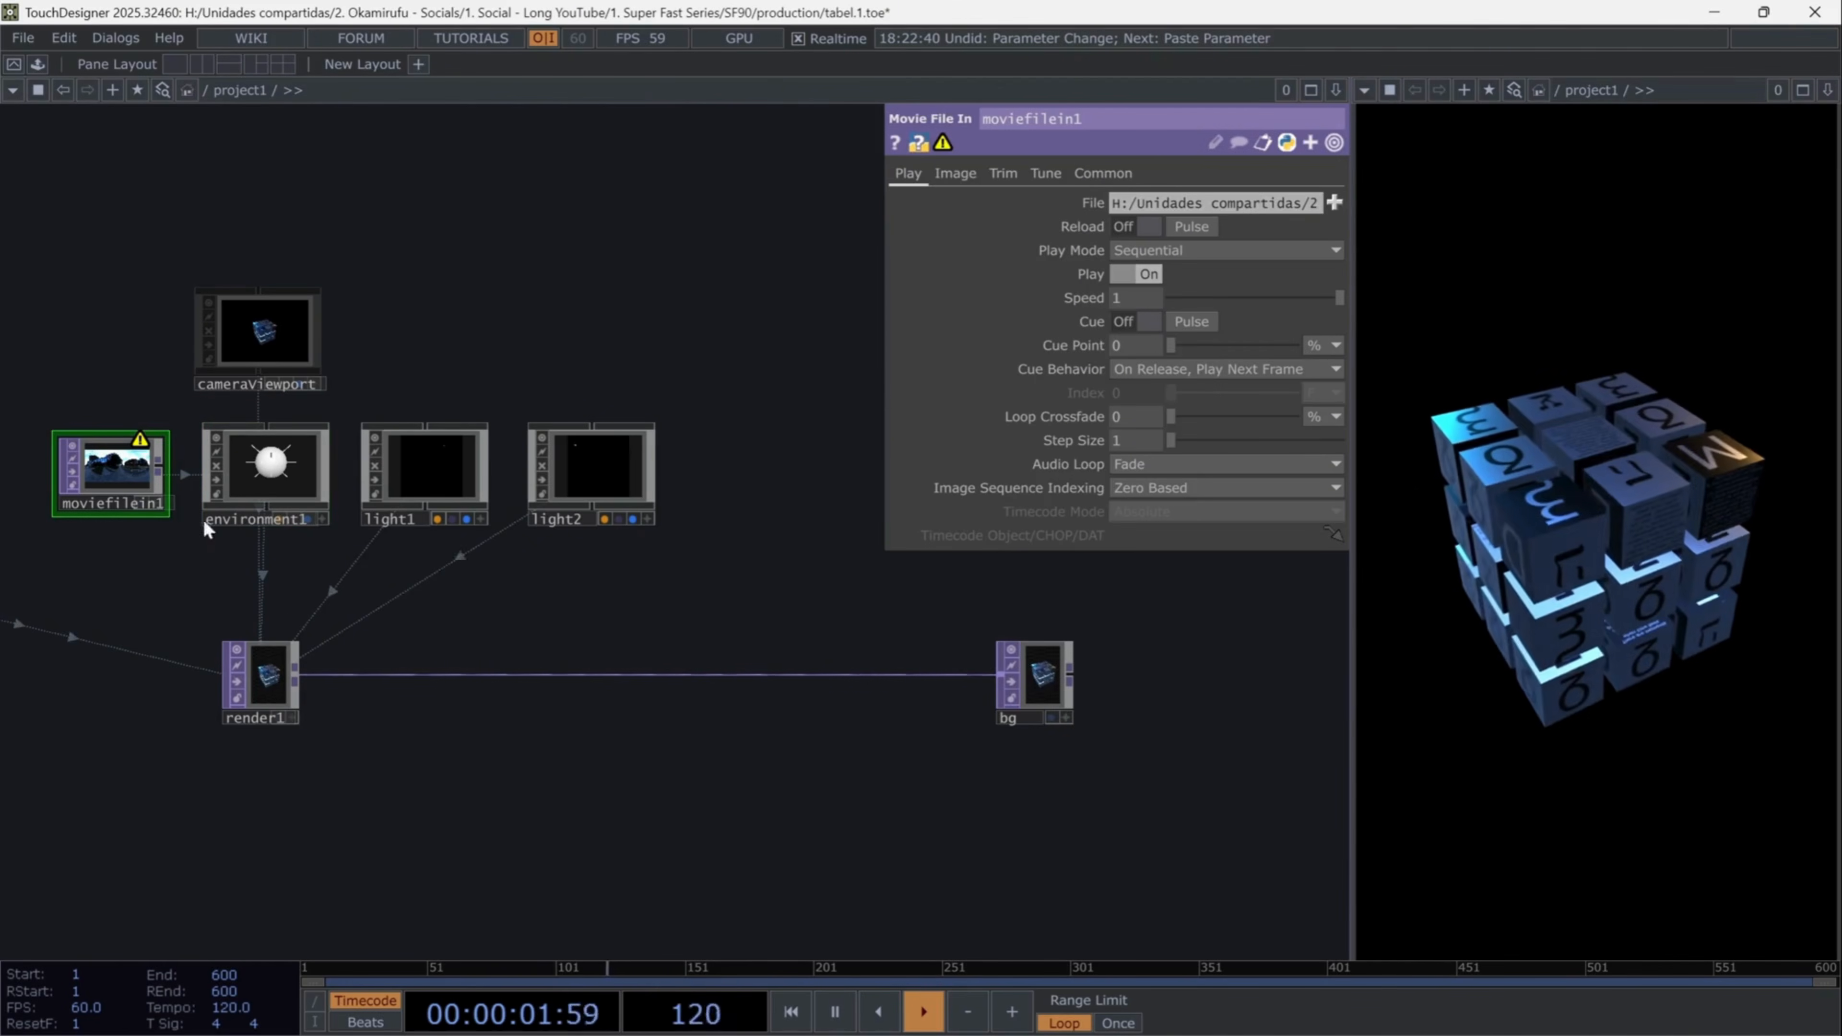
{"action": "left_click", "coordinate": [274, 702]}
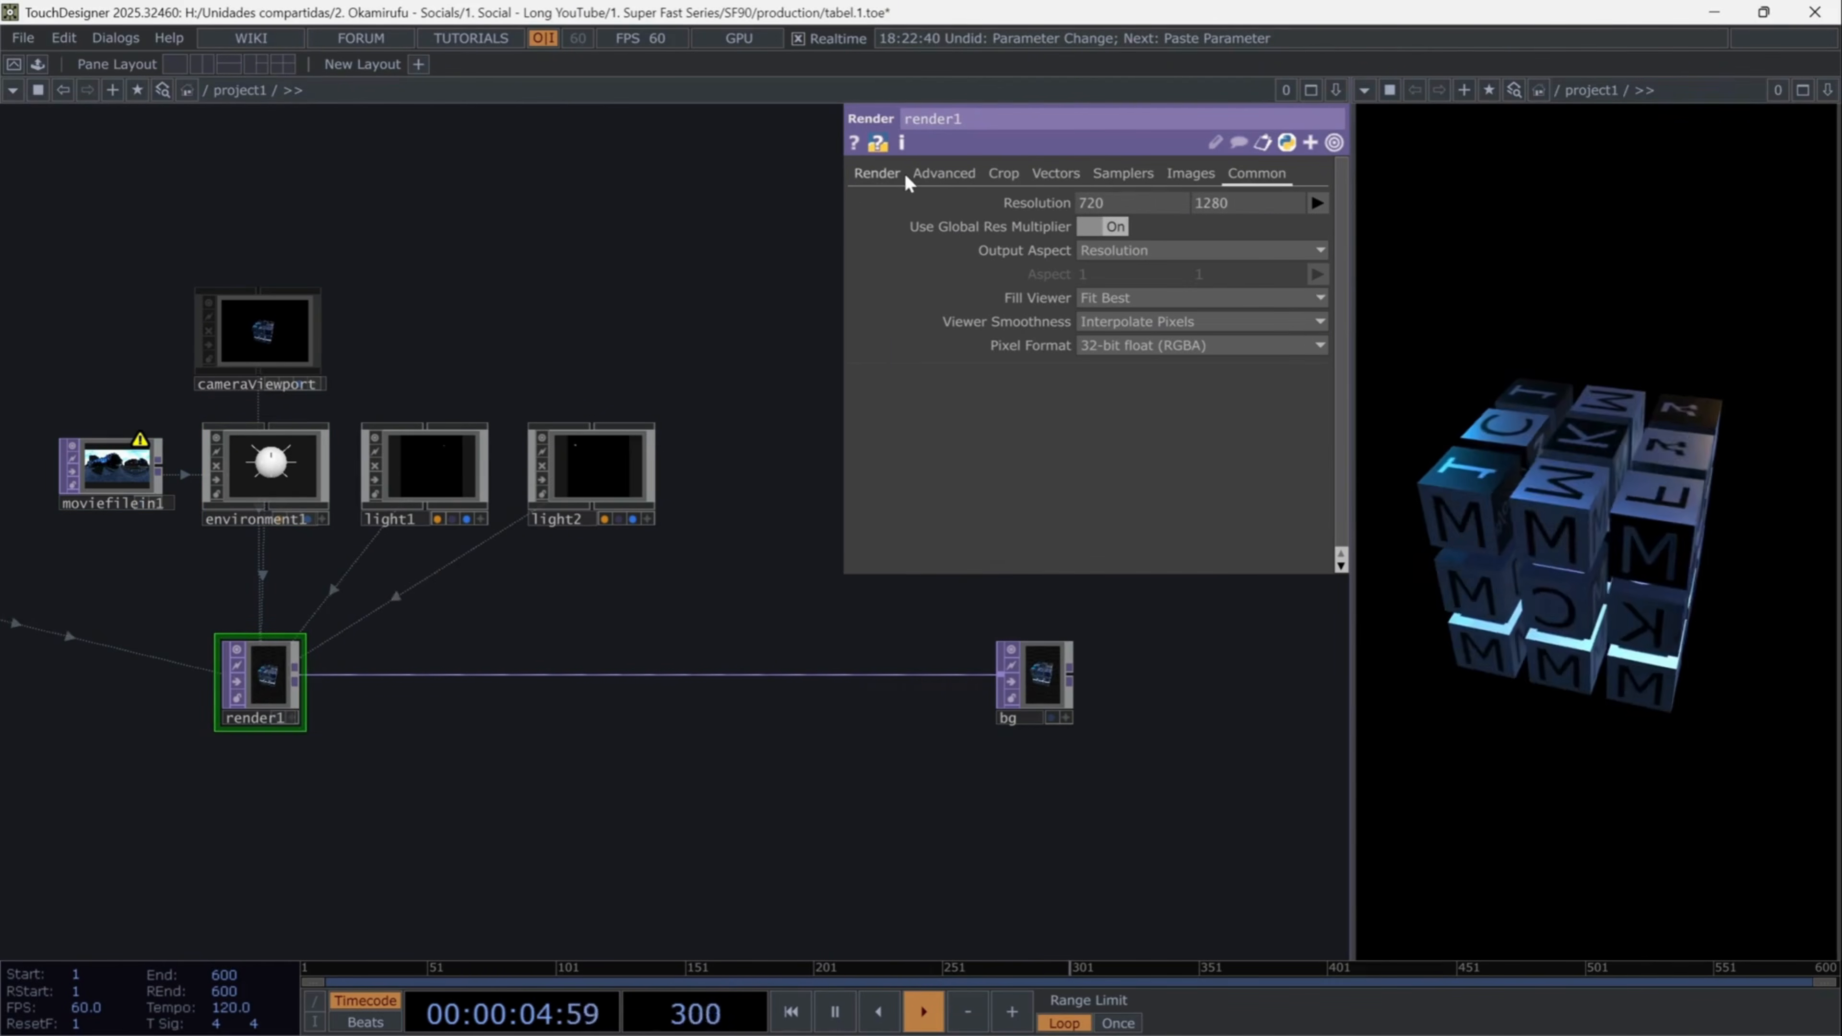
{"action": "left_click", "coordinate": [876, 173]}
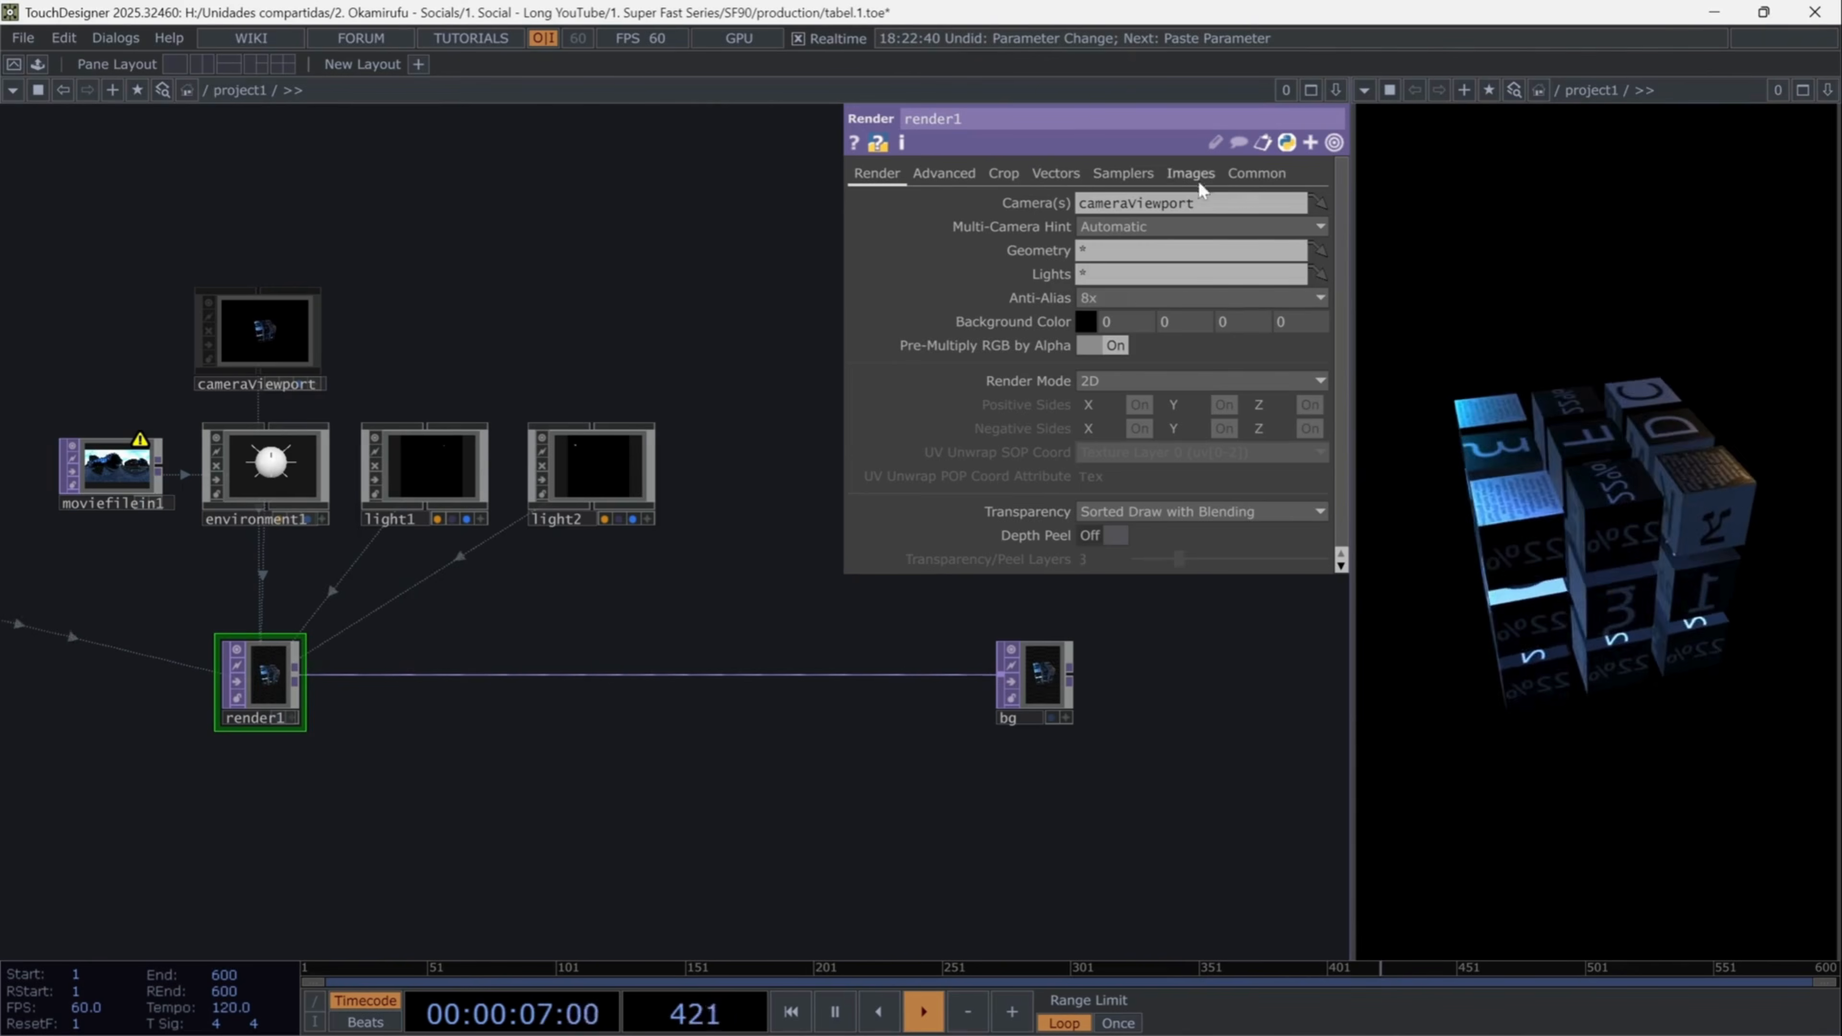
{"action": "left_click", "coordinate": [1257, 174]}
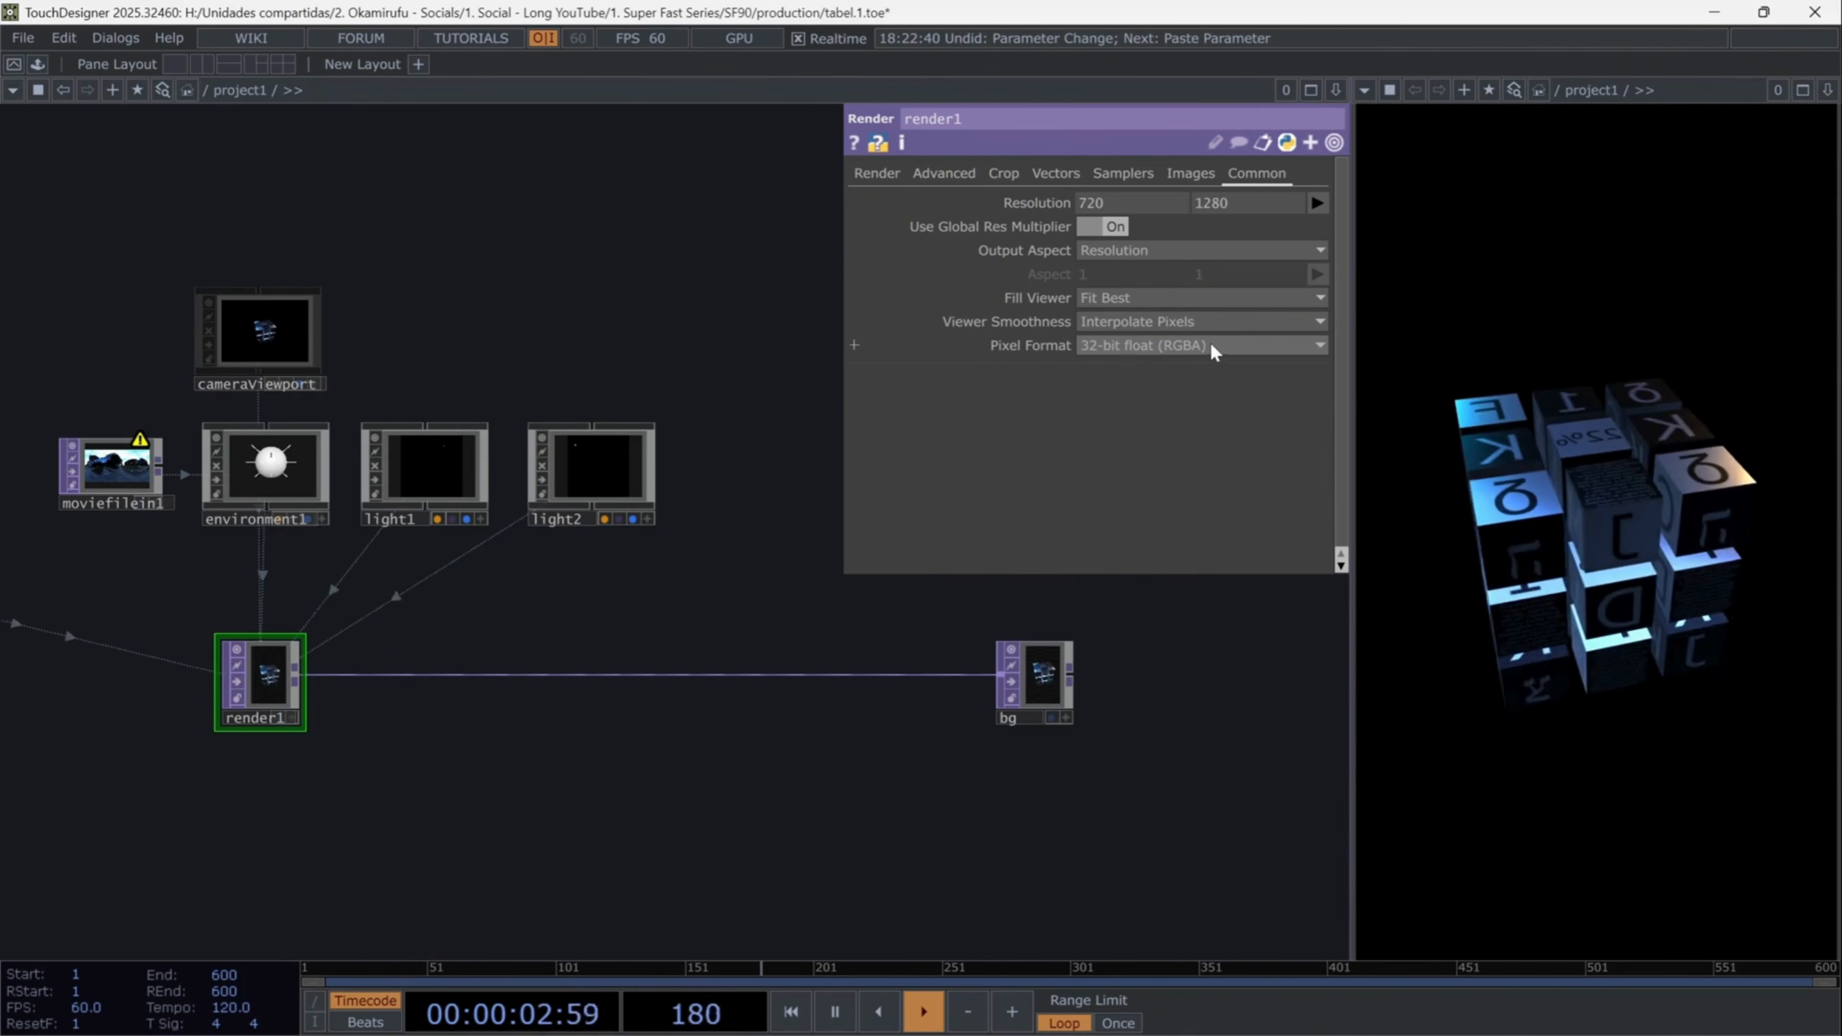
- Insert a Level TOP into the connection between render1 and bg
{"action": "scroll", "coordinate": [481, 794], "scroll_direction": "up", "scroll_amount": 3}
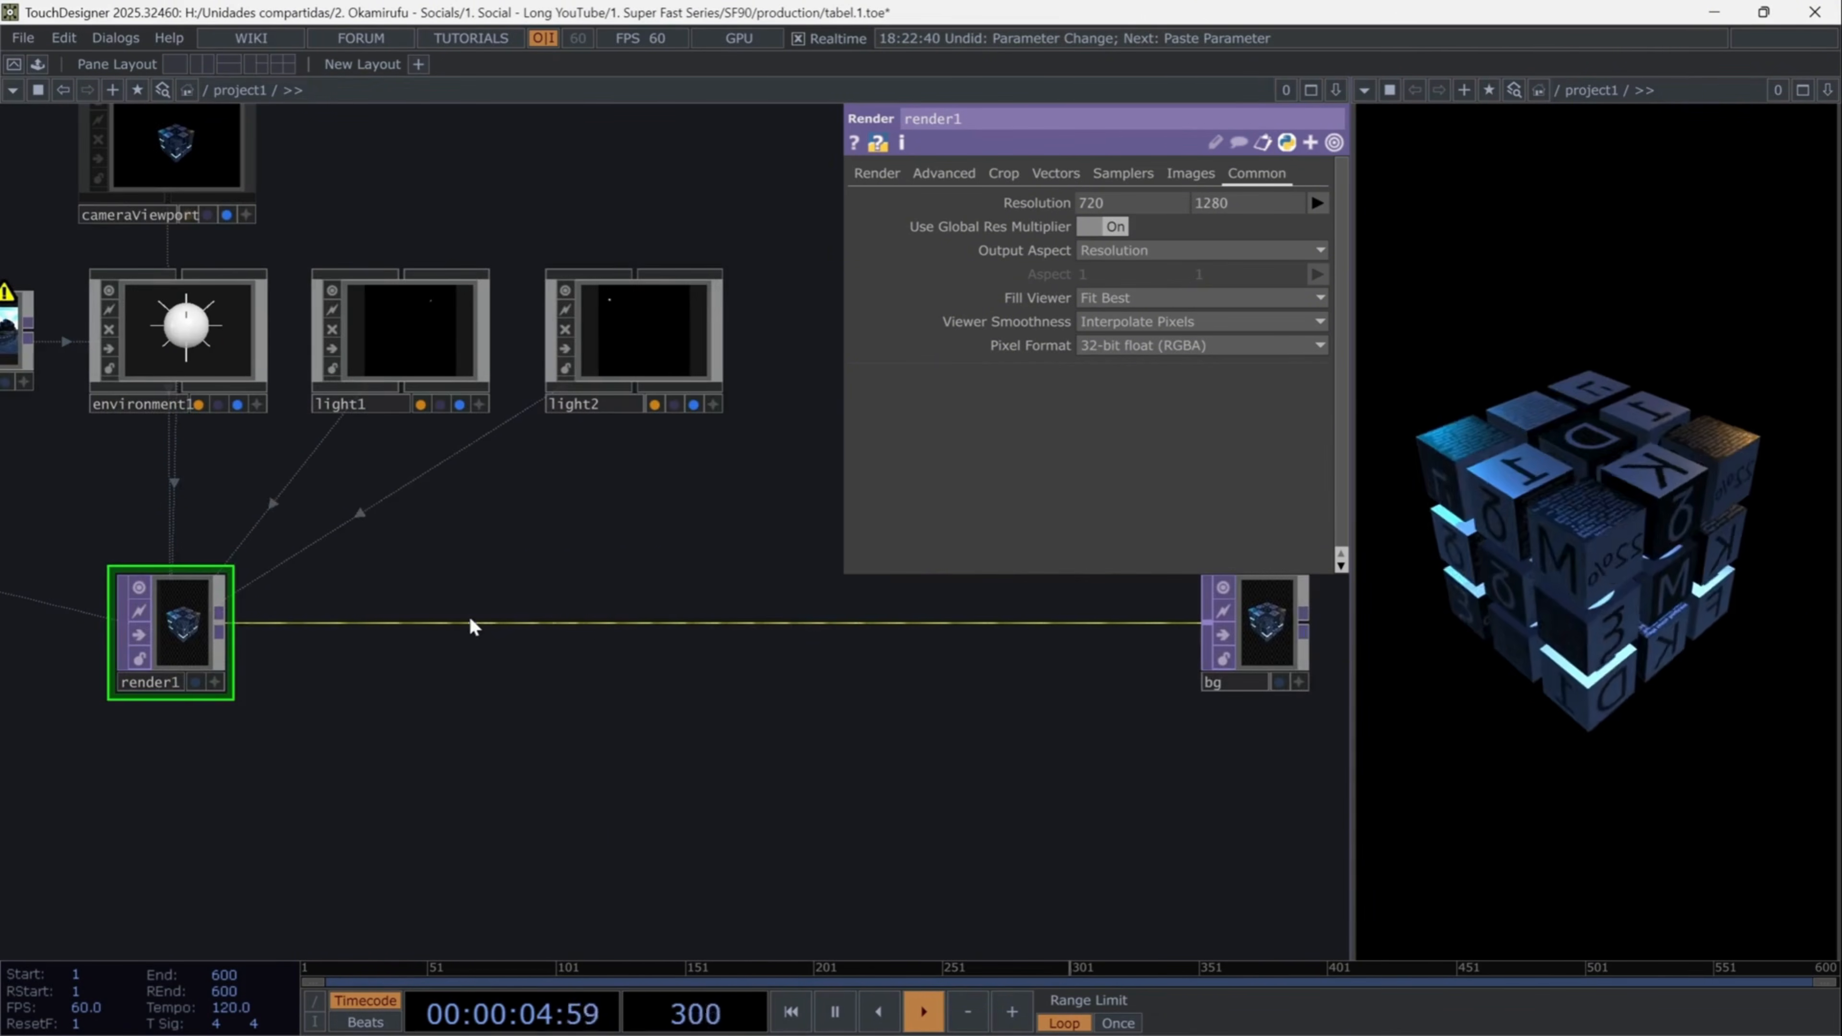
{"action": "right_click", "coordinate": [477, 630]}
{"action": "left_click", "coordinate": [528, 599]}
{"action": "type", "text": "leve"}
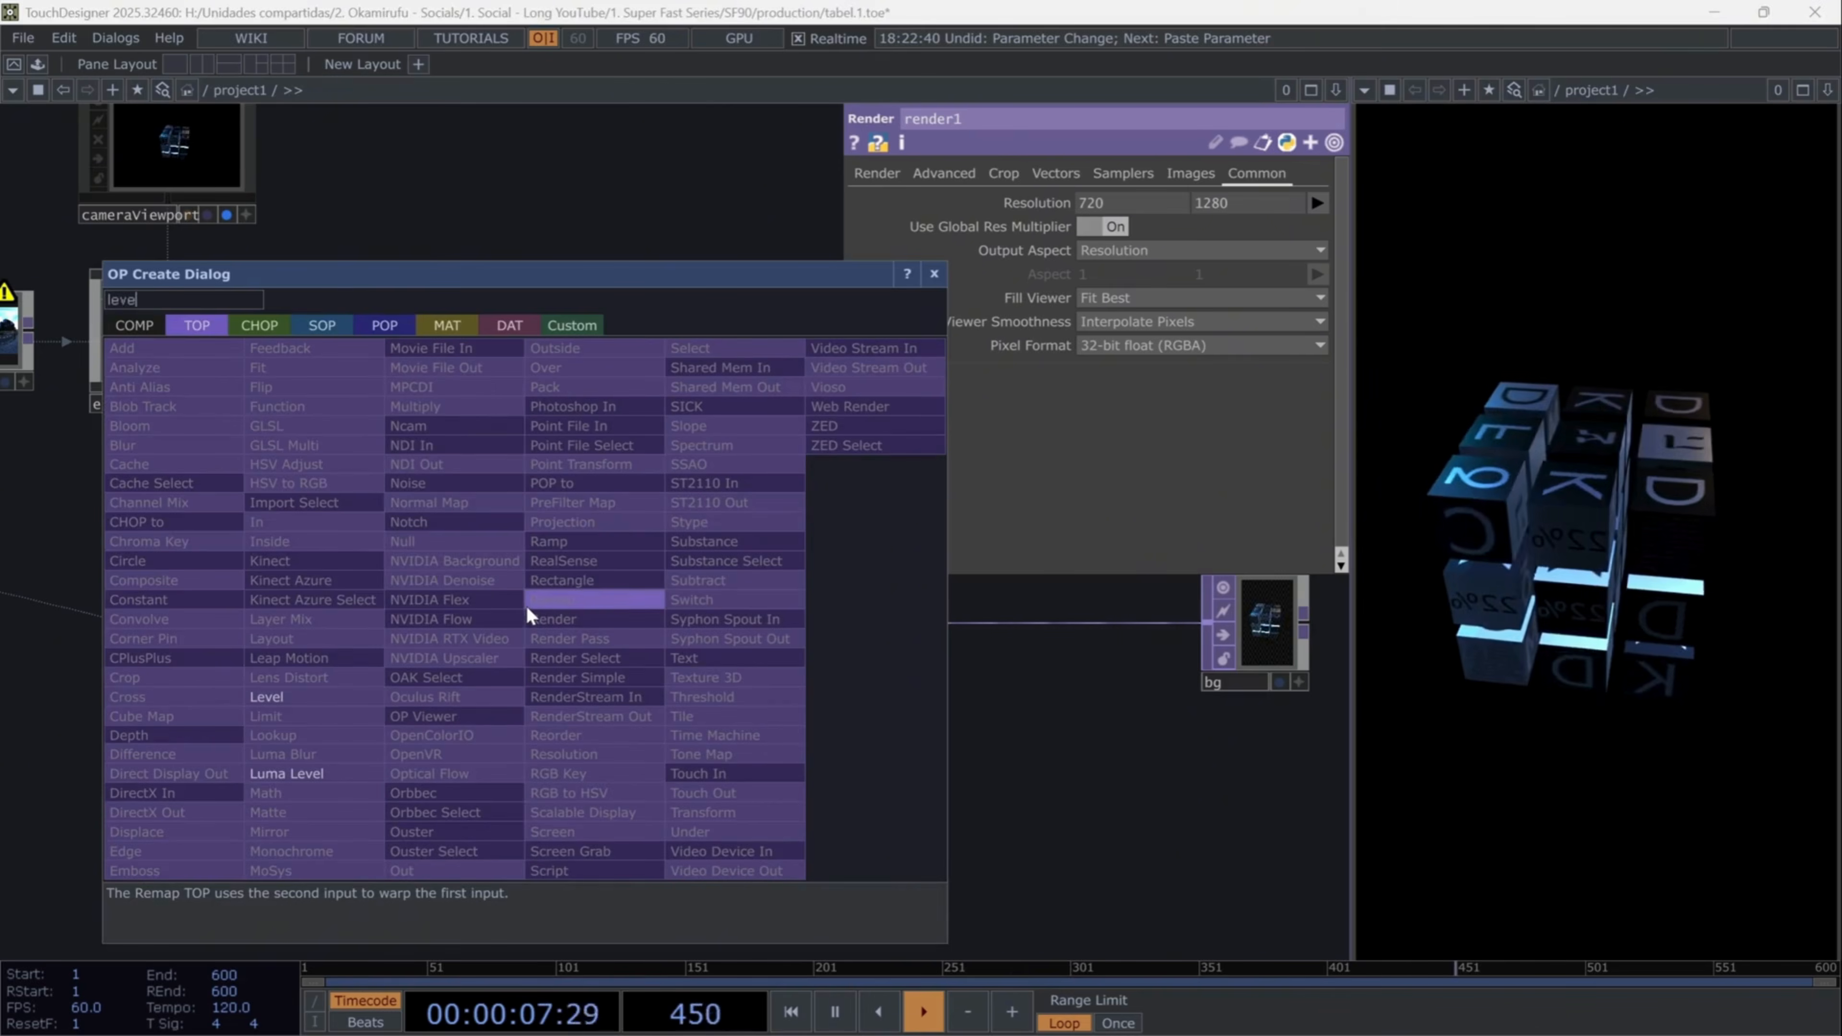
{"action": "key", "text": "Return"}
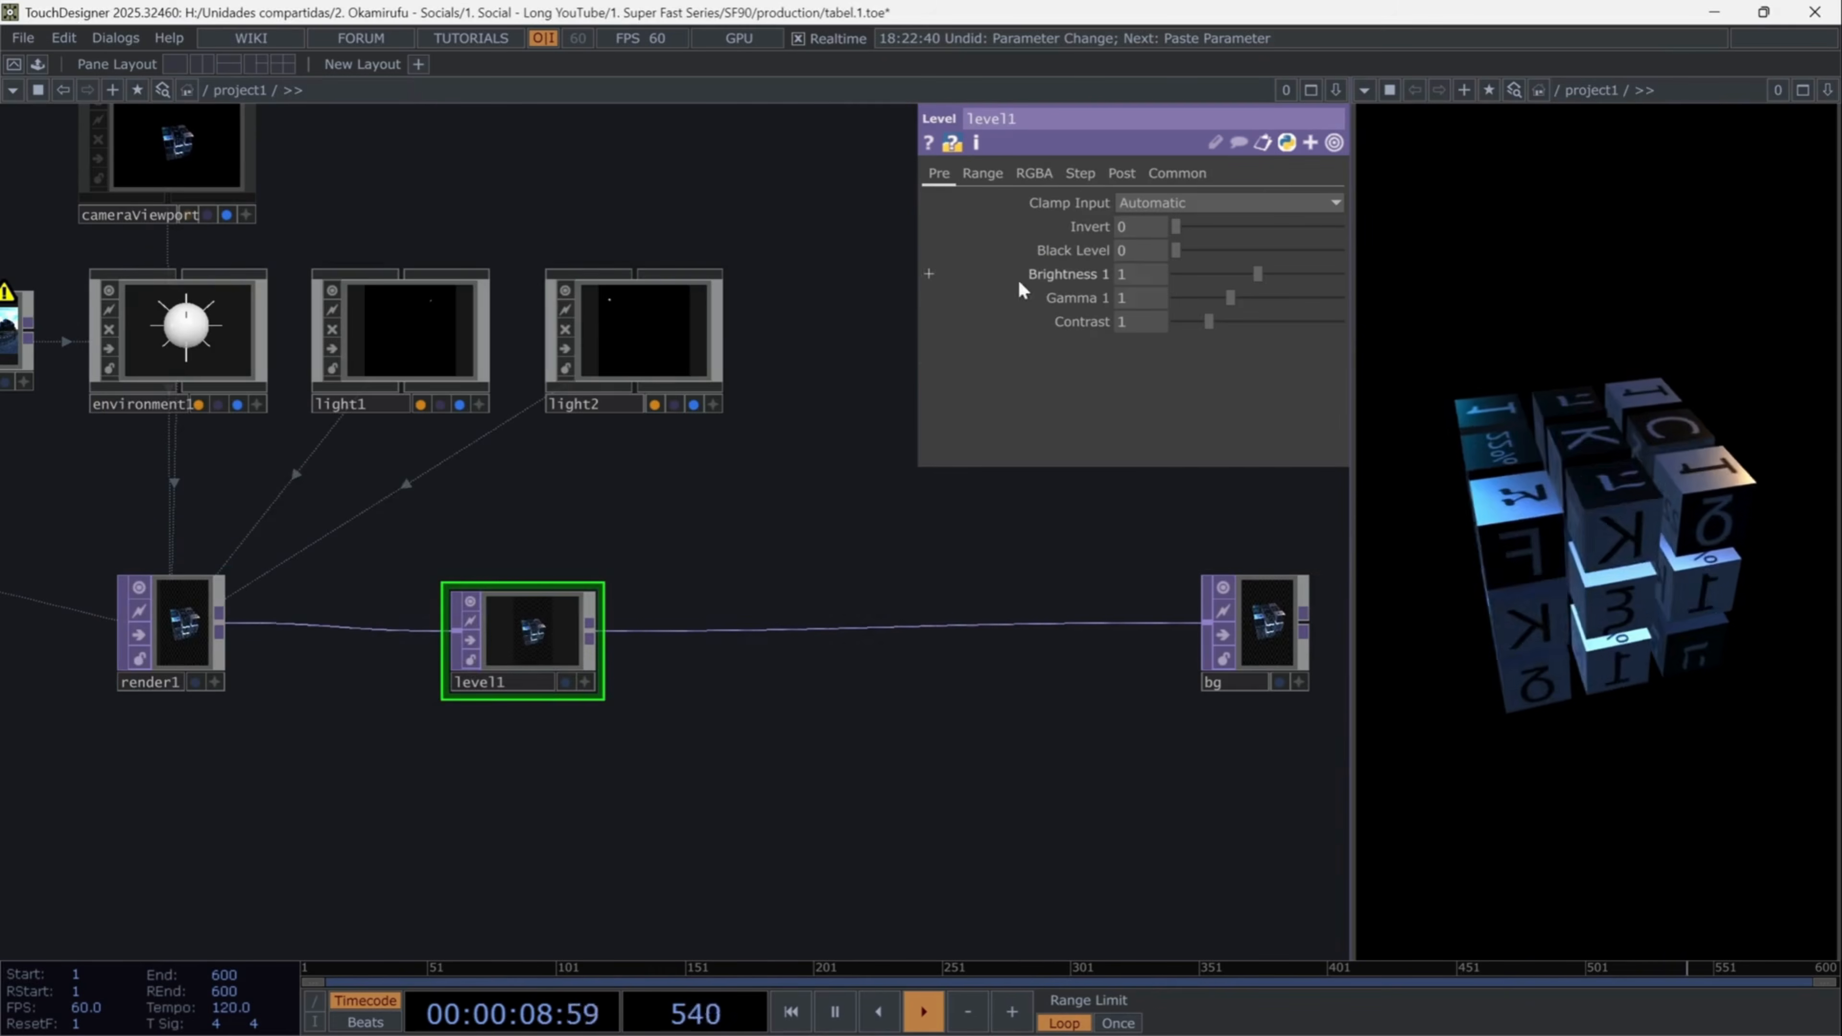
- Set level1's Black Level to 0.2, Brightness 1 to 2 and Gamma 1 to 1.25
{"action": "left_click", "coordinate": [1146, 251]}
{"action": "type", "text": "0.2"}
{"action": "key", "text": "Return"}
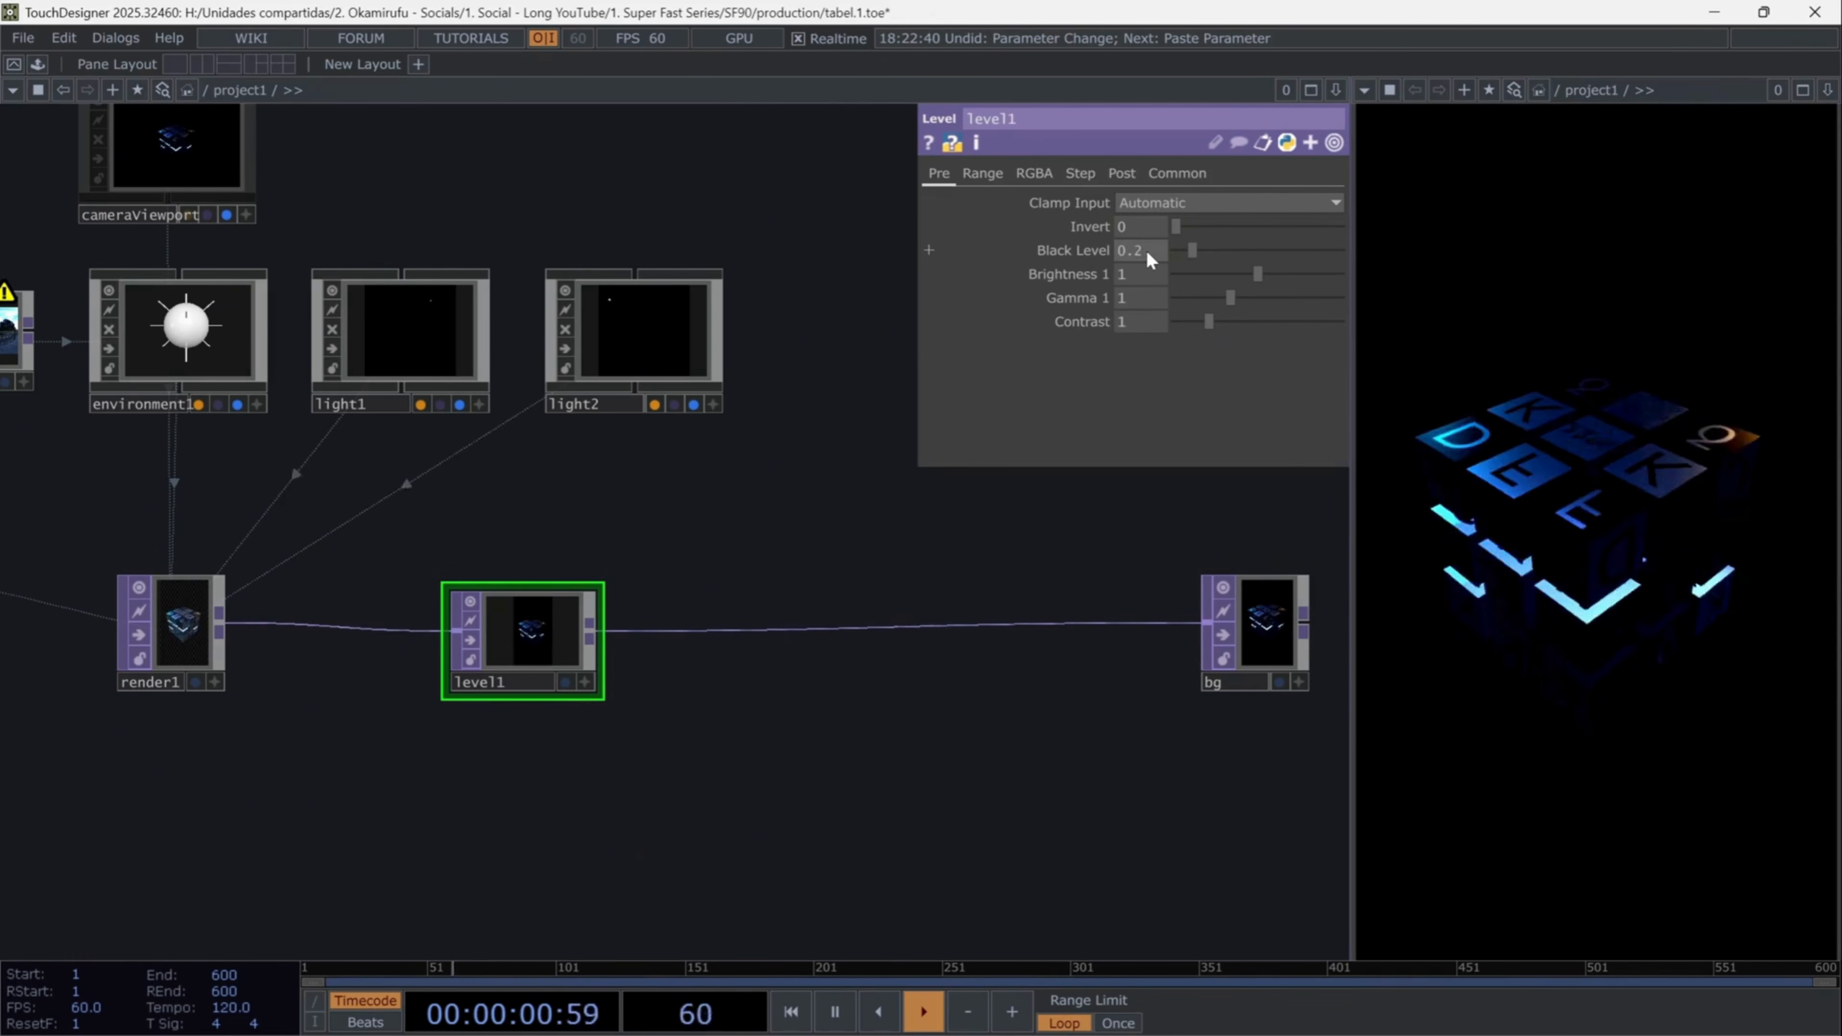
{"action": "left_click", "coordinate": [1140, 276]}
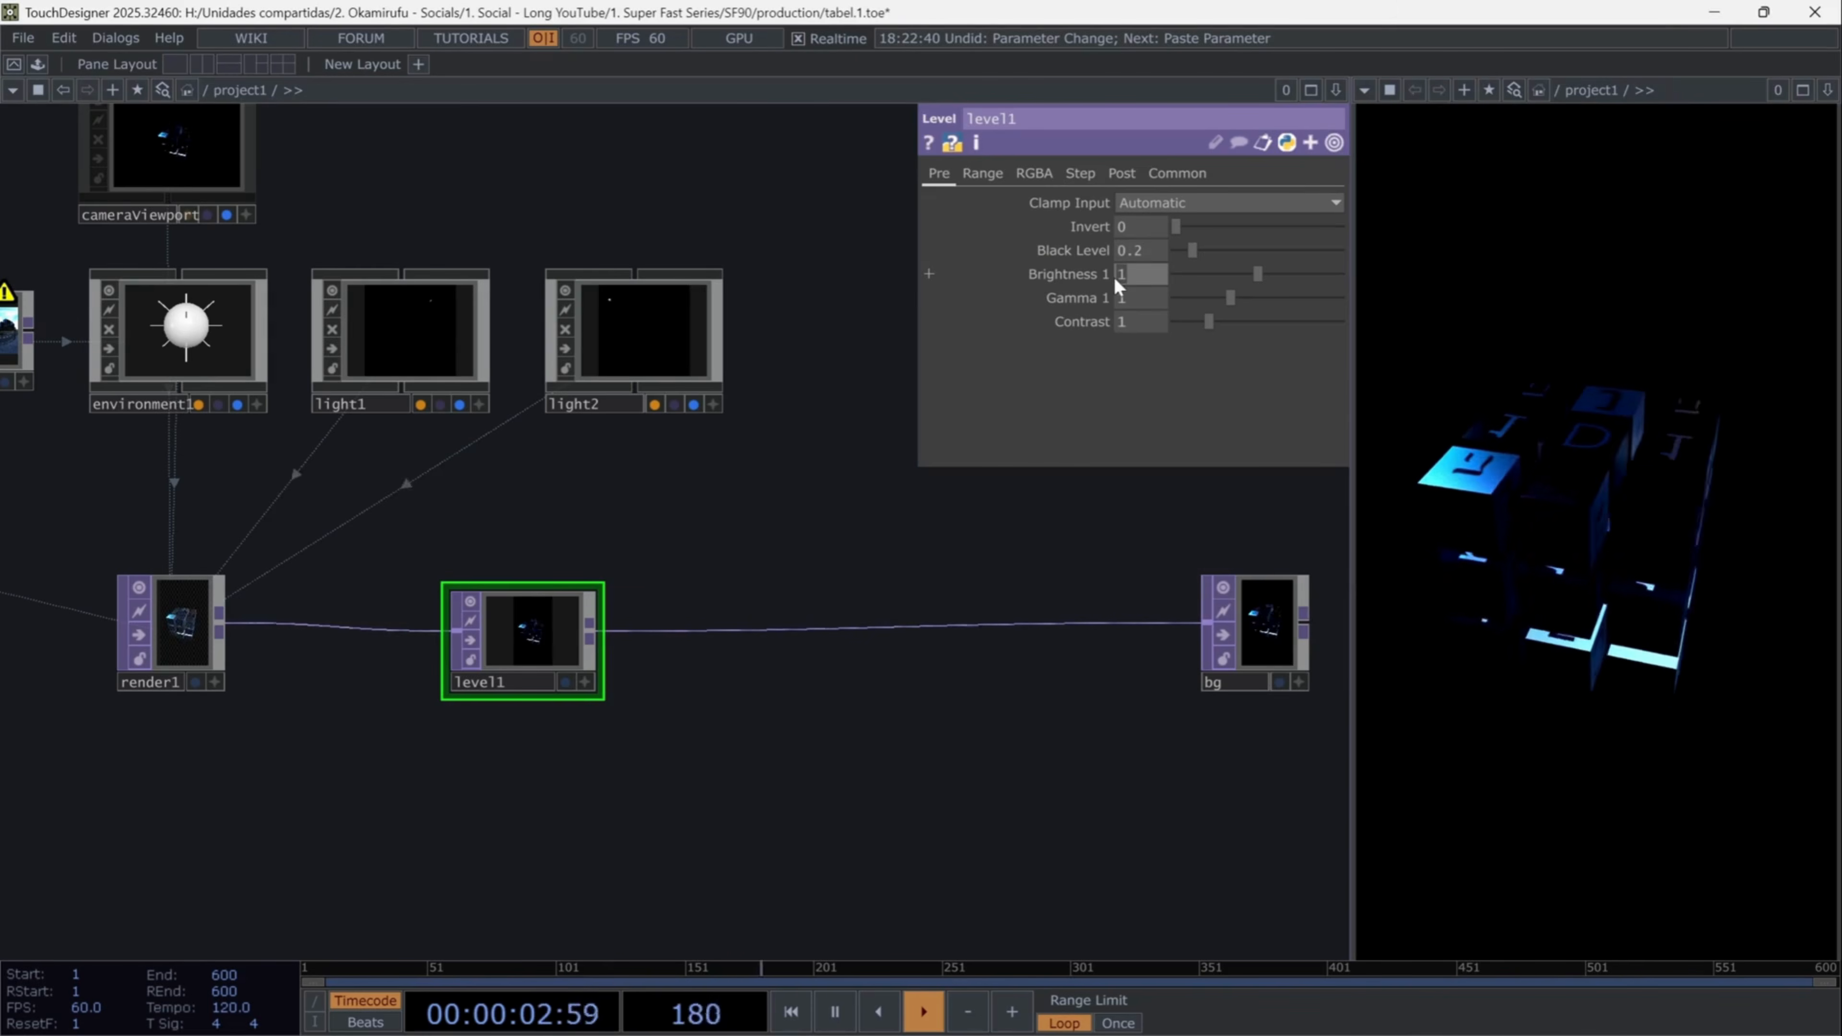
{"action": "type", "text": "2"}
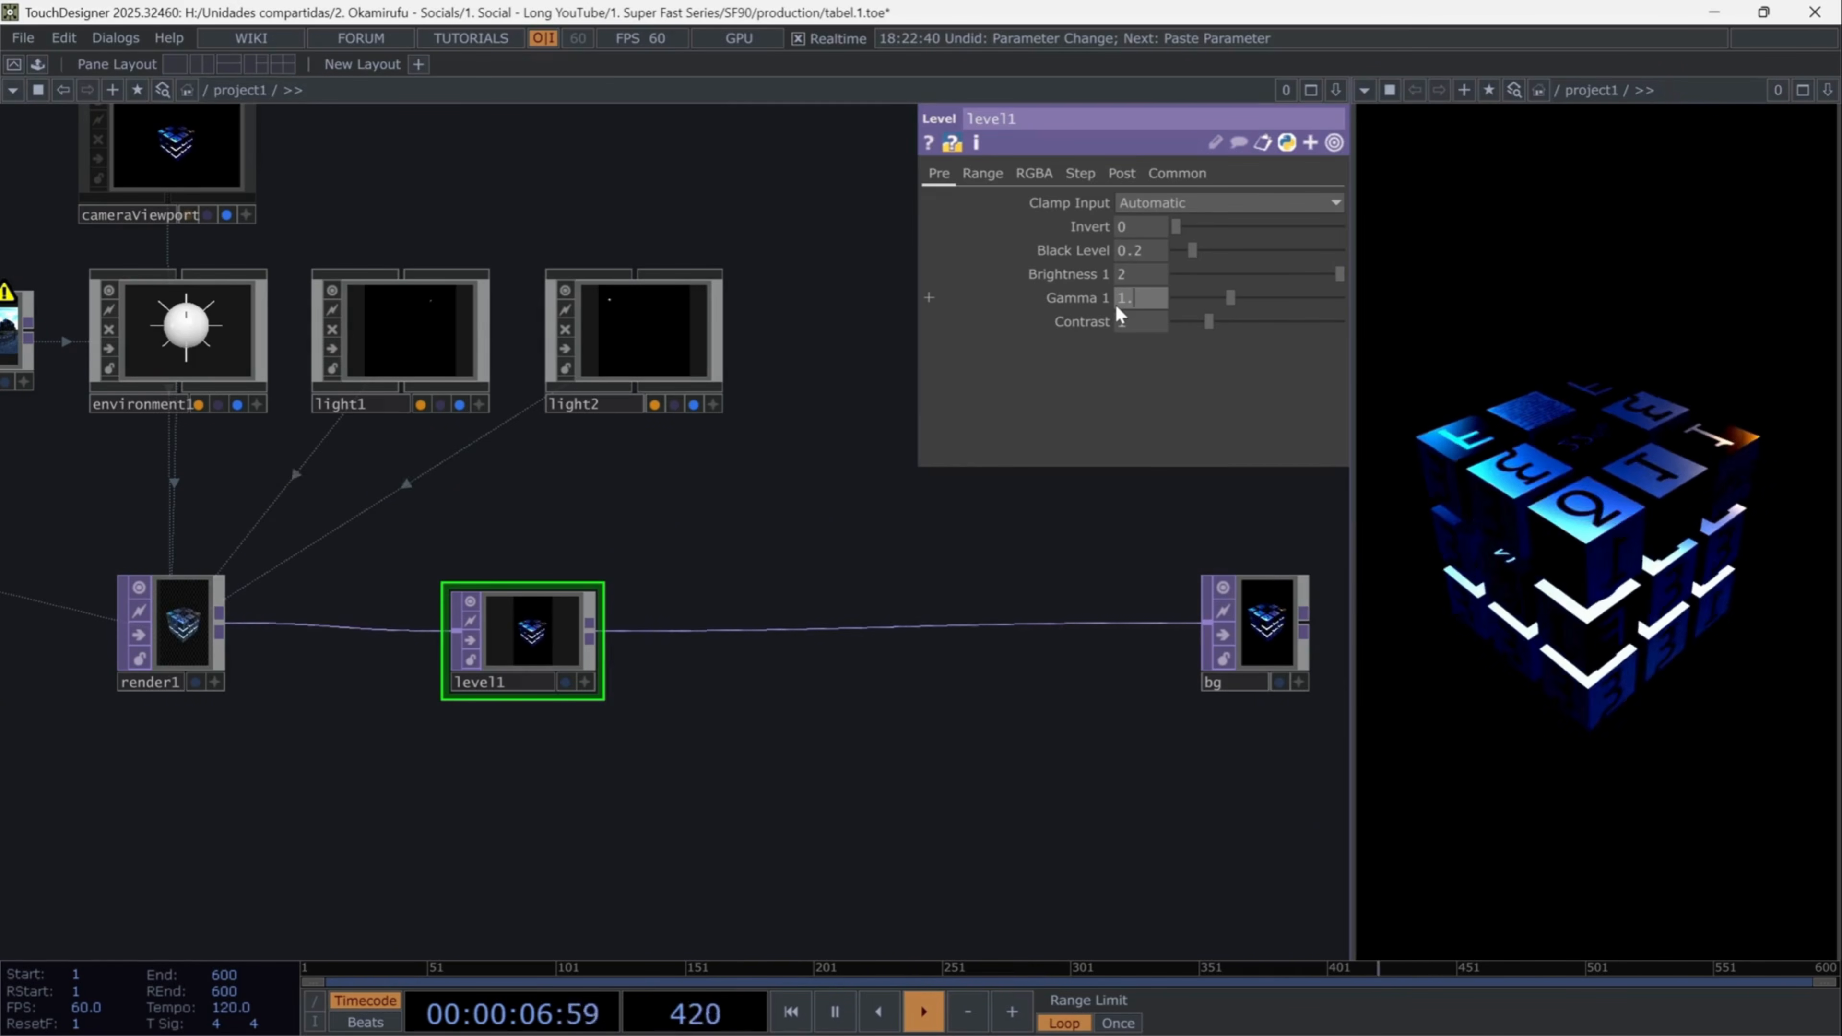
{"action": "key", "text": "Return"}
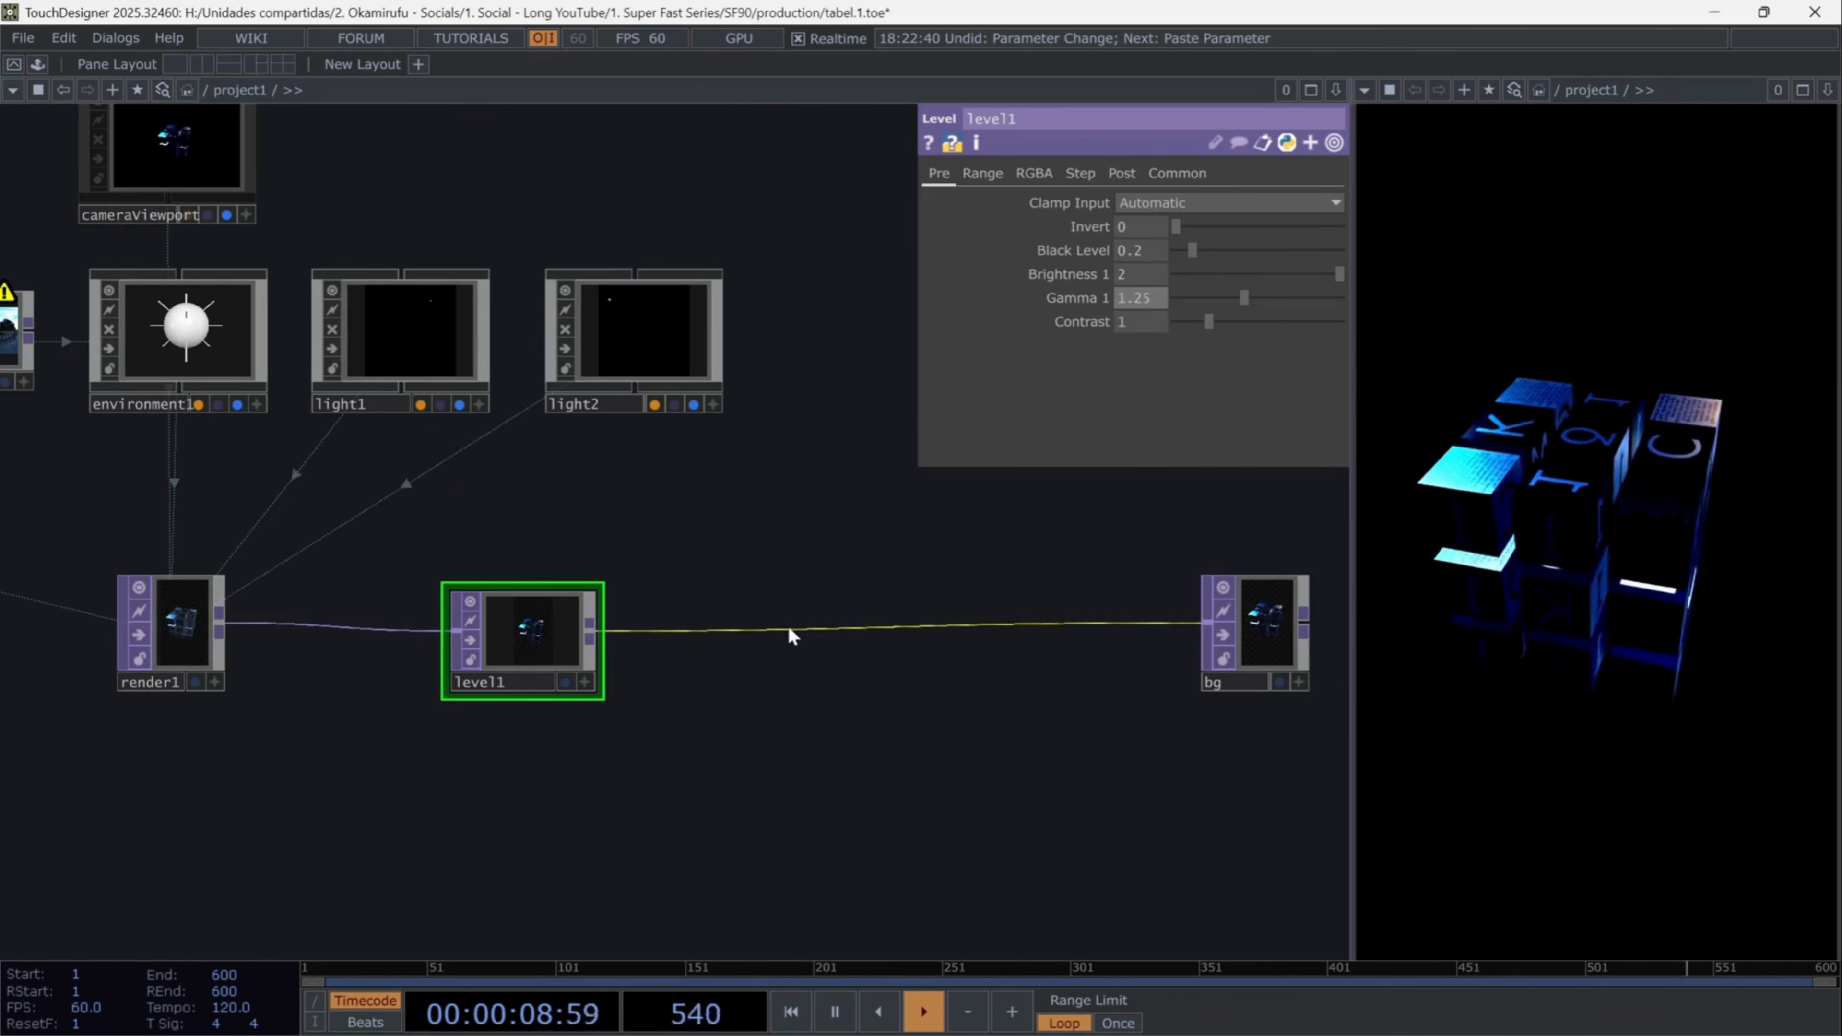
- Insert a Composite TOP into the connection between level1 and bg
{"action": "right_click", "coordinate": [811, 631]}
{"action": "left_click", "coordinate": [861, 595]}
{"action": "type", "text": "comp"}
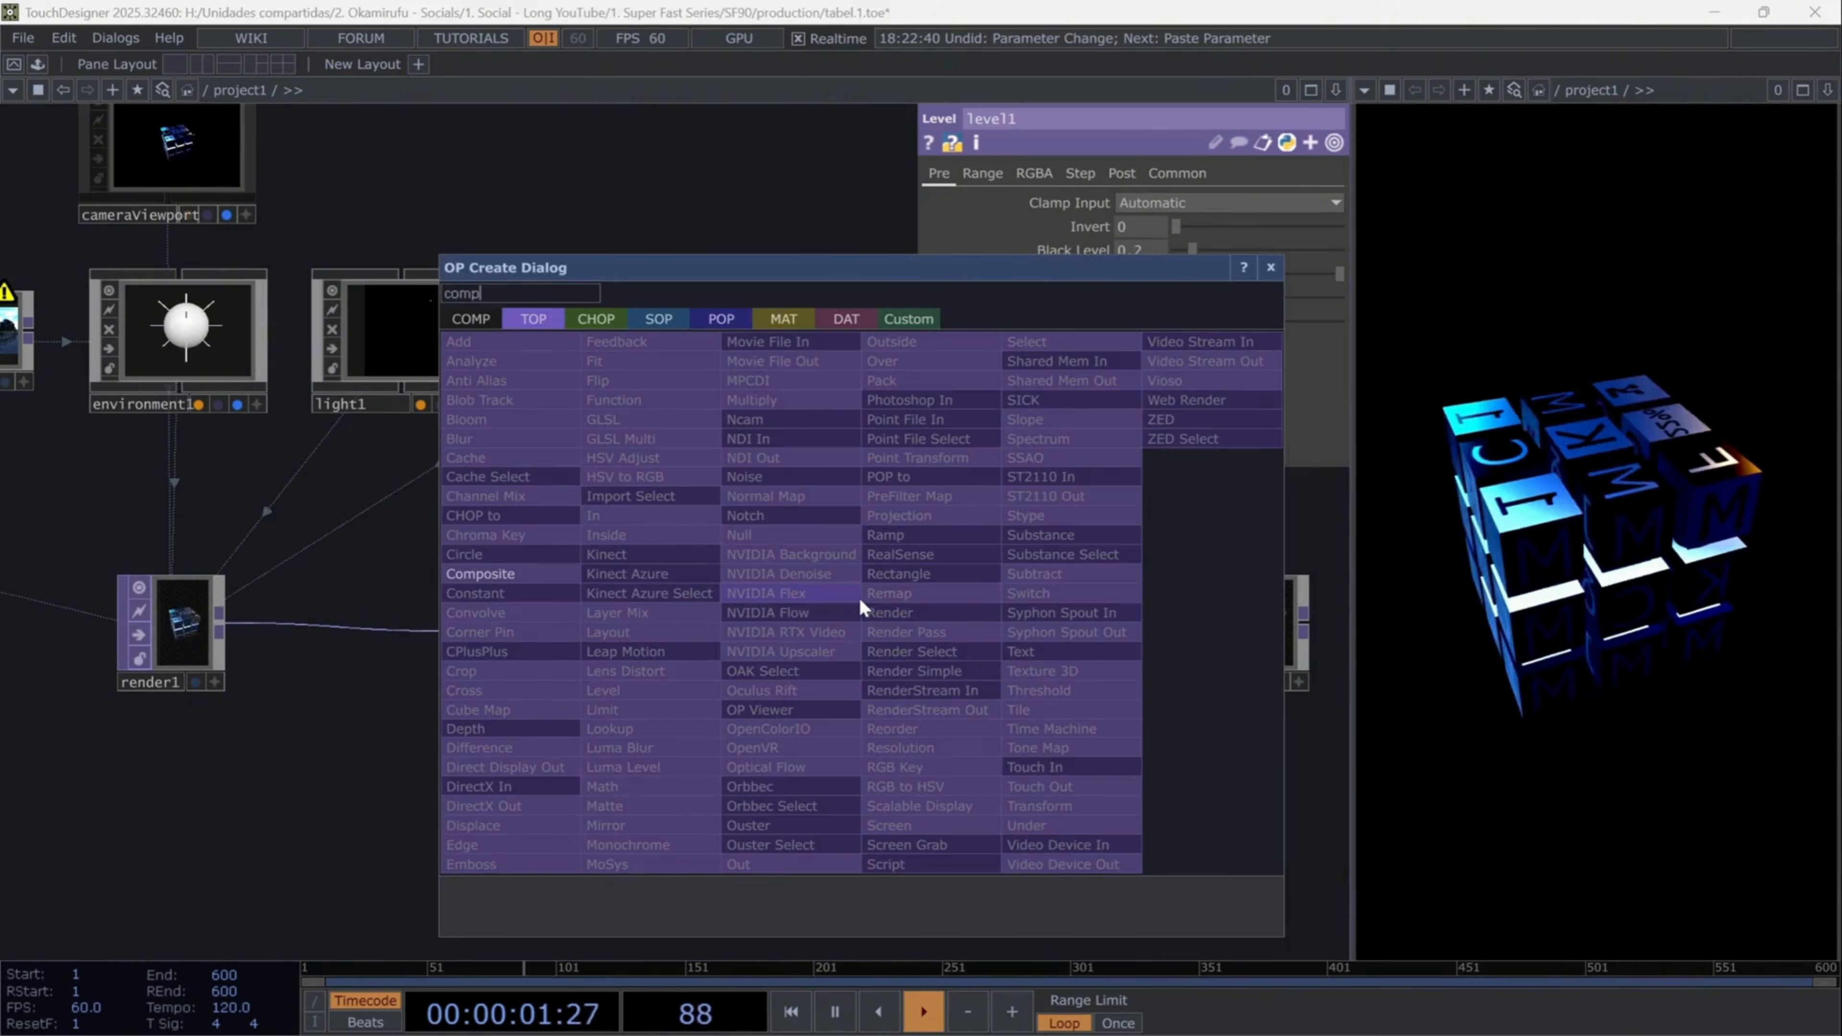
{"action": "key", "text": "Return"}
{"action": "left_click_drag", "start_coordinate": [857, 596], "coordinate": [858, 620]}
- Add a Ramp TOP below level1 in the network
{"action": "left_click_drag", "start_coordinate": [792, 758], "coordinate": [657, 608]}
{"action": "key", "text": "Tab"}
{"action": "type", "text": "ramp"}
{"action": "key", "text": "Return"}
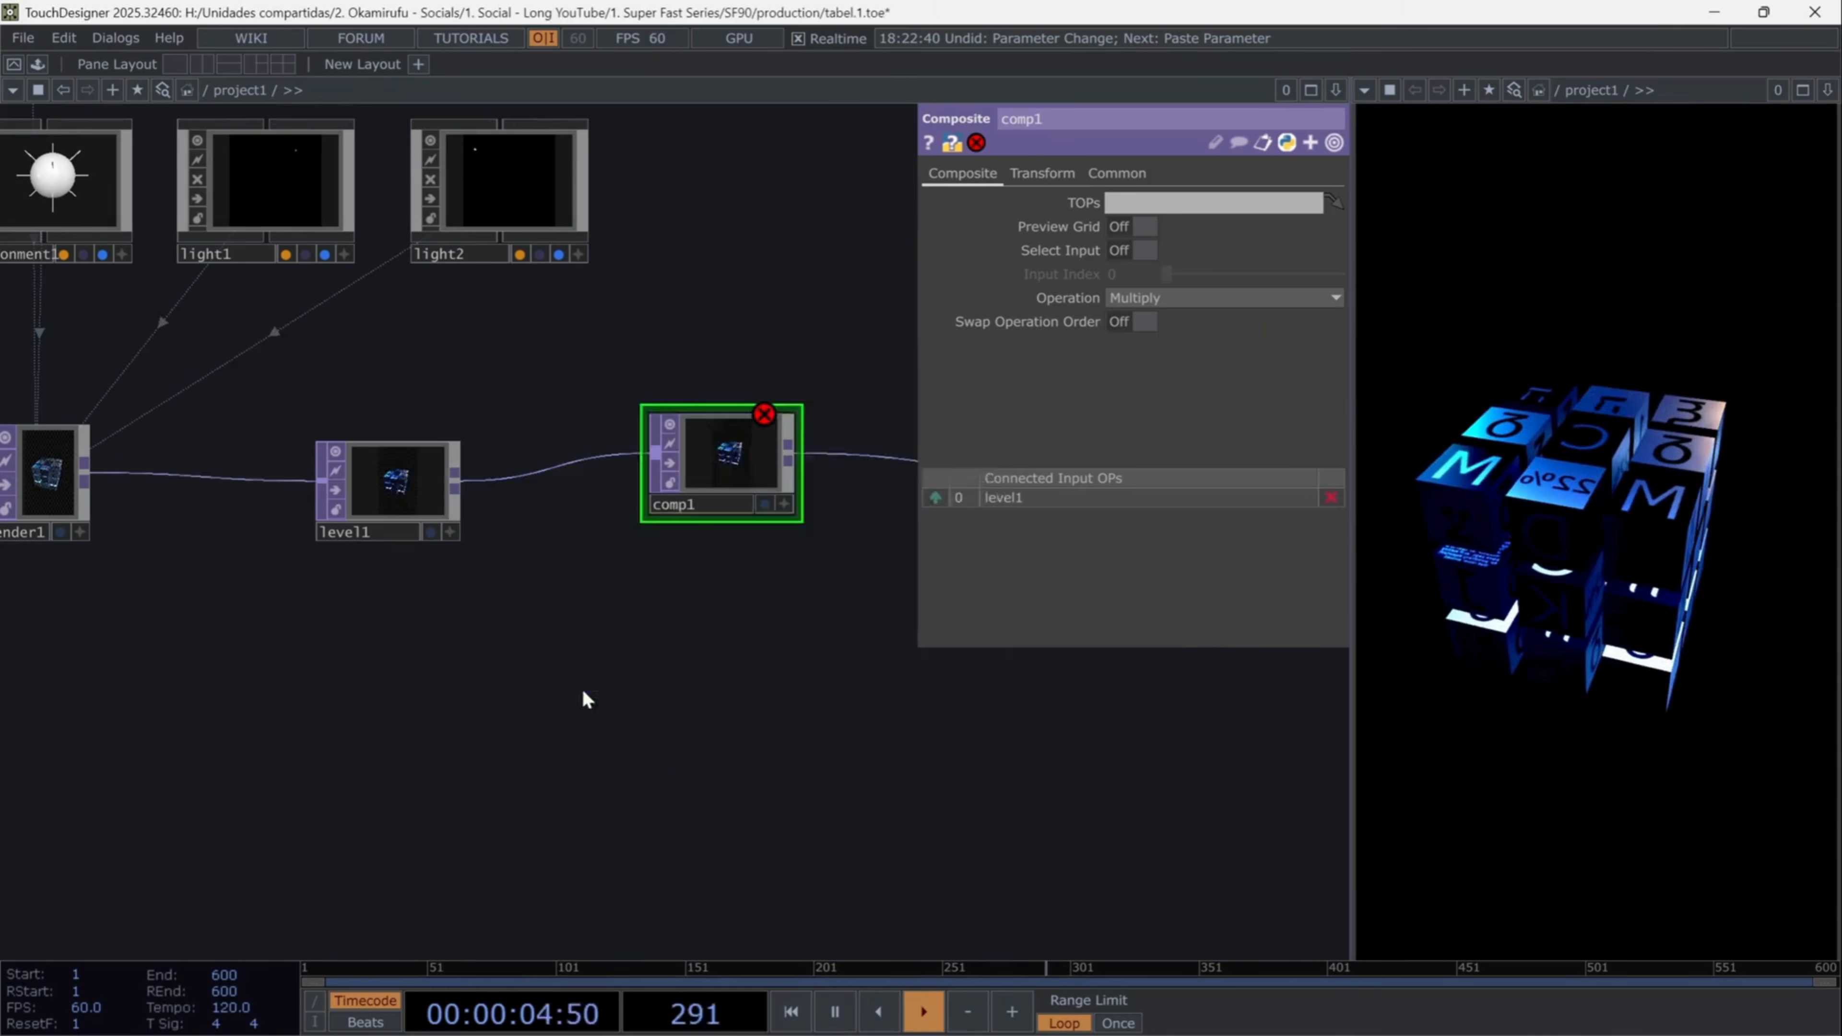
{"action": "left_click", "coordinate": [582, 688]}
{"action": "left_click_drag", "start_coordinate": [600, 685], "coordinate": [489, 685]}
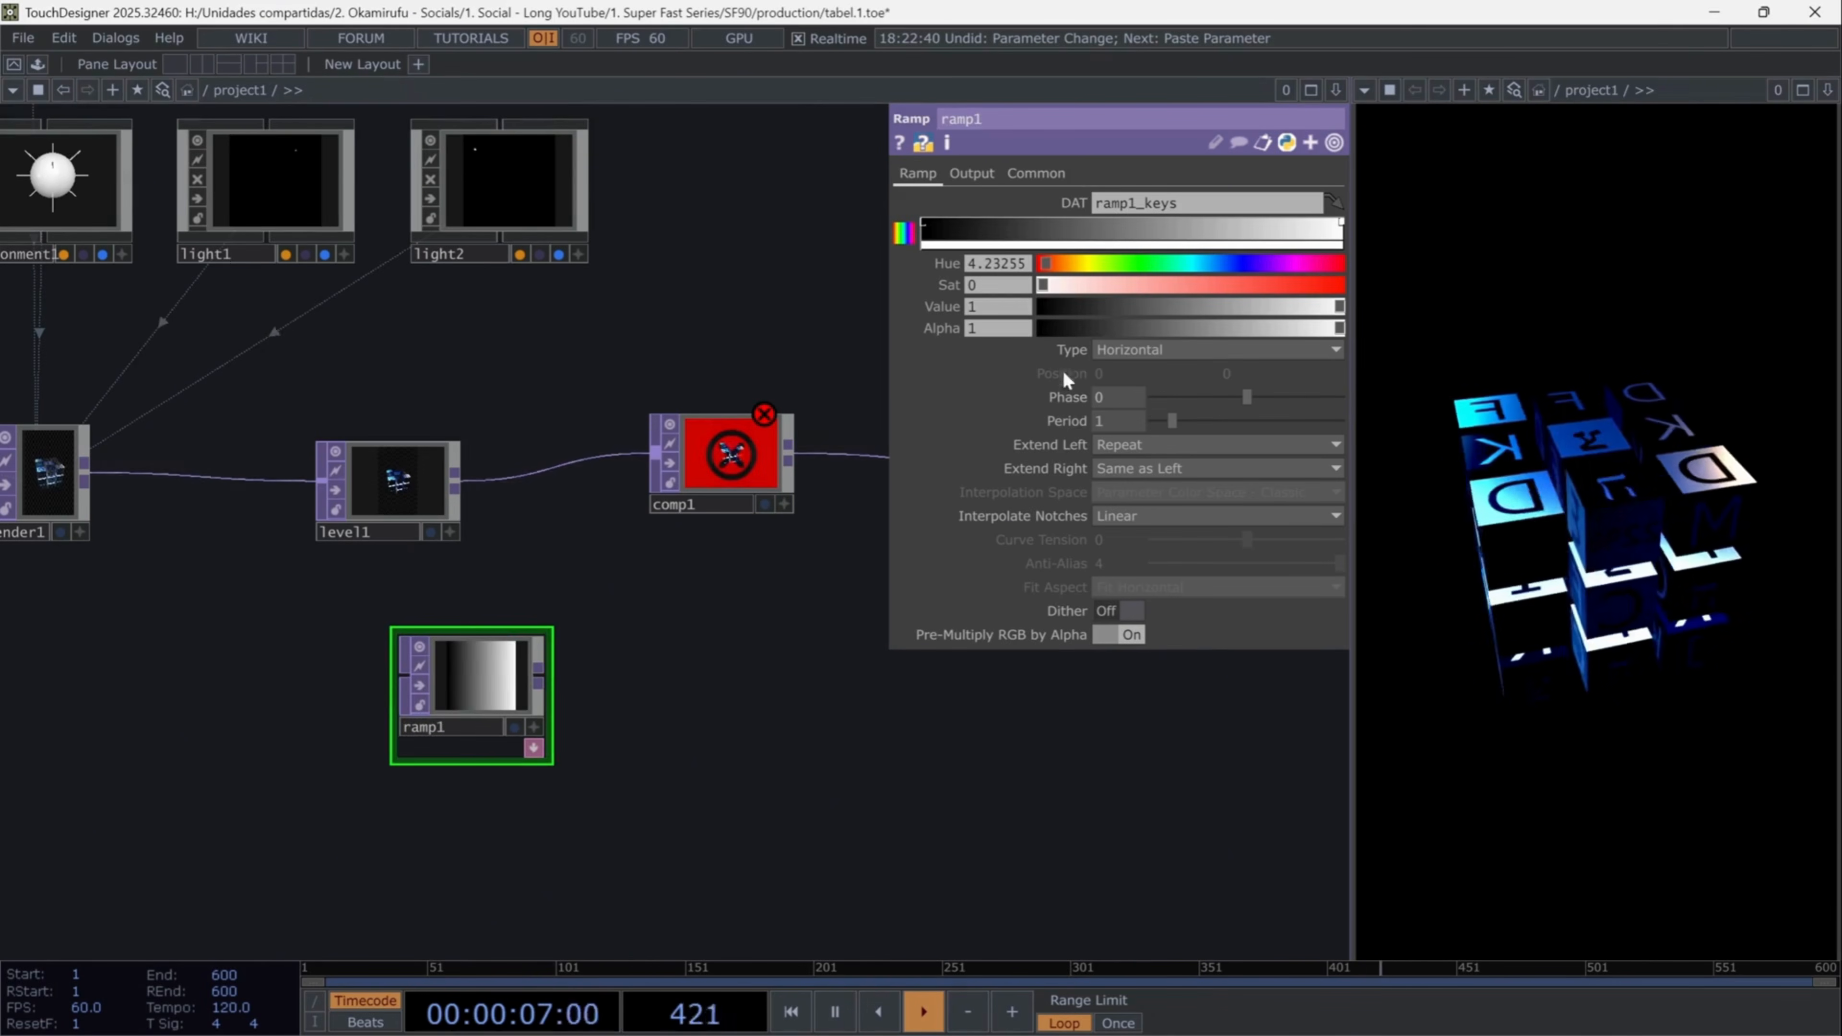
- Make ramp1 a Circular gradient from near white to light gray with an end key Value of 0.688 and a Period of 3
{"action": "left_click", "coordinate": [926, 229]}
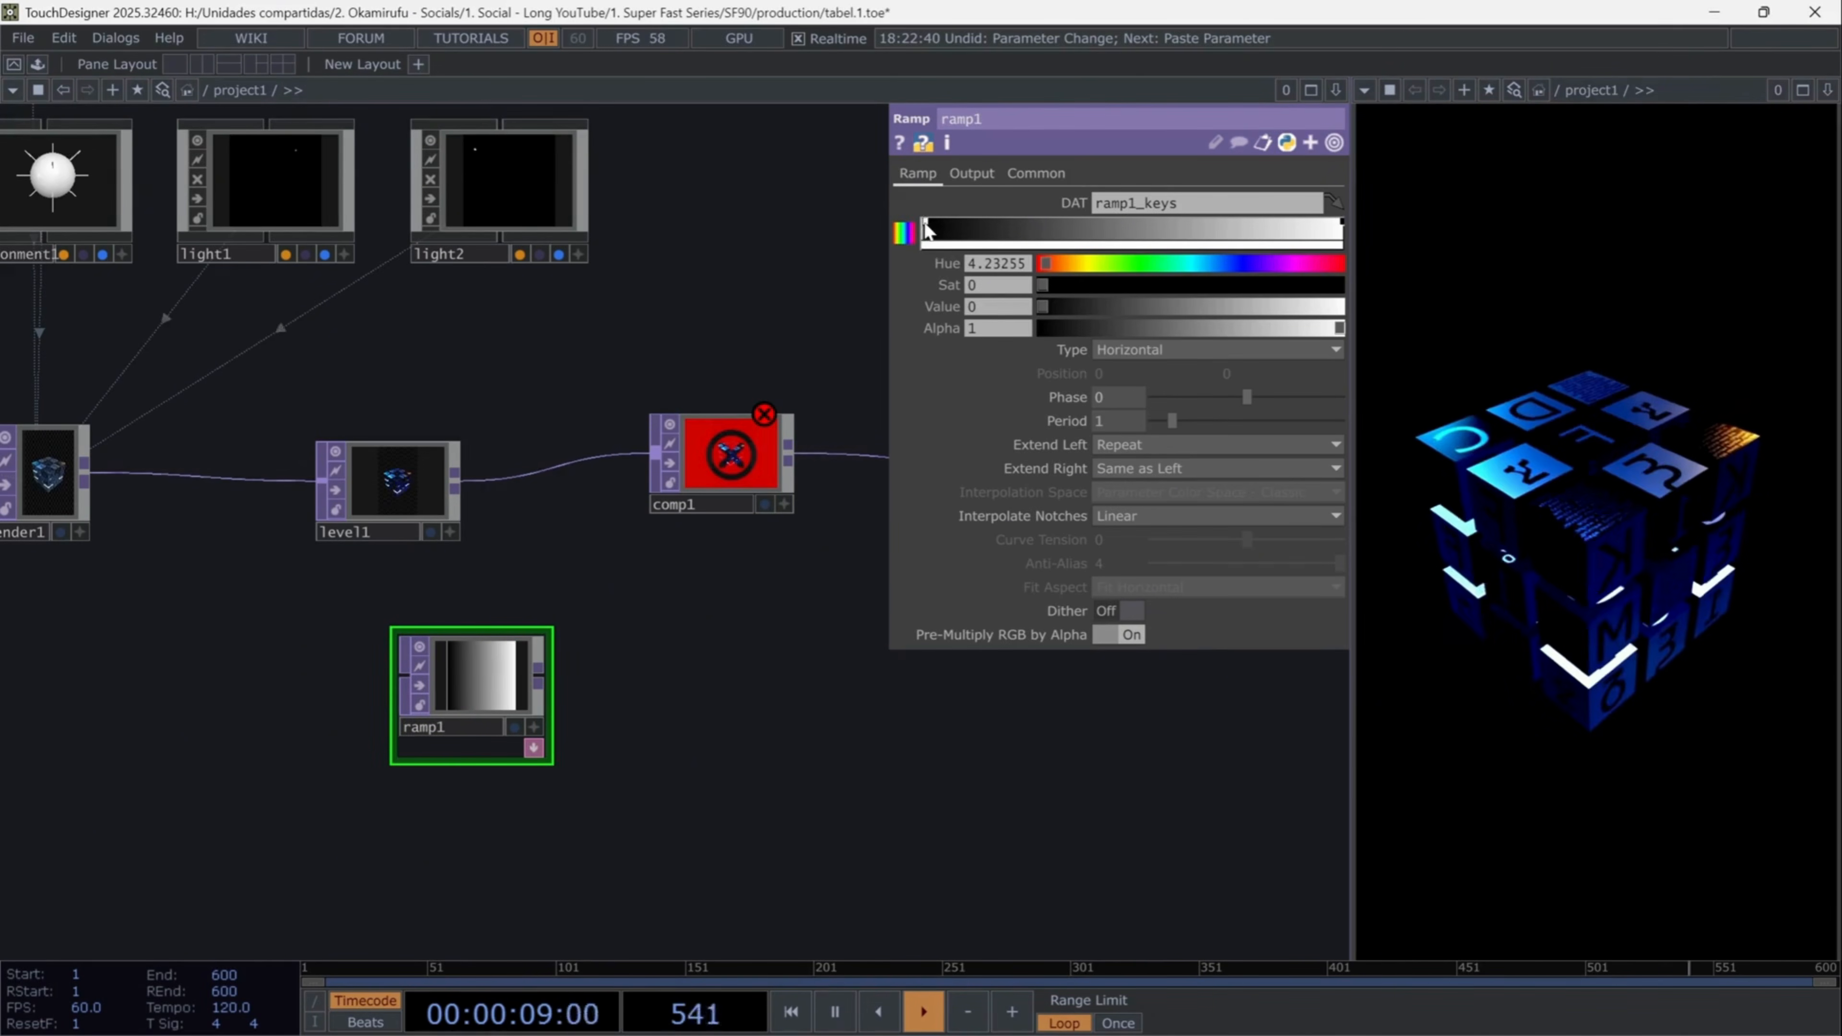
{"action": "left_click_drag", "start_coordinate": [1122, 304], "coordinate": [1247, 300]}
{"action": "left_click", "coordinate": [1340, 226]}
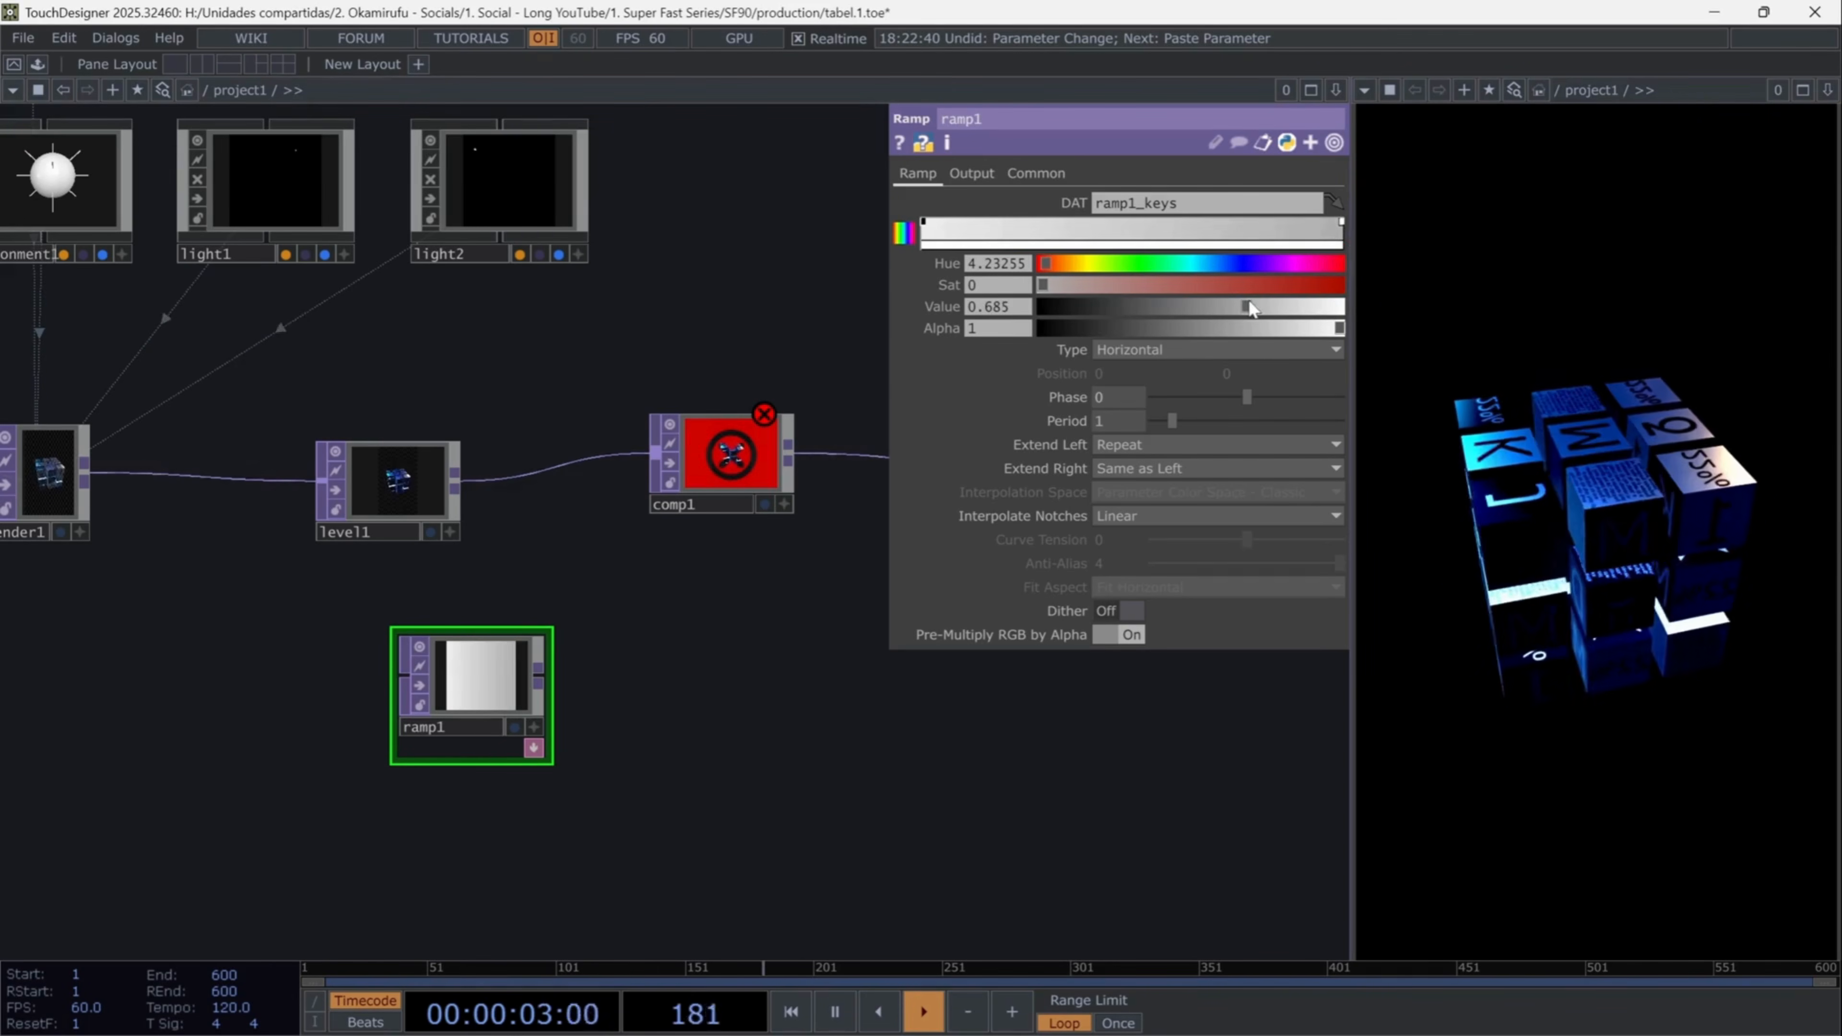
{"action": "left_click", "coordinate": [1152, 350]}
{"action": "left_click", "coordinate": [1126, 437]}
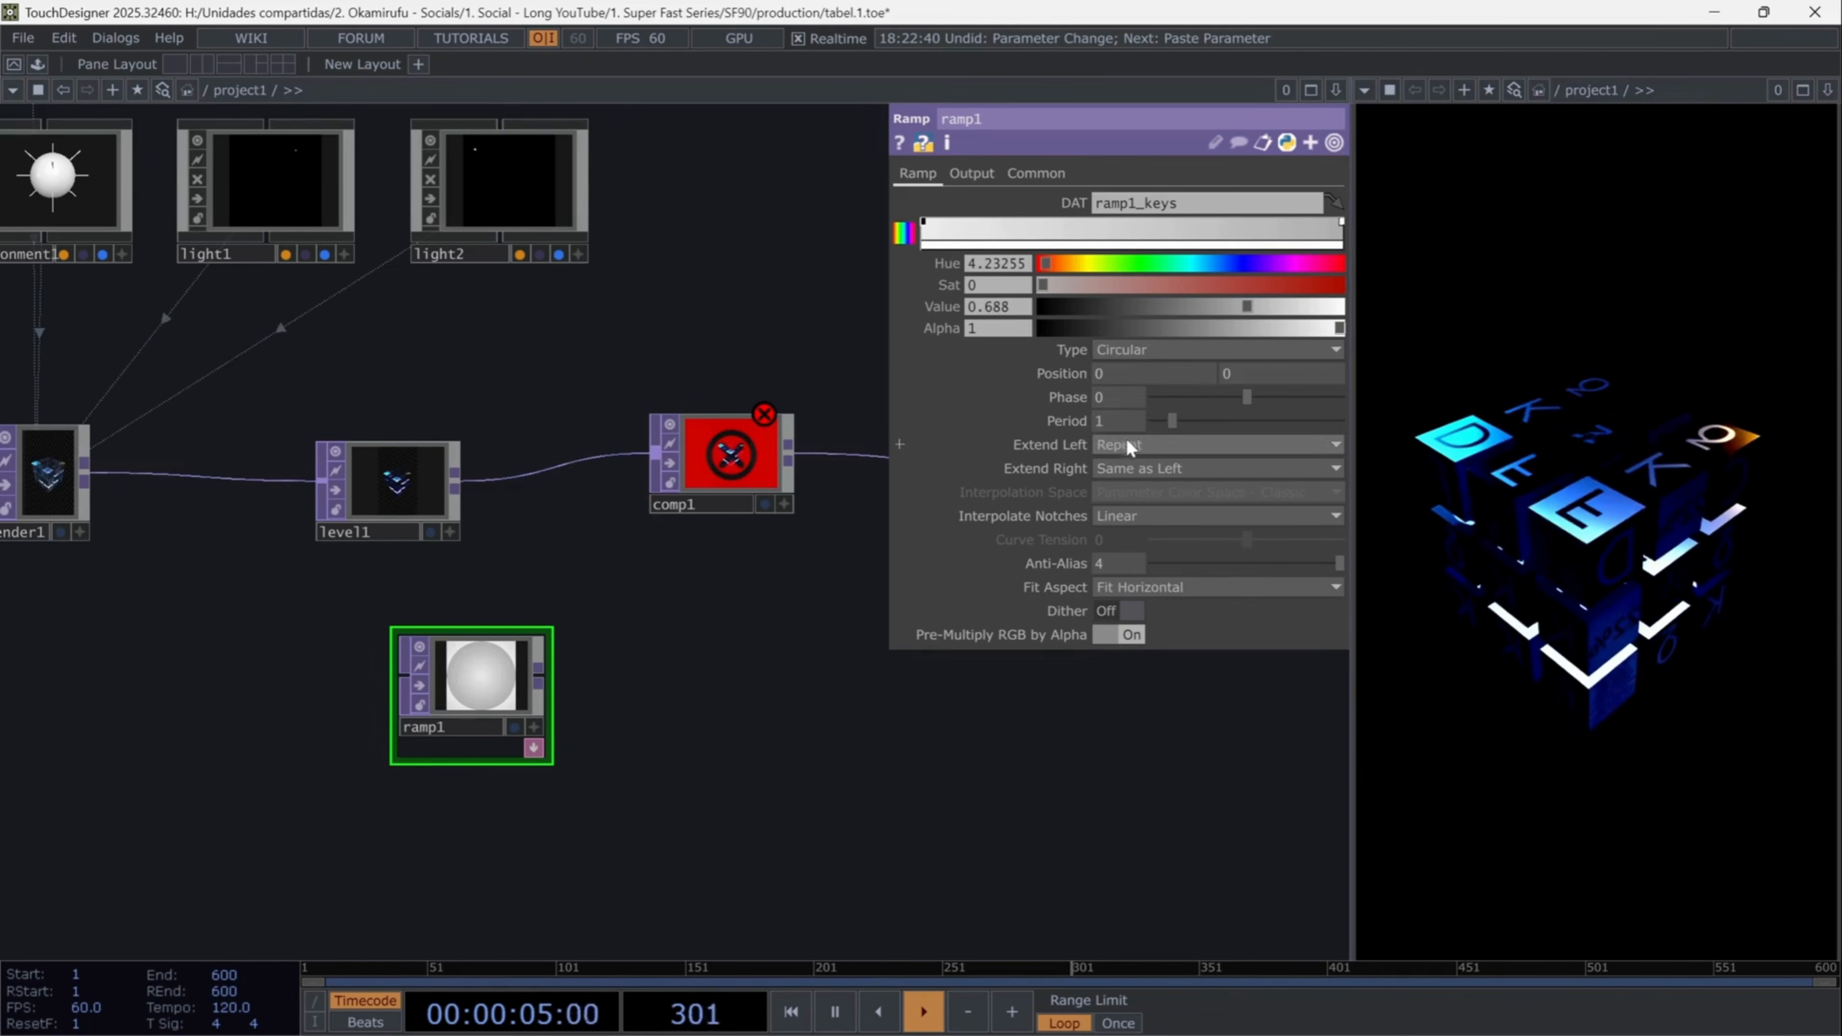
{"action": "key", "text": "Return"}
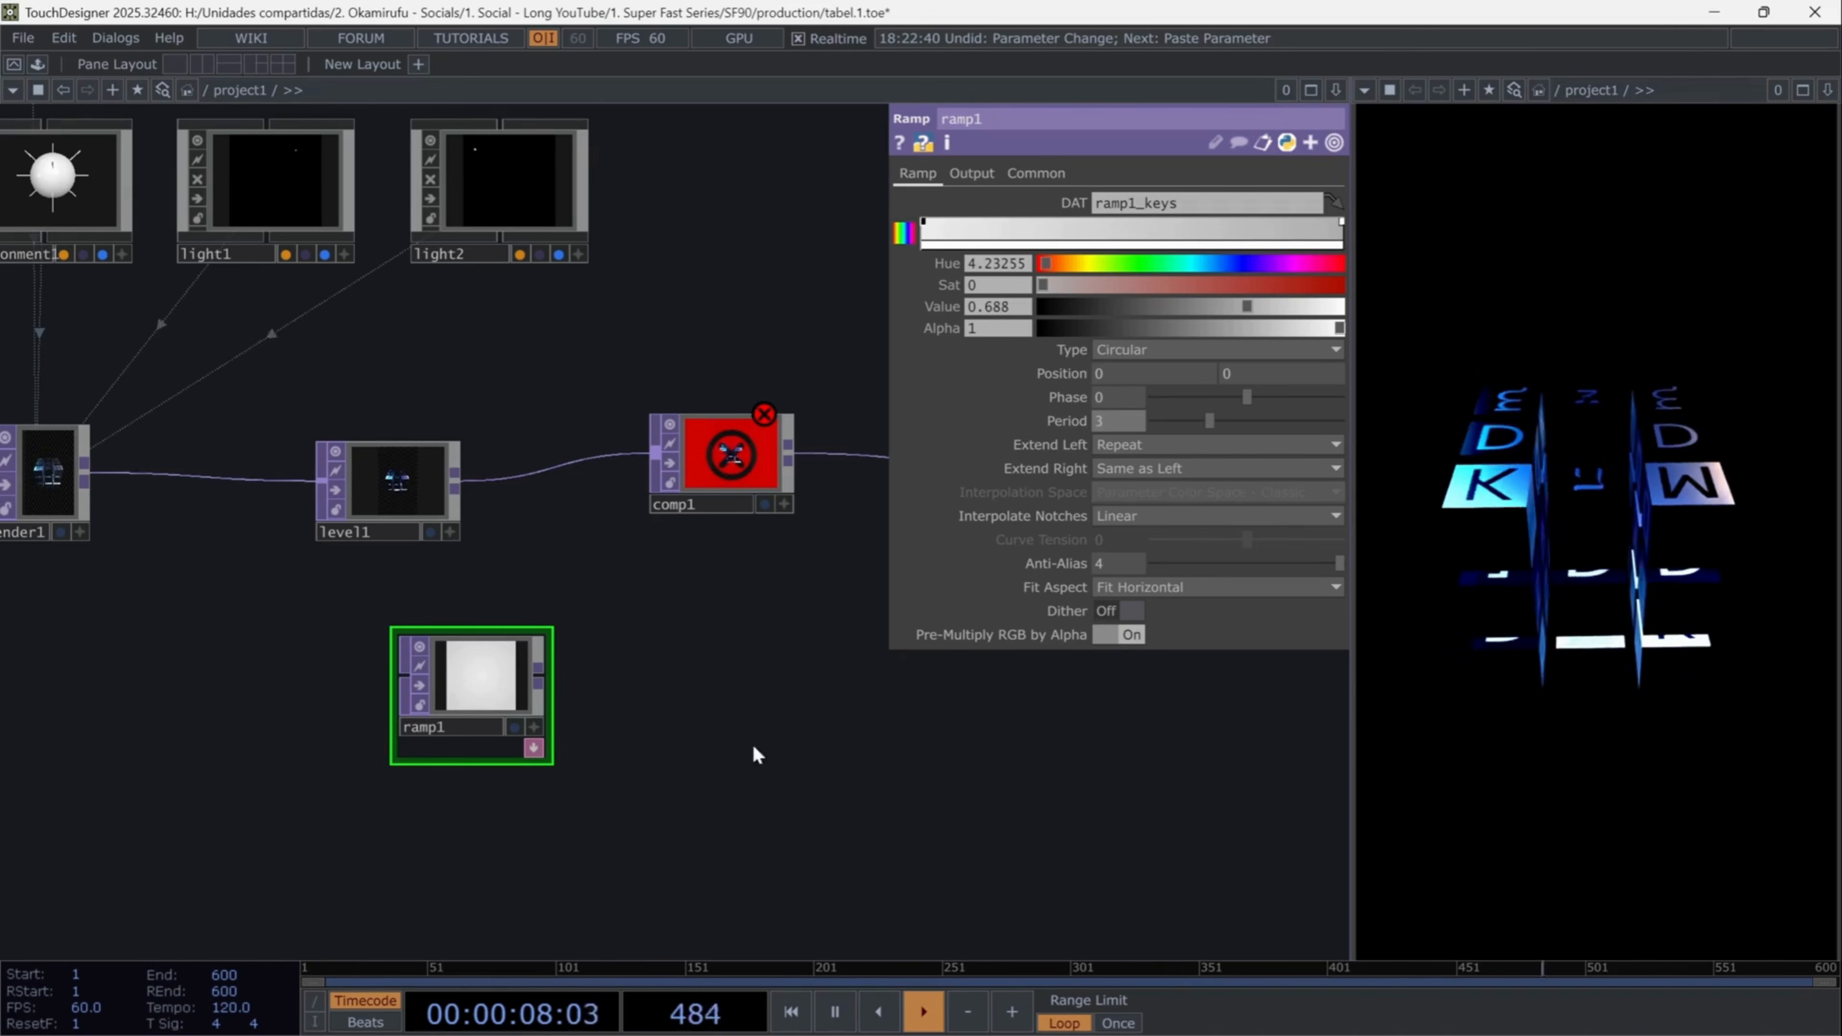
- Set ramp1's resolution to 720 by 1280
{"action": "left_click", "coordinate": [1045, 168]}
{"action": "left_click", "coordinate": [1045, 169]}
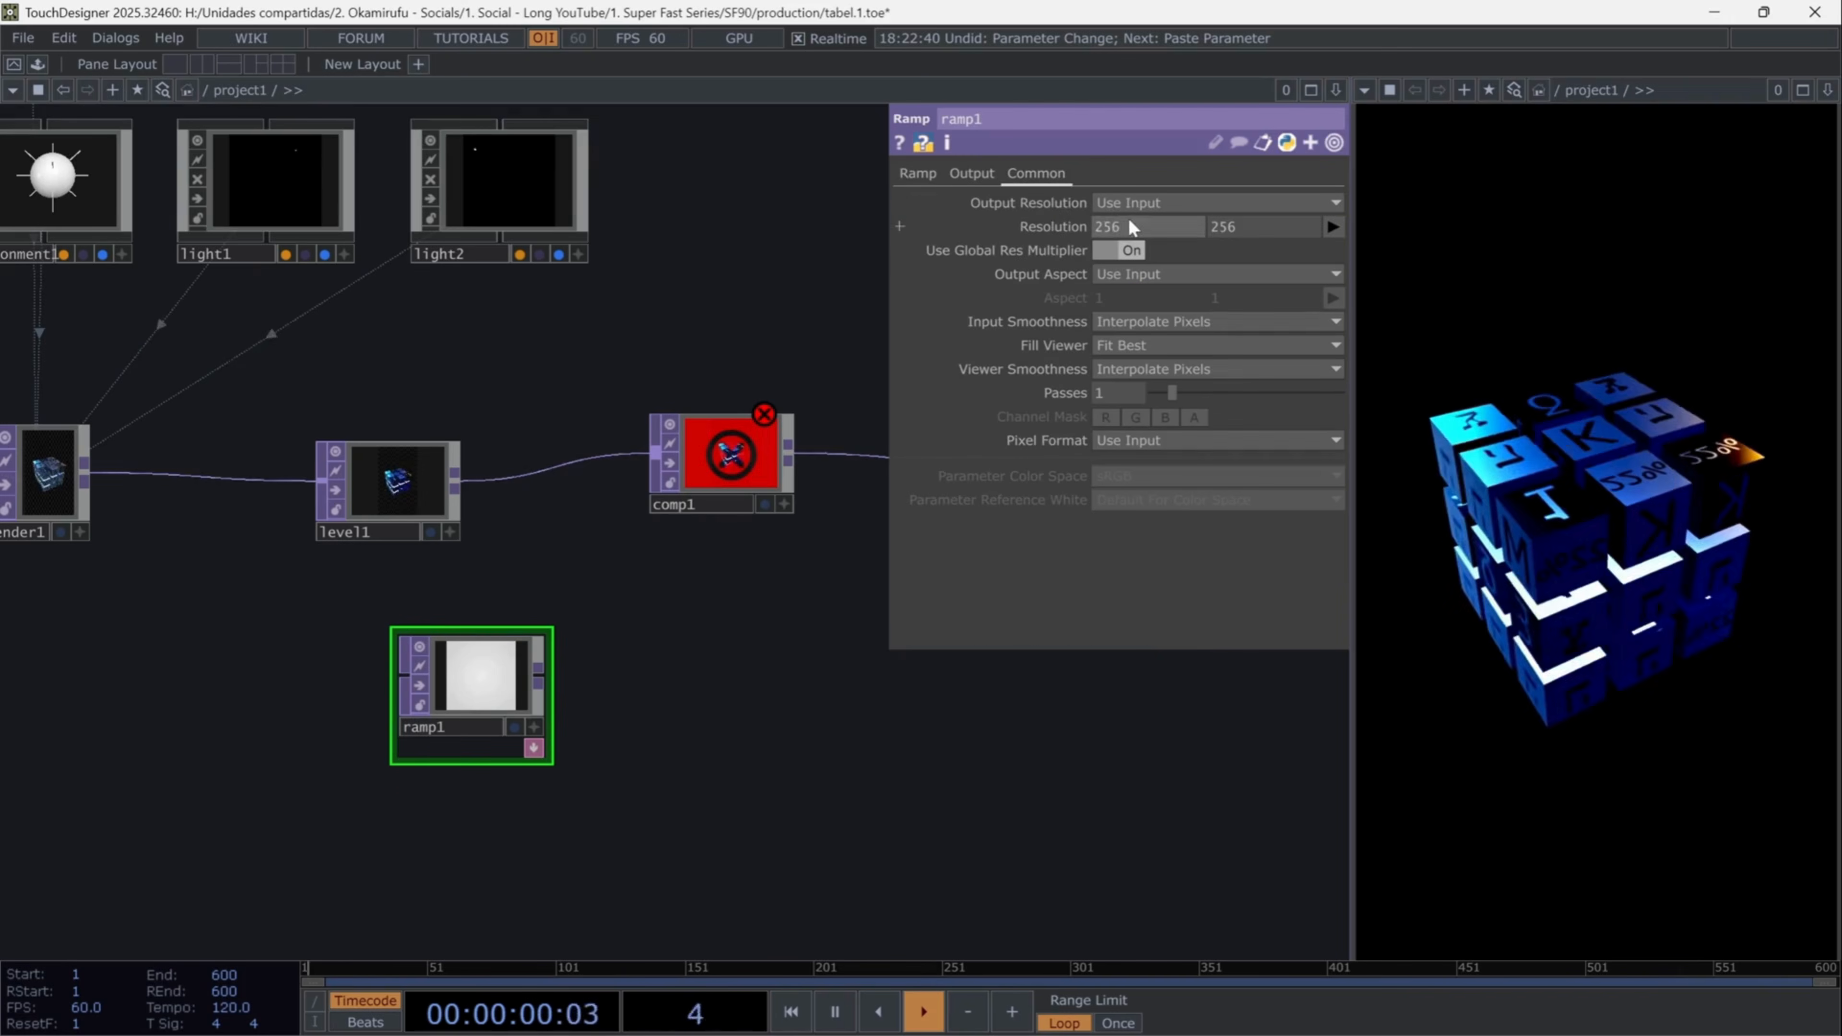
{"action": "type", "text": "720"}
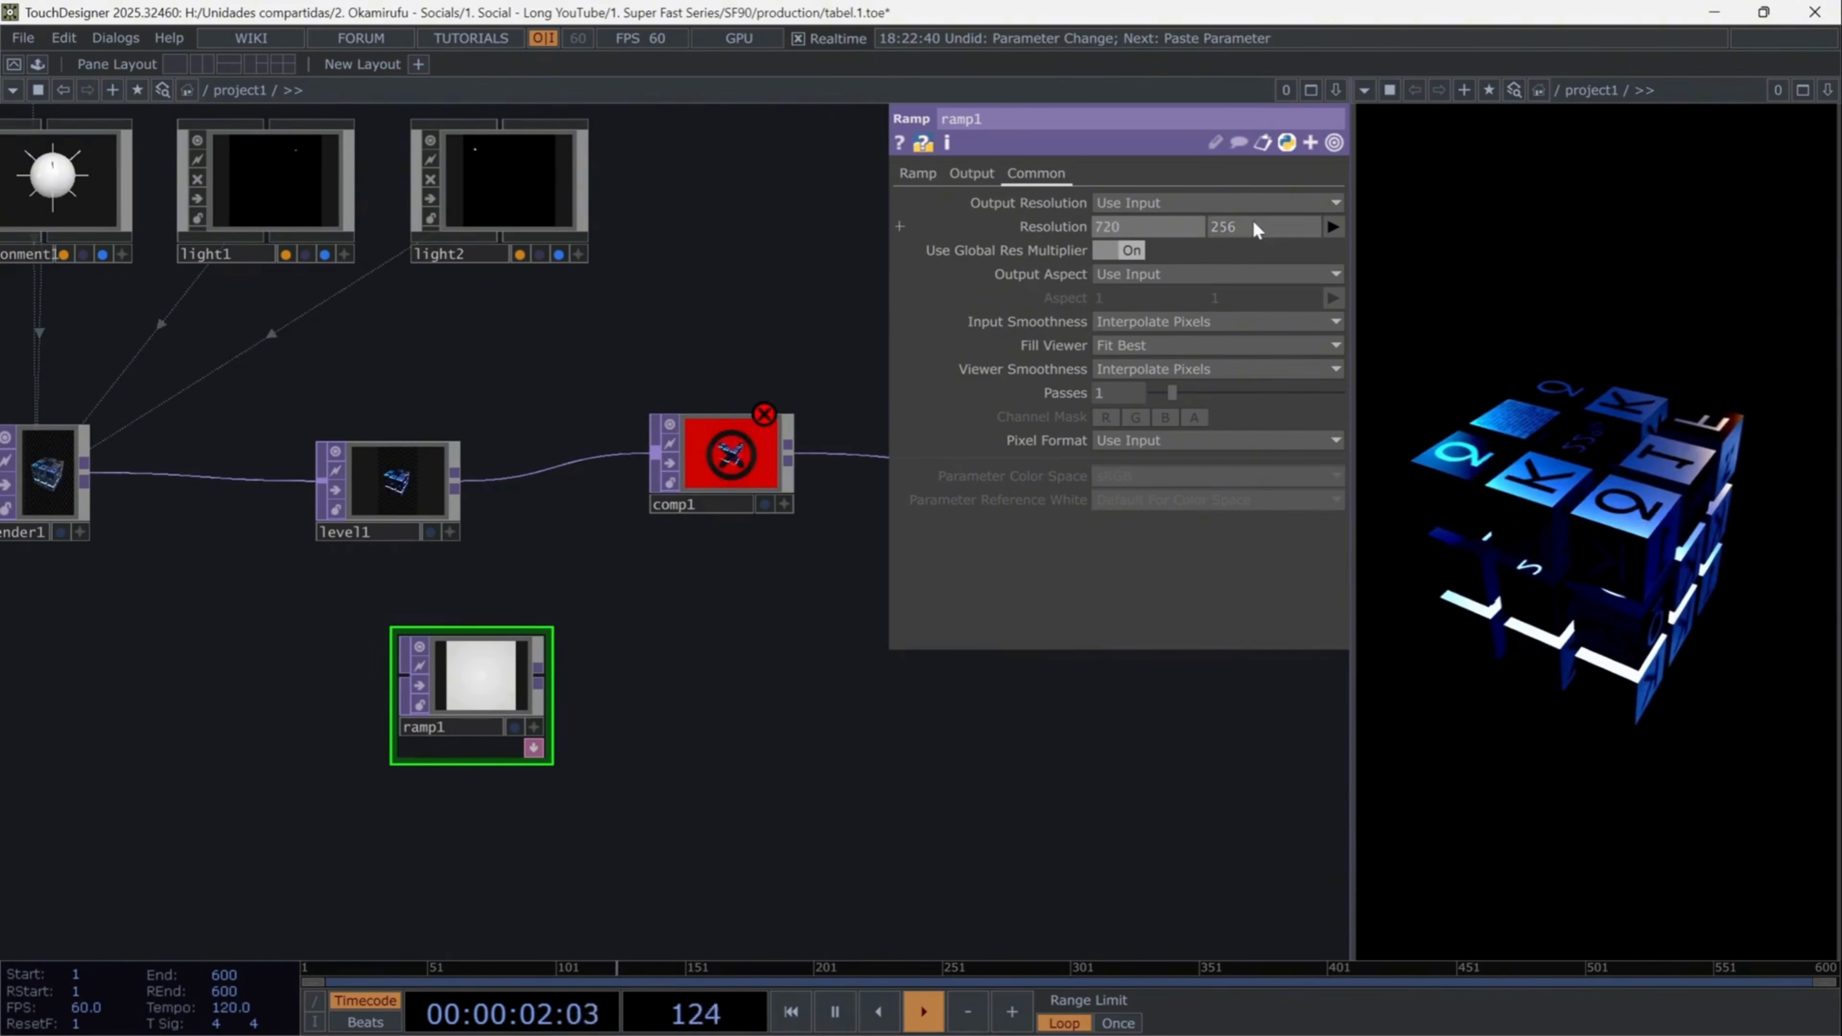
{"action": "left_click_drag", "start_coordinate": [1258, 228], "coordinate": [1185, 233]}
{"action": "type", "text": "1280"}
{"action": "key", "text": "Return"}
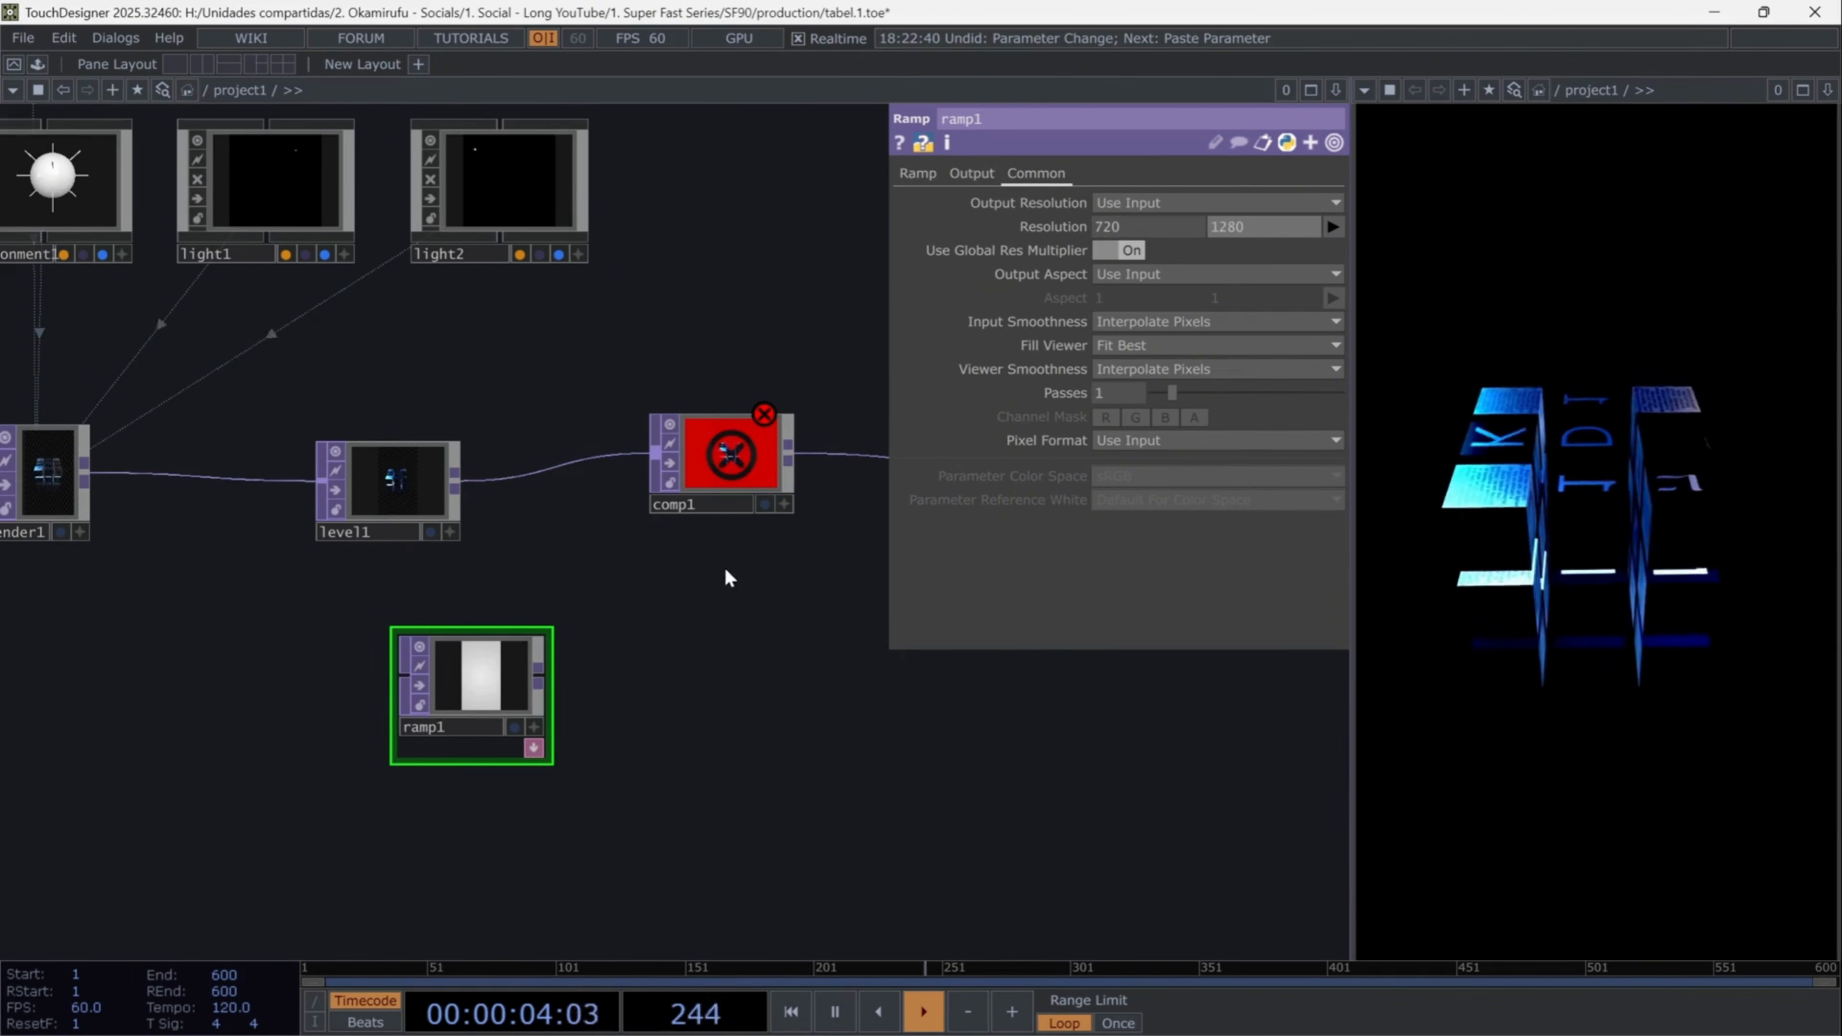
- Connect ramp1 as the second input of comp1 and set comp1's Operation to Over
{"action": "left_click_drag", "start_coordinate": [540, 679], "coordinate": [658, 454]}
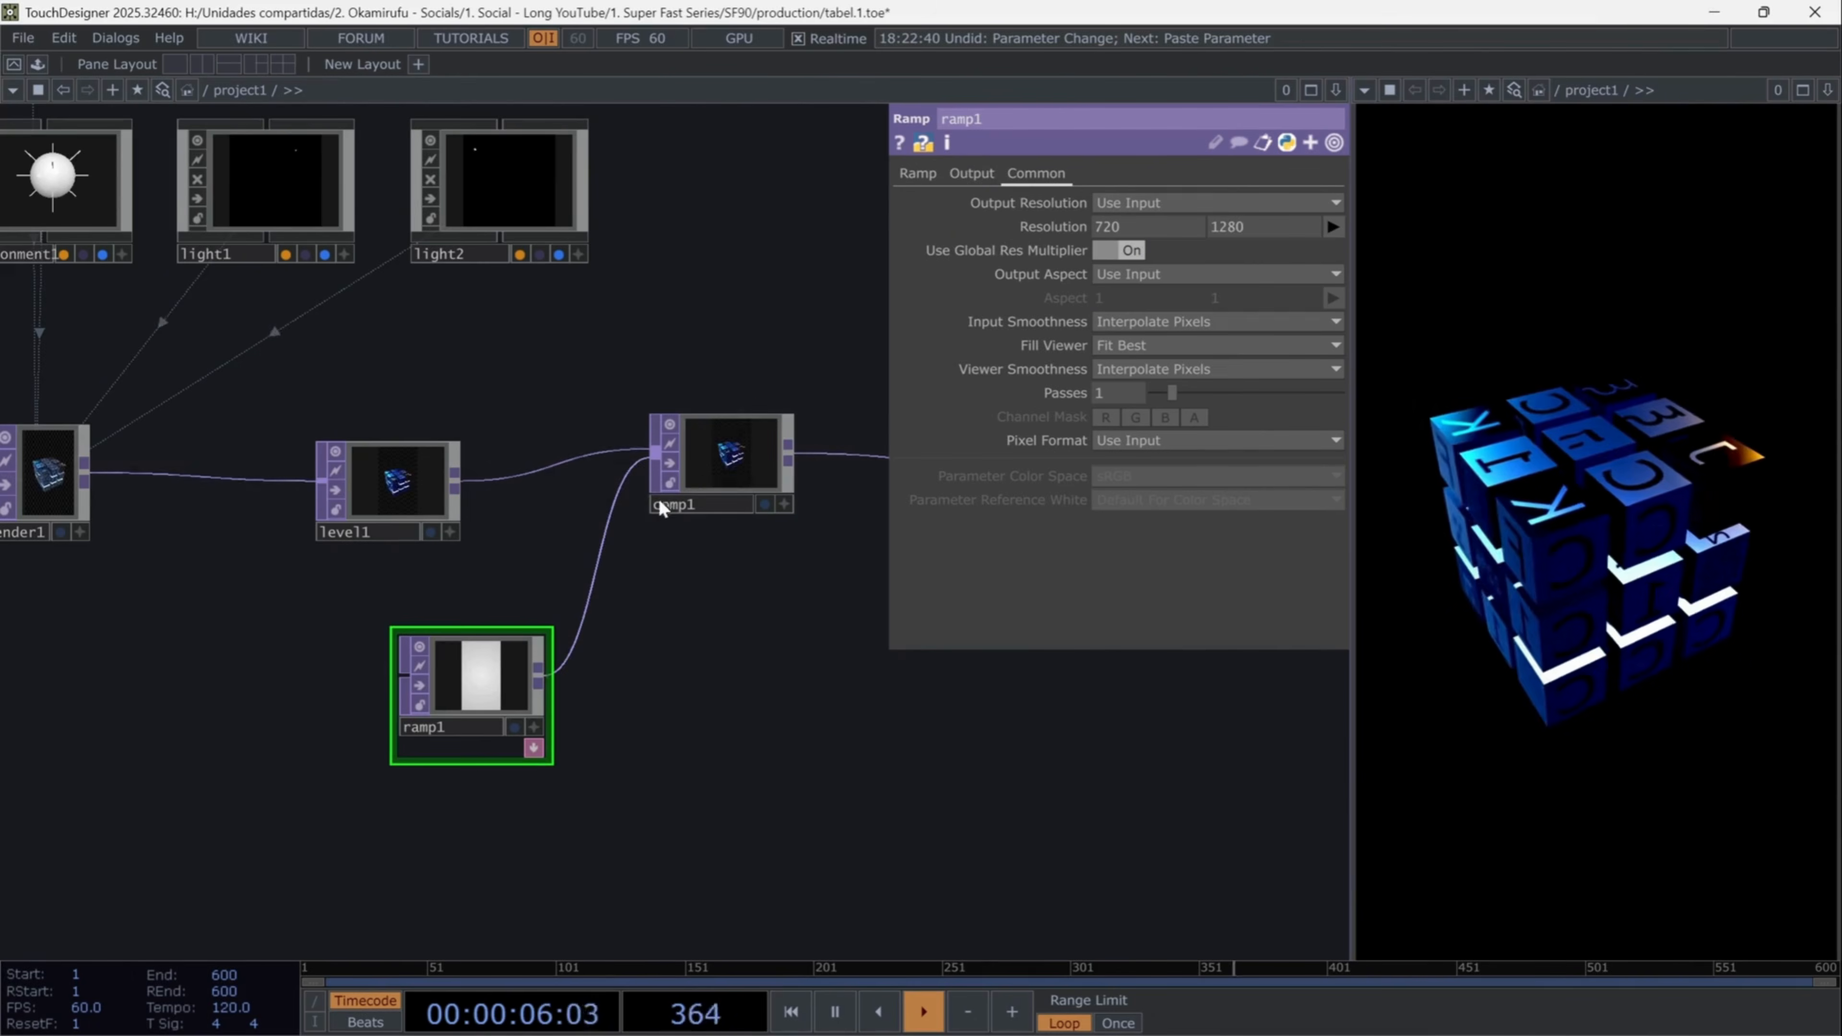
{"action": "left_click", "coordinate": [734, 473]}
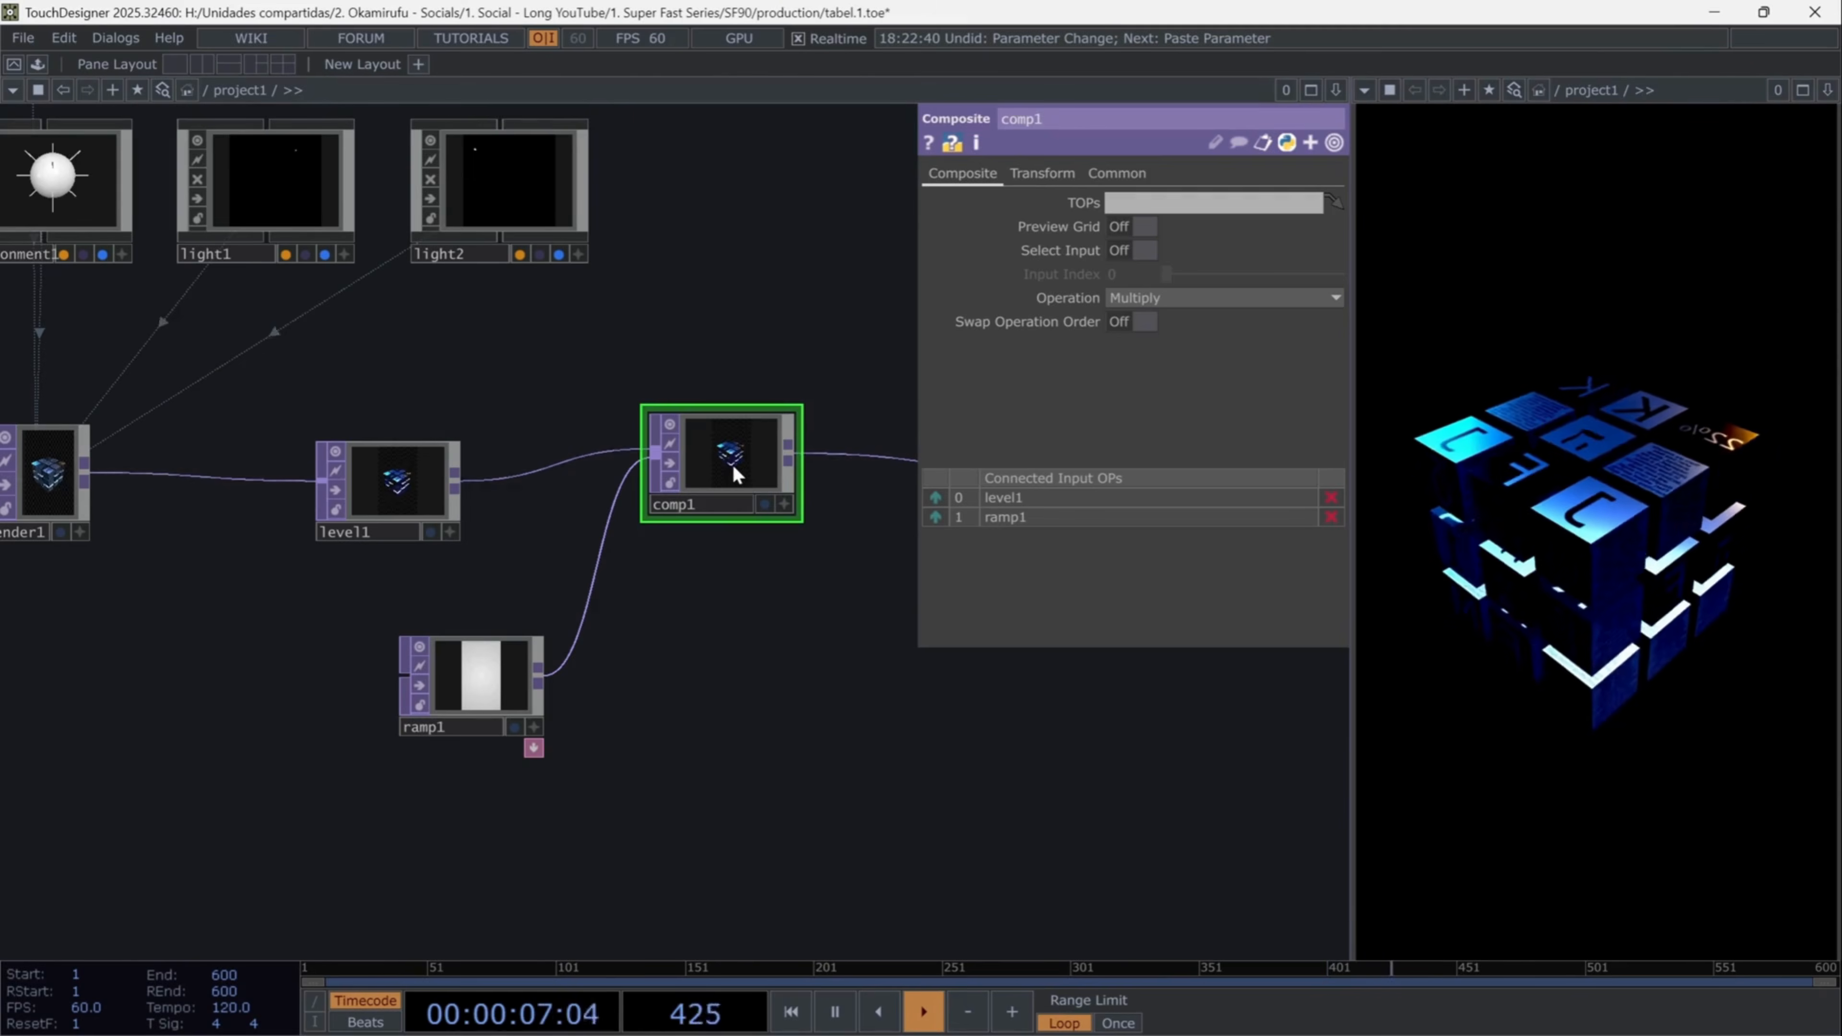
{"action": "left_click", "coordinate": [1157, 299]}
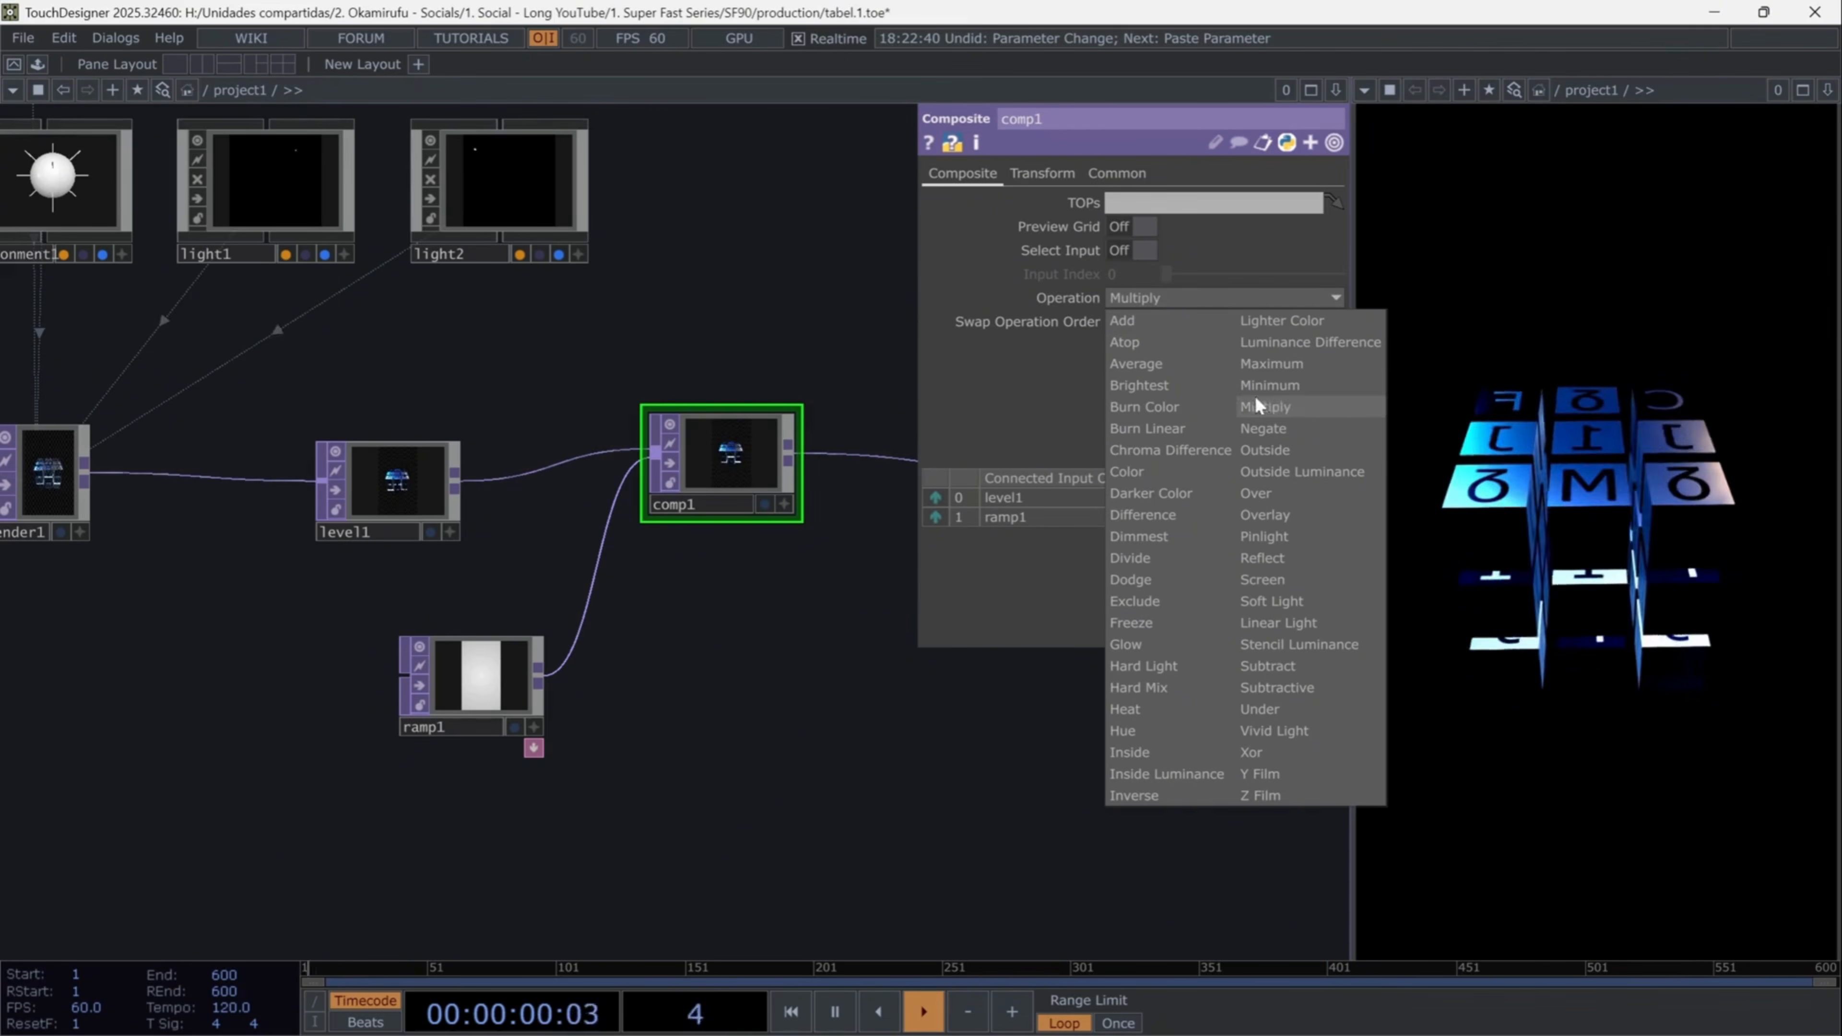
{"action": "left_click", "coordinate": [1263, 493]}
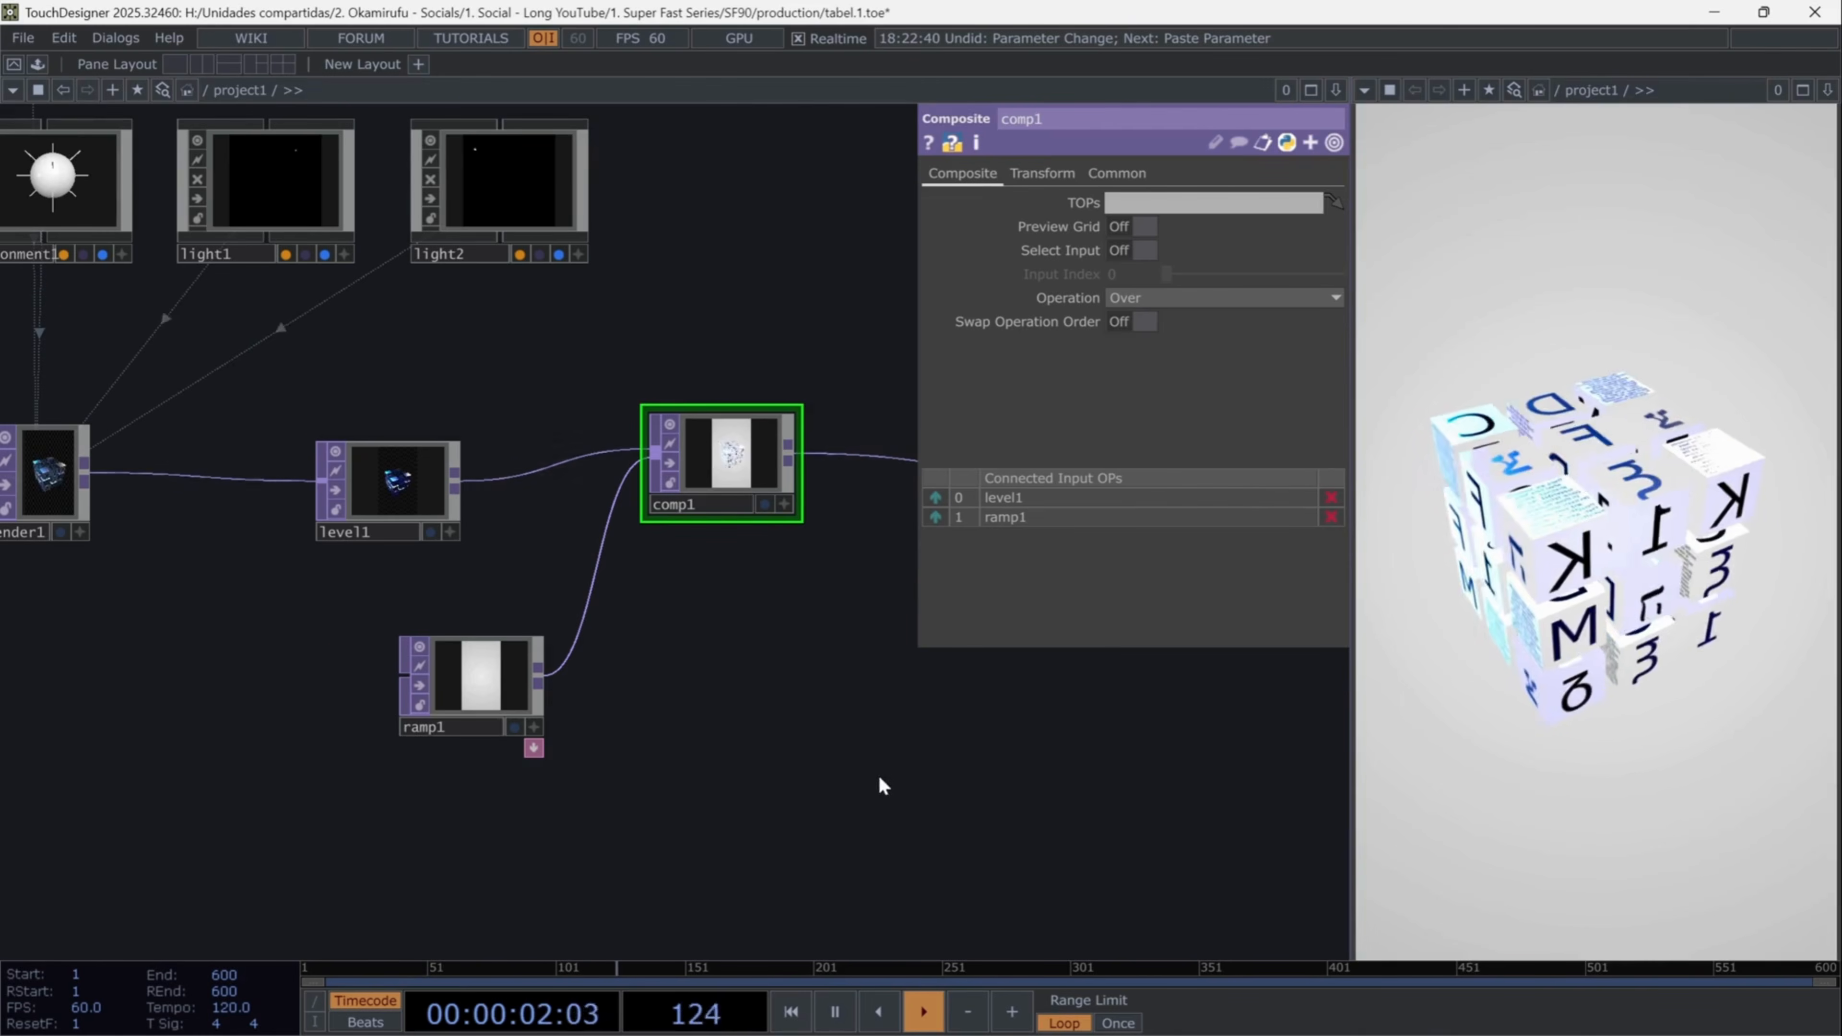
- Change the Pixel Format of comp1
{"action": "left_click_drag", "start_coordinate": [881, 785], "coordinate": [551, 798]}
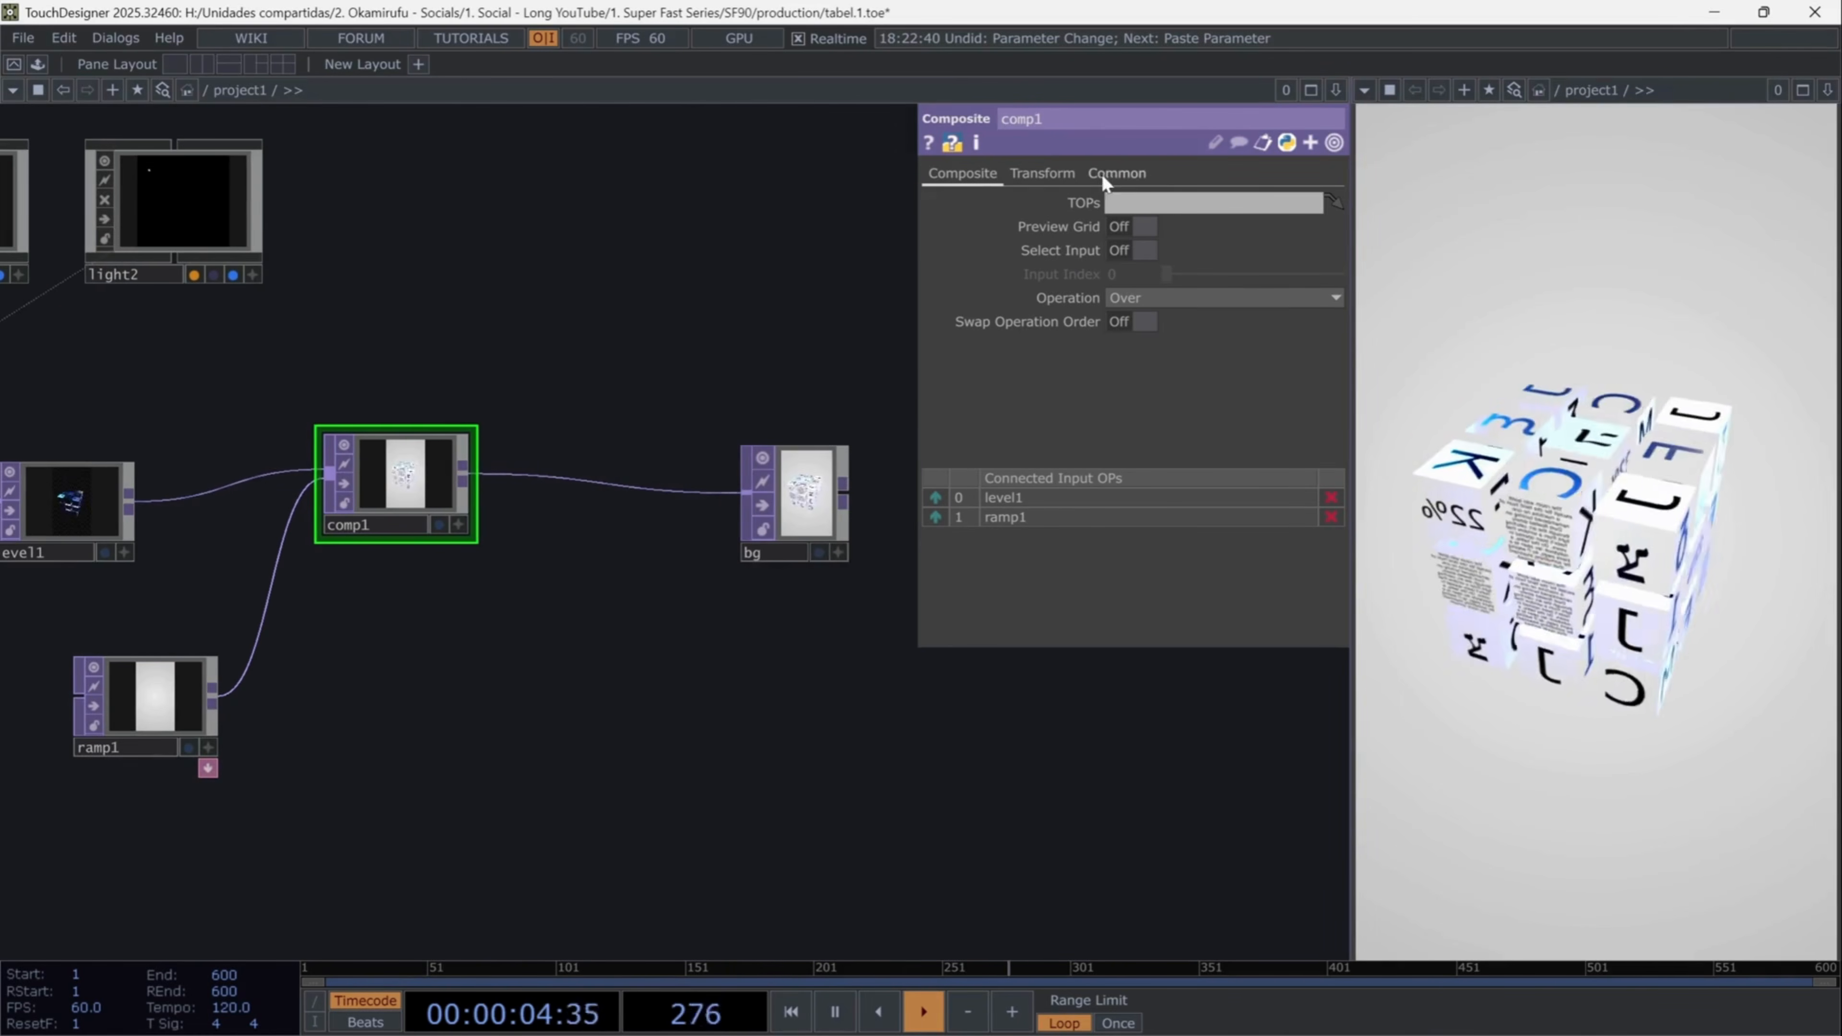
{"action": "left_click", "coordinate": [1103, 174]}
{"action": "left_click", "coordinate": [1140, 438]}
{"action": "left_click", "coordinate": [1150, 524]}
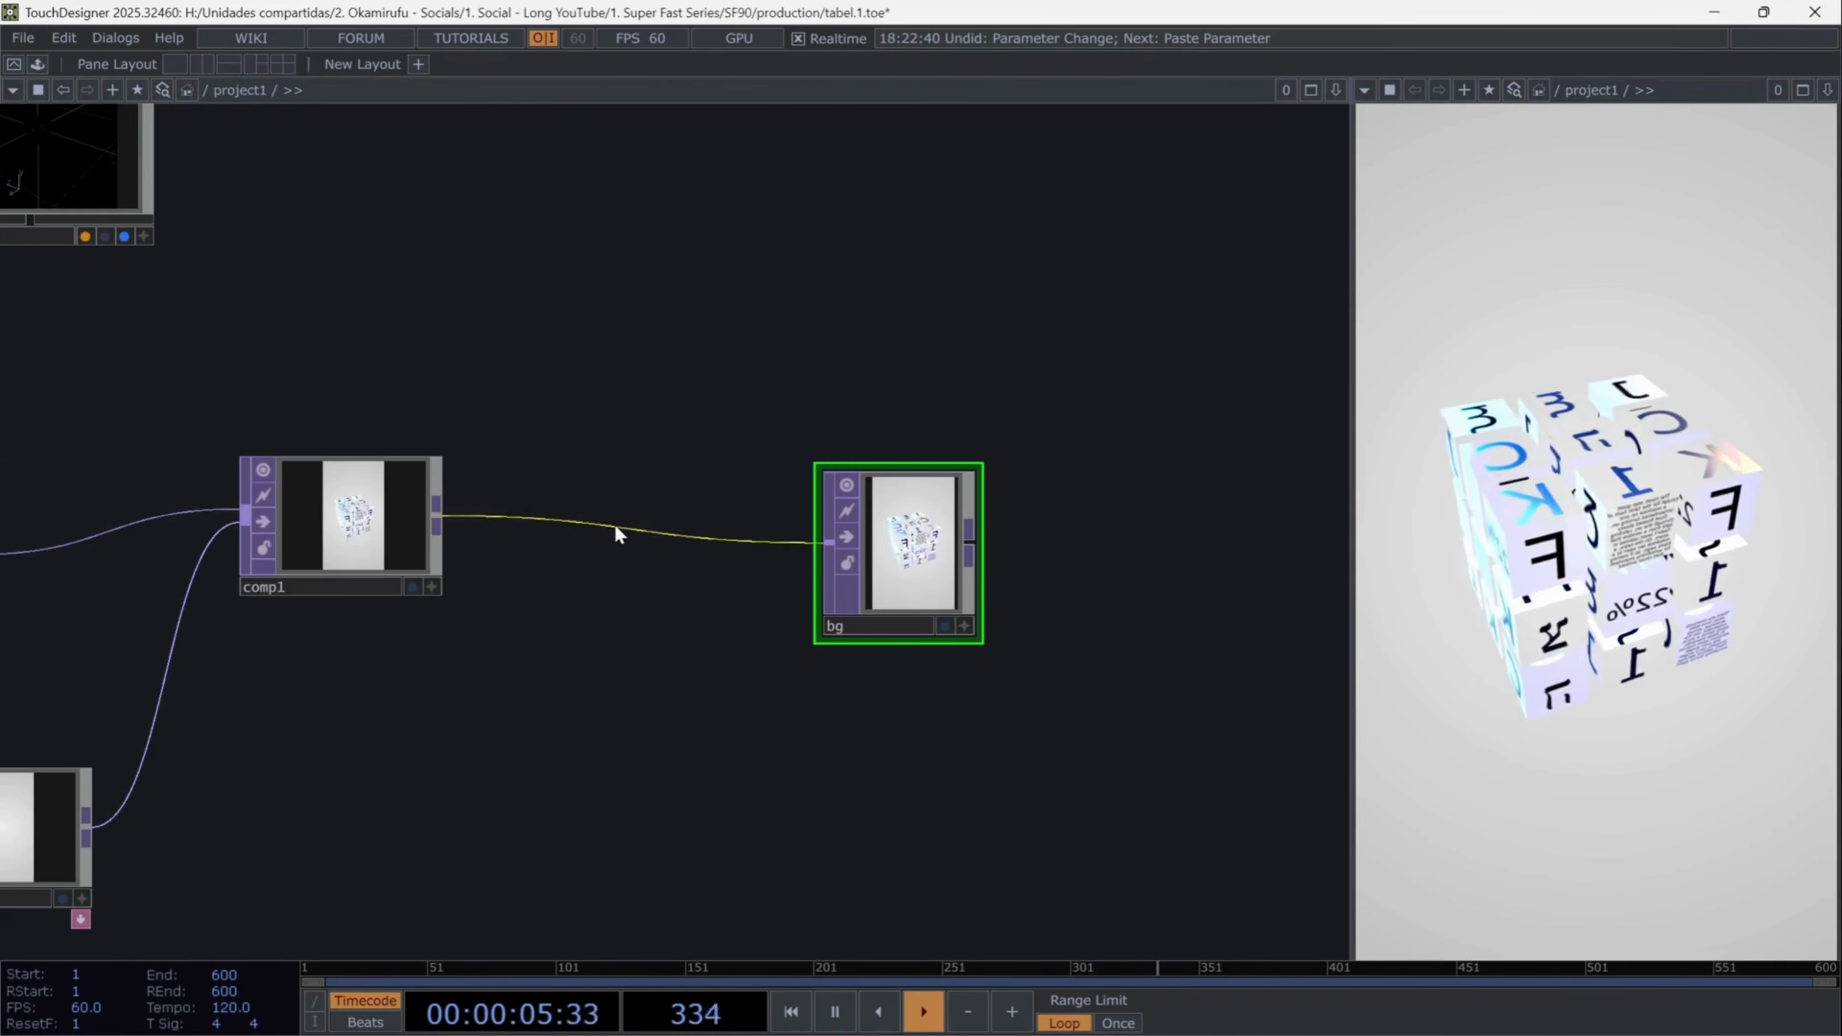
- Insert a Level TOP between comp1 and bg and adjust its Contrast
{"action": "right_click", "coordinate": [616, 535]}
{"action": "left_click", "coordinate": [641, 504]}
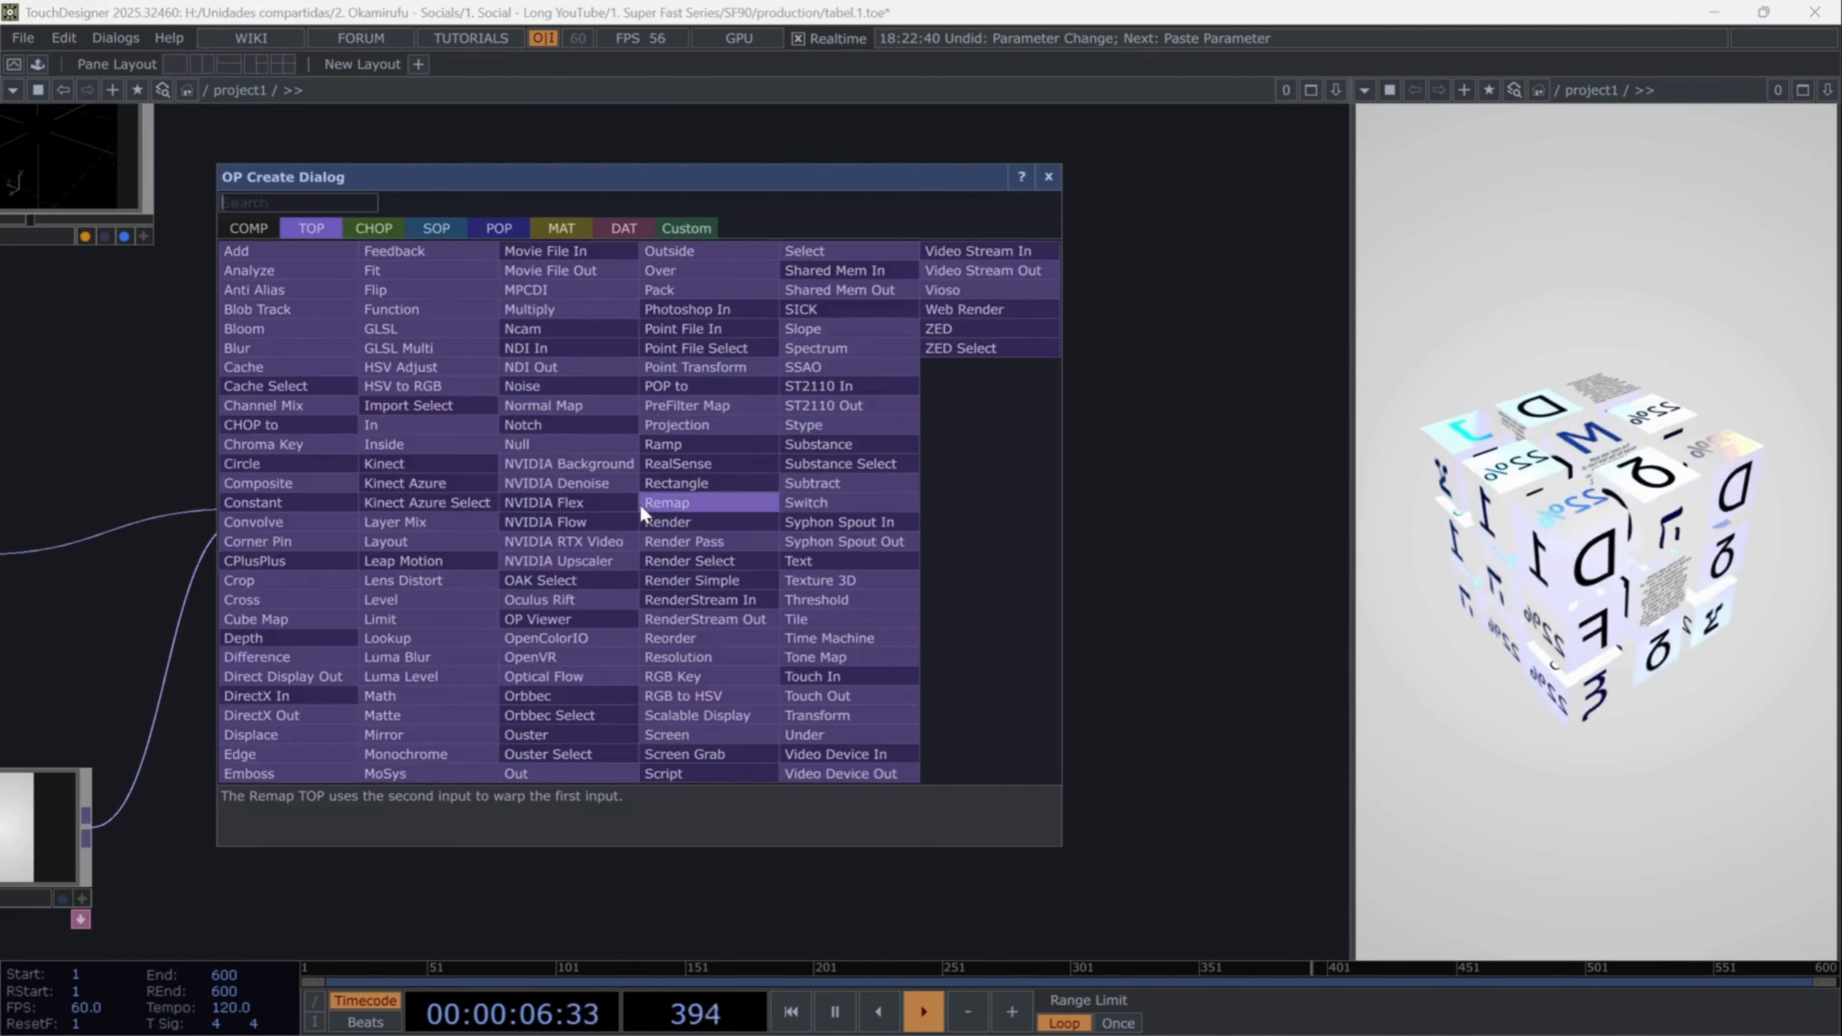
{"action": "type", "text": "leve"}
{"action": "key", "text": "Return"}
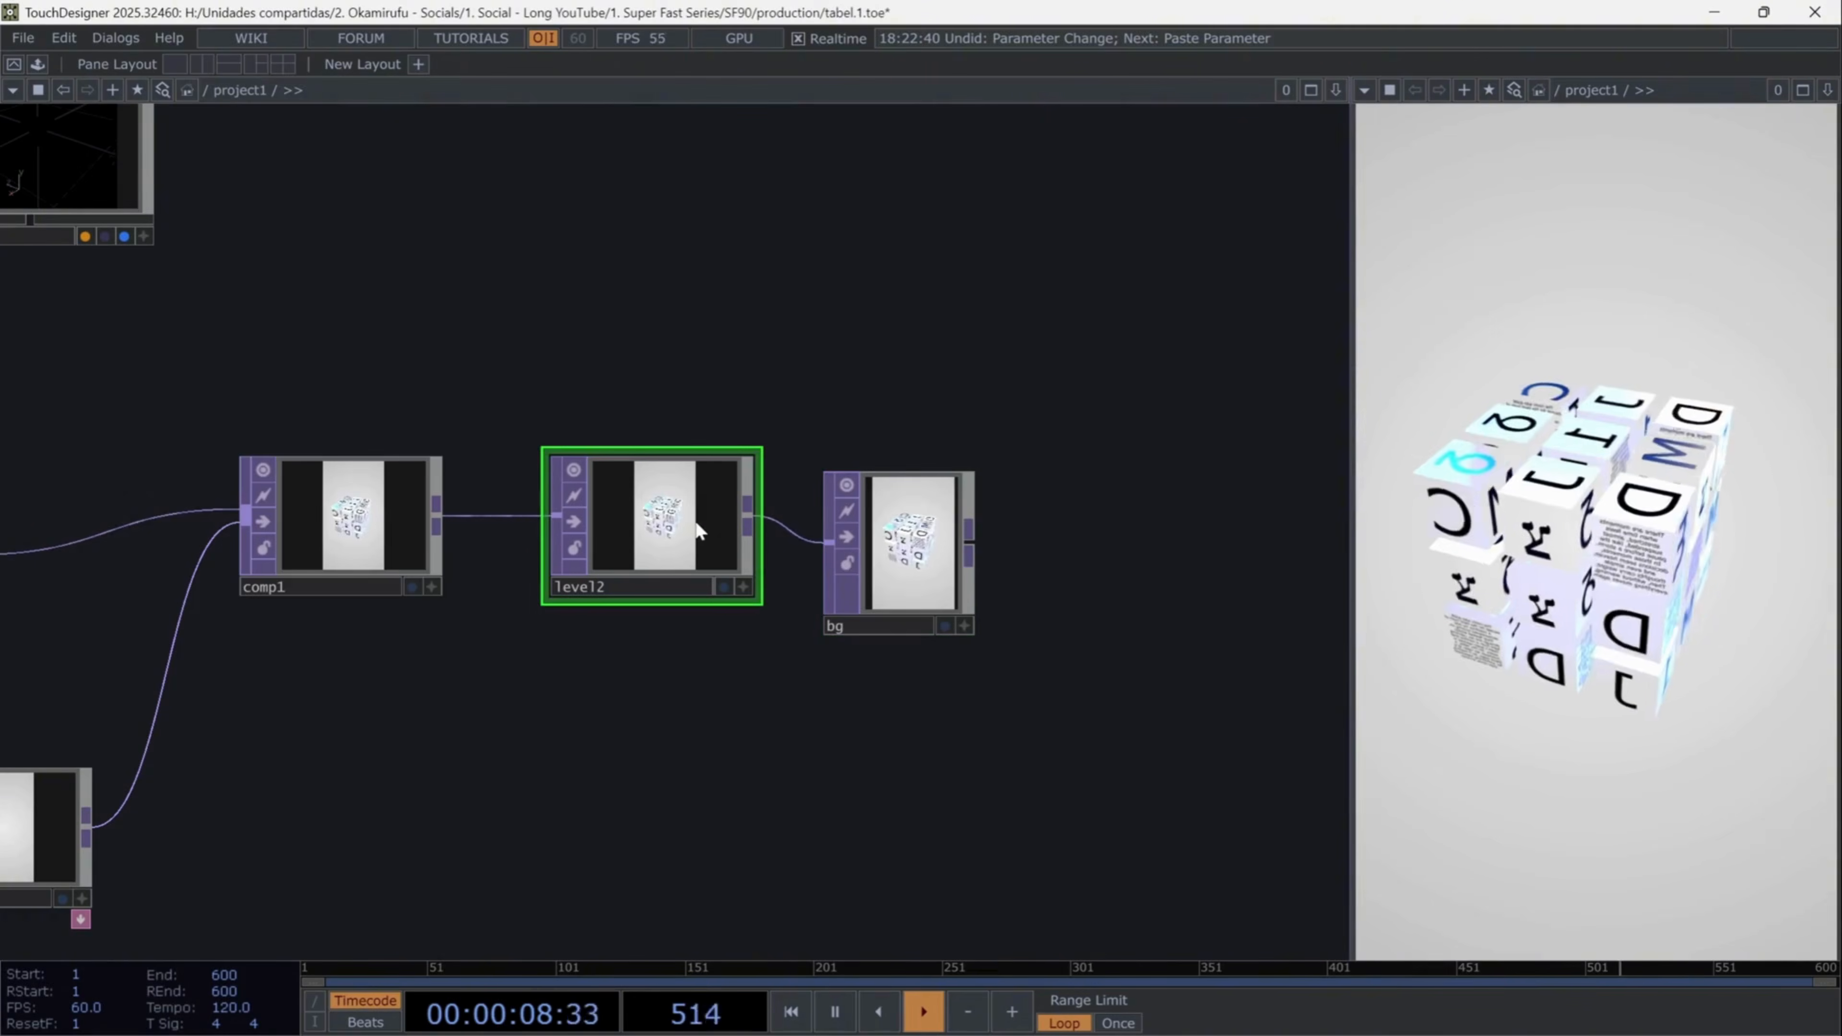
{"action": "key", "text": "p"}
{"action": "left_click", "coordinate": [1144, 319]}
{"action": "type", "text": "0.7"}
{"action": "key", "text": "Return"}
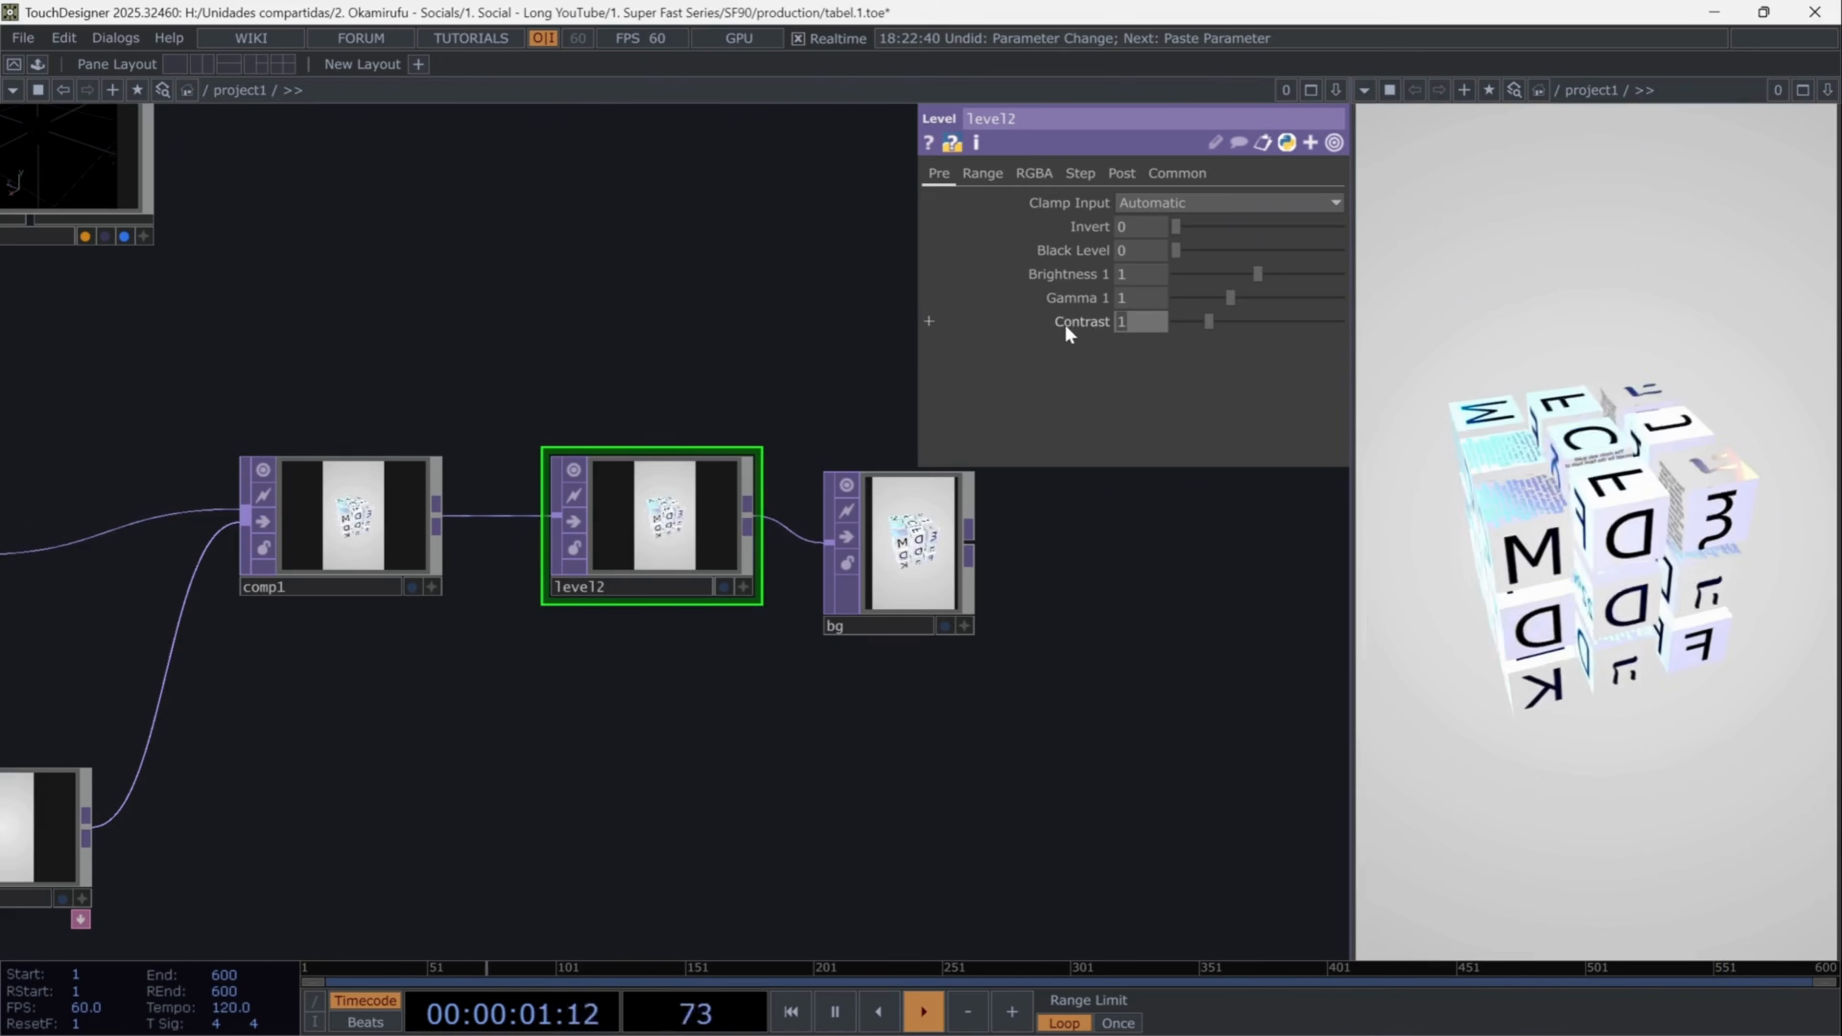
{"action": "type", "text": "5"}
{"action": "key", "text": "Return"}
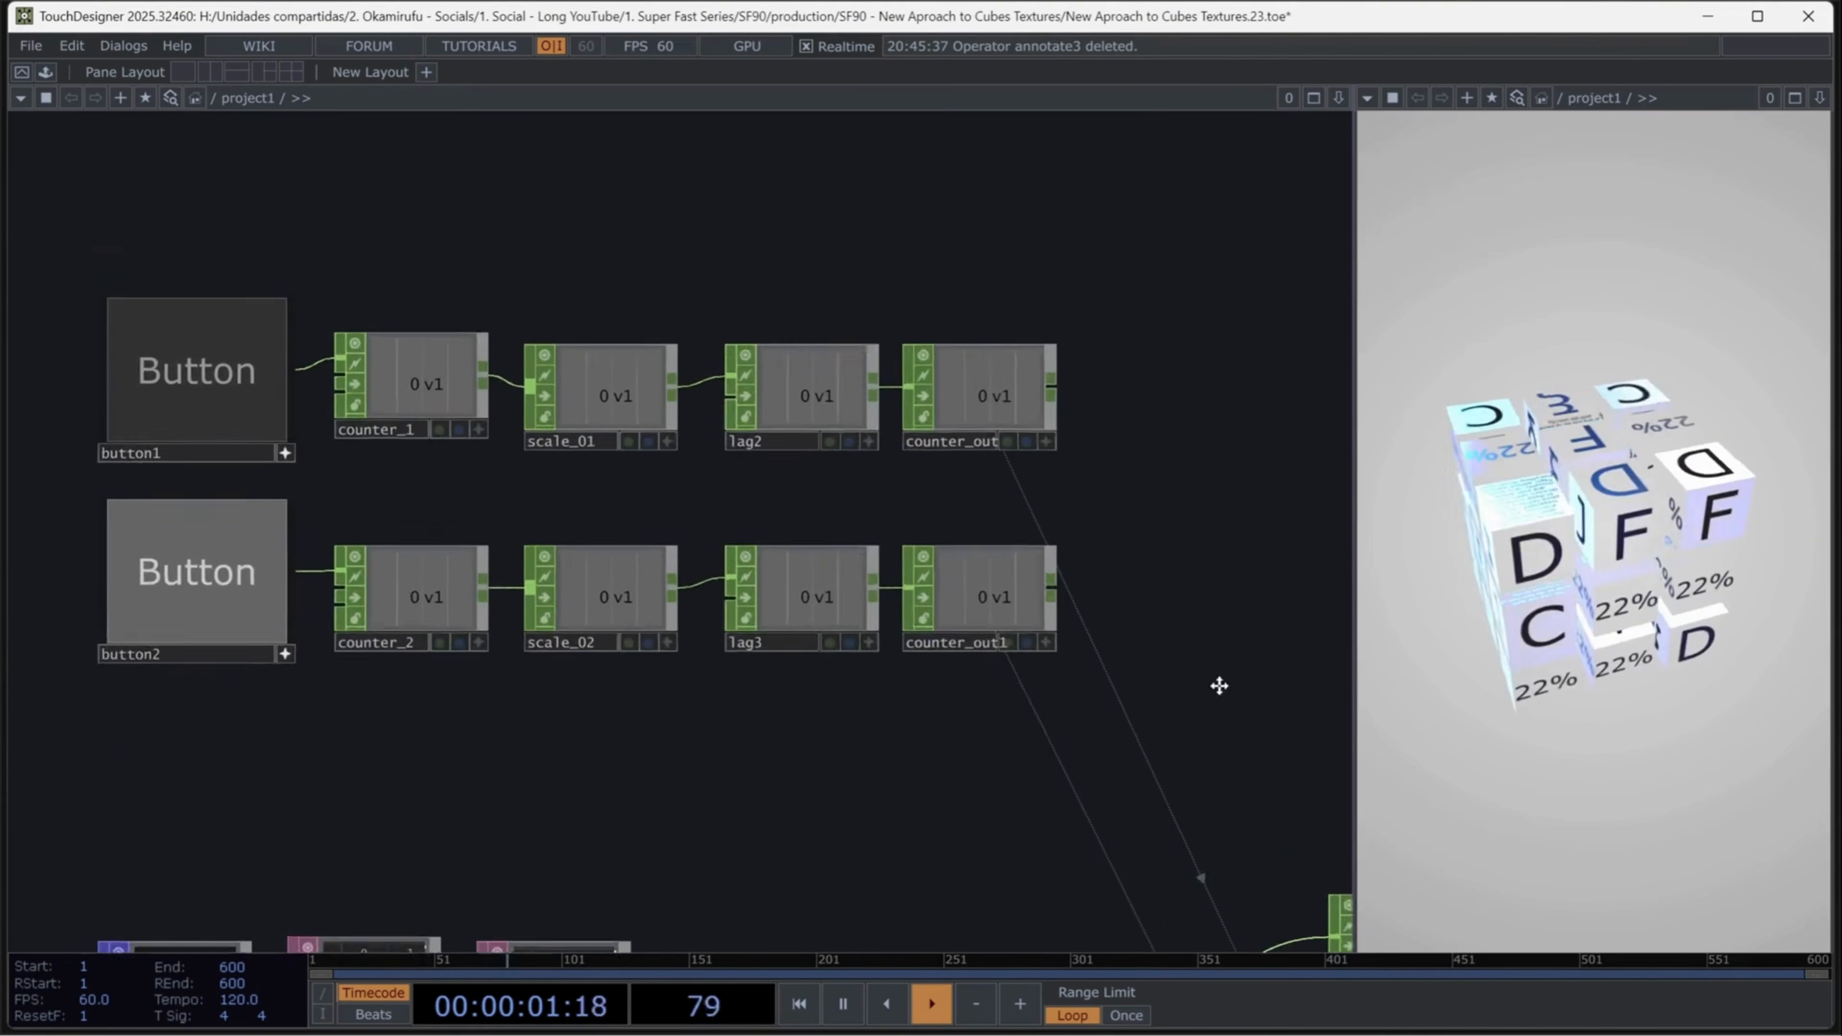
- Trigger button1 and button2 in the finished project to test how their counters drive the cube animation
{"action": "left_click_drag", "start_coordinate": [1219, 686], "coordinate": [1228, 752]}
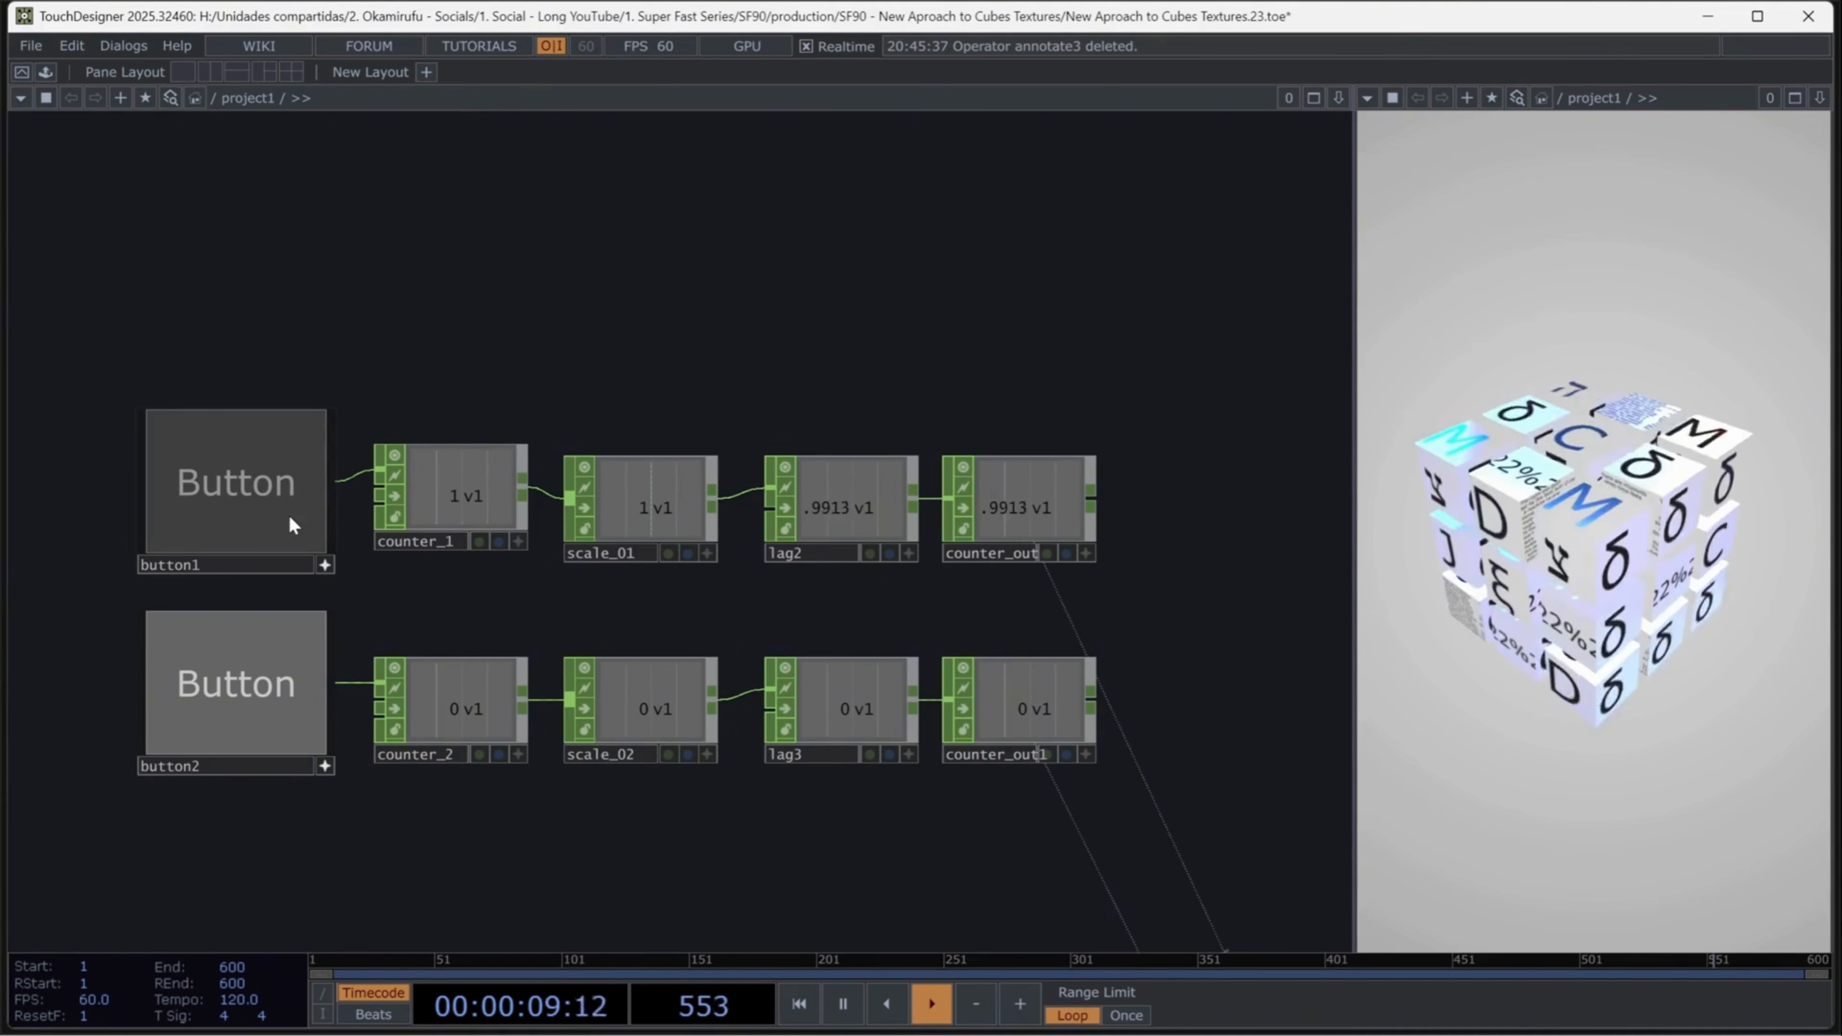
{"action": "left_click", "coordinate": [288, 514]}
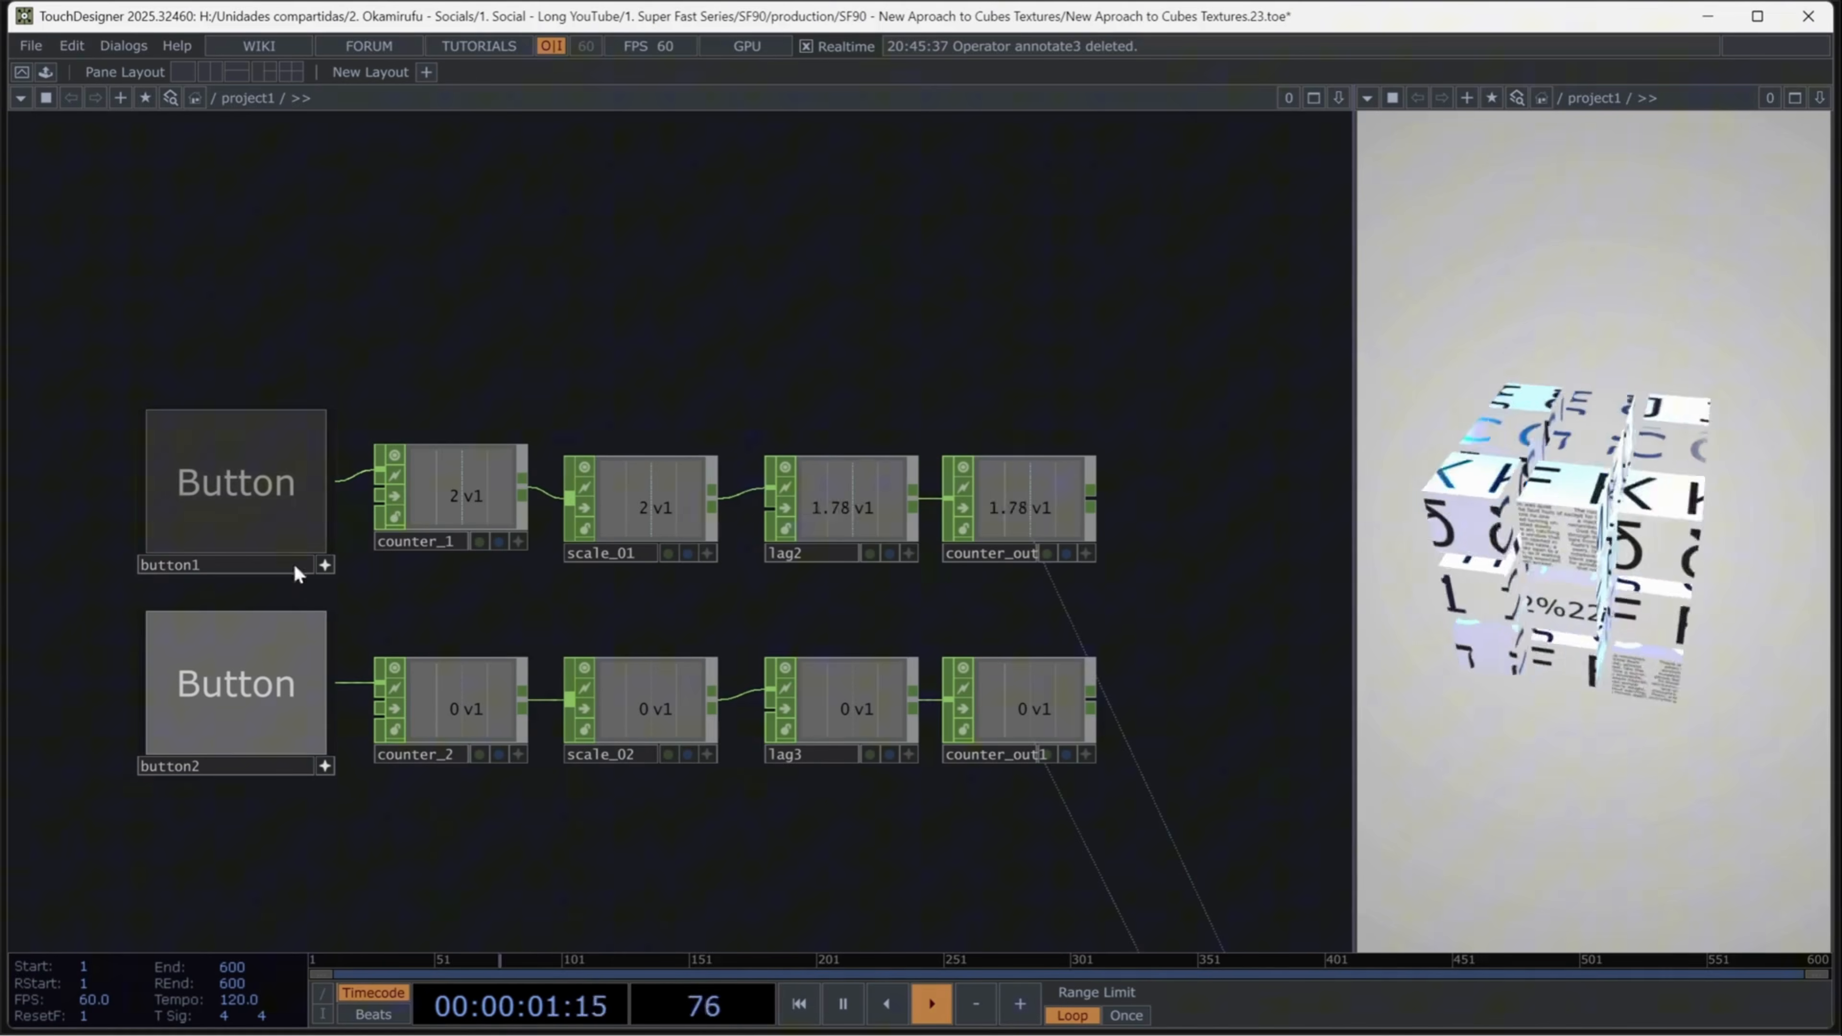
{"action": "left_click", "coordinate": [292, 683]}
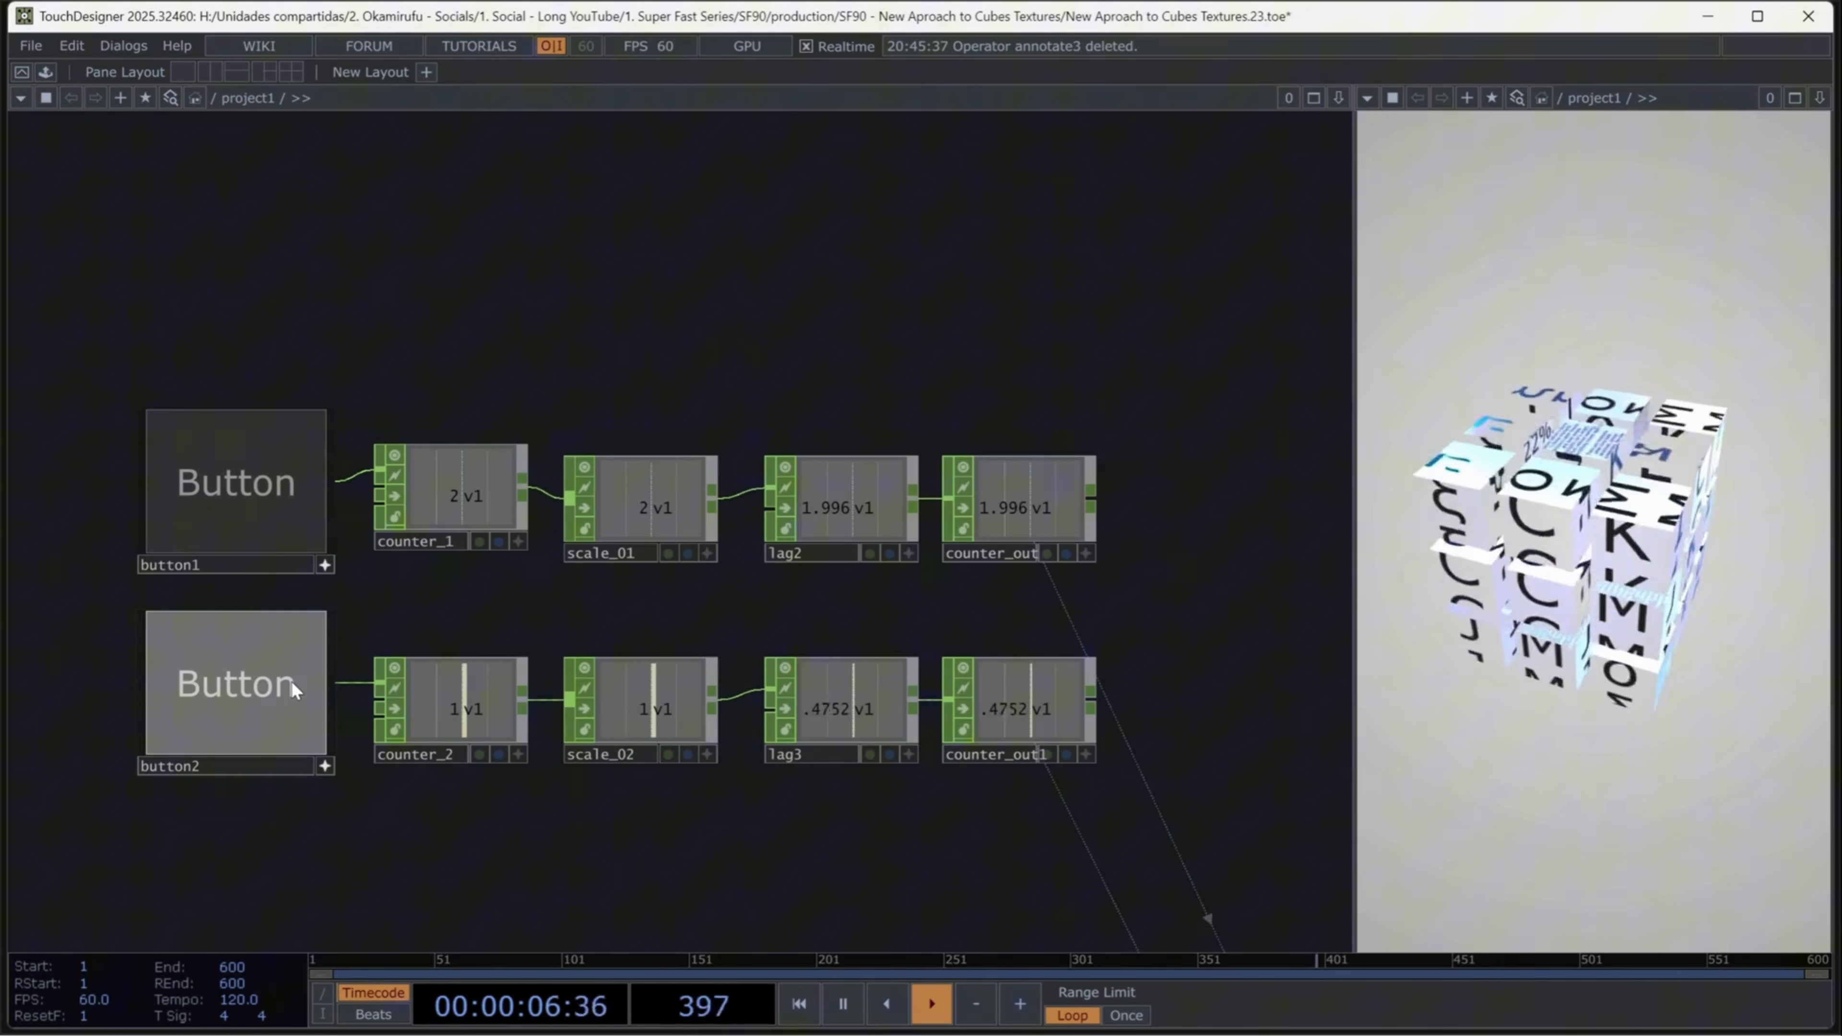